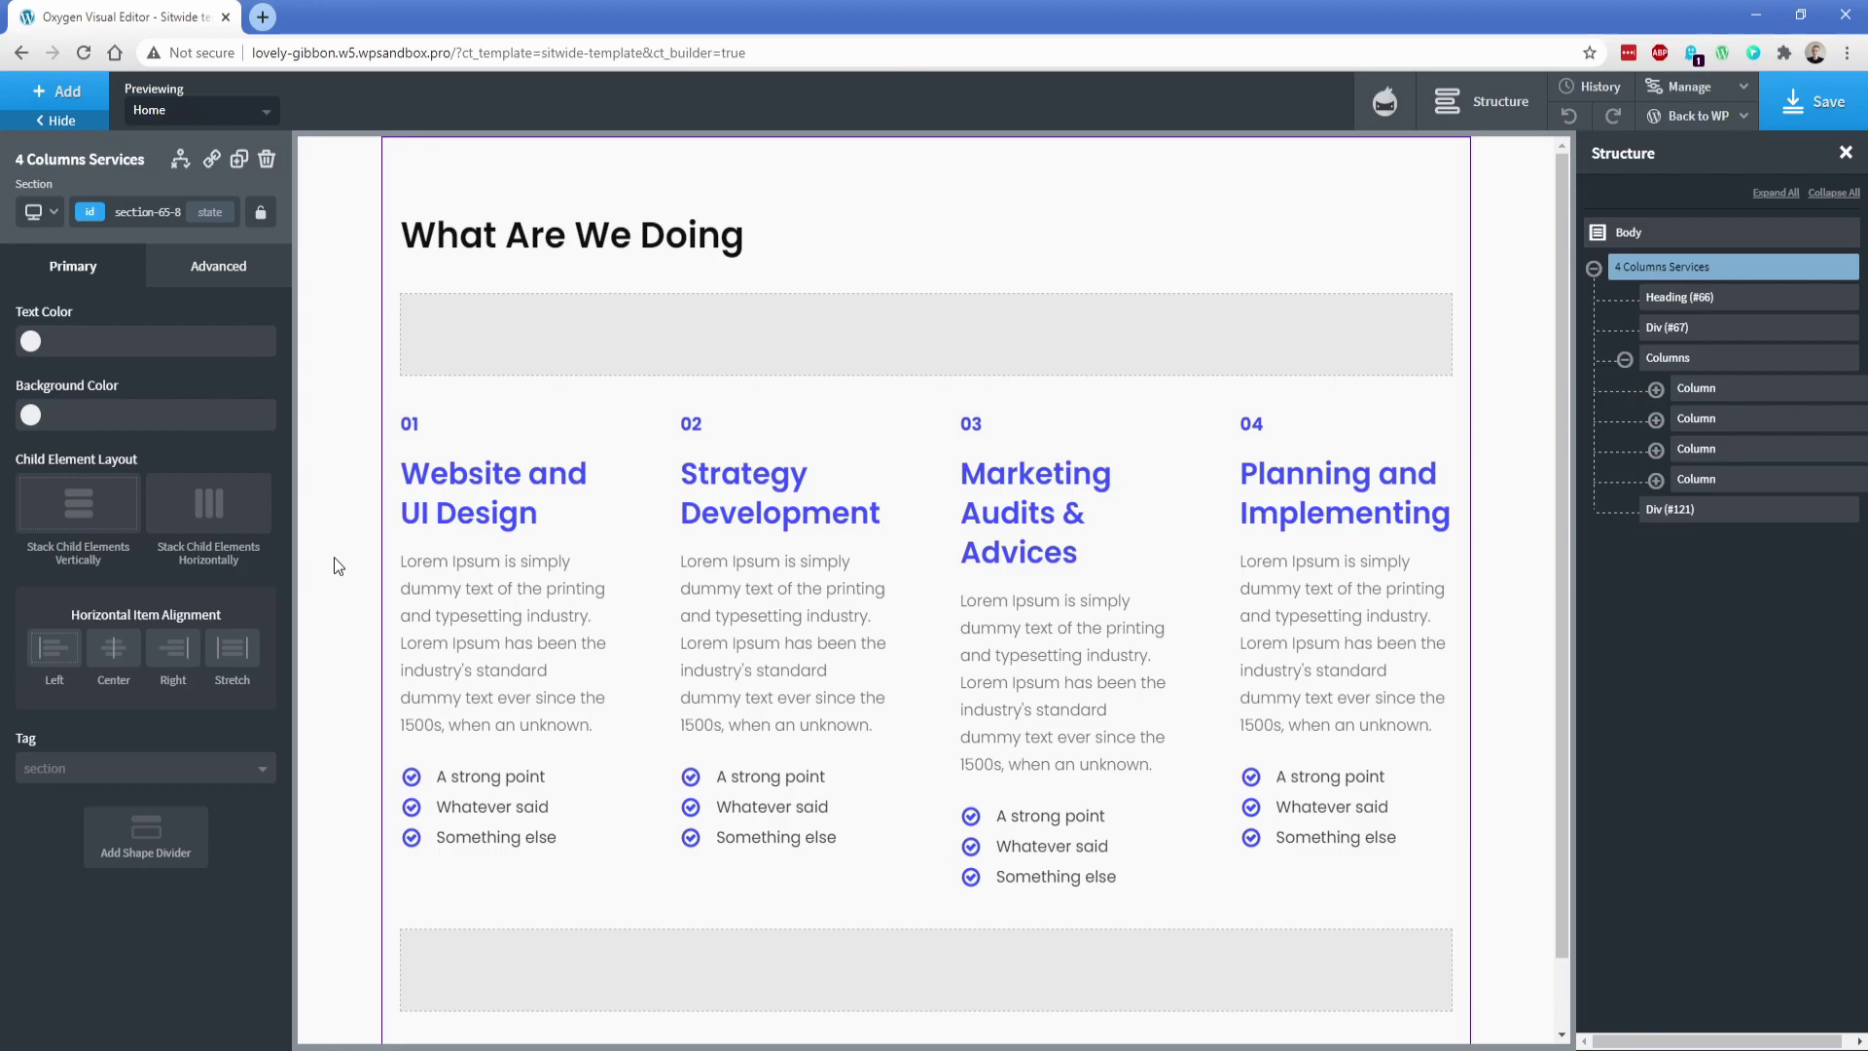
Step: Delete the 4 Columns Services section and insert a fresh copy from the Core design set's Content components
key(Delete)
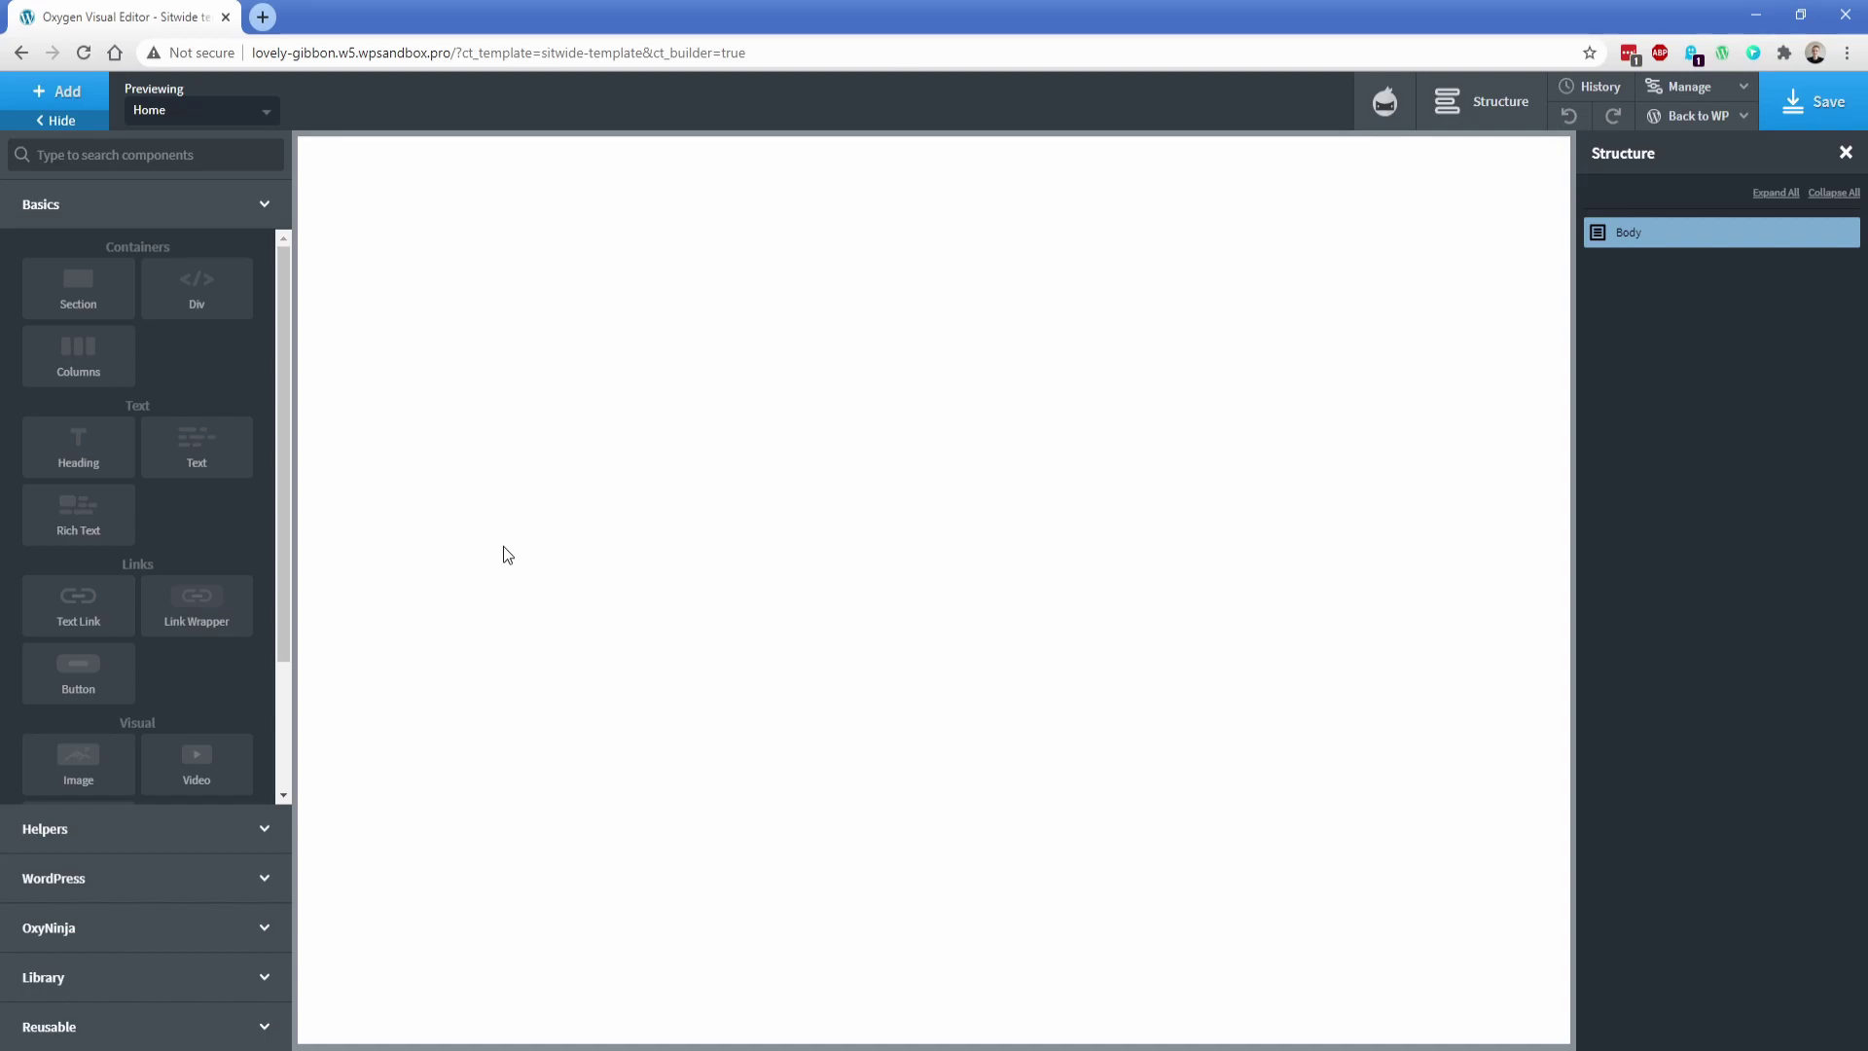
click(235, 977)
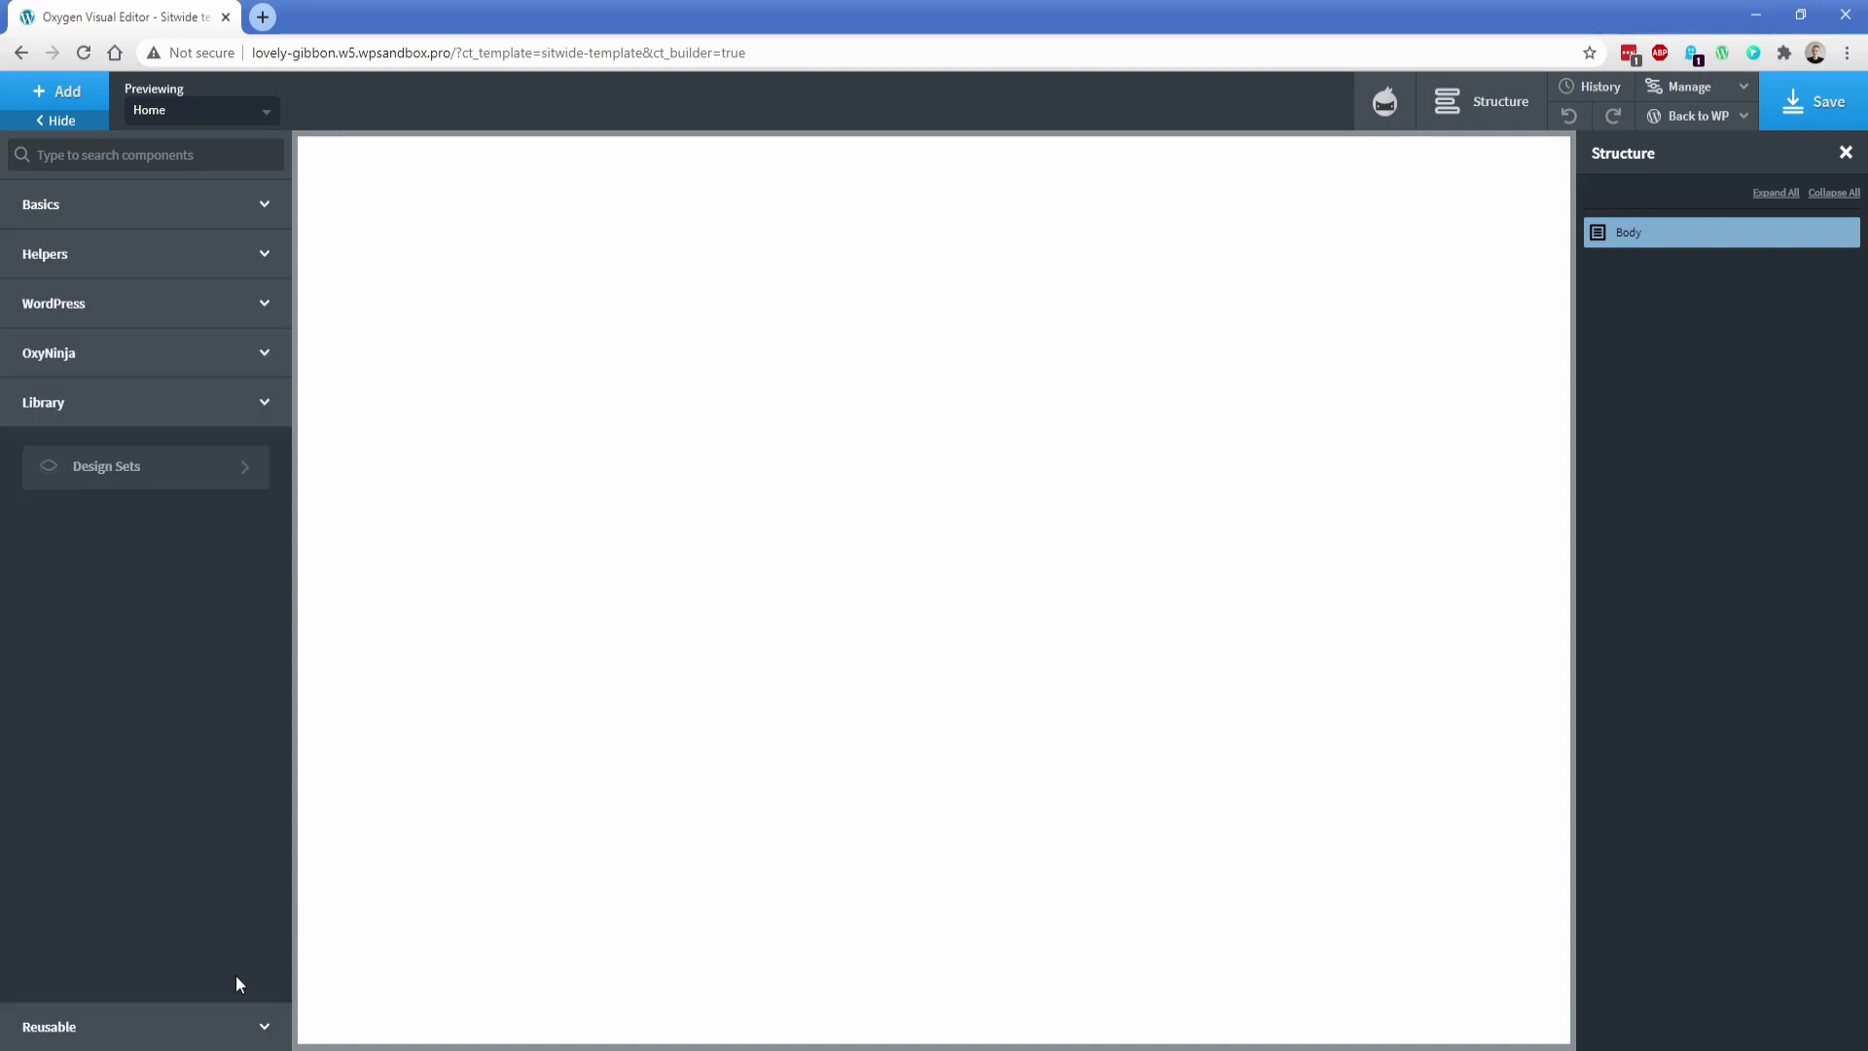
click(170, 483)
scroll(161, 681, down, 3)
click(126, 1010)
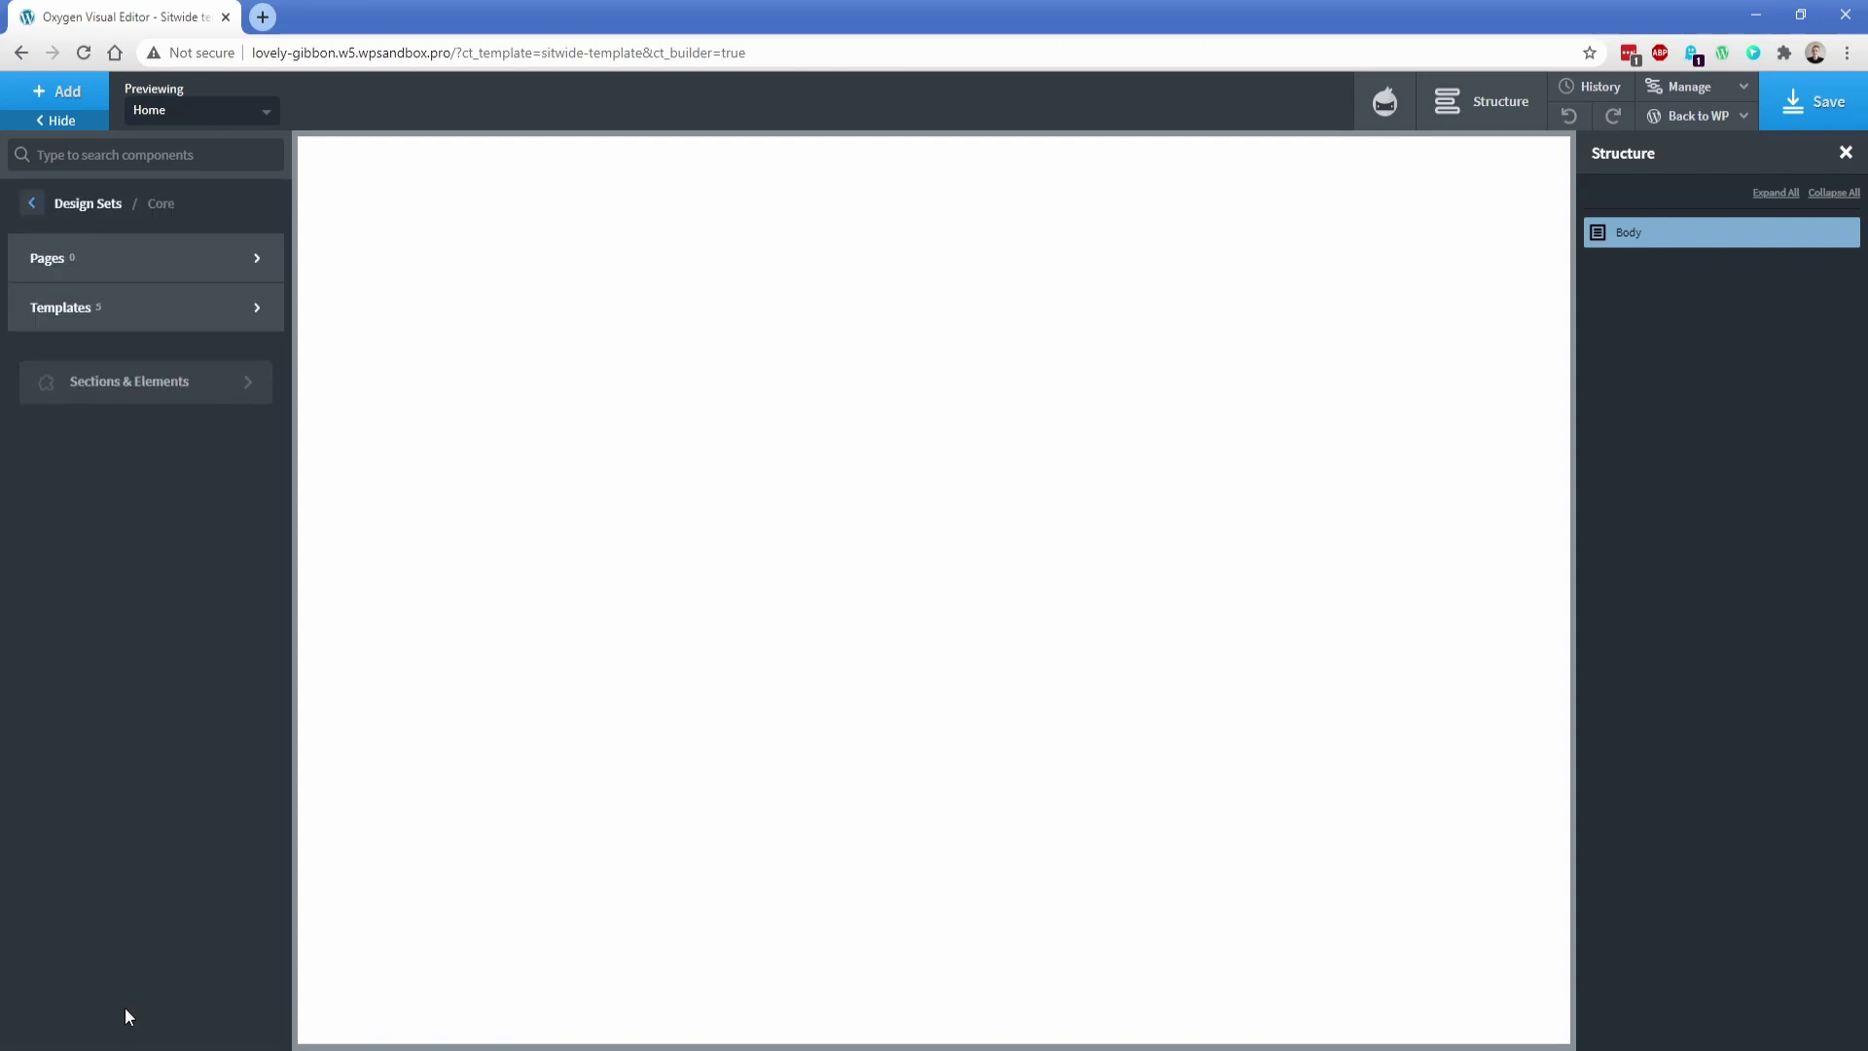
click(123, 384)
mouse_move(121, 394)
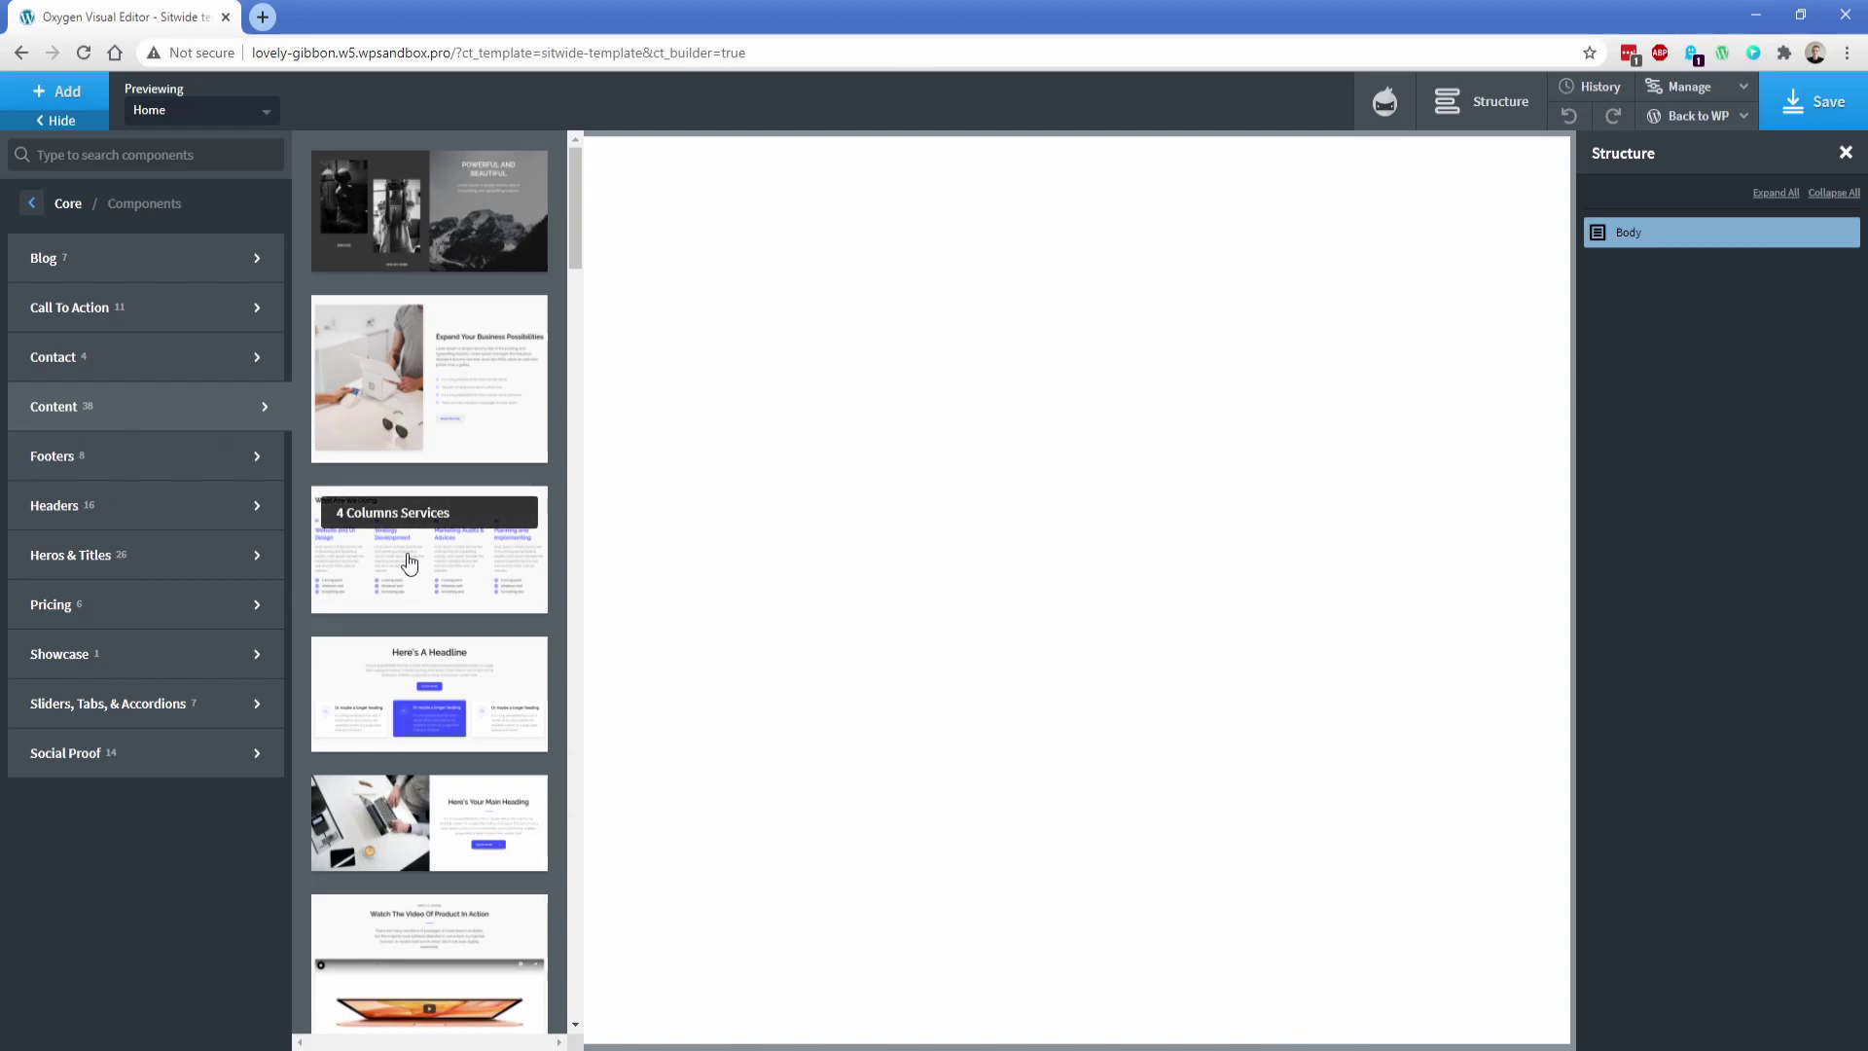
click(409, 562)
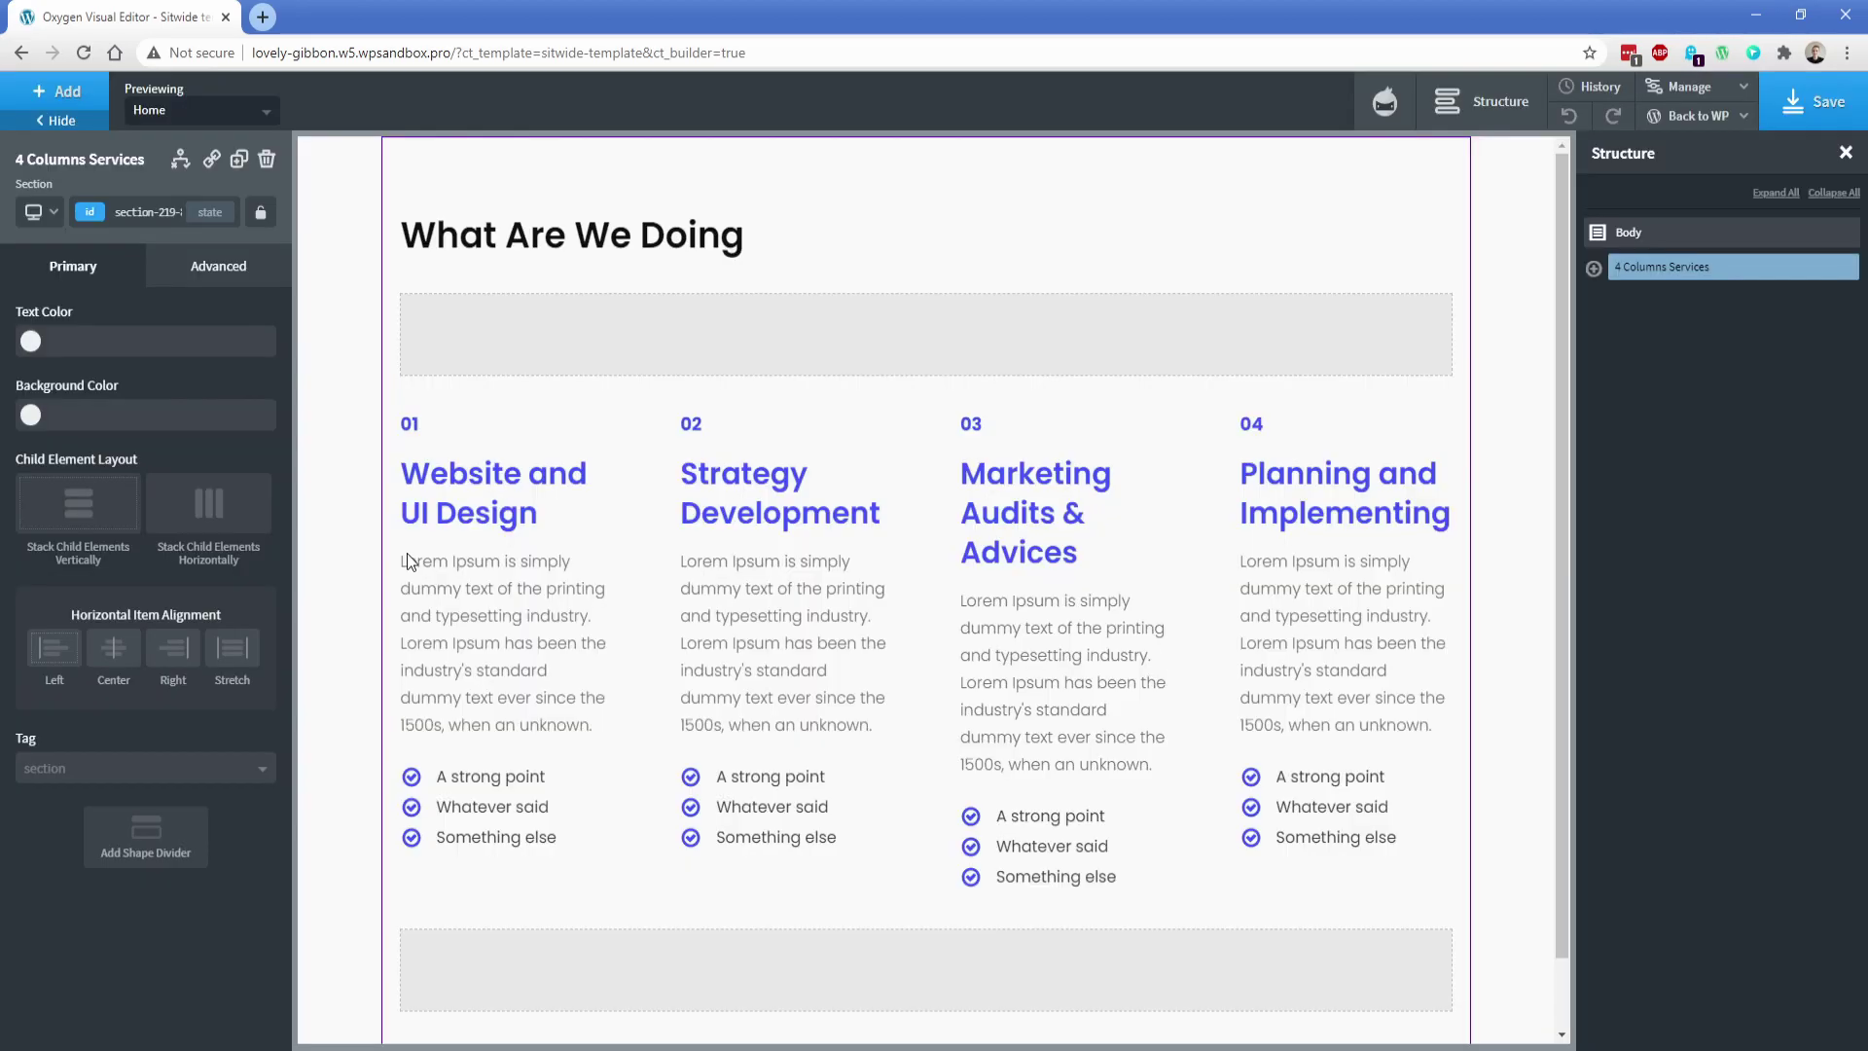
Step: Expand the new section's structure and examine the classes assigned to the Columns div alongside the available responsive breakpoints
click(1593, 267)
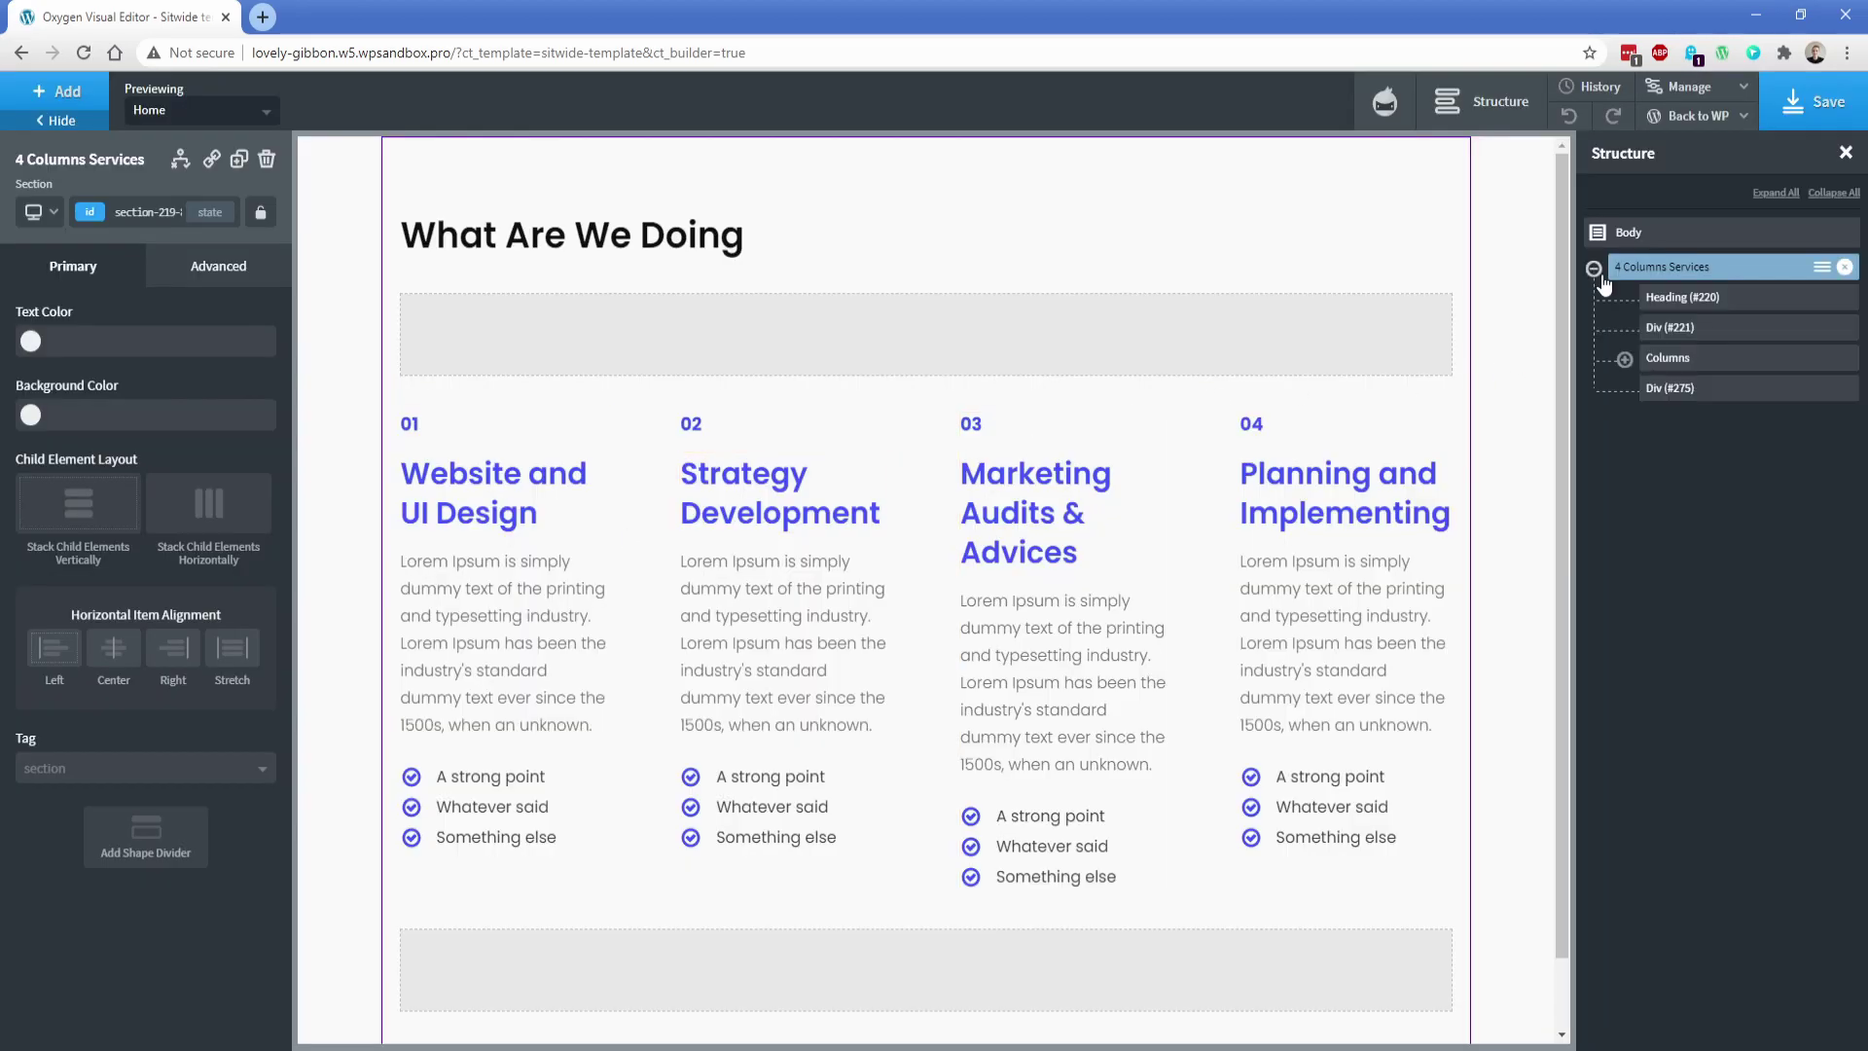
click(1669, 360)
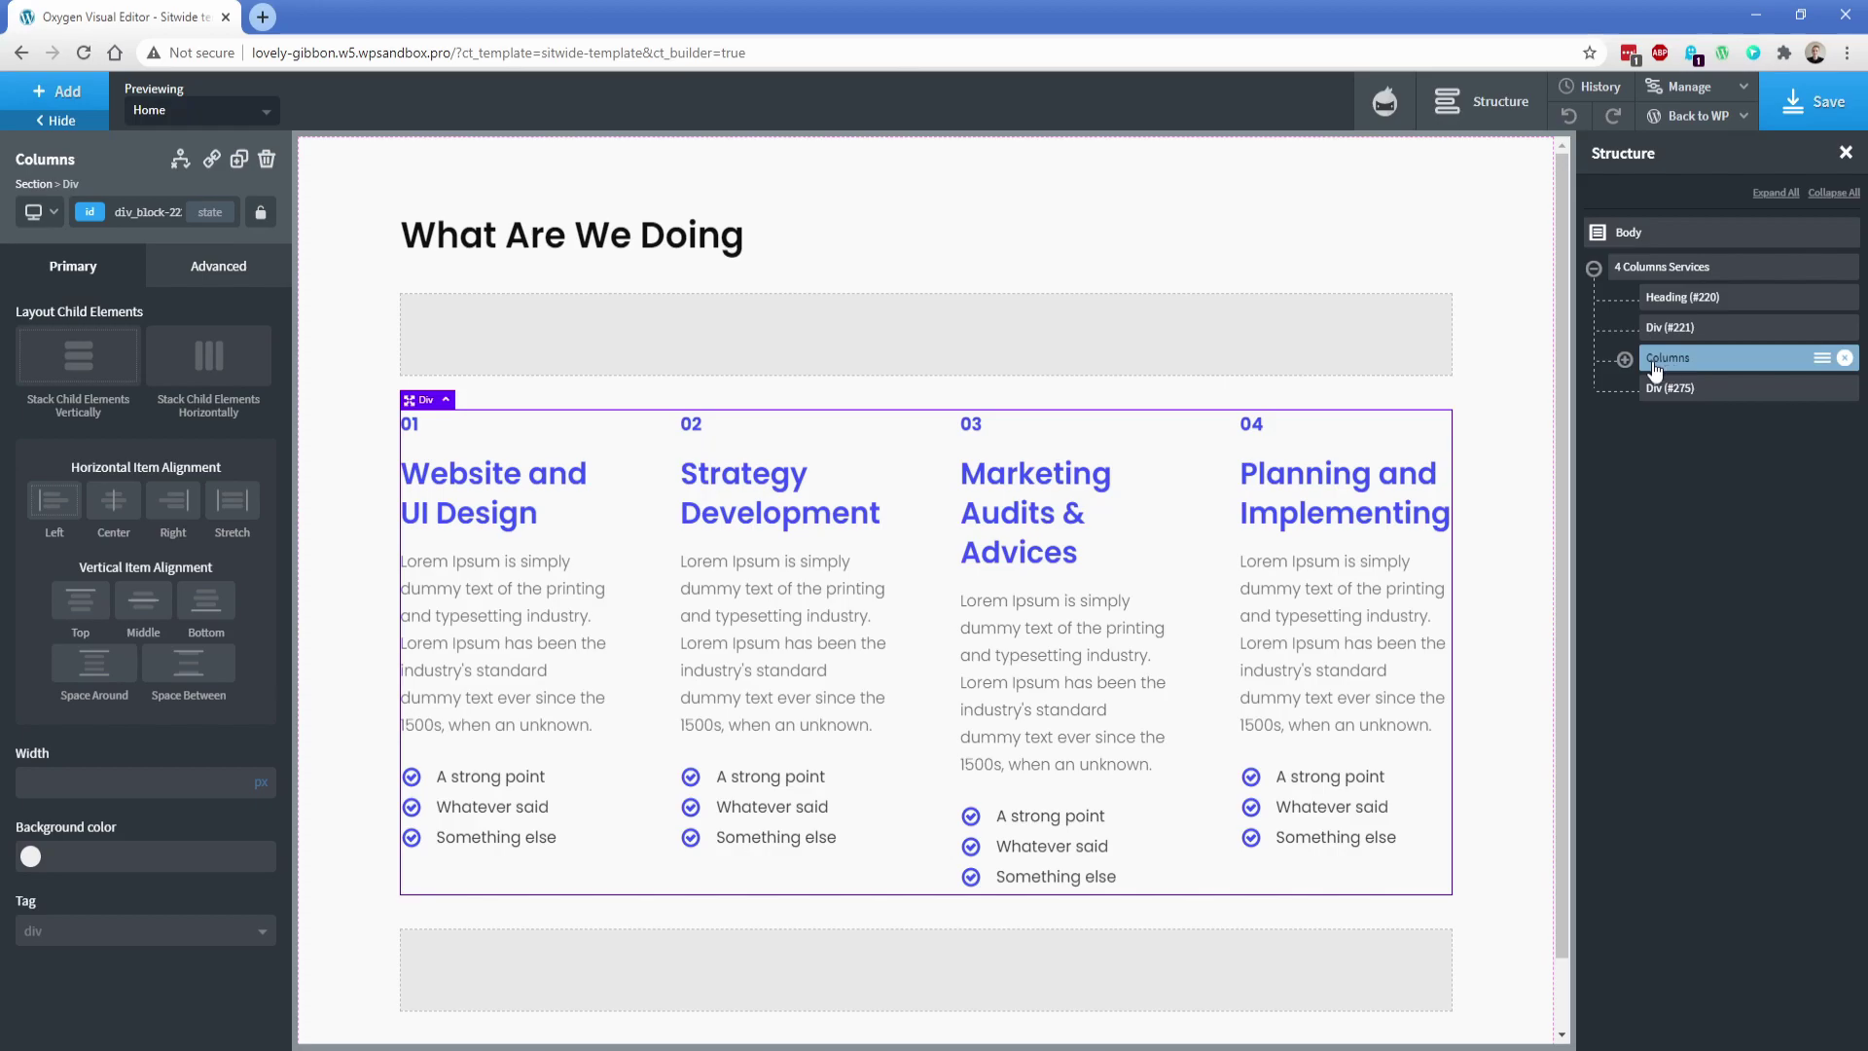
click(1623, 359)
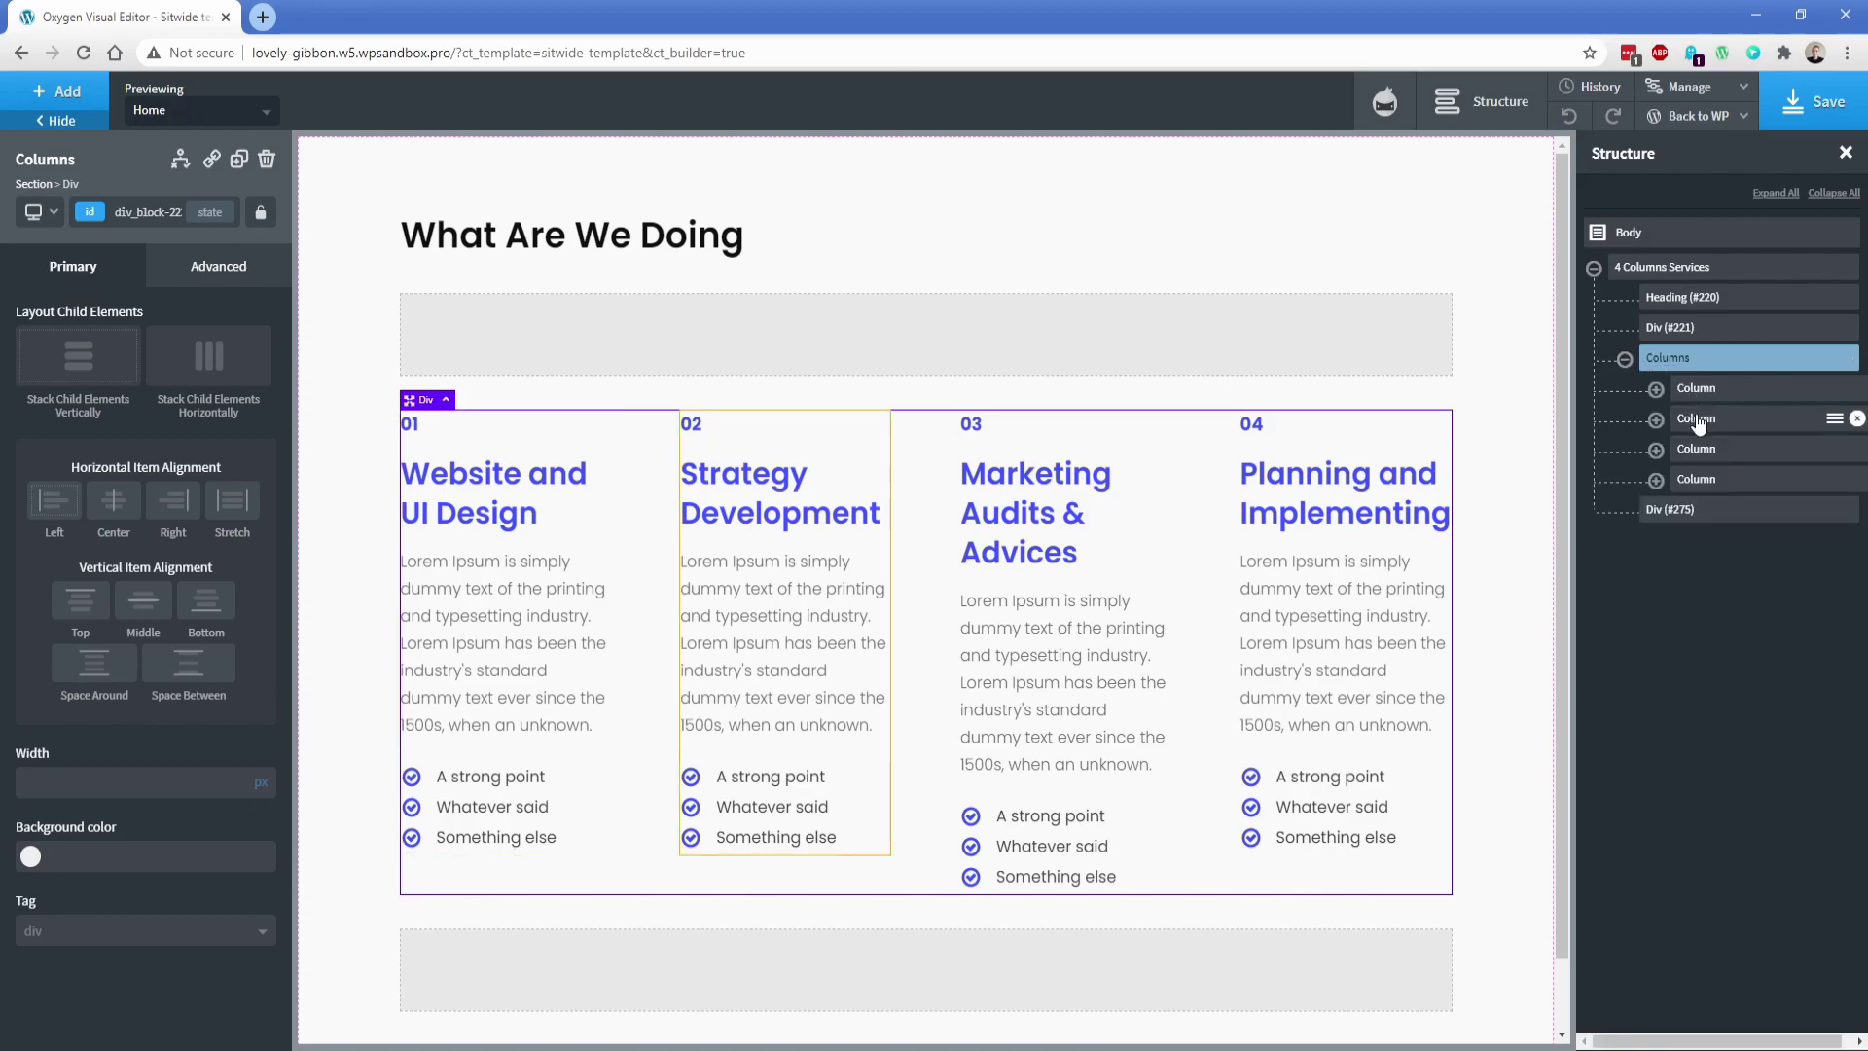
click(92, 213)
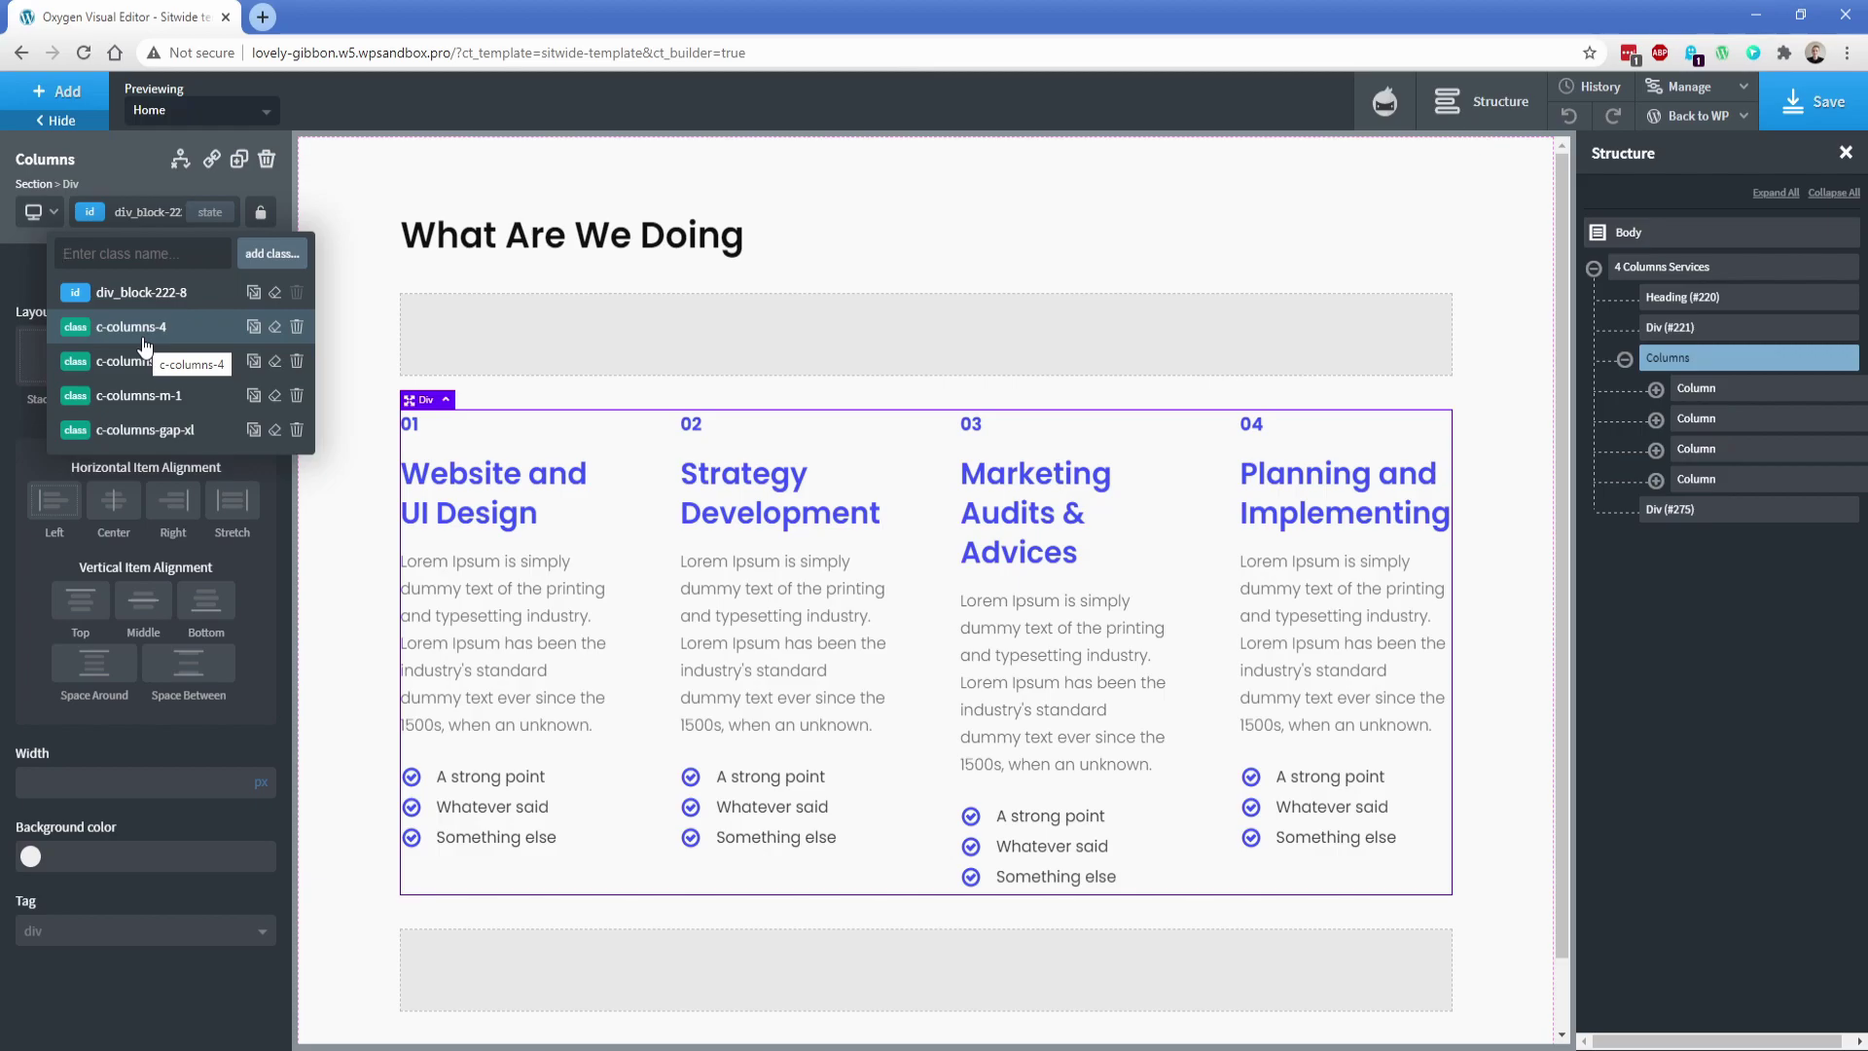
click(1717, 399)
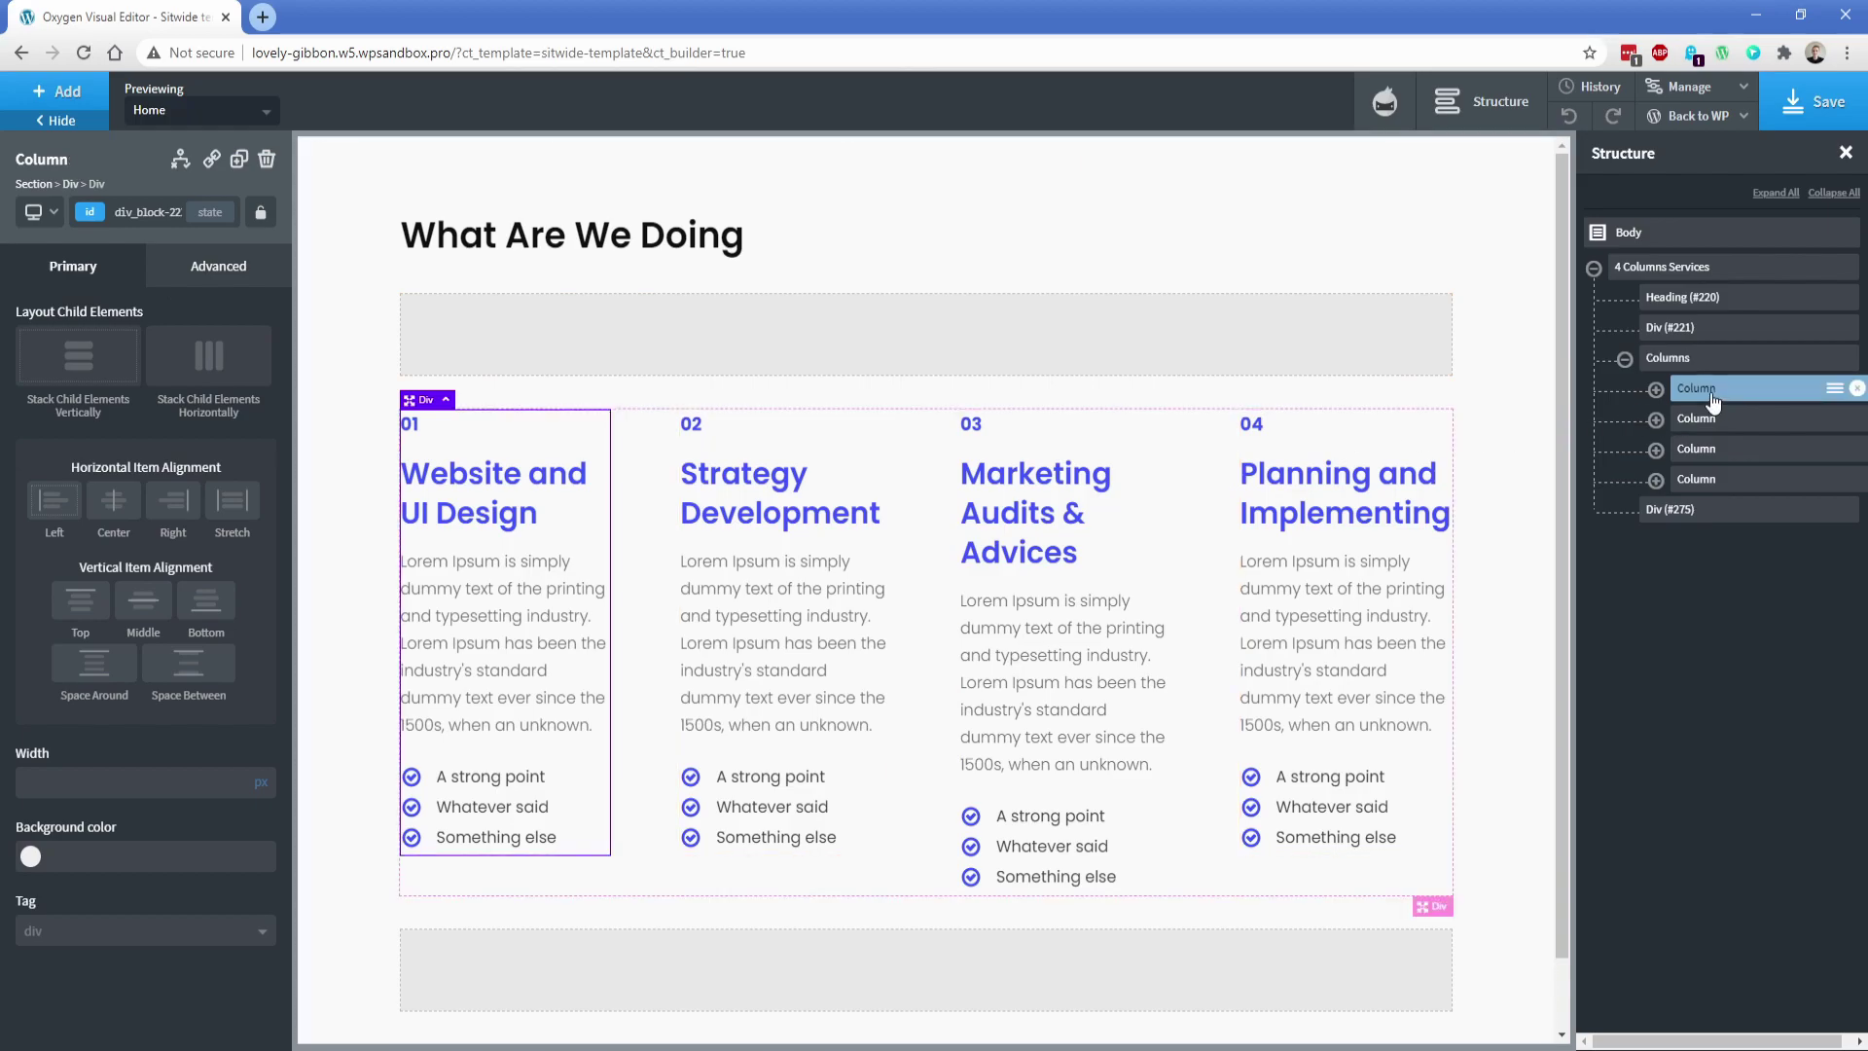
click(1673, 362)
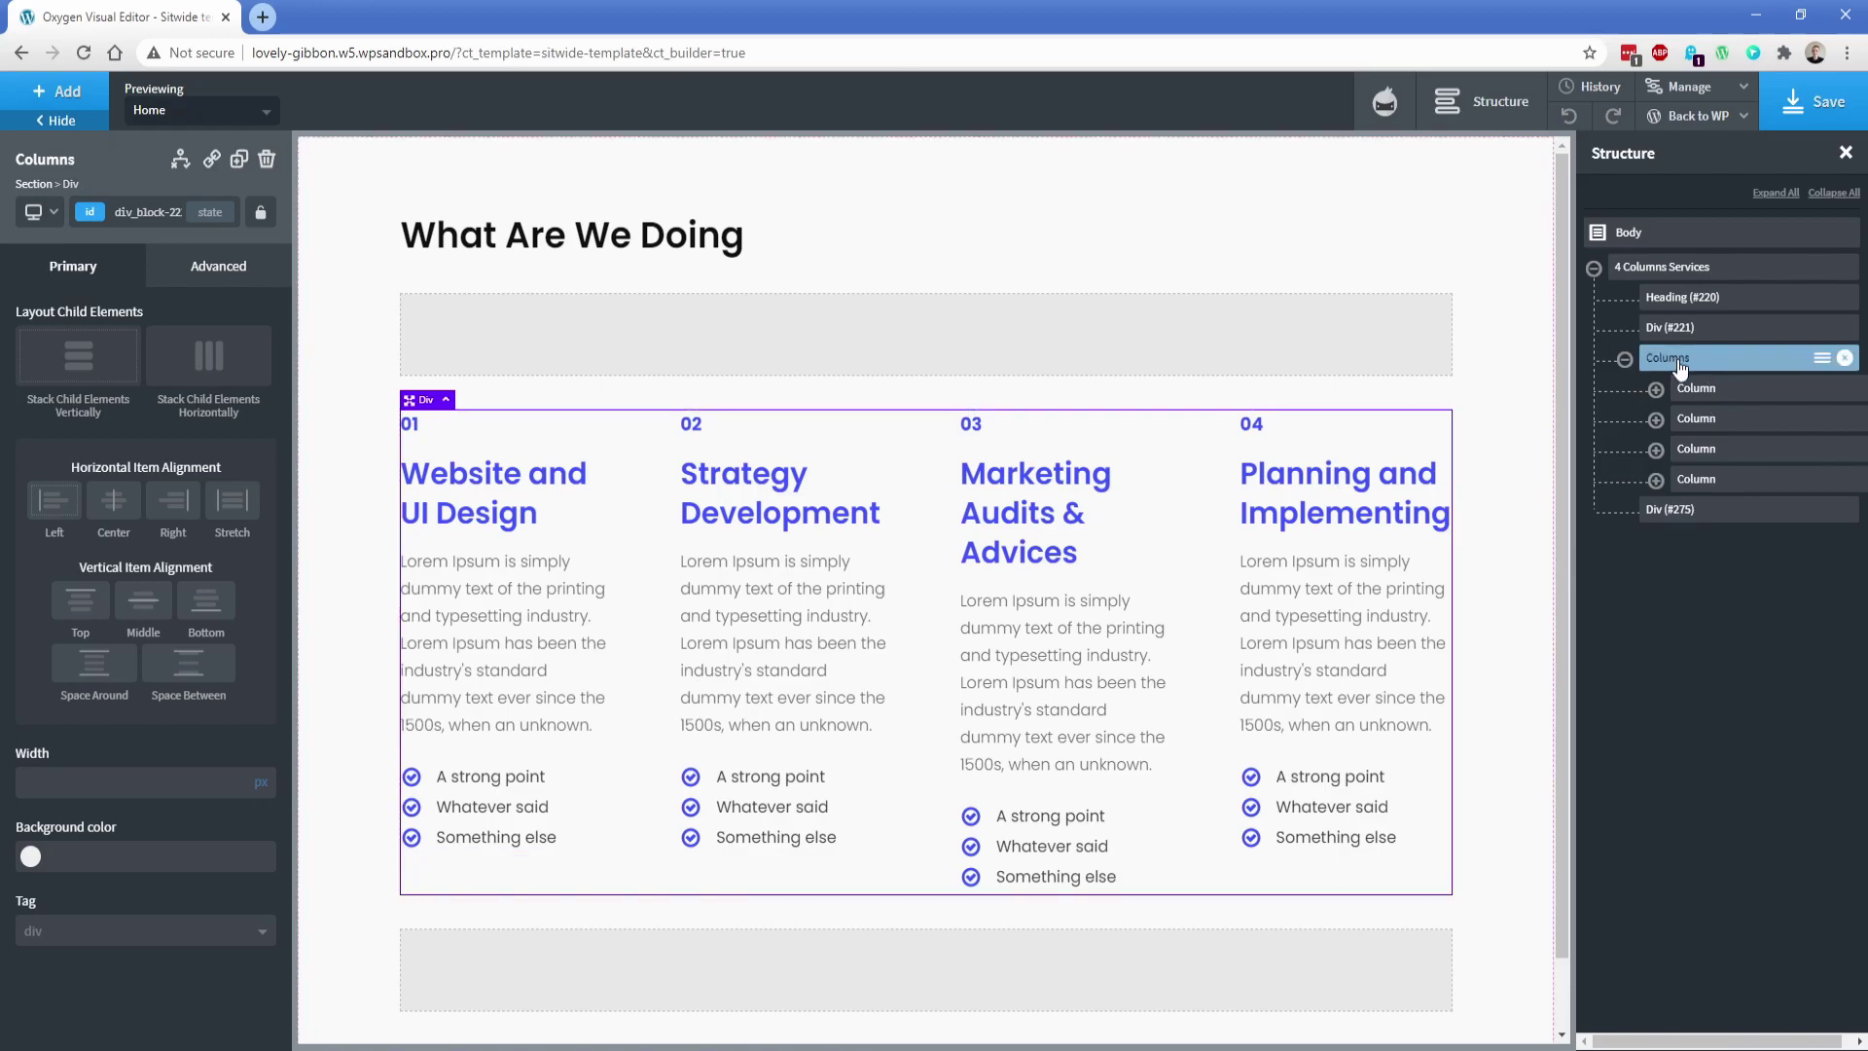
click(131, 220)
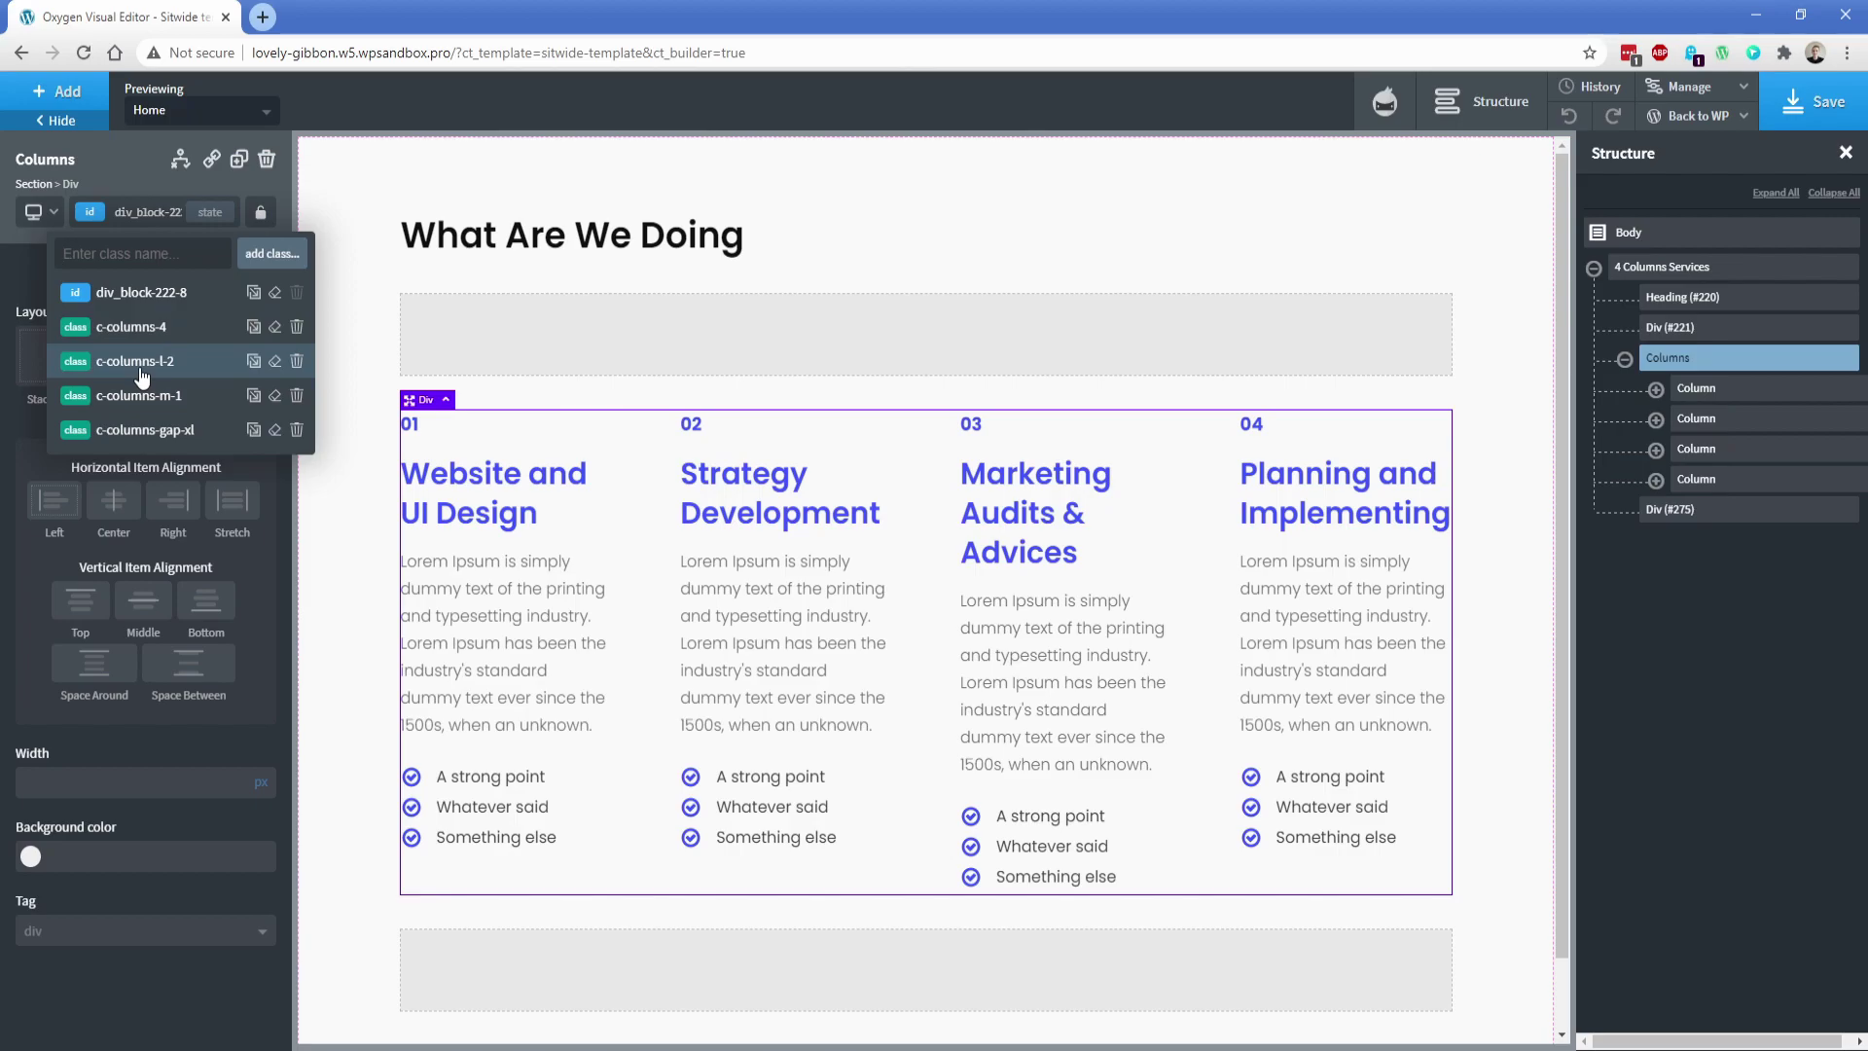
click(40, 218)
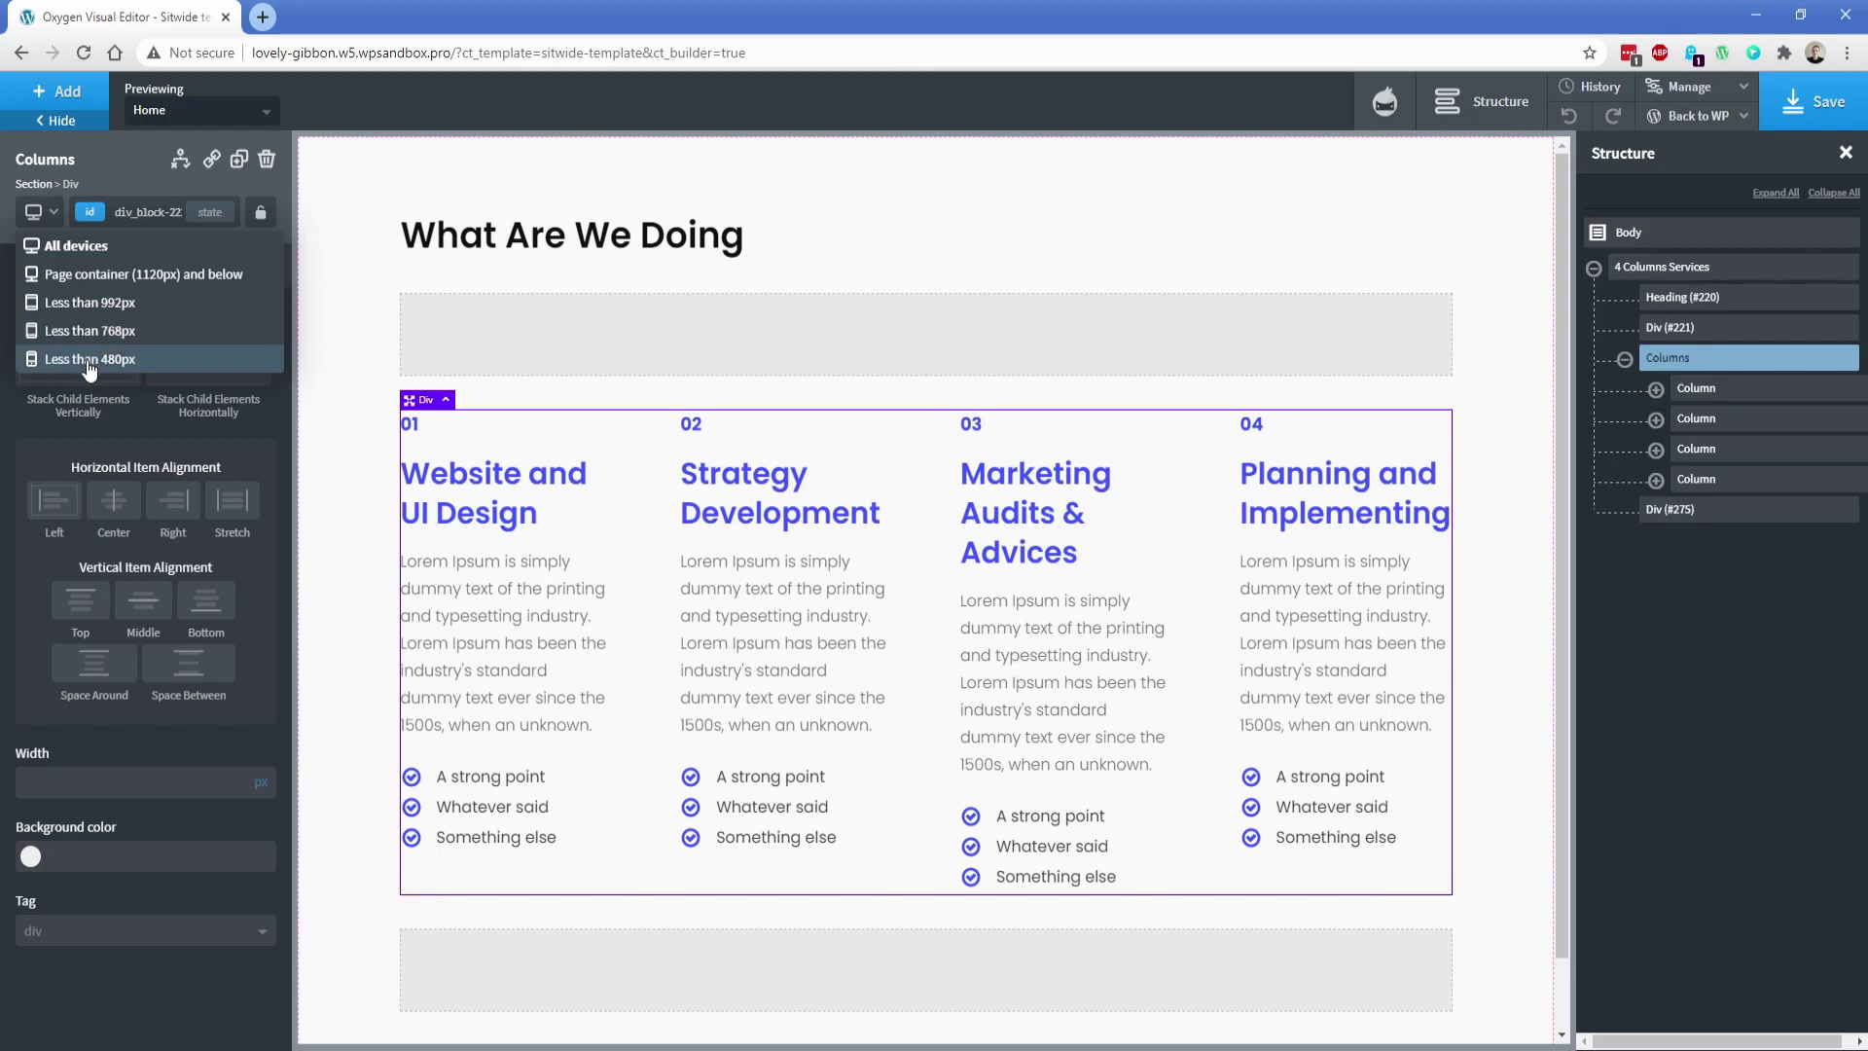
click(90, 214)
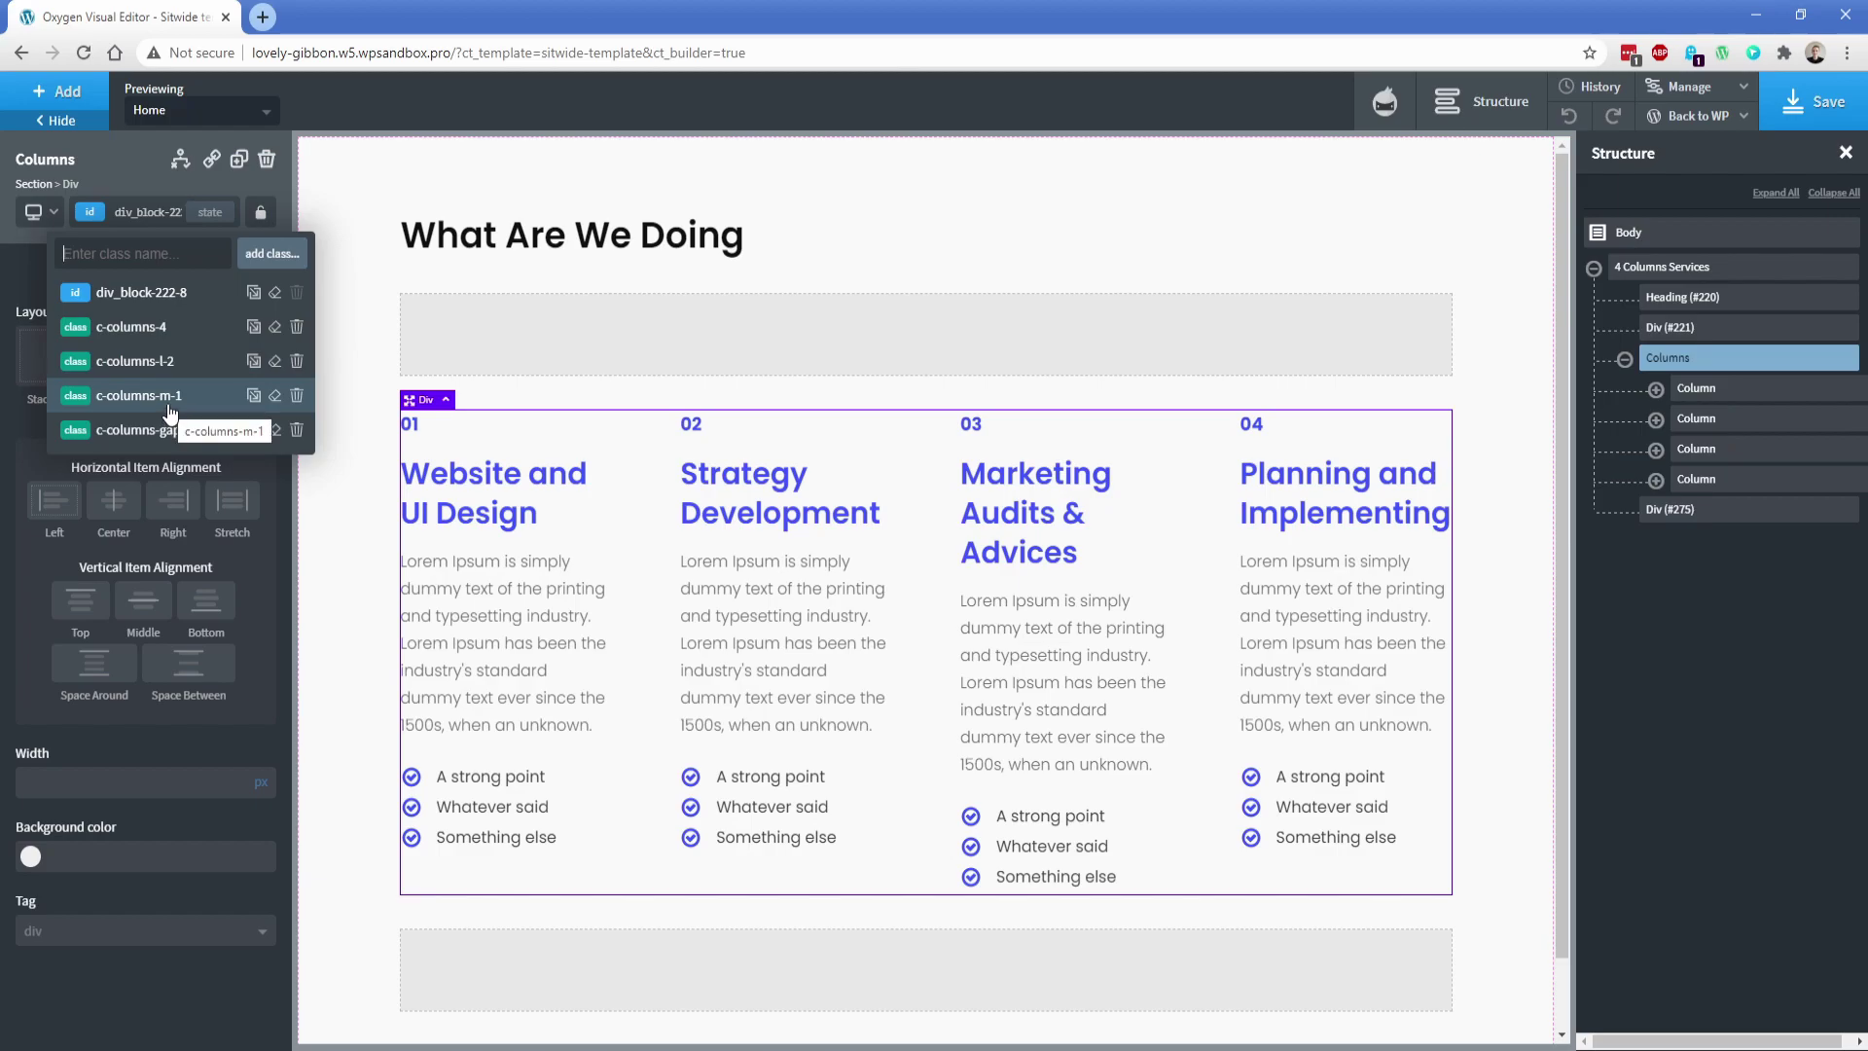
Step: Preview the Columns layout at less than 992px, 768px and 480px, and return to the all-devices view
click(39, 212)
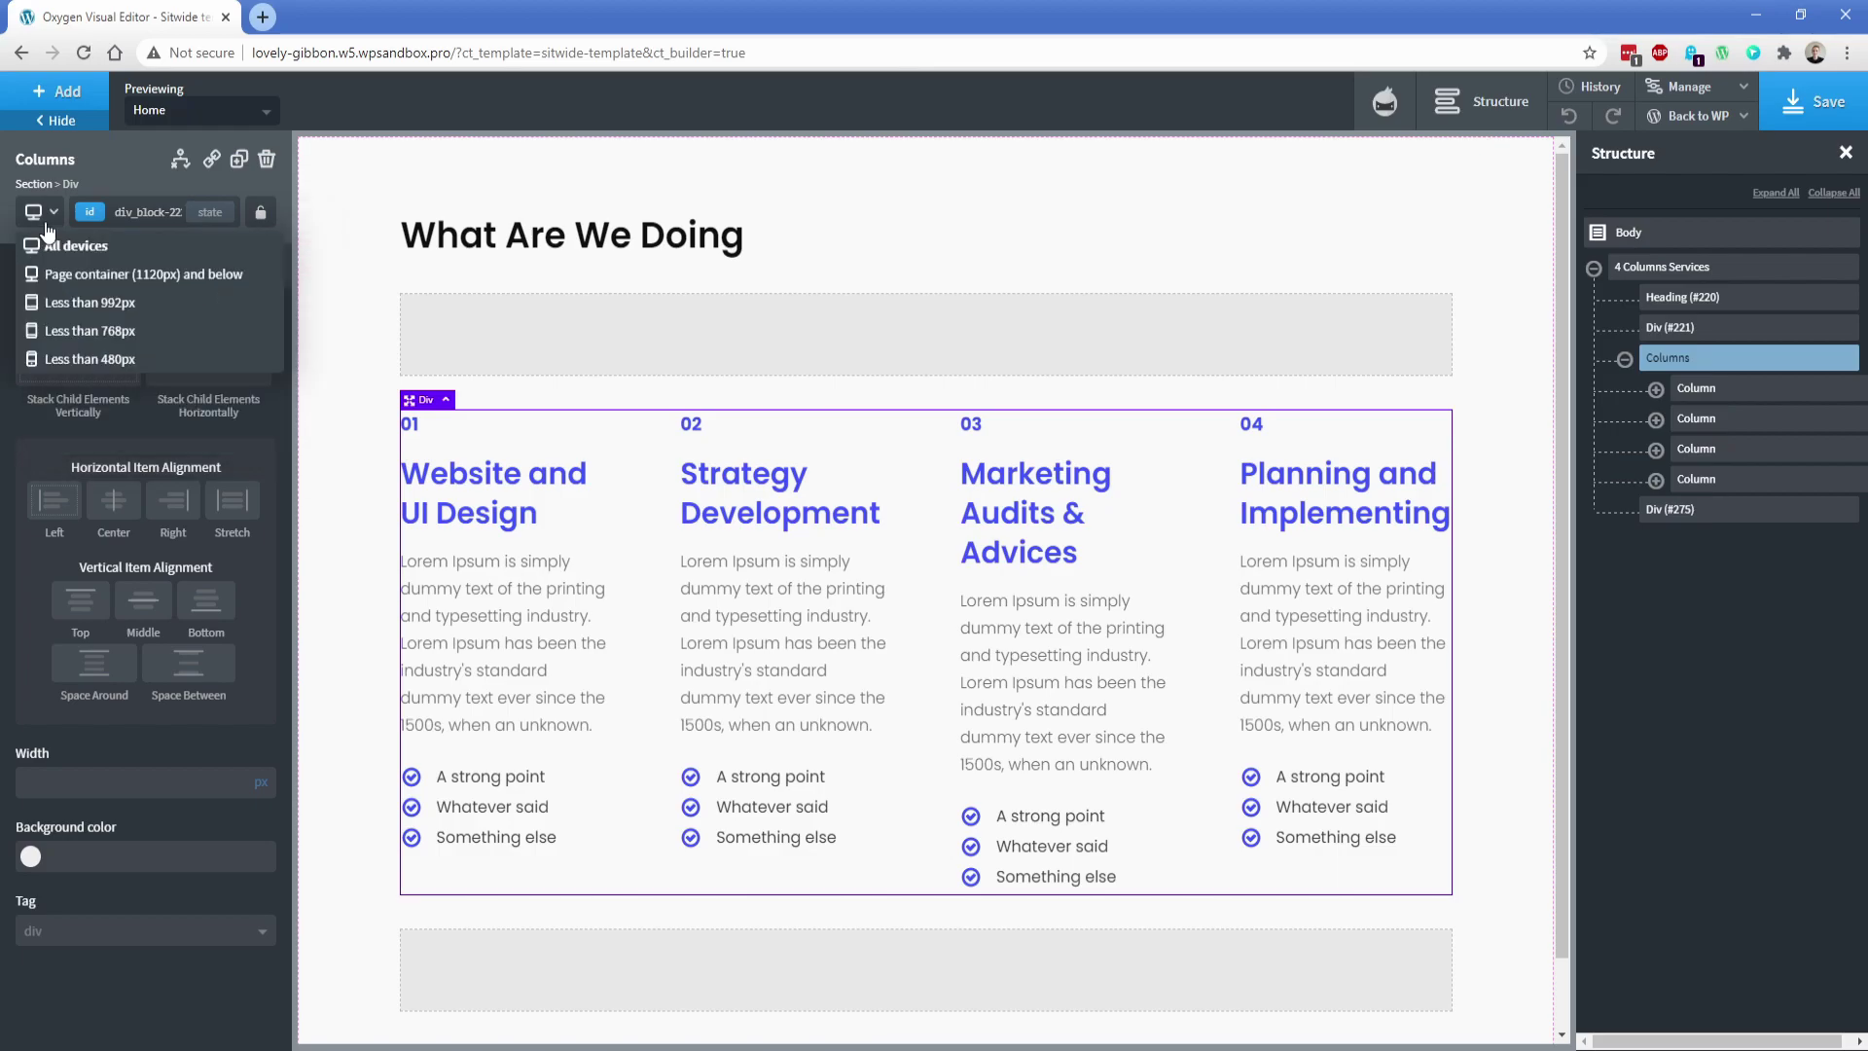
click(71, 302)
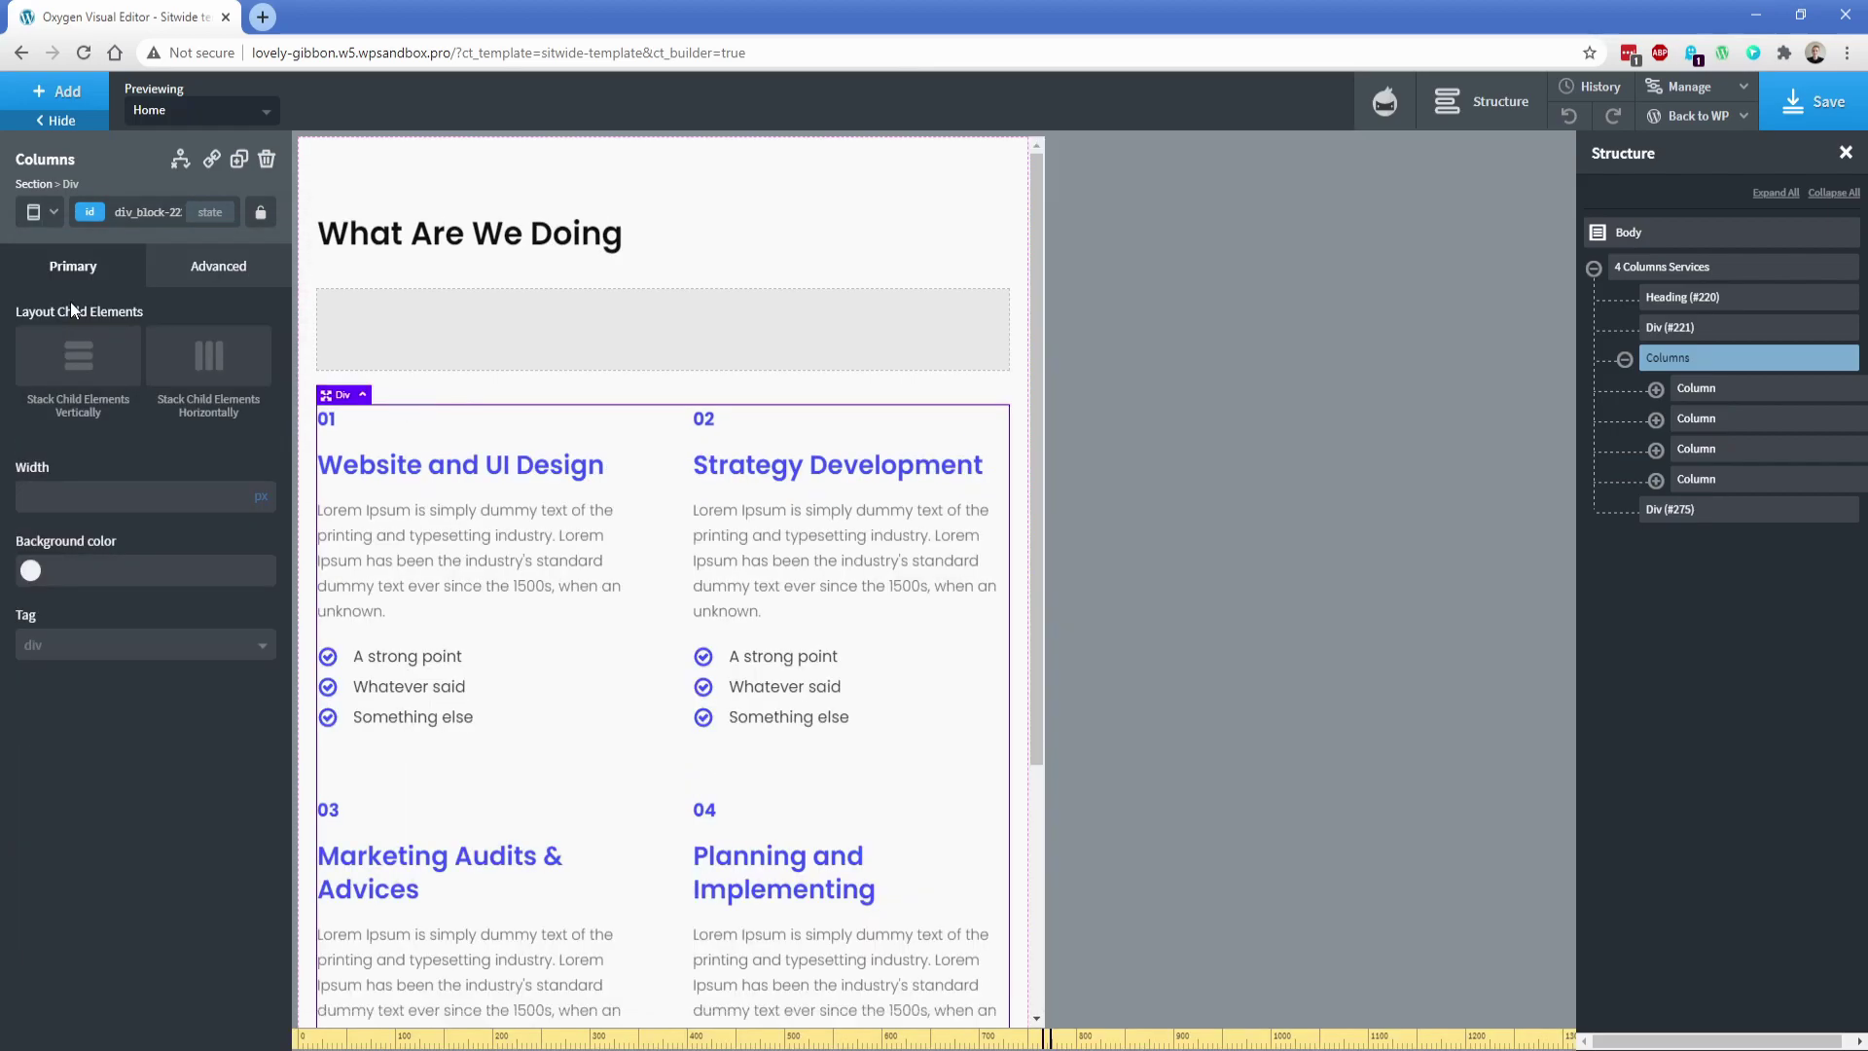
click(39, 212)
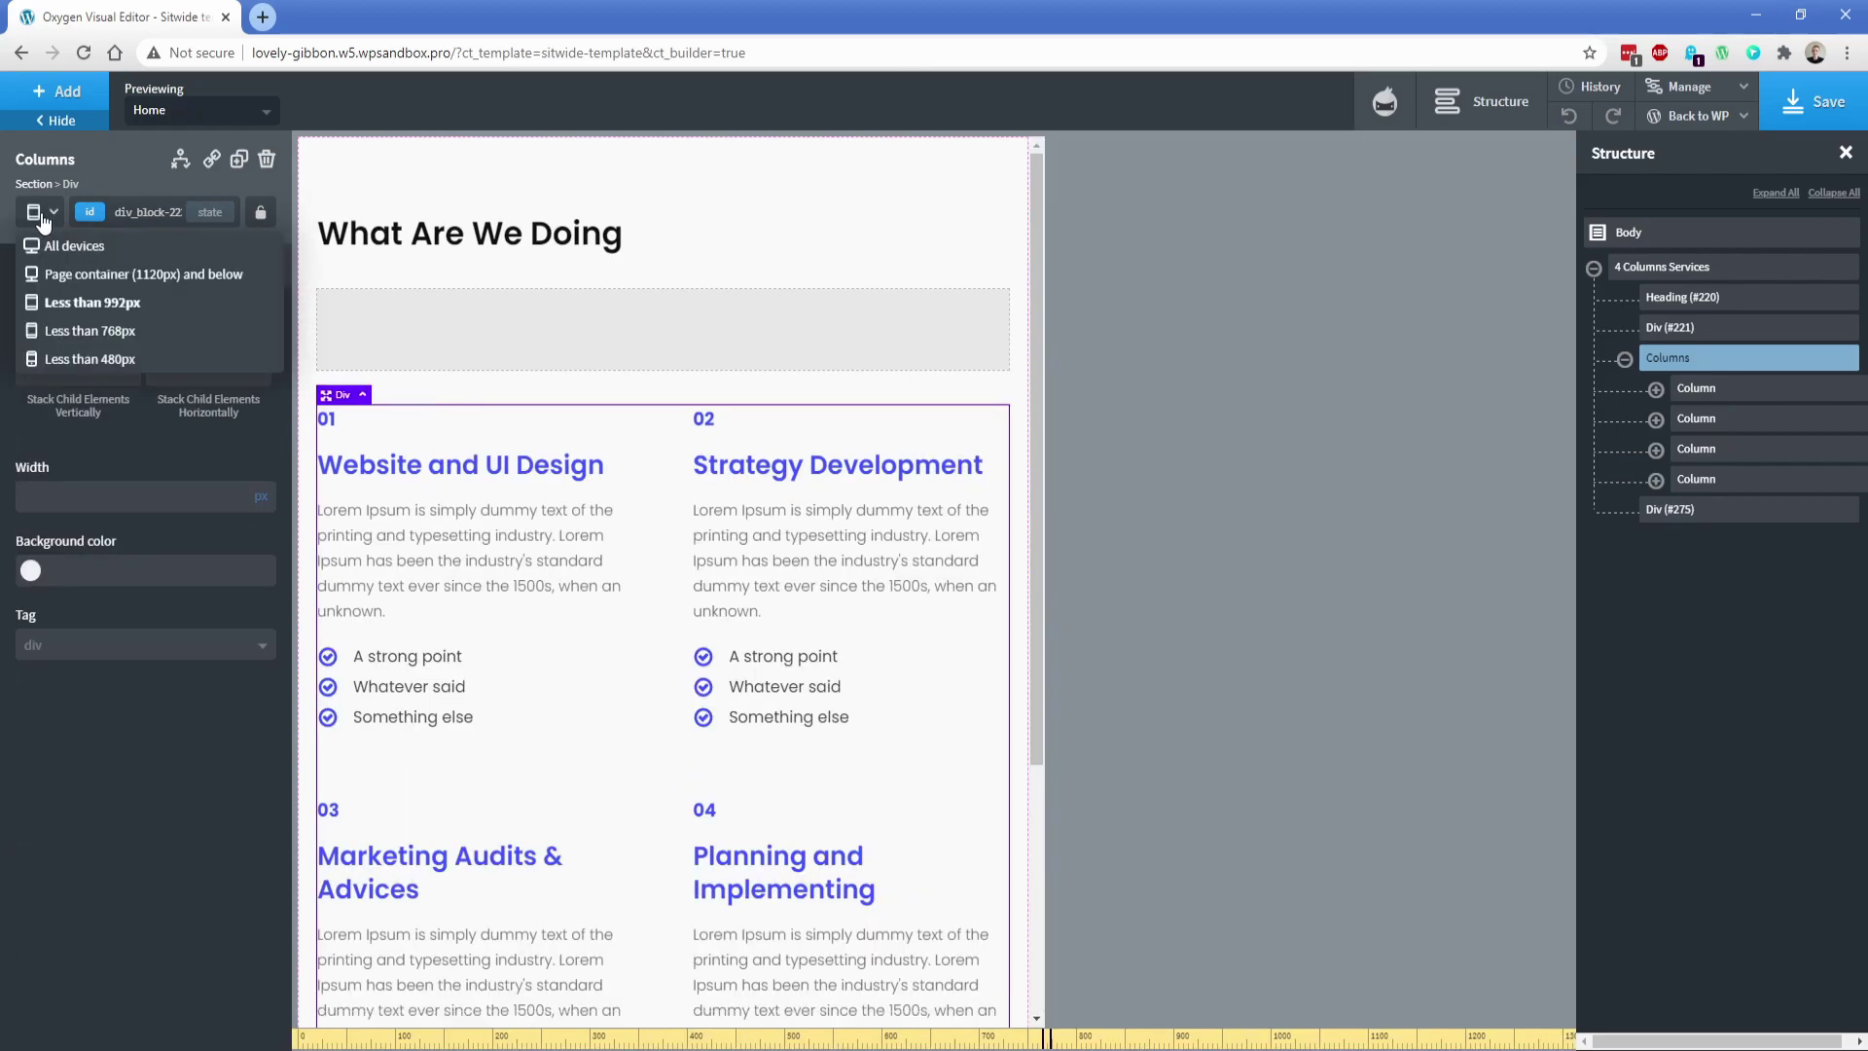
click(68, 331)
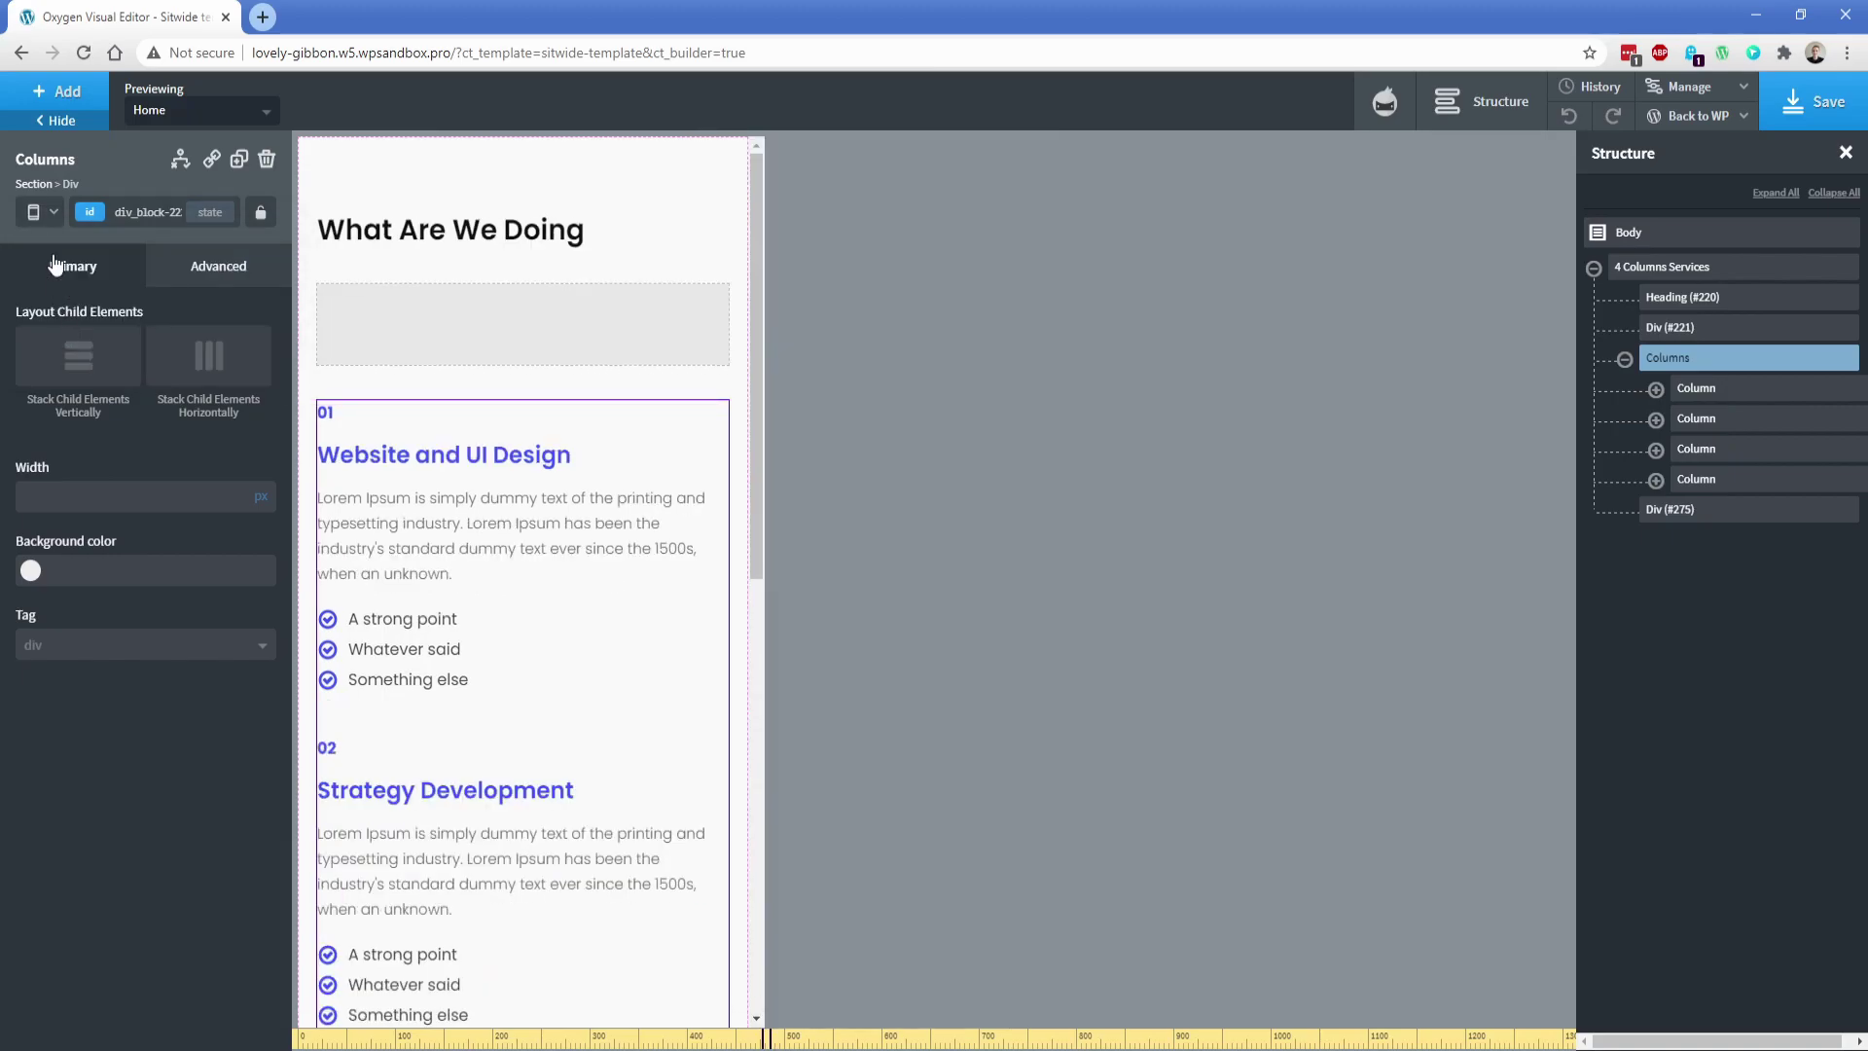
click(39, 212)
click(73, 360)
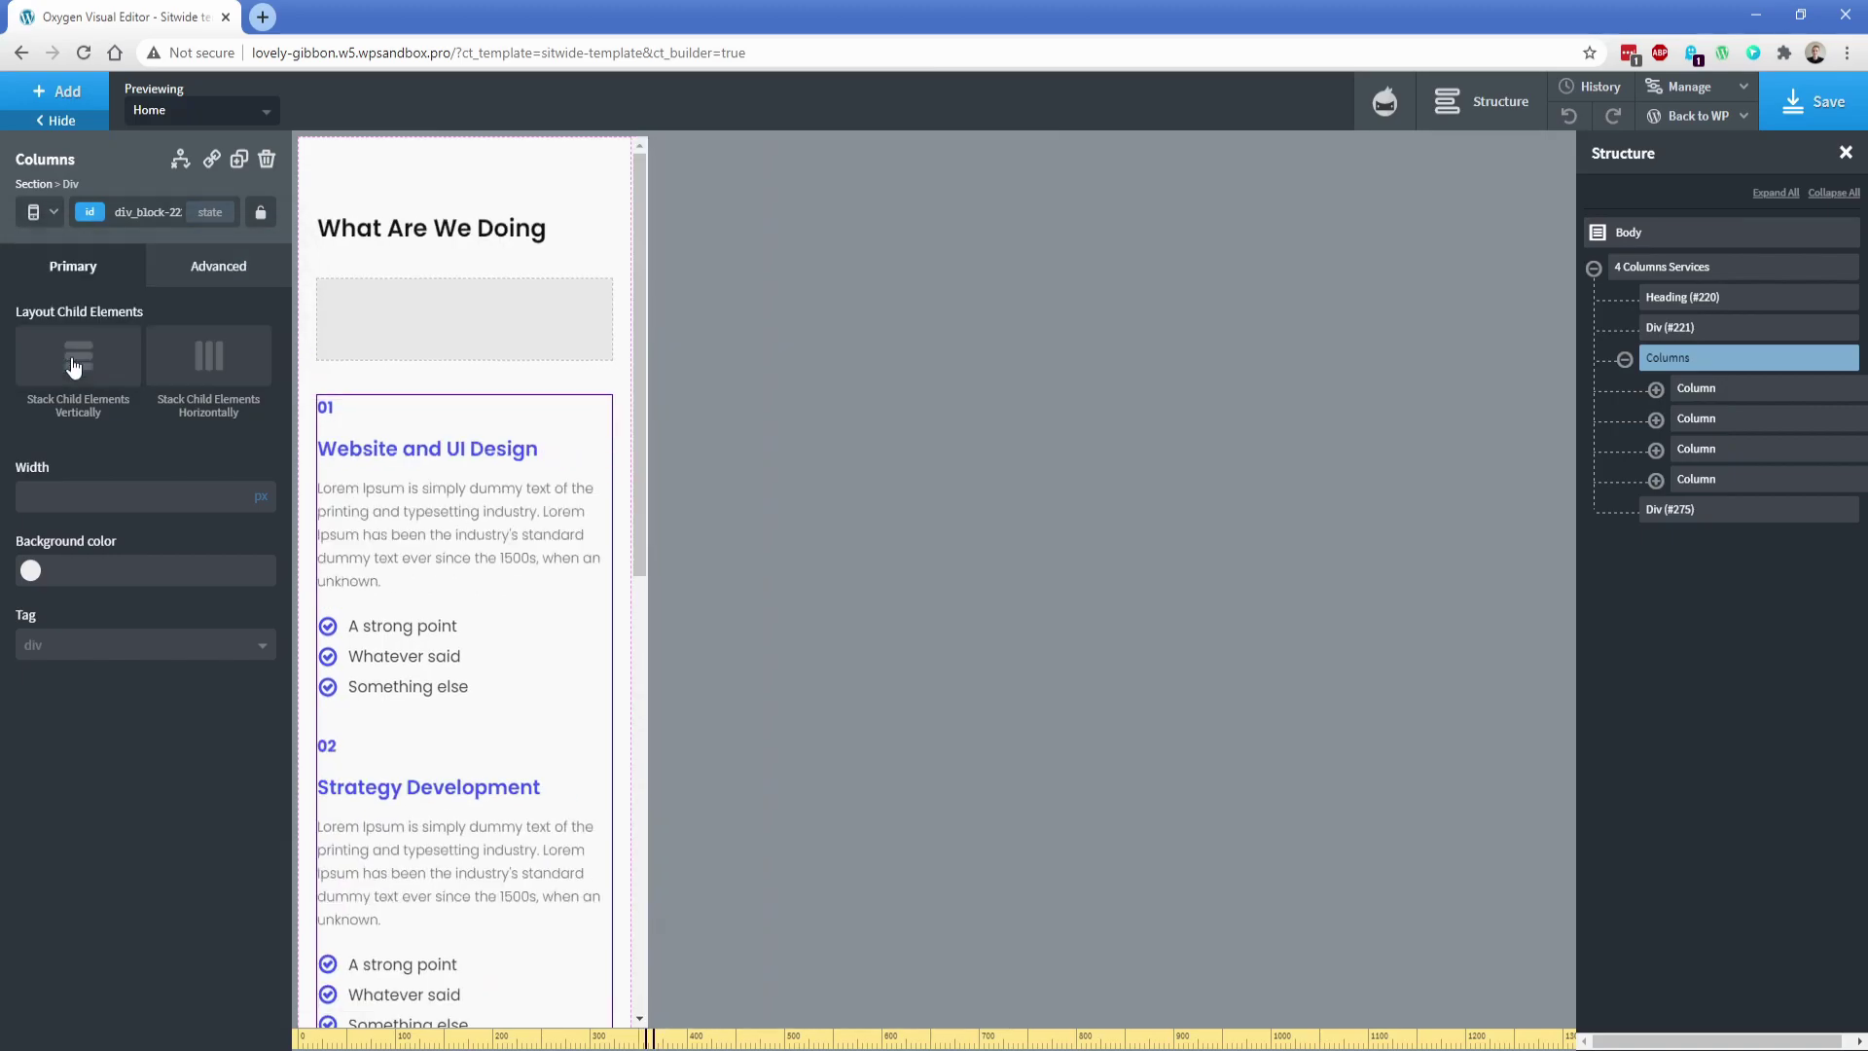
click(39, 212)
click(56, 241)
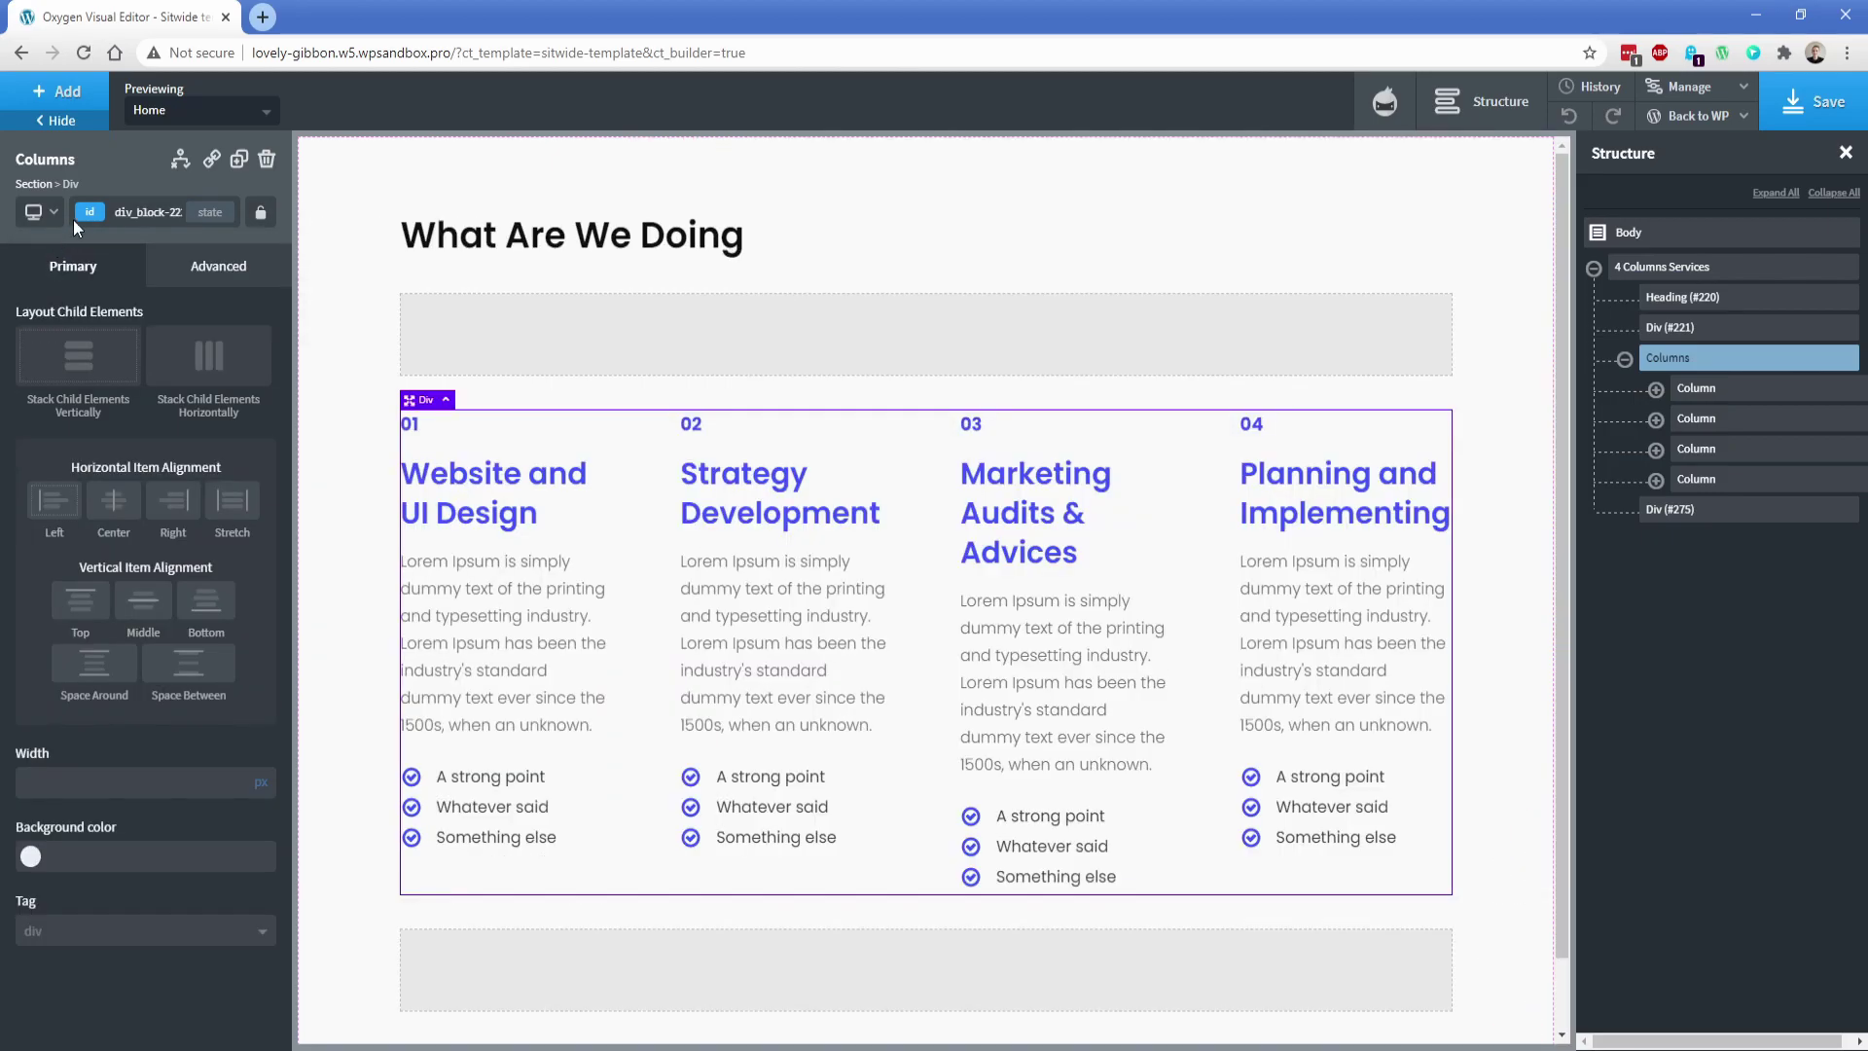
Step: Remove the c-columns-l-2 and c-columns-m-1 classes from the Columns div
click(73, 220)
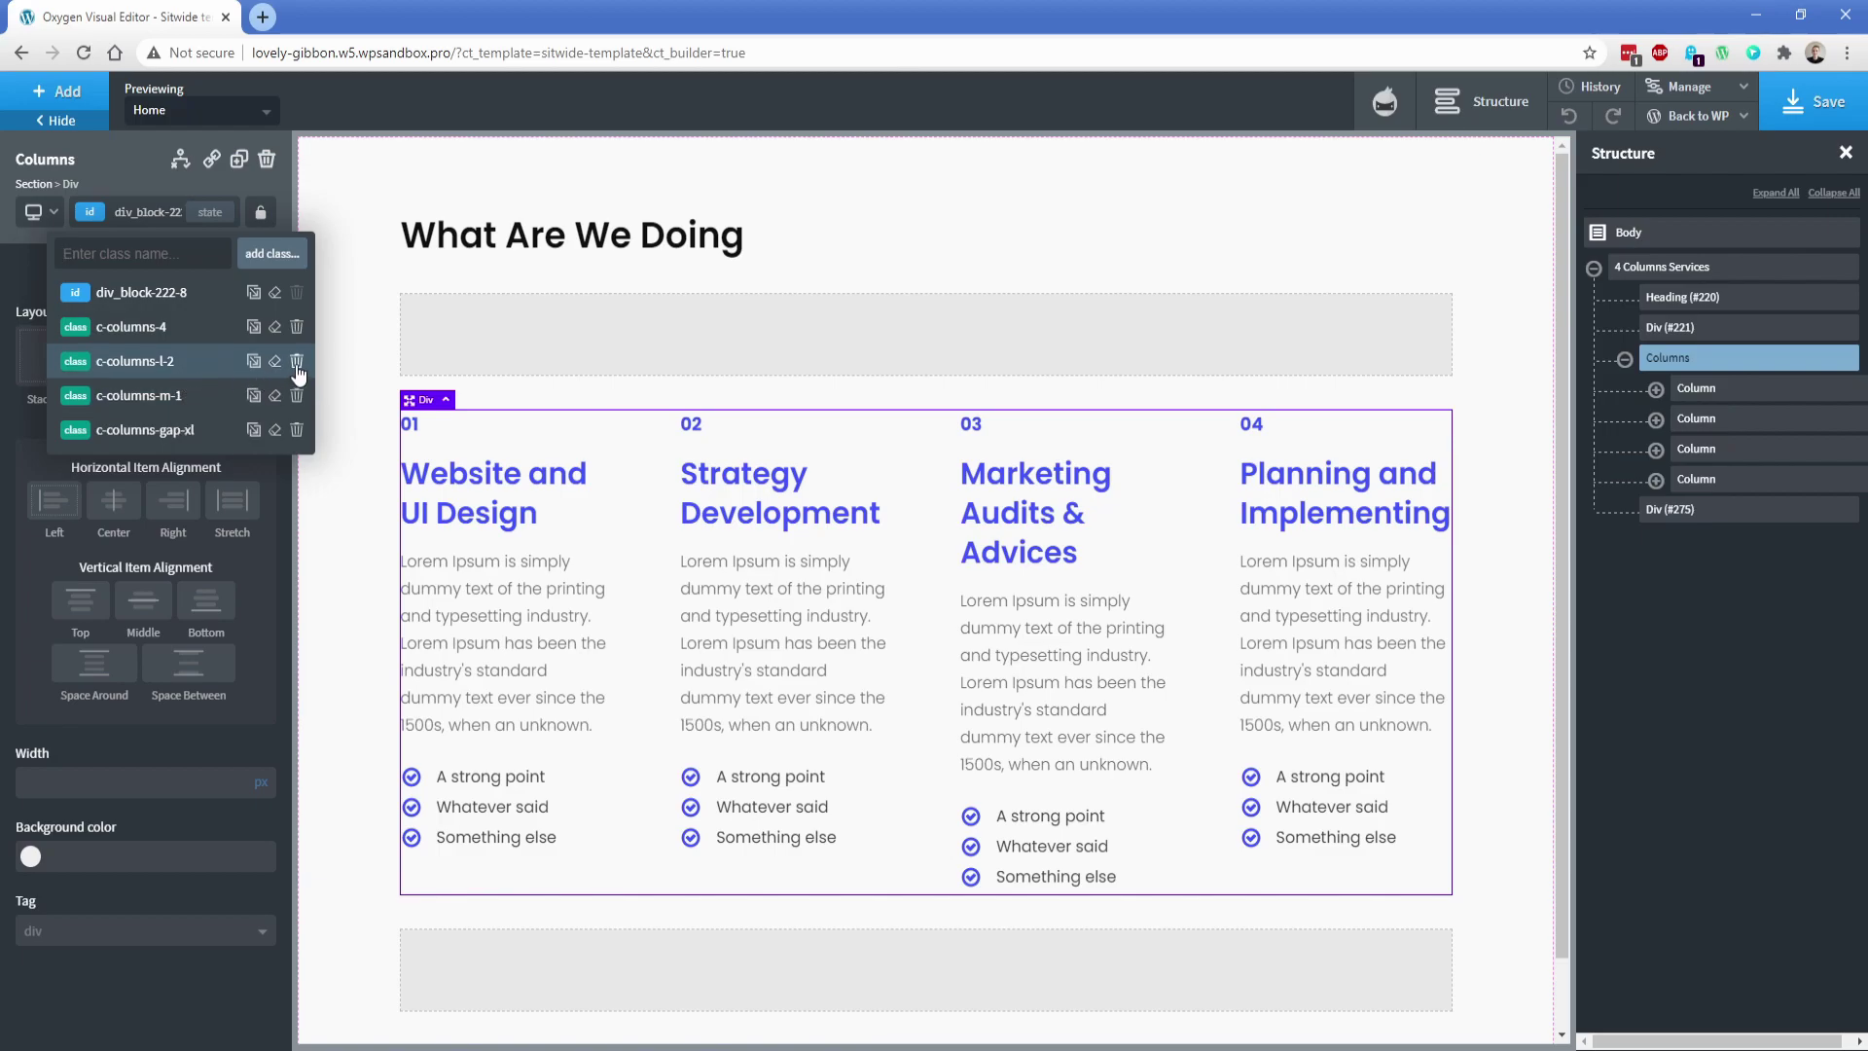
click(96, 224)
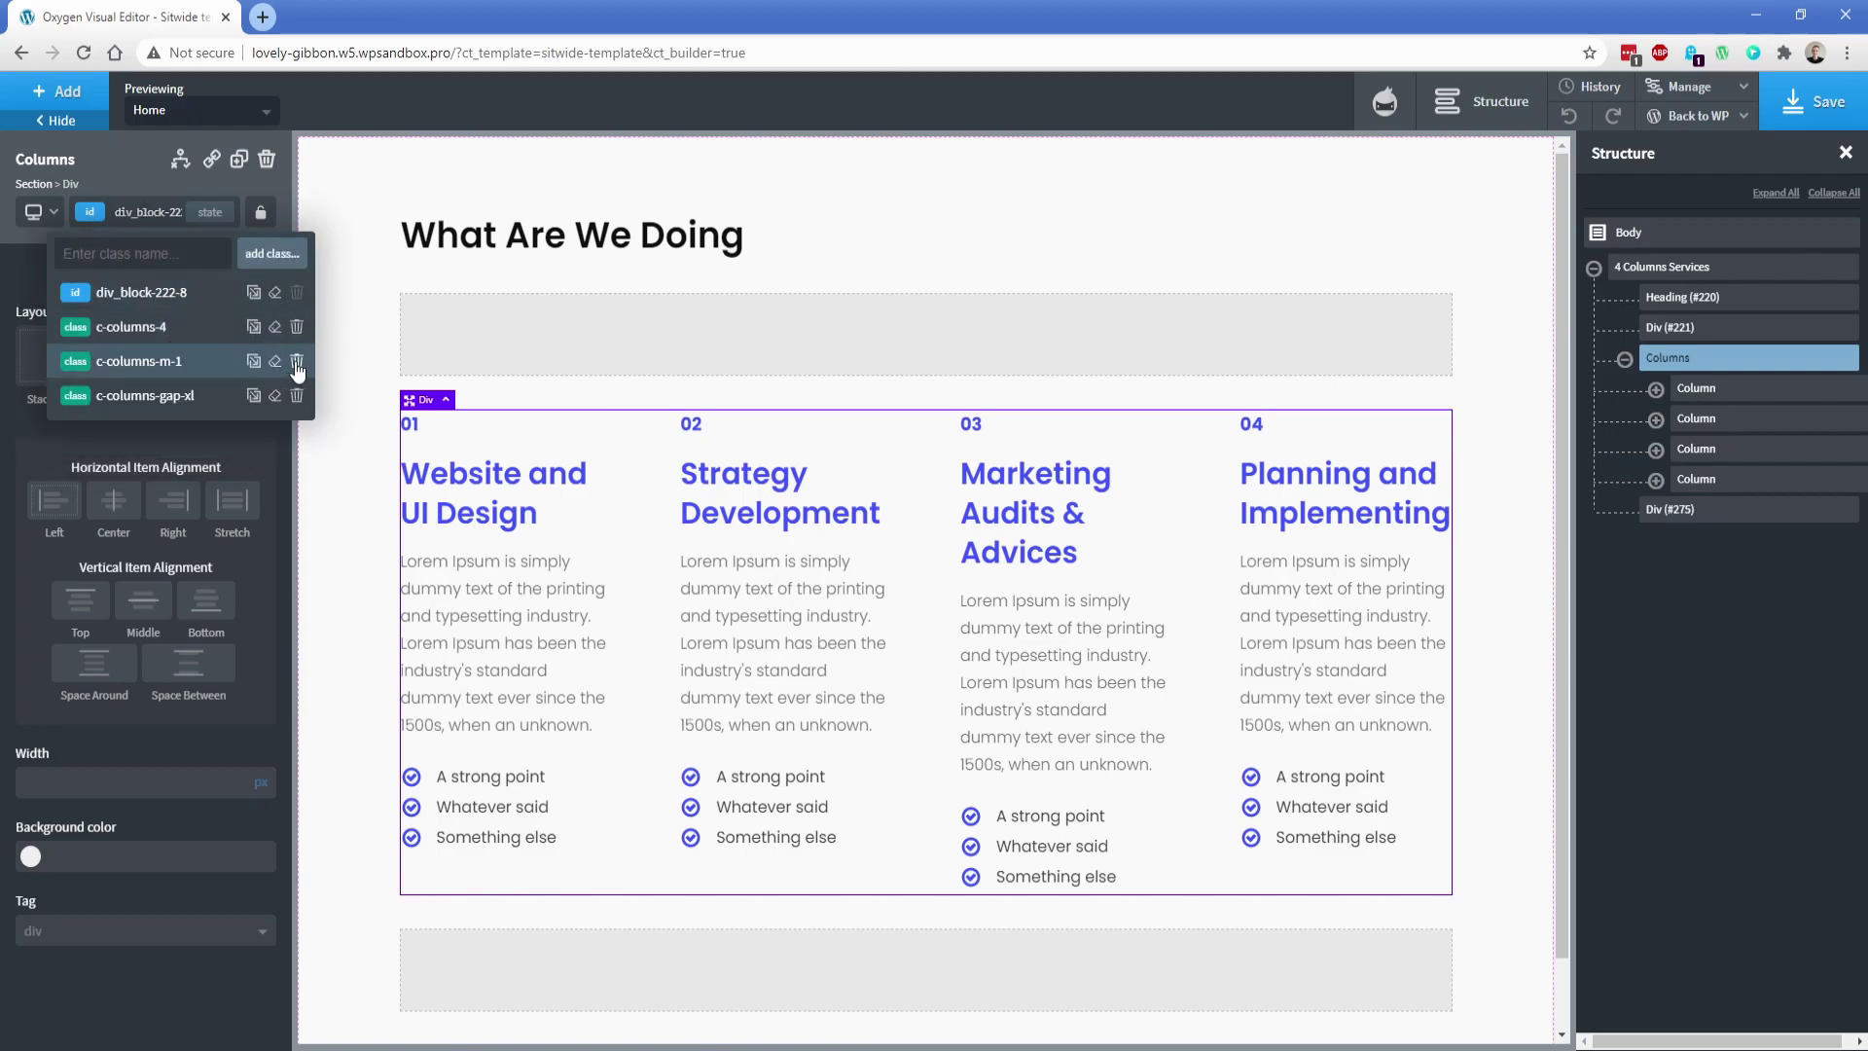
click(297, 362)
Step: Add the classes c-columns-l-3, c-columns-m-2 and c-columns-s-1 to the Columns div
click(90, 222)
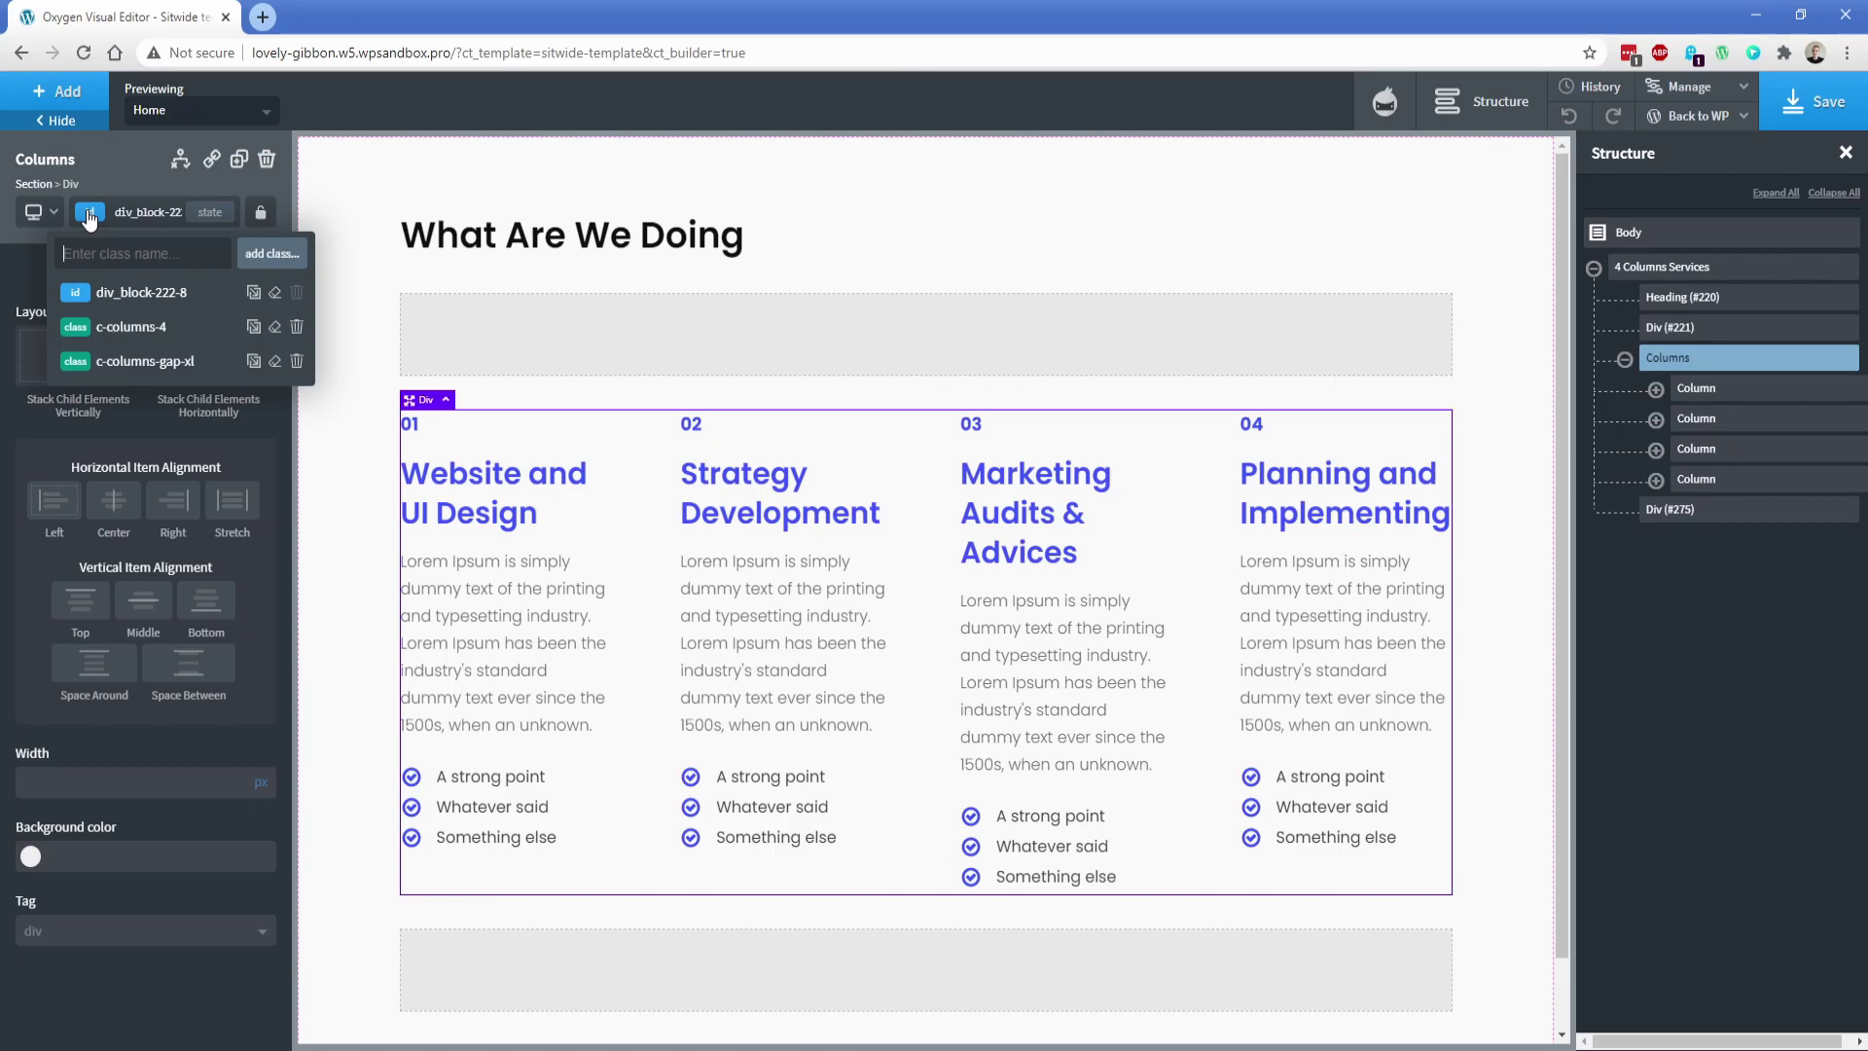
text(c-)
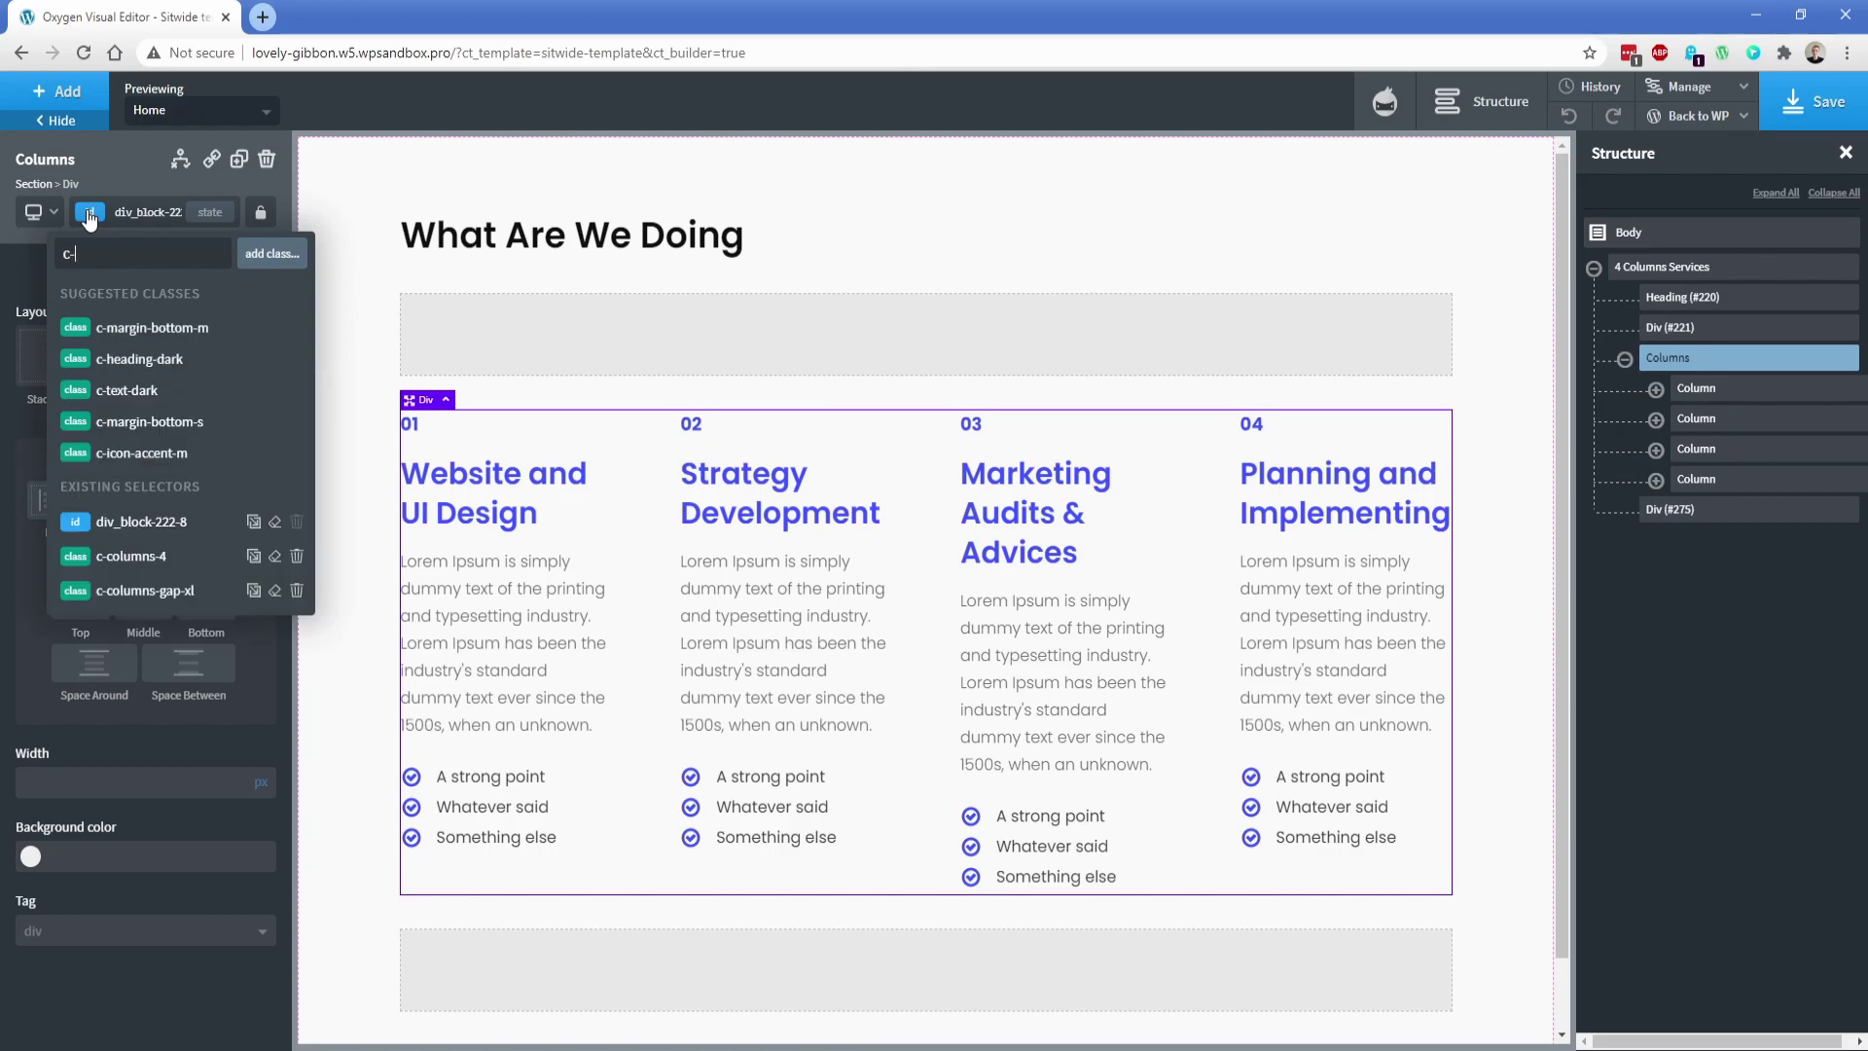
text(columns-l-3)
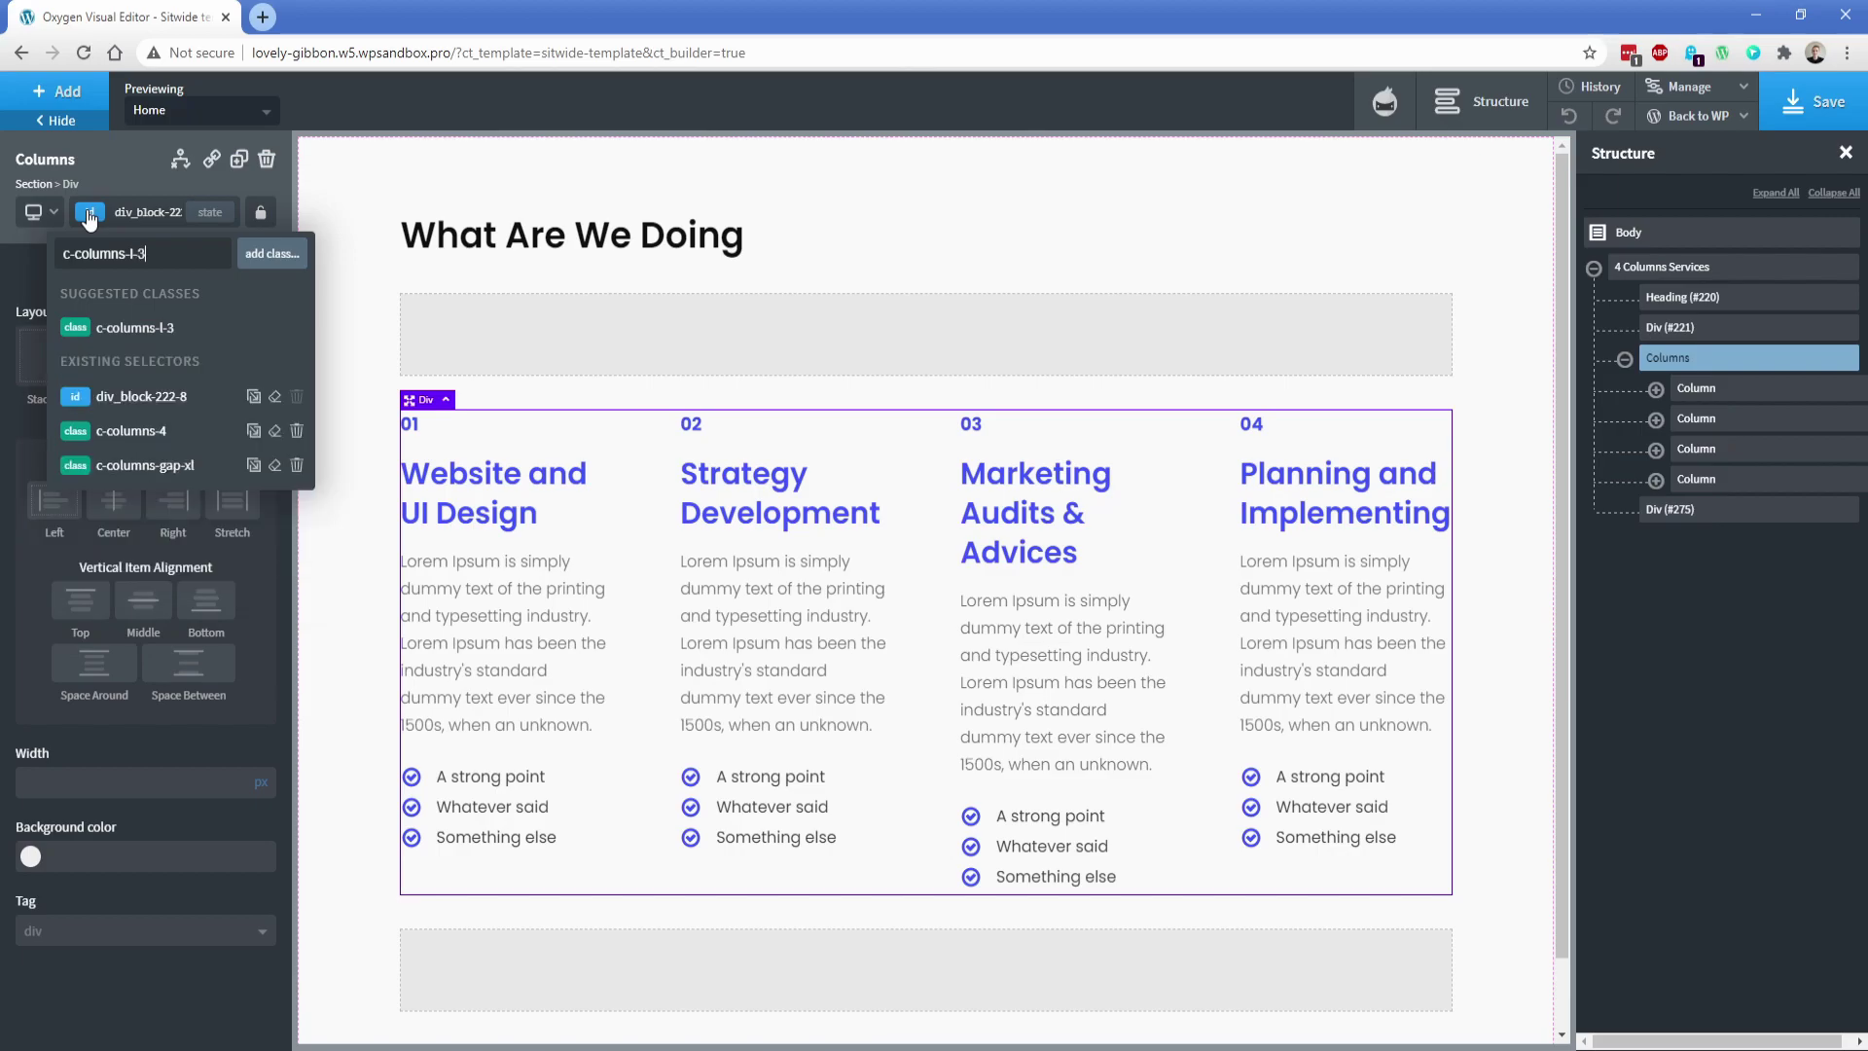
key(Return)
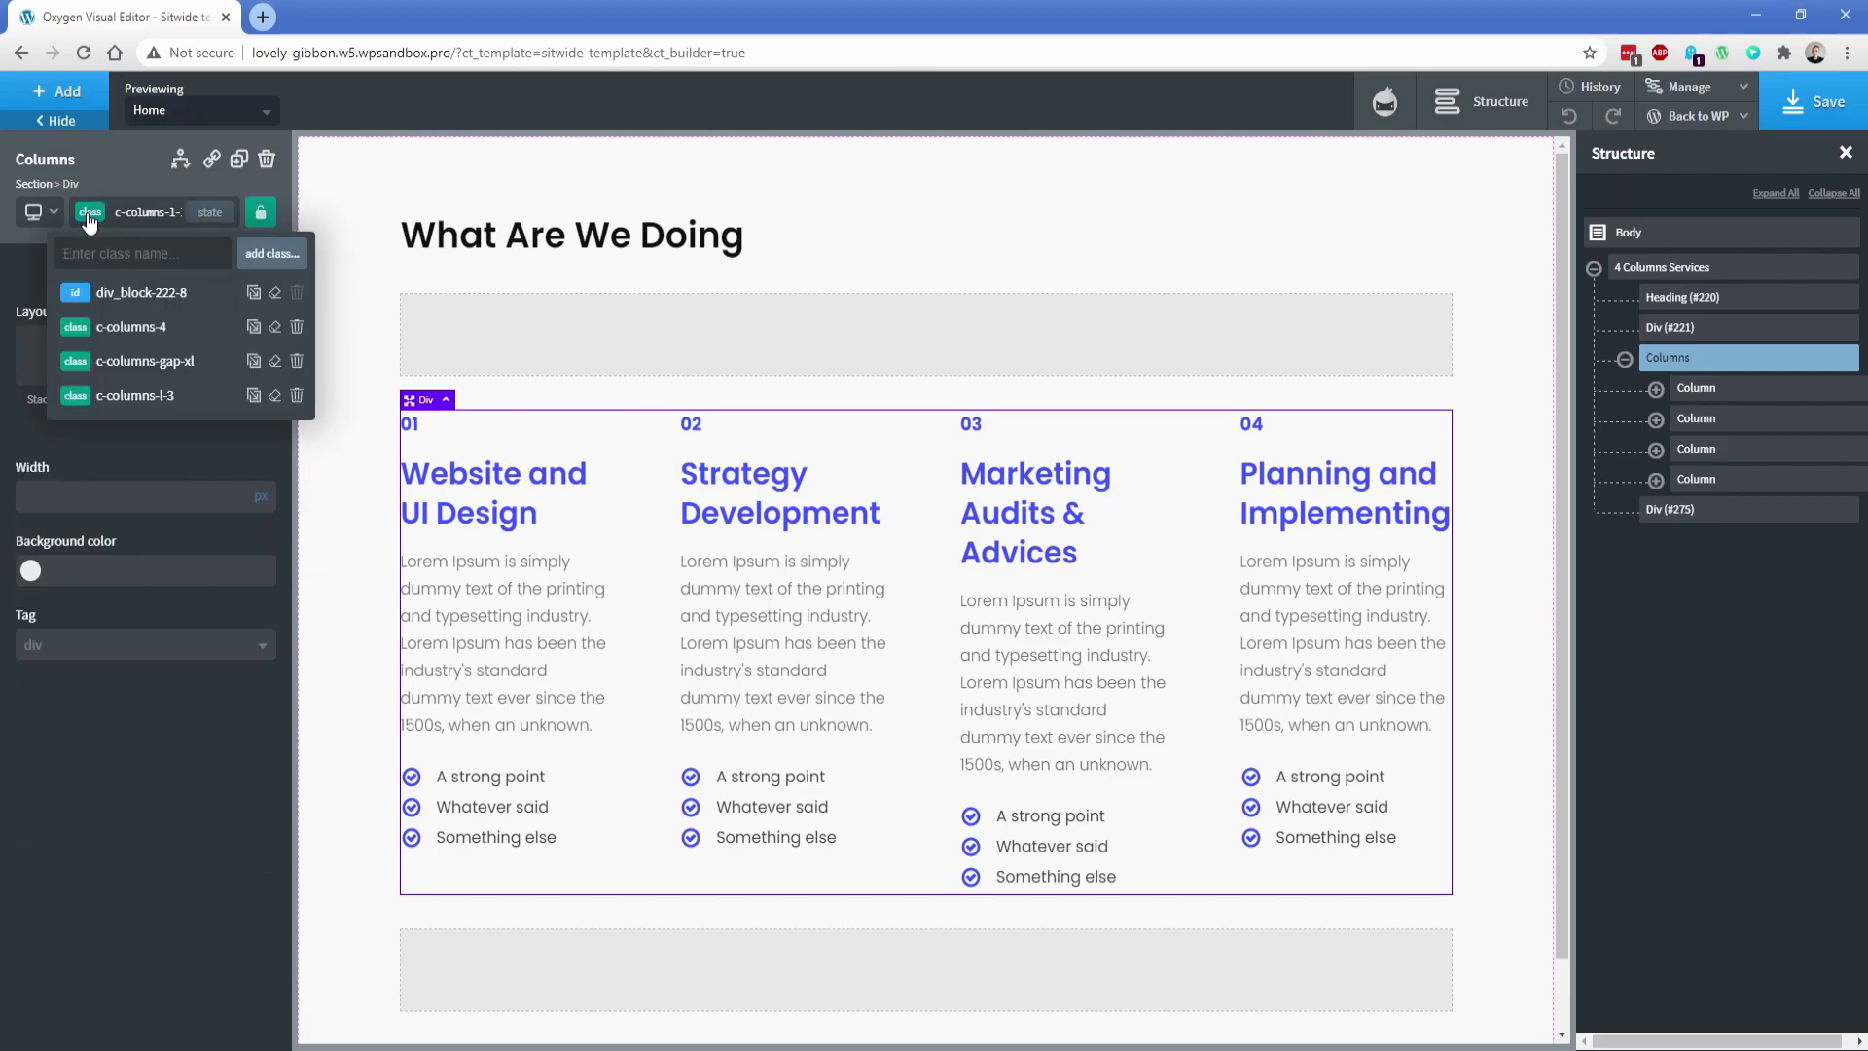
text(c-columns-m)
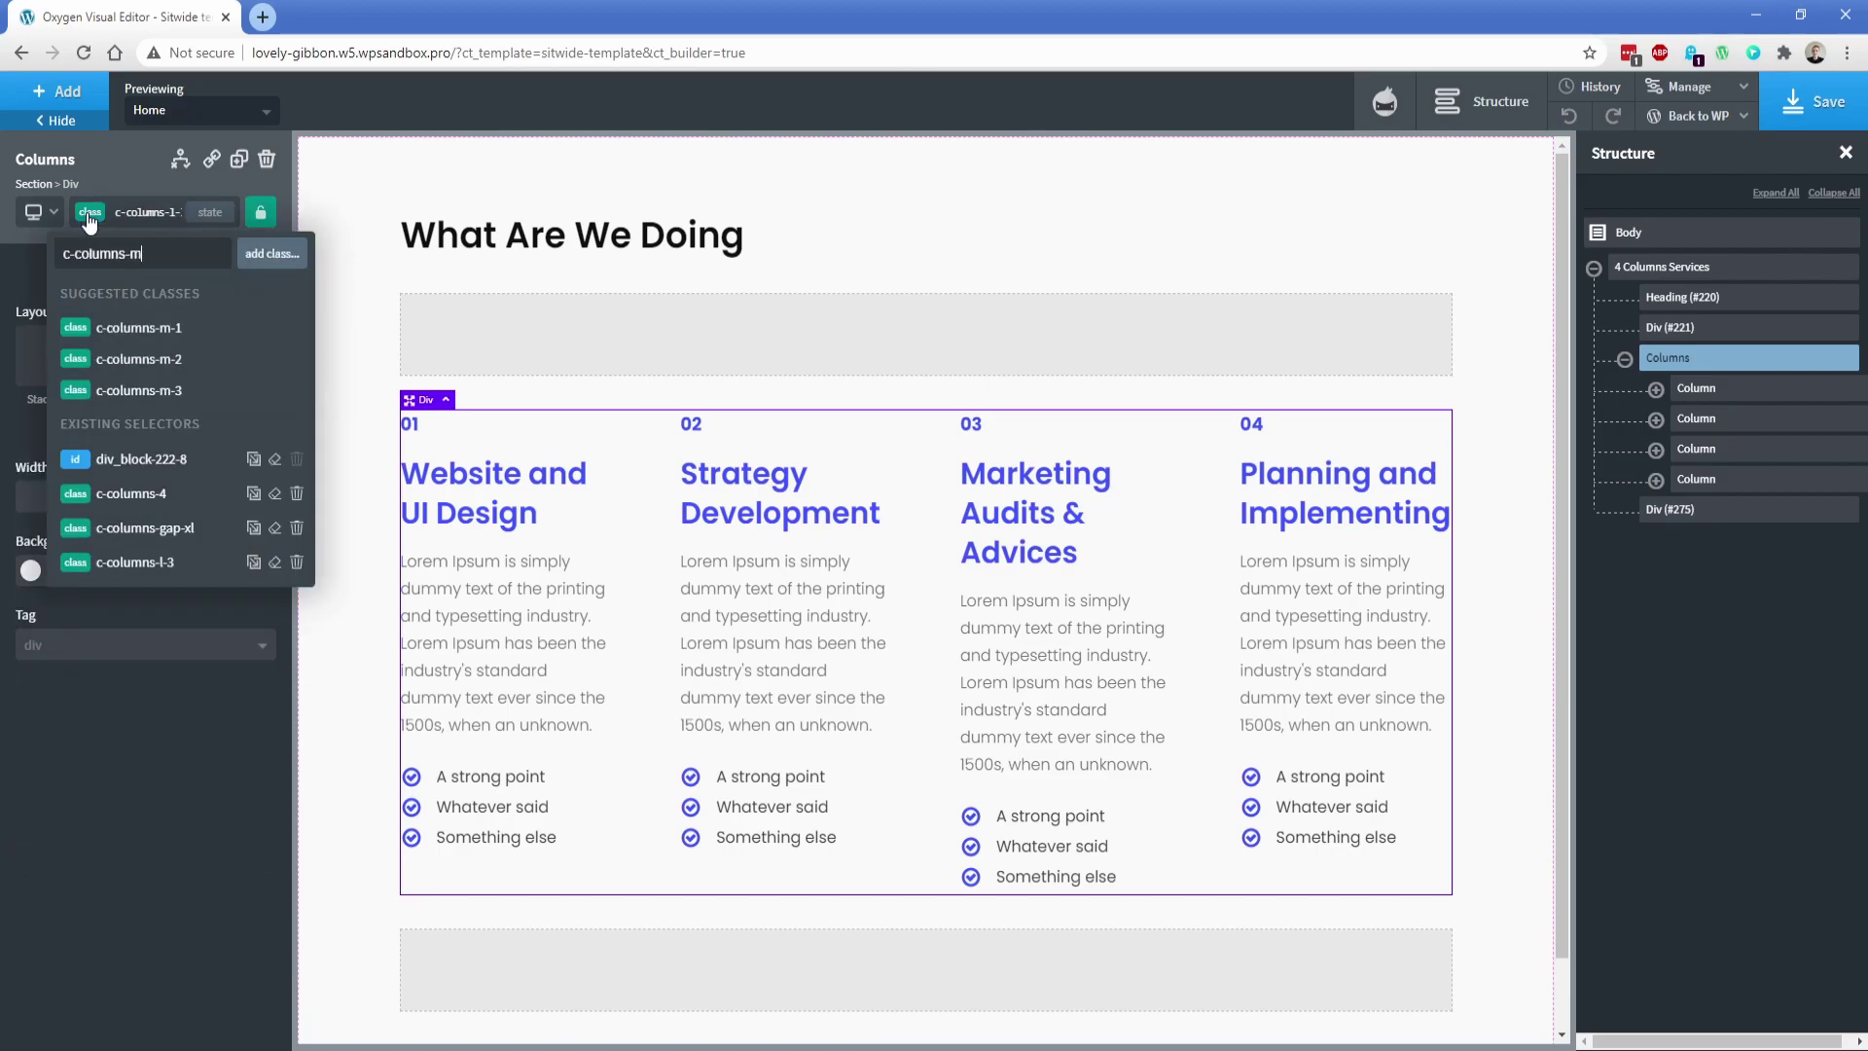
text(-2)
key(Return)
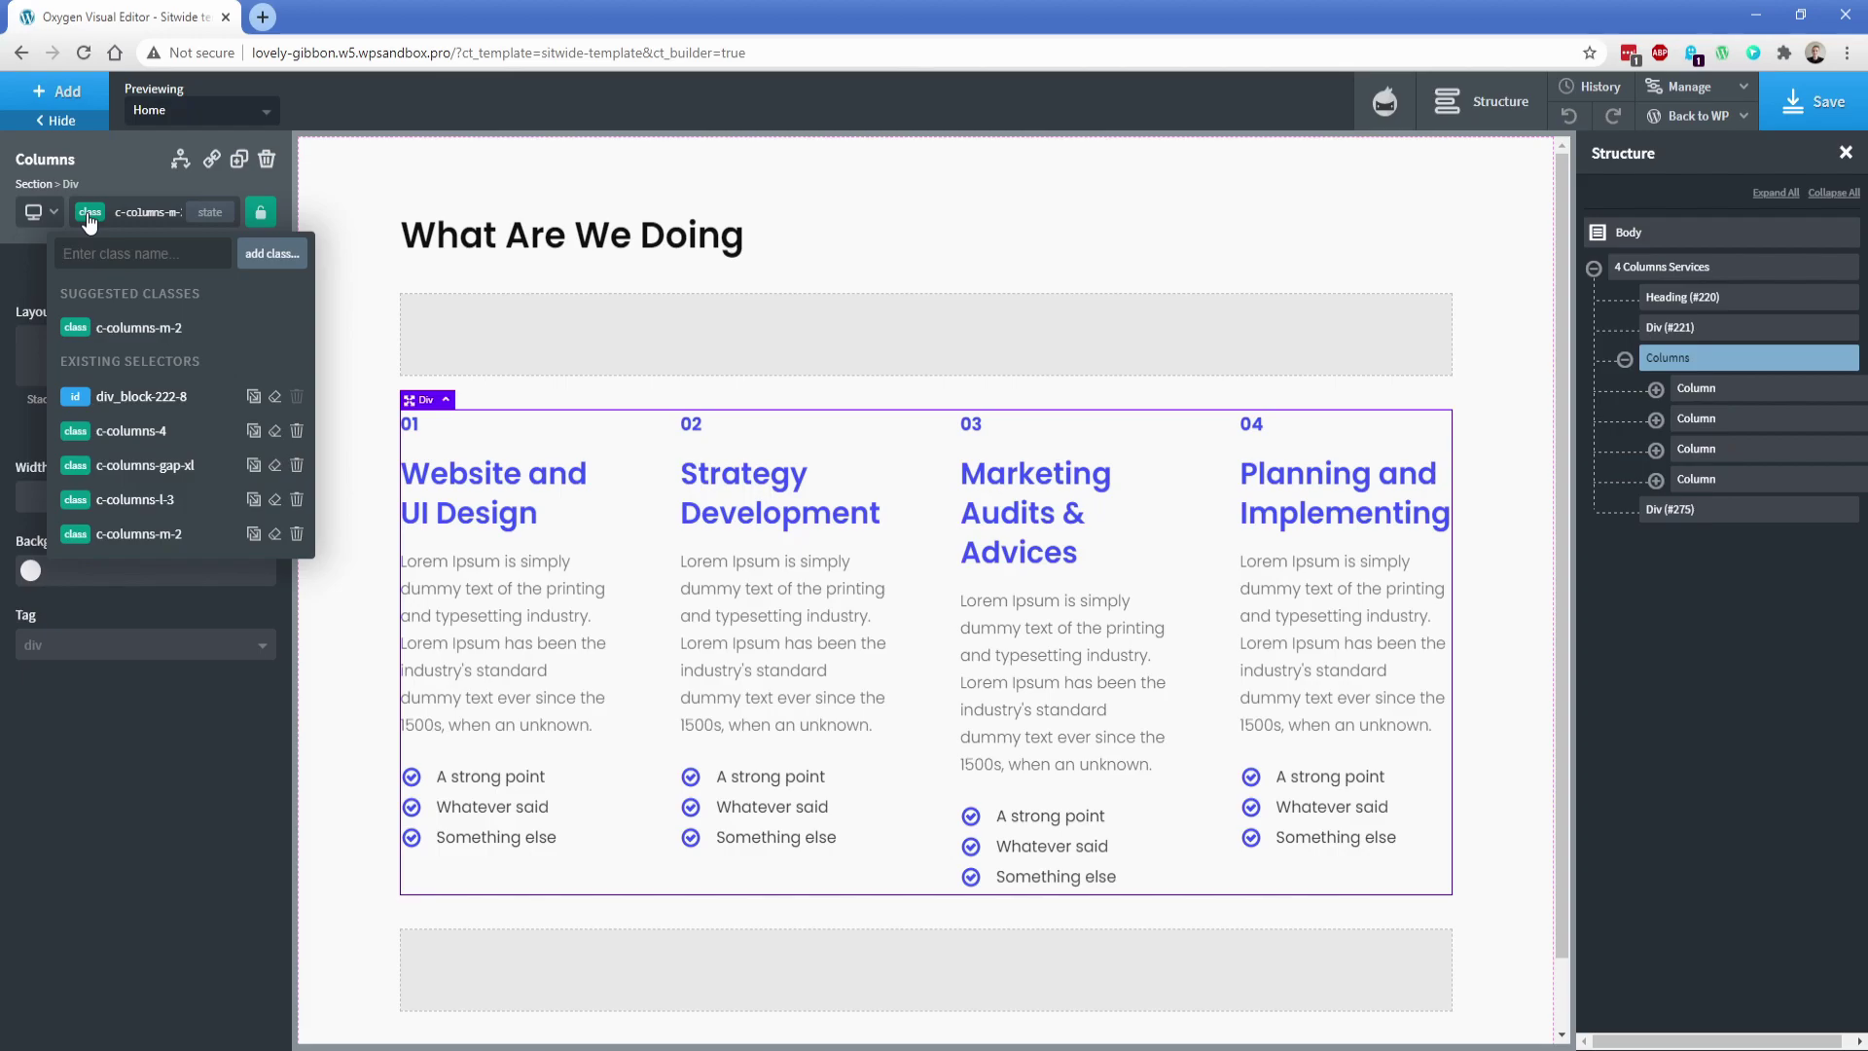
text(c-colum)
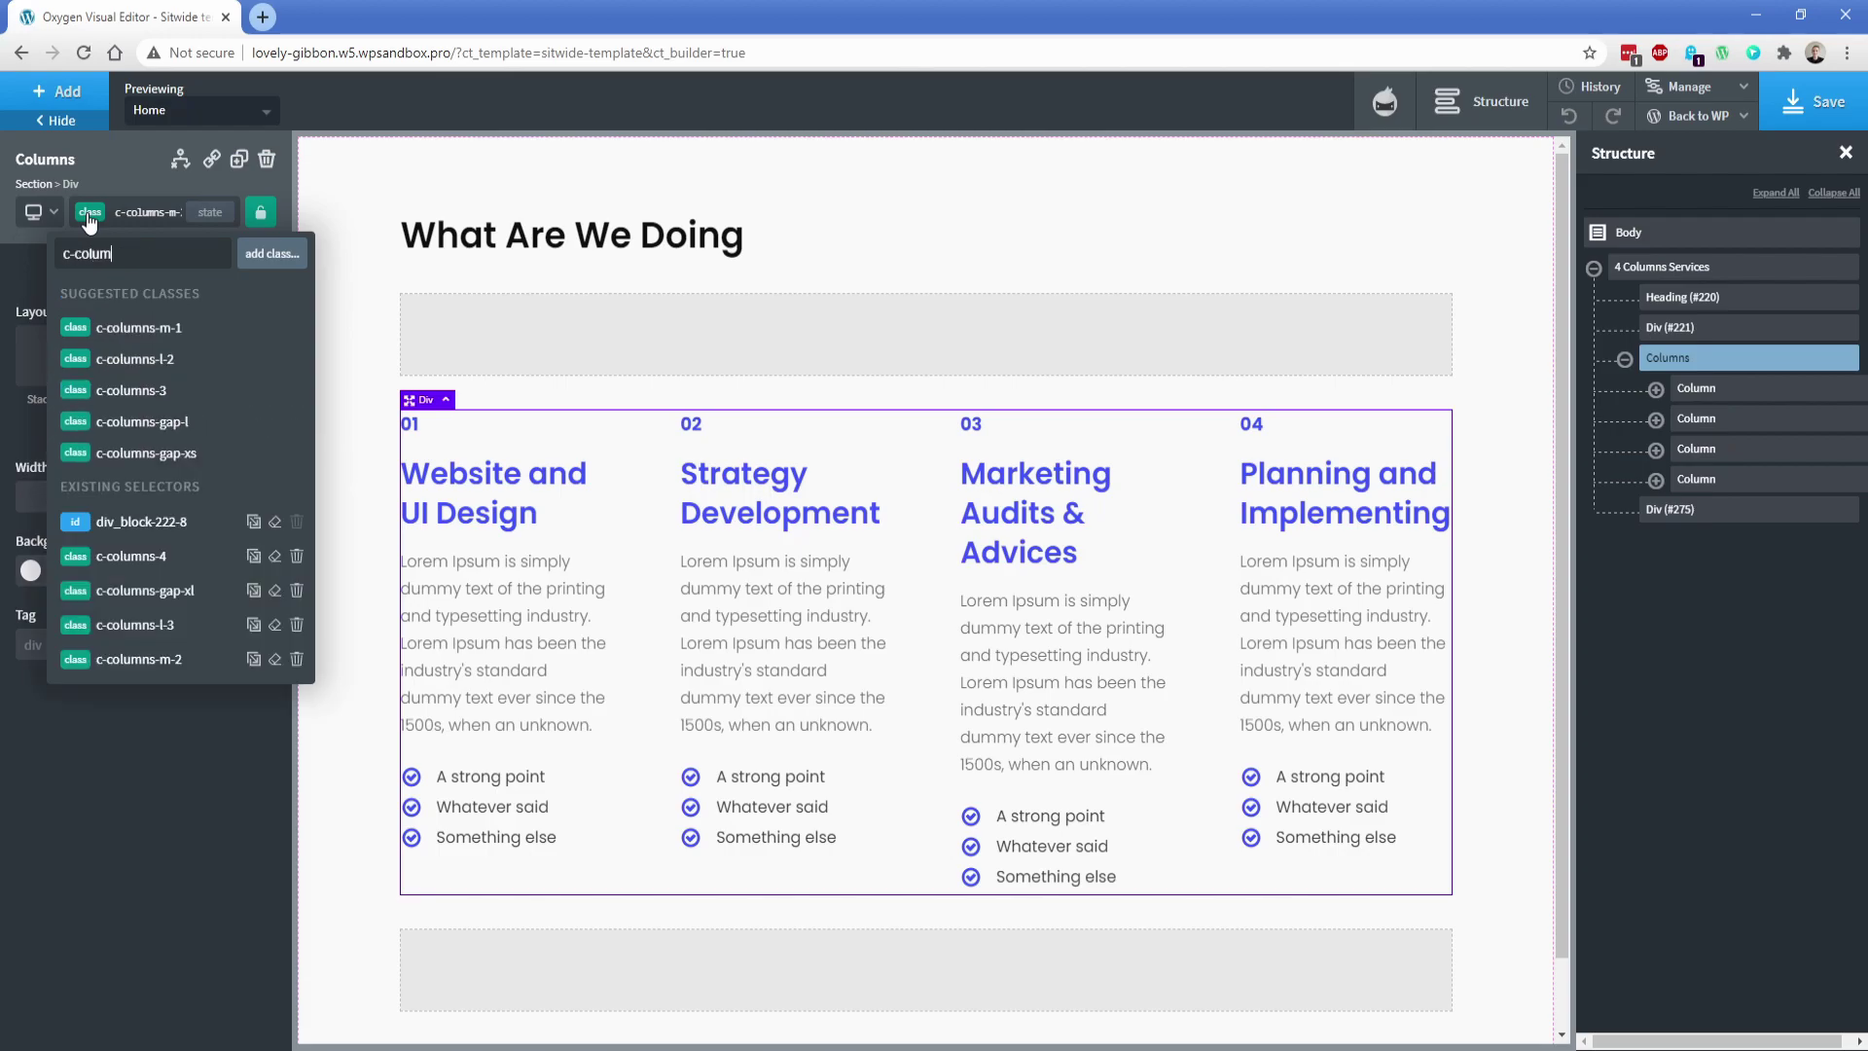
text(ns-s-1)
key(Return)
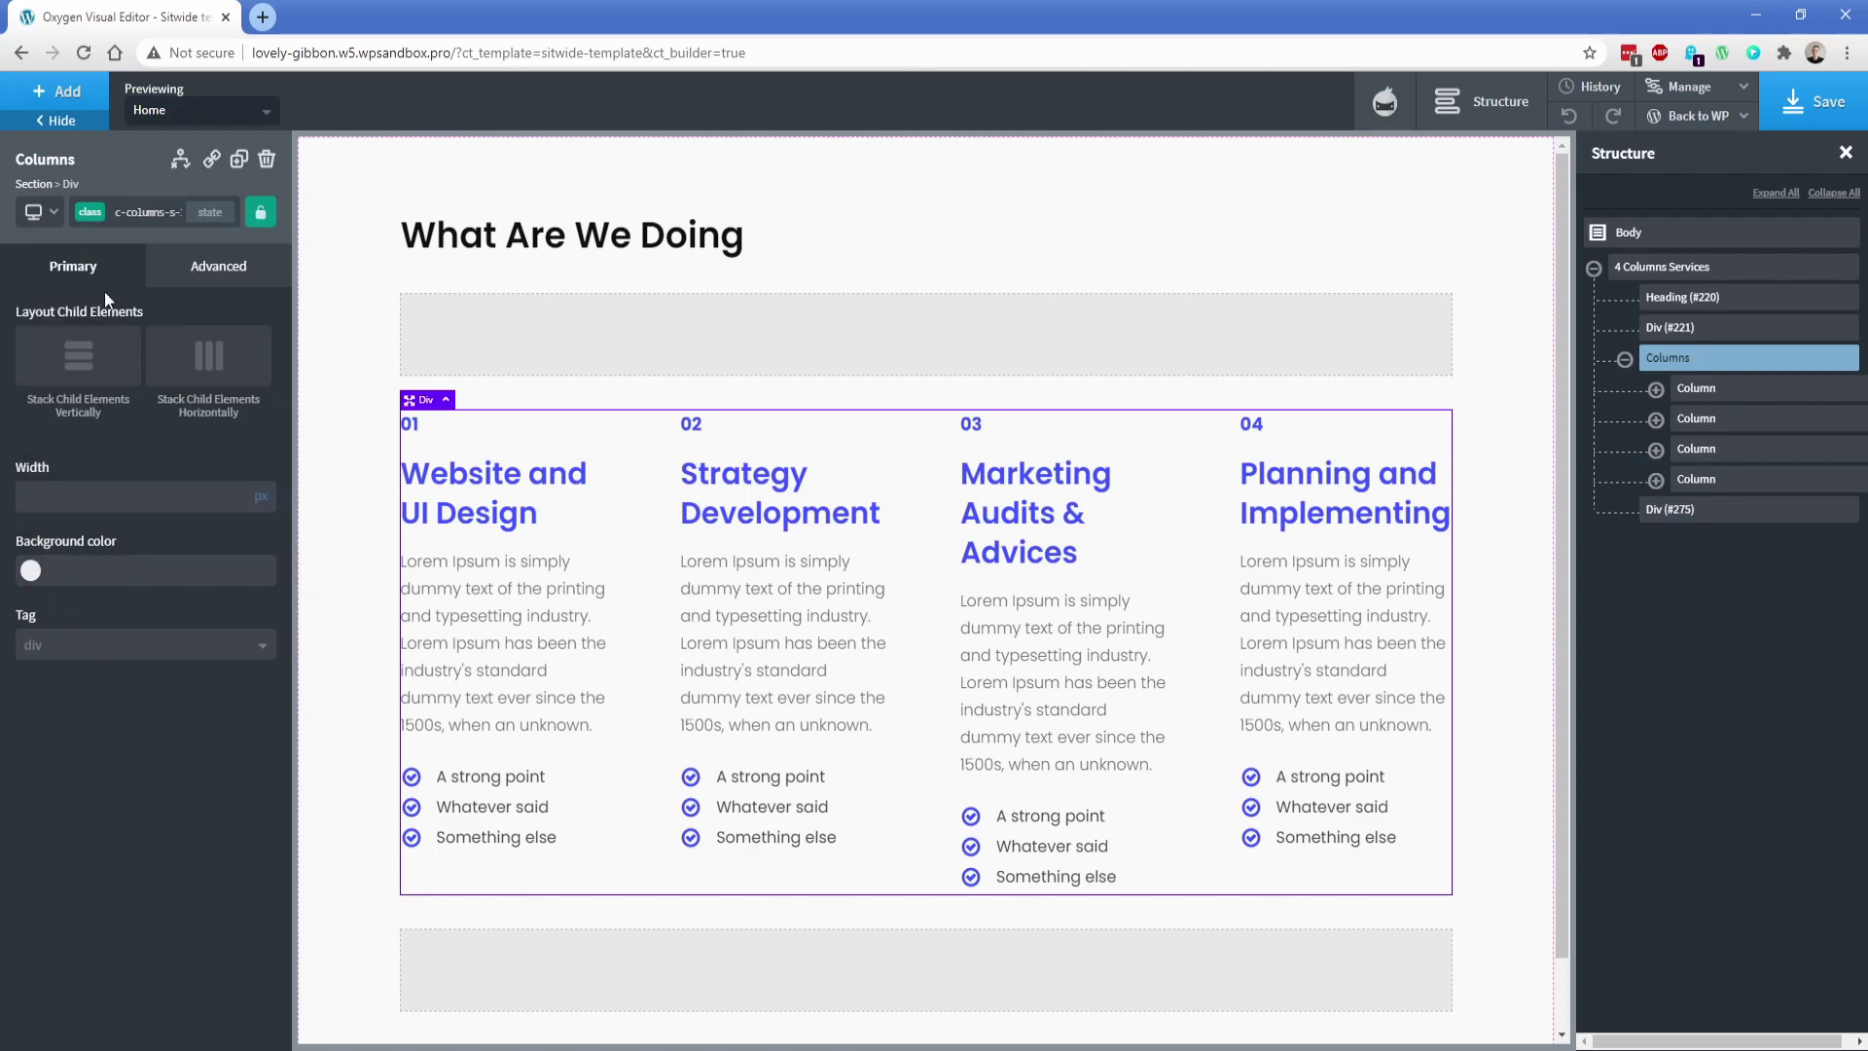
Step: Preview the Columns layout at page container (1120px) and below, less than 992px, 768px and 480px, and return to all devices
click(87, 215)
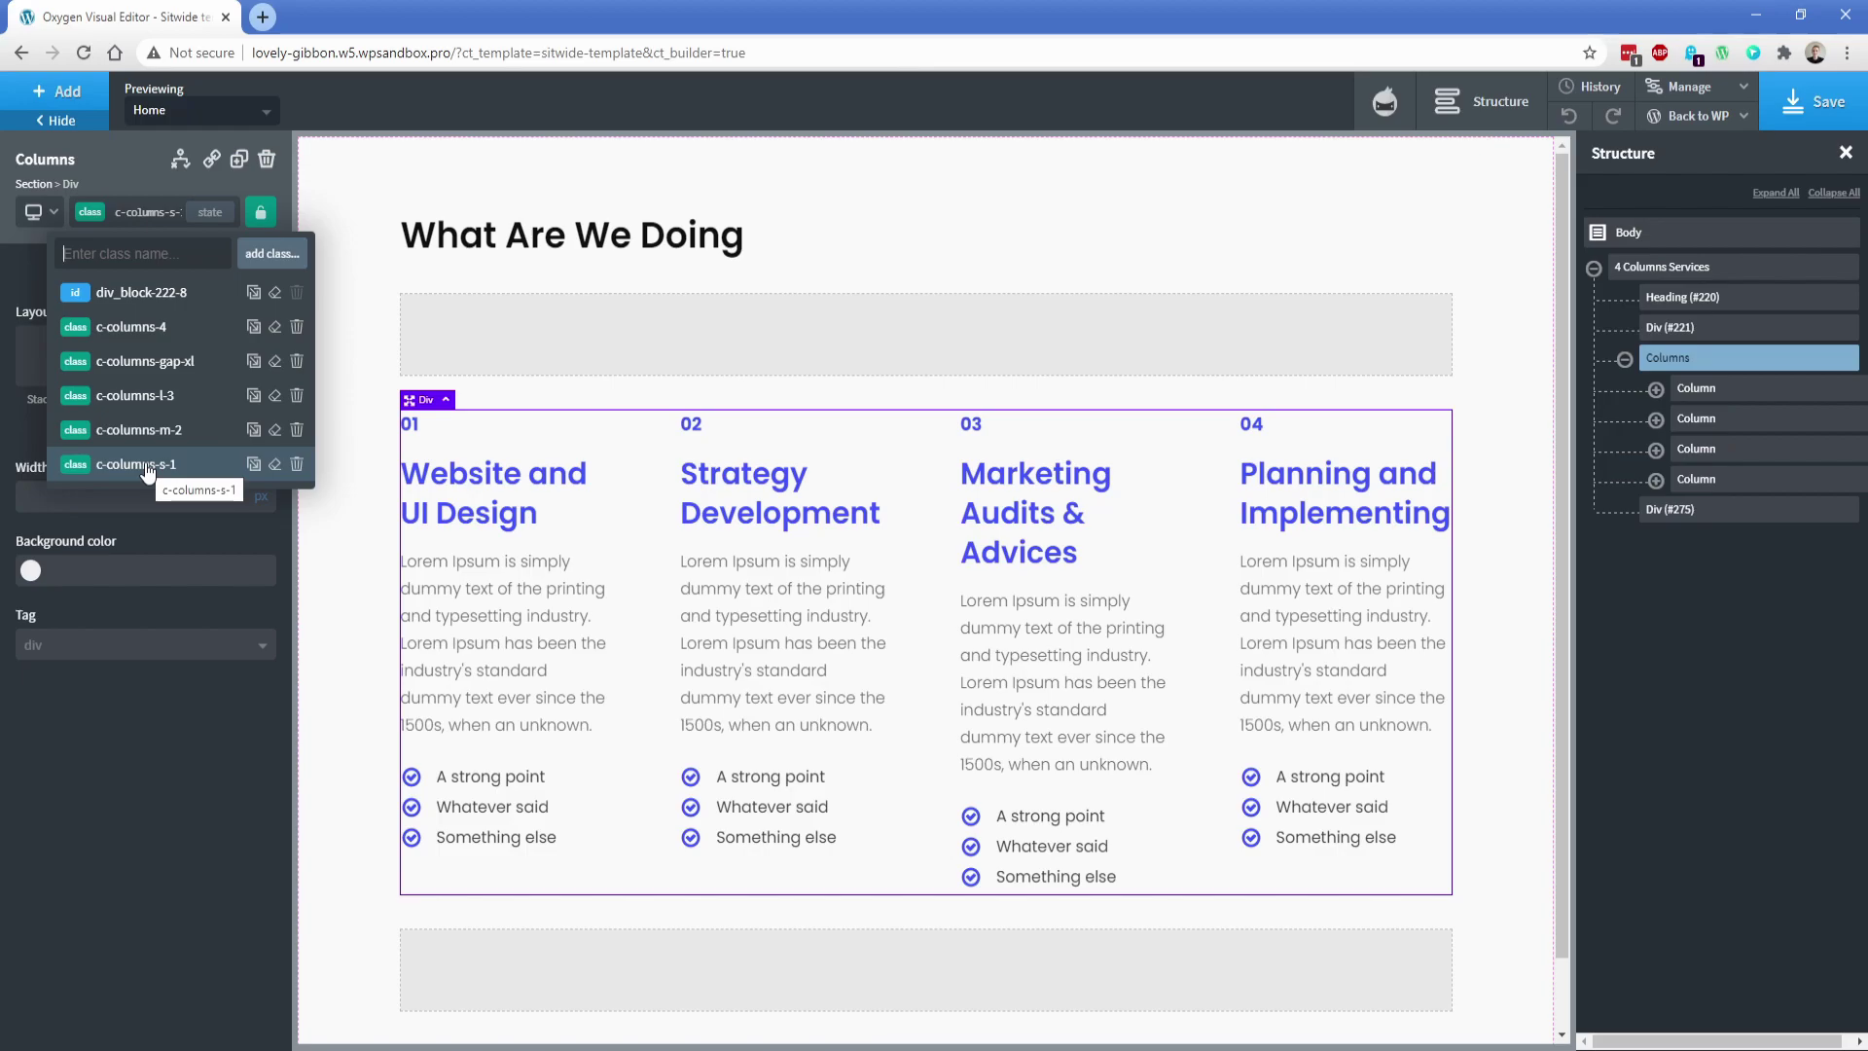
click(54, 214)
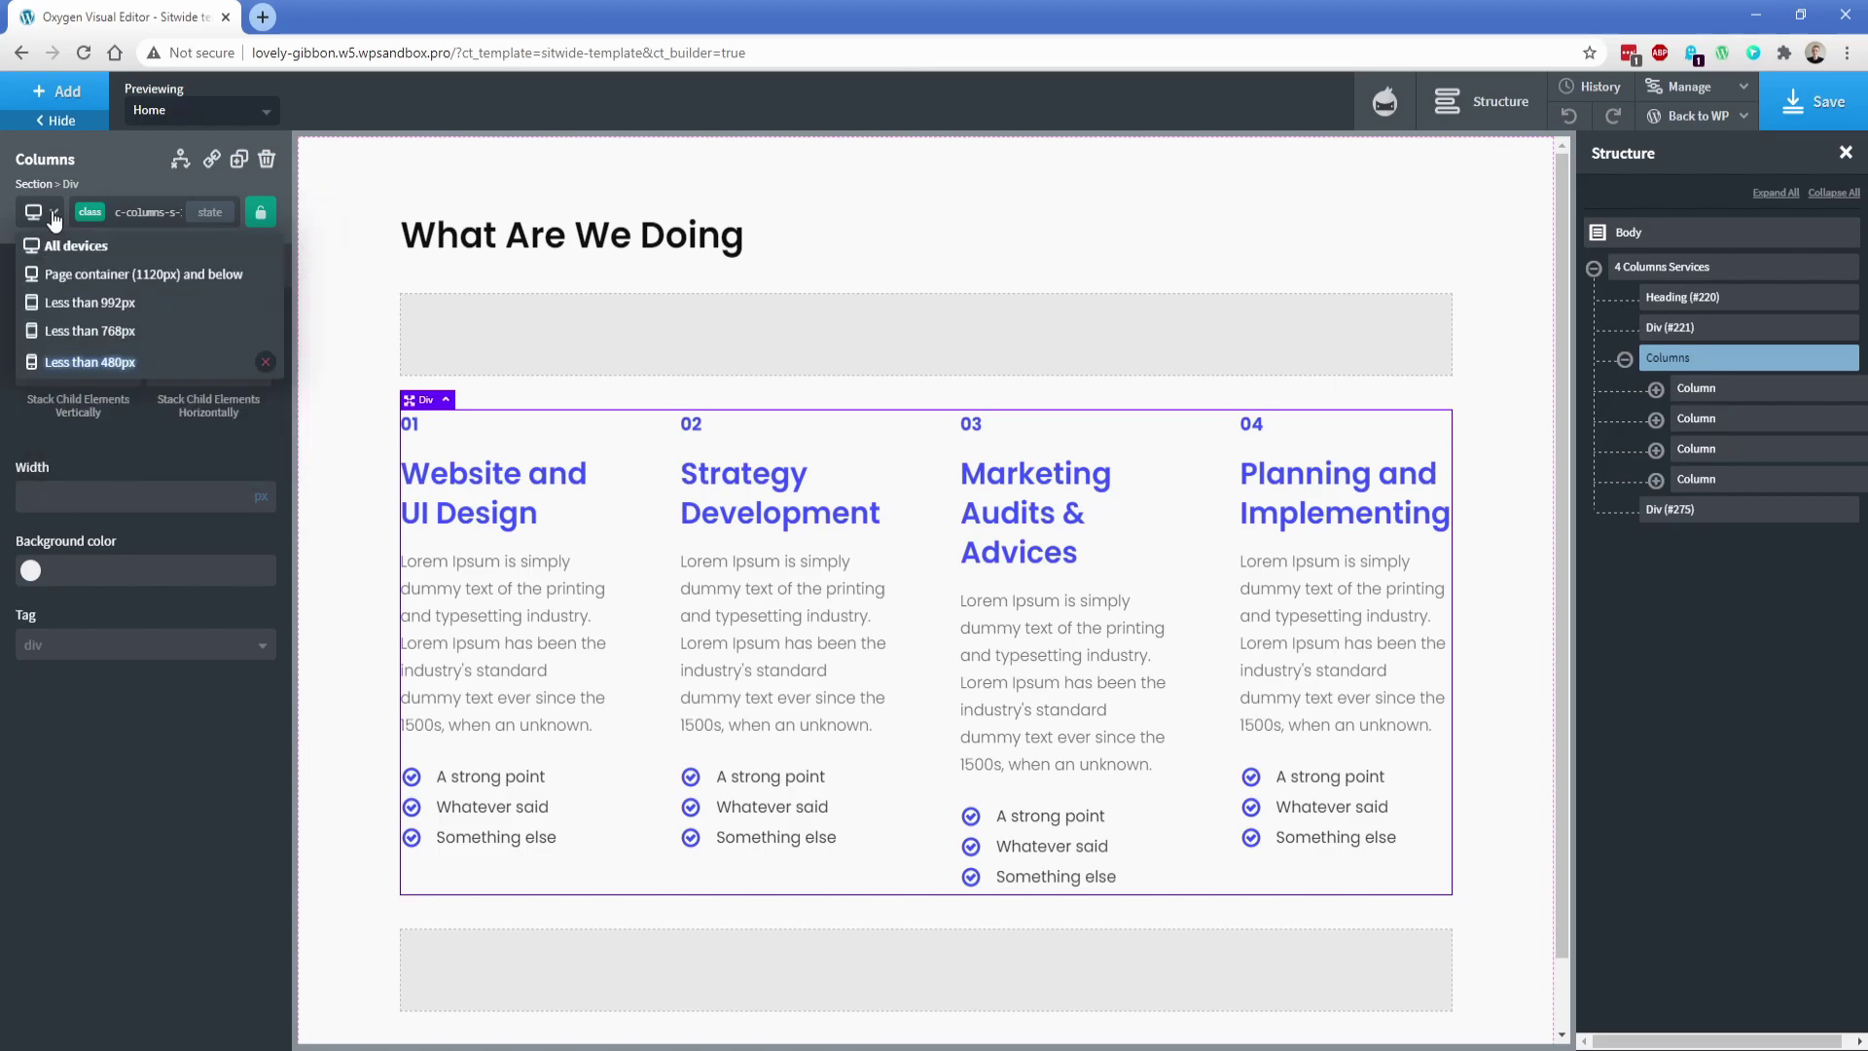
click(74, 276)
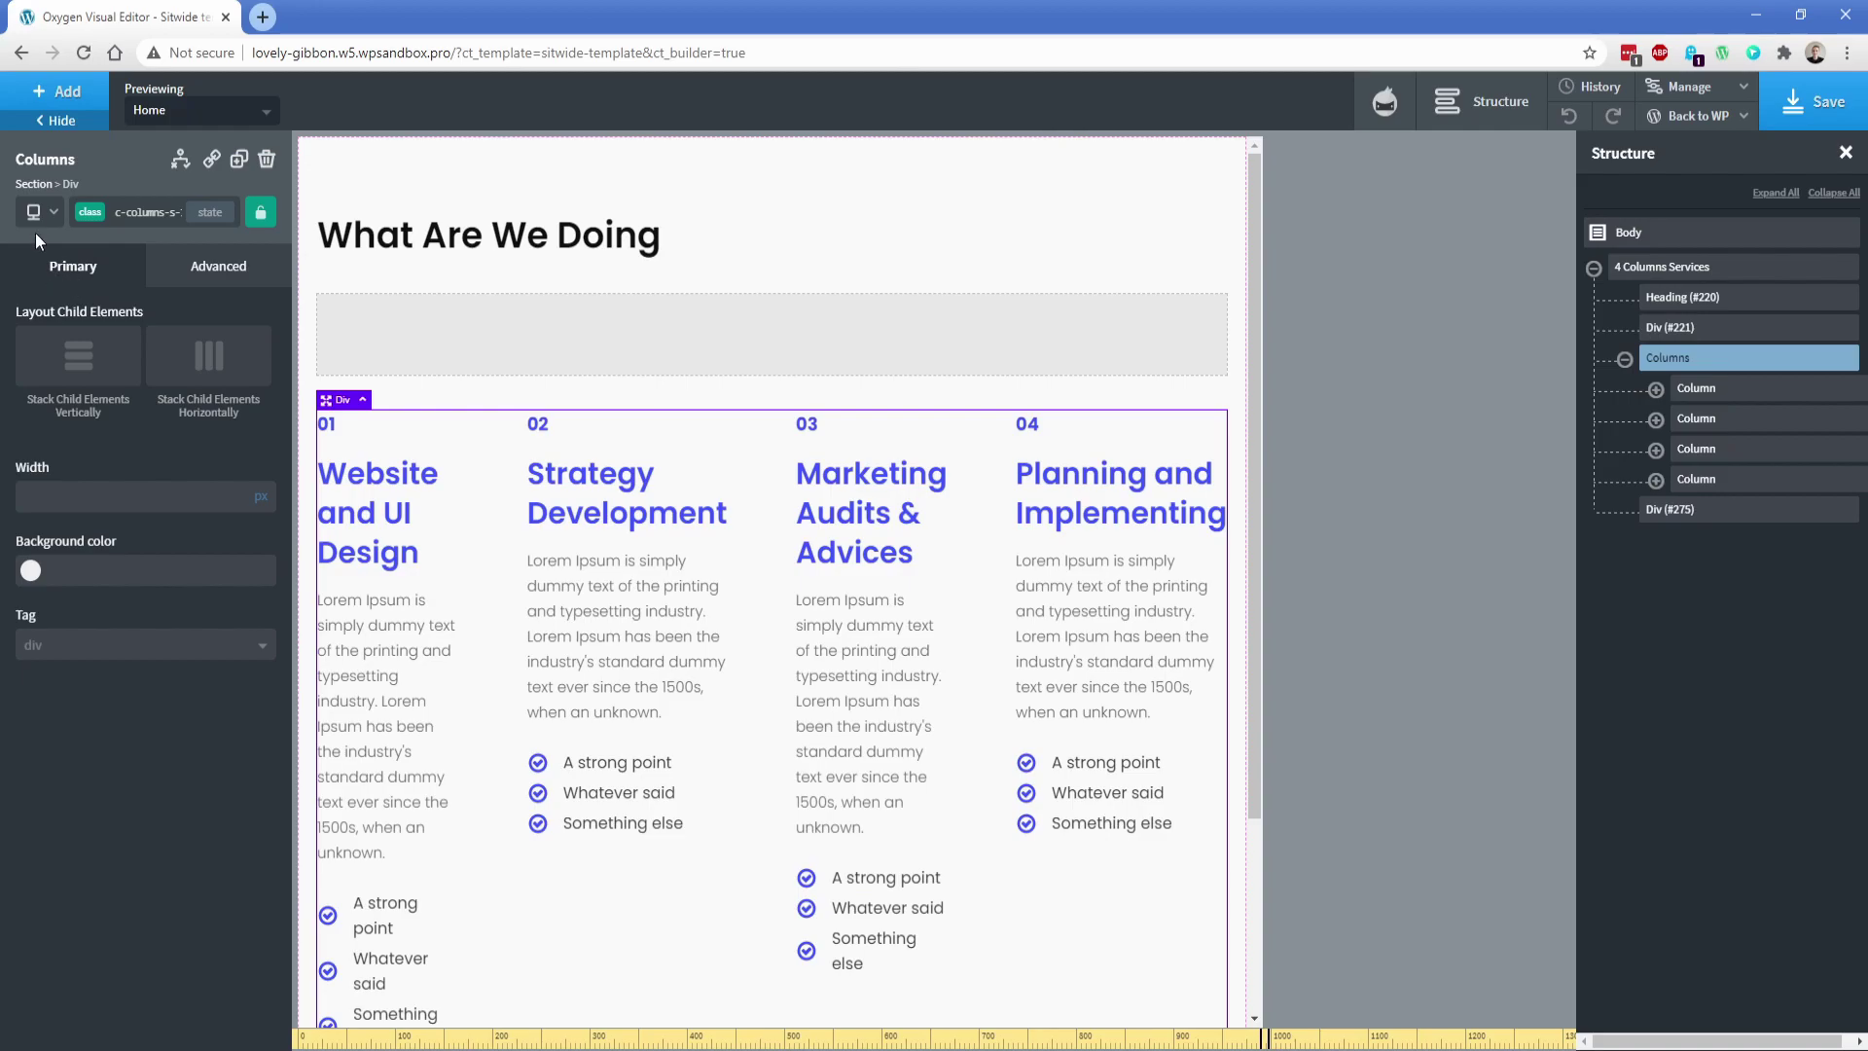
click(35, 217)
click(92, 305)
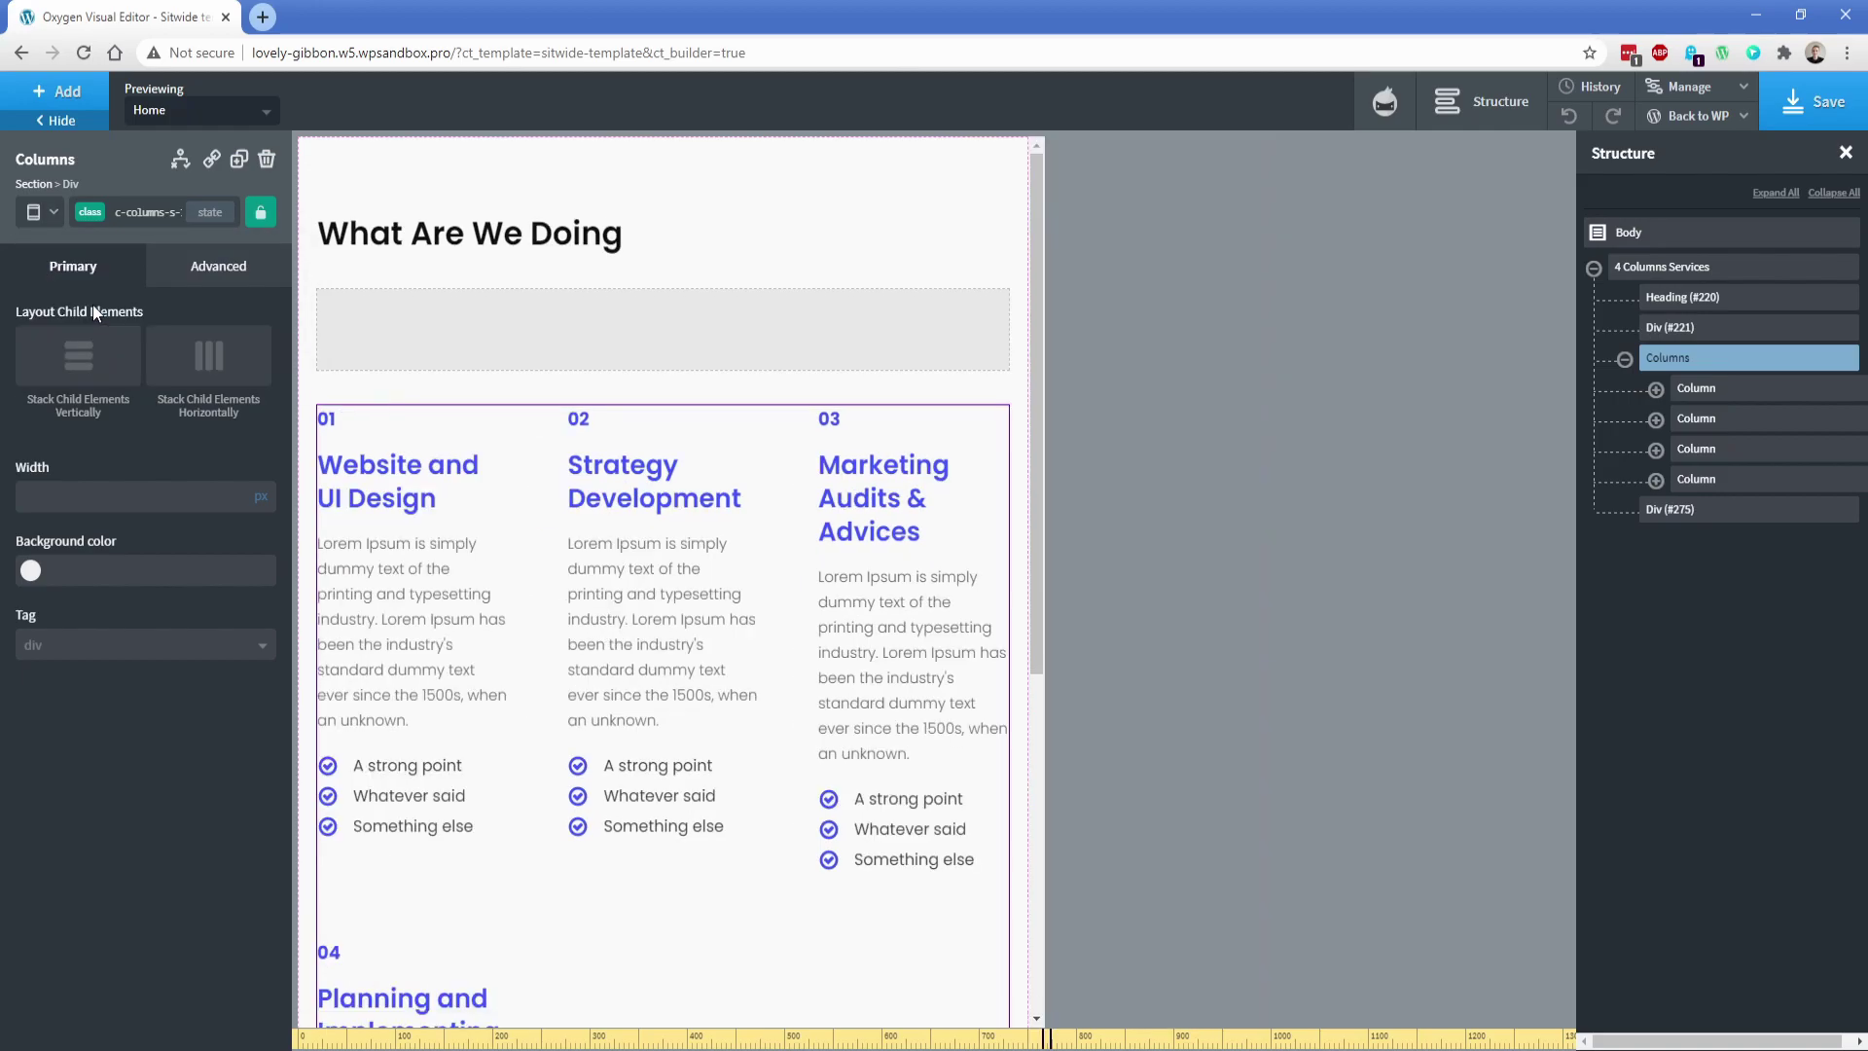
click(37, 214)
click(73, 335)
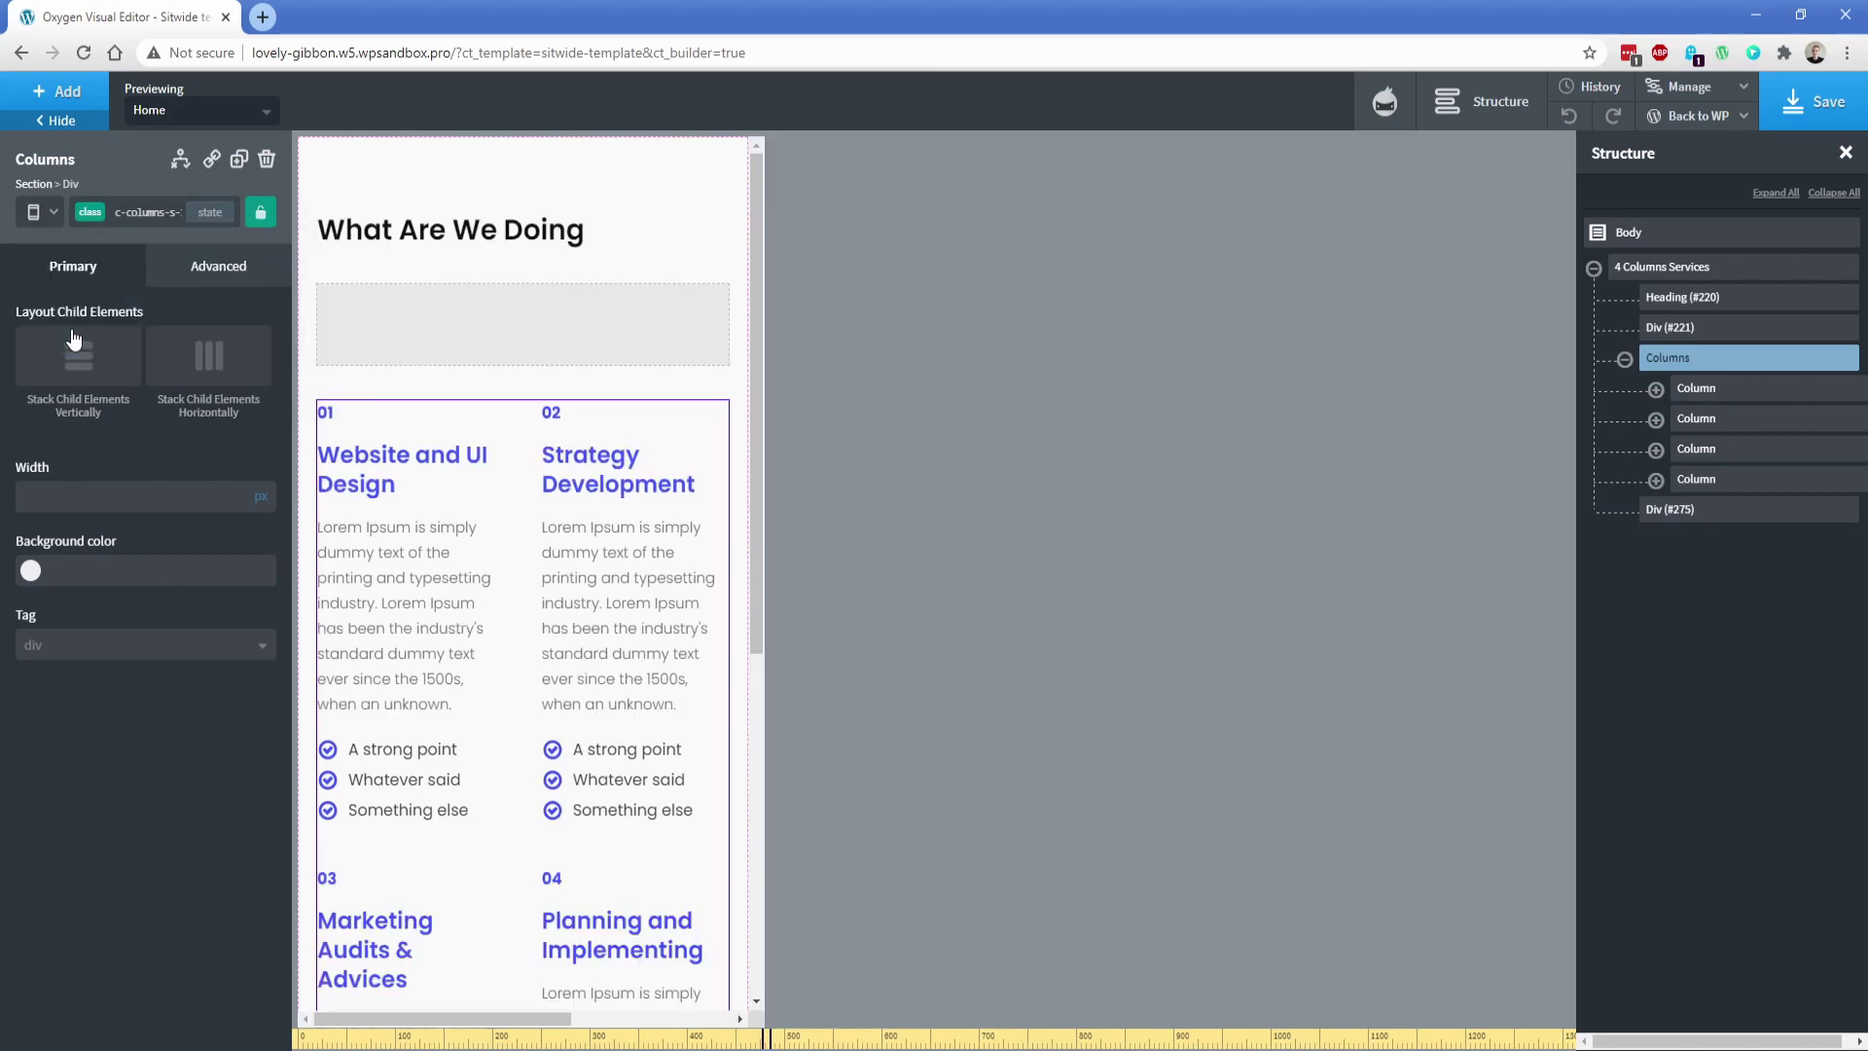
click(39, 213)
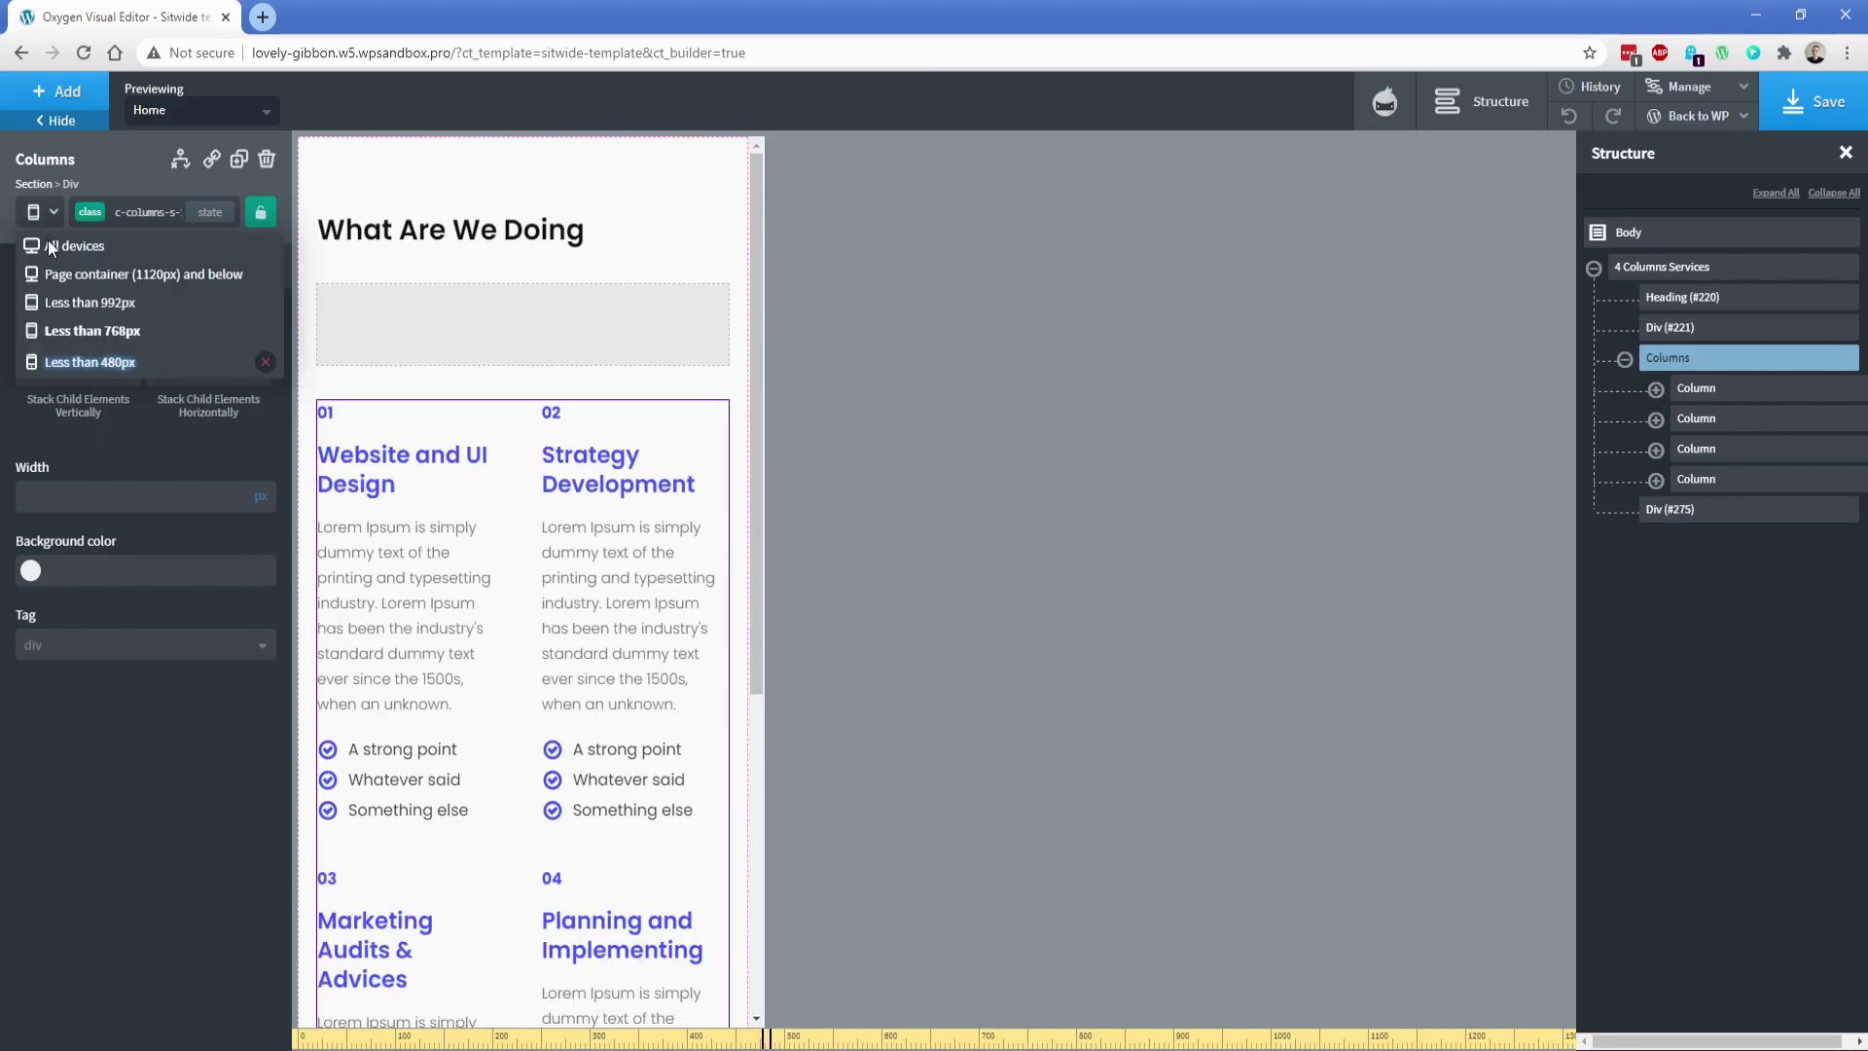
click(80, 365)
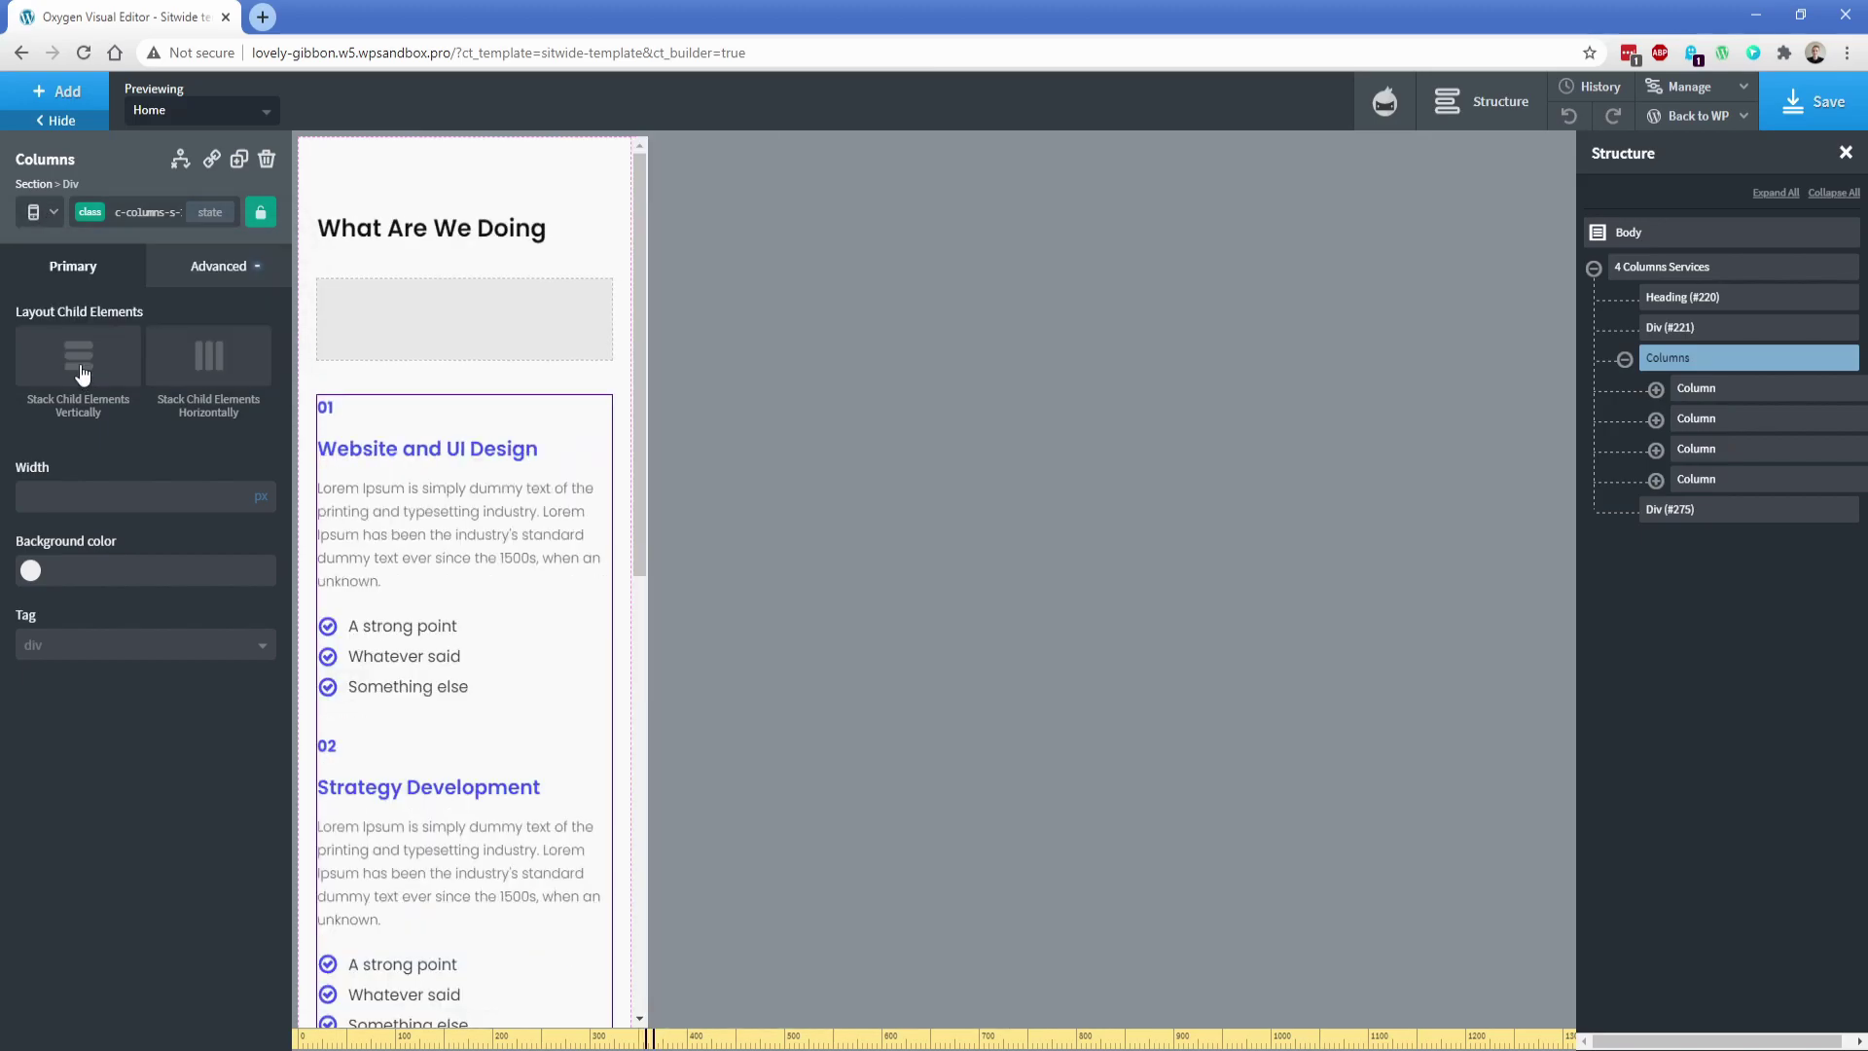
click(38, 218)
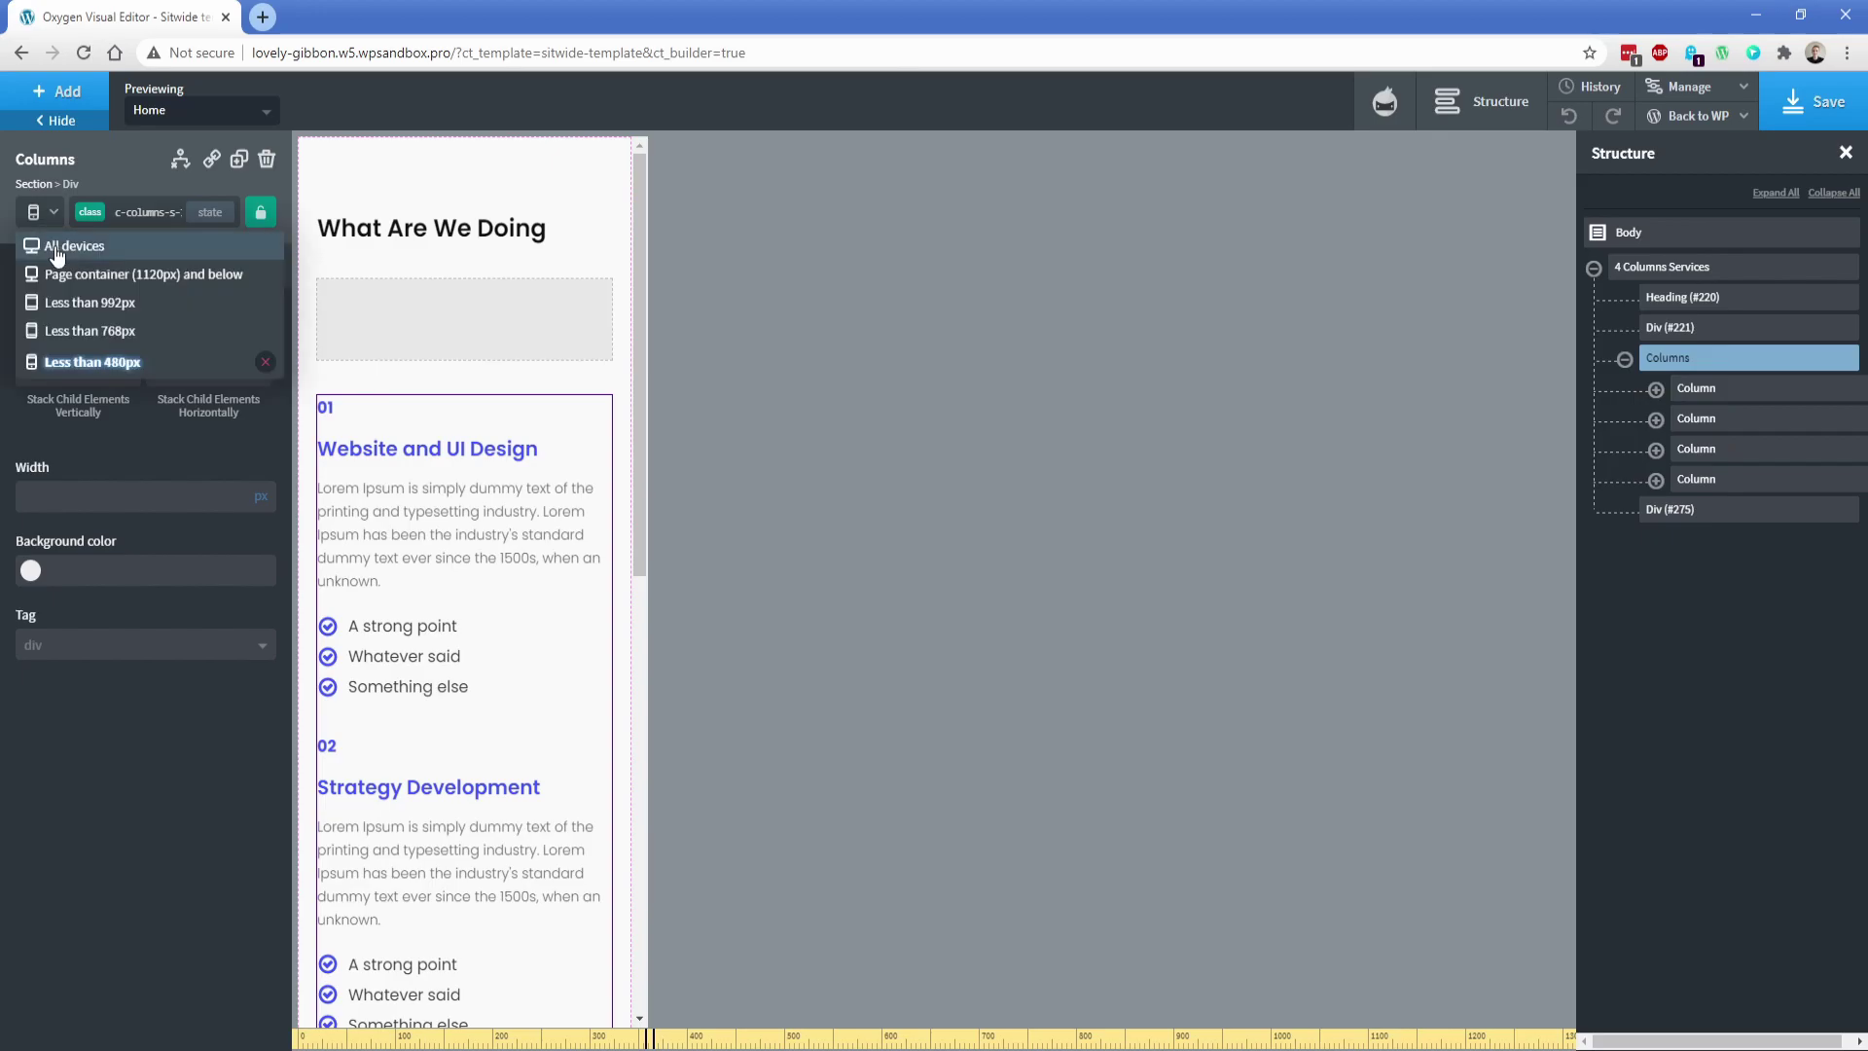
click(58, 250)
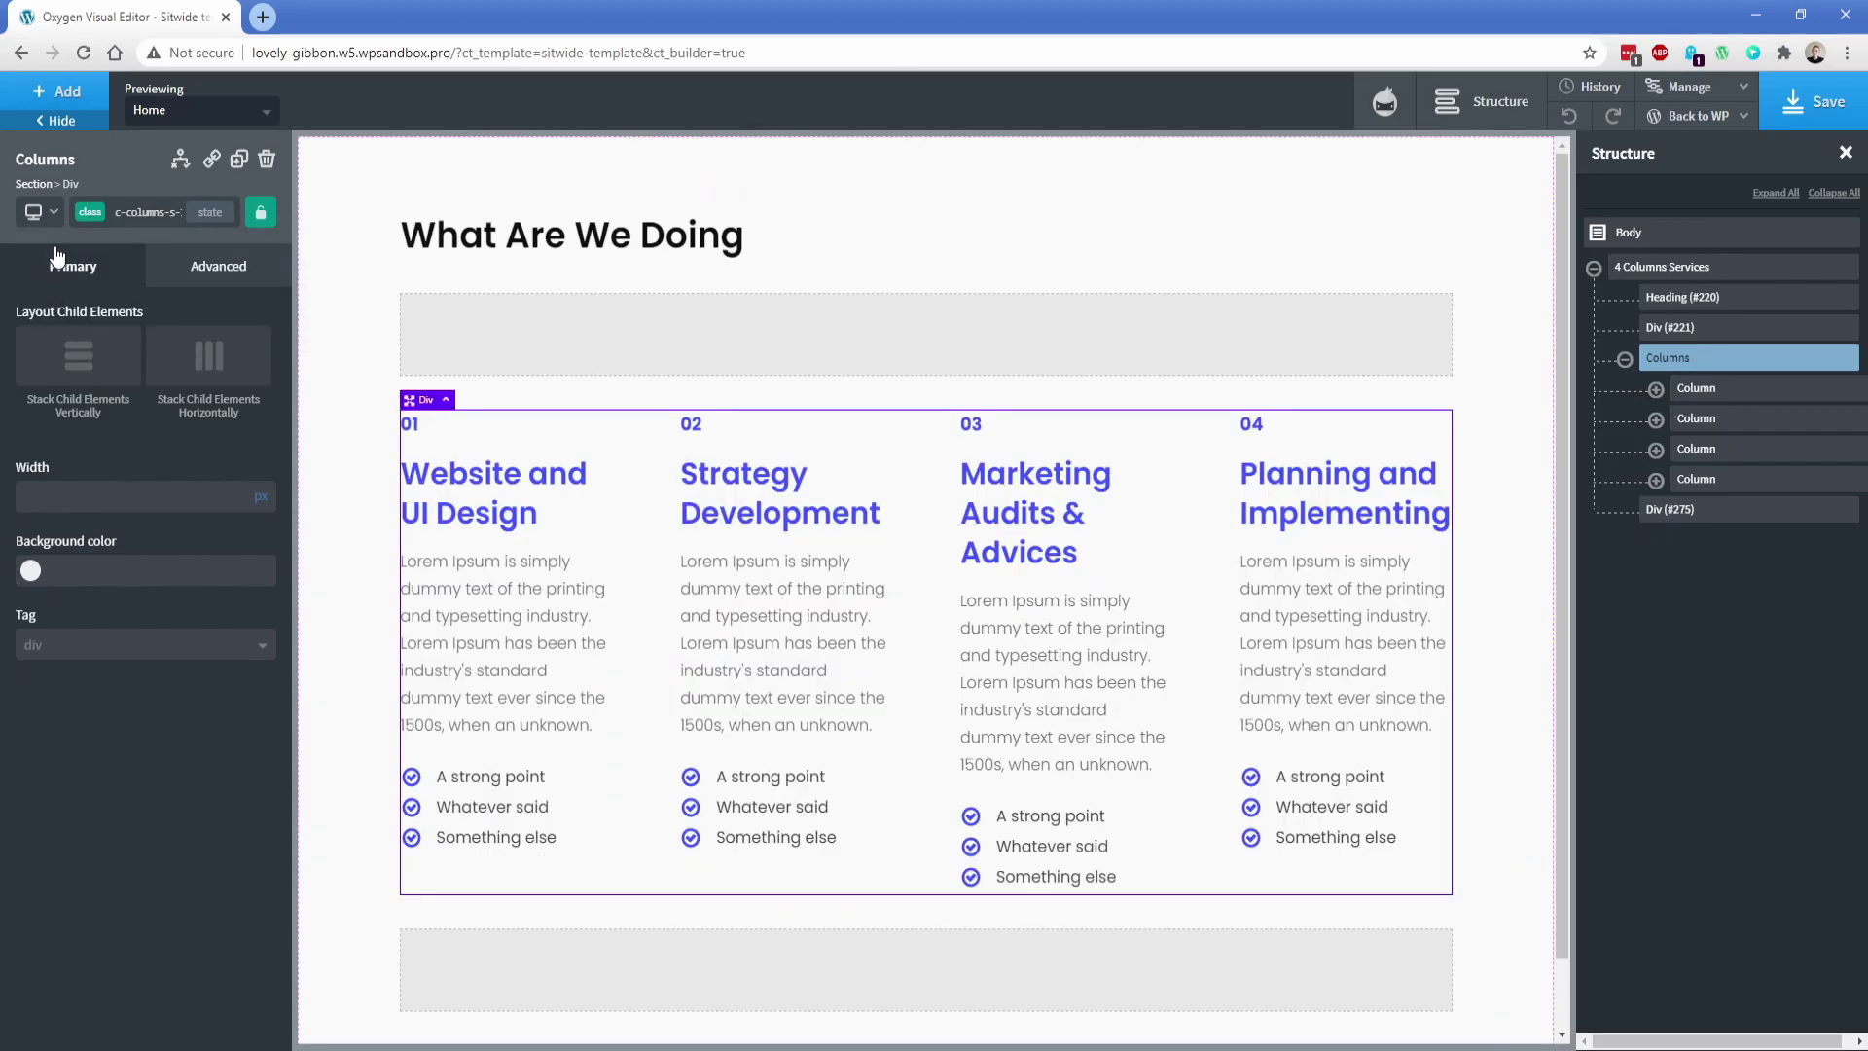
click(39, 214)
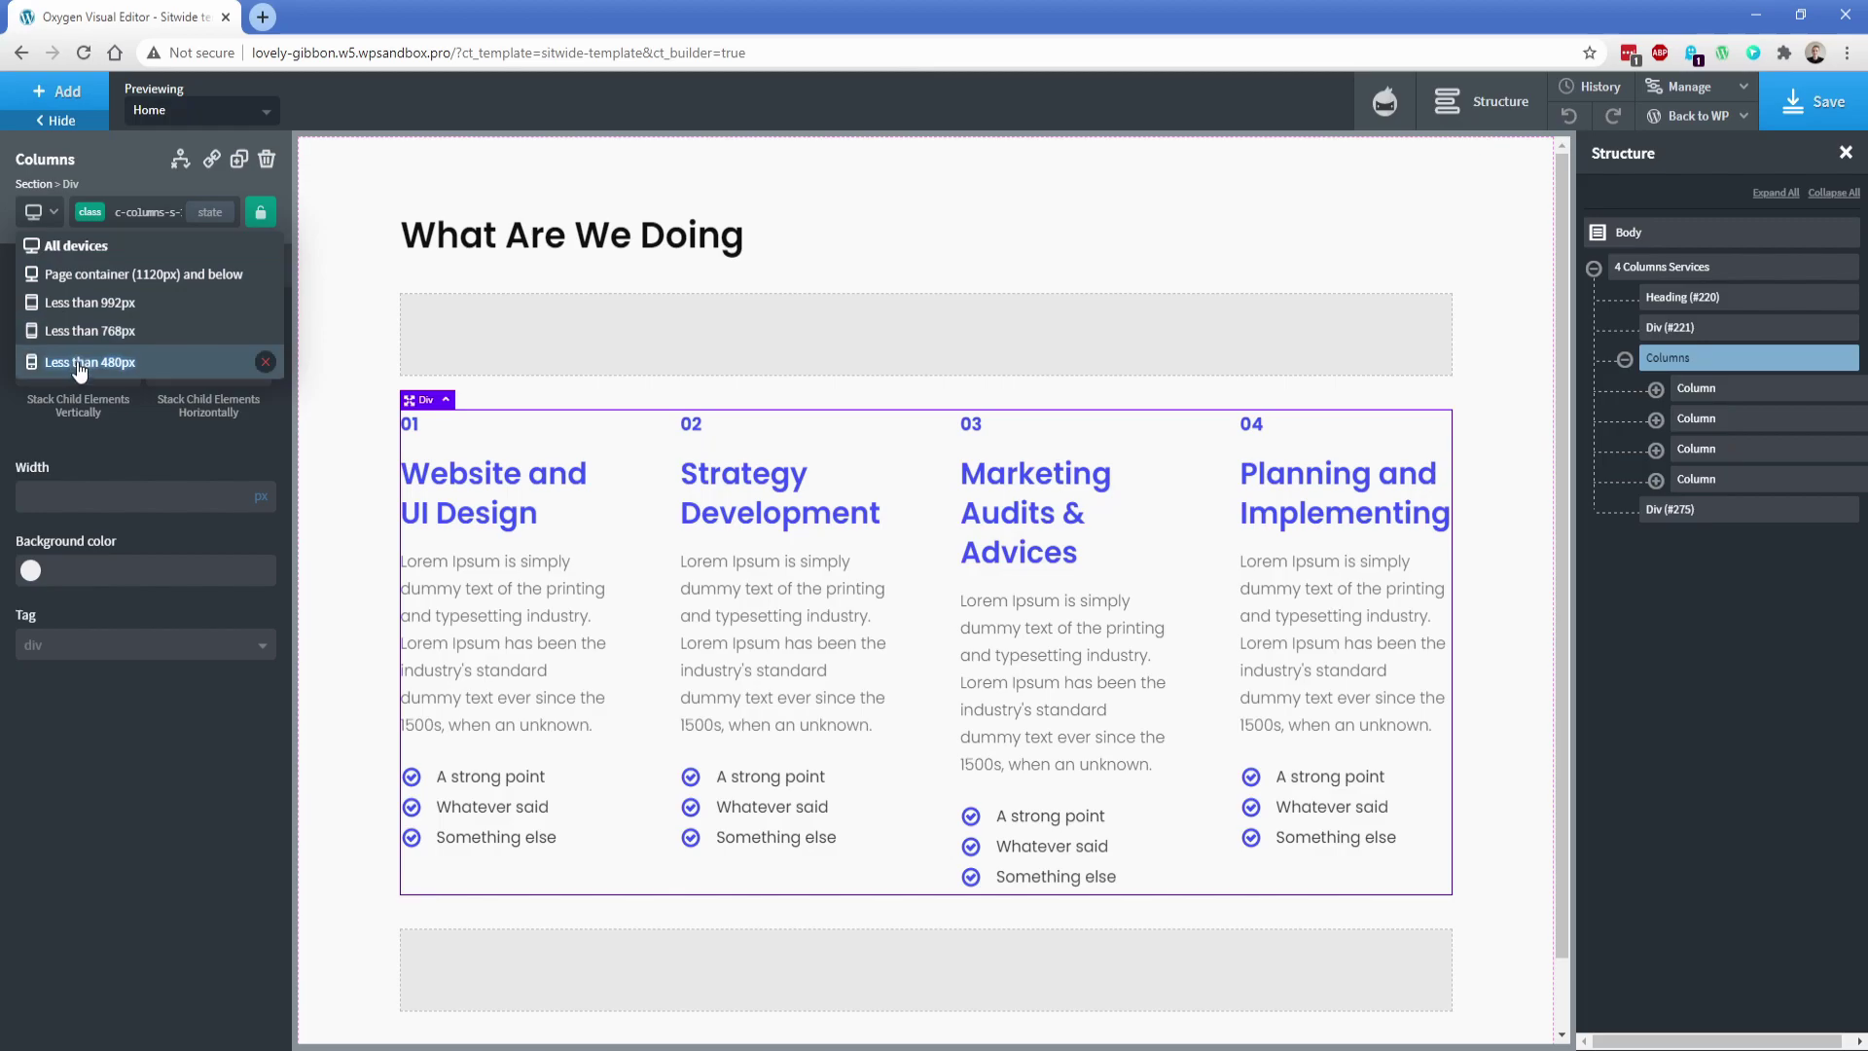
click(62, 249)
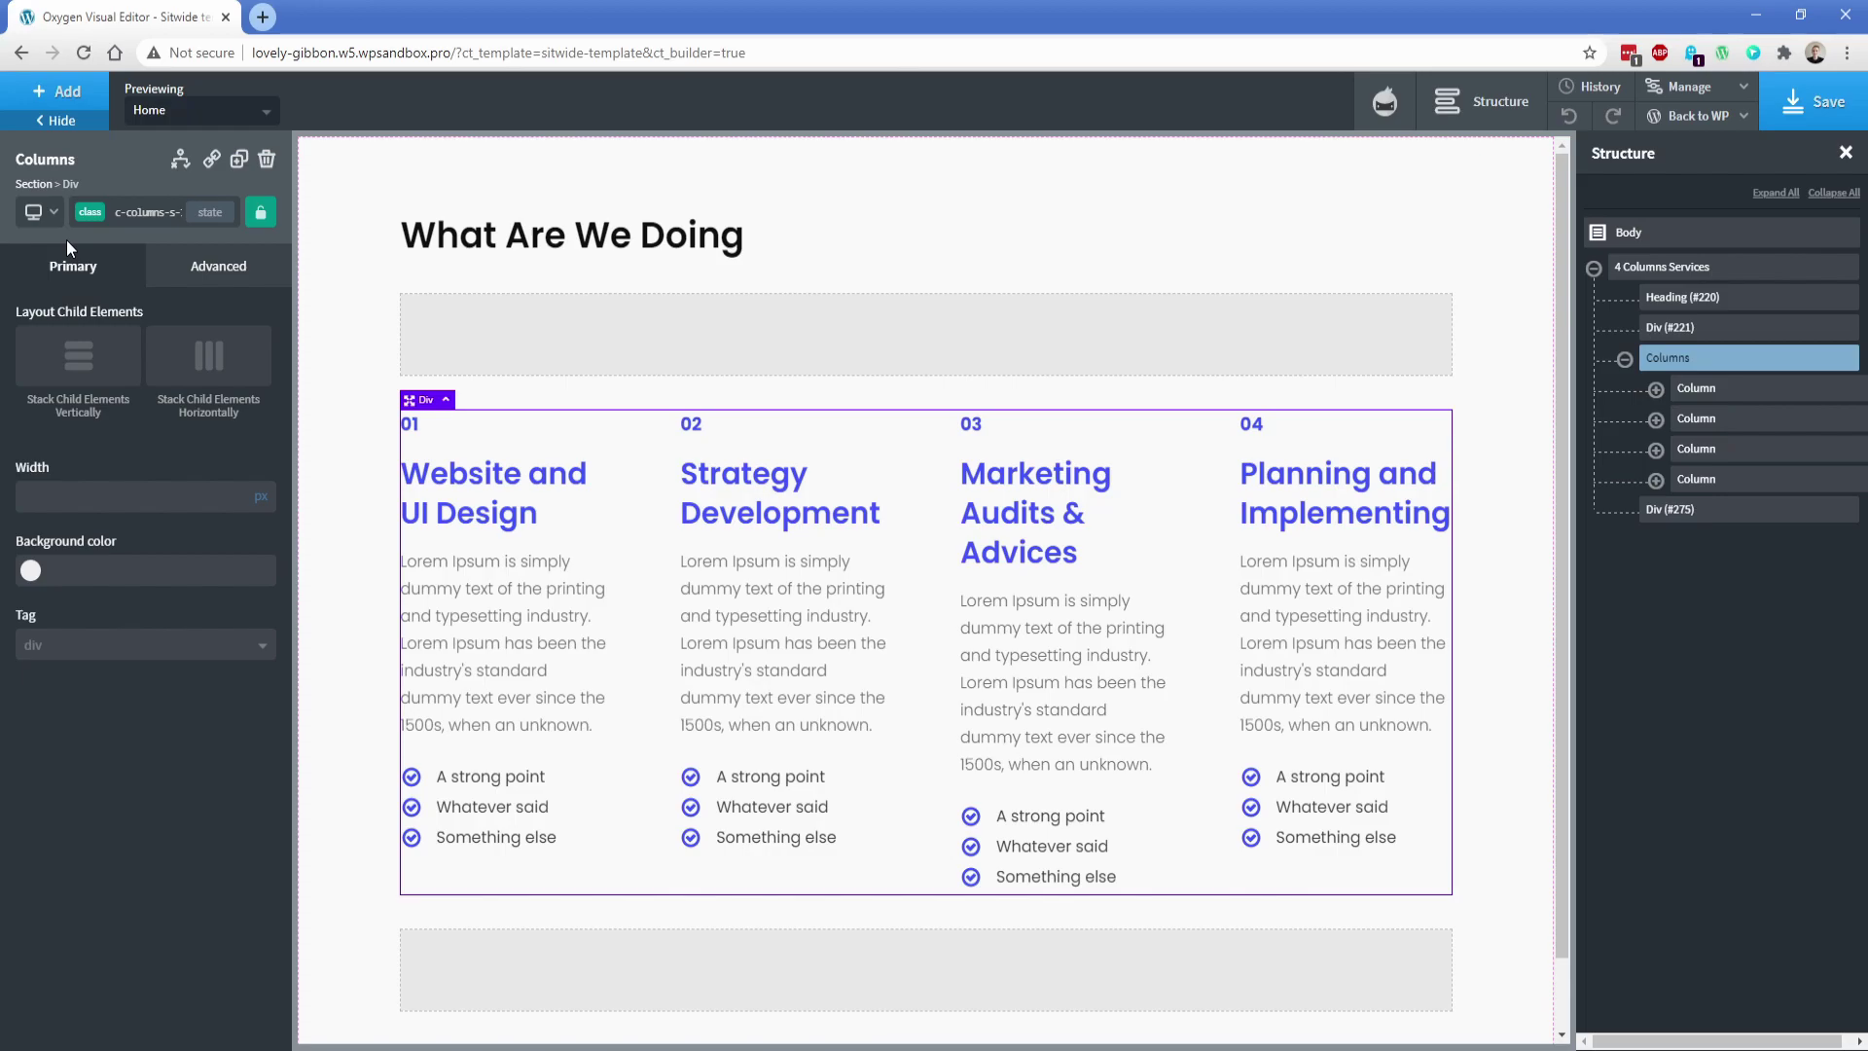
Step: Add the c-padding-s class to the first column, Website and UI Design
click(597, 543)
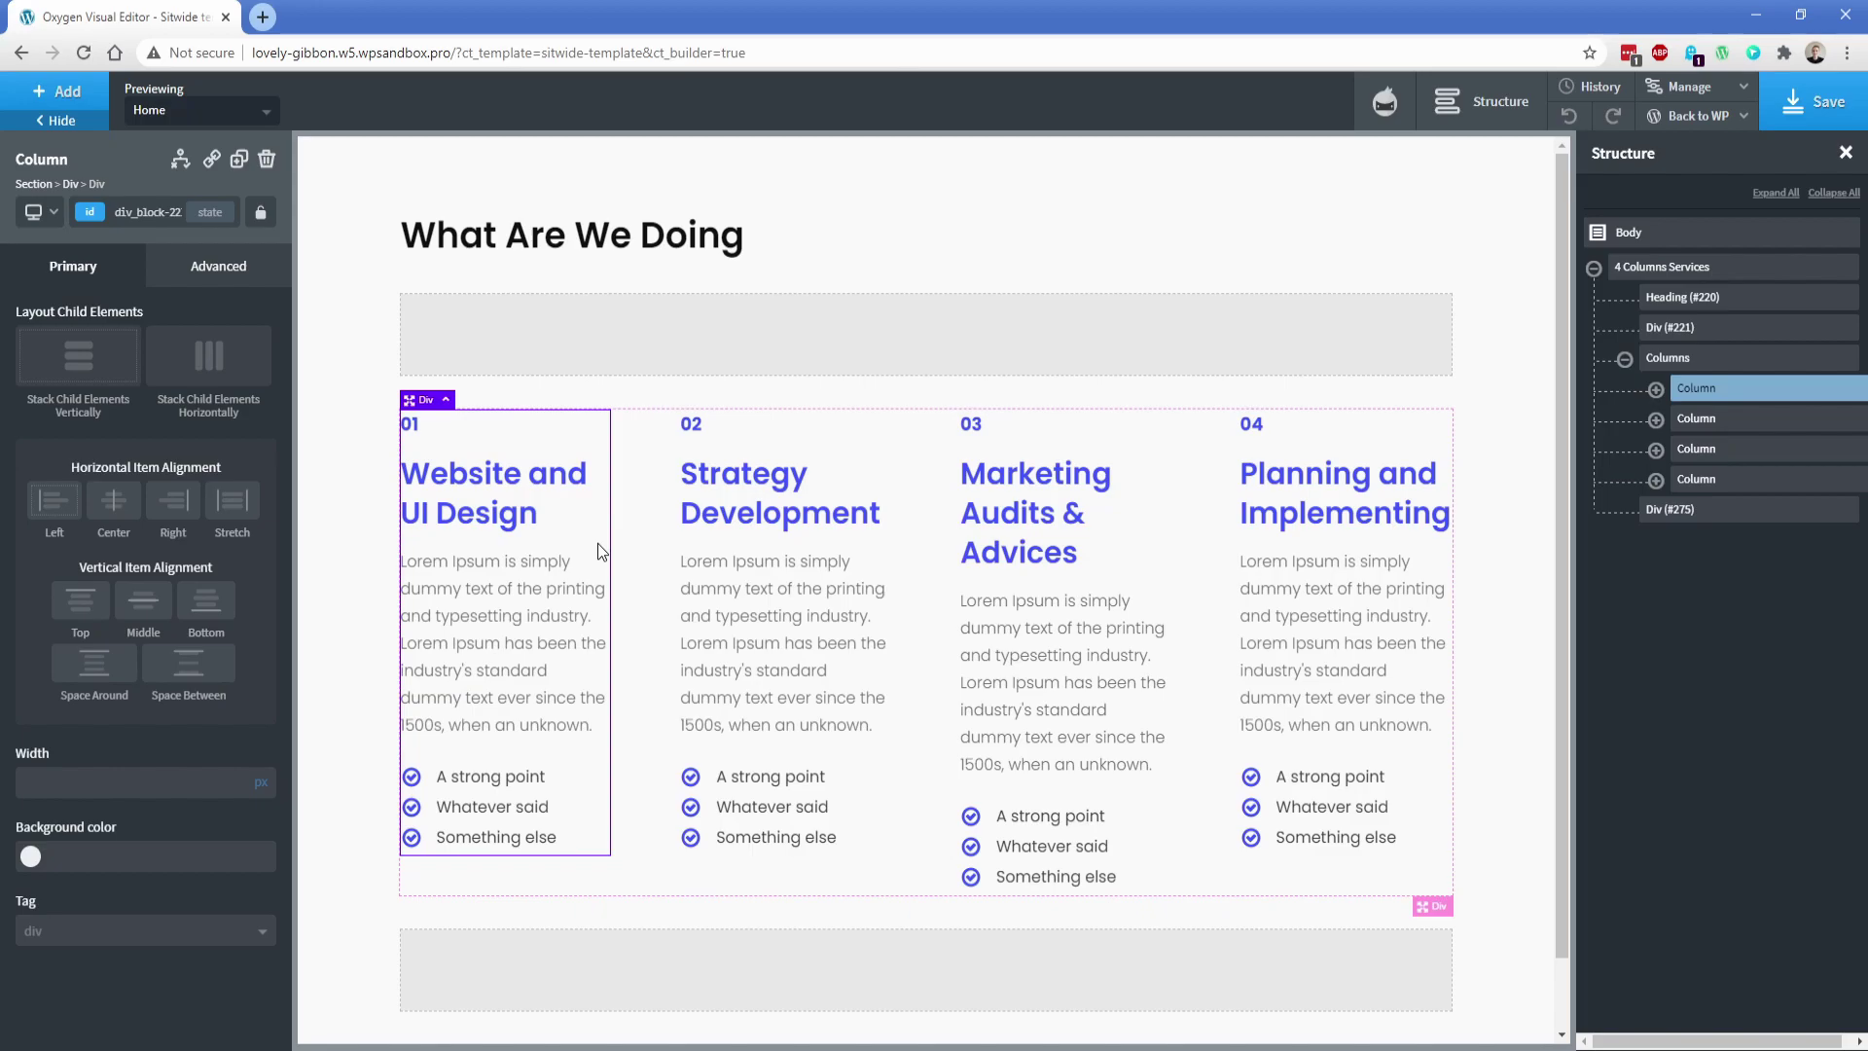
click(102, 216)
text(padding-)
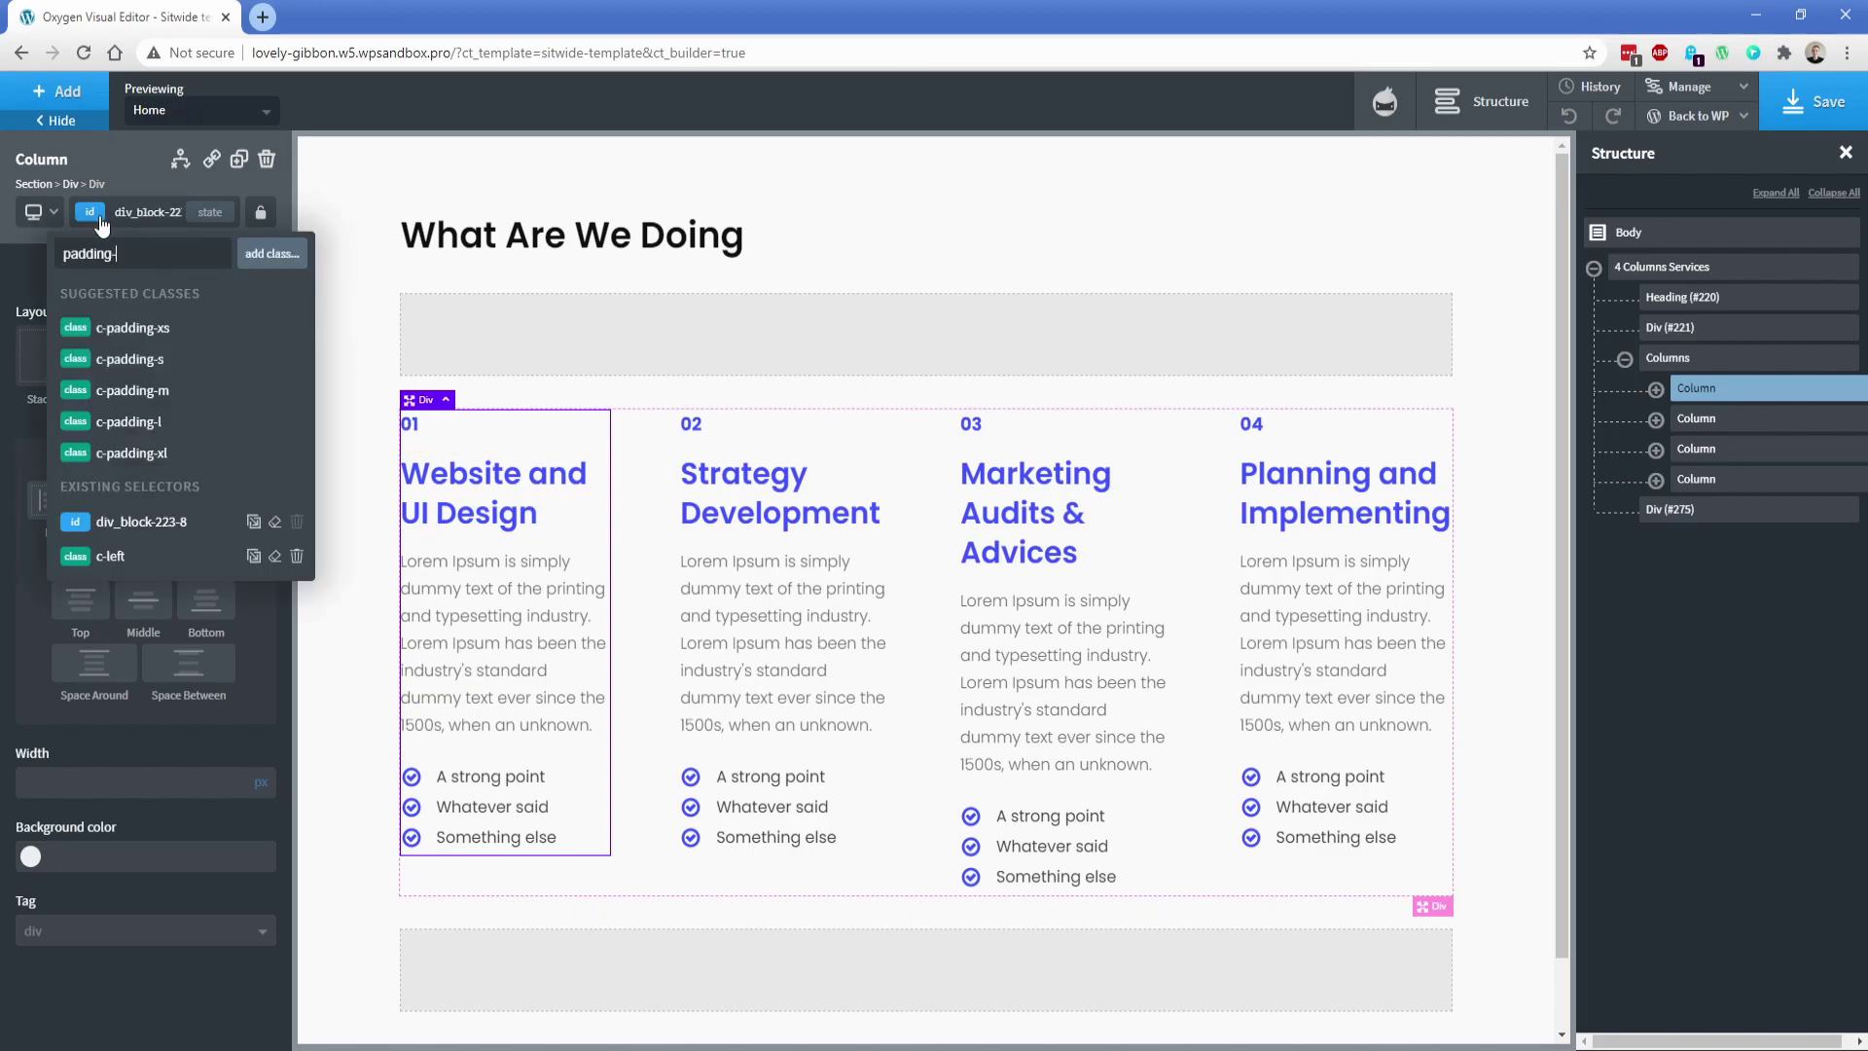
click(142, 365)
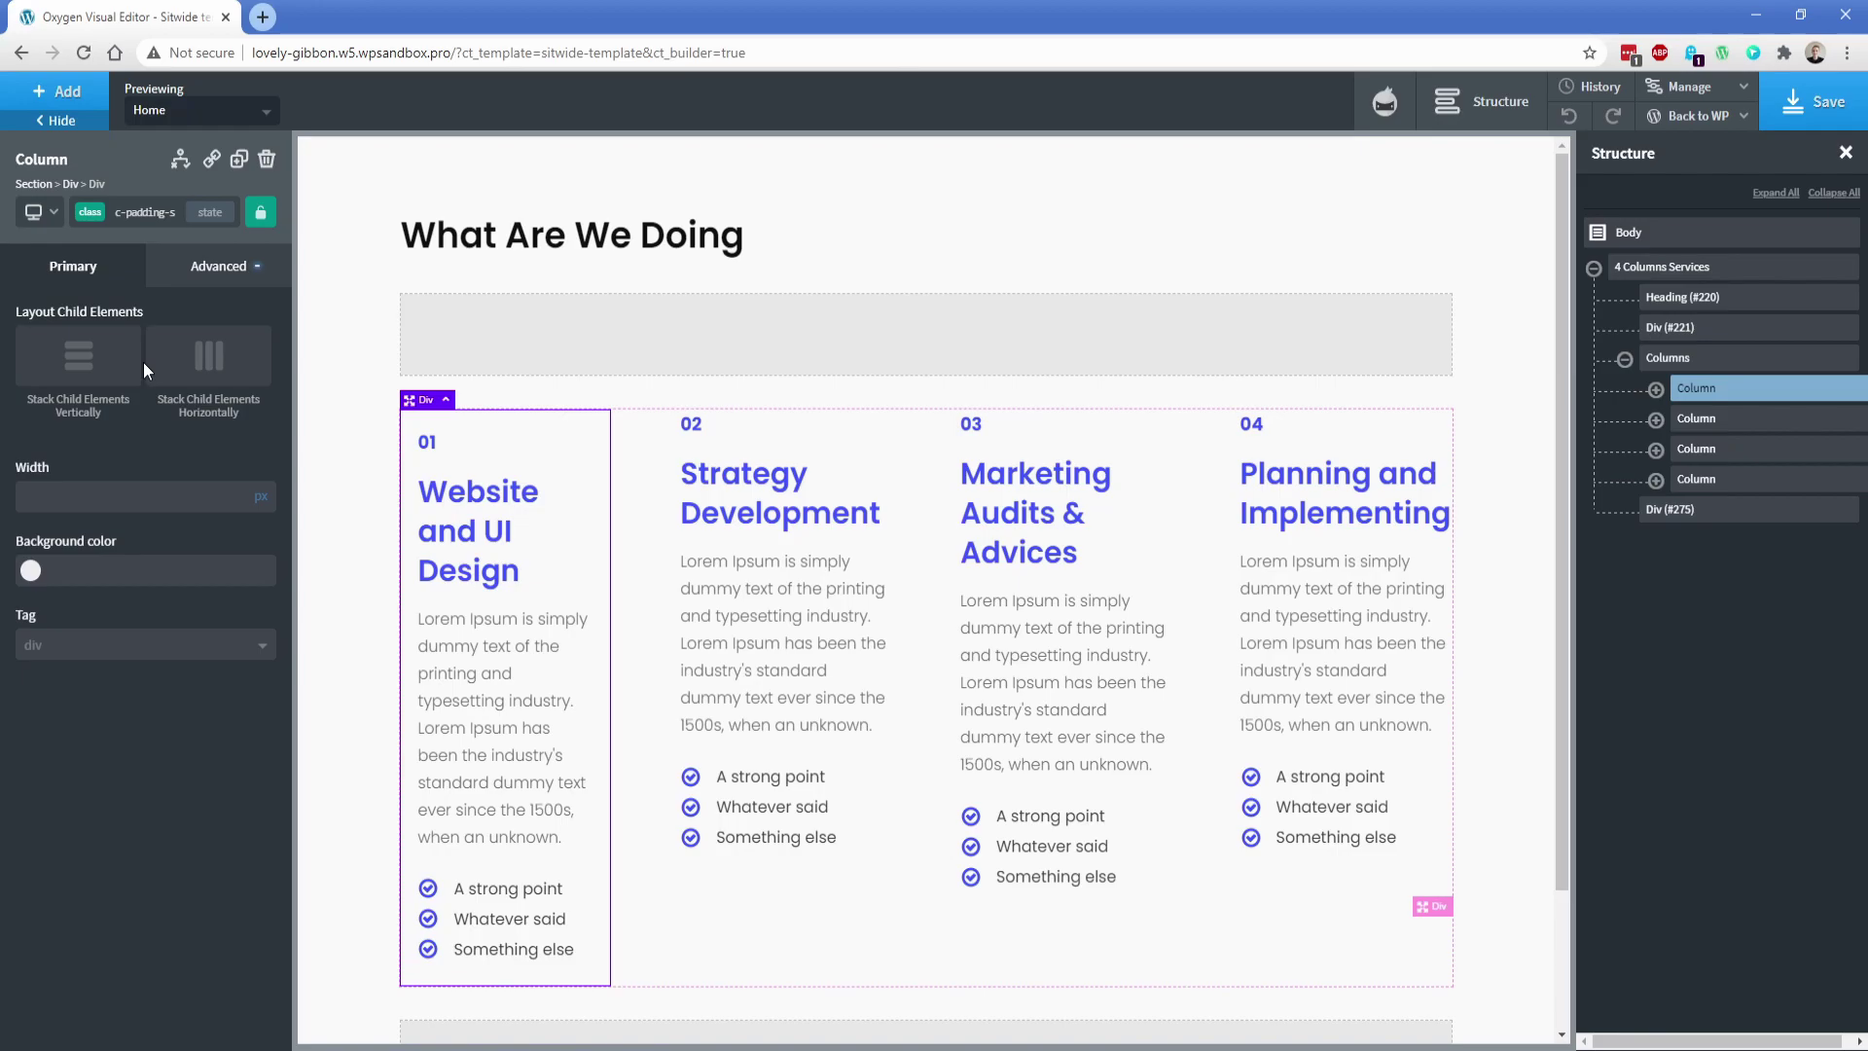
Step: Try the c-padding-m class on the second column, Strategy Development, and remove it again
click(871, 452)
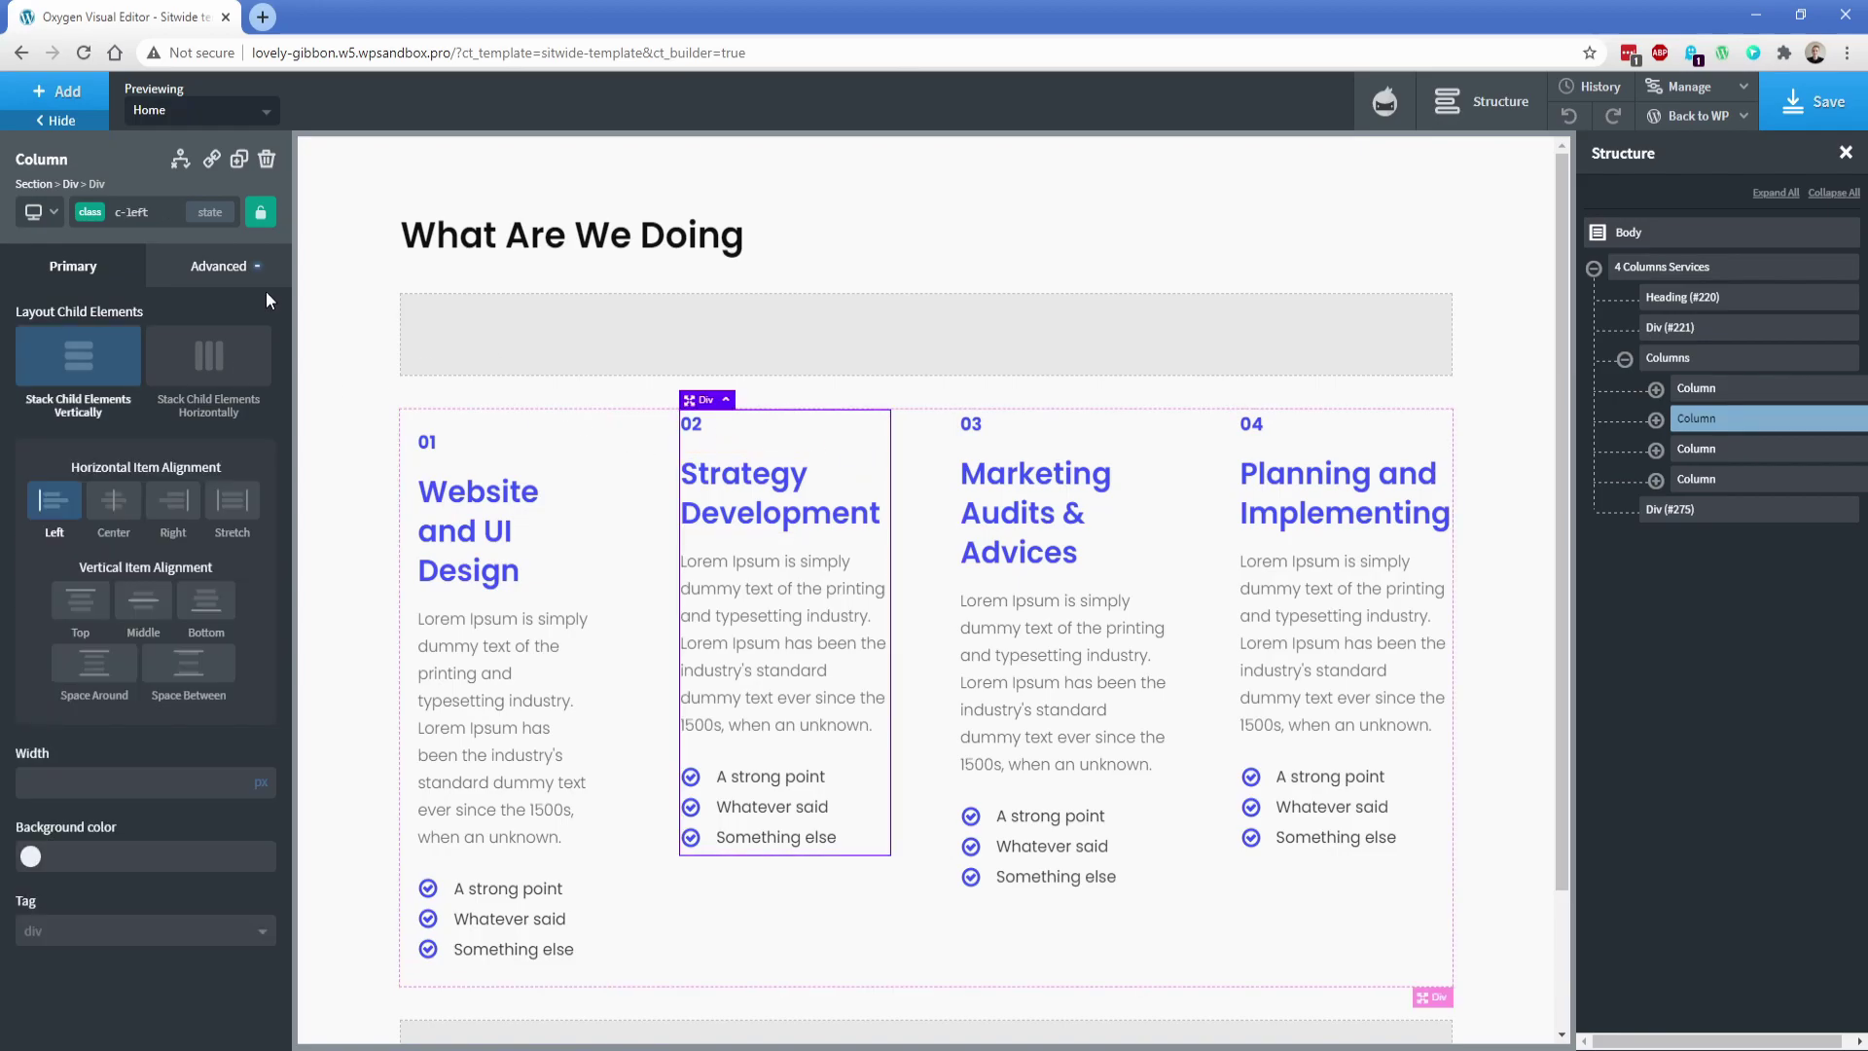
click(94, 222)
text(padding-m)
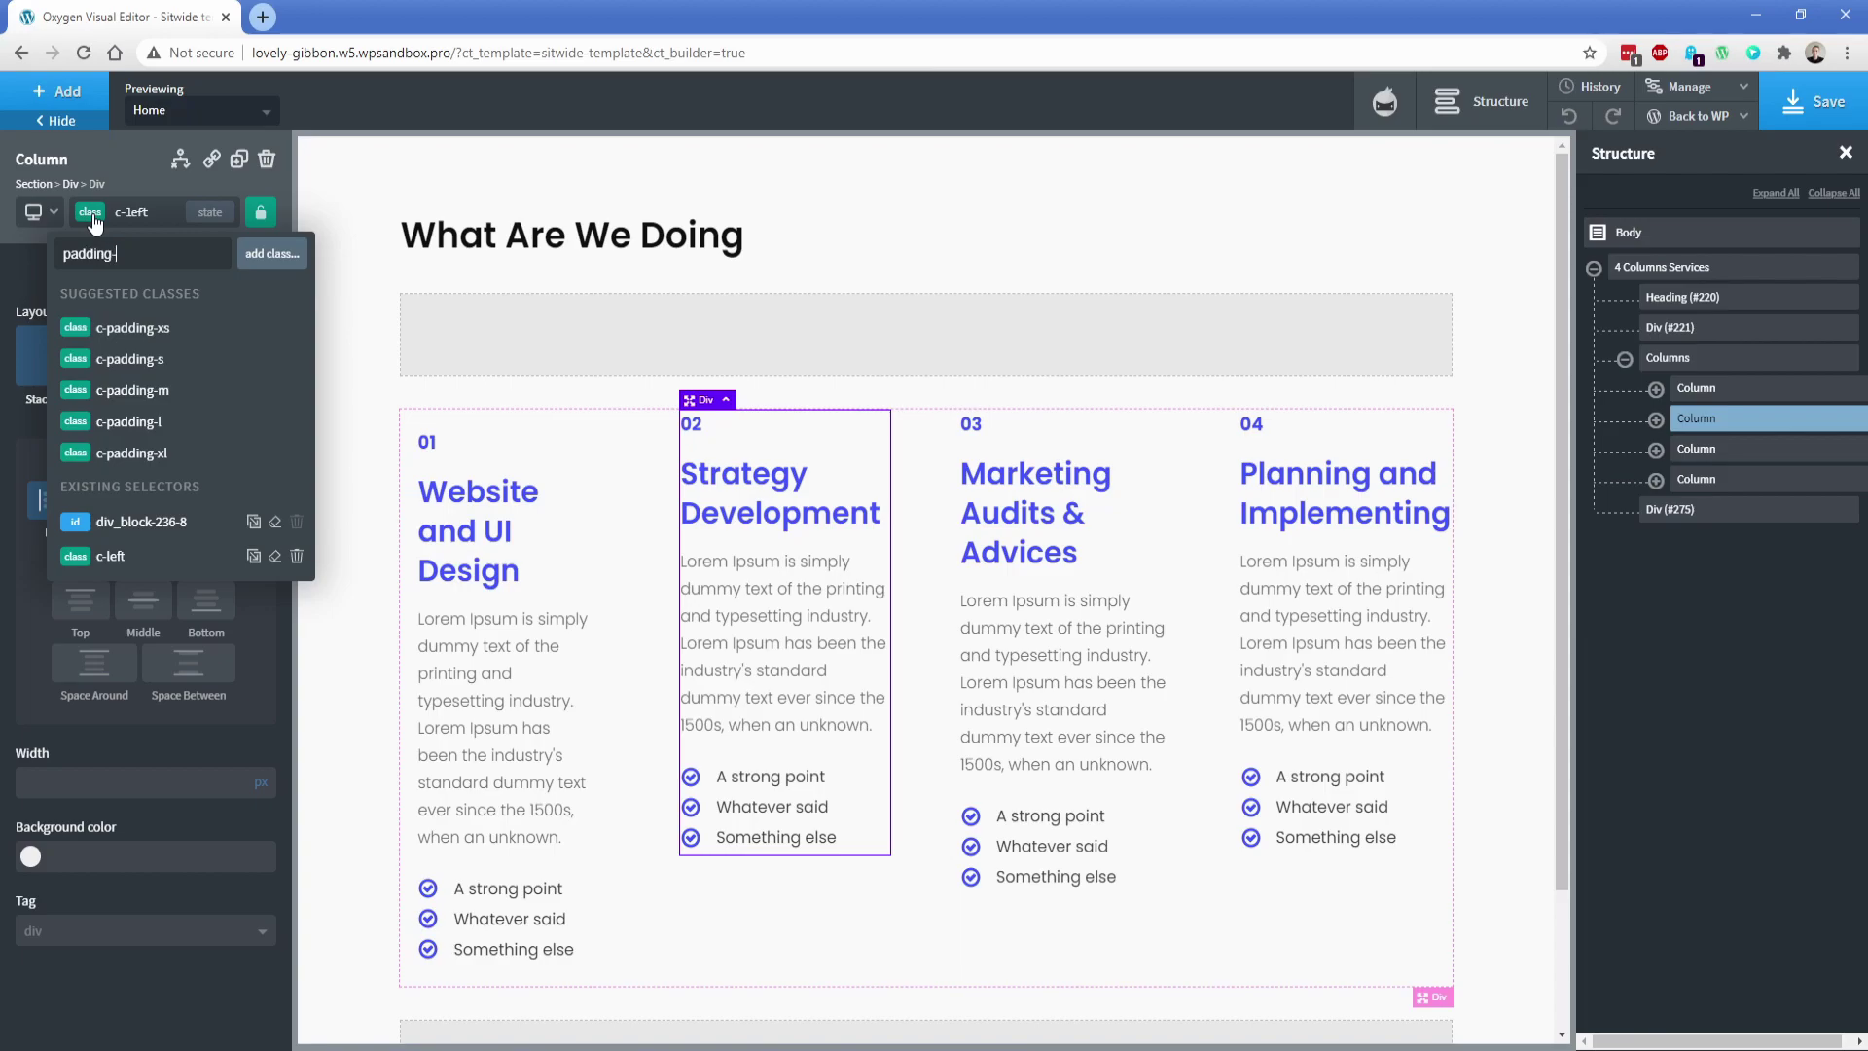
click(137, 328)
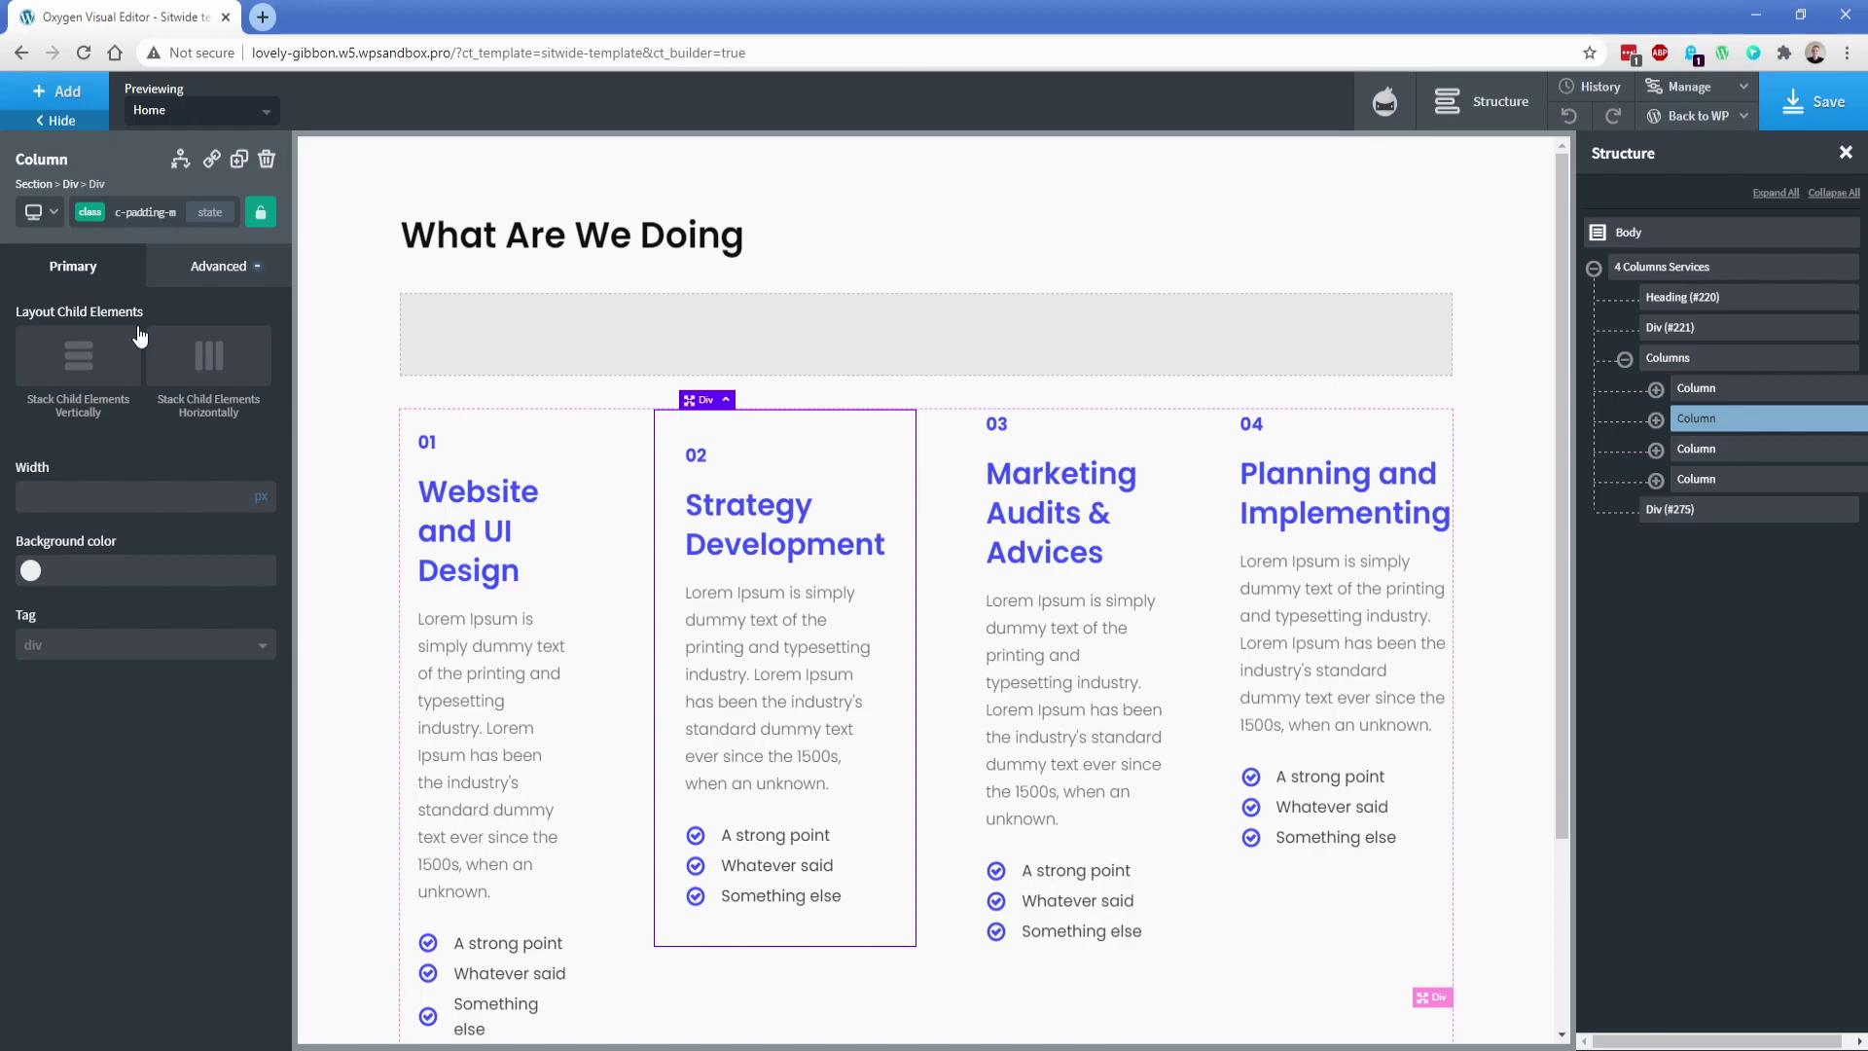
click(151, 213)
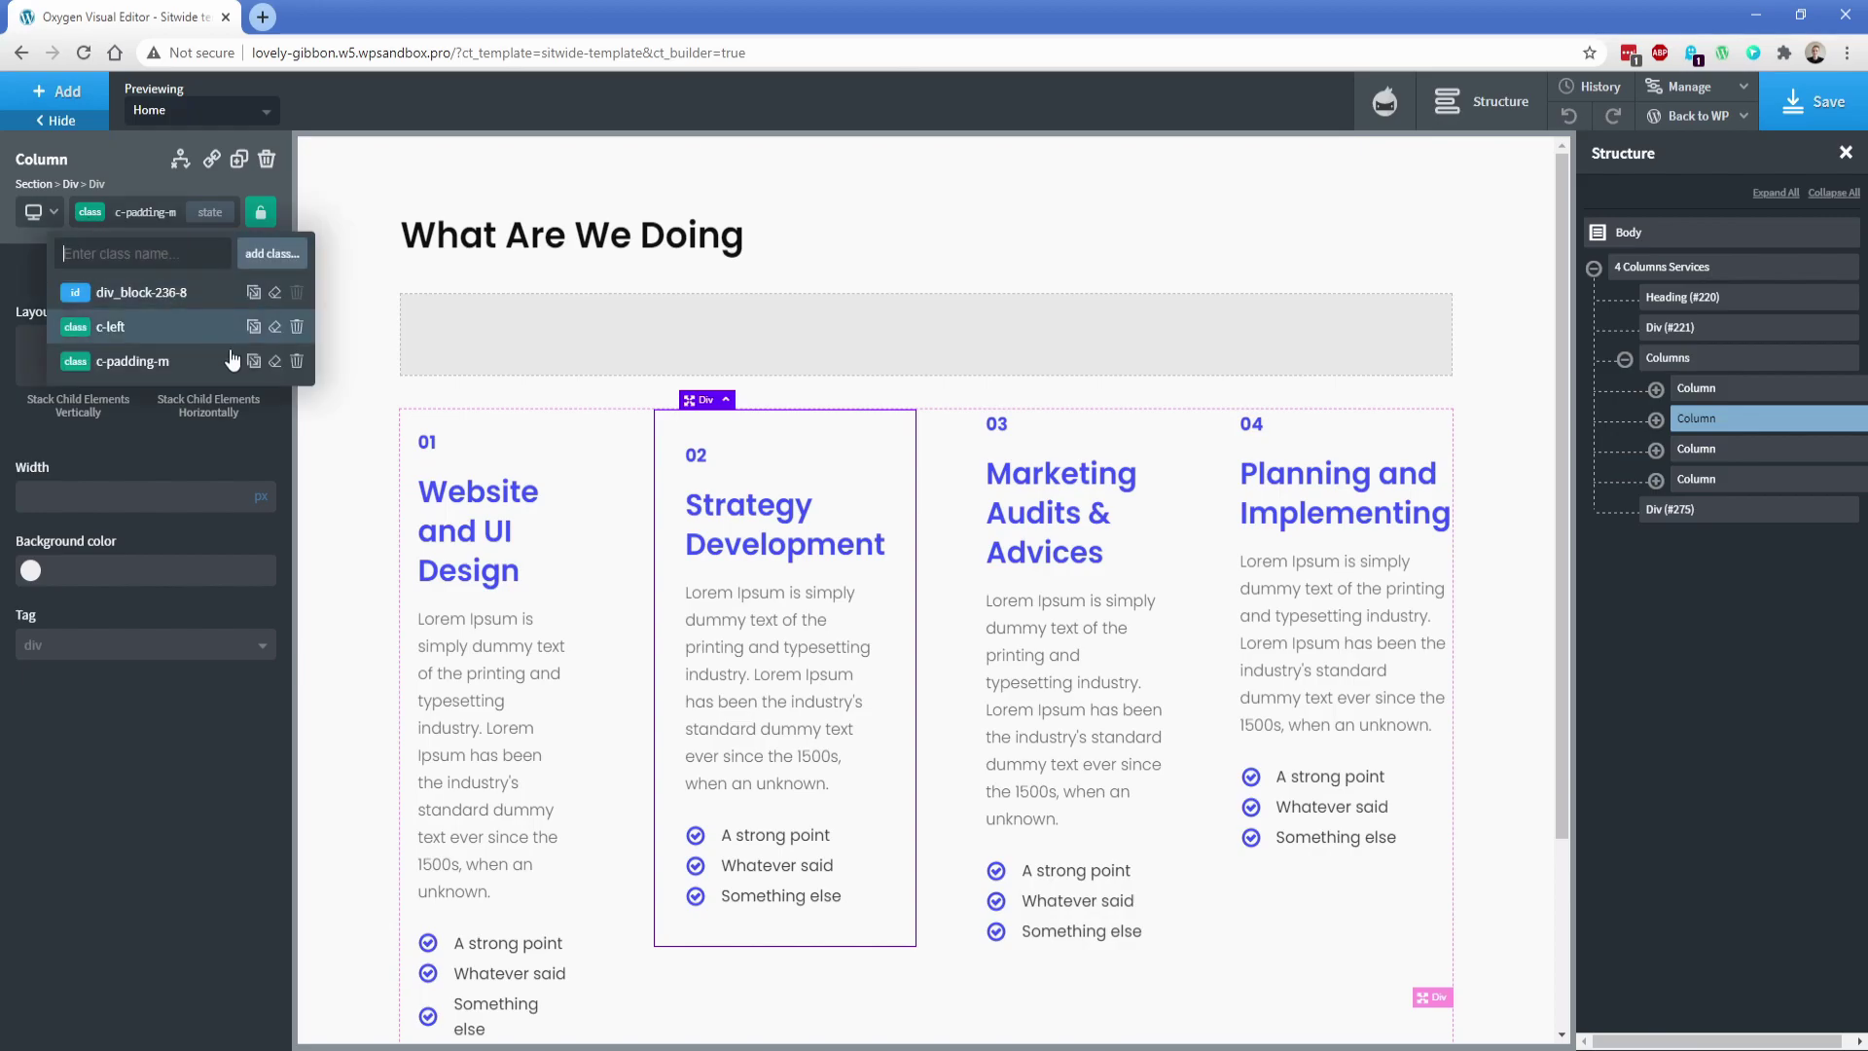
click(295, 363)
Step: Examine the Strategy Development heading's classes and search the suggested classes for margin, padding-bottom and margin-bottom variants
click(739, 498)
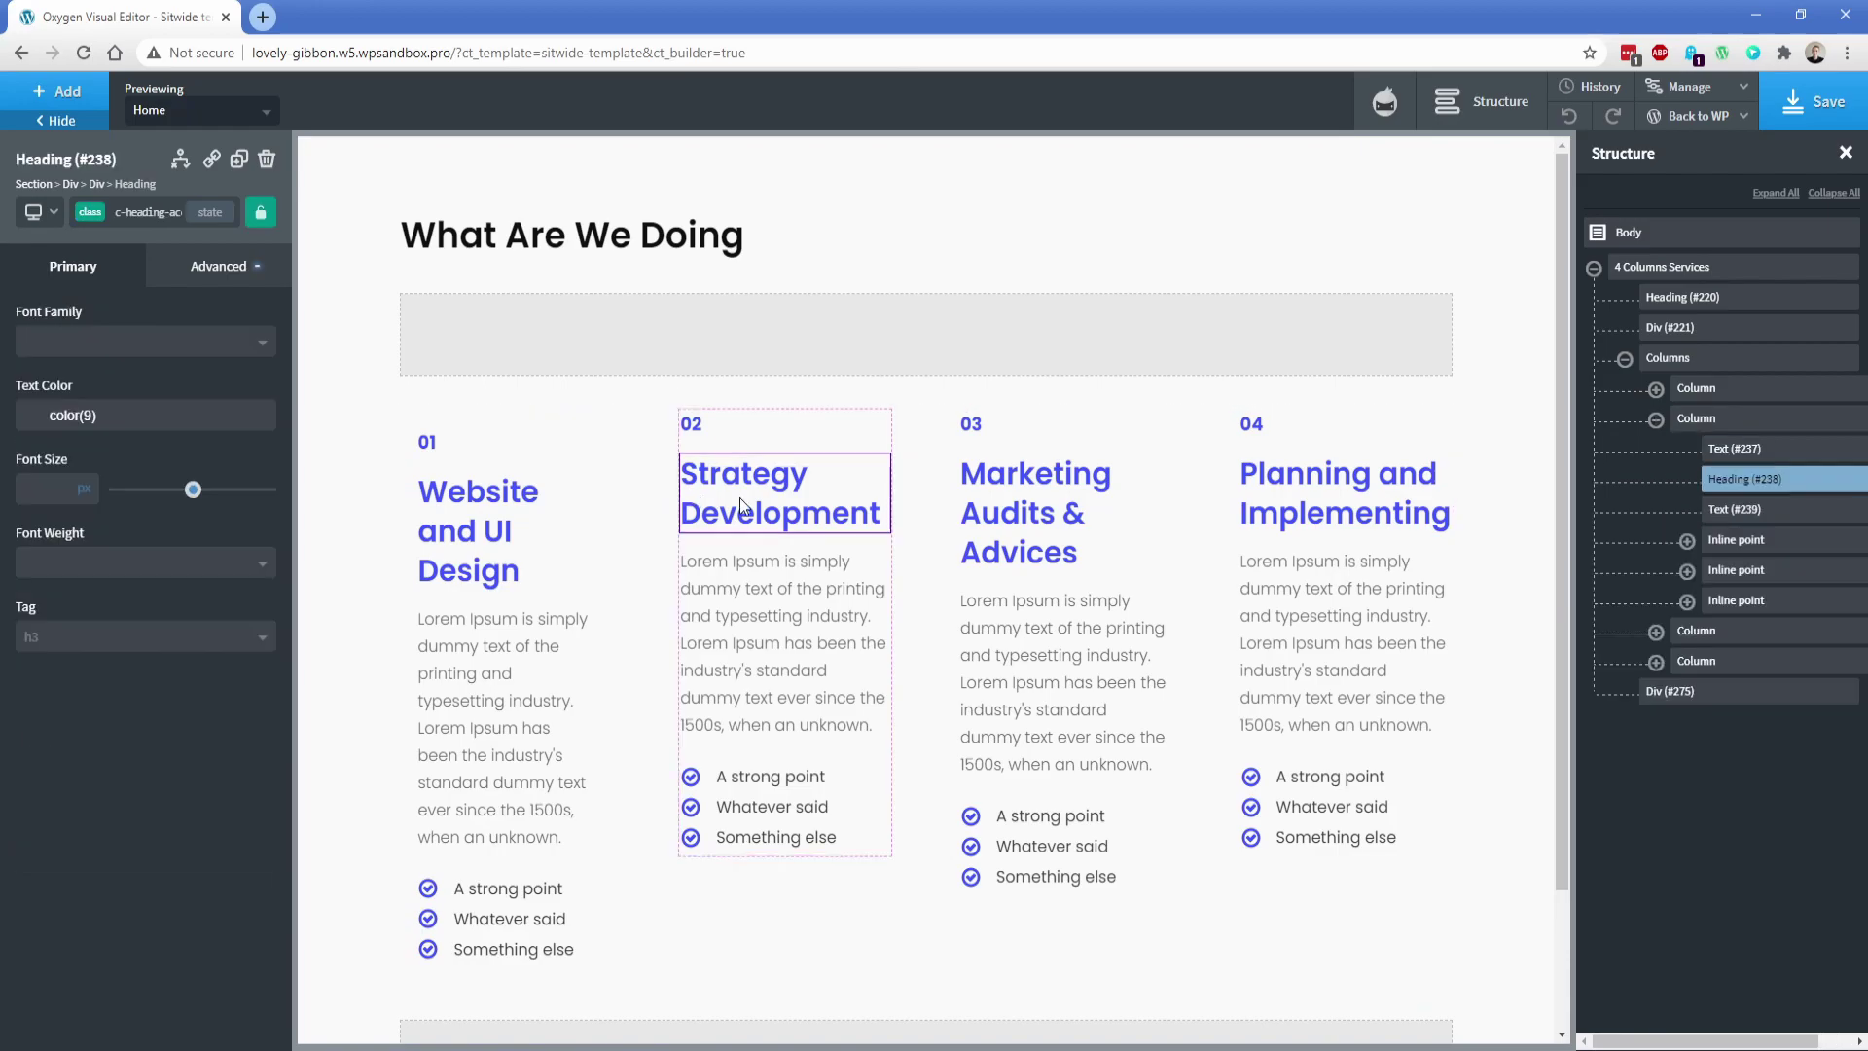
click(90, 213)
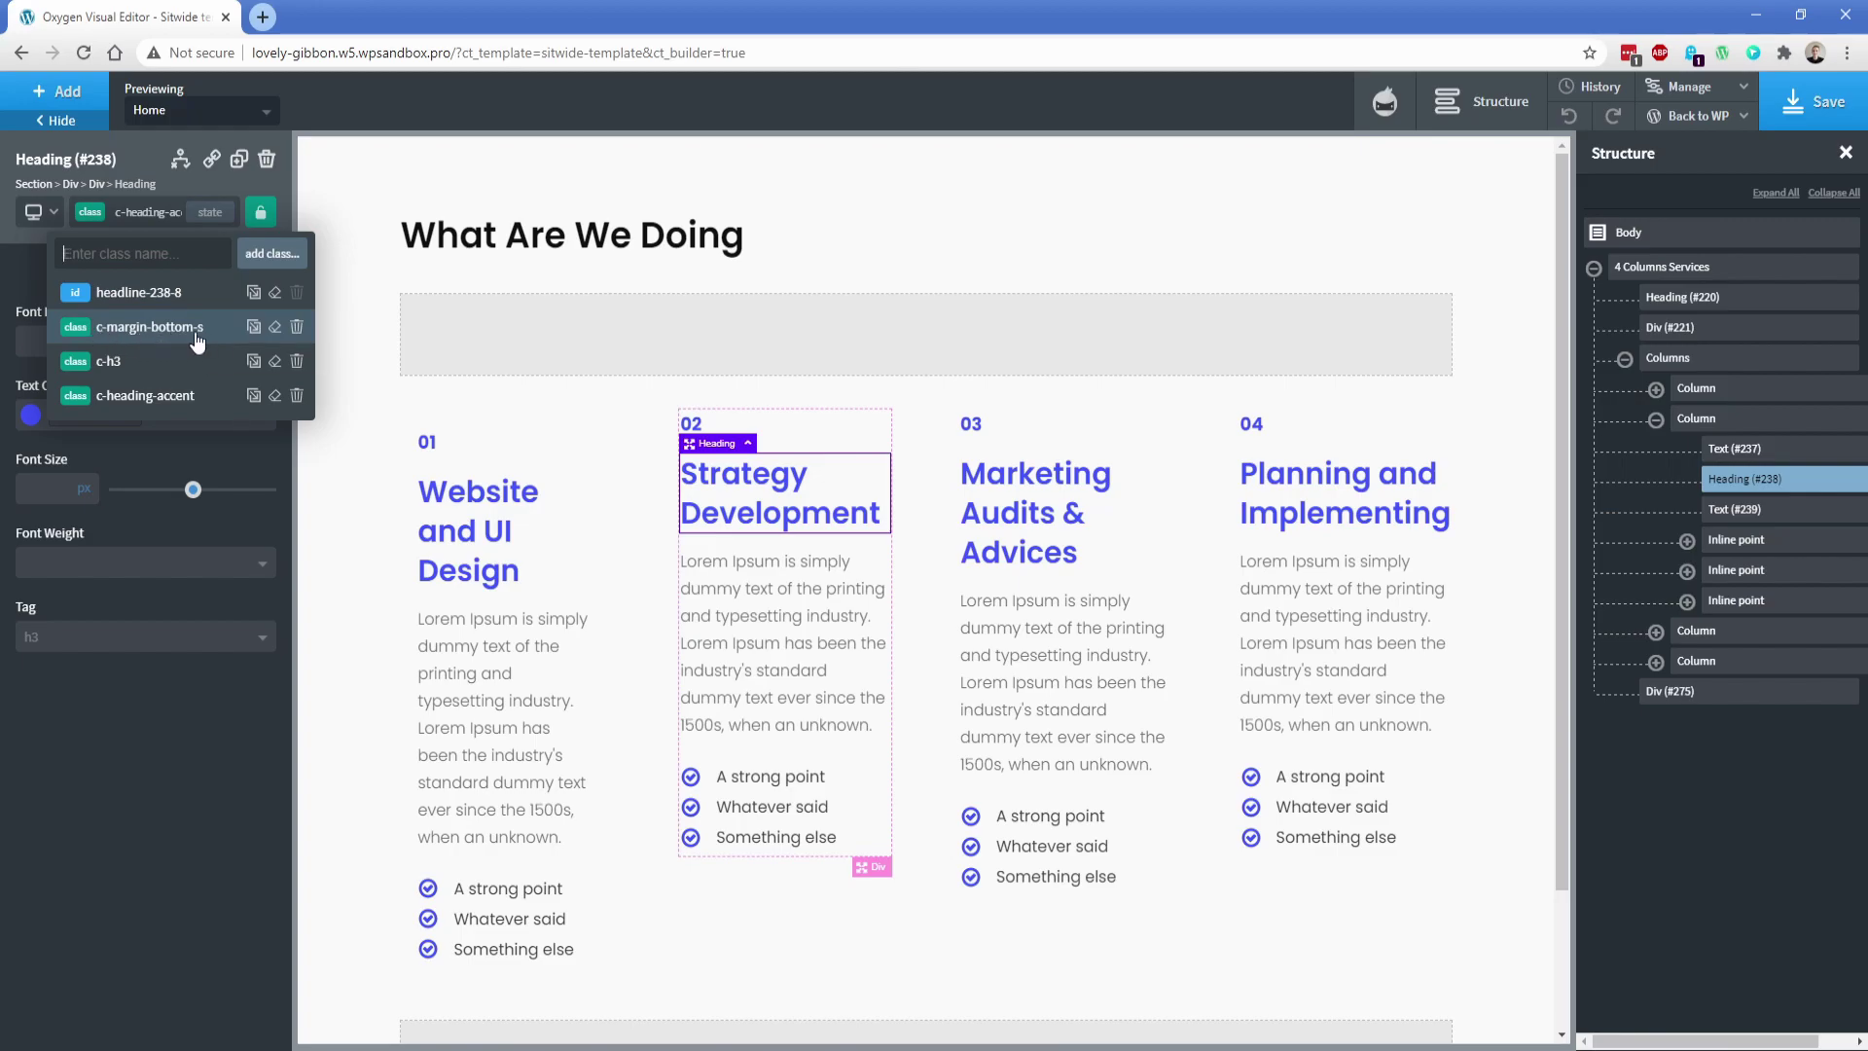
click(113, 253)
text(margi)
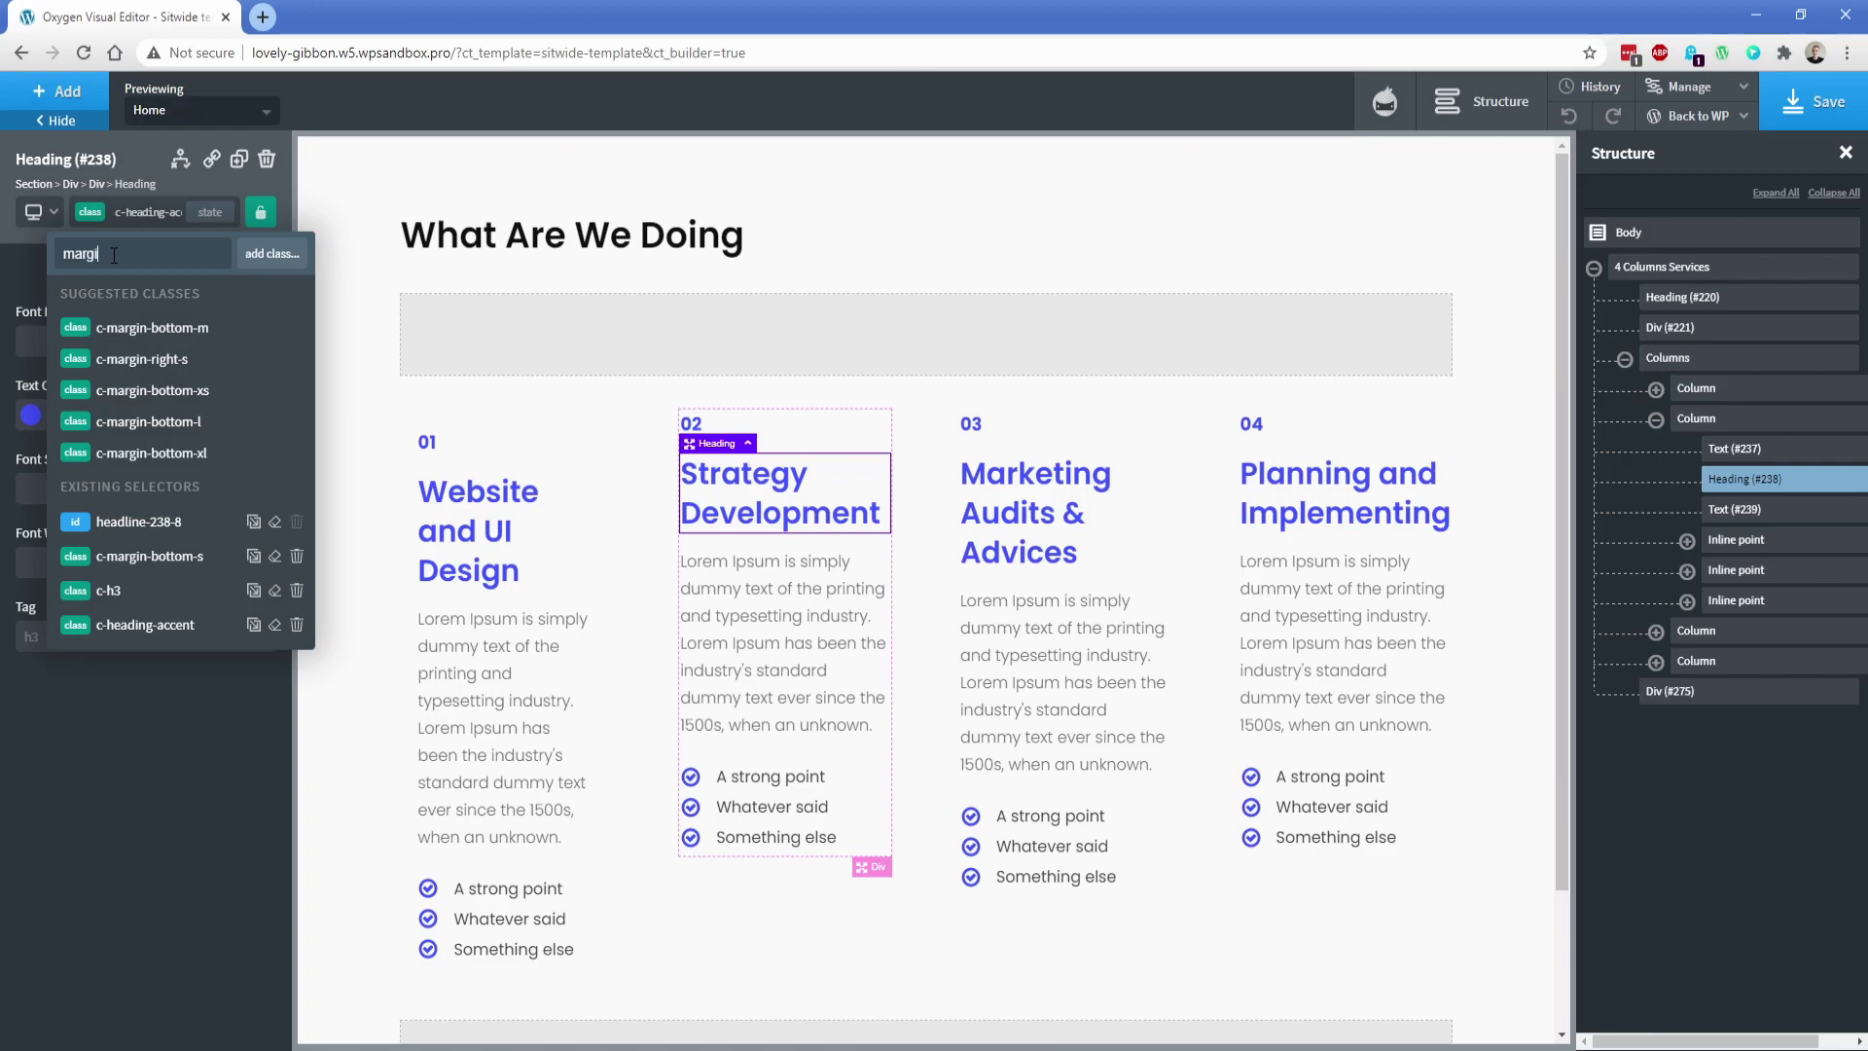
text(n)
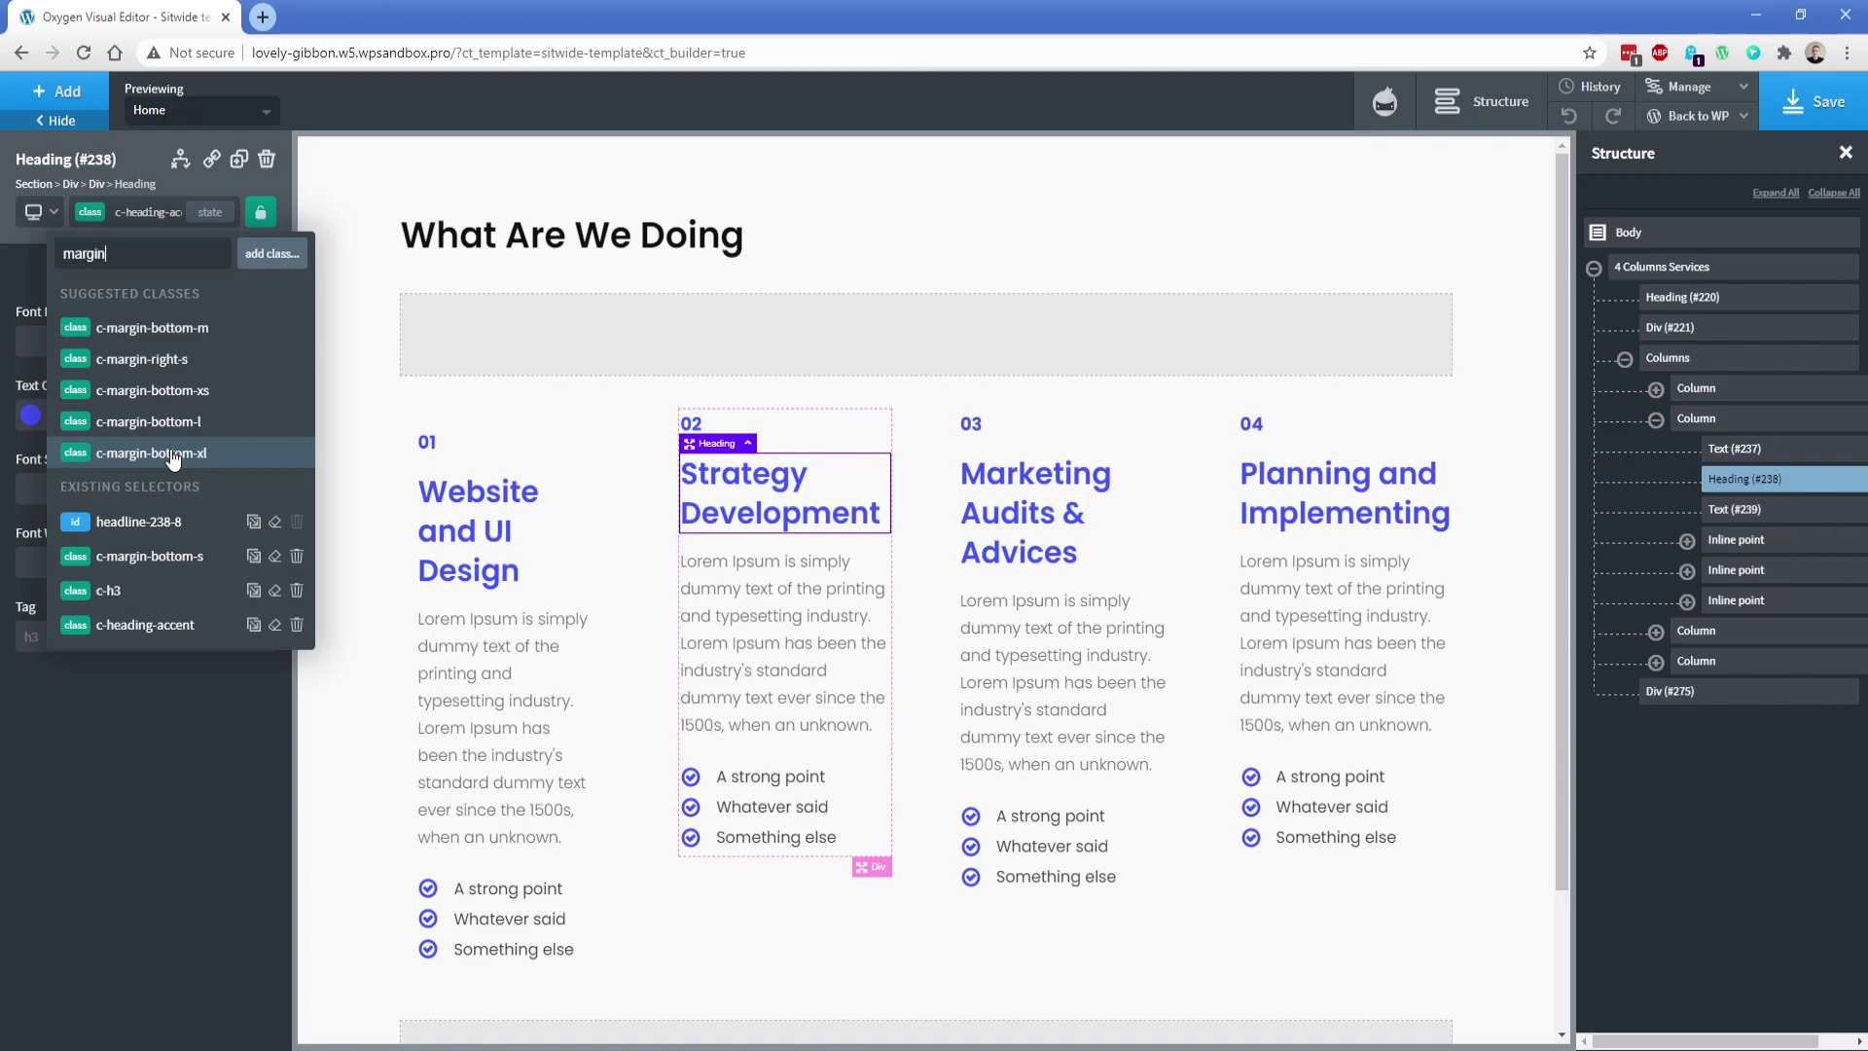
key(ctrl+a)
key(BackSpace)
text(padding)
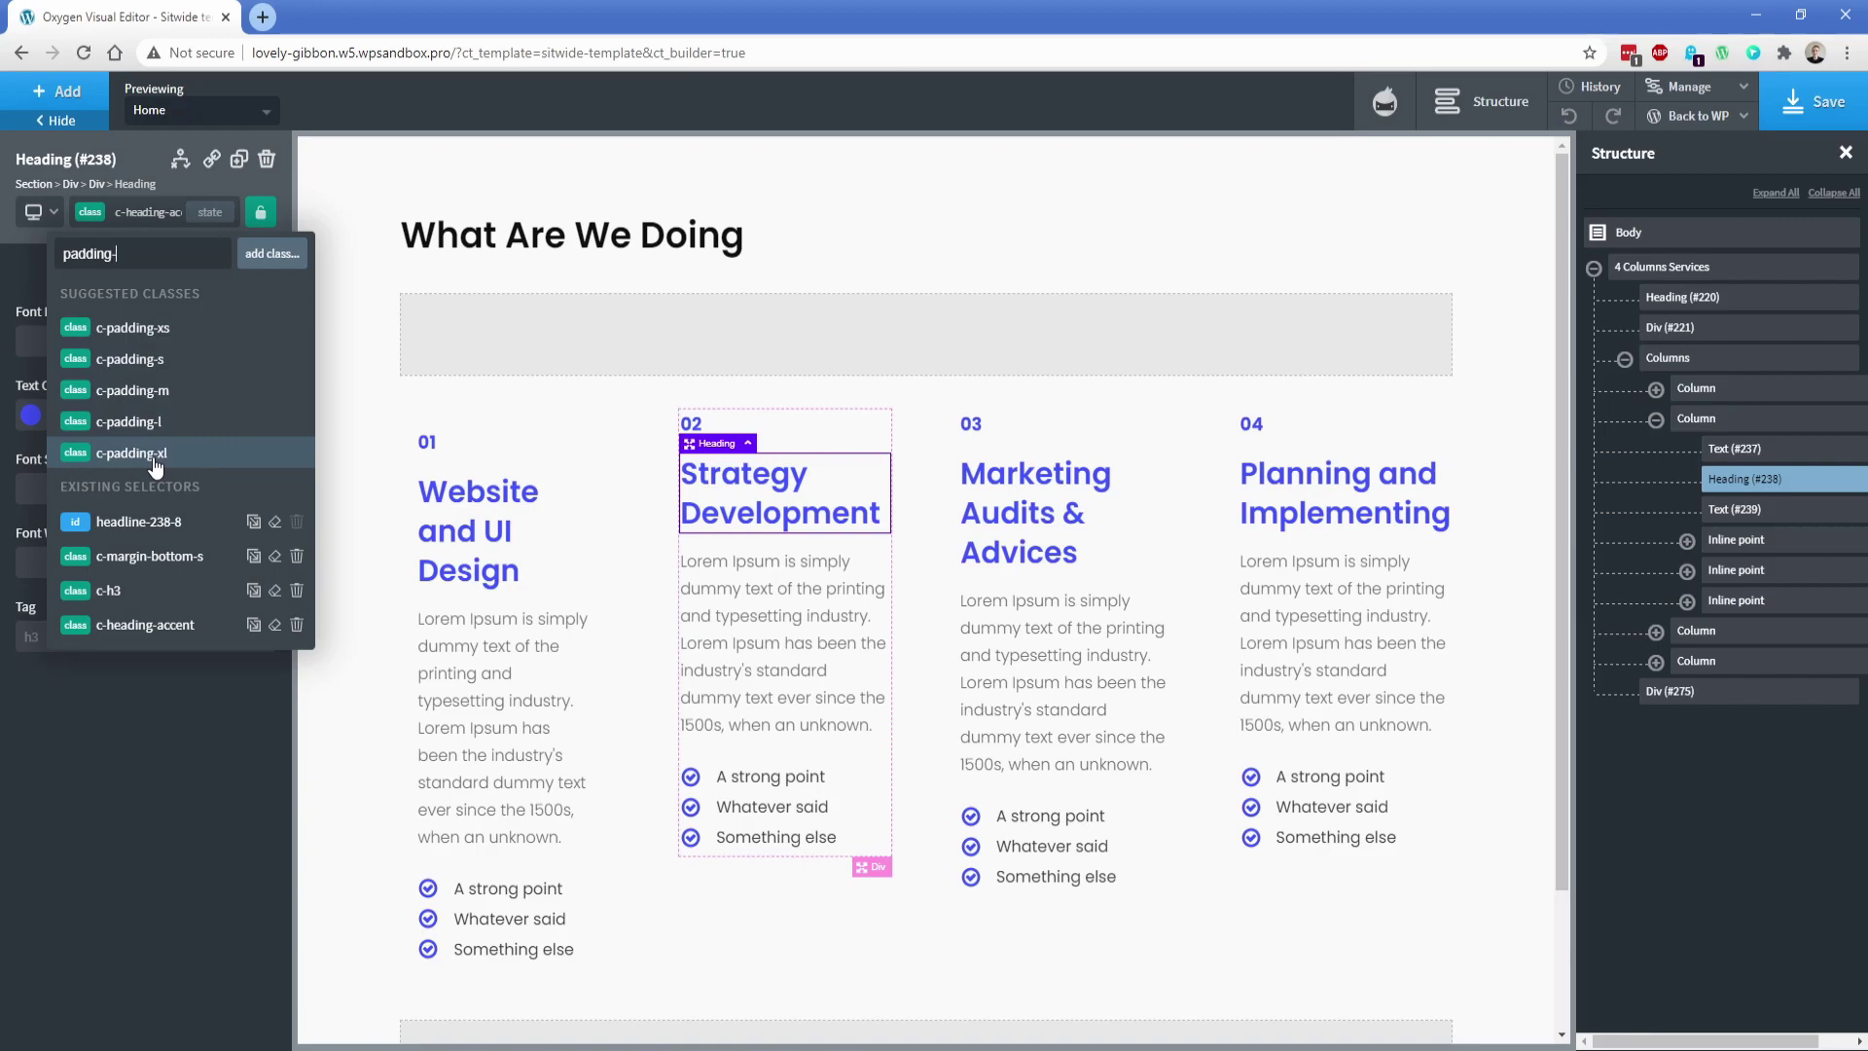
text(bott)
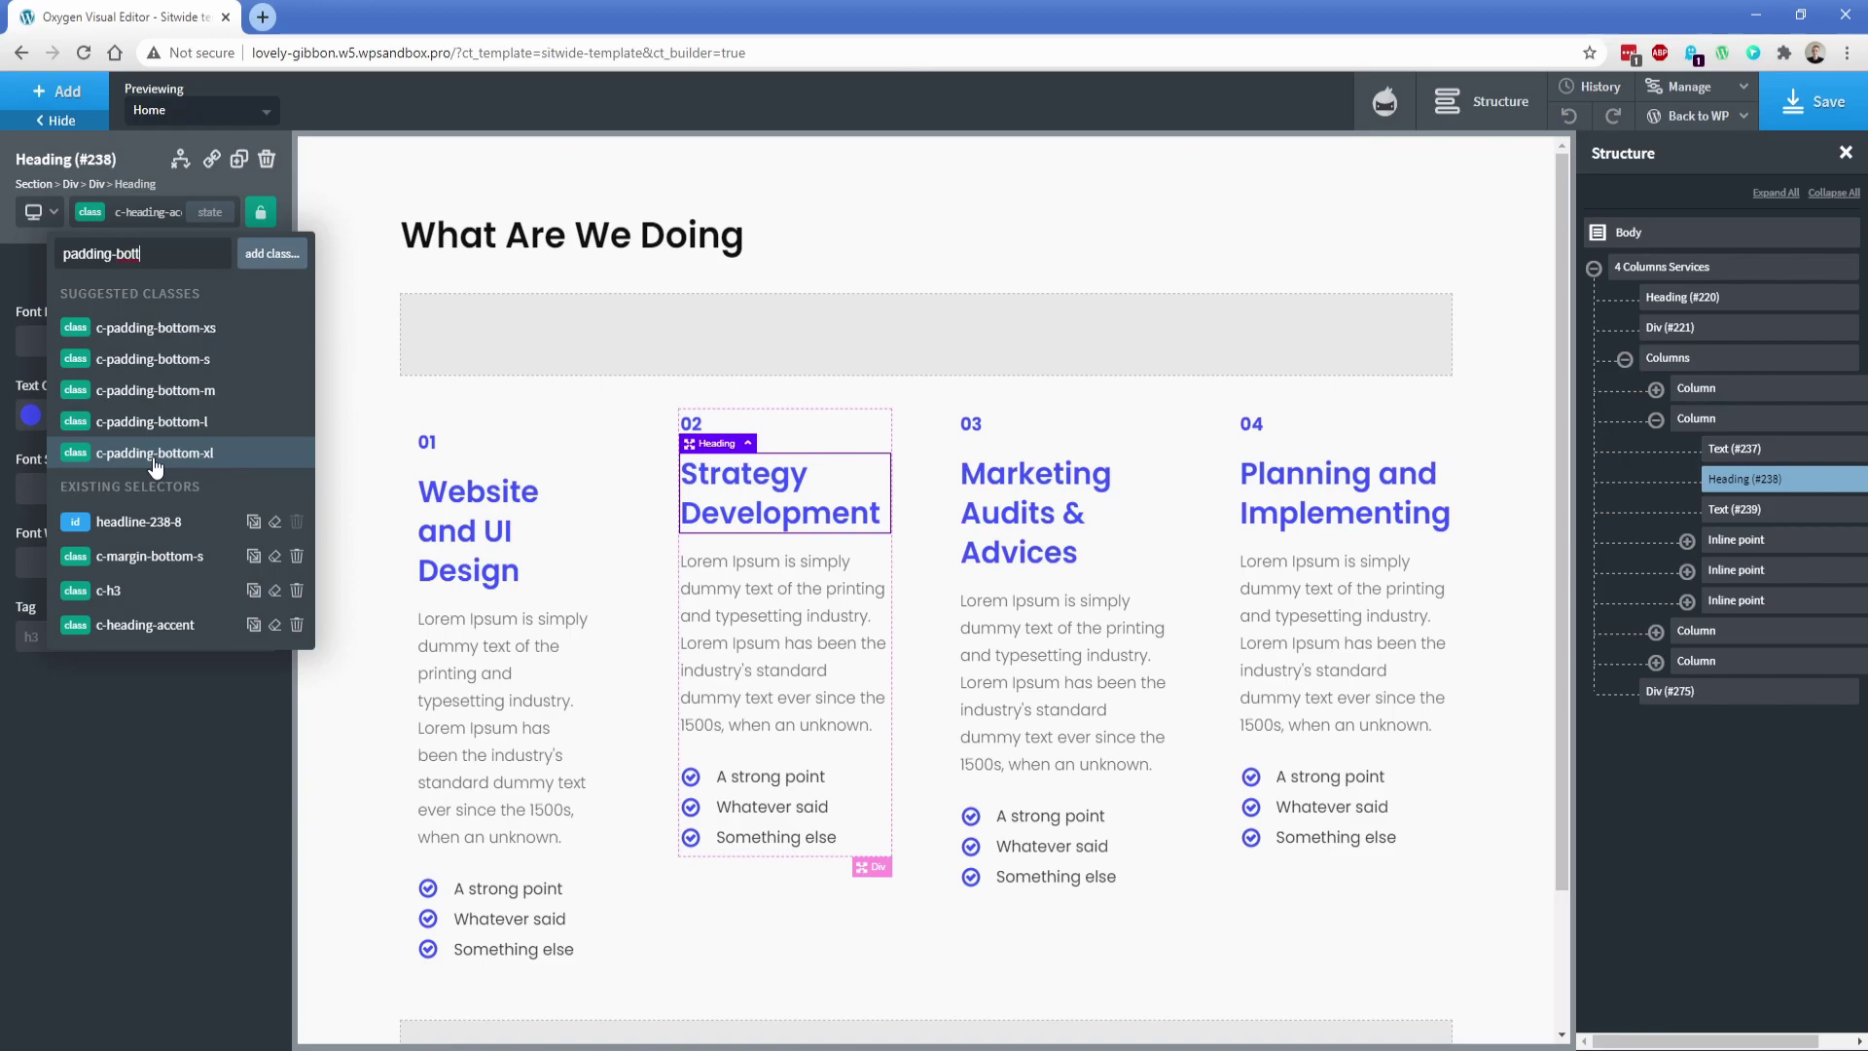
key(ctrl+a)
text(margin)
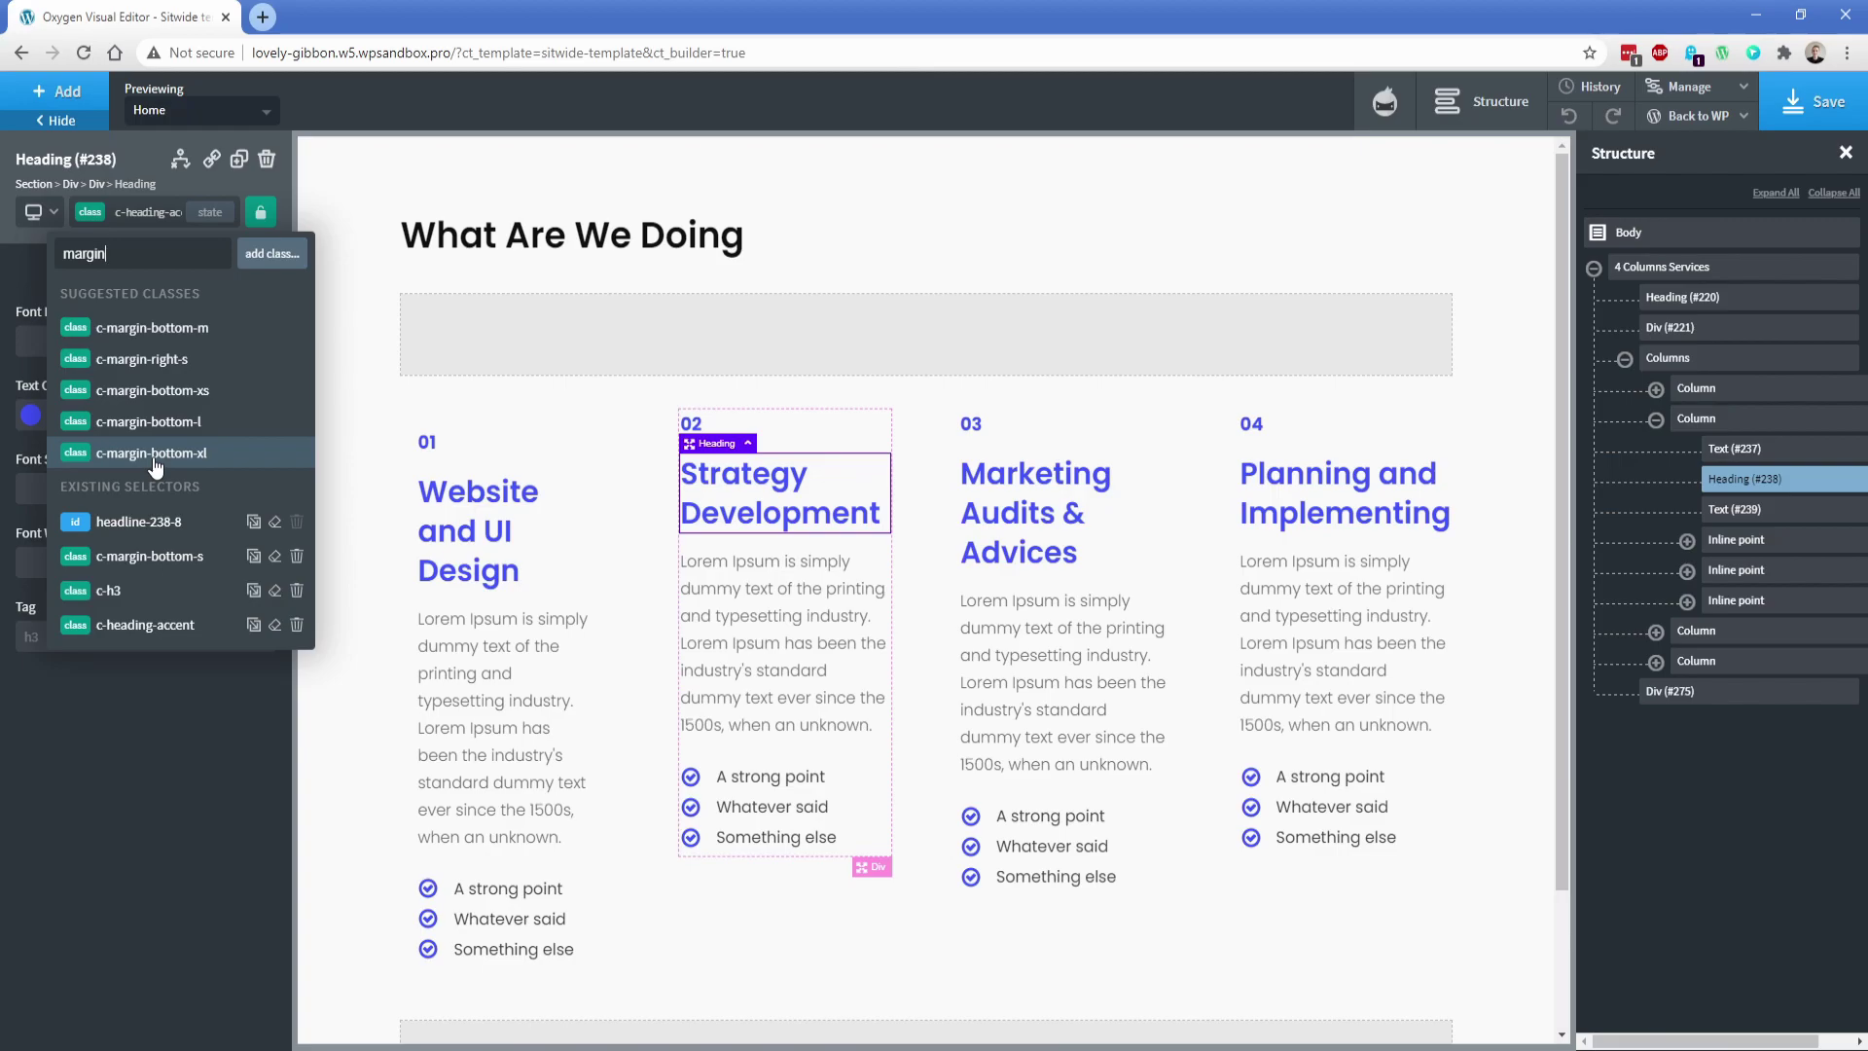
text(-bottom)
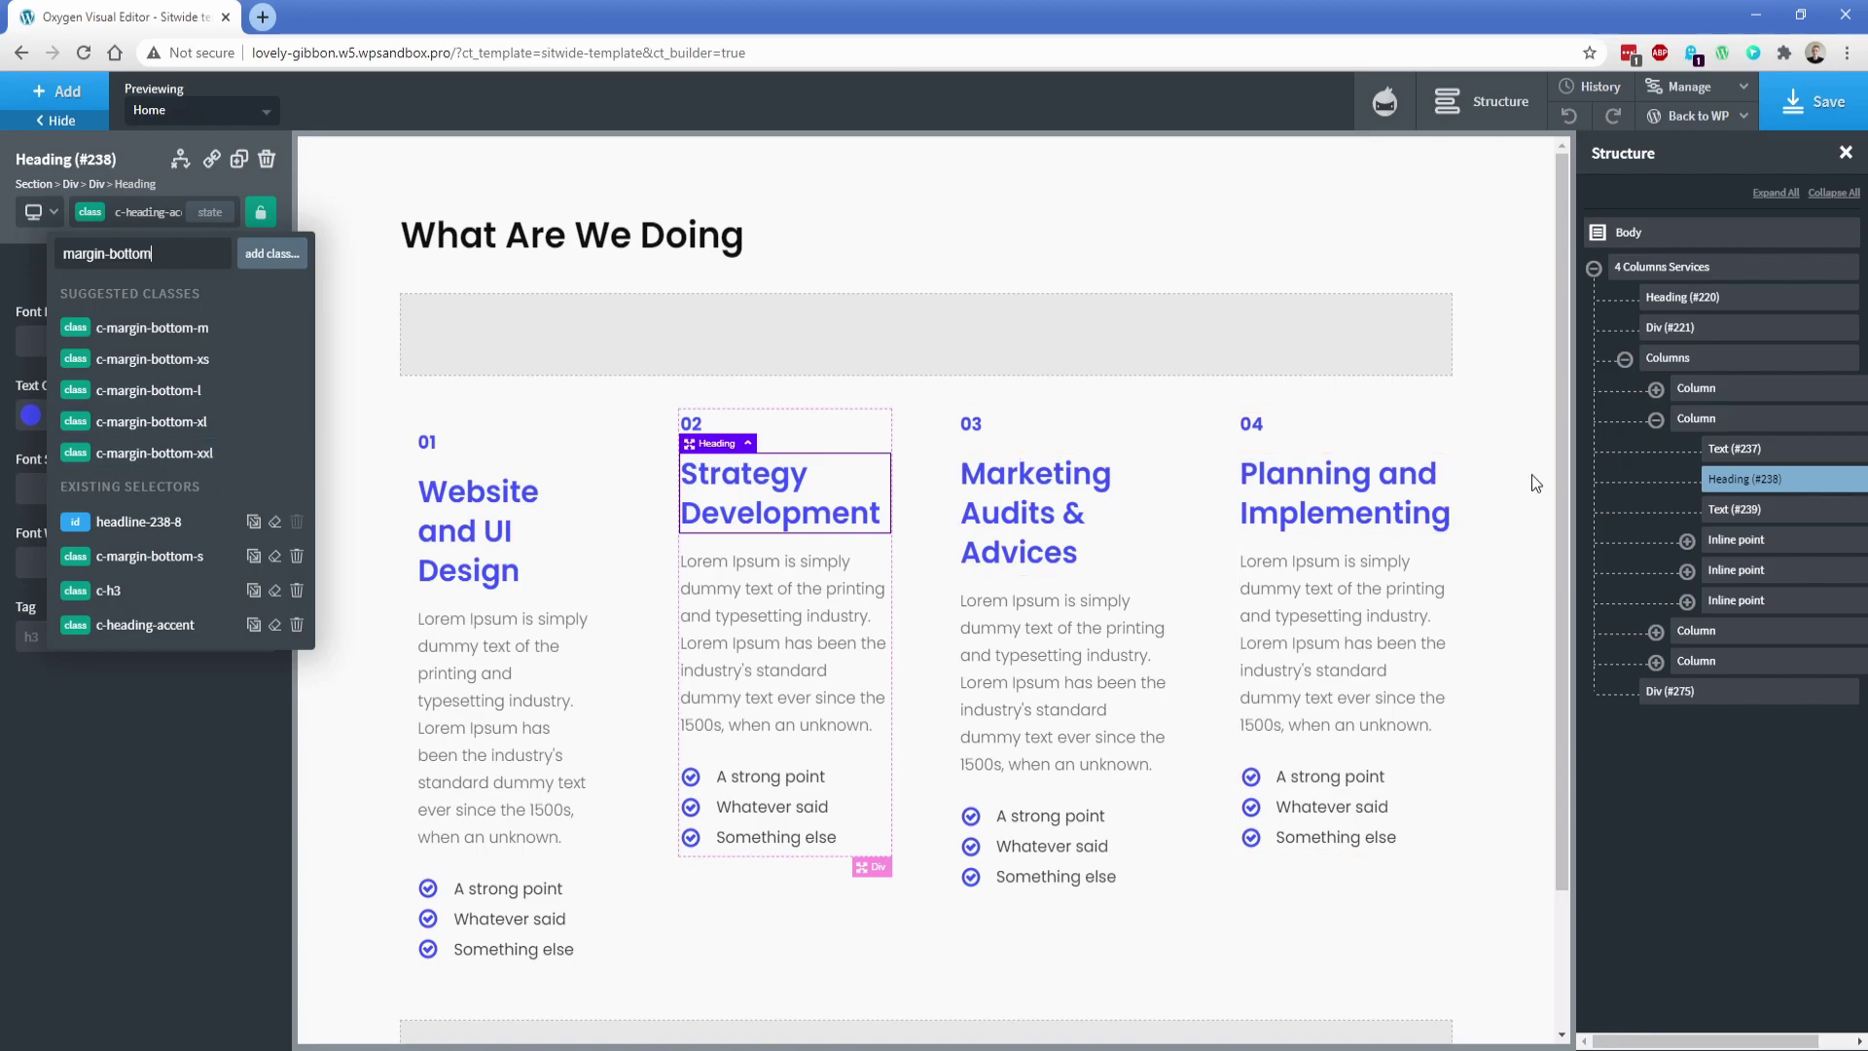
Step: Clear the leftover class search on the Columns div, review its assigned classes and make c-columns-gap-xl the active one
click(1676, 366)
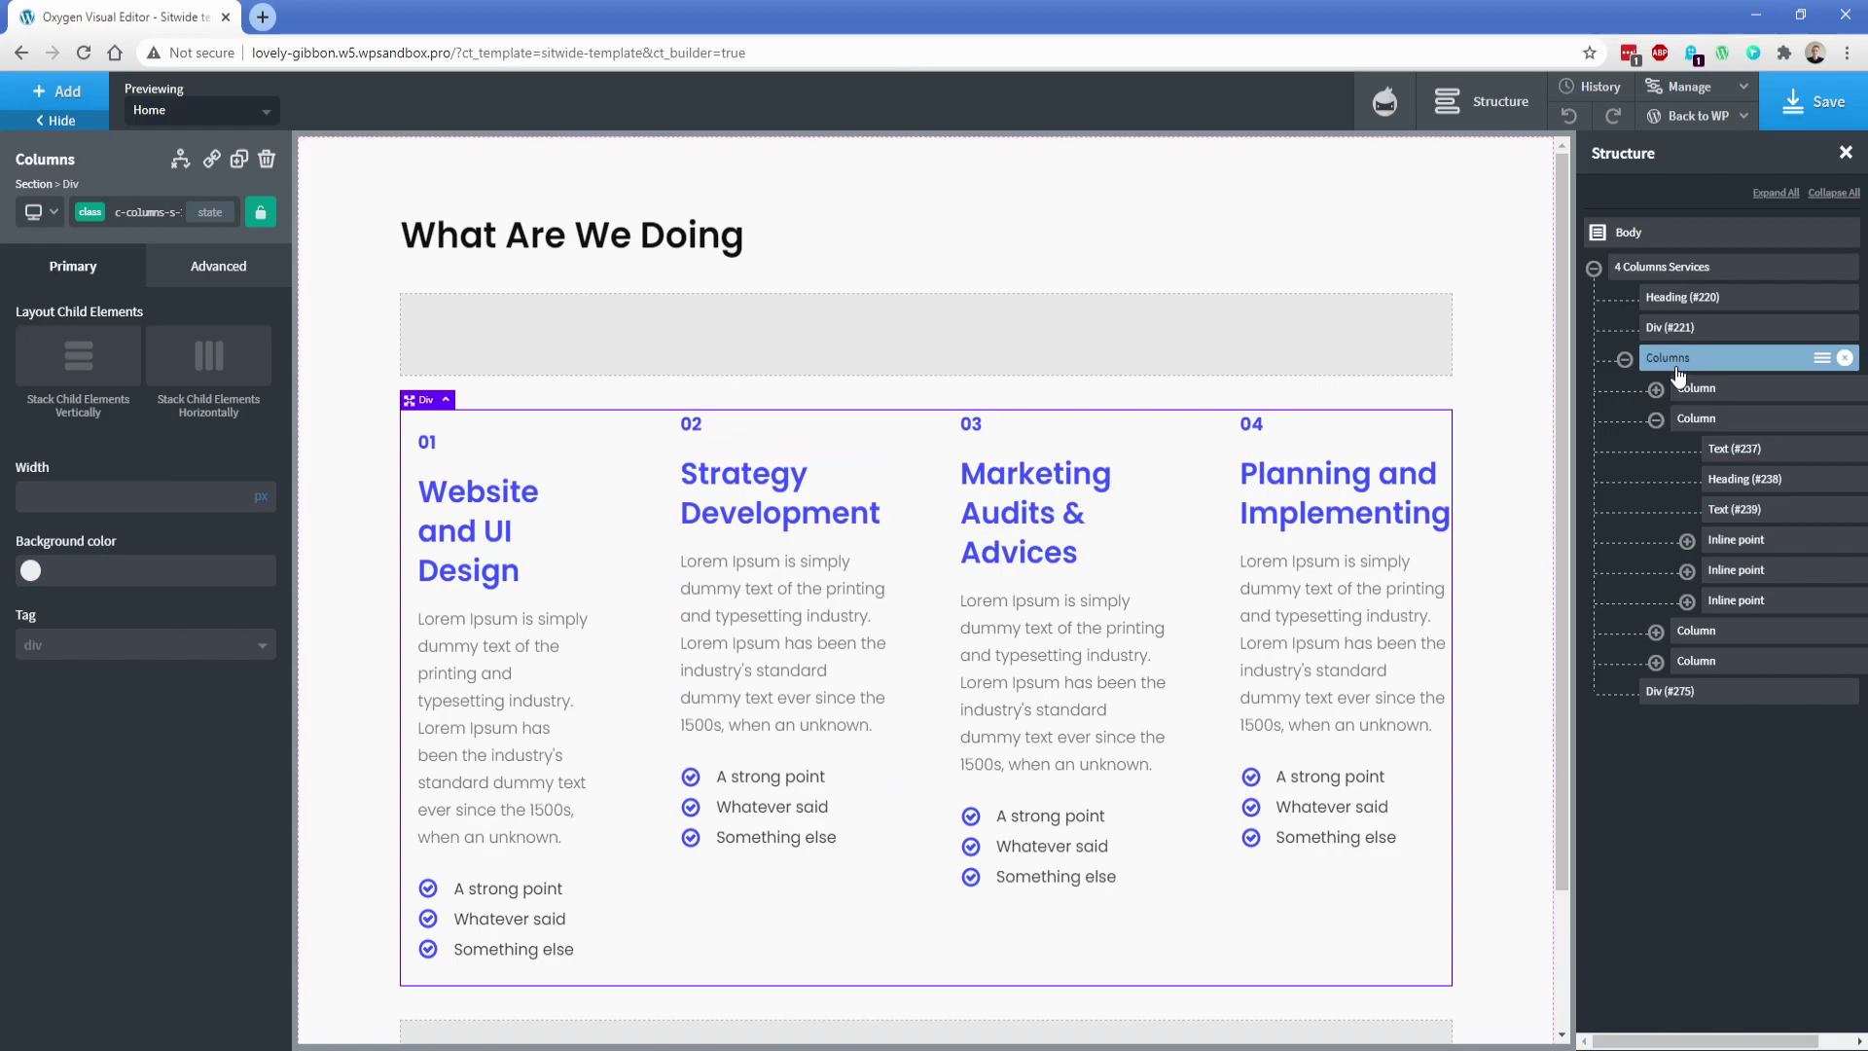
click(92, 214)
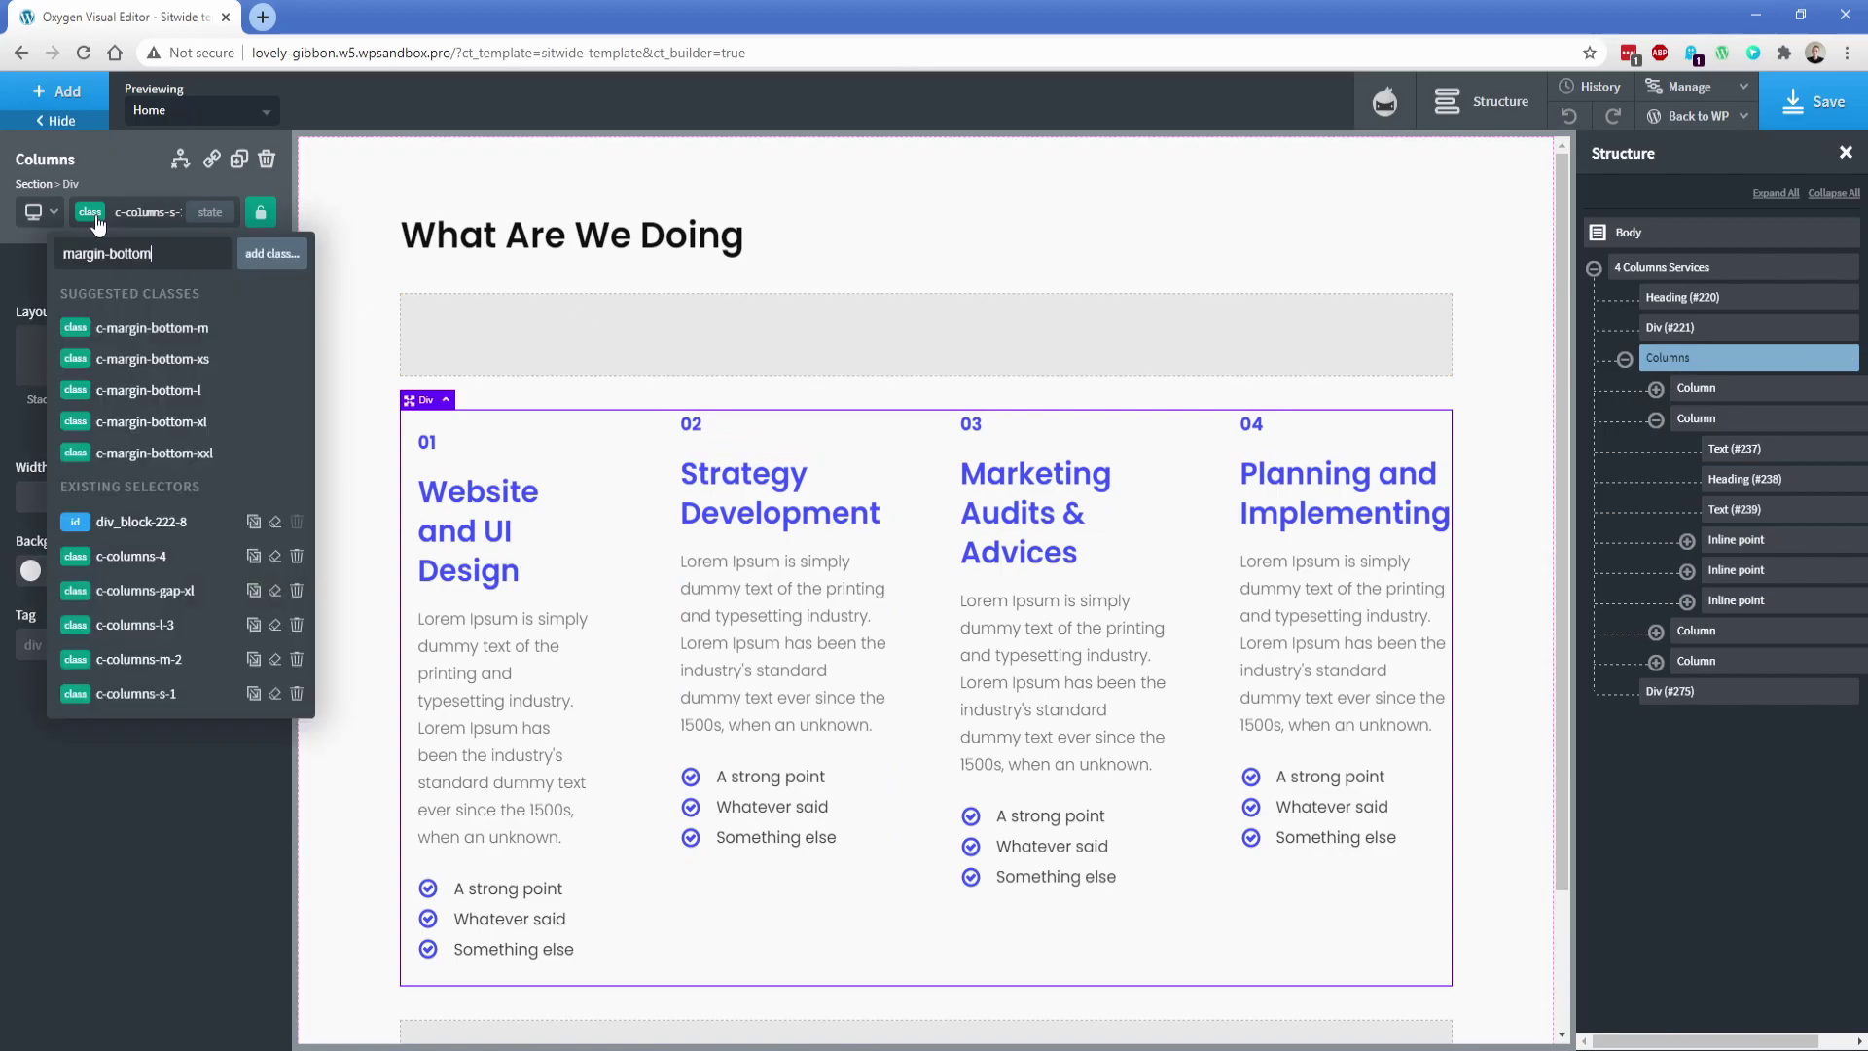
triple_click(143, 253)
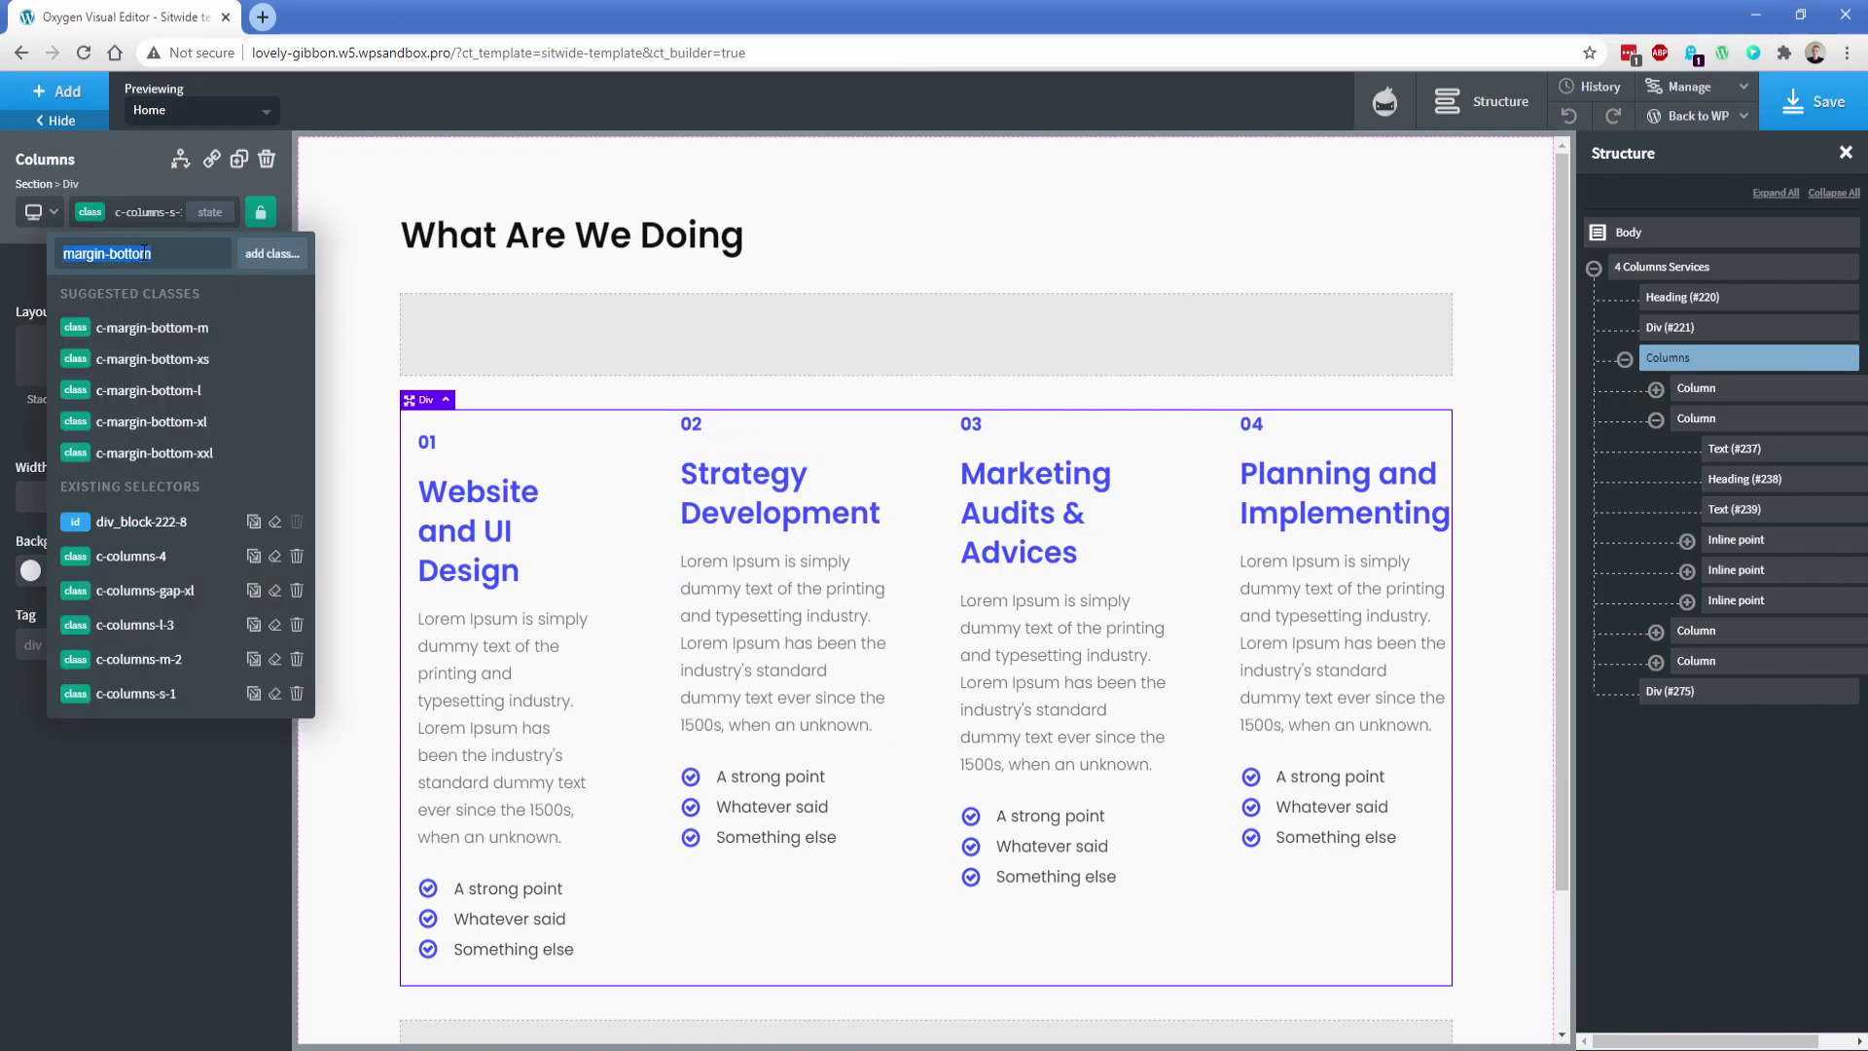
key(BackSpace)
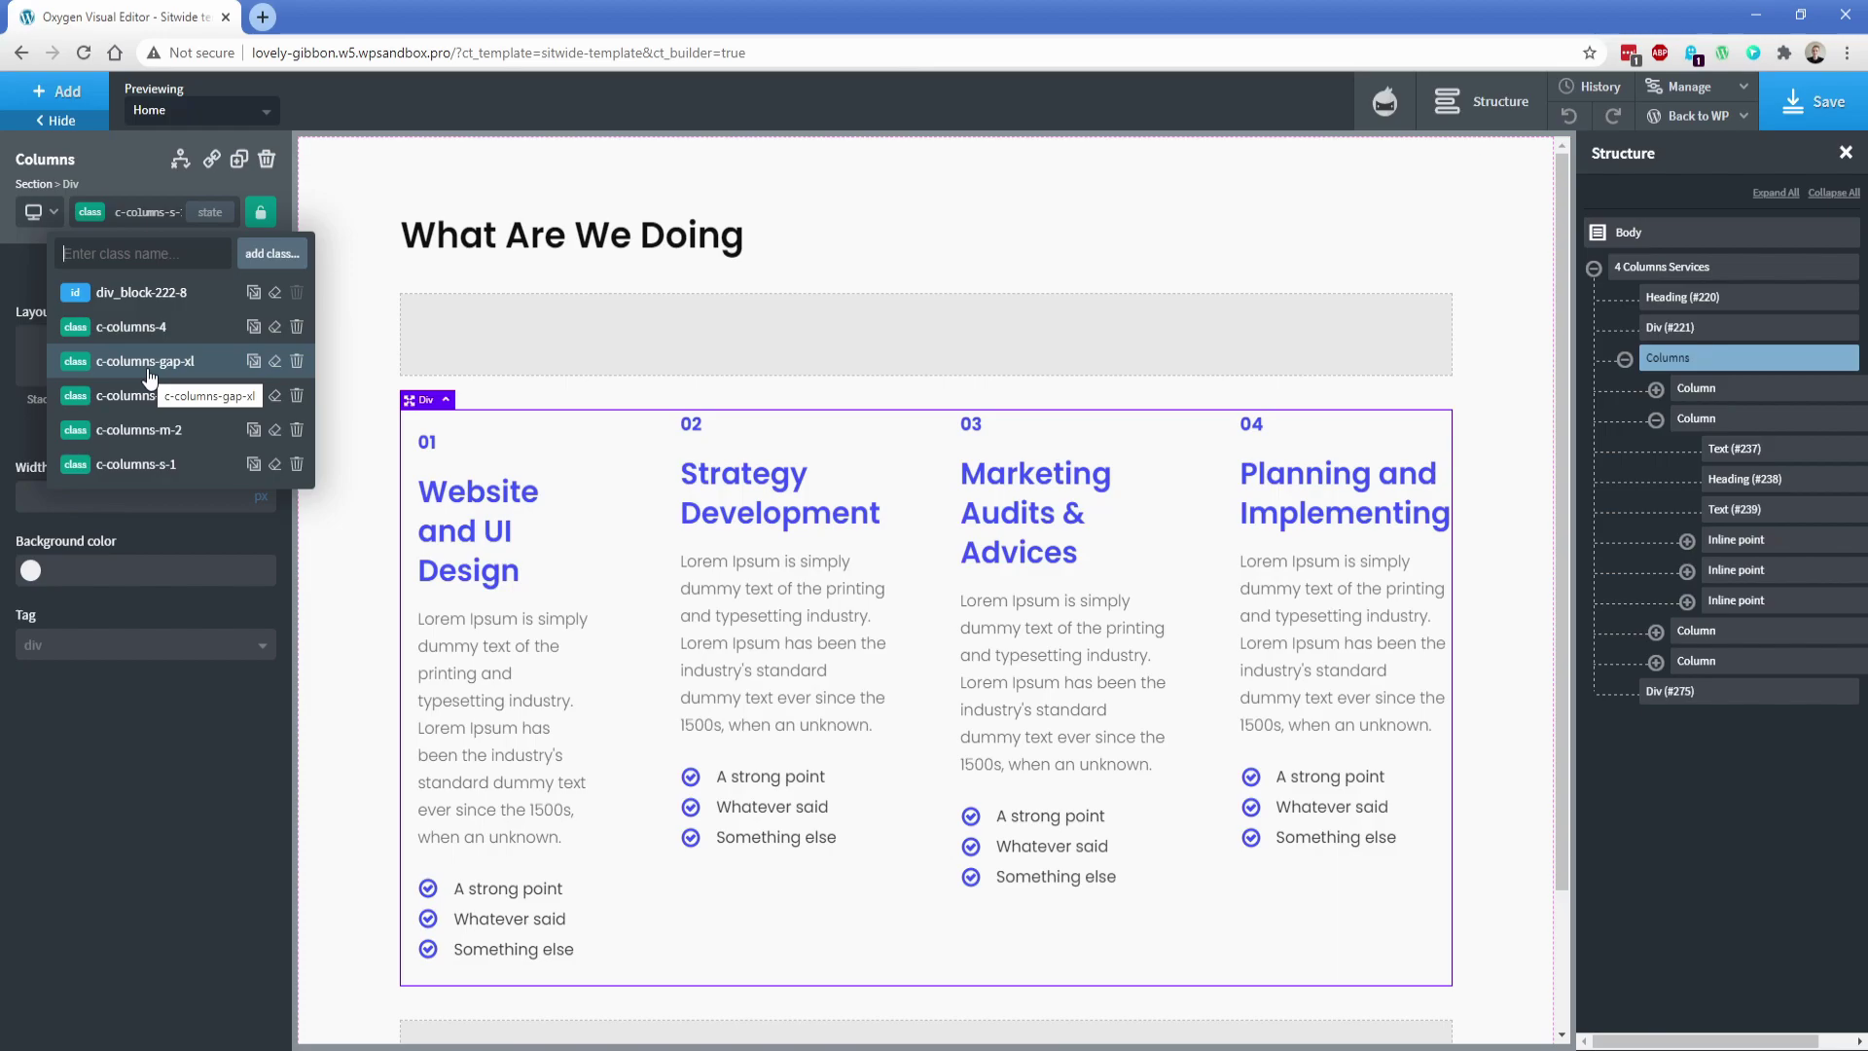
click(149, 365)
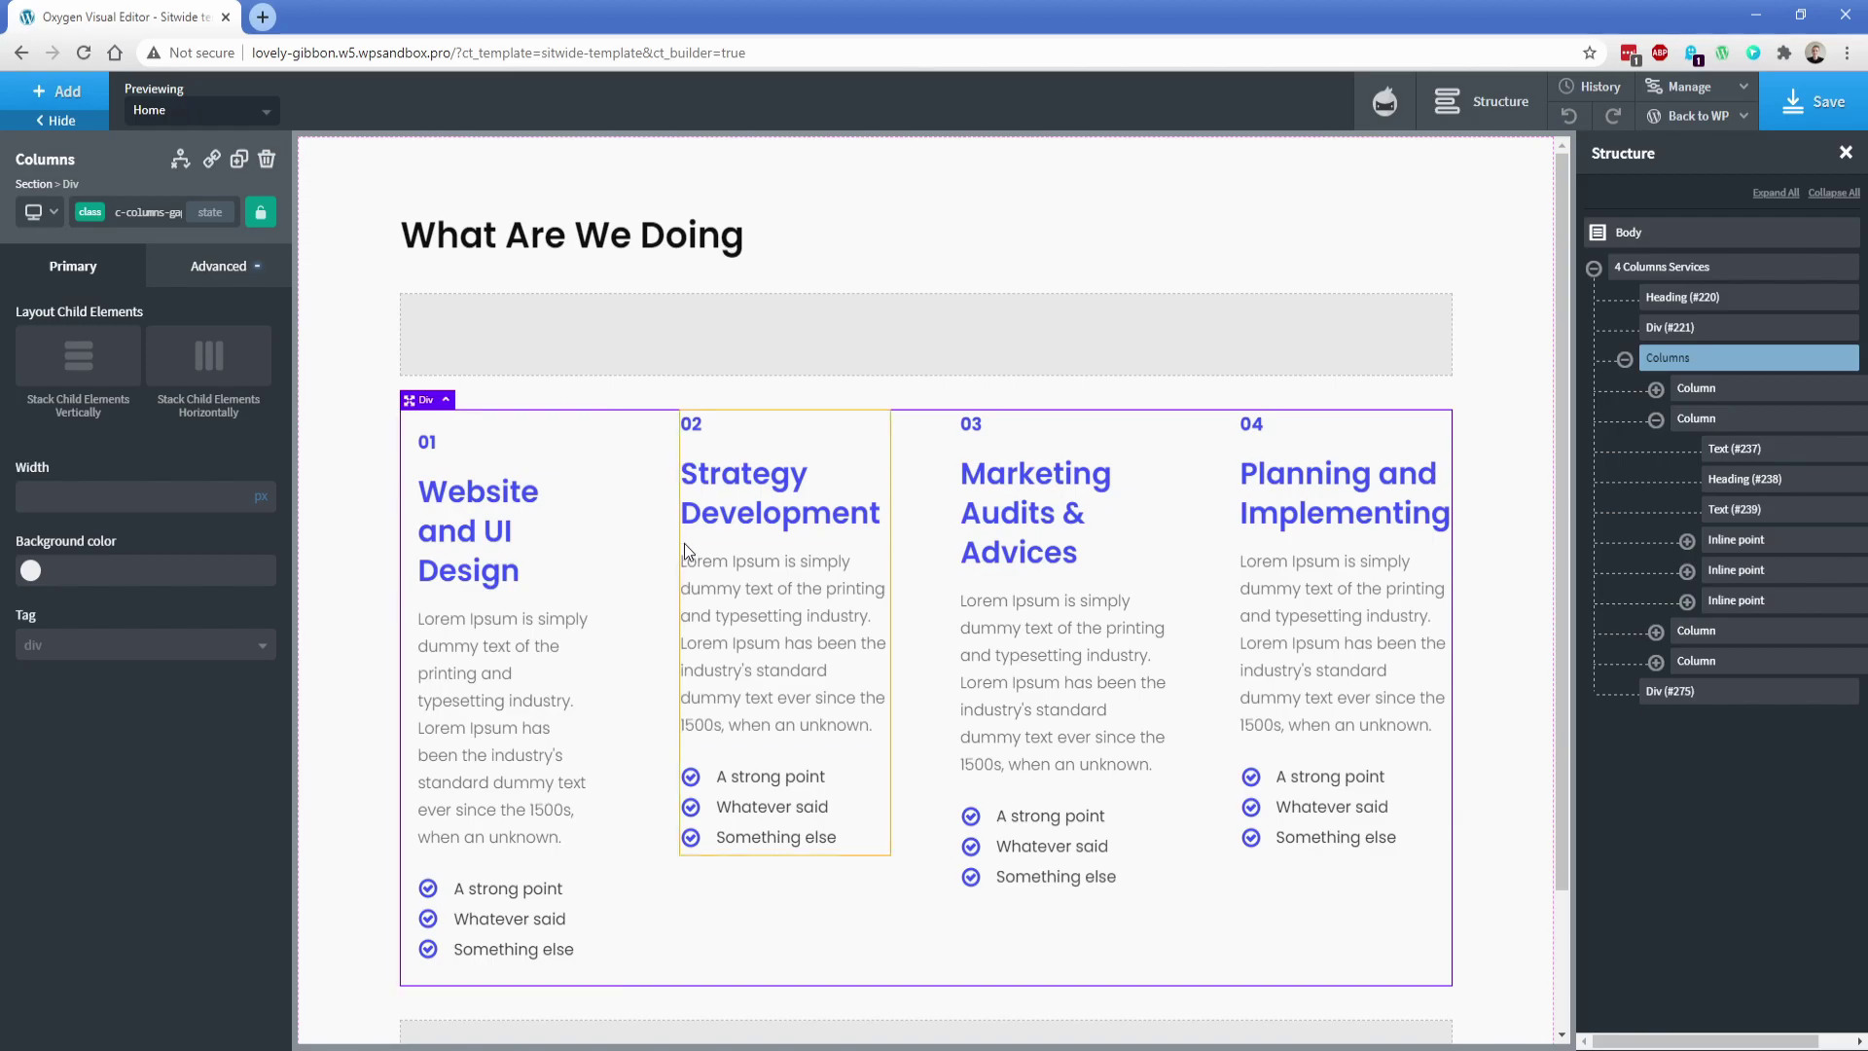
Step: Remove the c-columns-gap-xl class from the Columns div
click(684, 544)
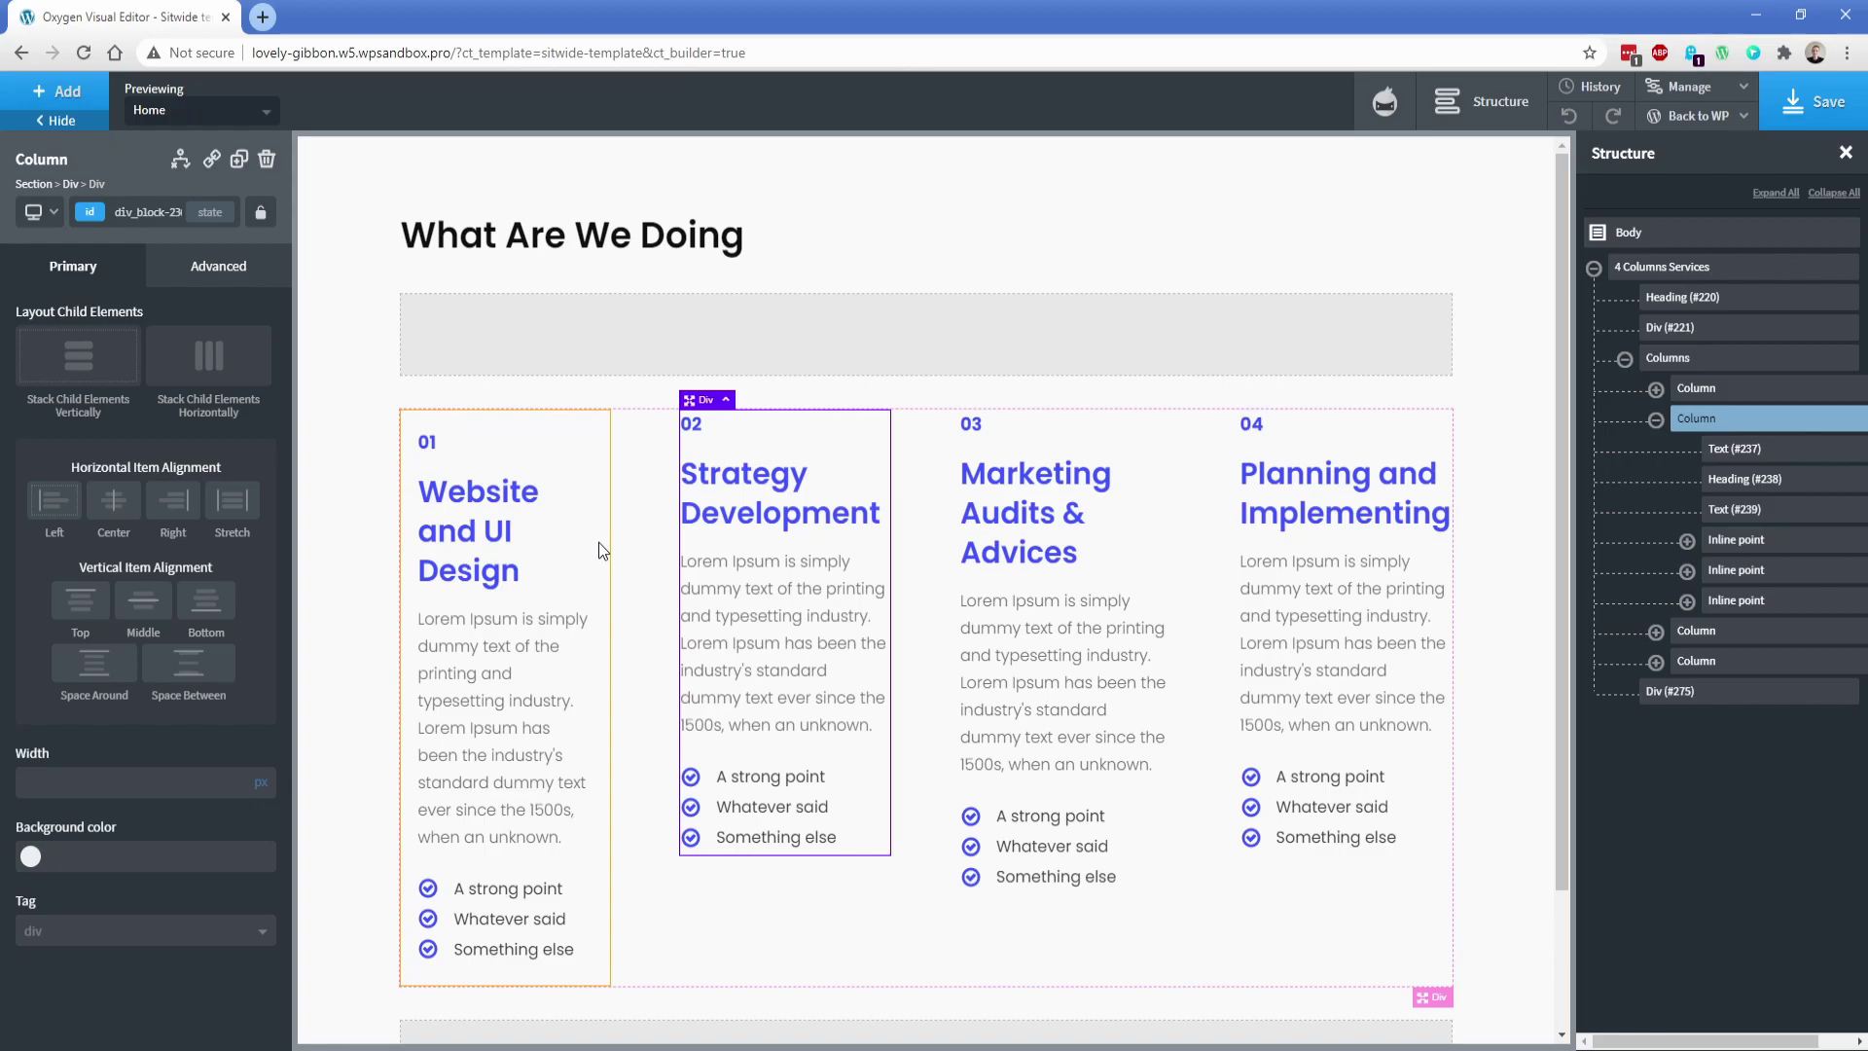
click(1684, 367)
click(93, 220)
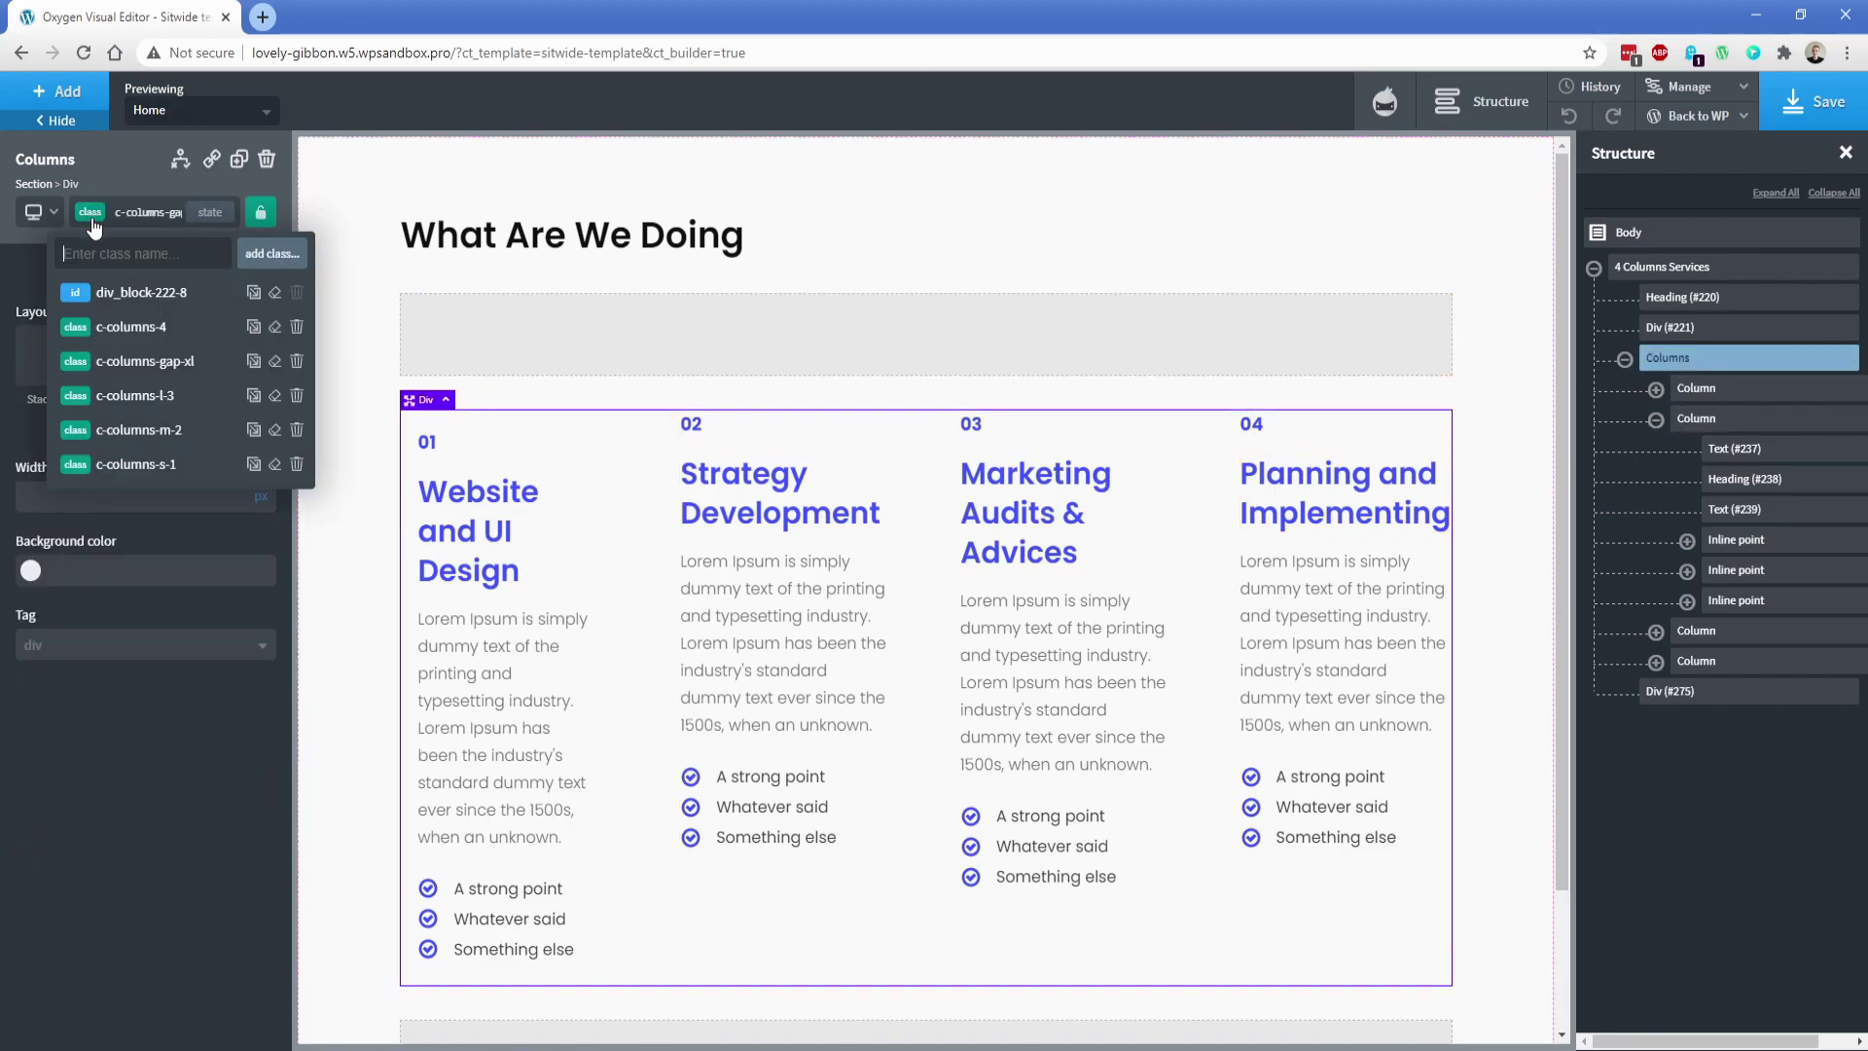
click(297, 361)
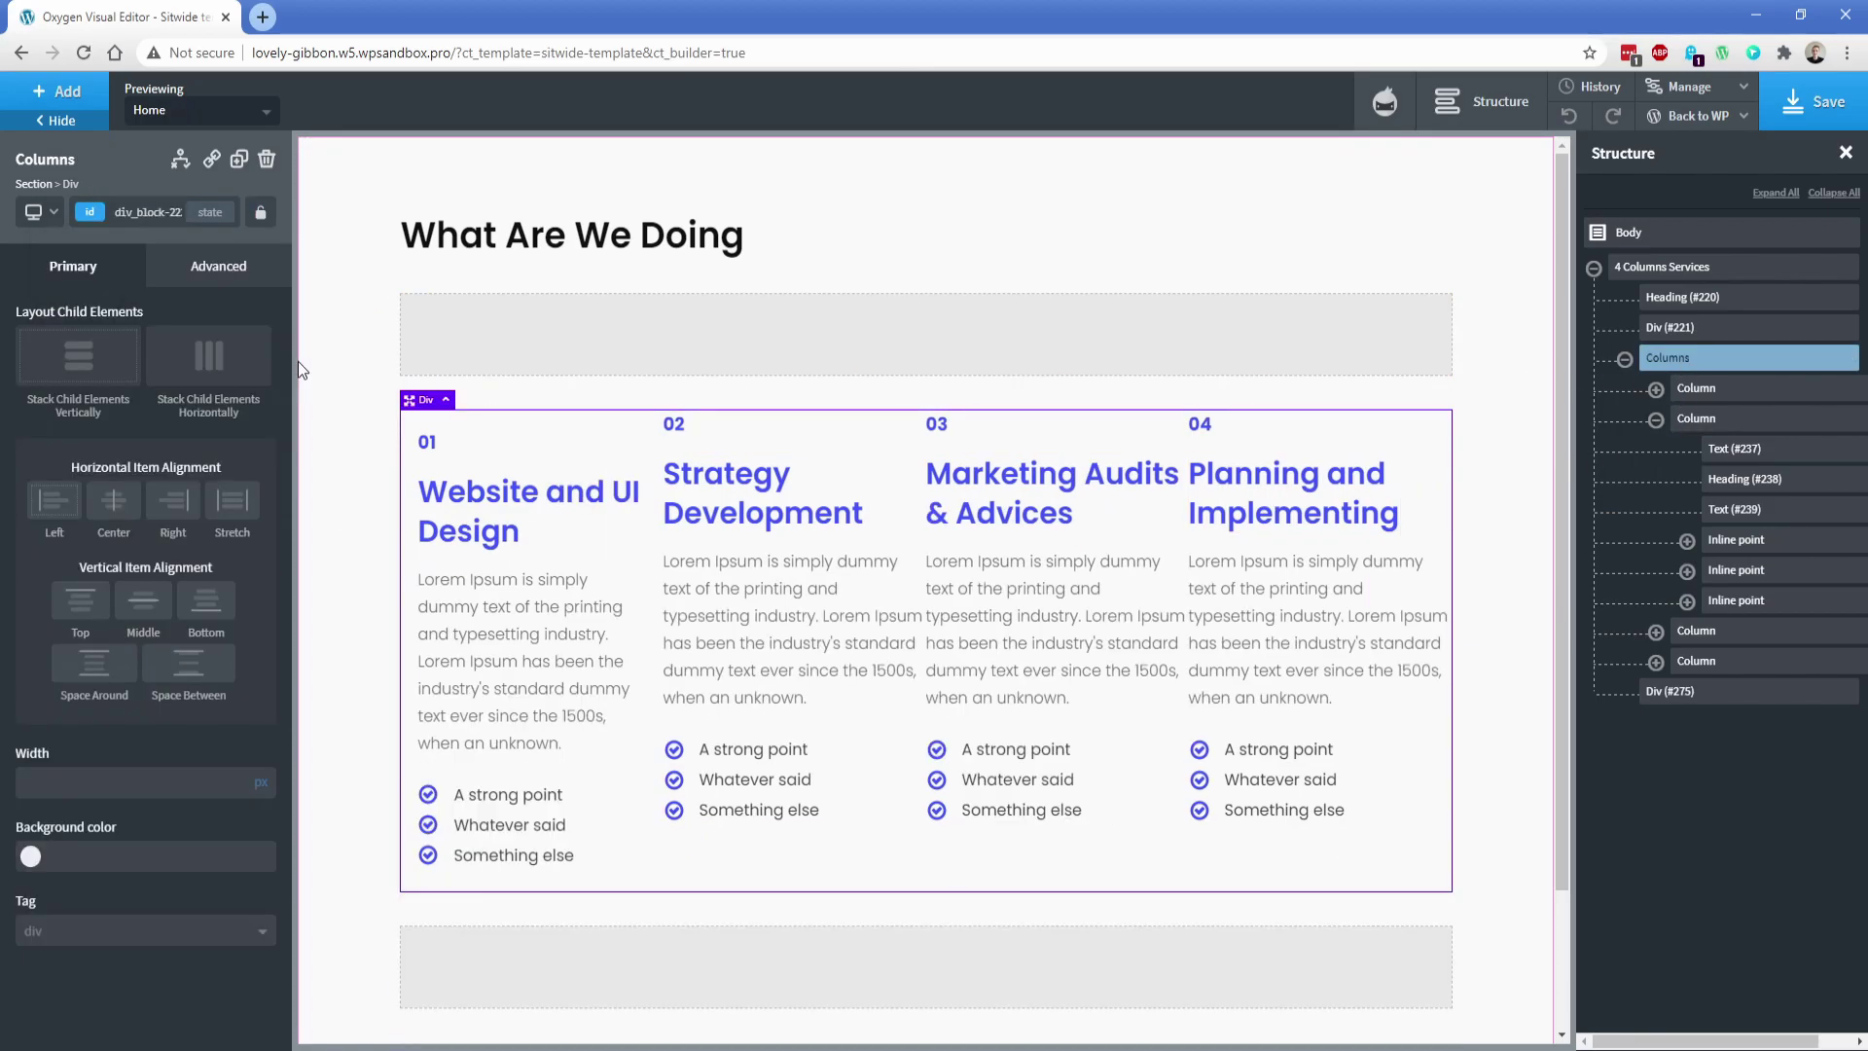
Step: Add the c-columns-gap-m class to the Columns div of the four-column services section
click(92, 214)
text(gap)
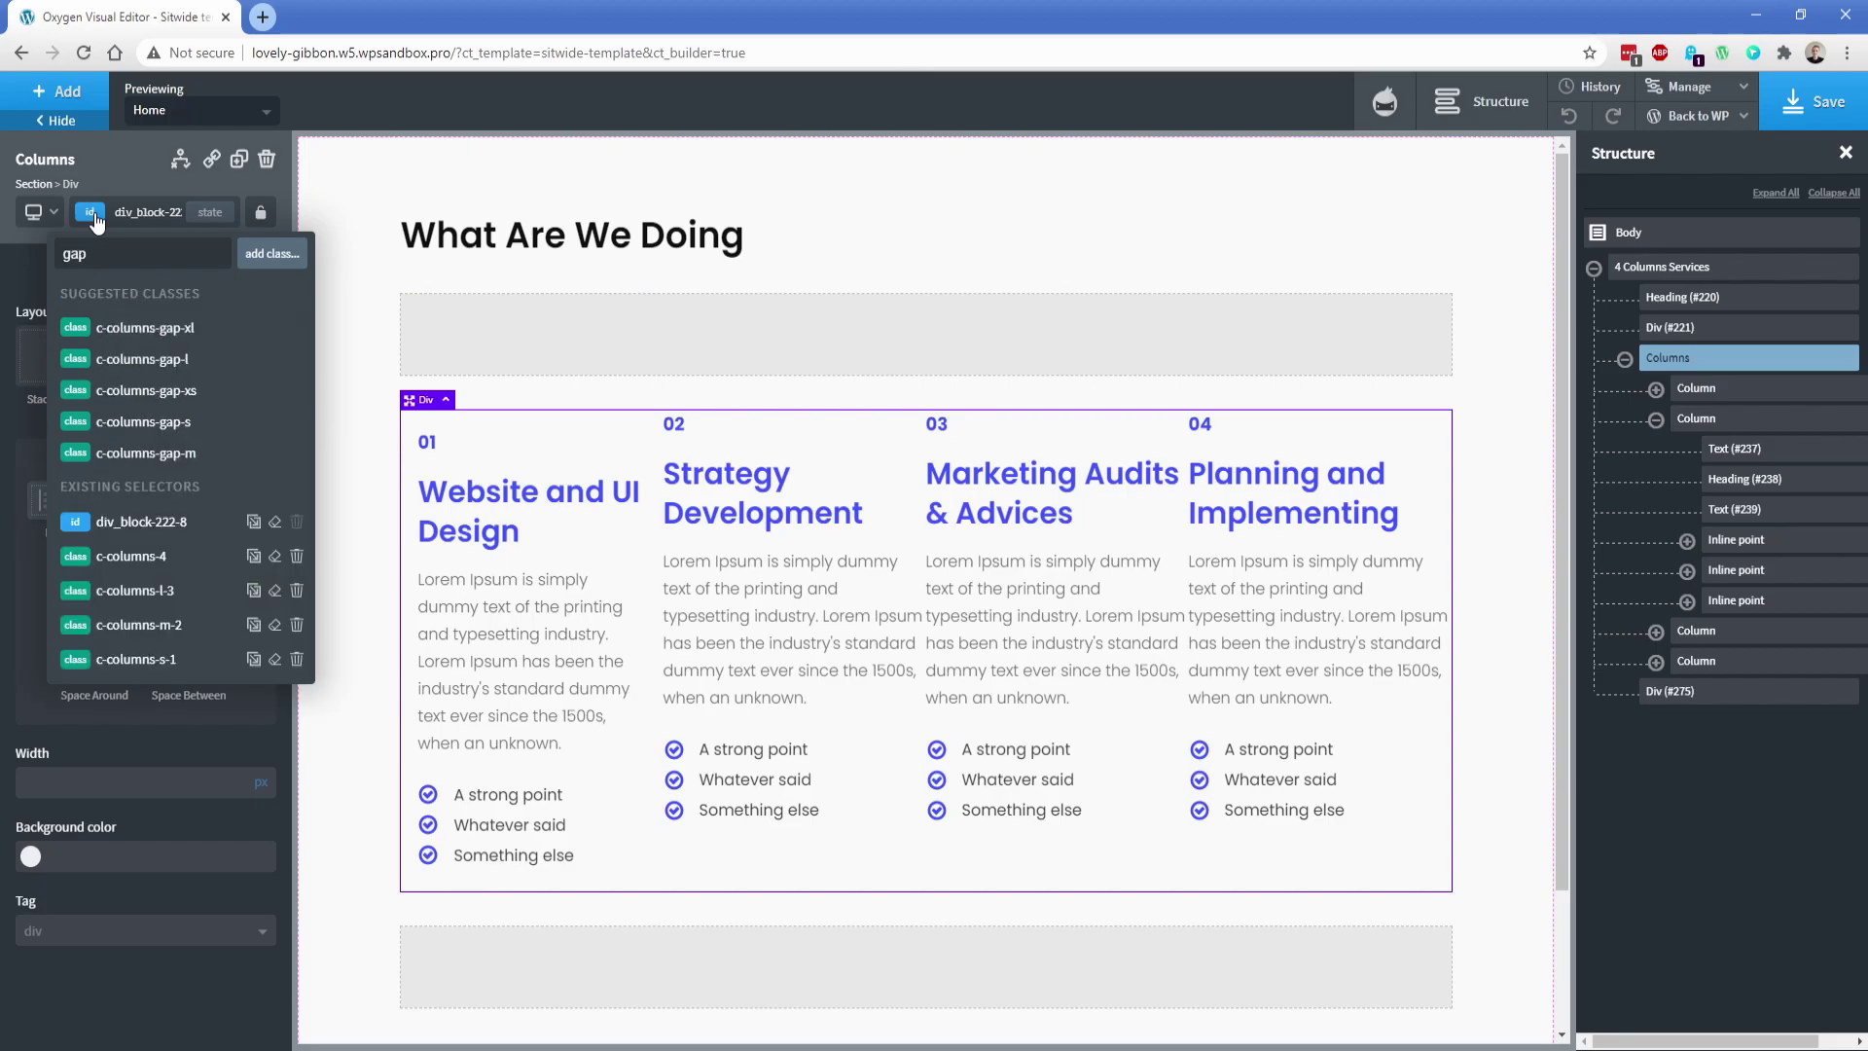
click(166, 452)
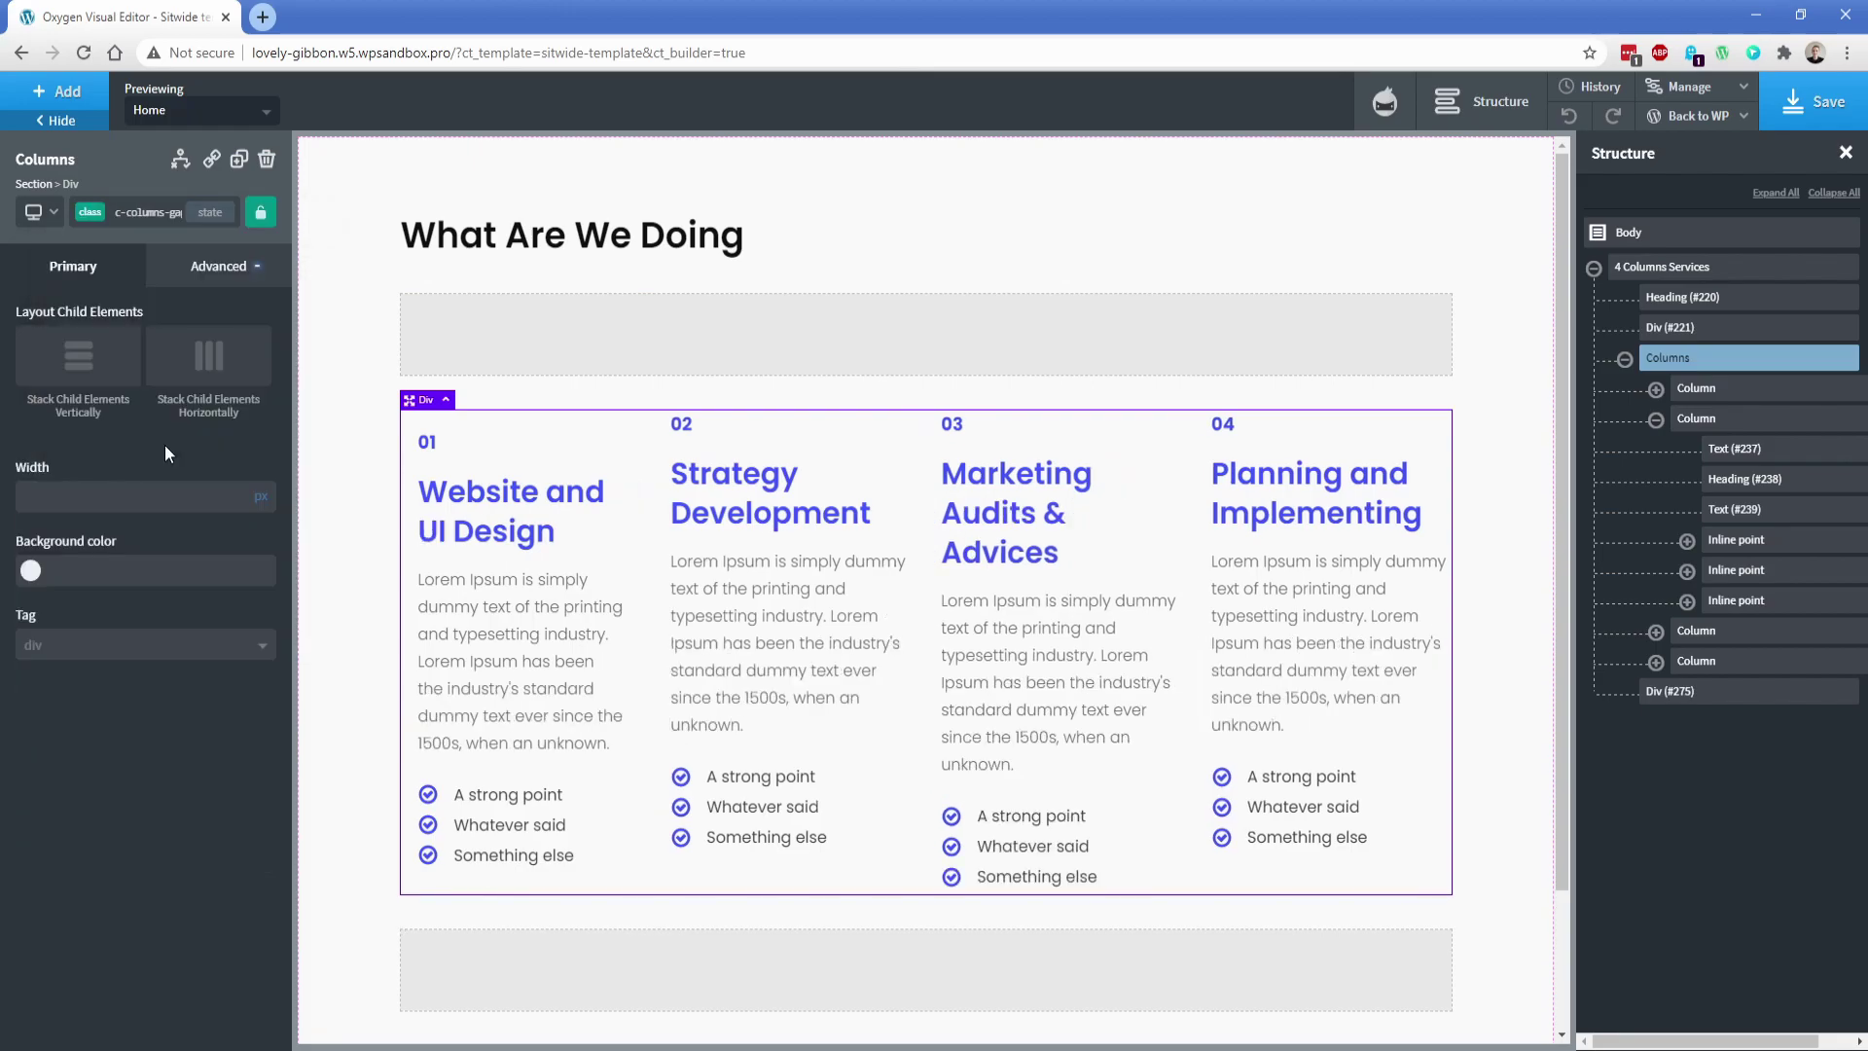
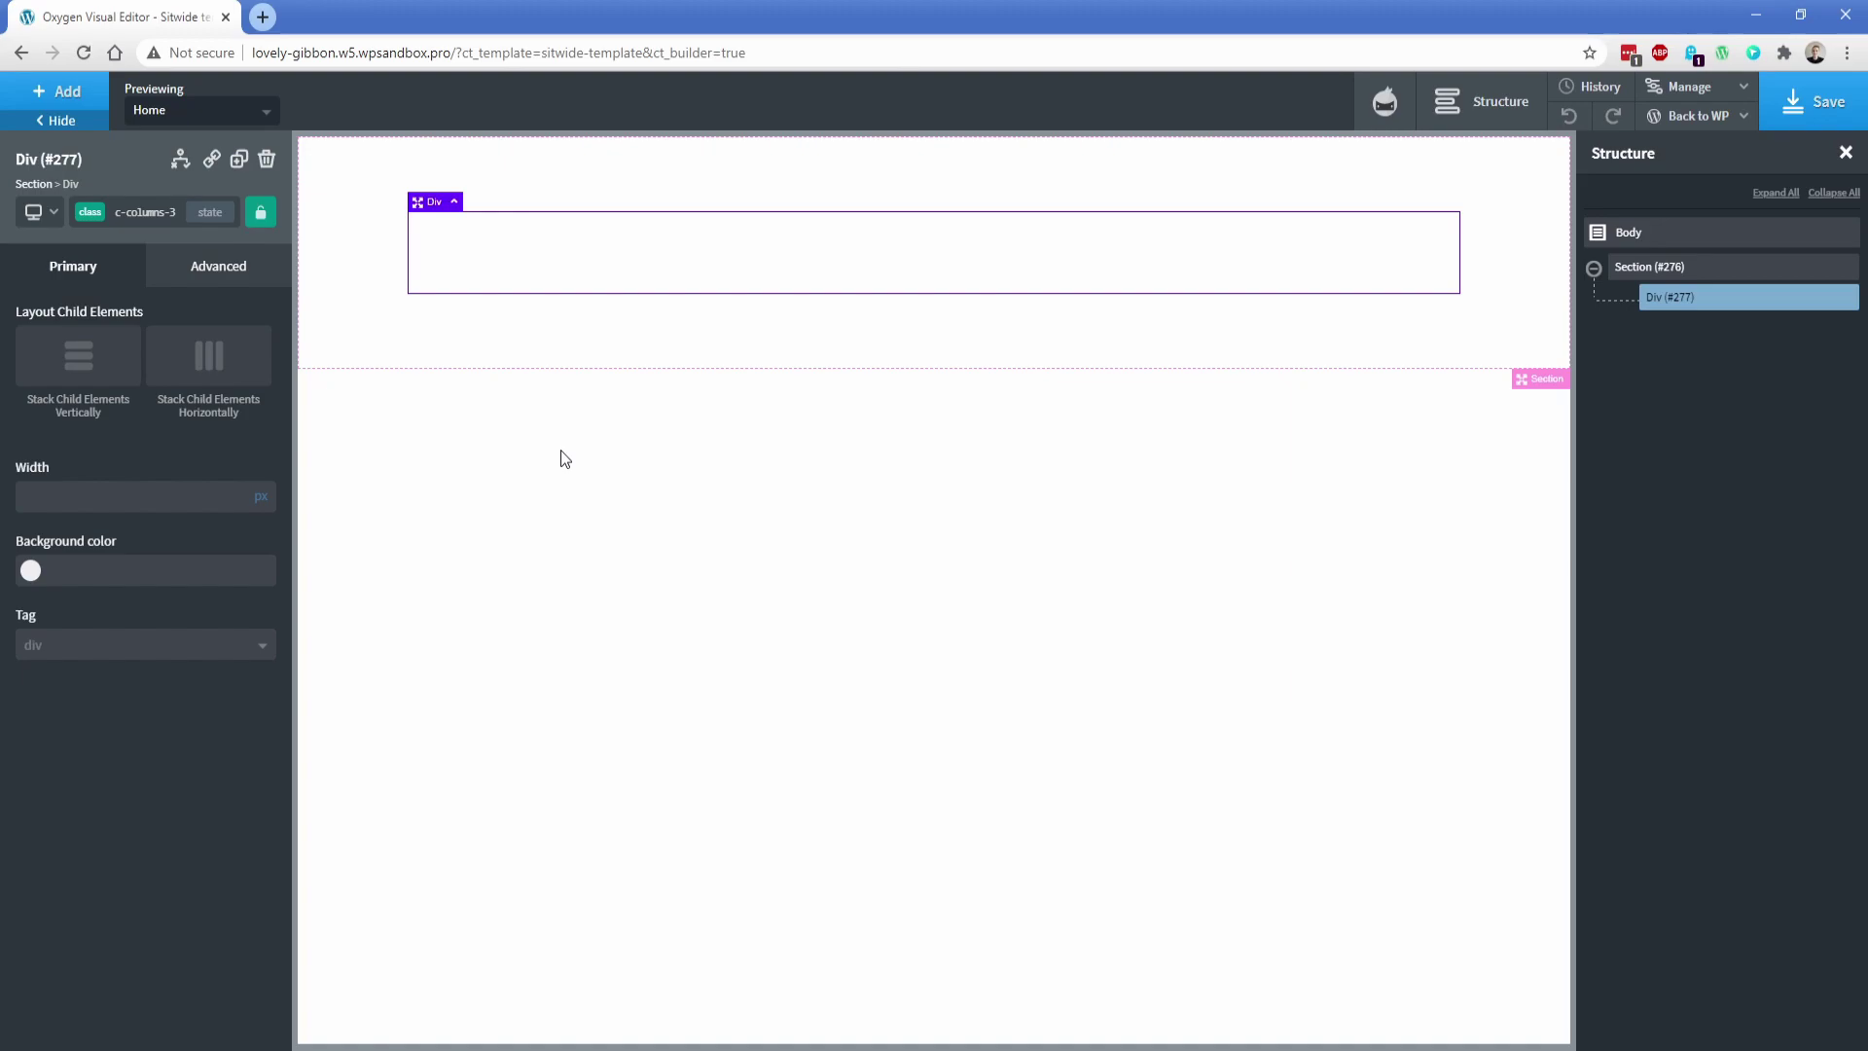
Step: Add a child div inside the c-columns-3 div and assign it the c-padding-s class
click(61, 92)
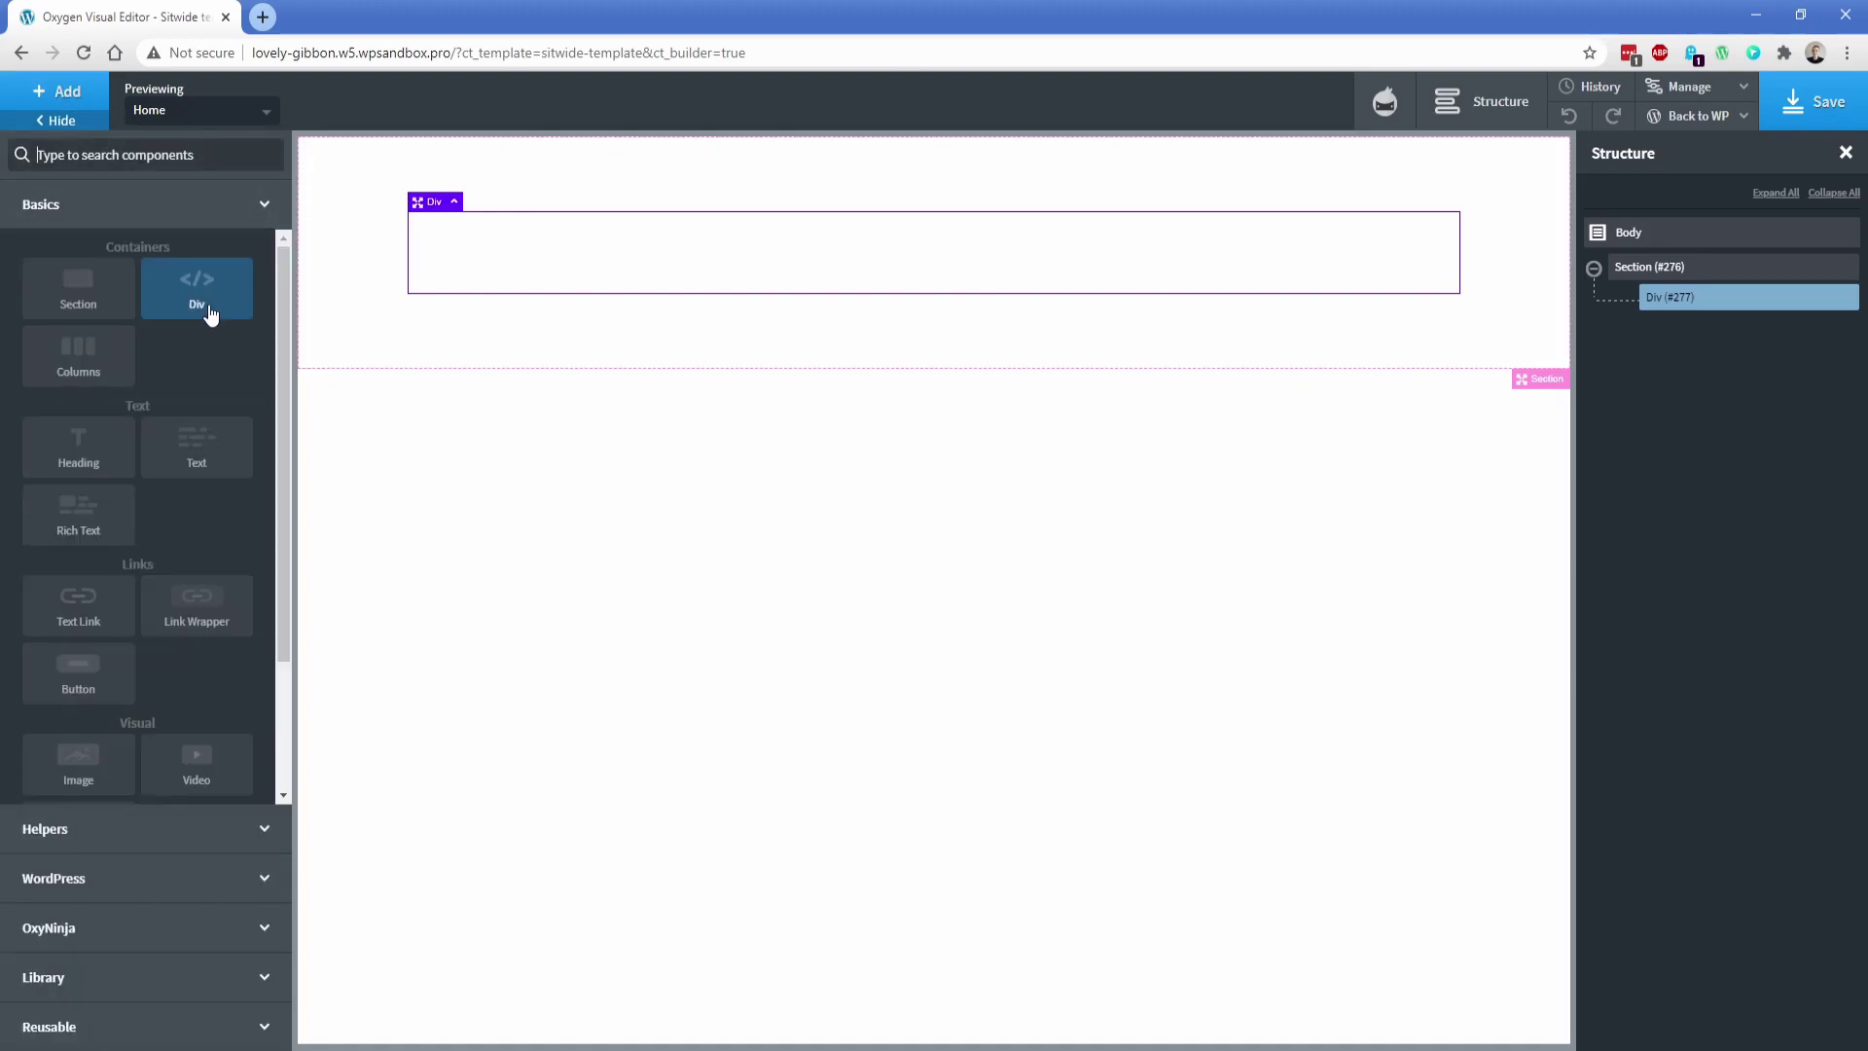
click(207, 308)
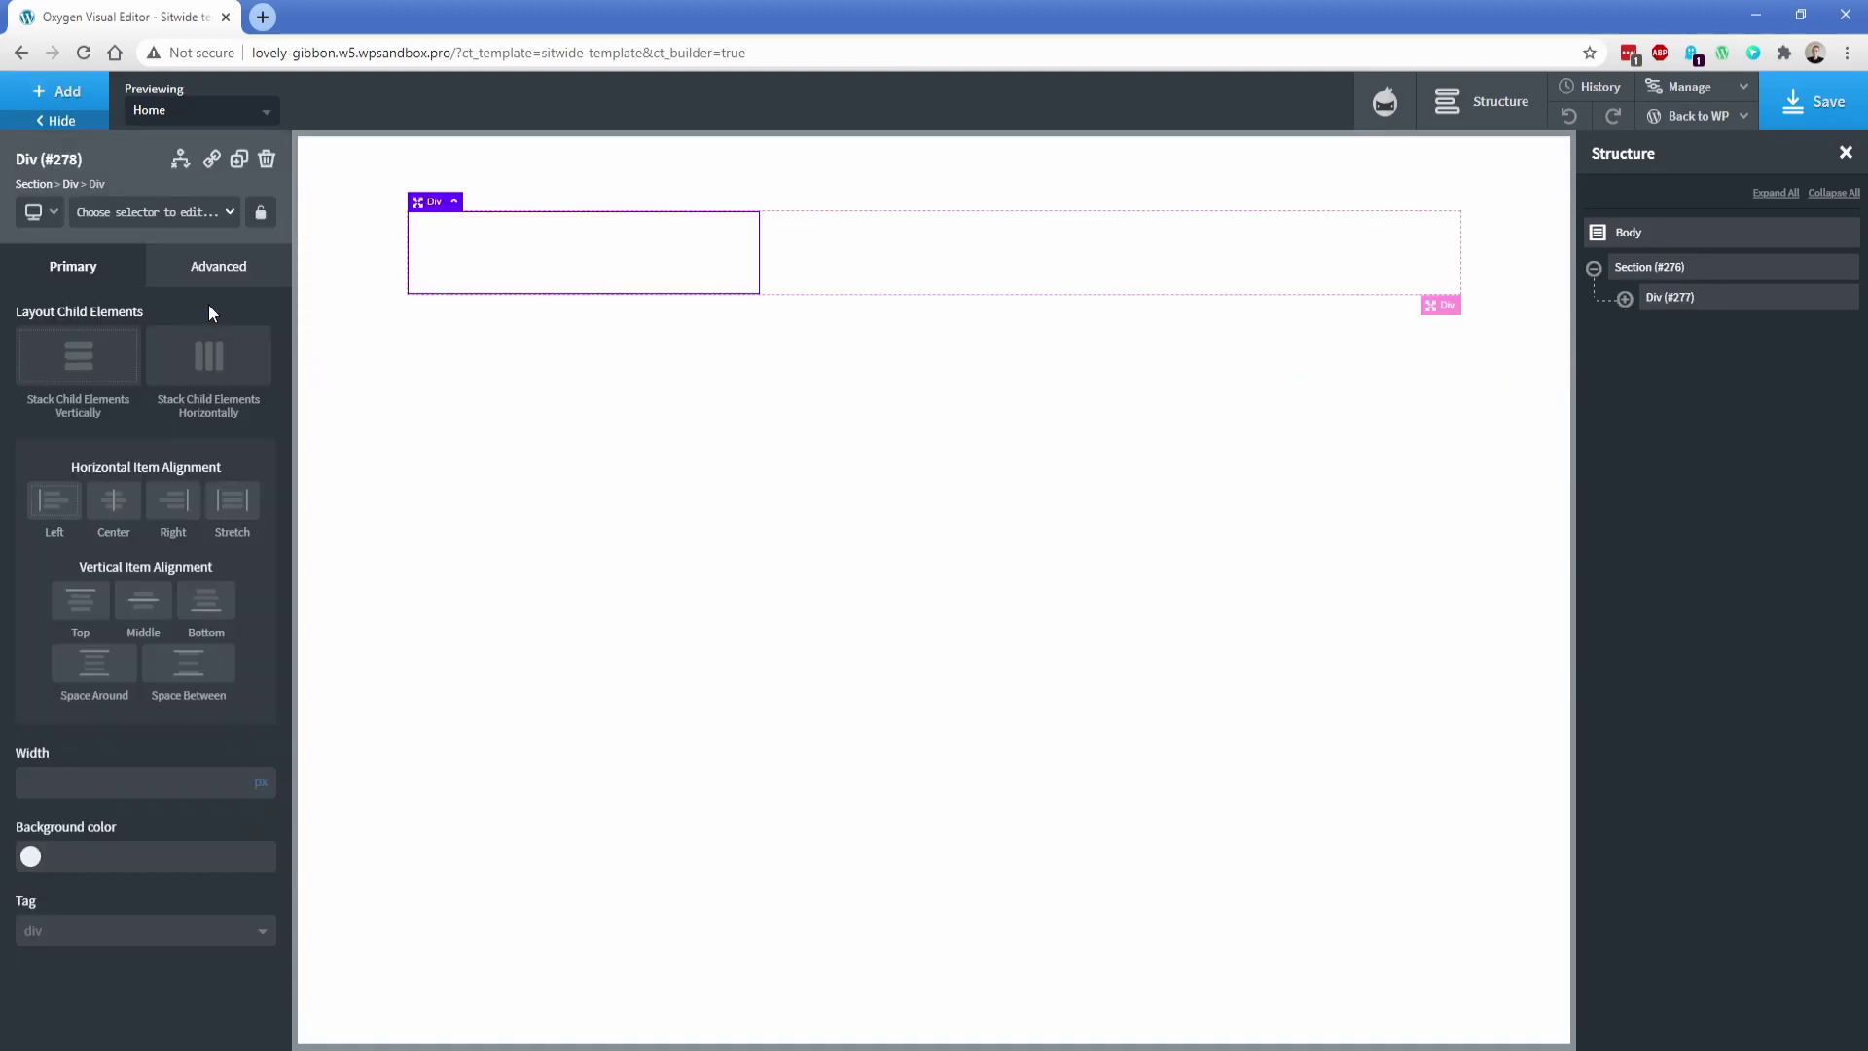
click(135, 218)
text(padding)
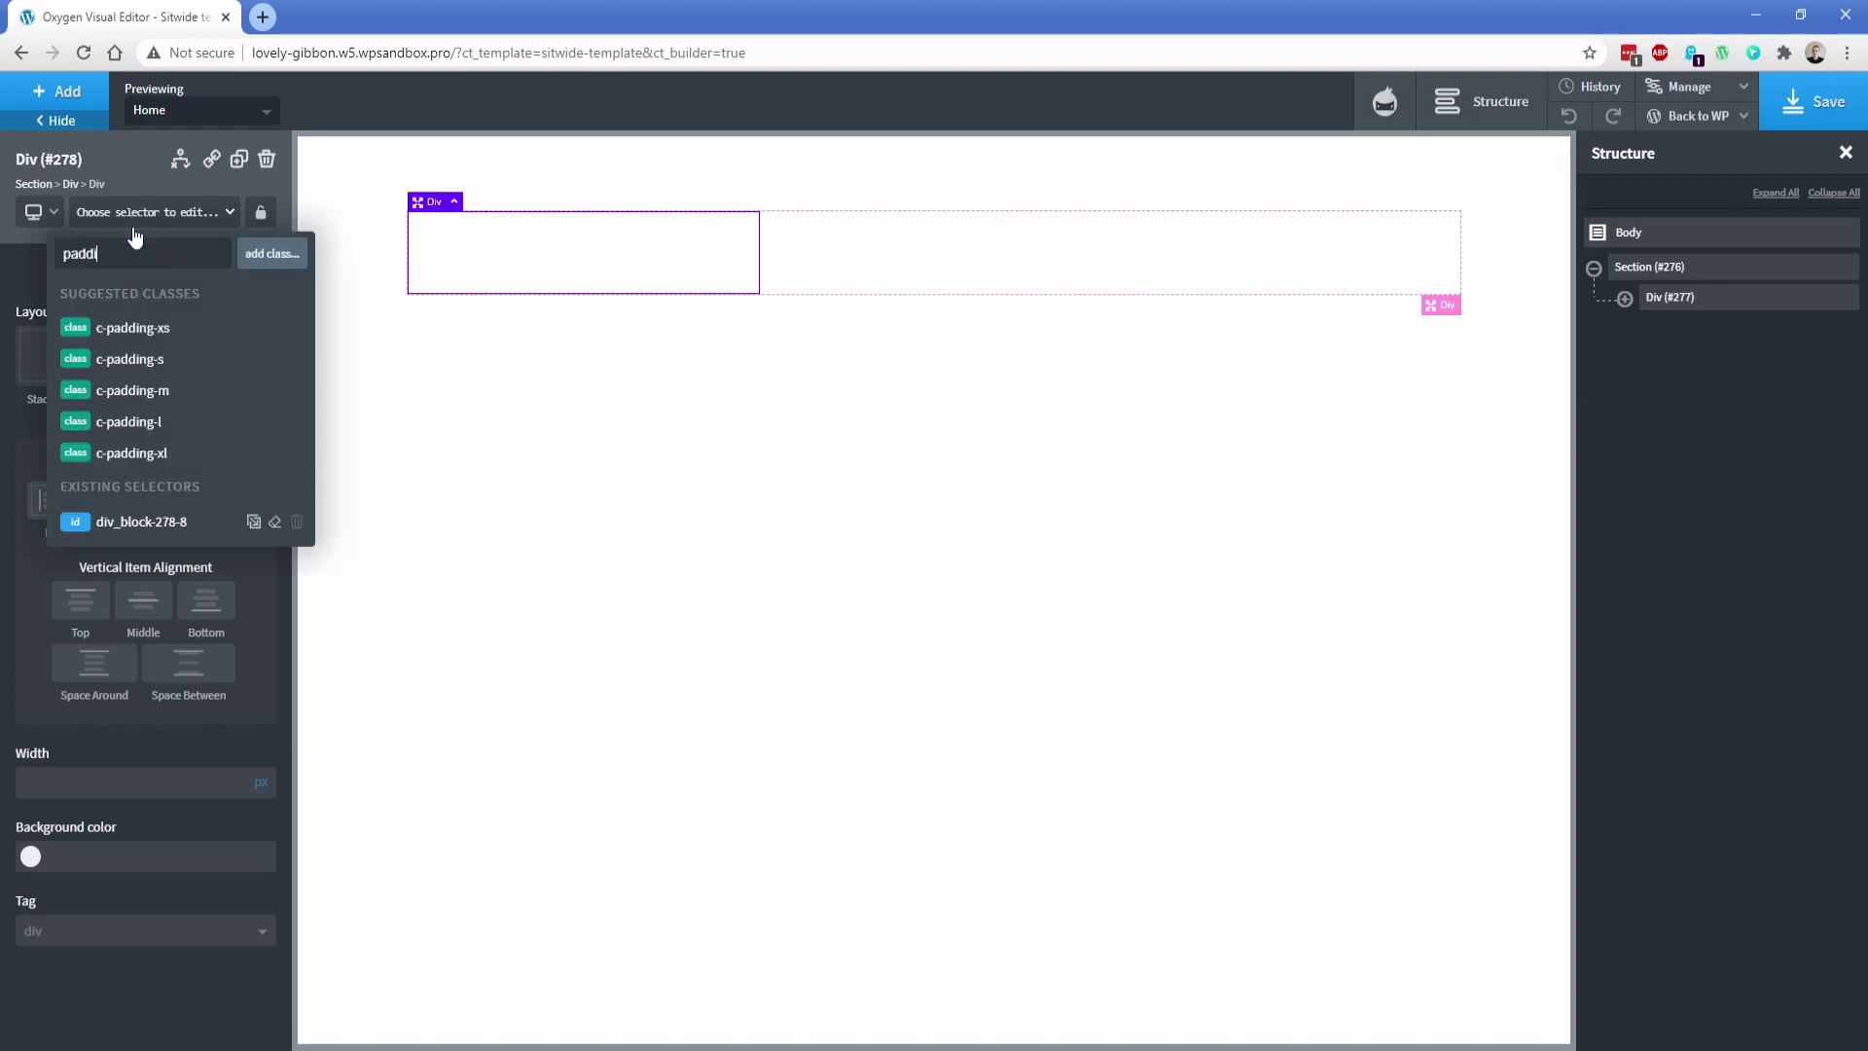
click(146, 360)
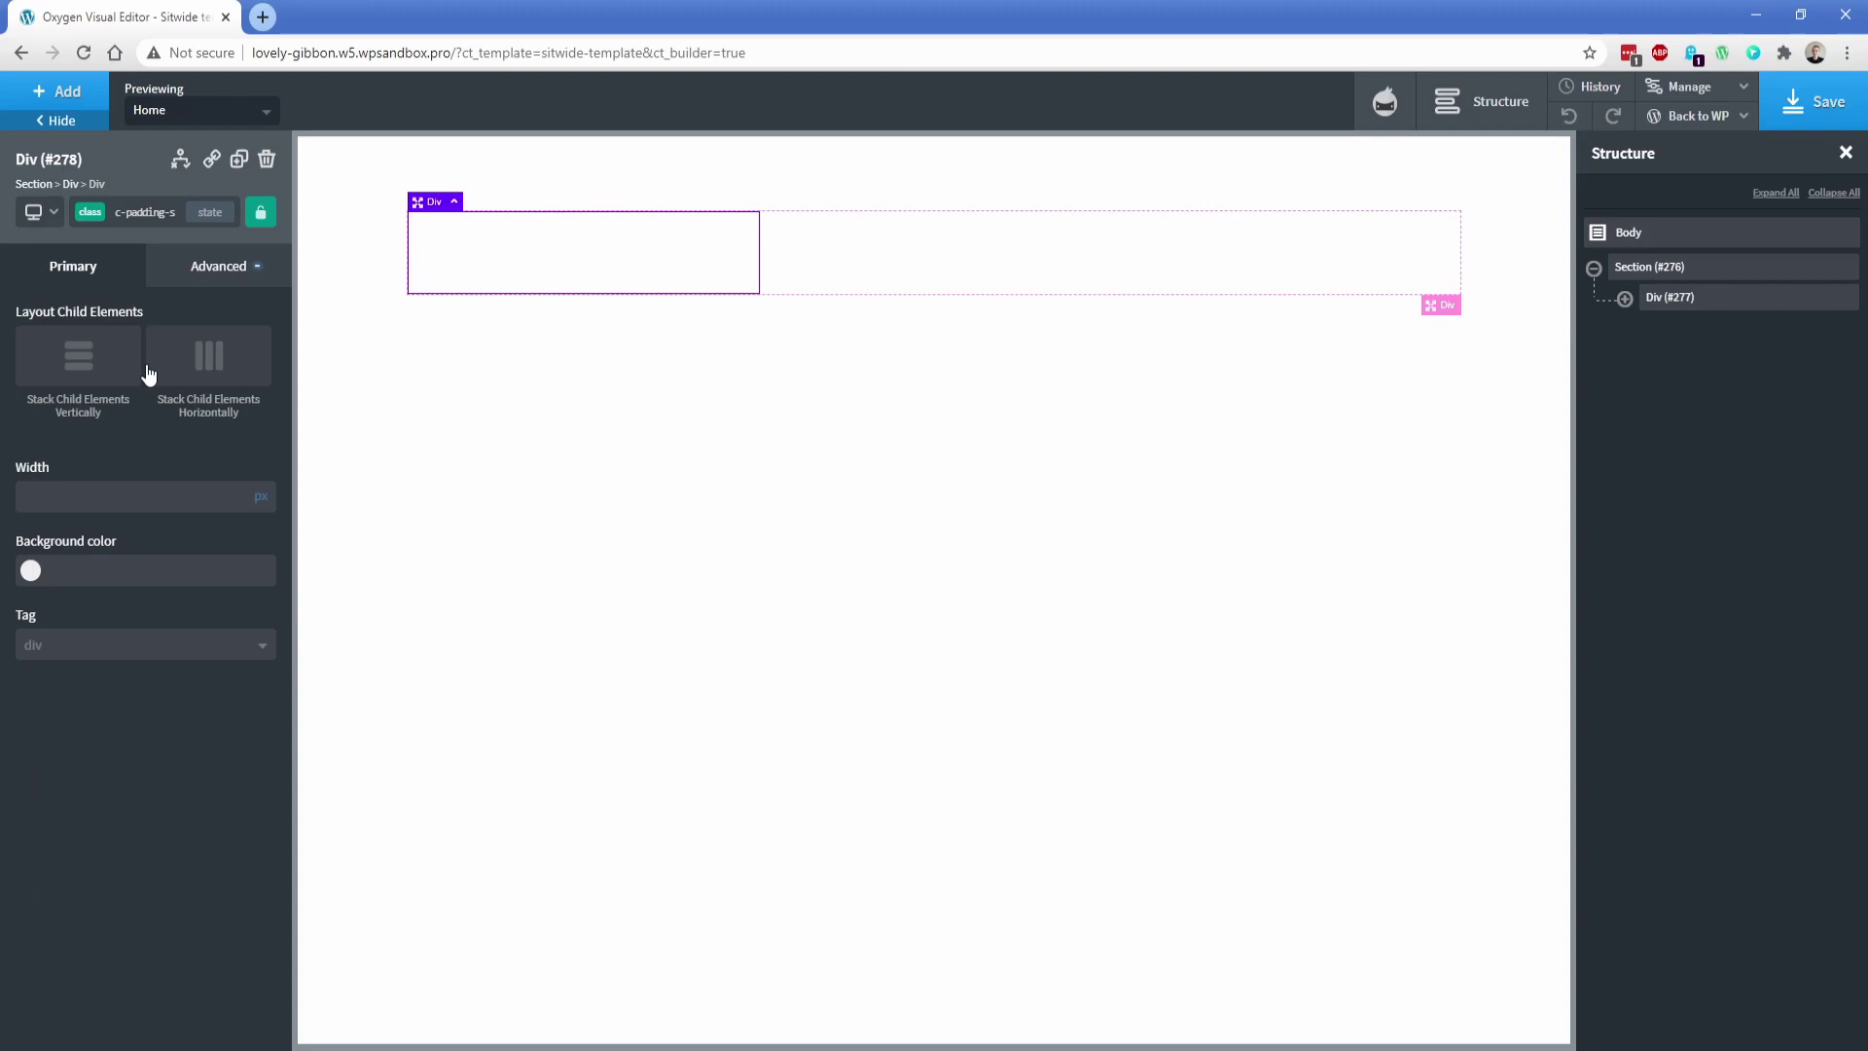
Step: Add the c-shadow and c-left classes to the new child div
click(95, 225)
text(c-)
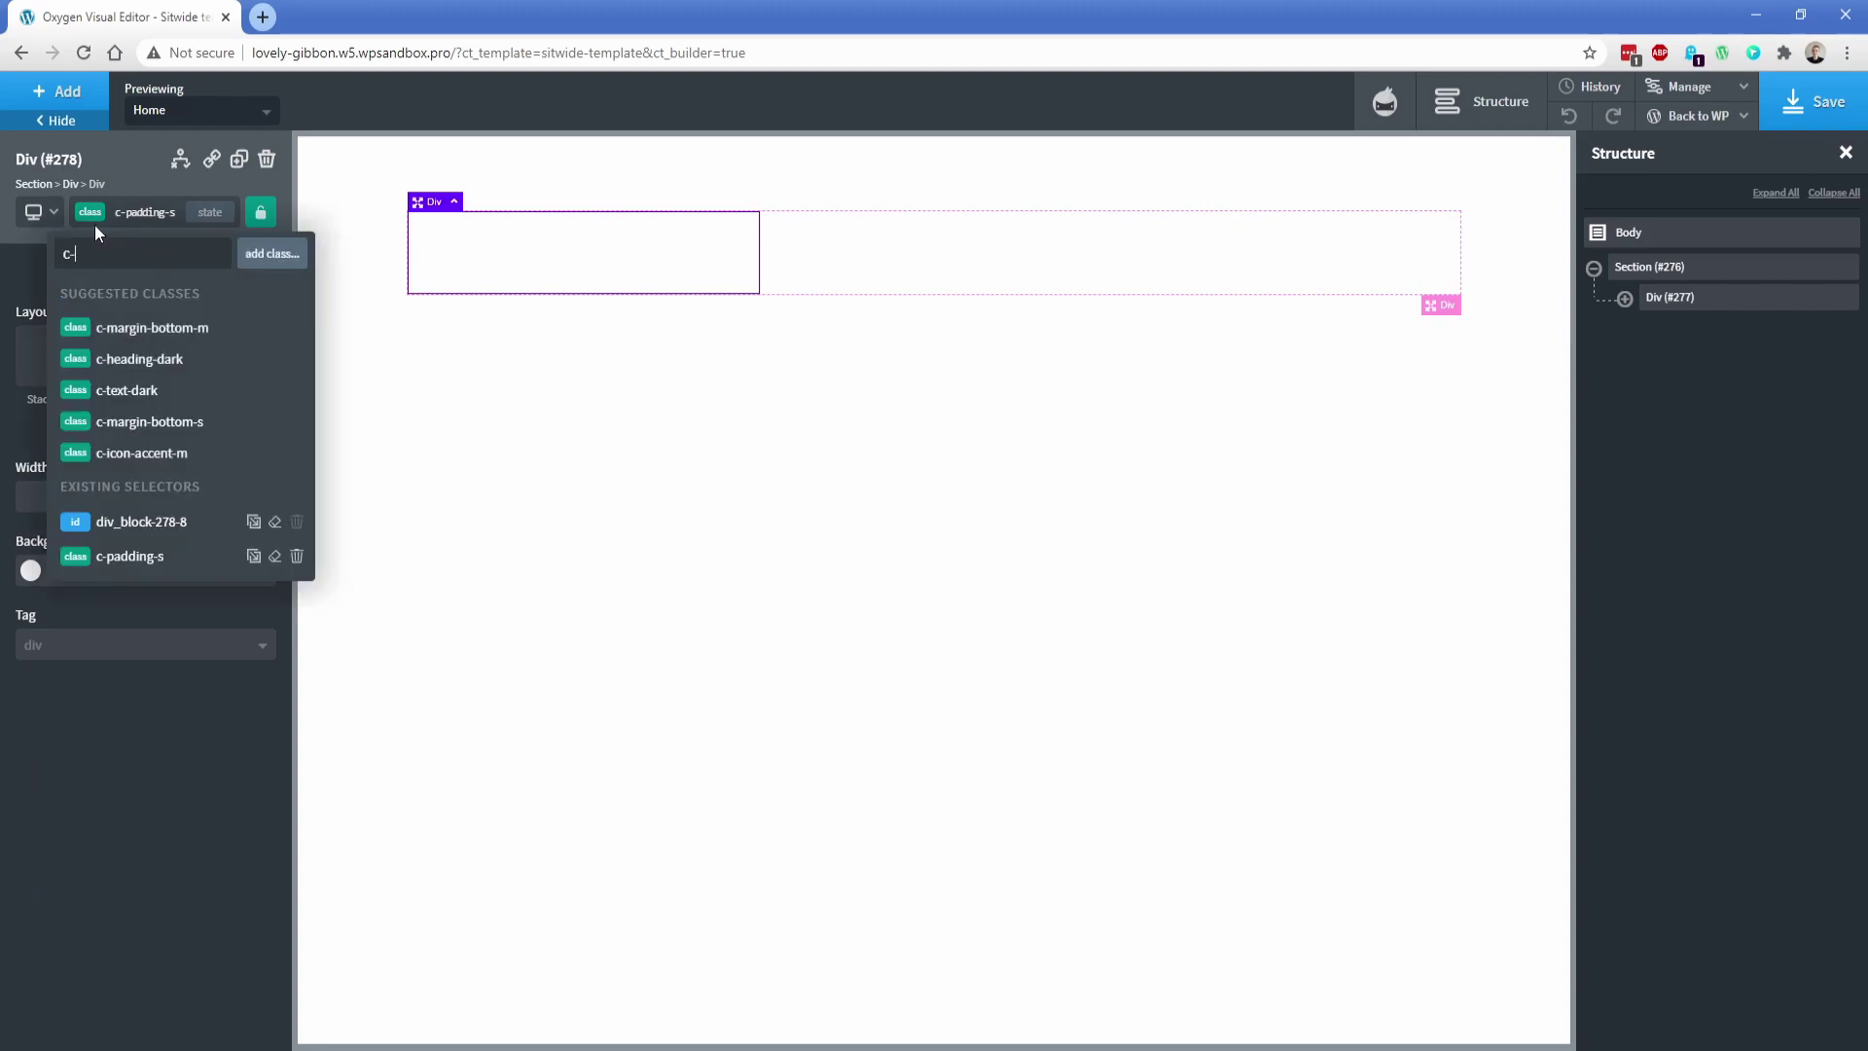
text(shad)
click(121, 346)
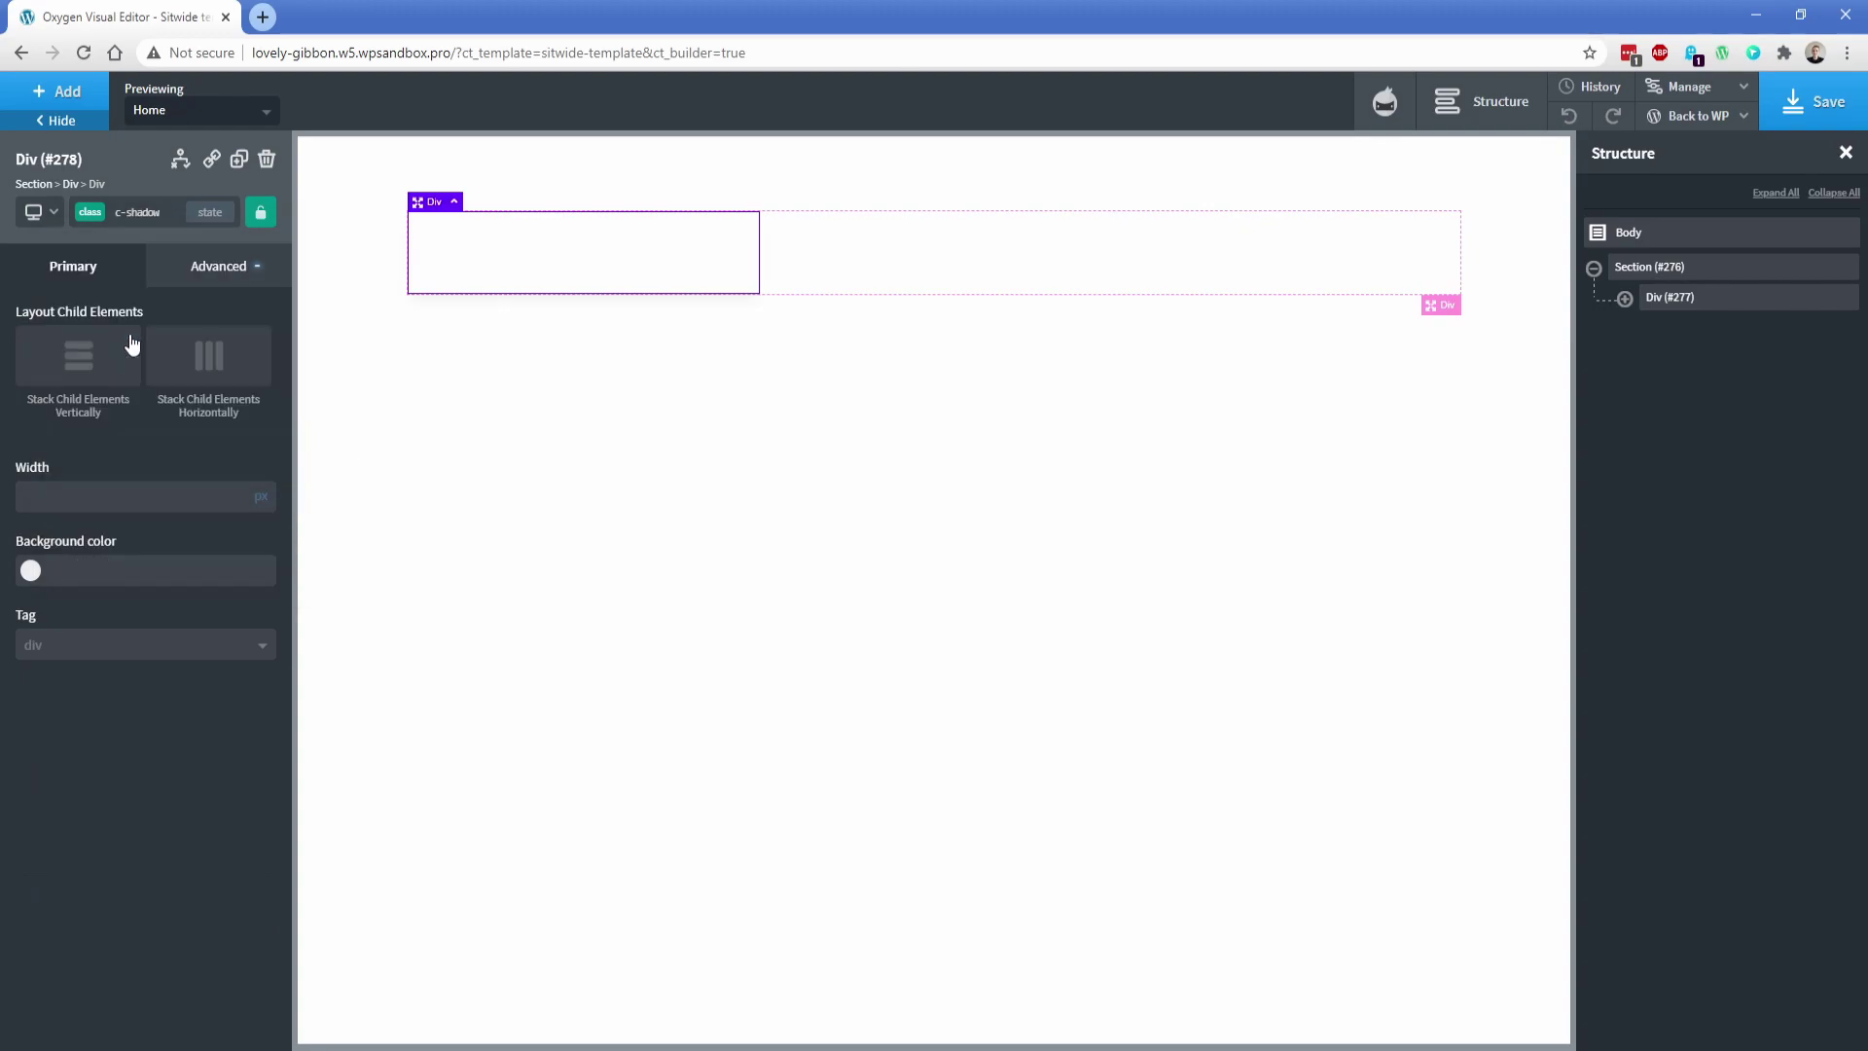
click(93, 222)
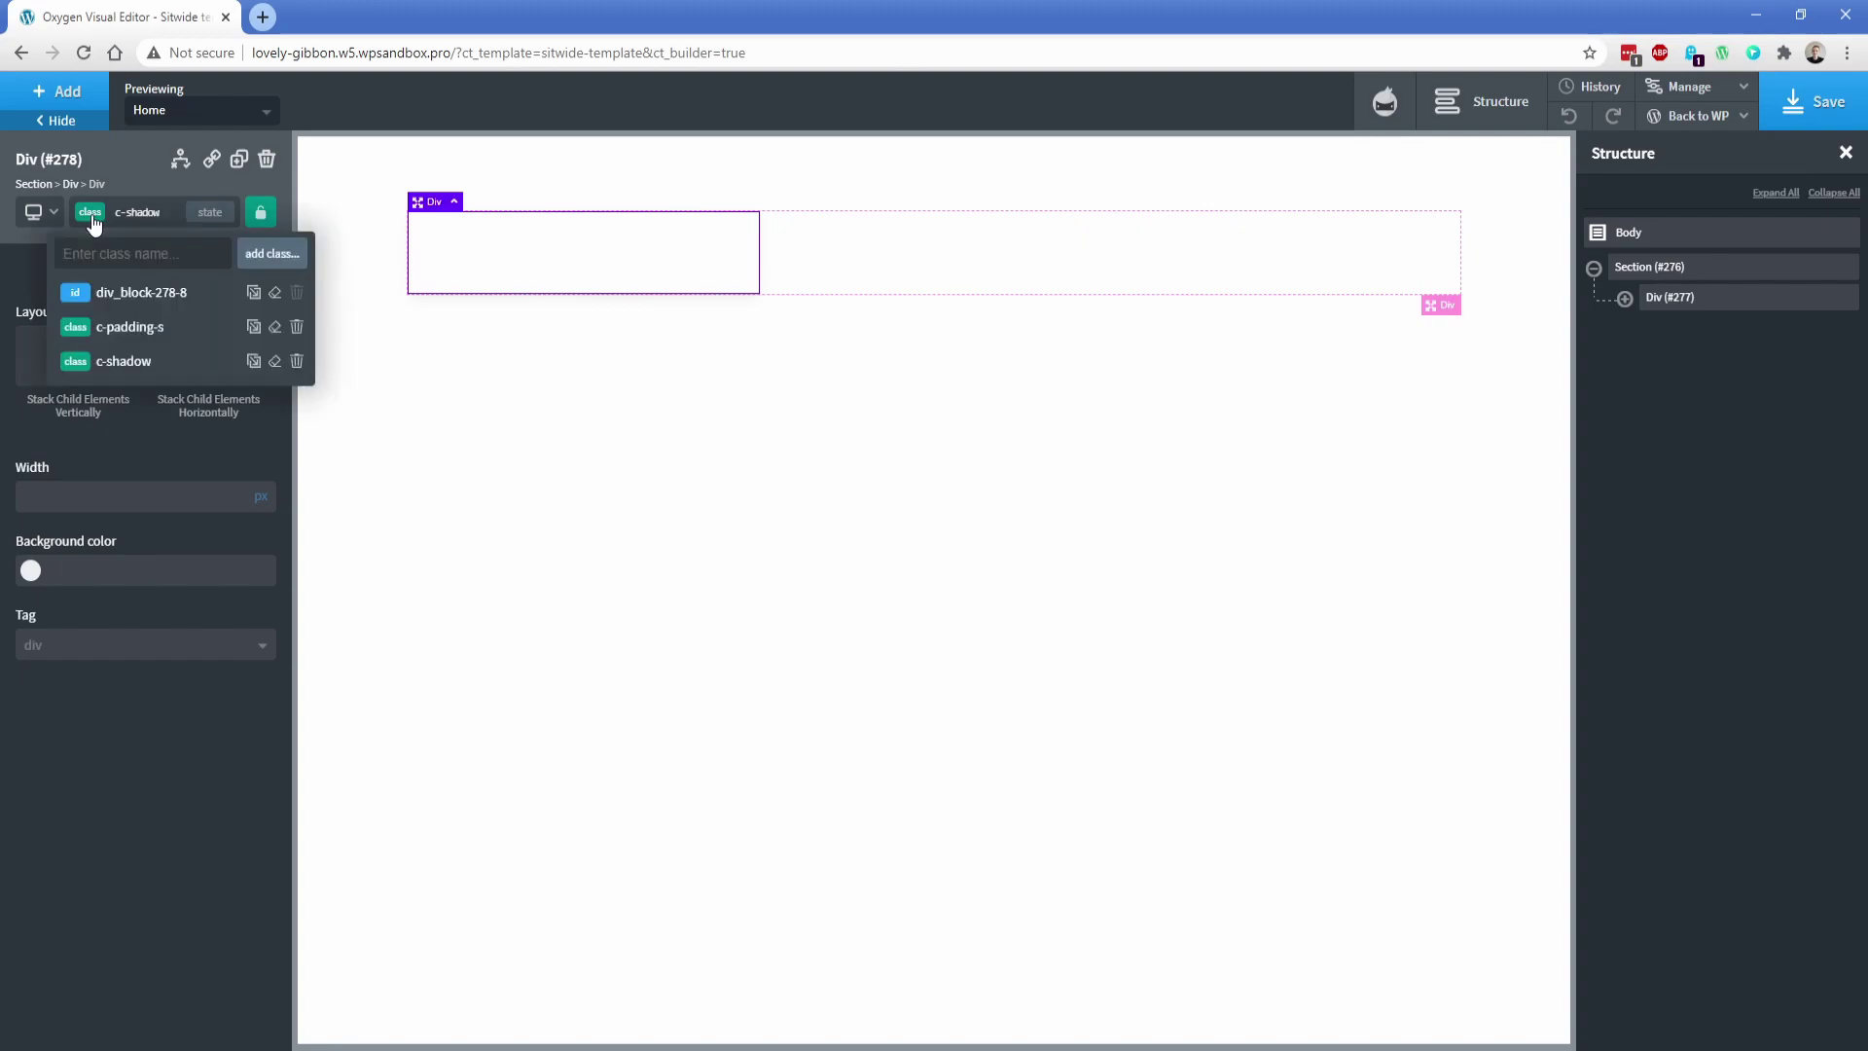
text(c-left)
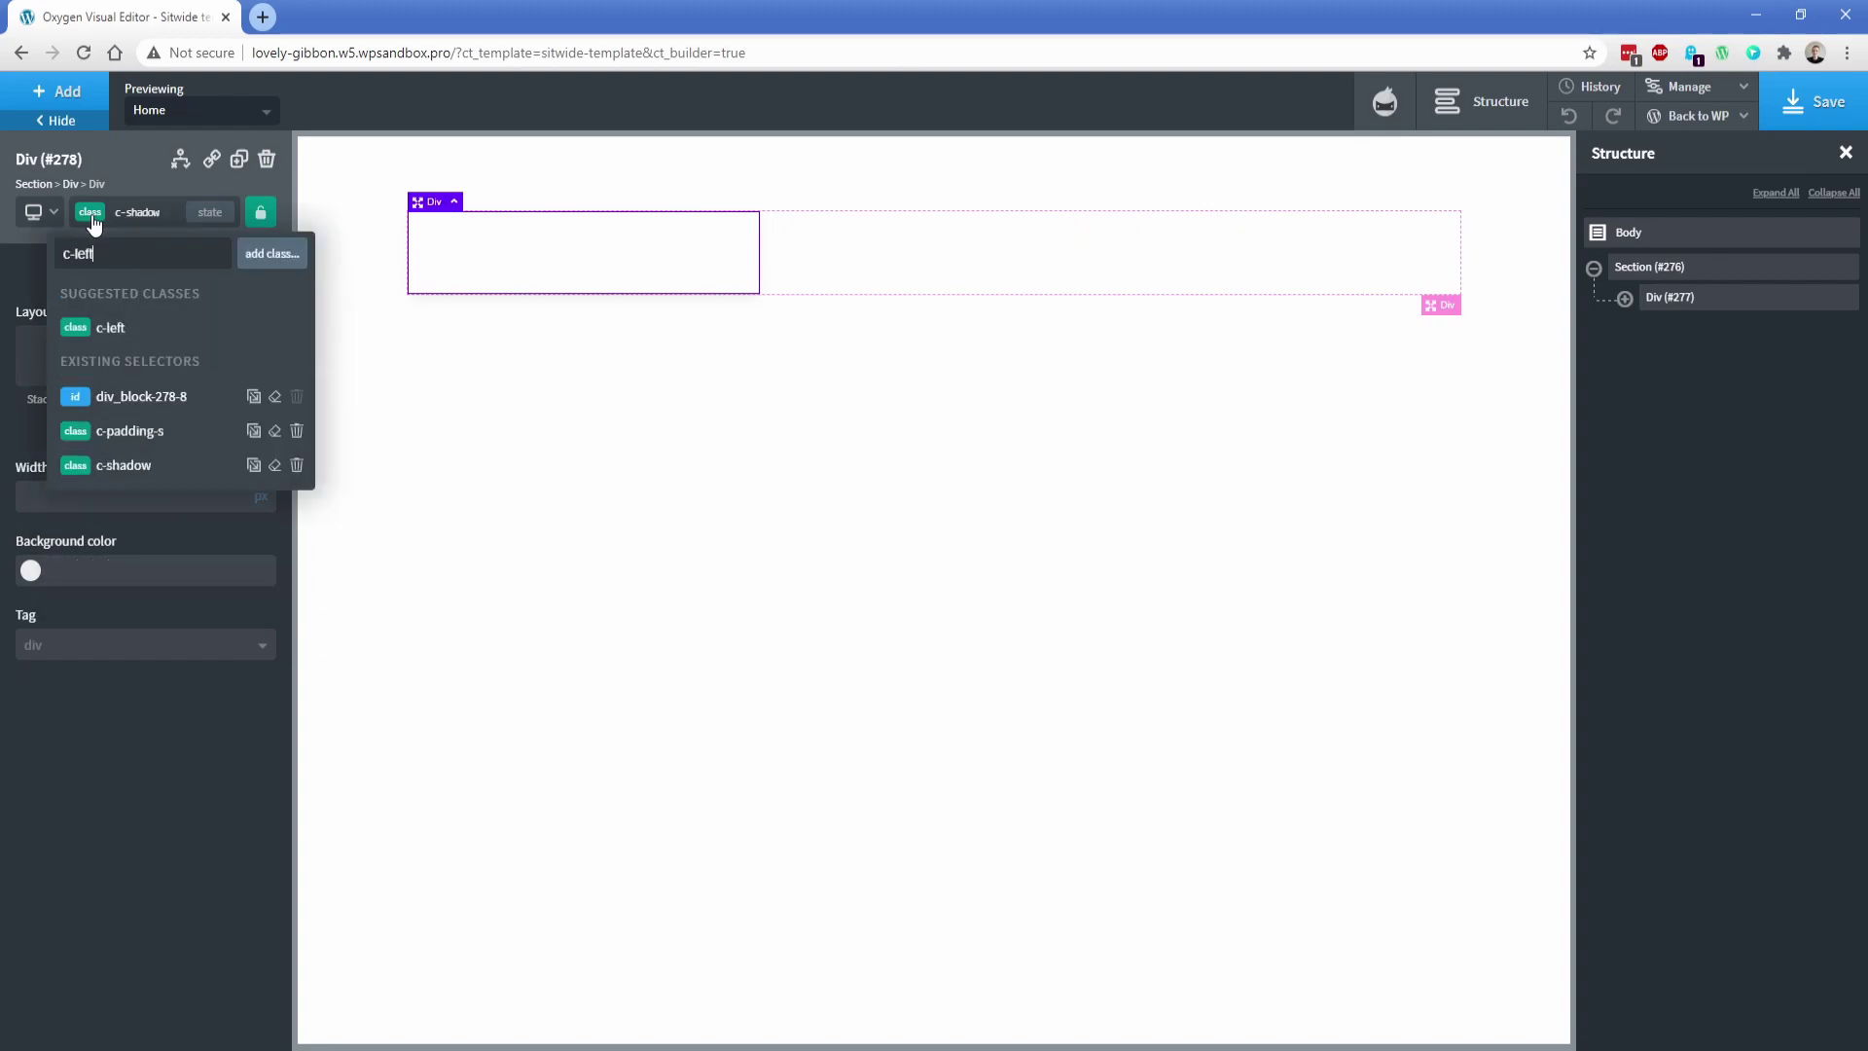
click(135, 329)
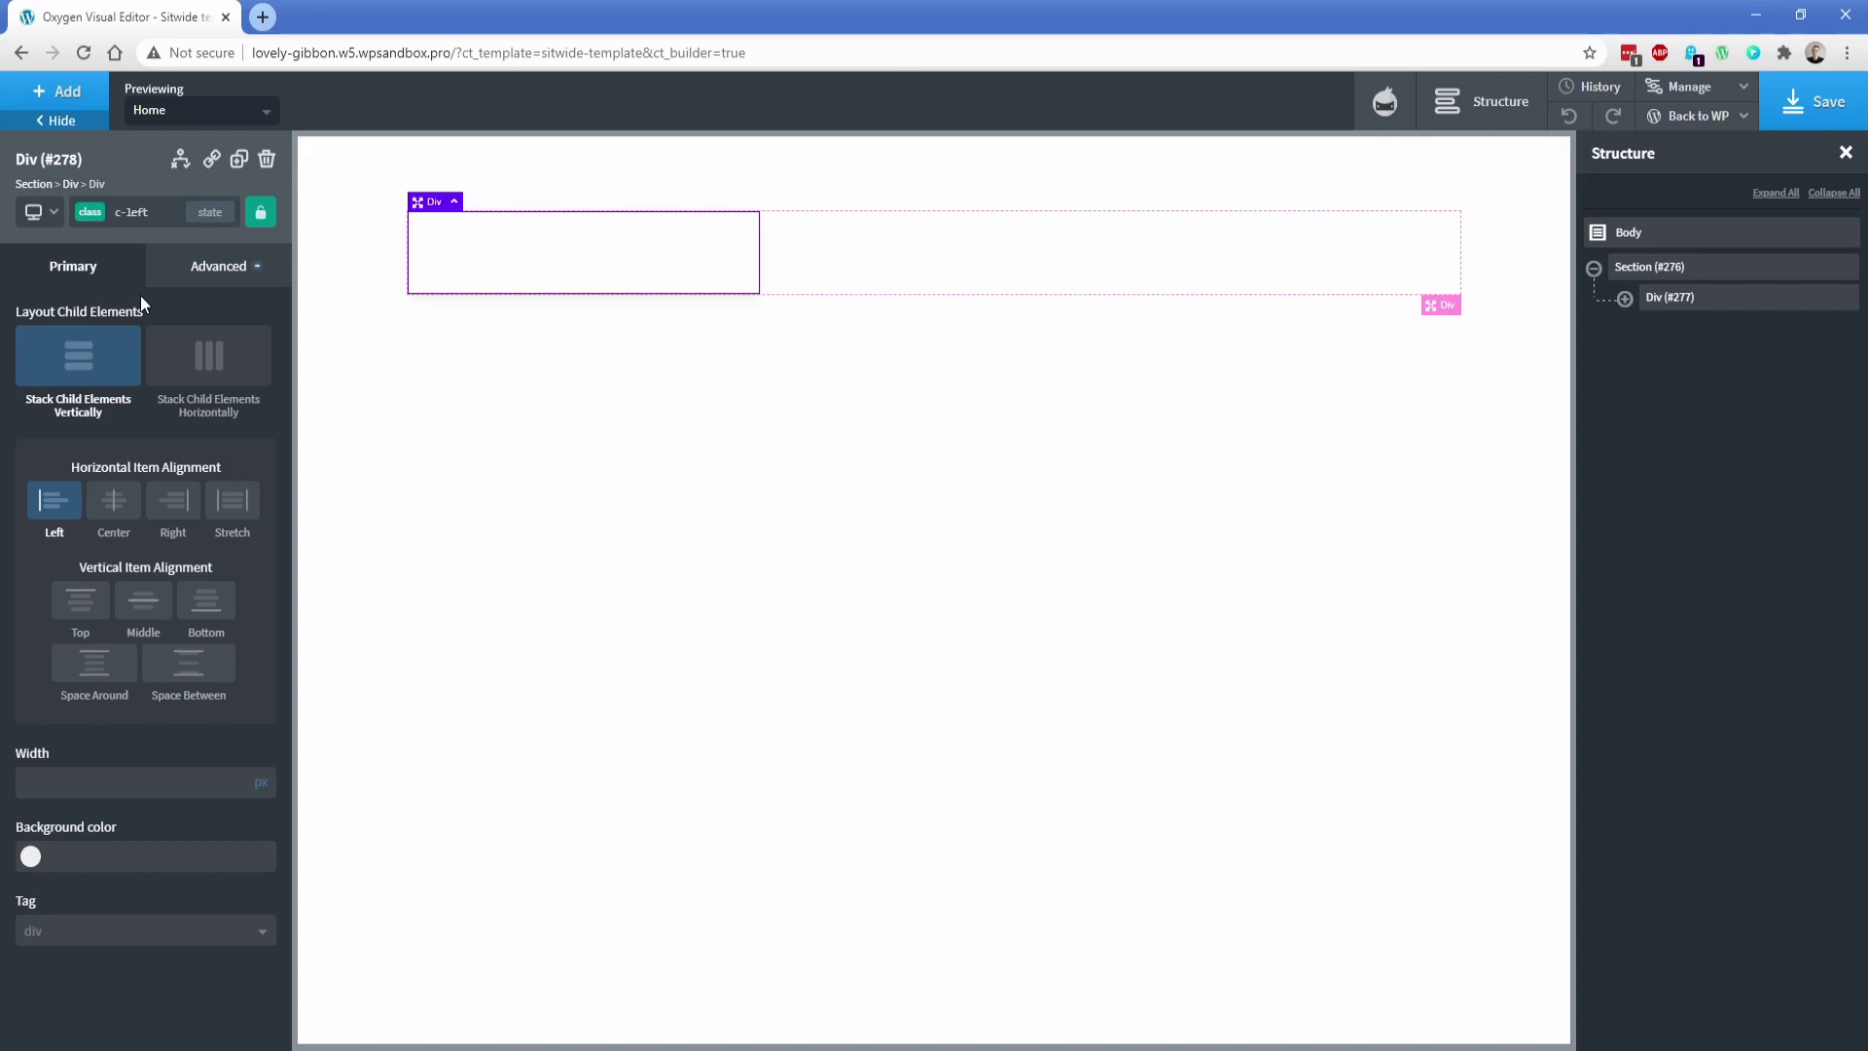
Step: Insert an Image element inside the child div
click(78, 97)
text(im)
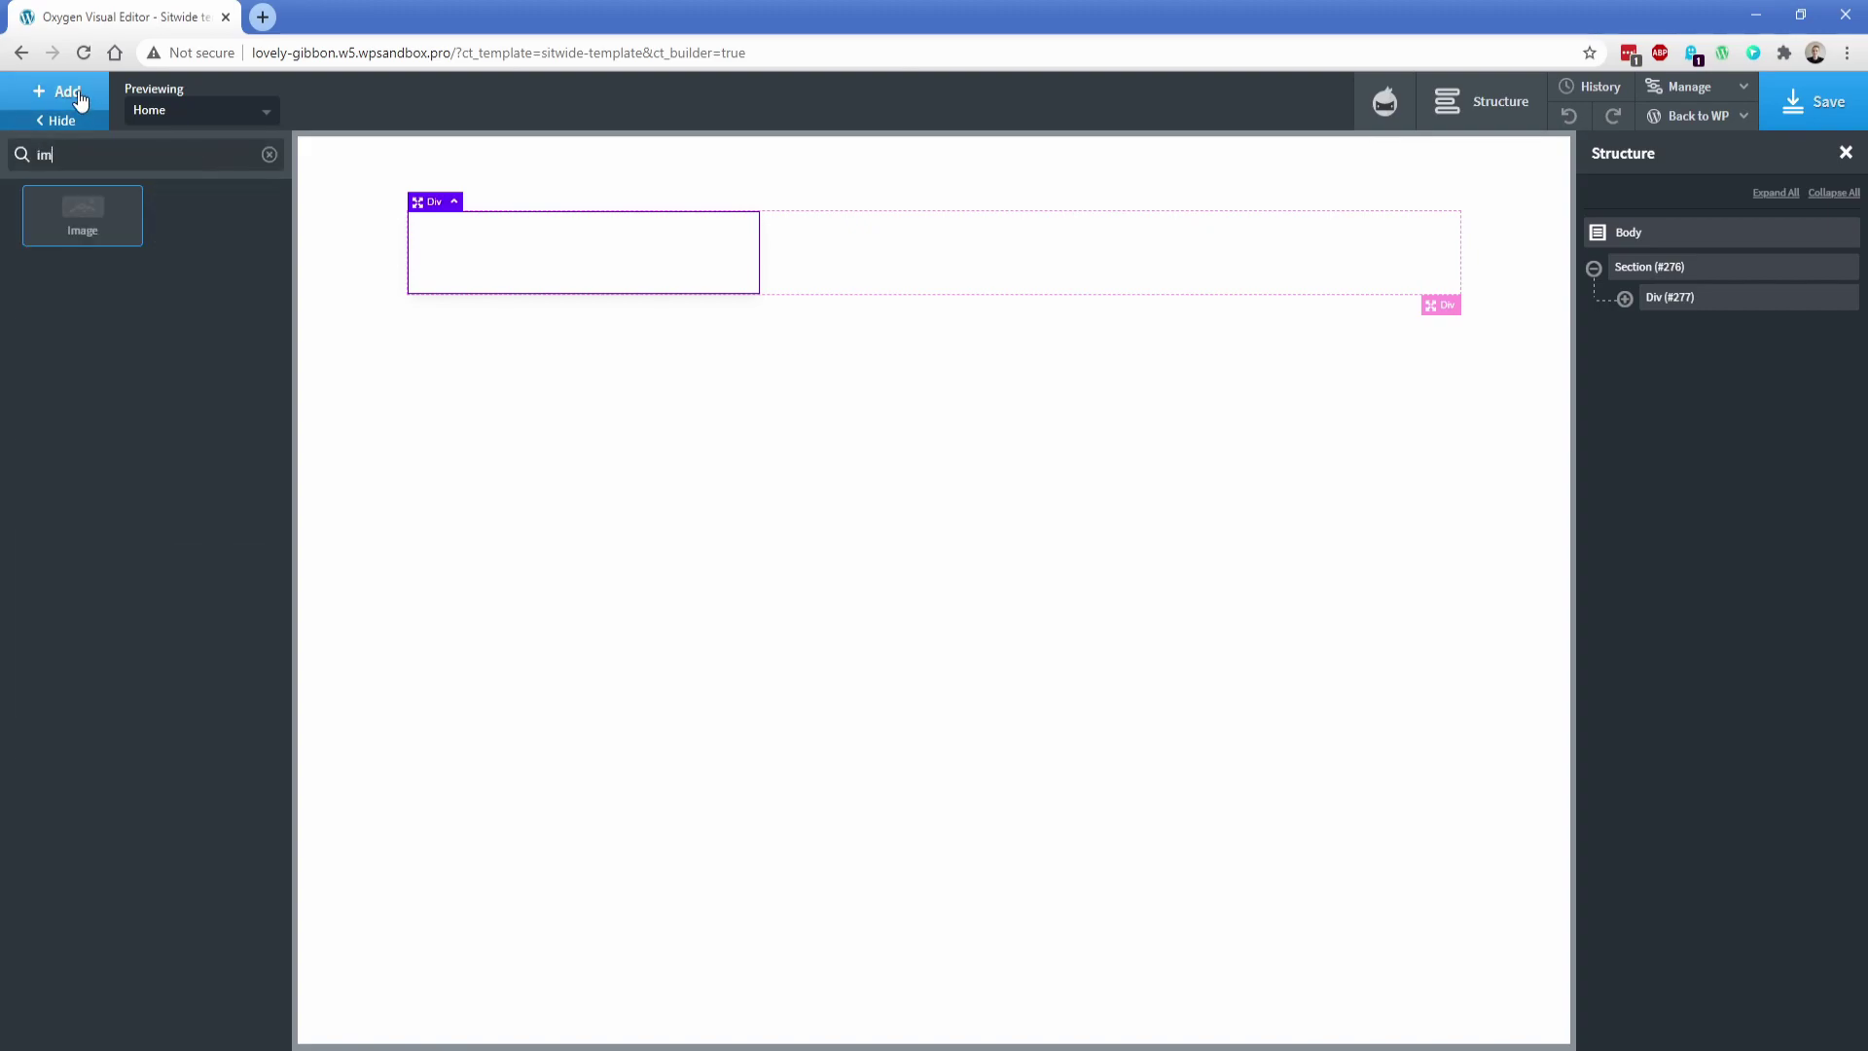
click(83, 215)
Step: Duplicate the child div with its image twice to fill the three-column row
click(835, 335)
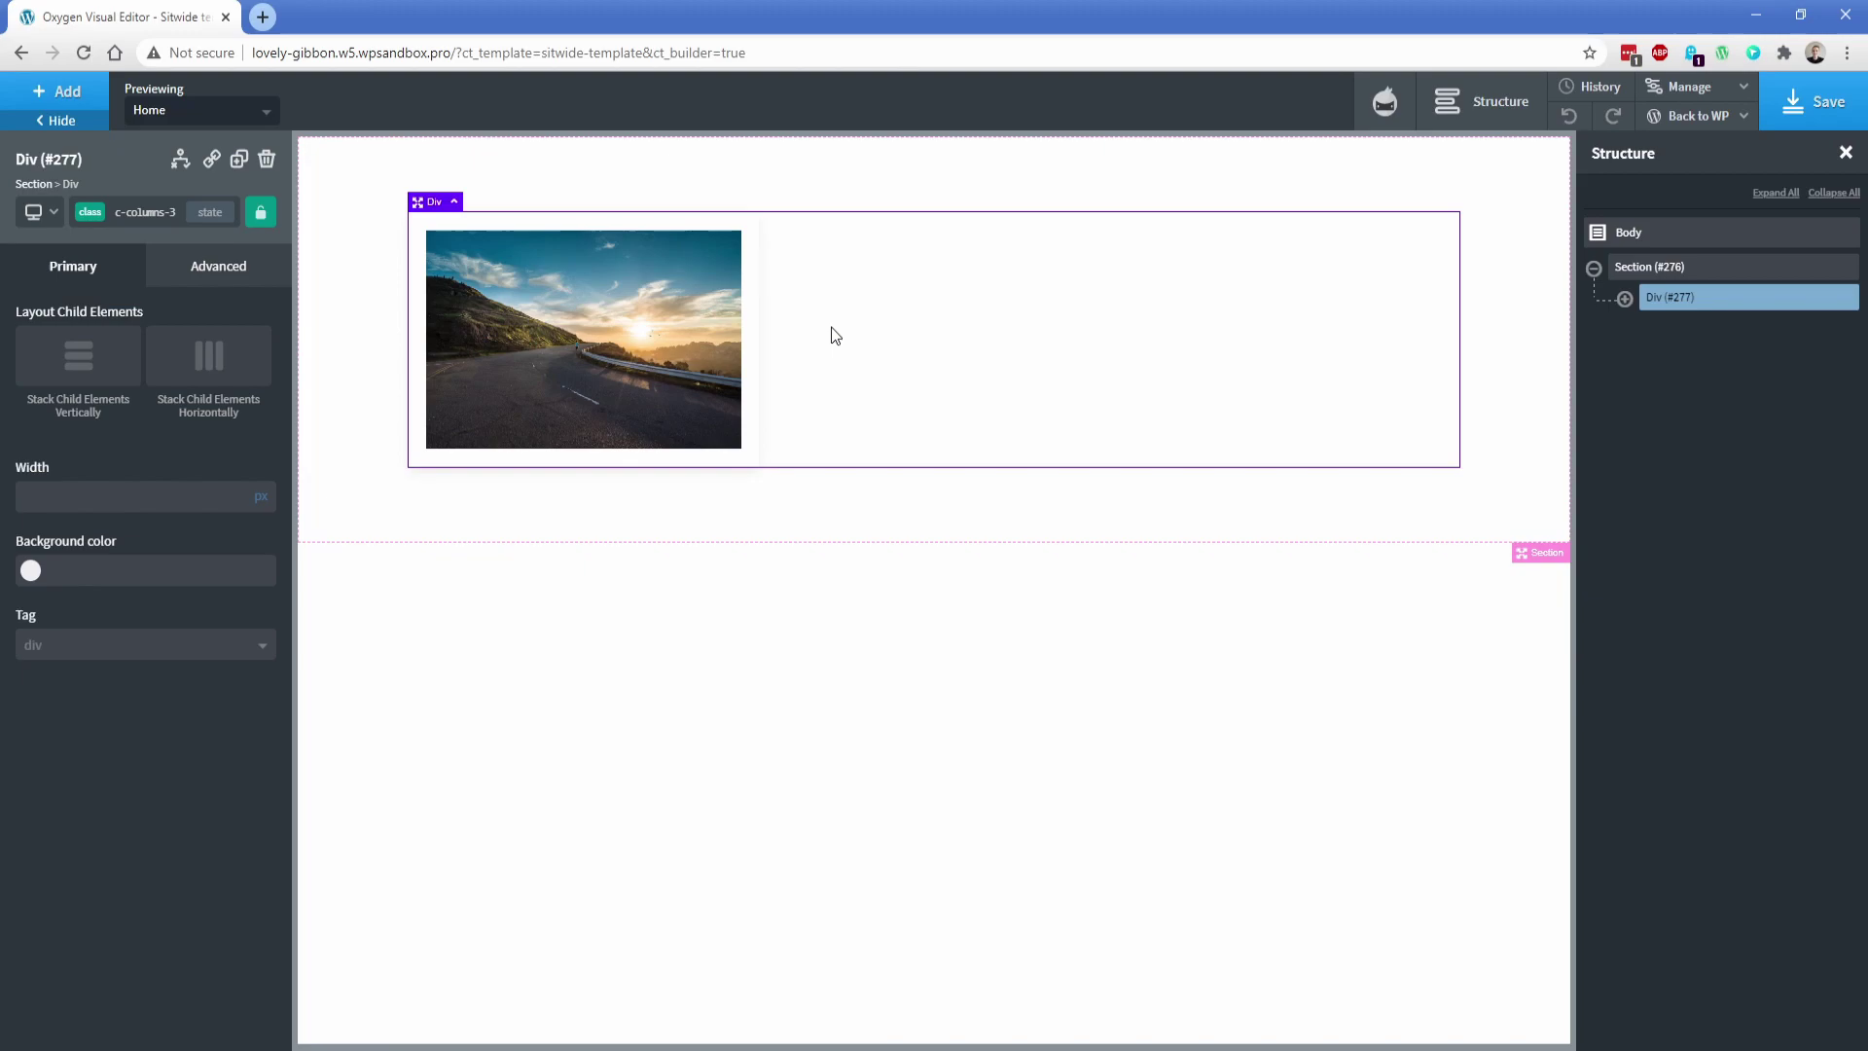
click(1624, 297)
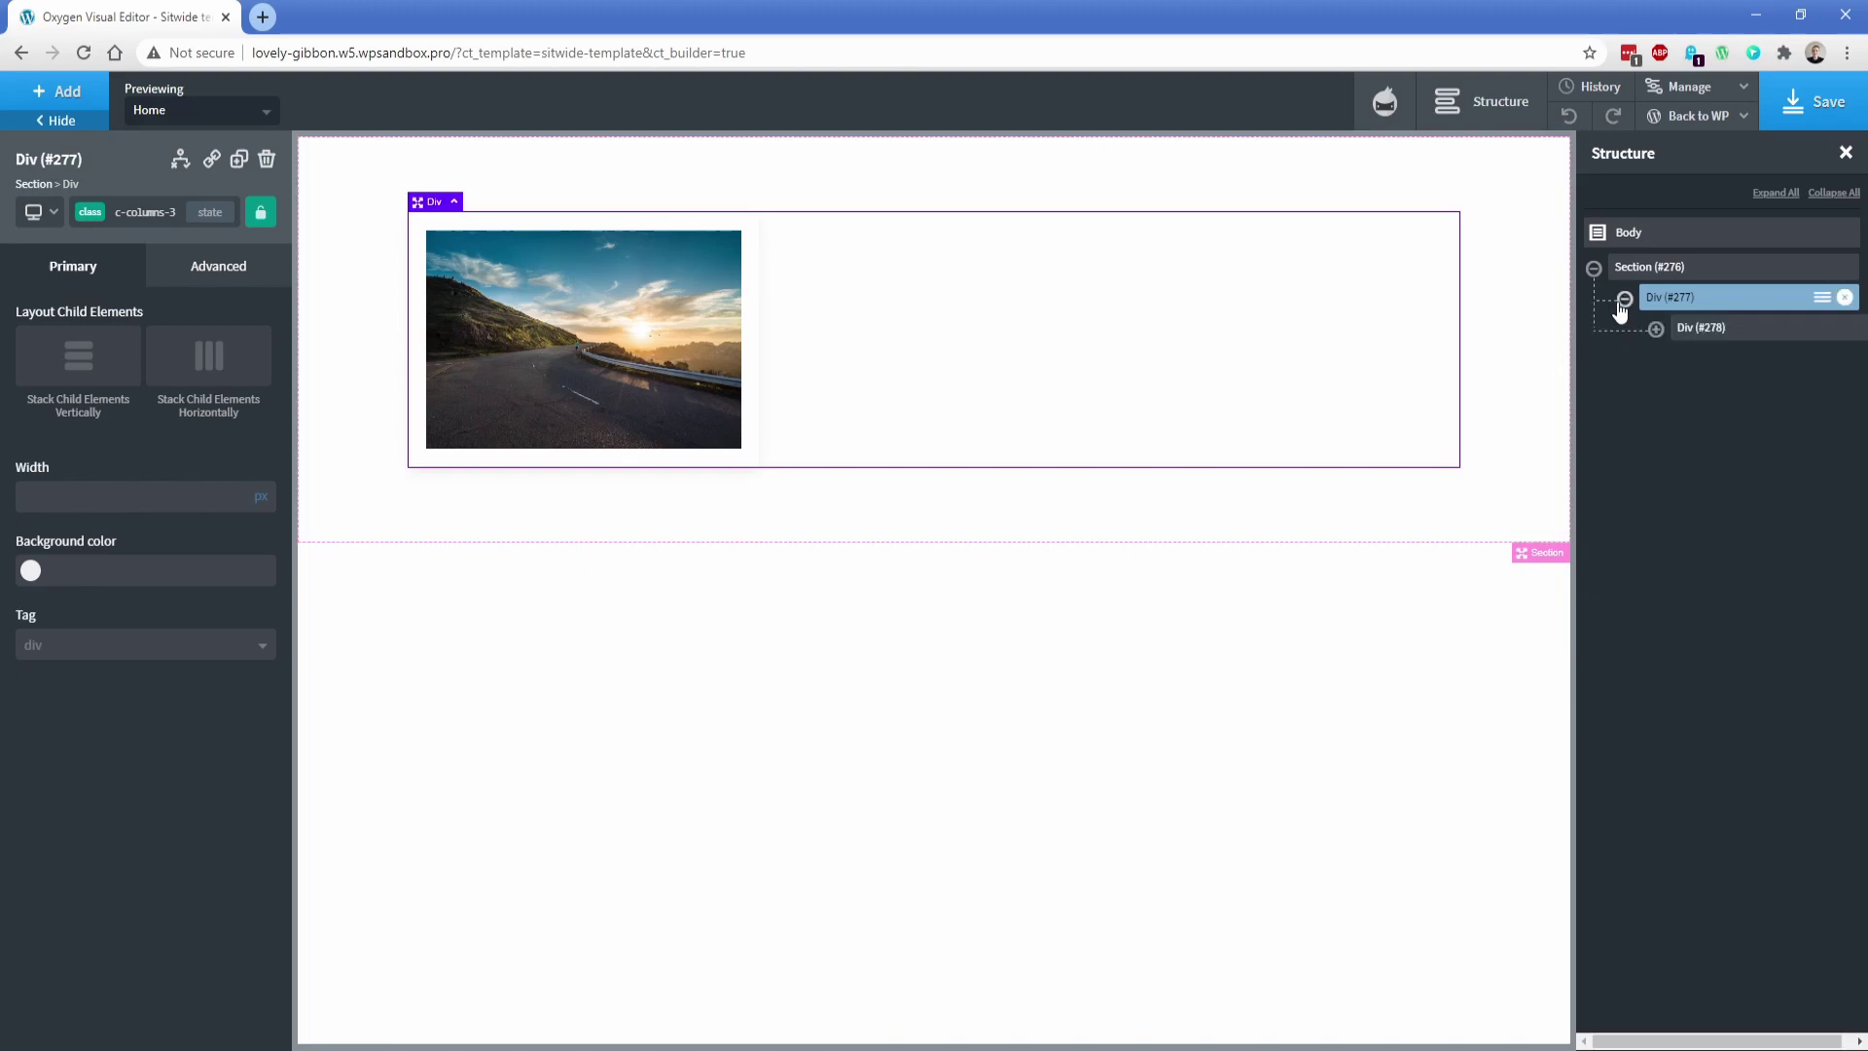
click(1687, 331)
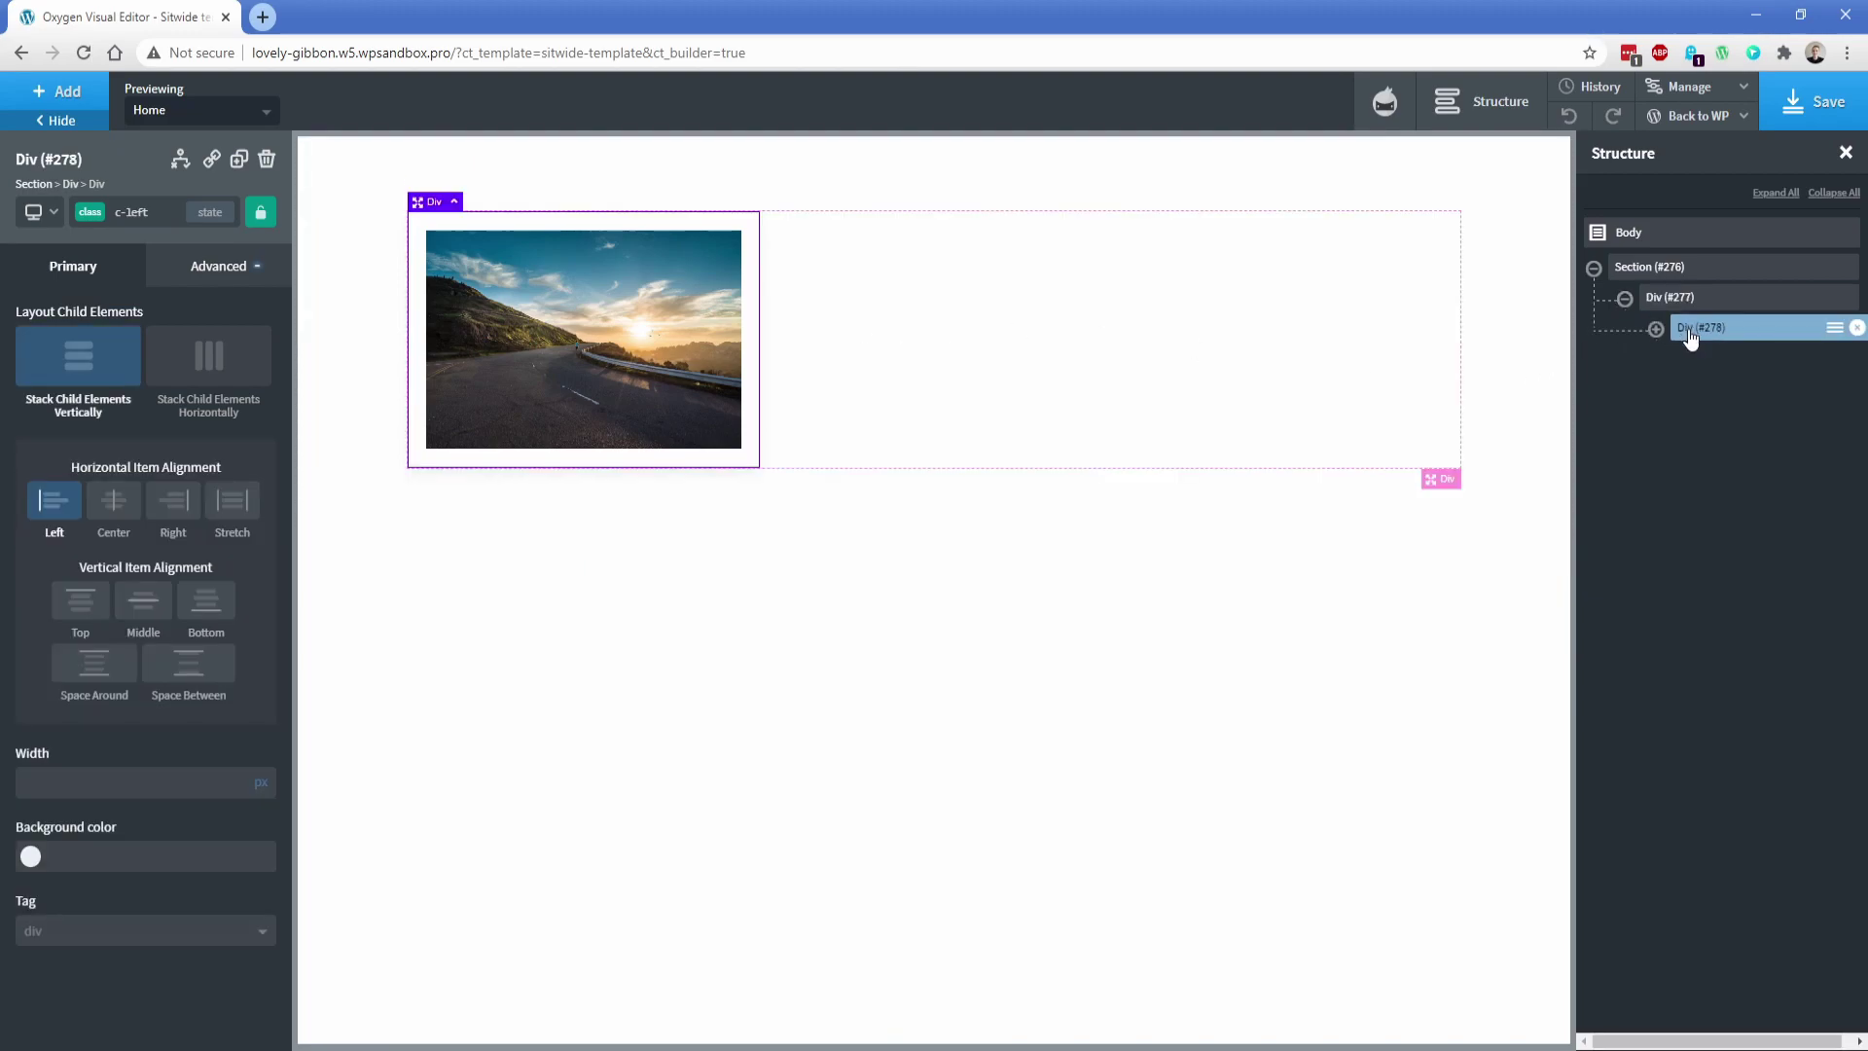
click(238, 159)
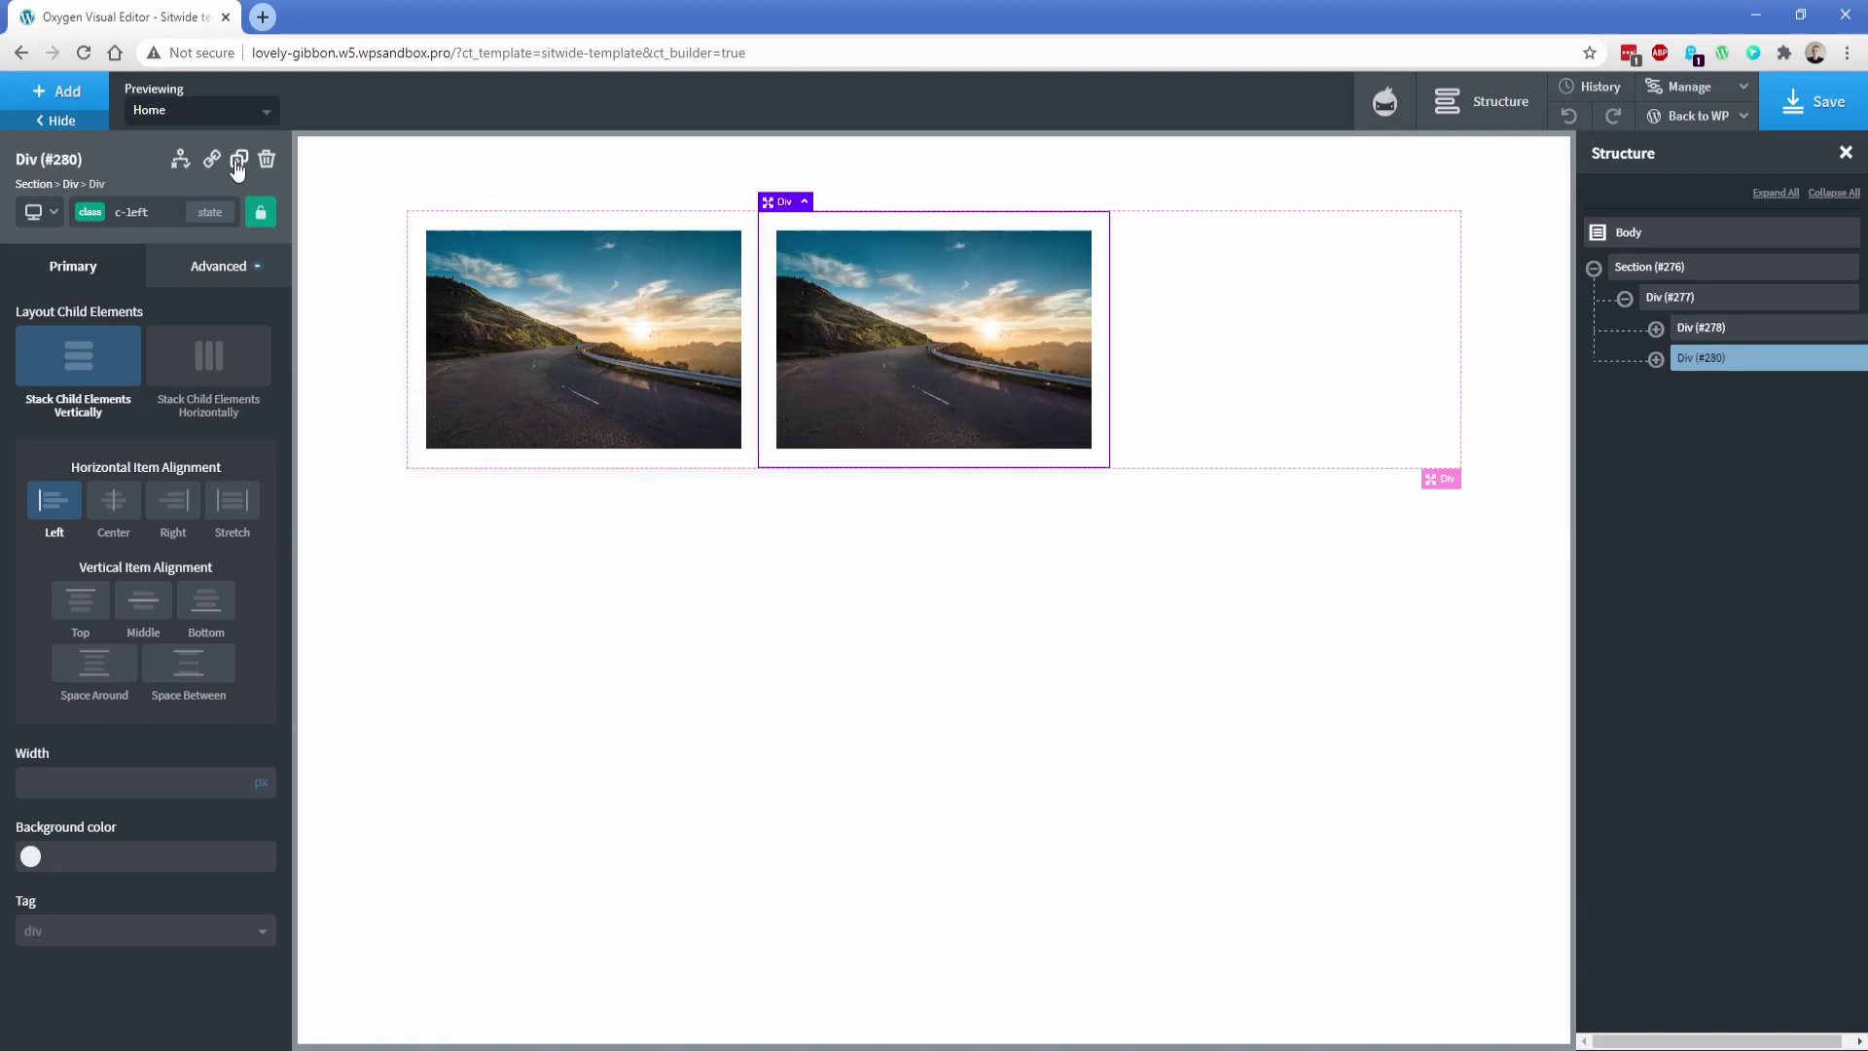
click(239, 160)
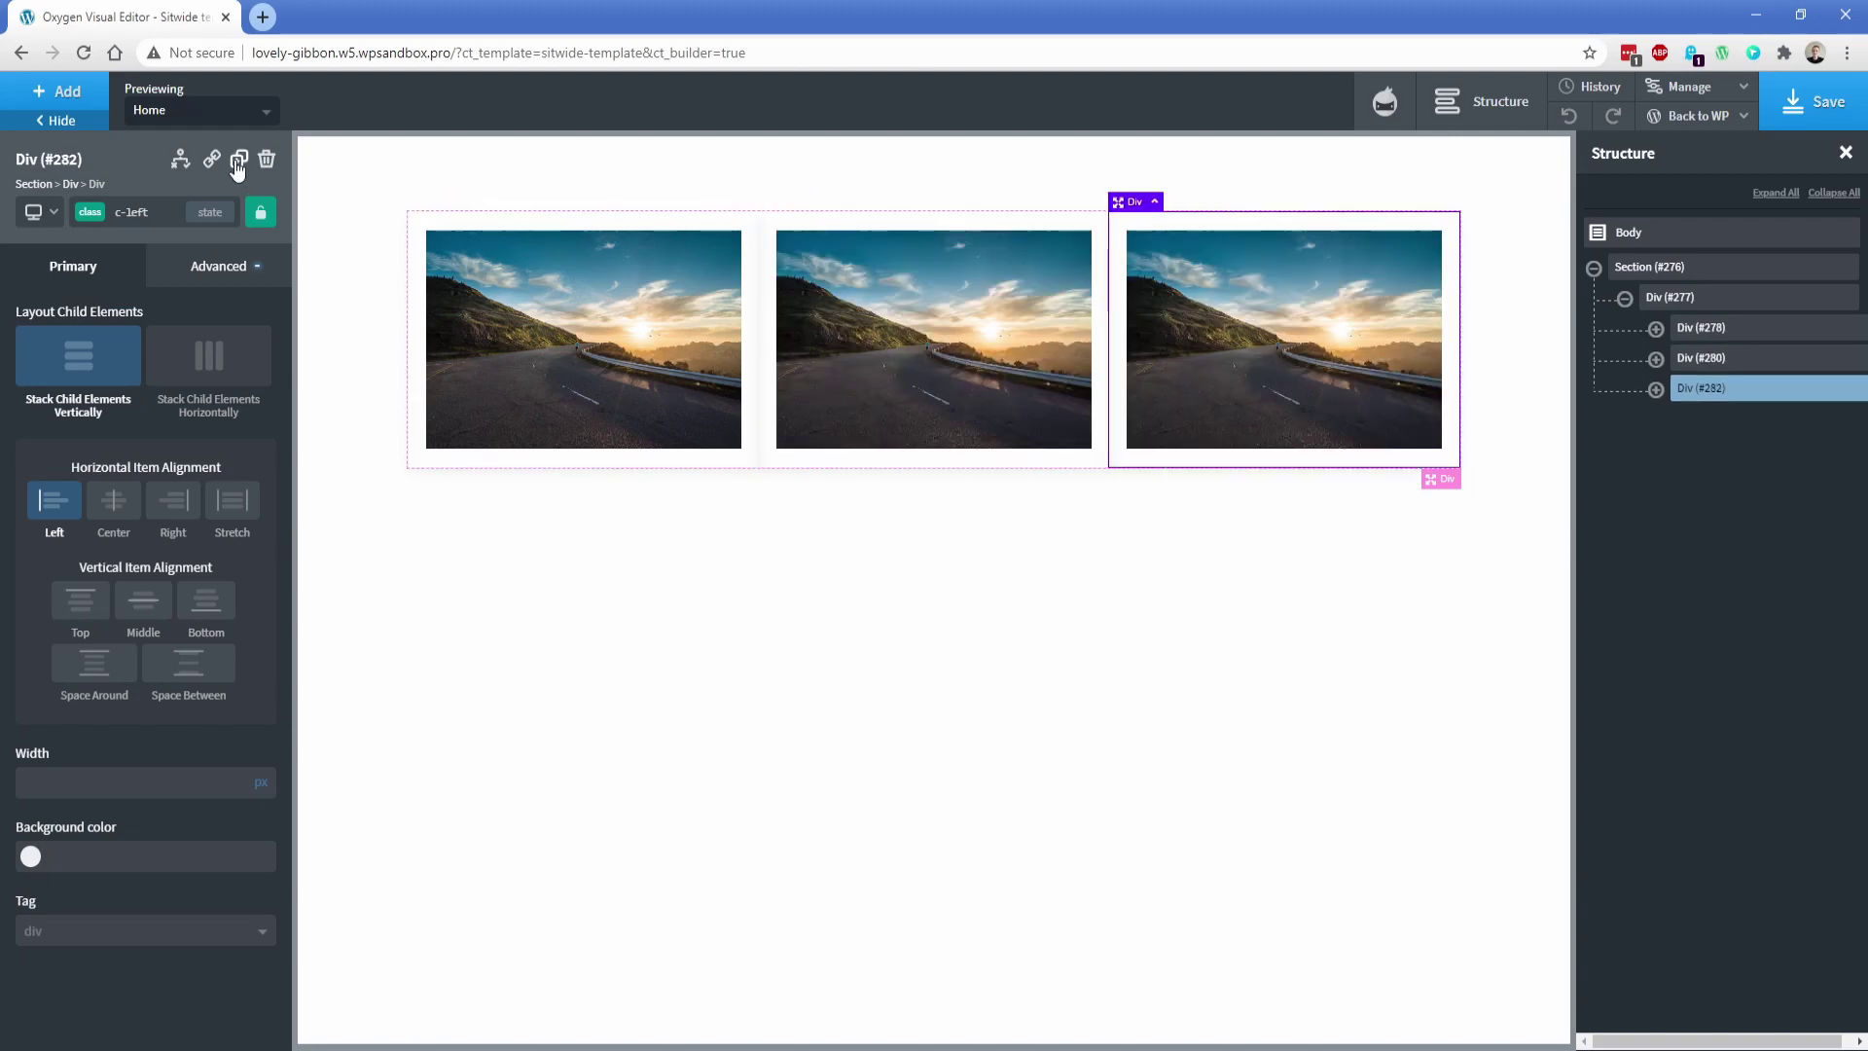
Step: Add the c-columns-gap-s class to the parent div that holds the three image cards
click(1664, 298)
click(87, 222)
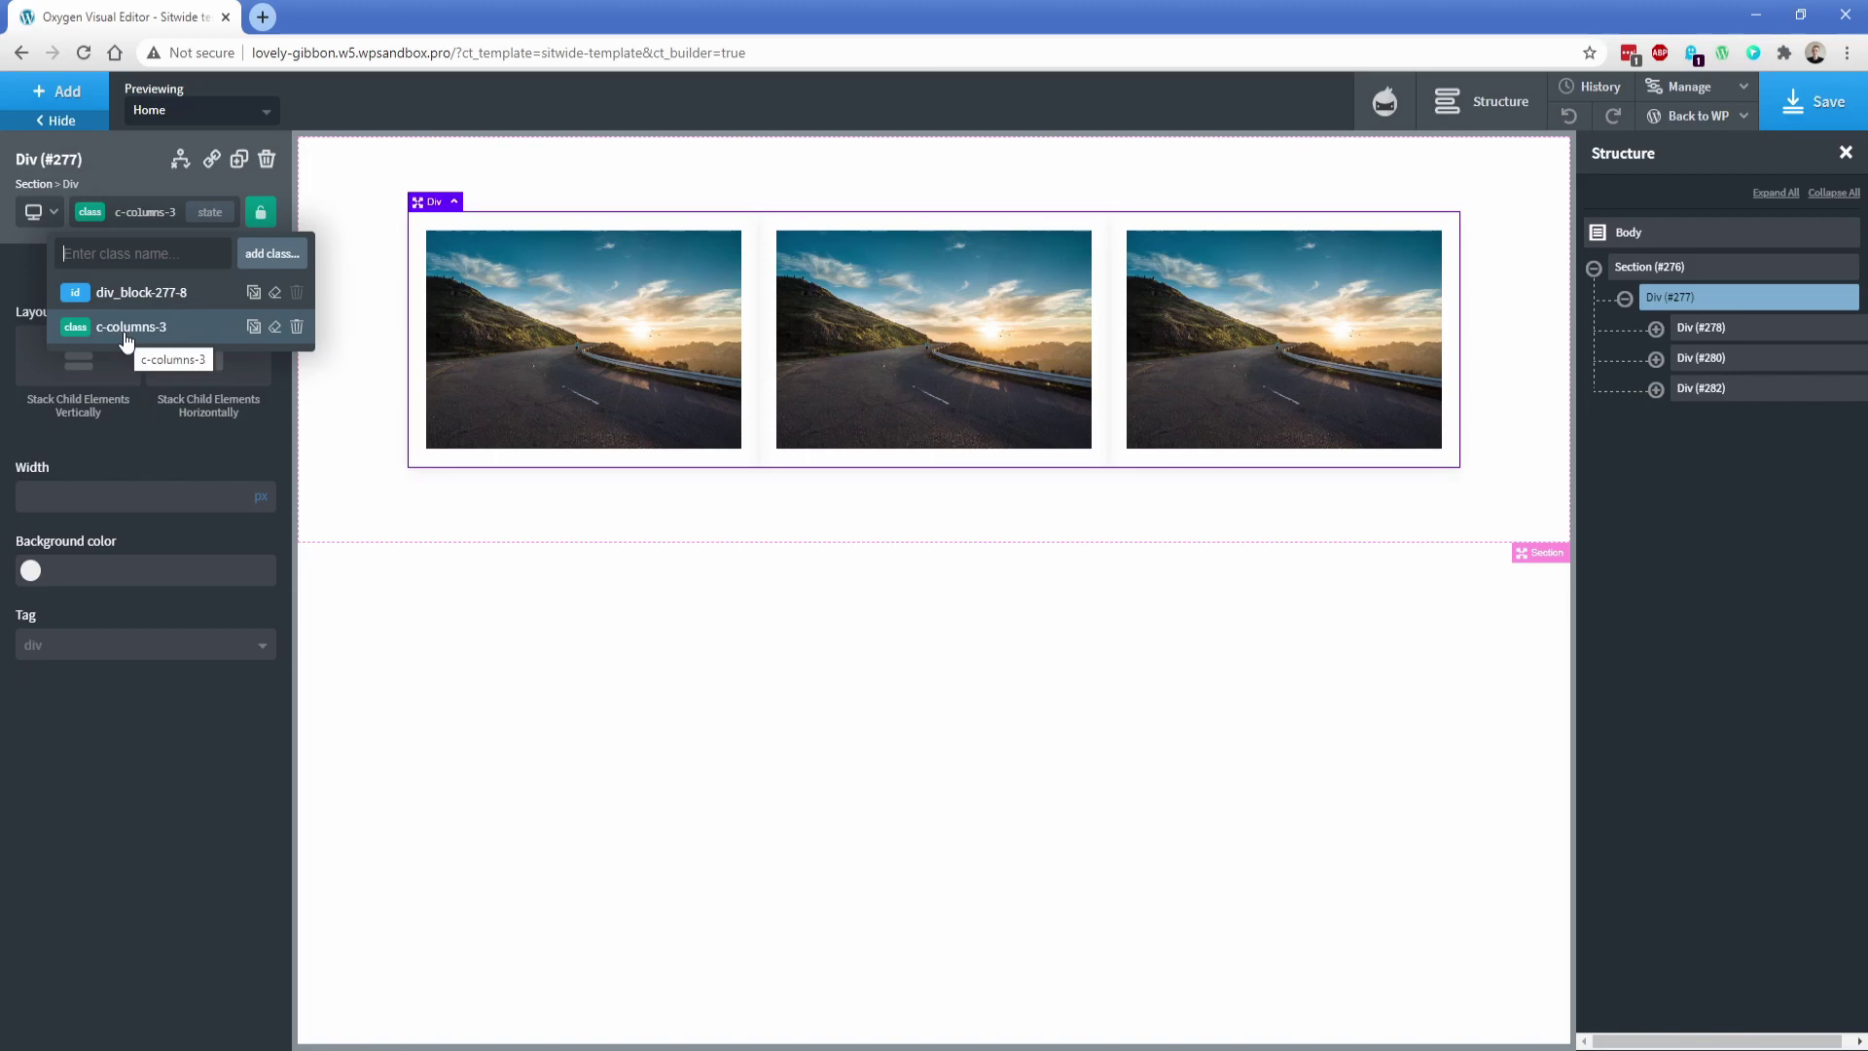
text(gap)
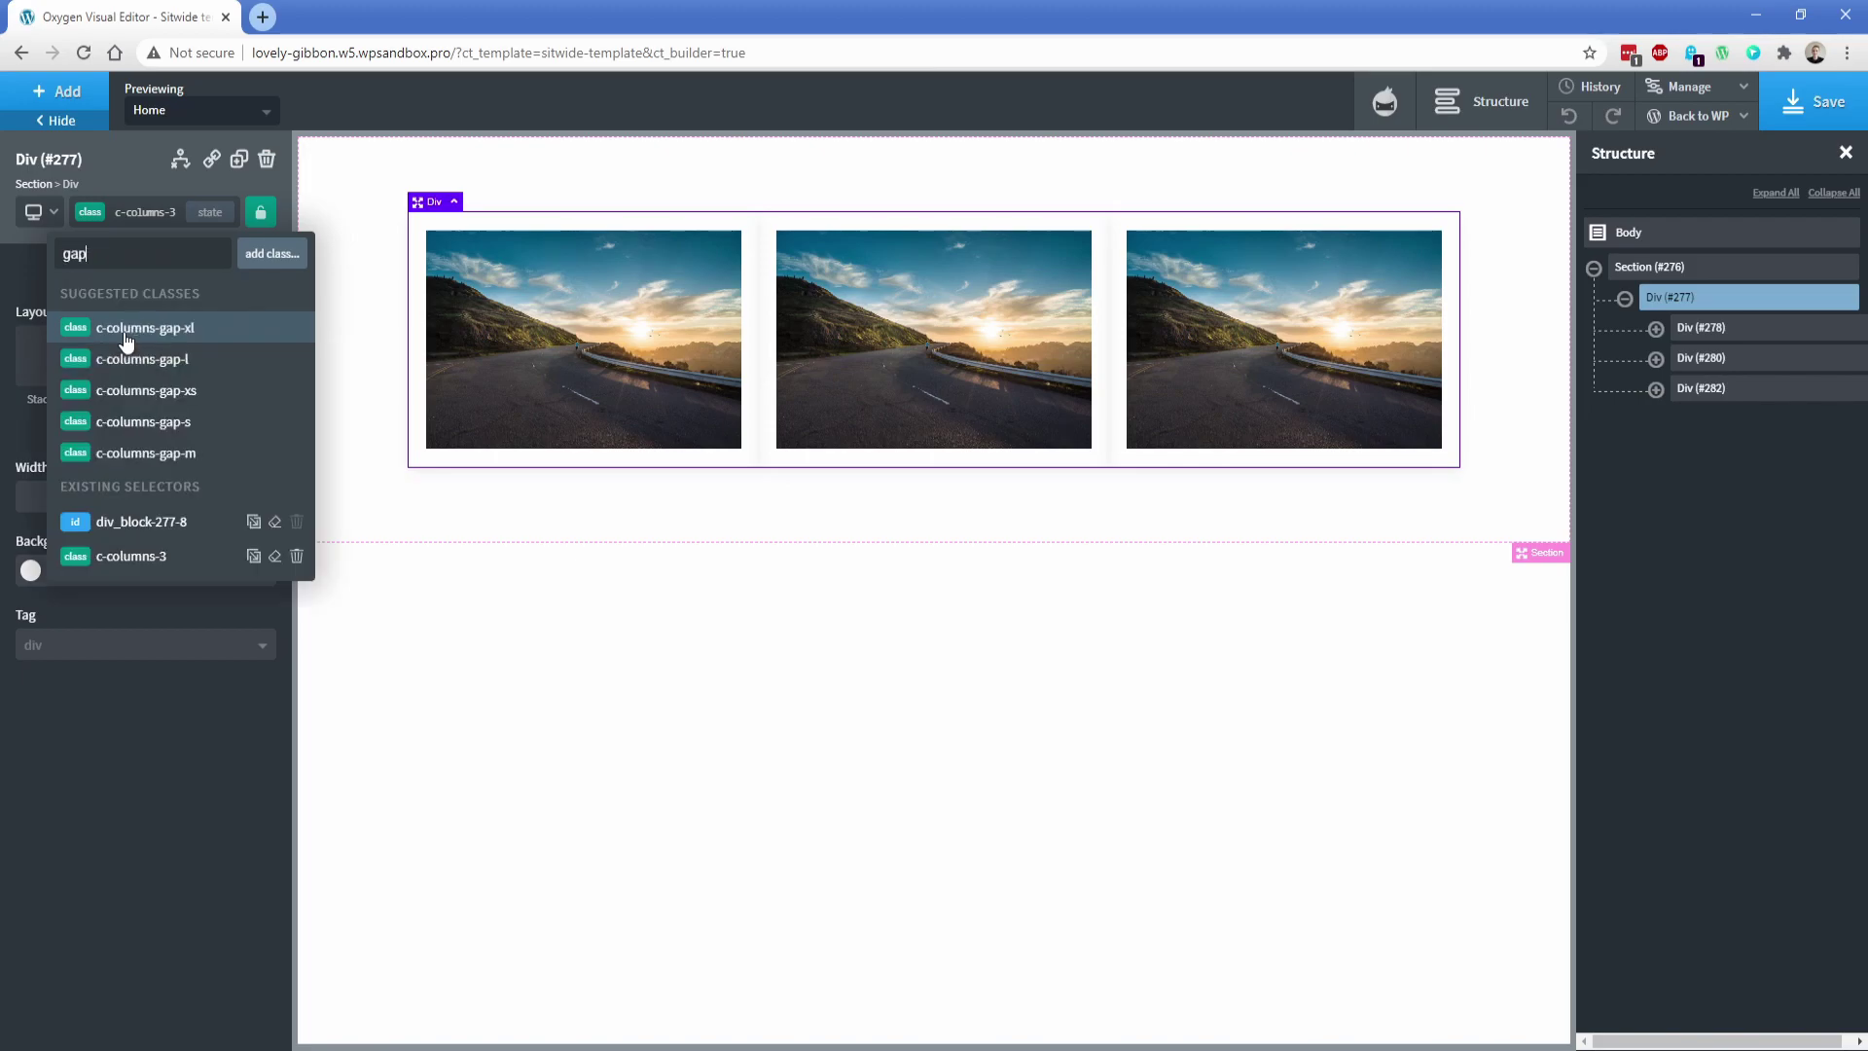
click(137, 423)
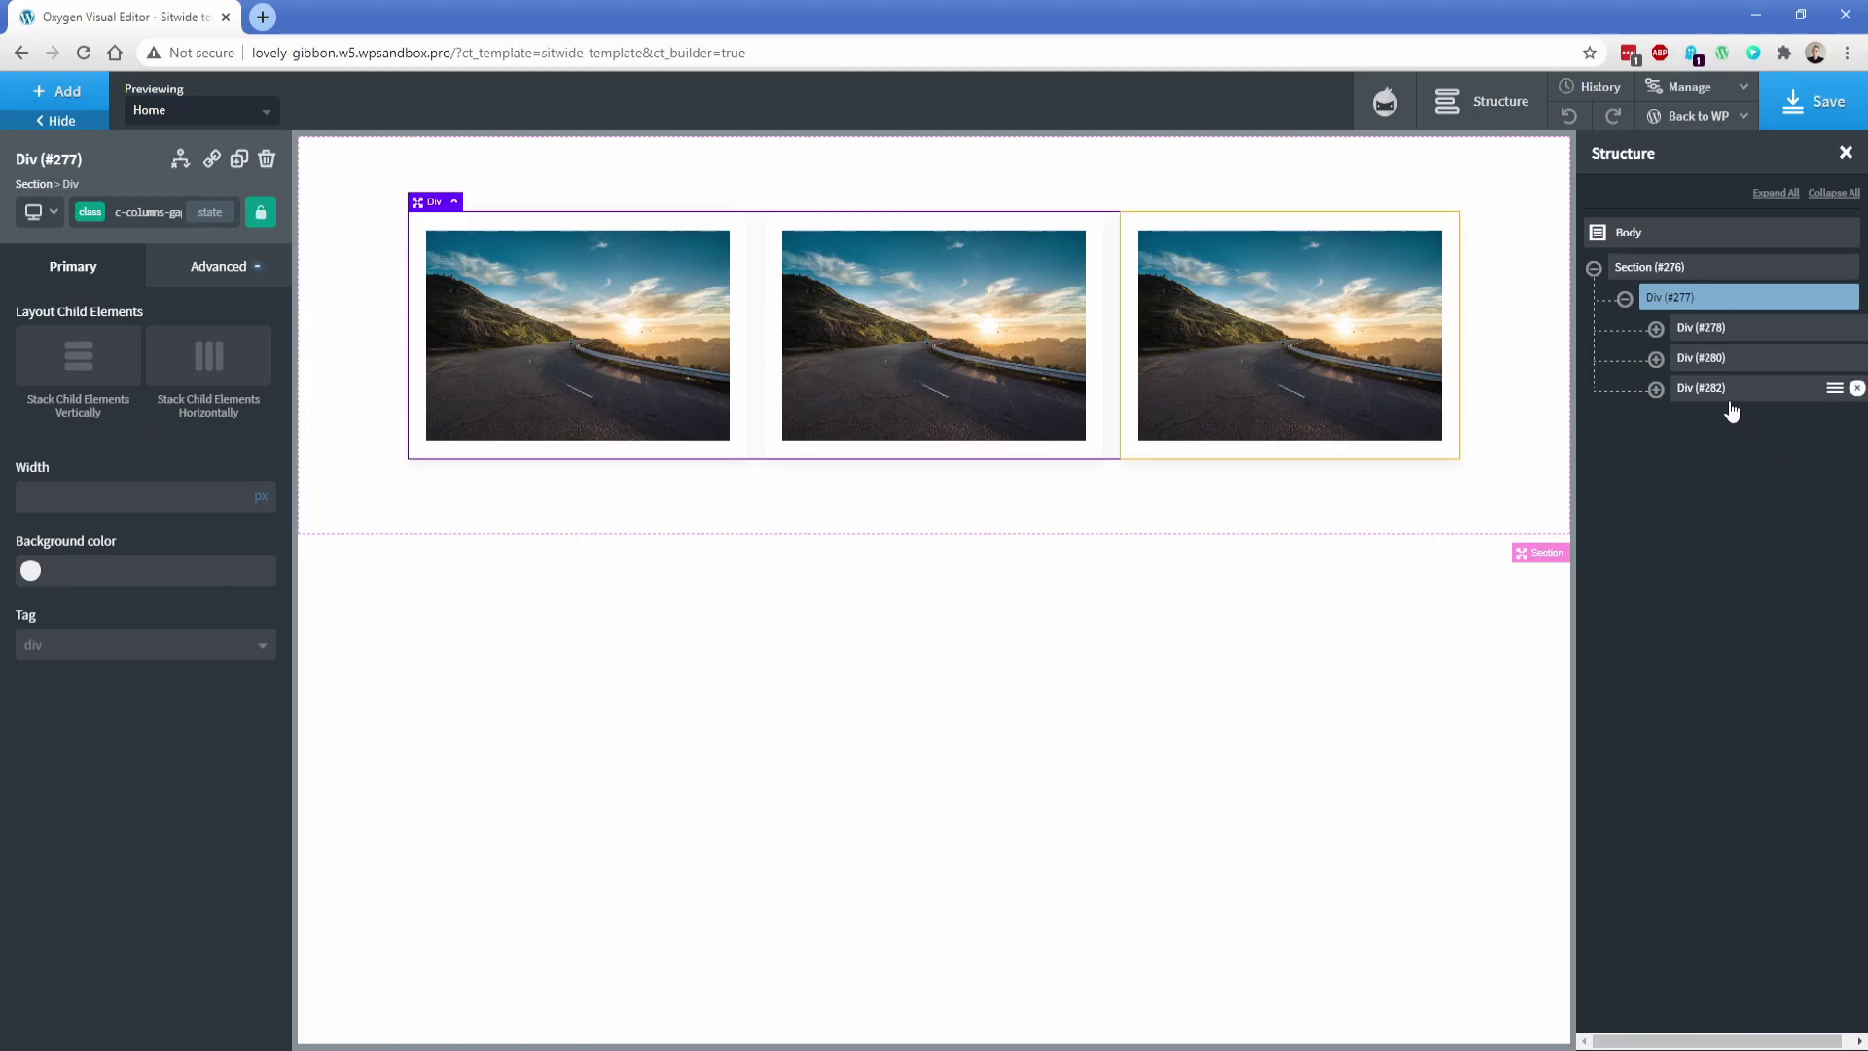
Step: Duplicate the third image card three times to fill a second row of the grid
click(1823, 397)
click(240, 162)
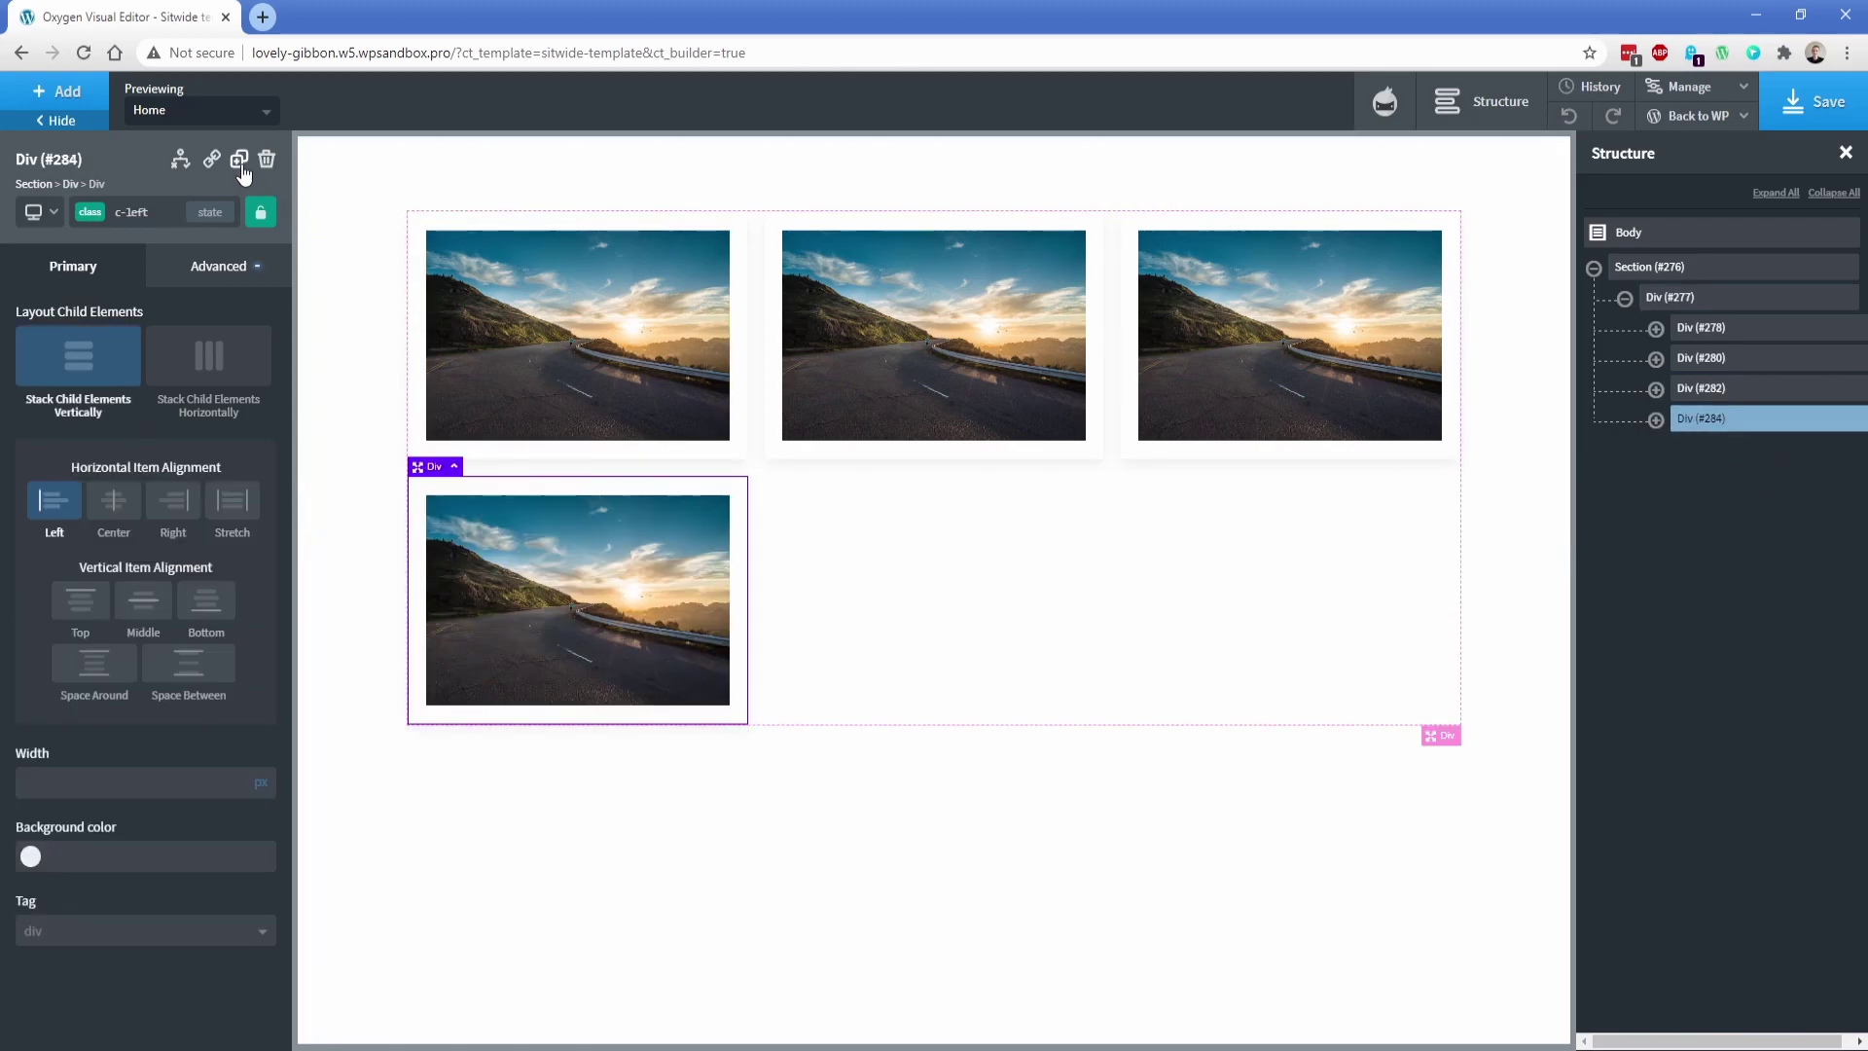
click(240, 162)
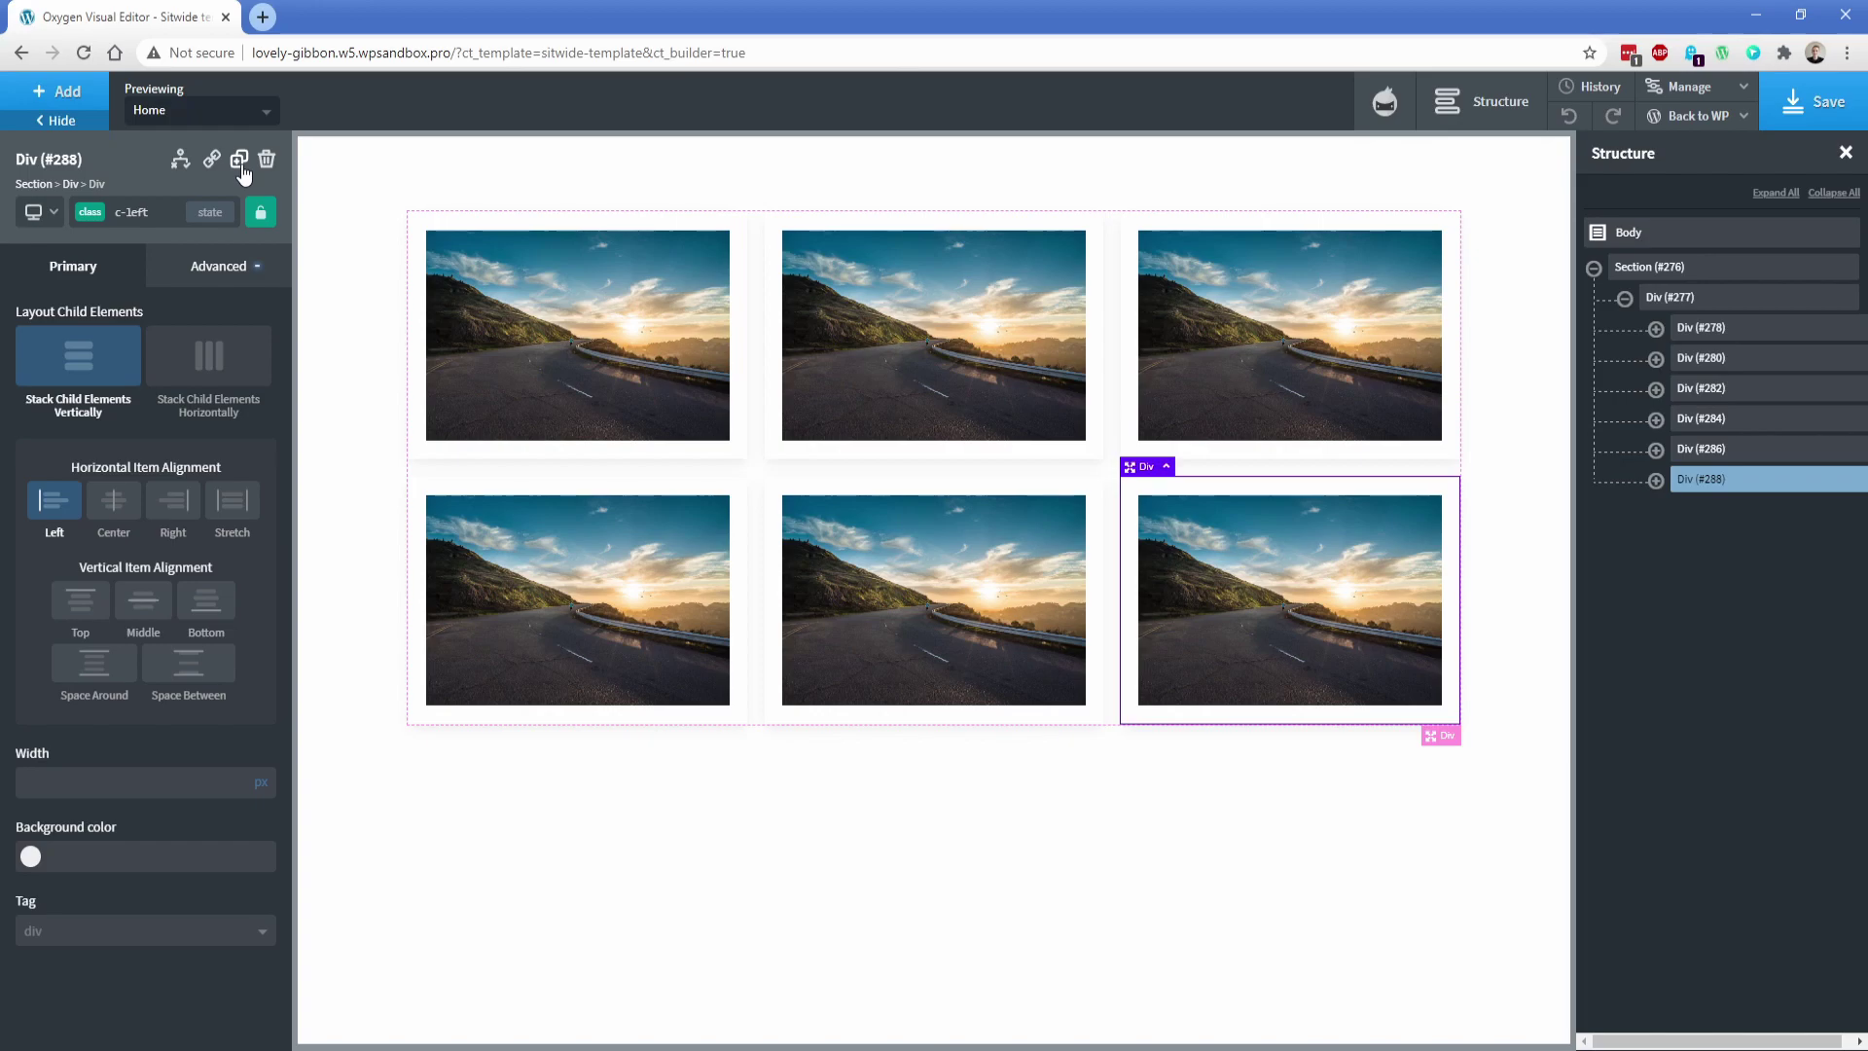
Step: Review the image grid container's classes and preview it at less than 768px and less than 480px, ending on all devices
click(394, 440)
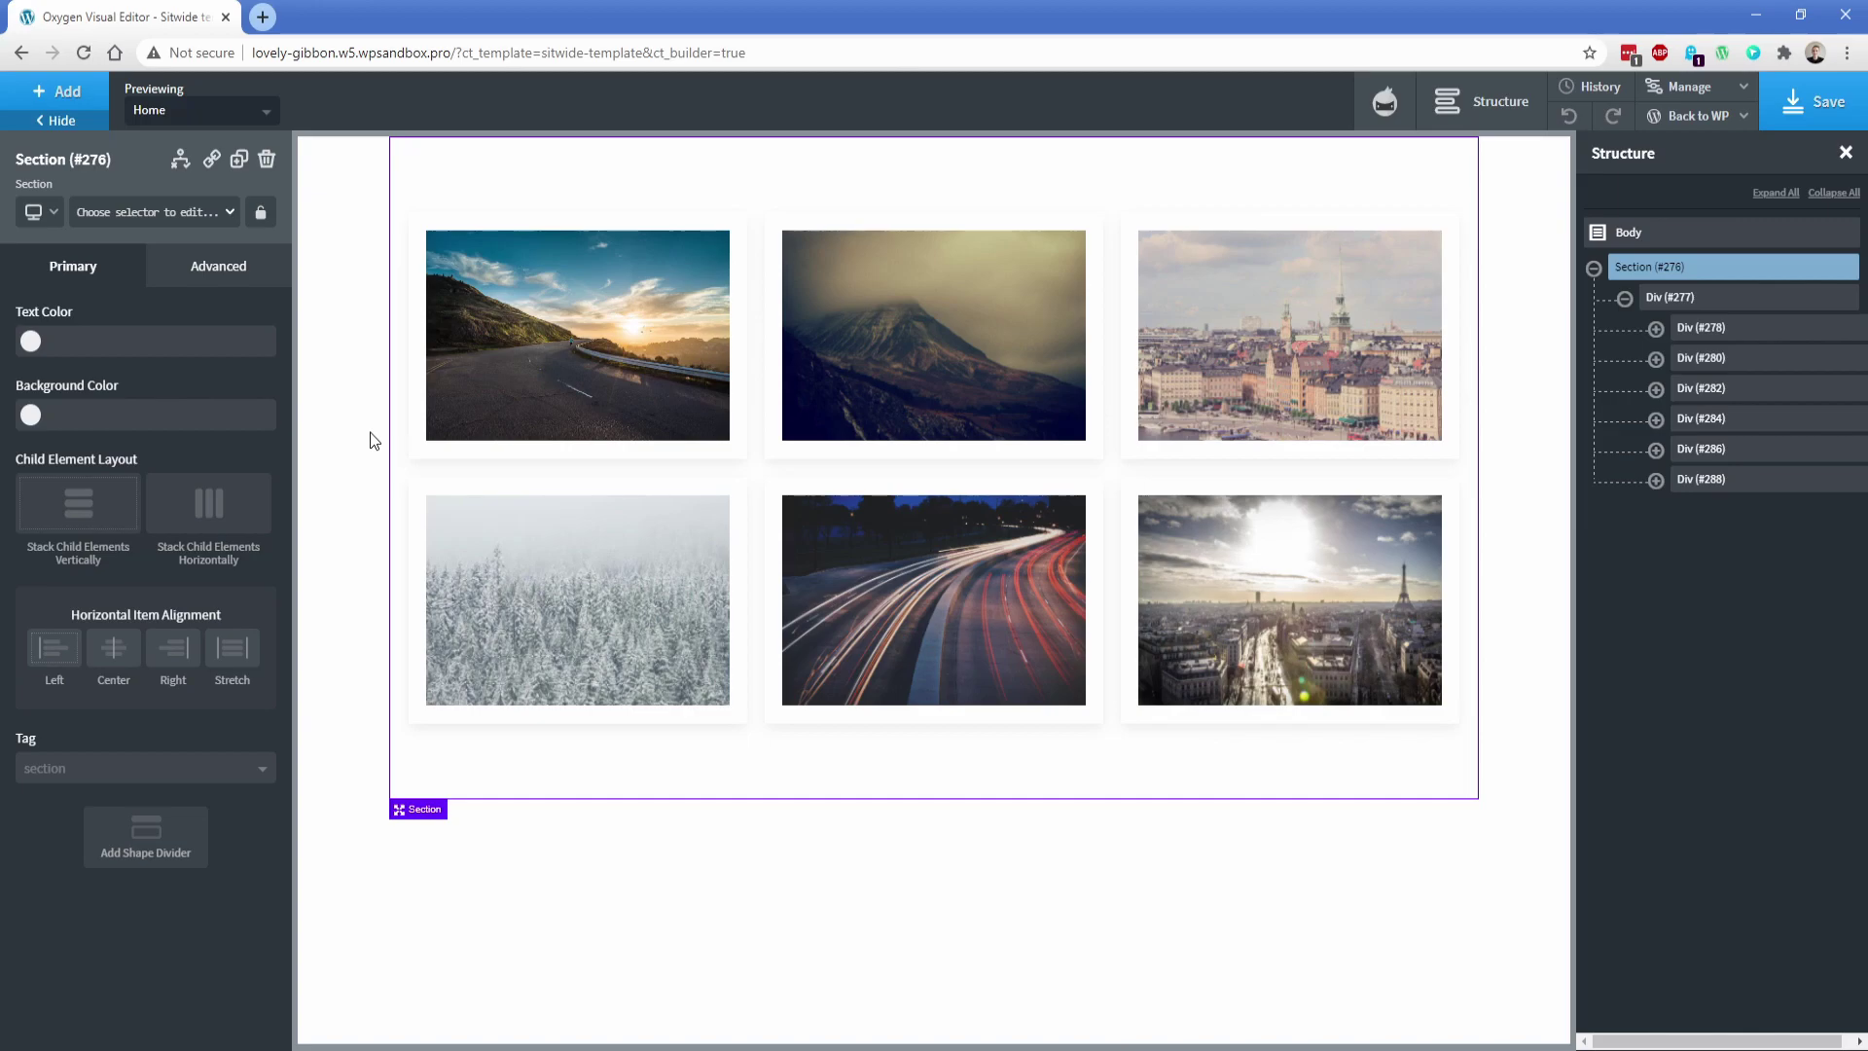
click(437, 471)
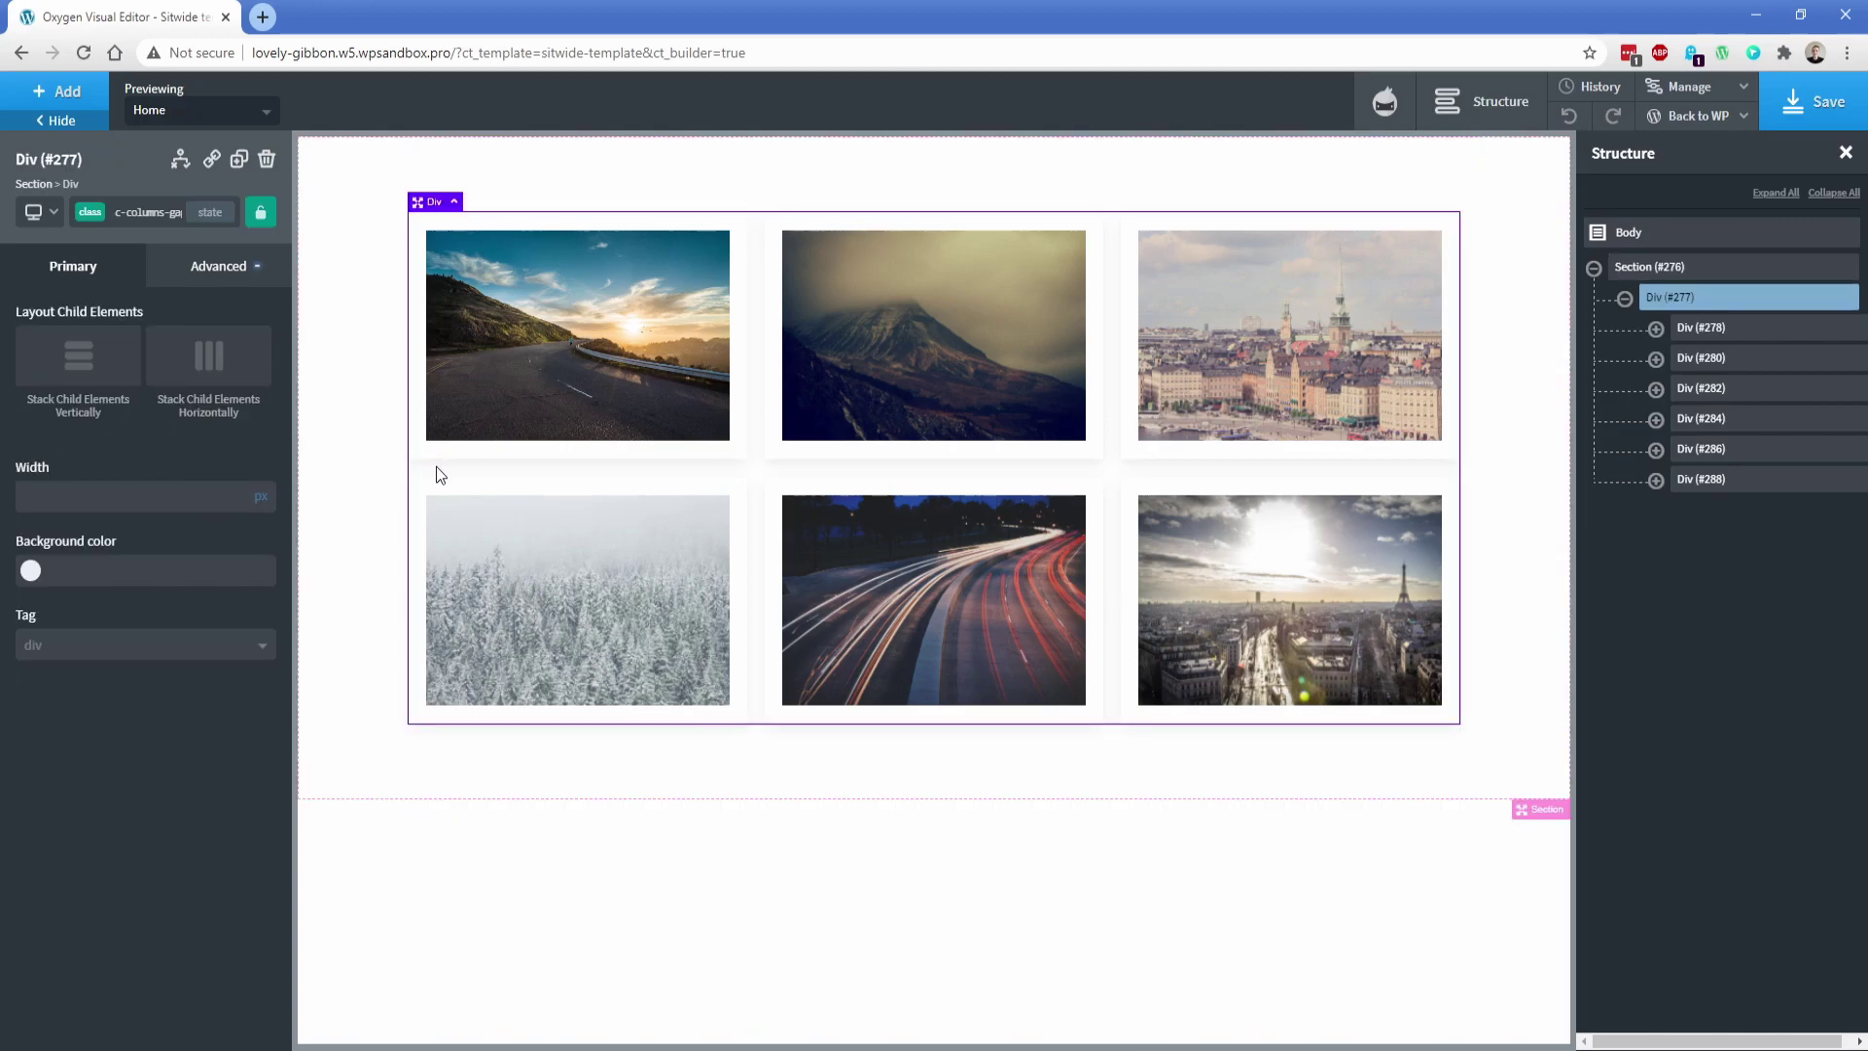
click(97, 222)
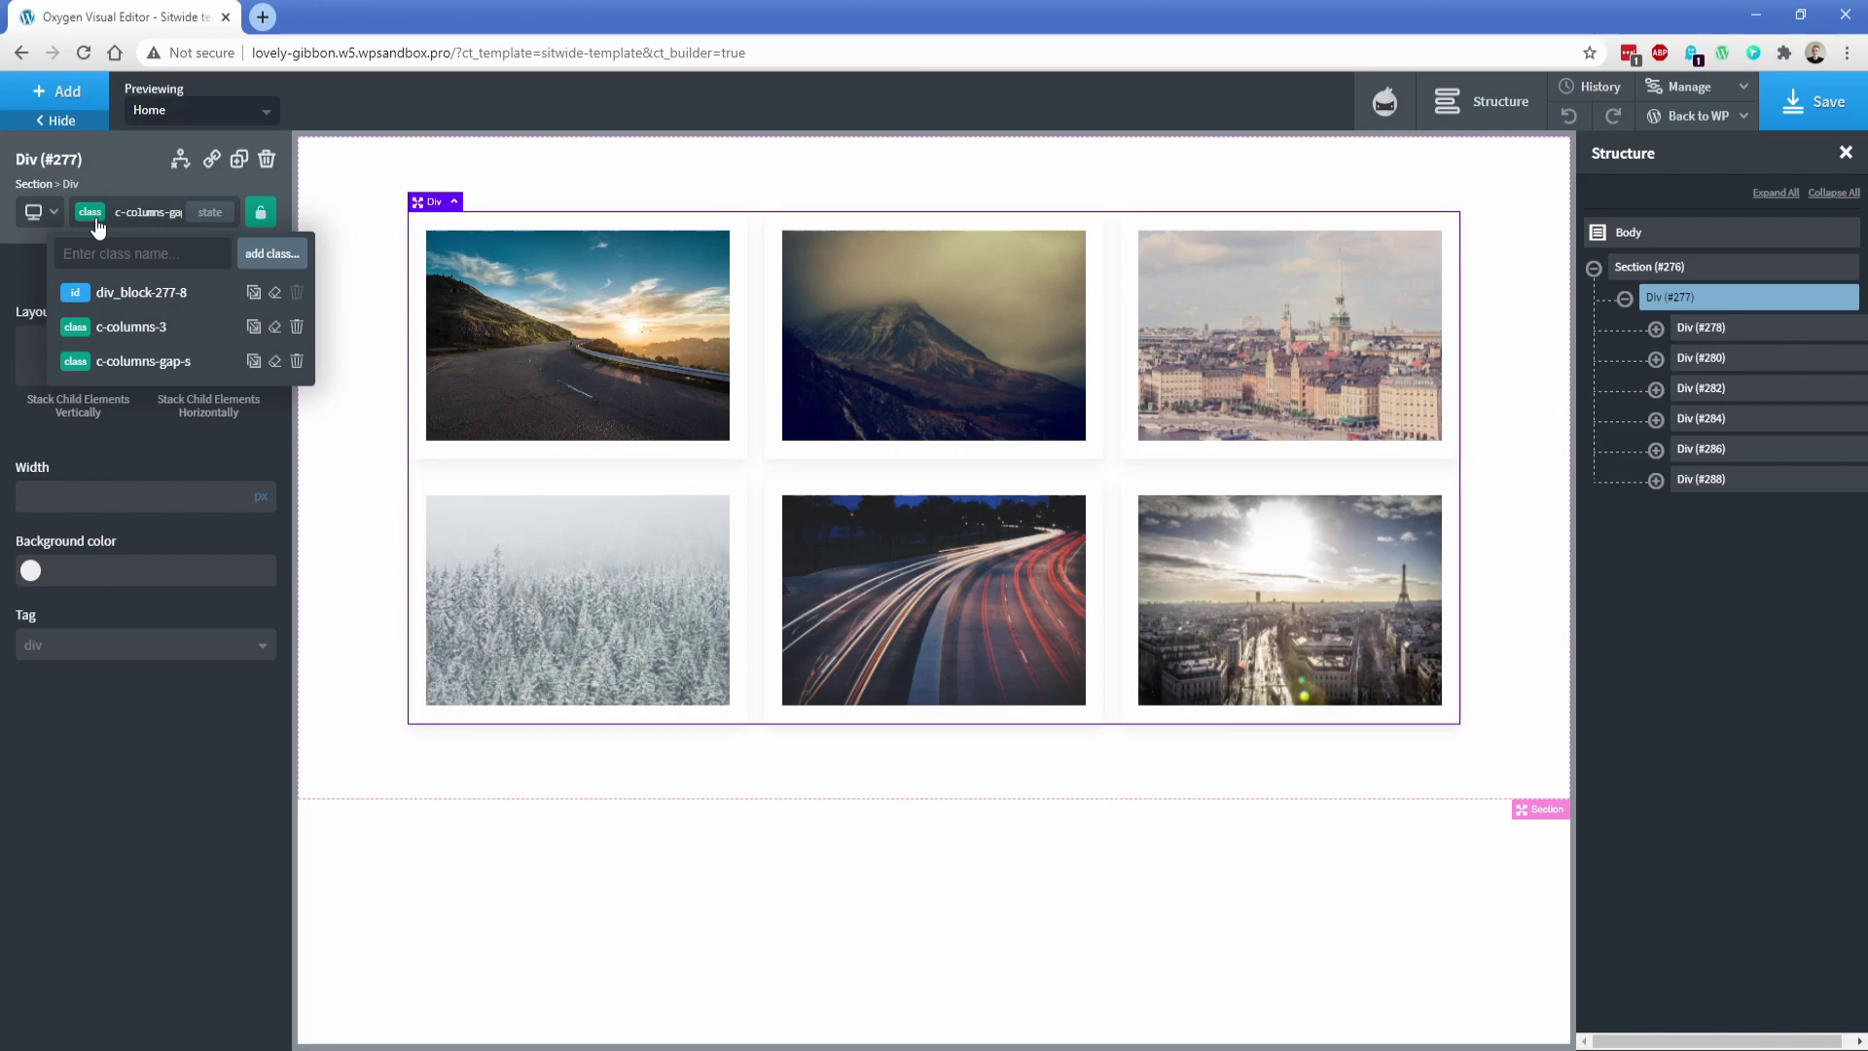
click(35, 211)
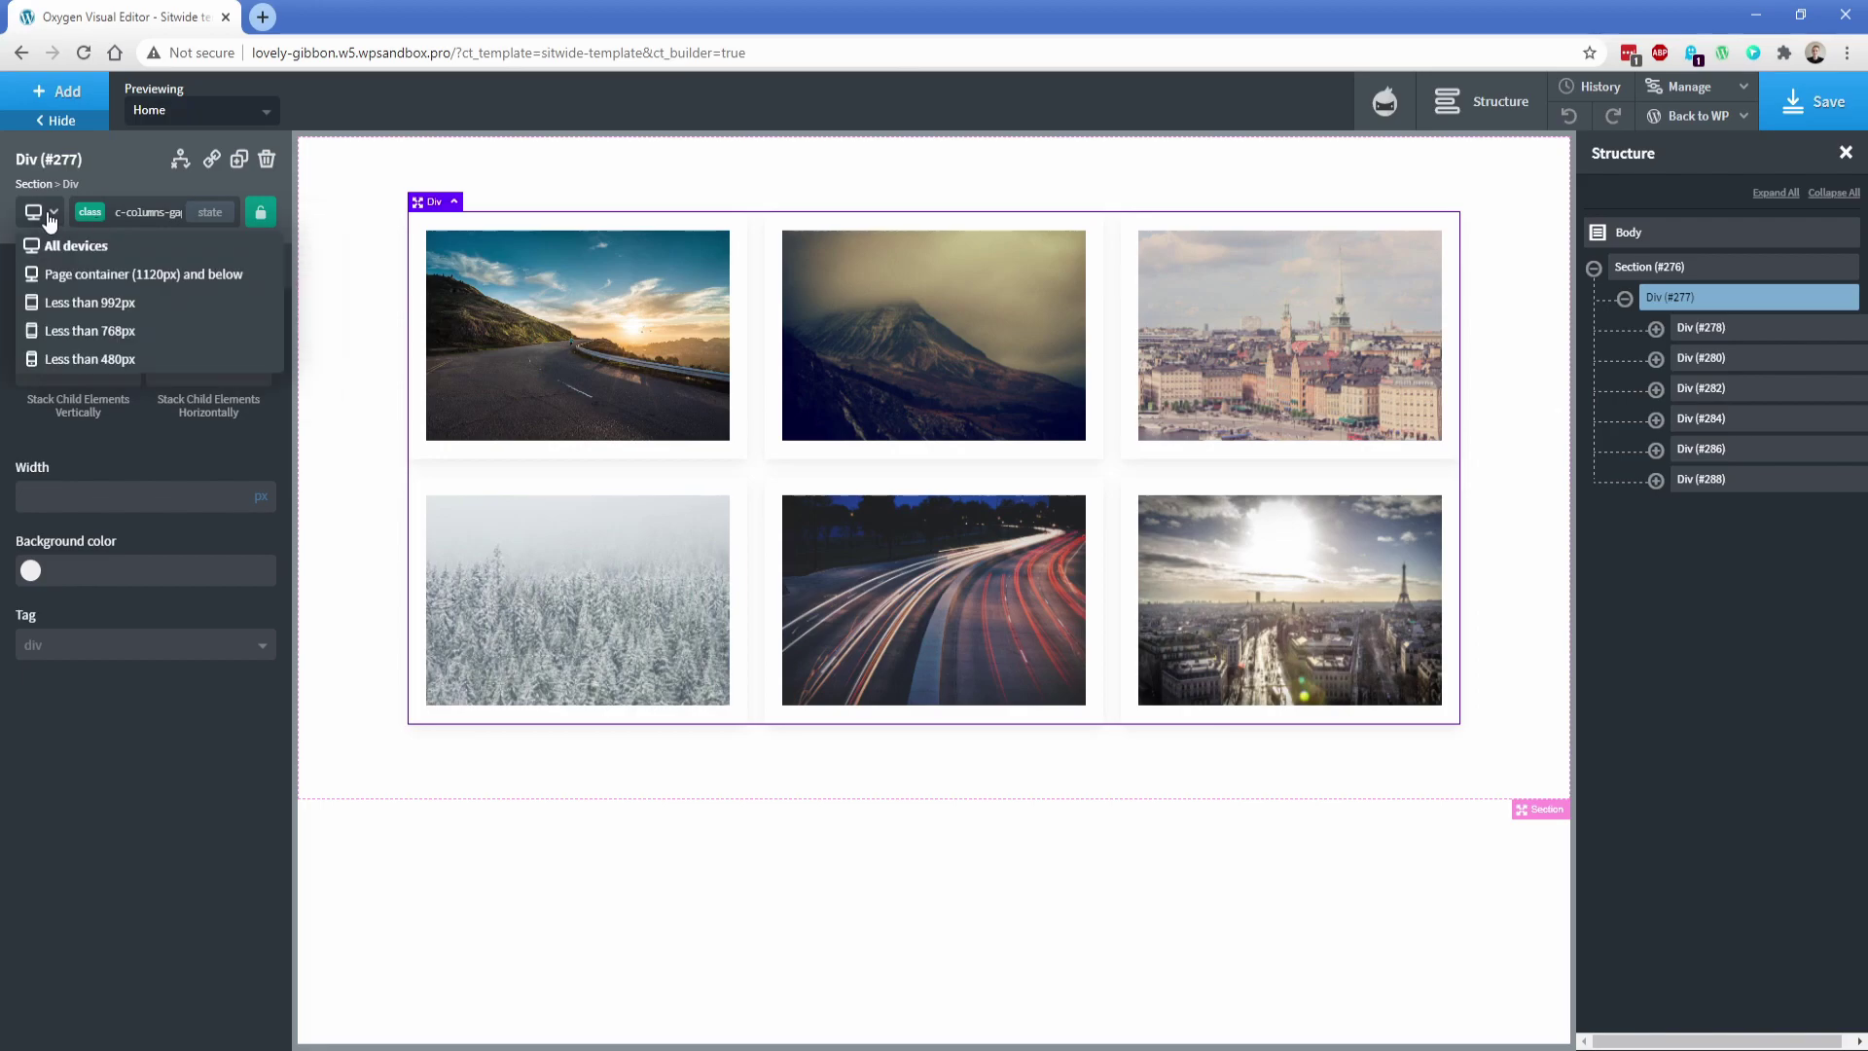
click(80, 331)
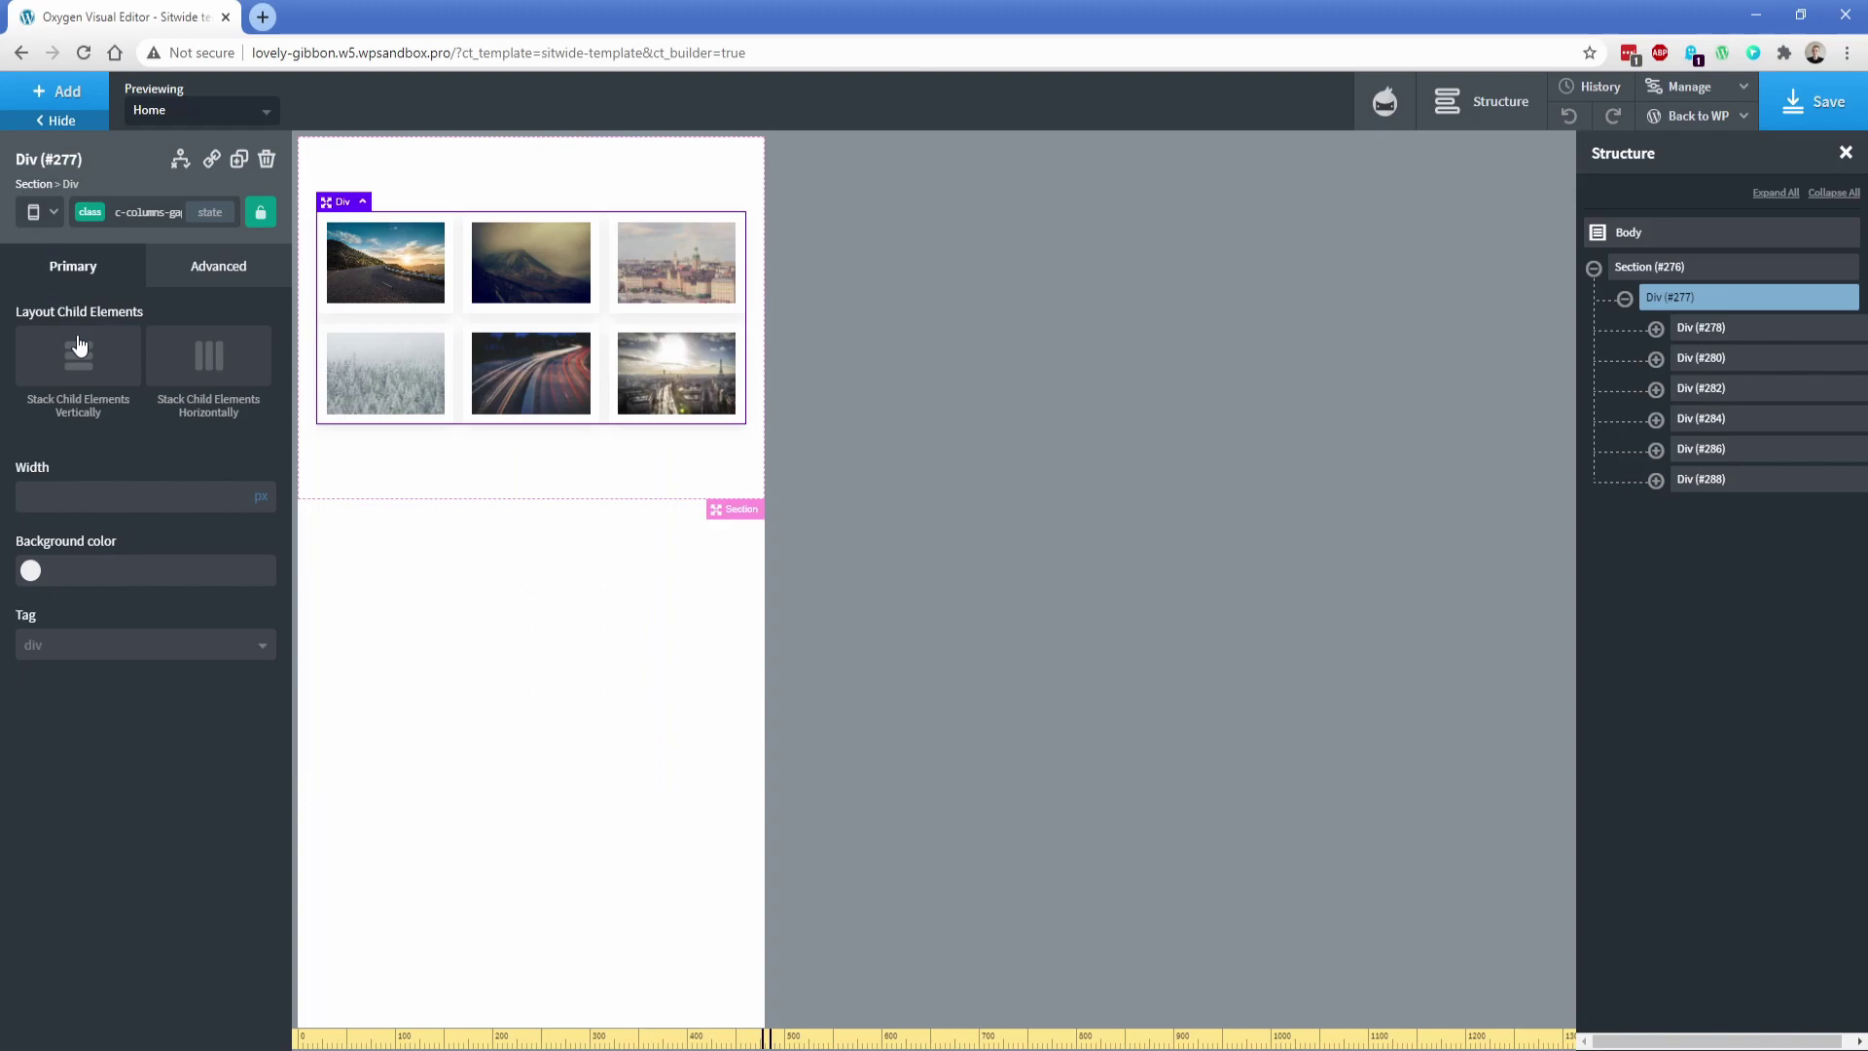
click(39, 212)
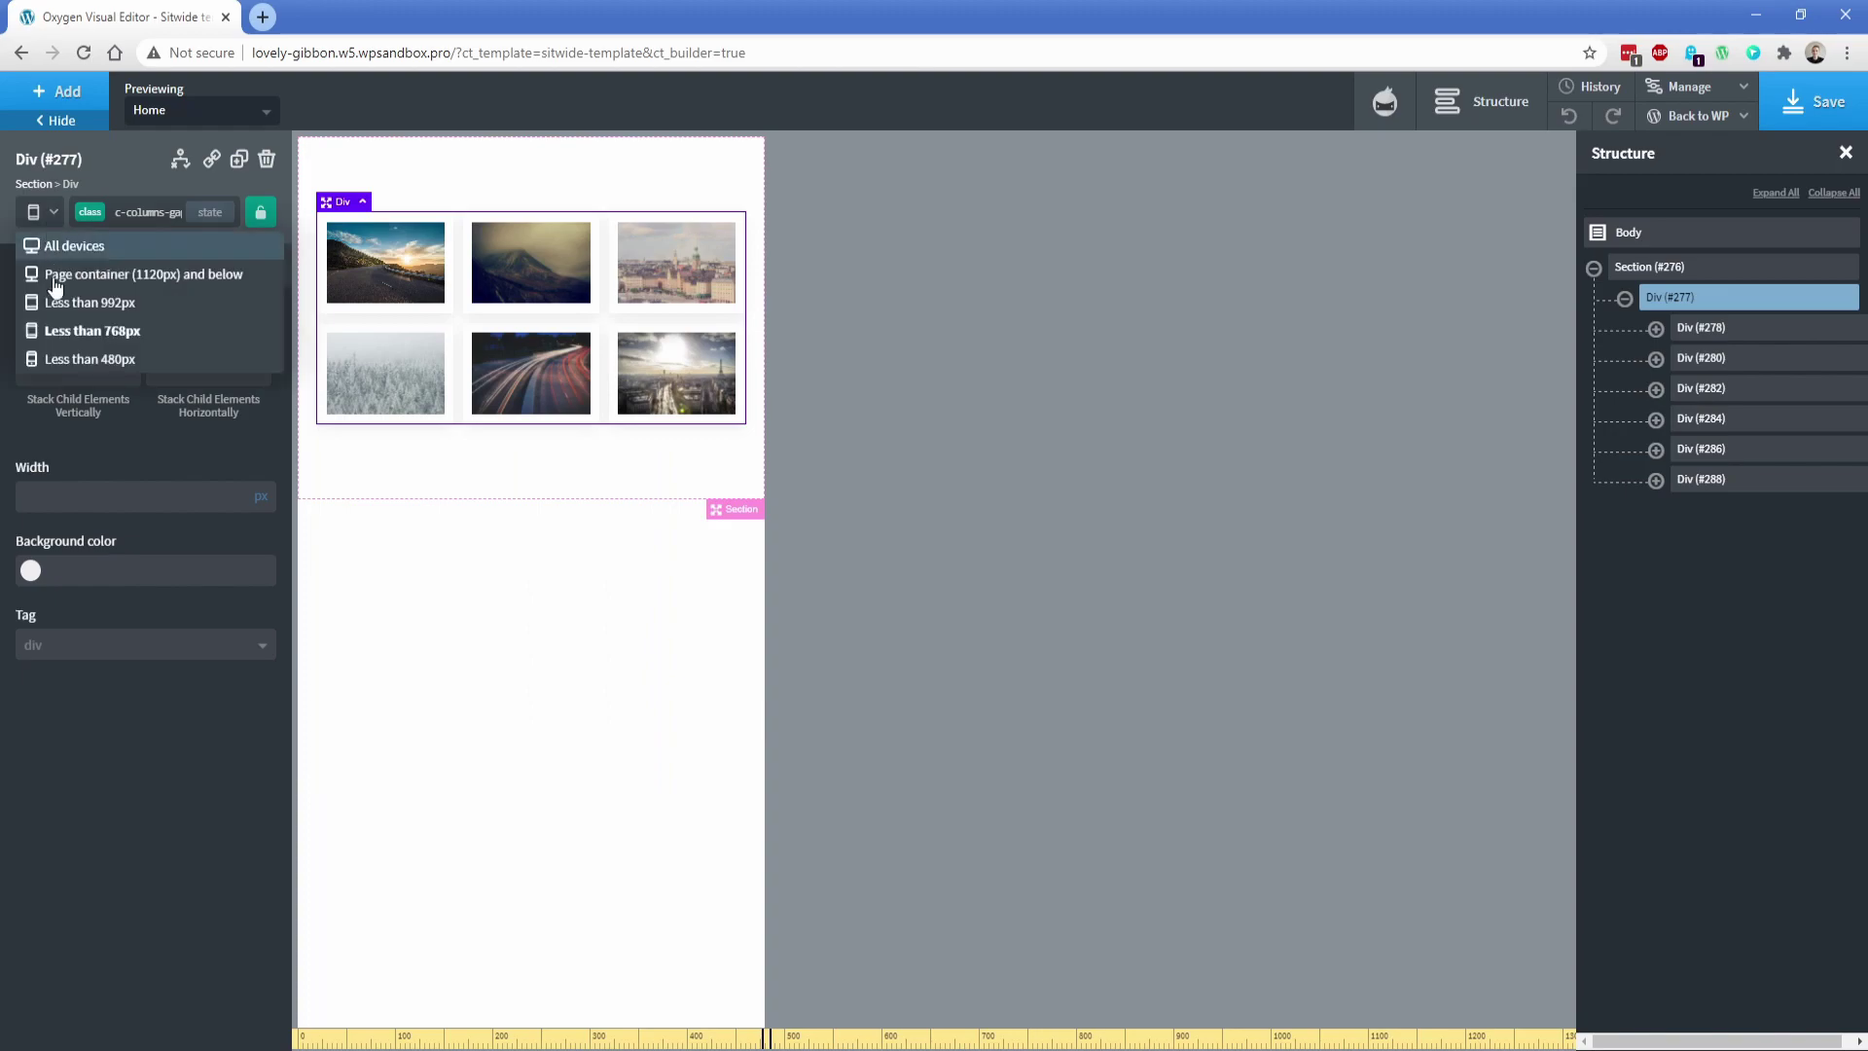
click(73, 329)
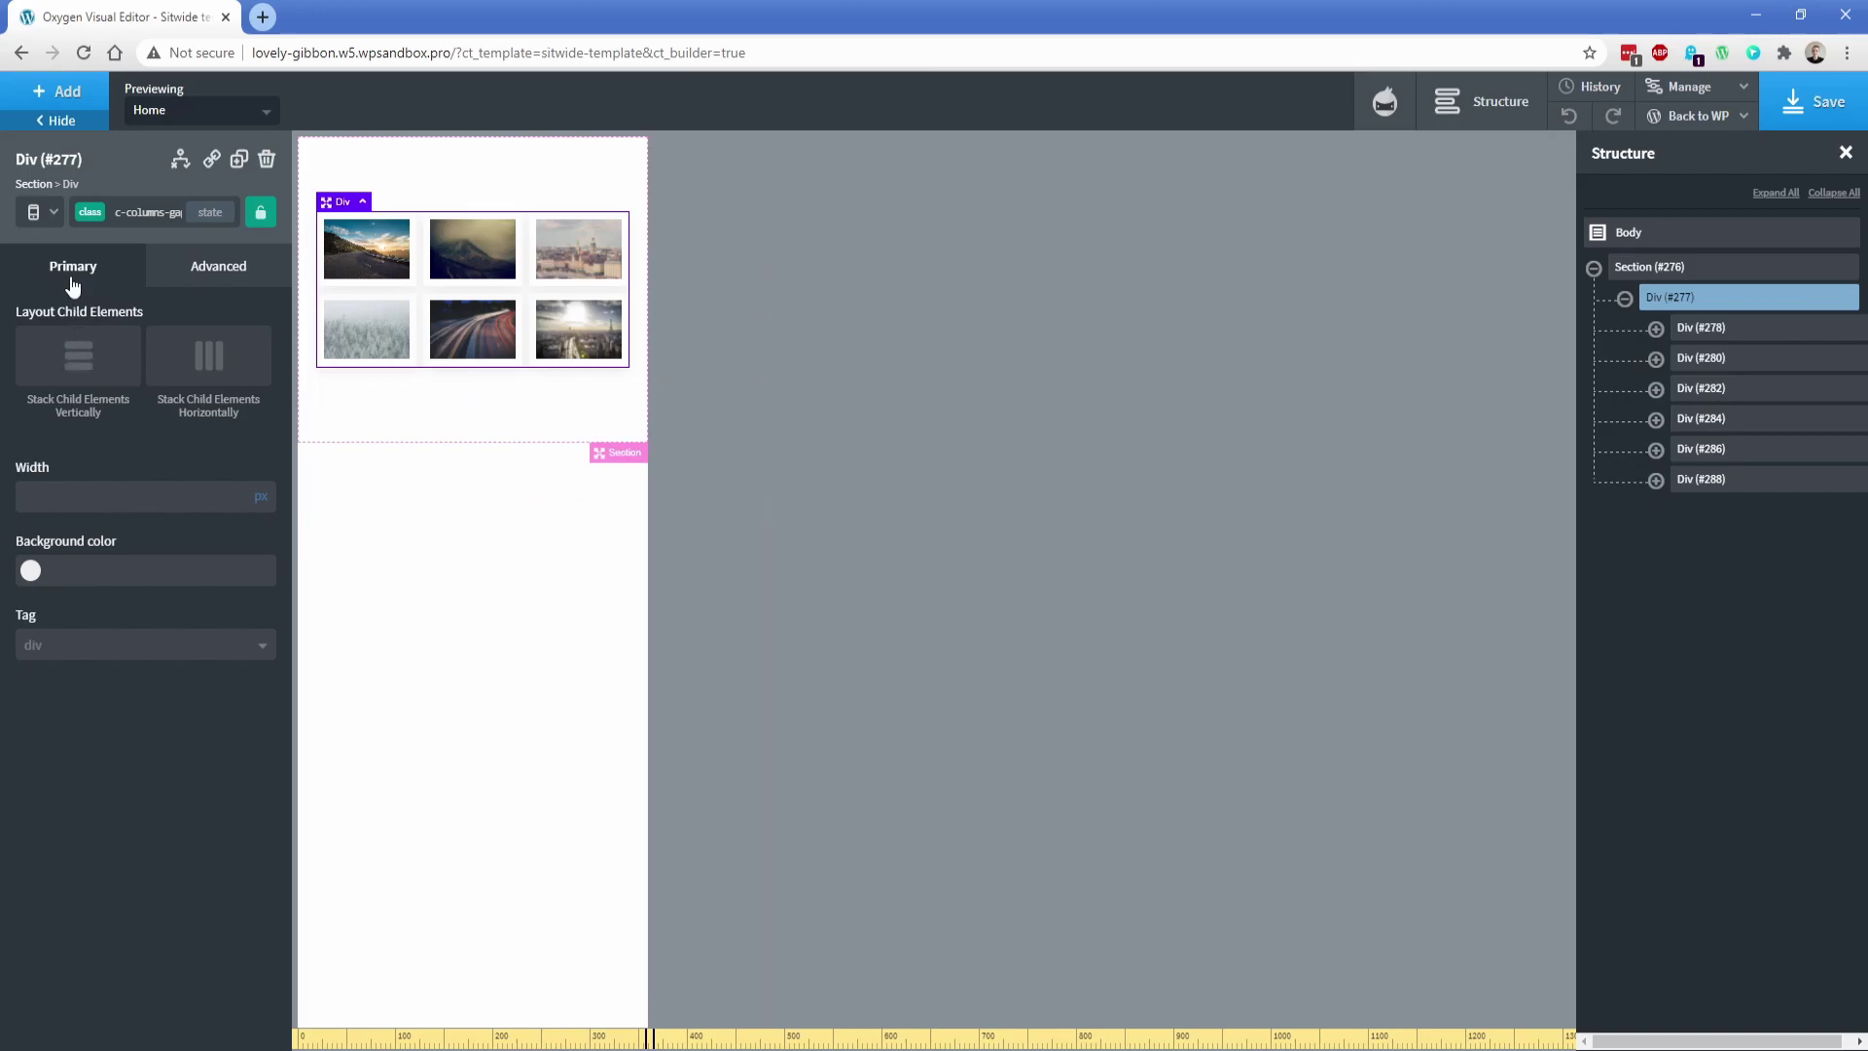
click(37, 212)
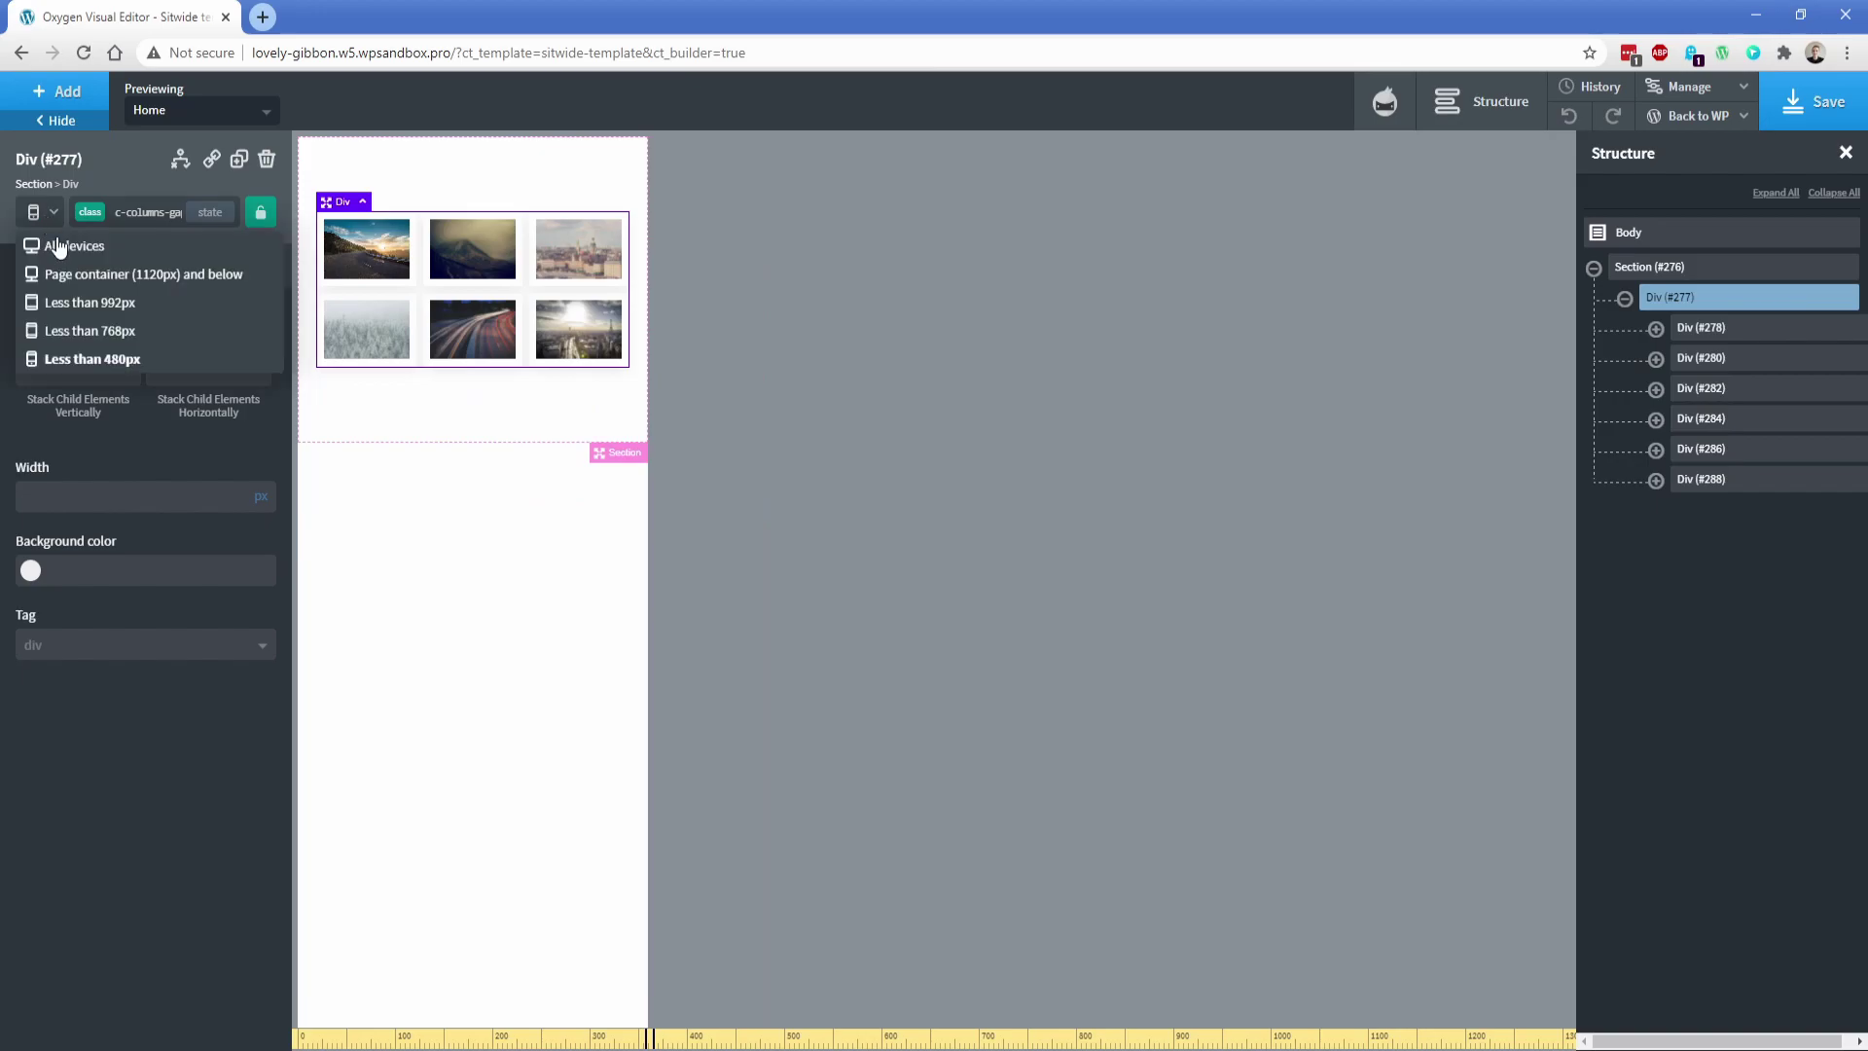
click(60, 248)
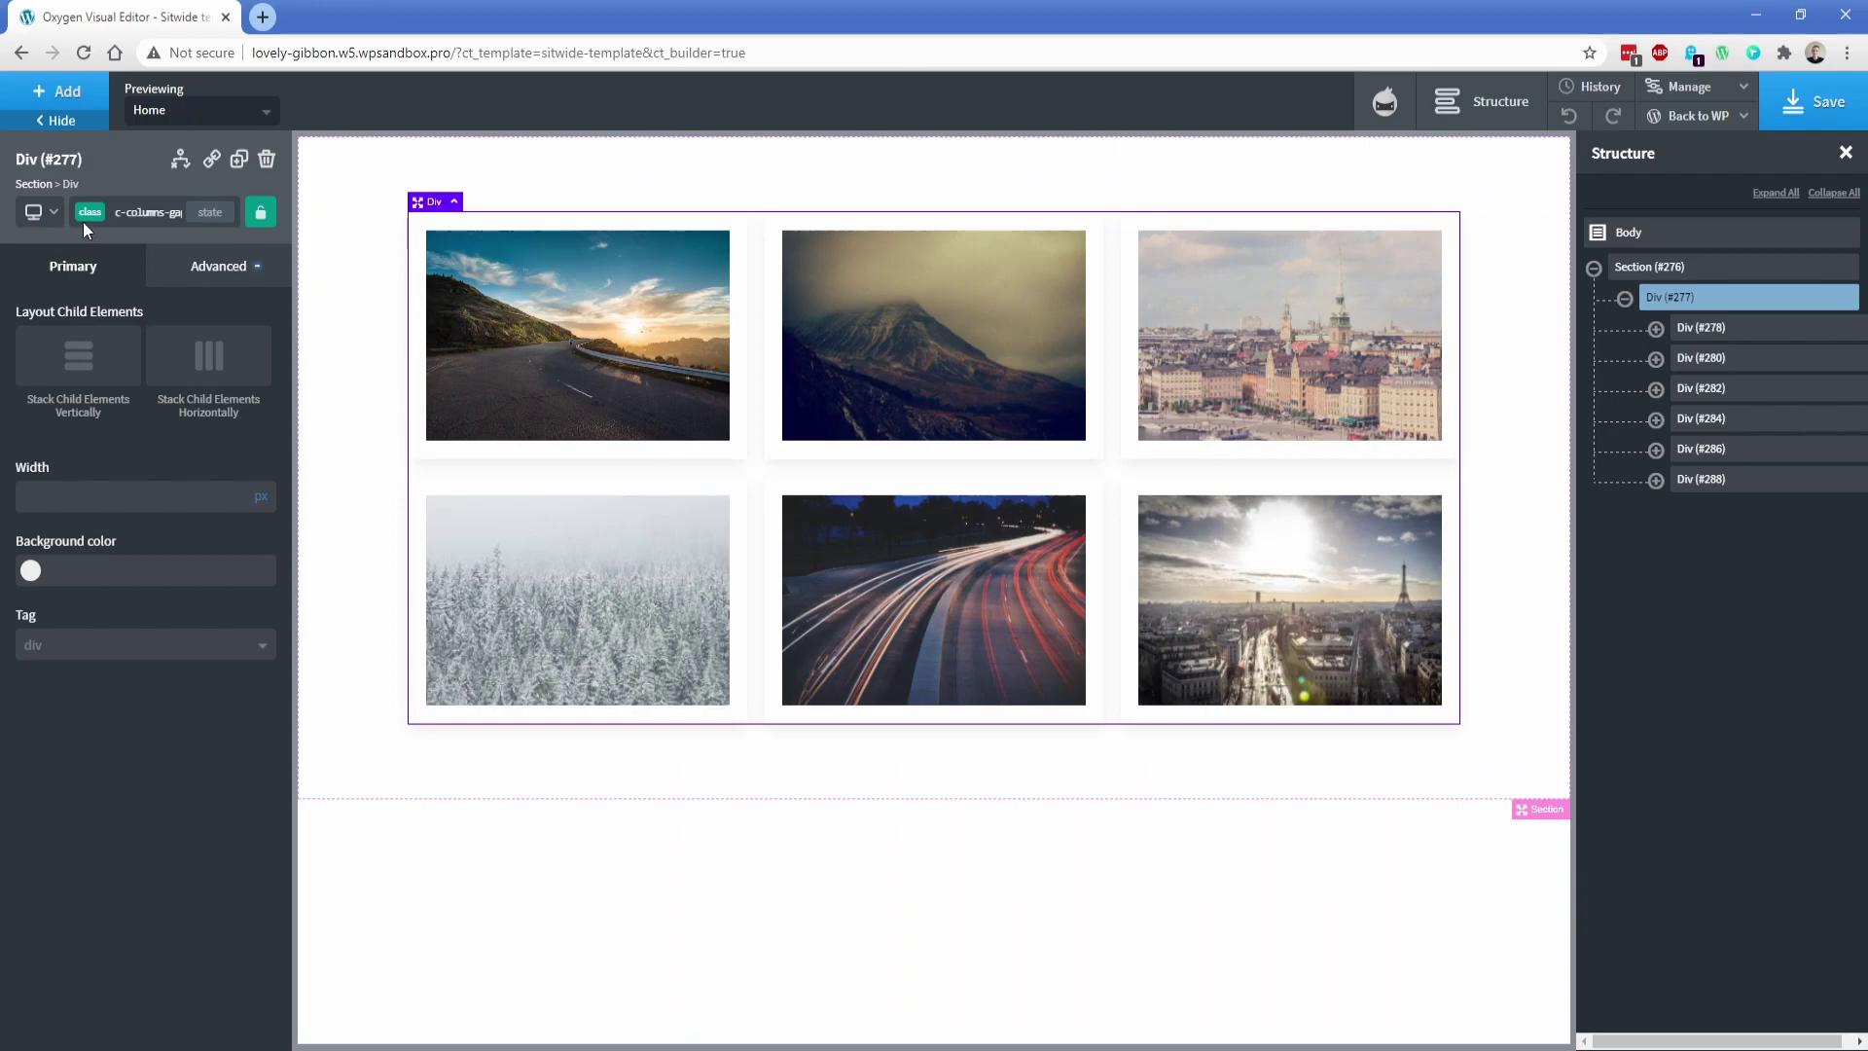
Step: Add the c-columns-l-2 class to the image grid's container div
click(89, 213)
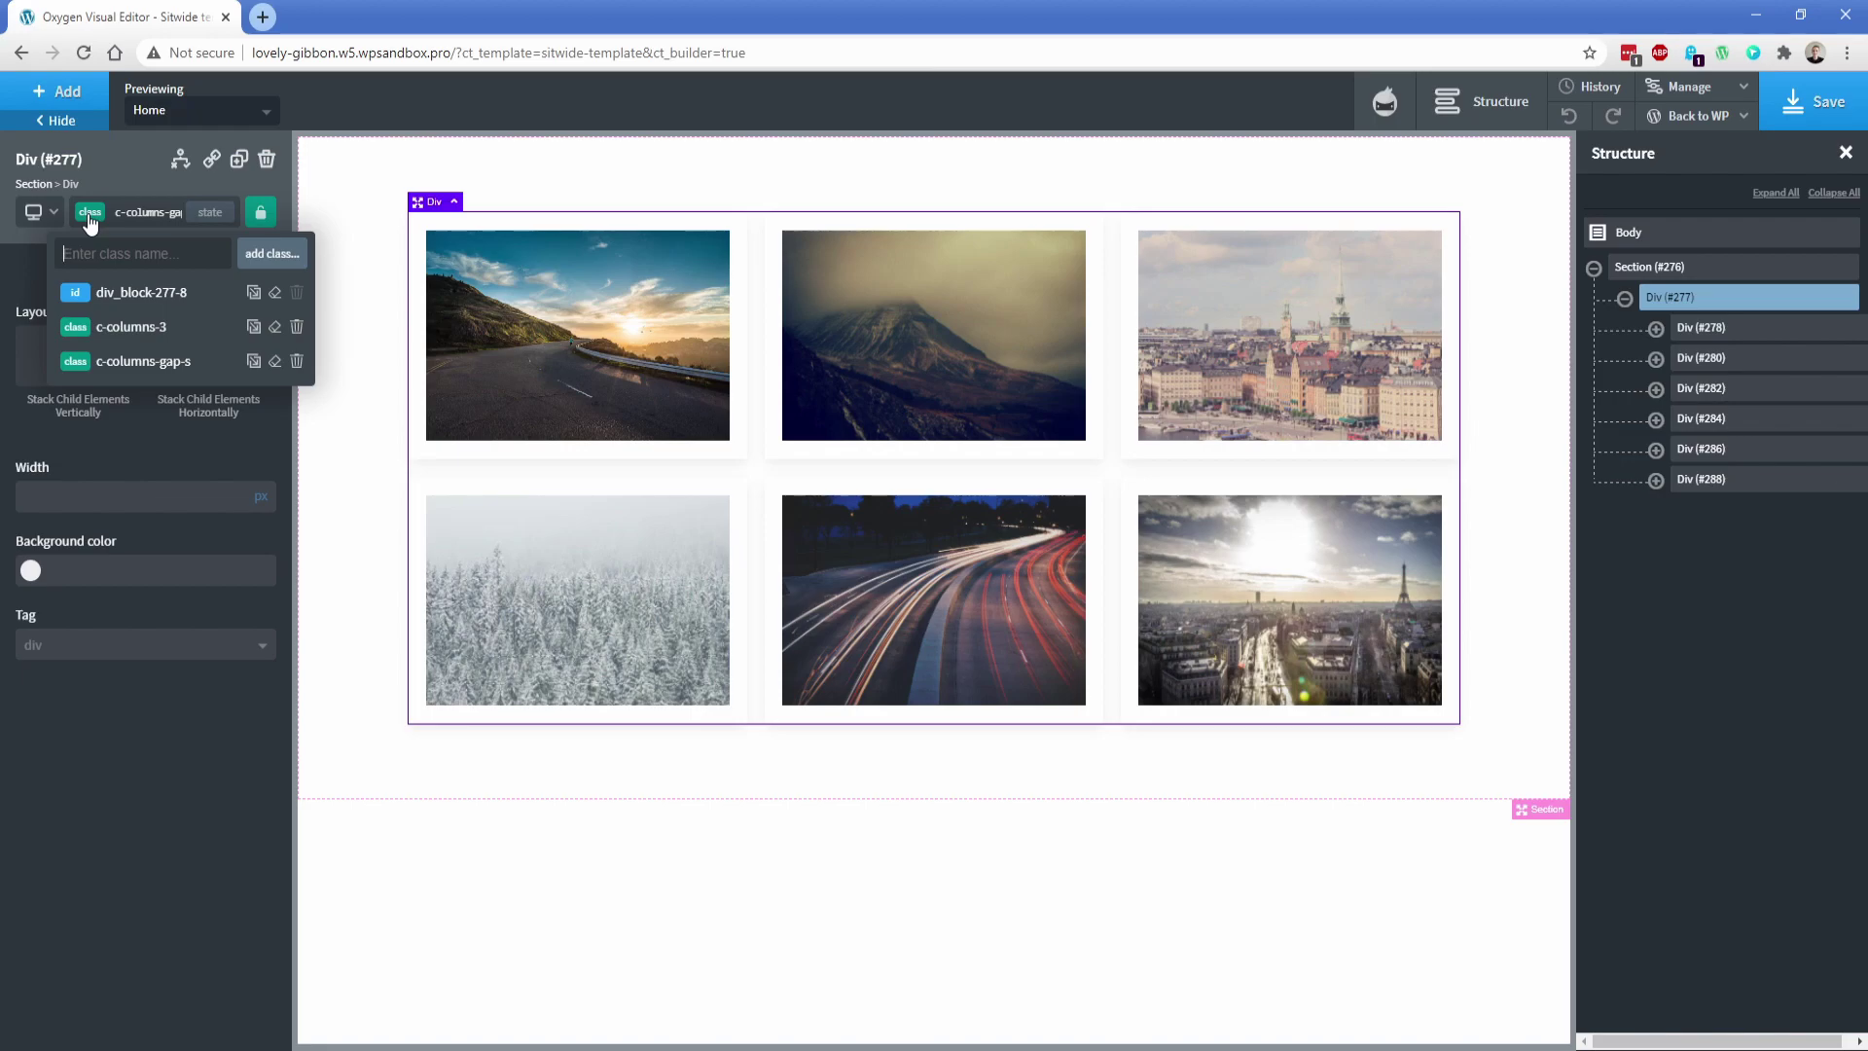
text(l-2)
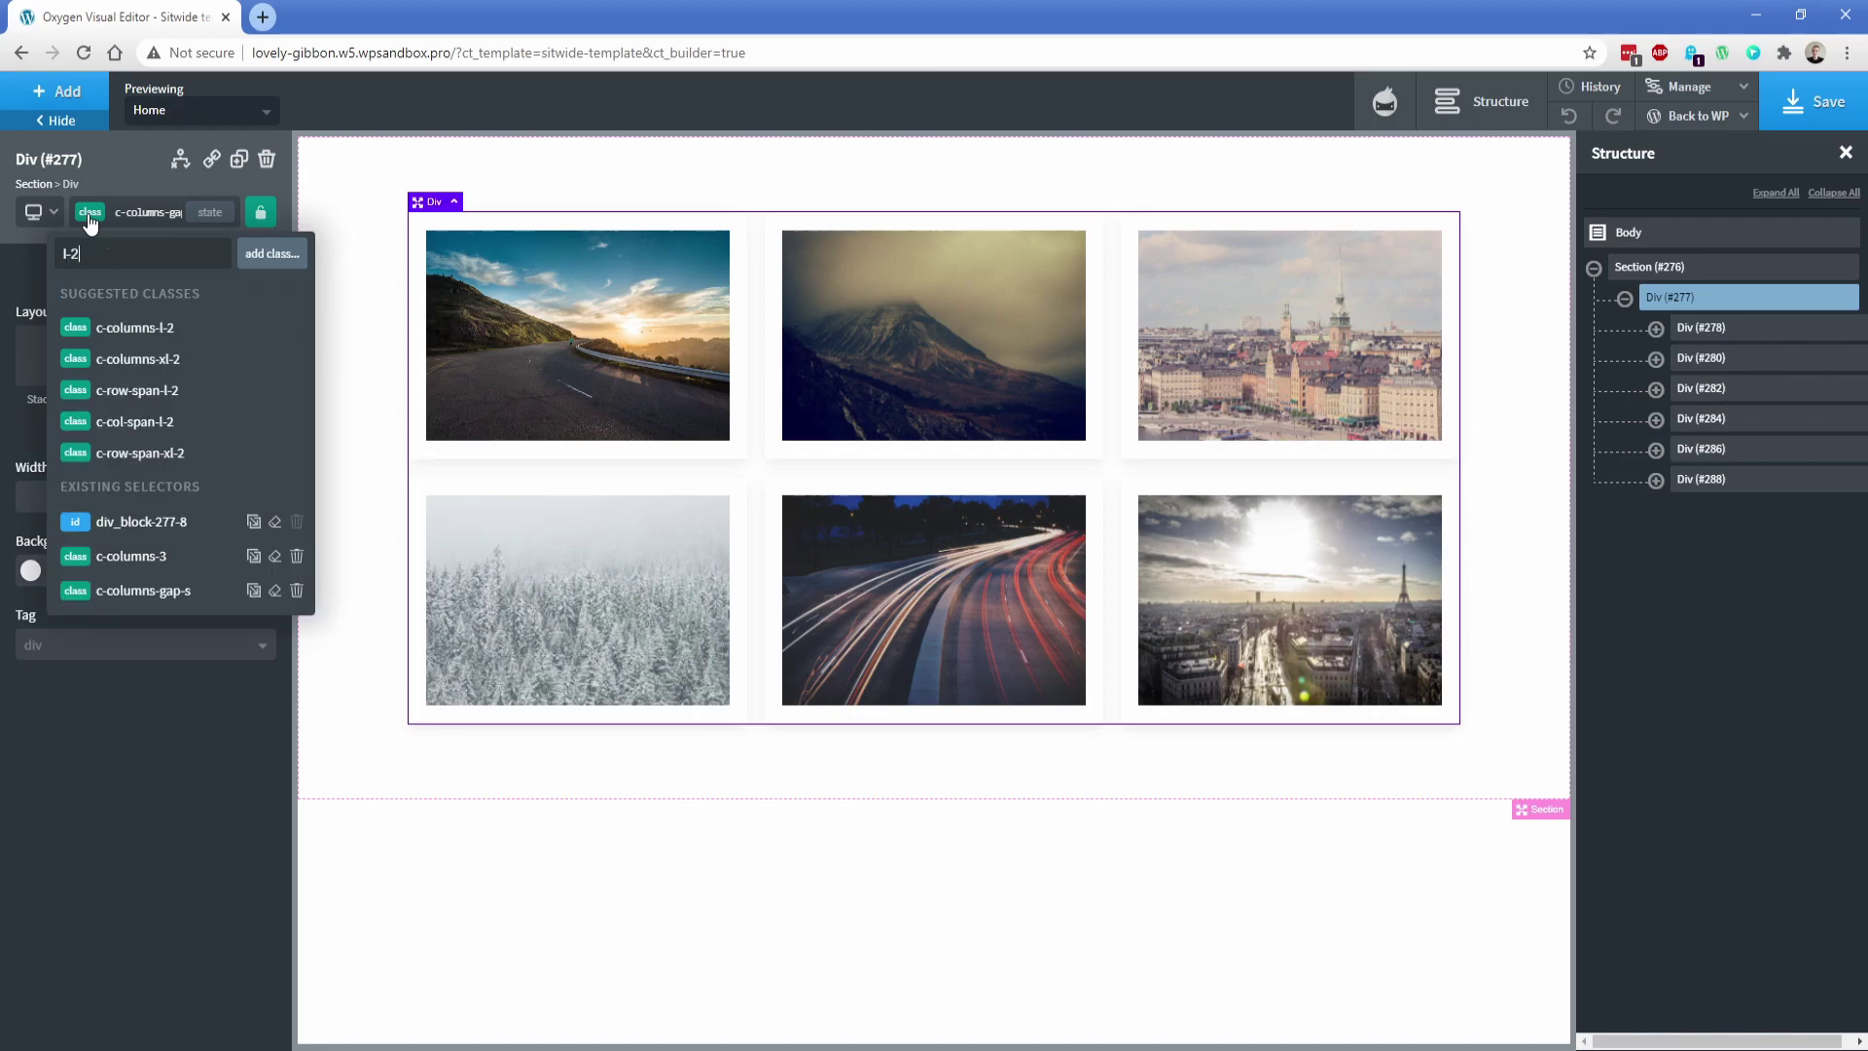
click(143, 331)
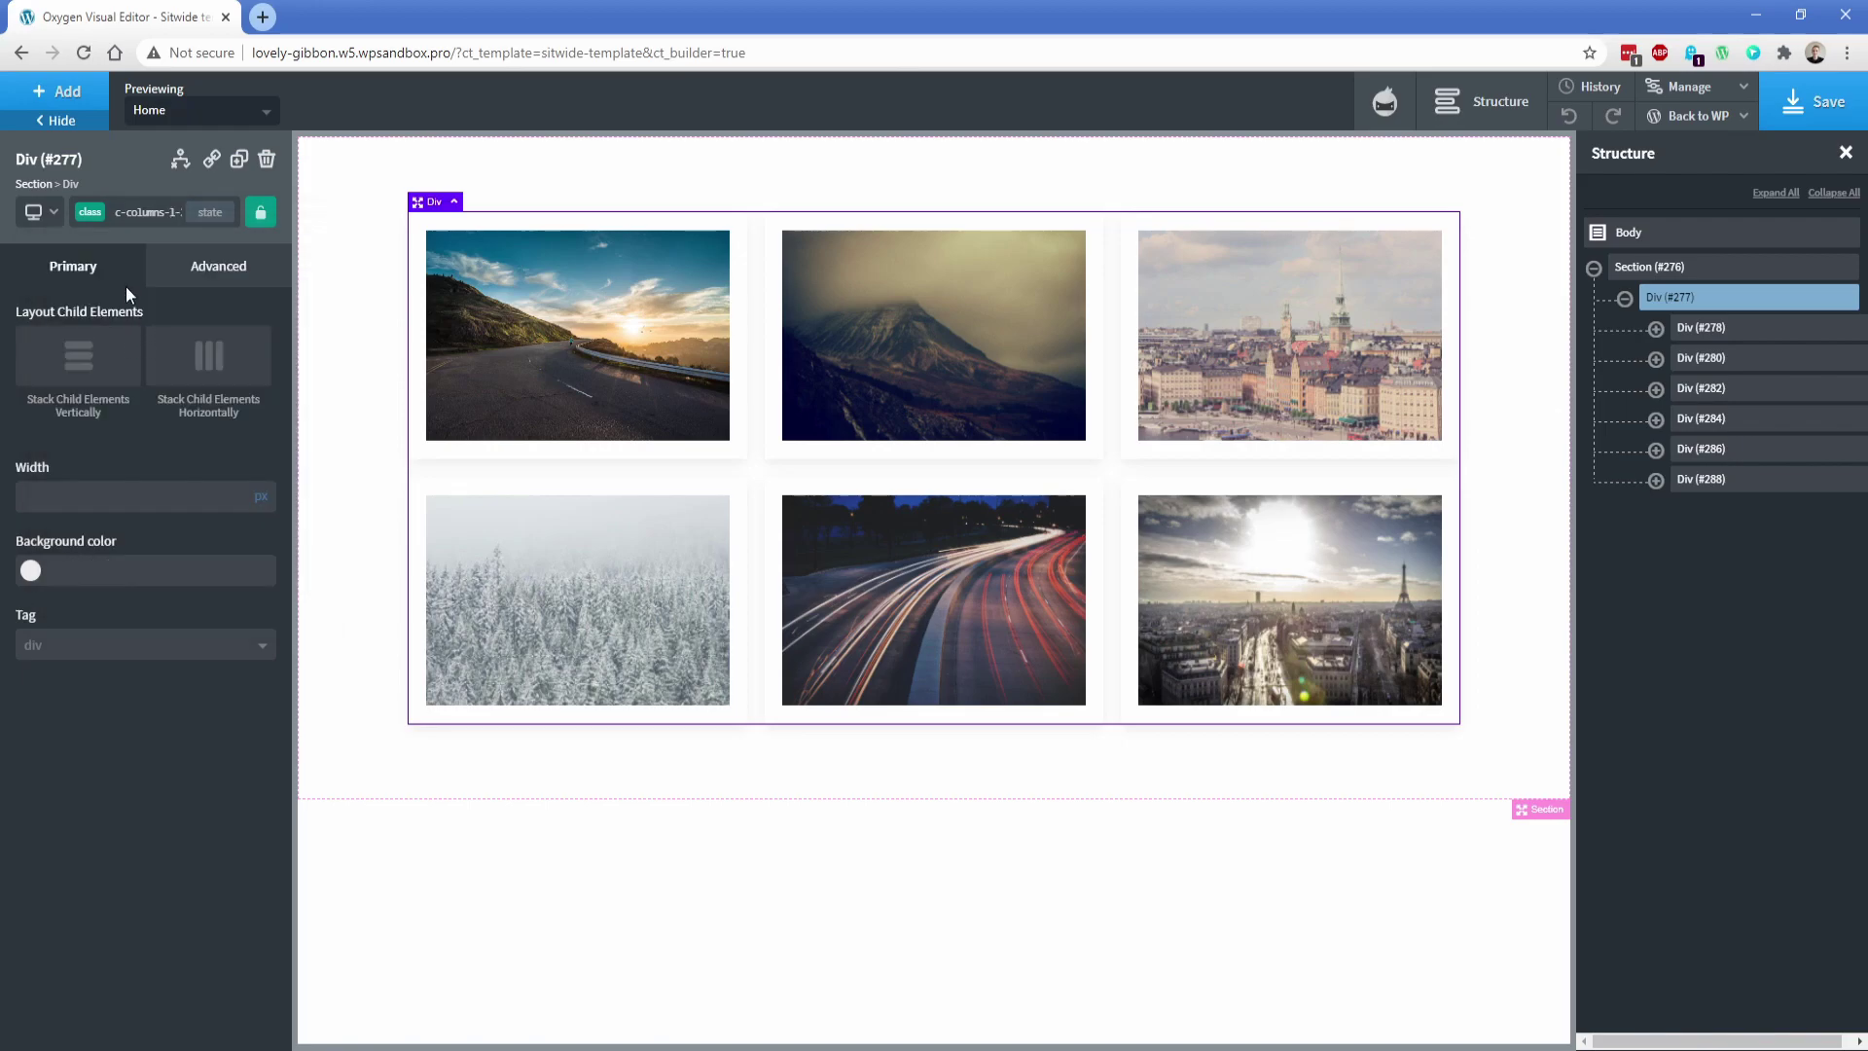
Step: Add the c-columns-m-1 class to the image grid's container div
click(102, 222)
text(m-1)
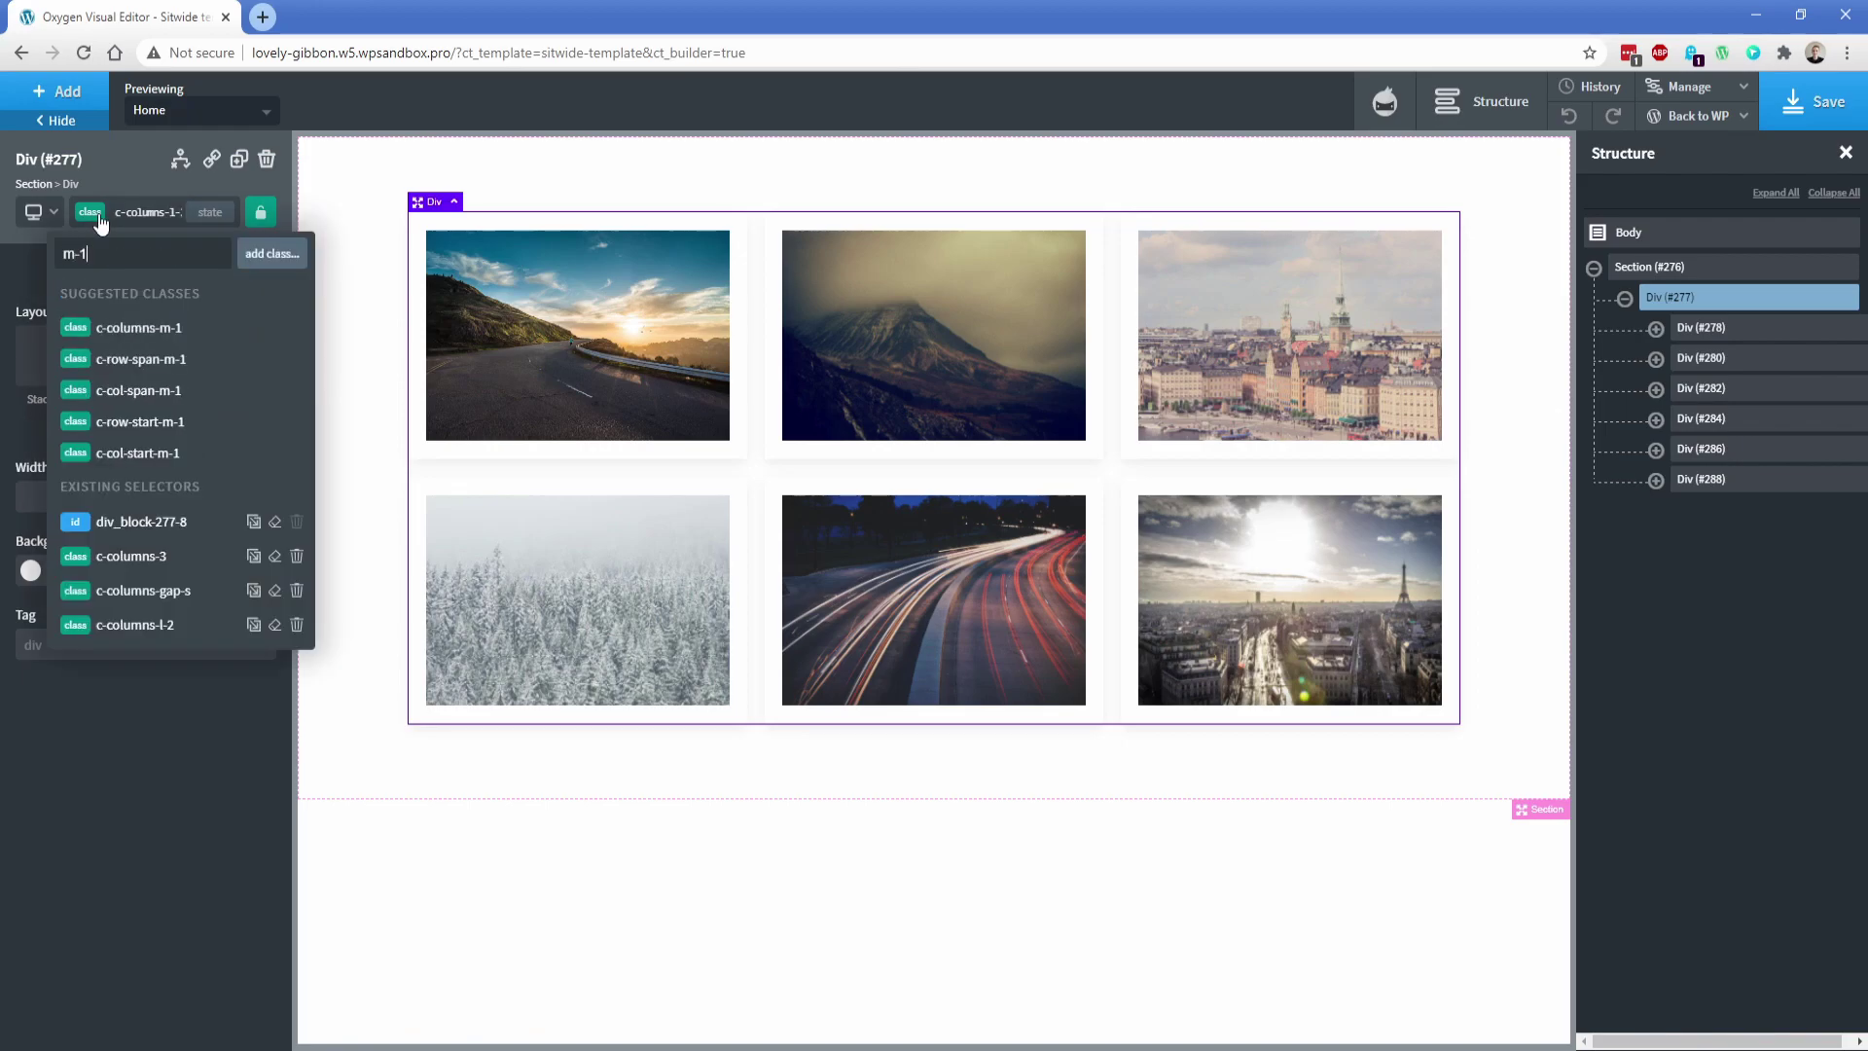
click(162, 335)
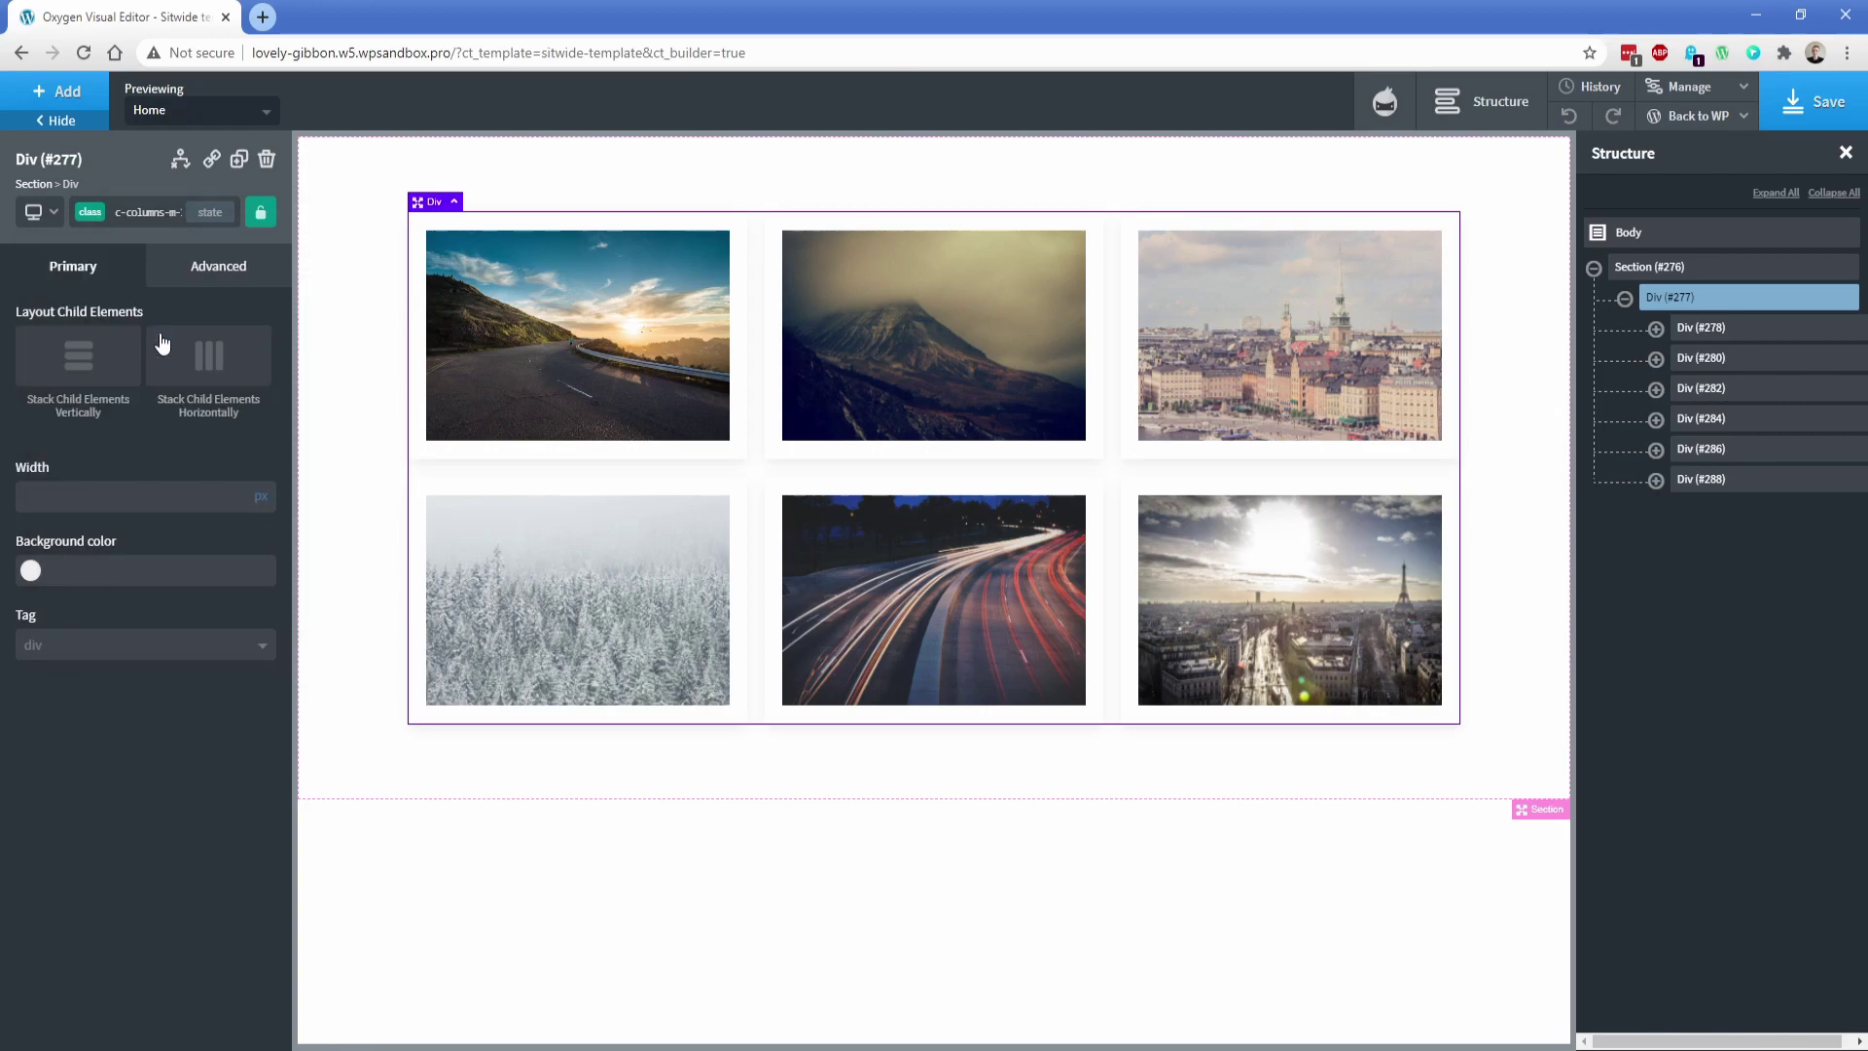
Step: Preview the image grid at page container width, less than 992px and less than 768px, check its classes, and return to all devices
click(39, 213)
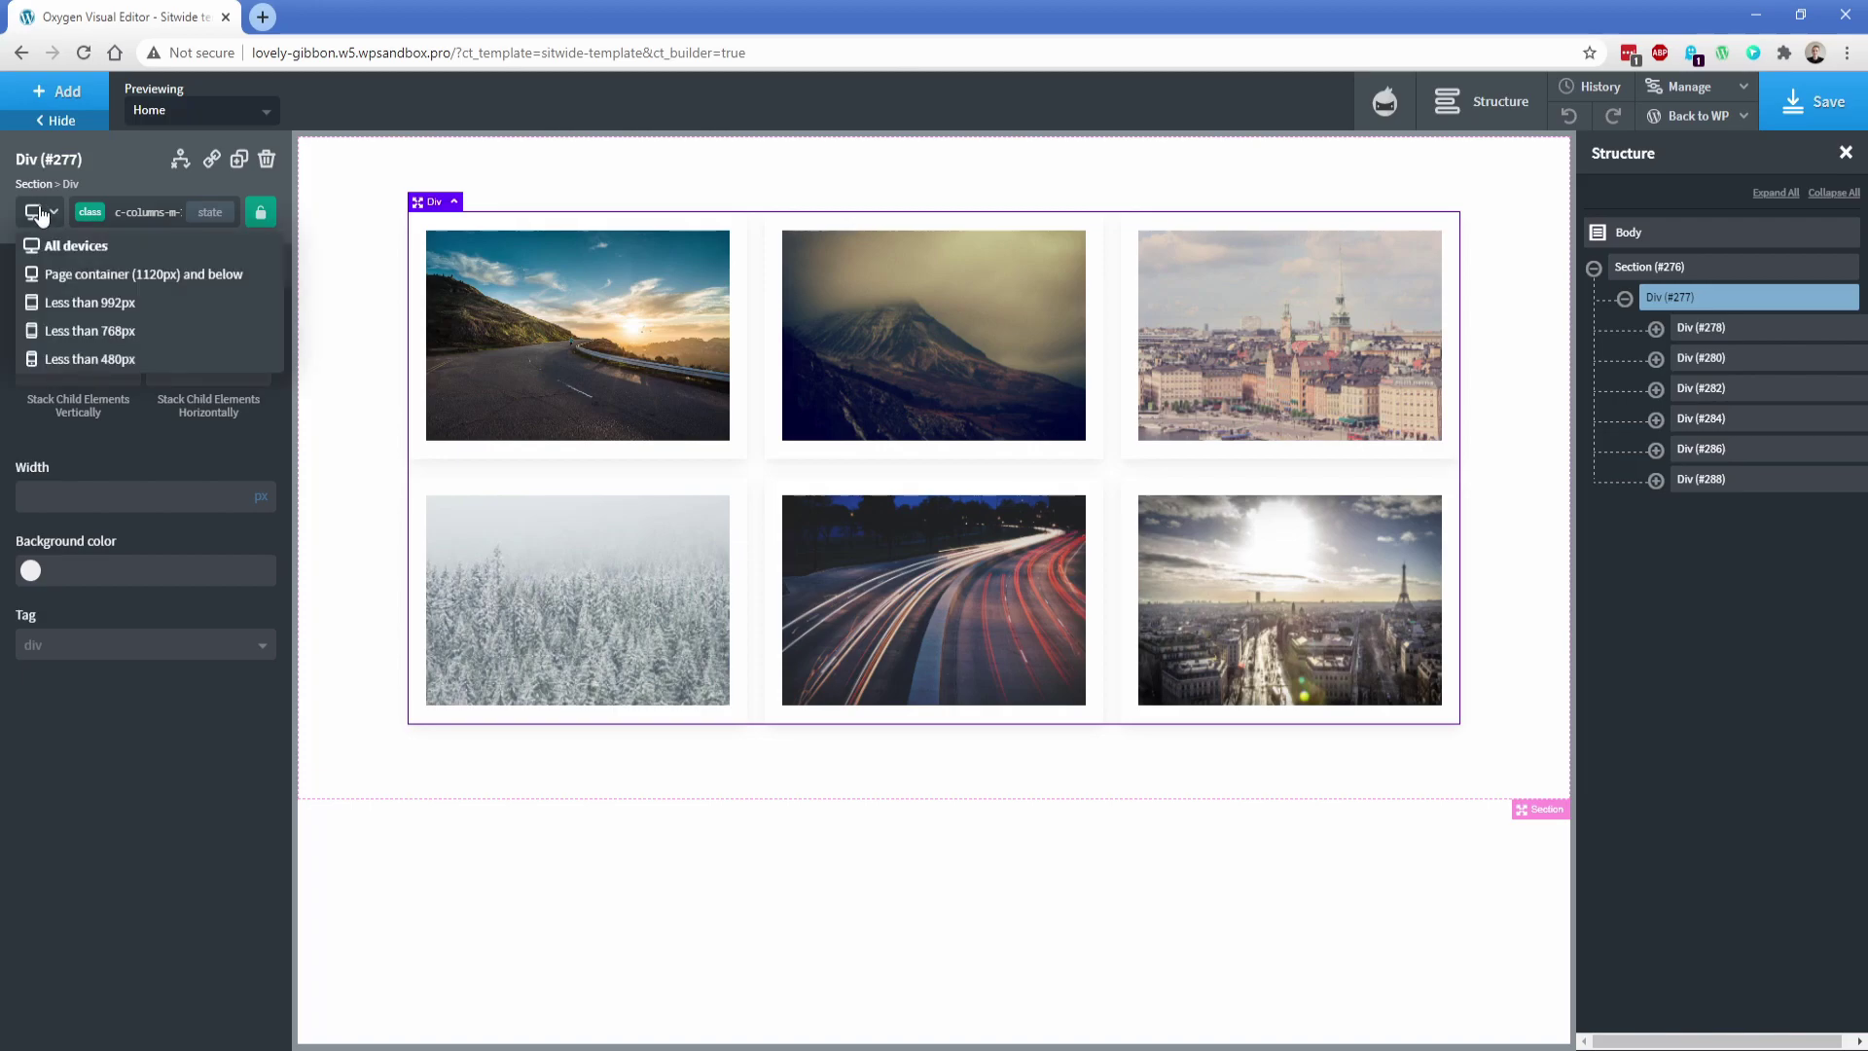
click(90, 275)
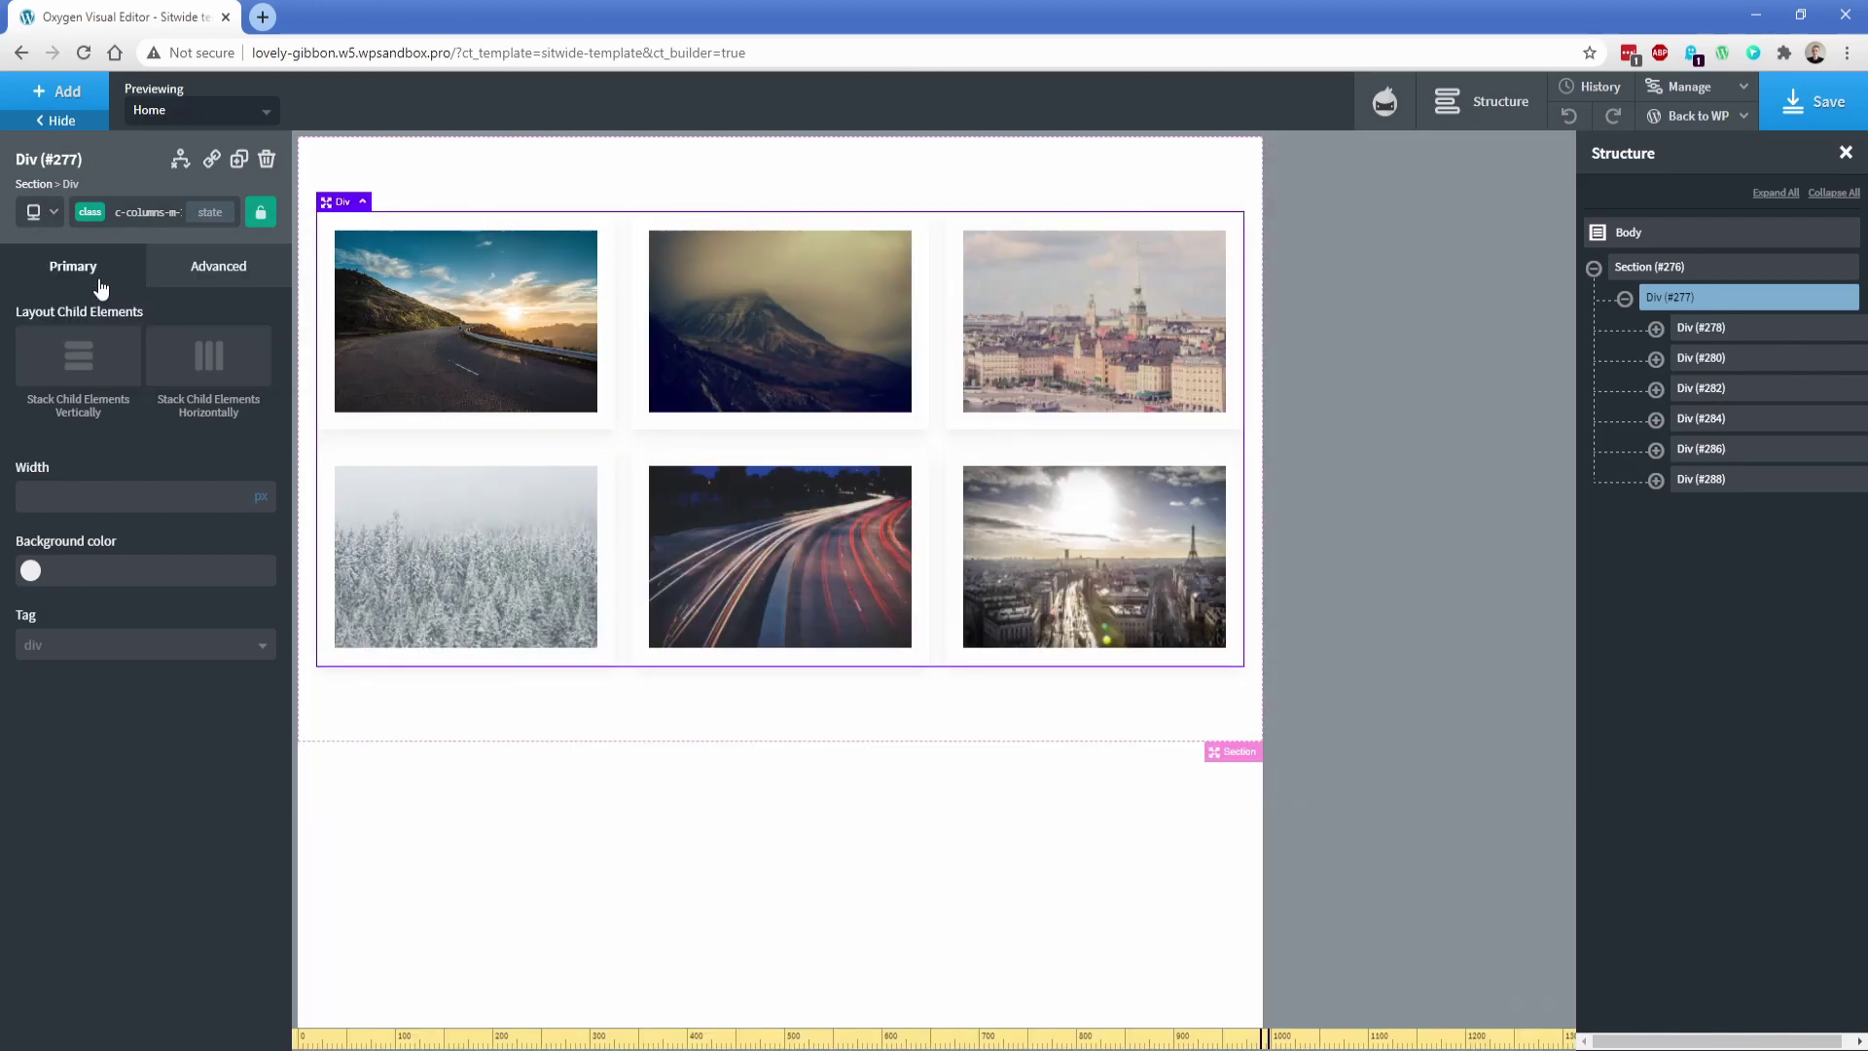
click(49, 219)
click(76, 292)
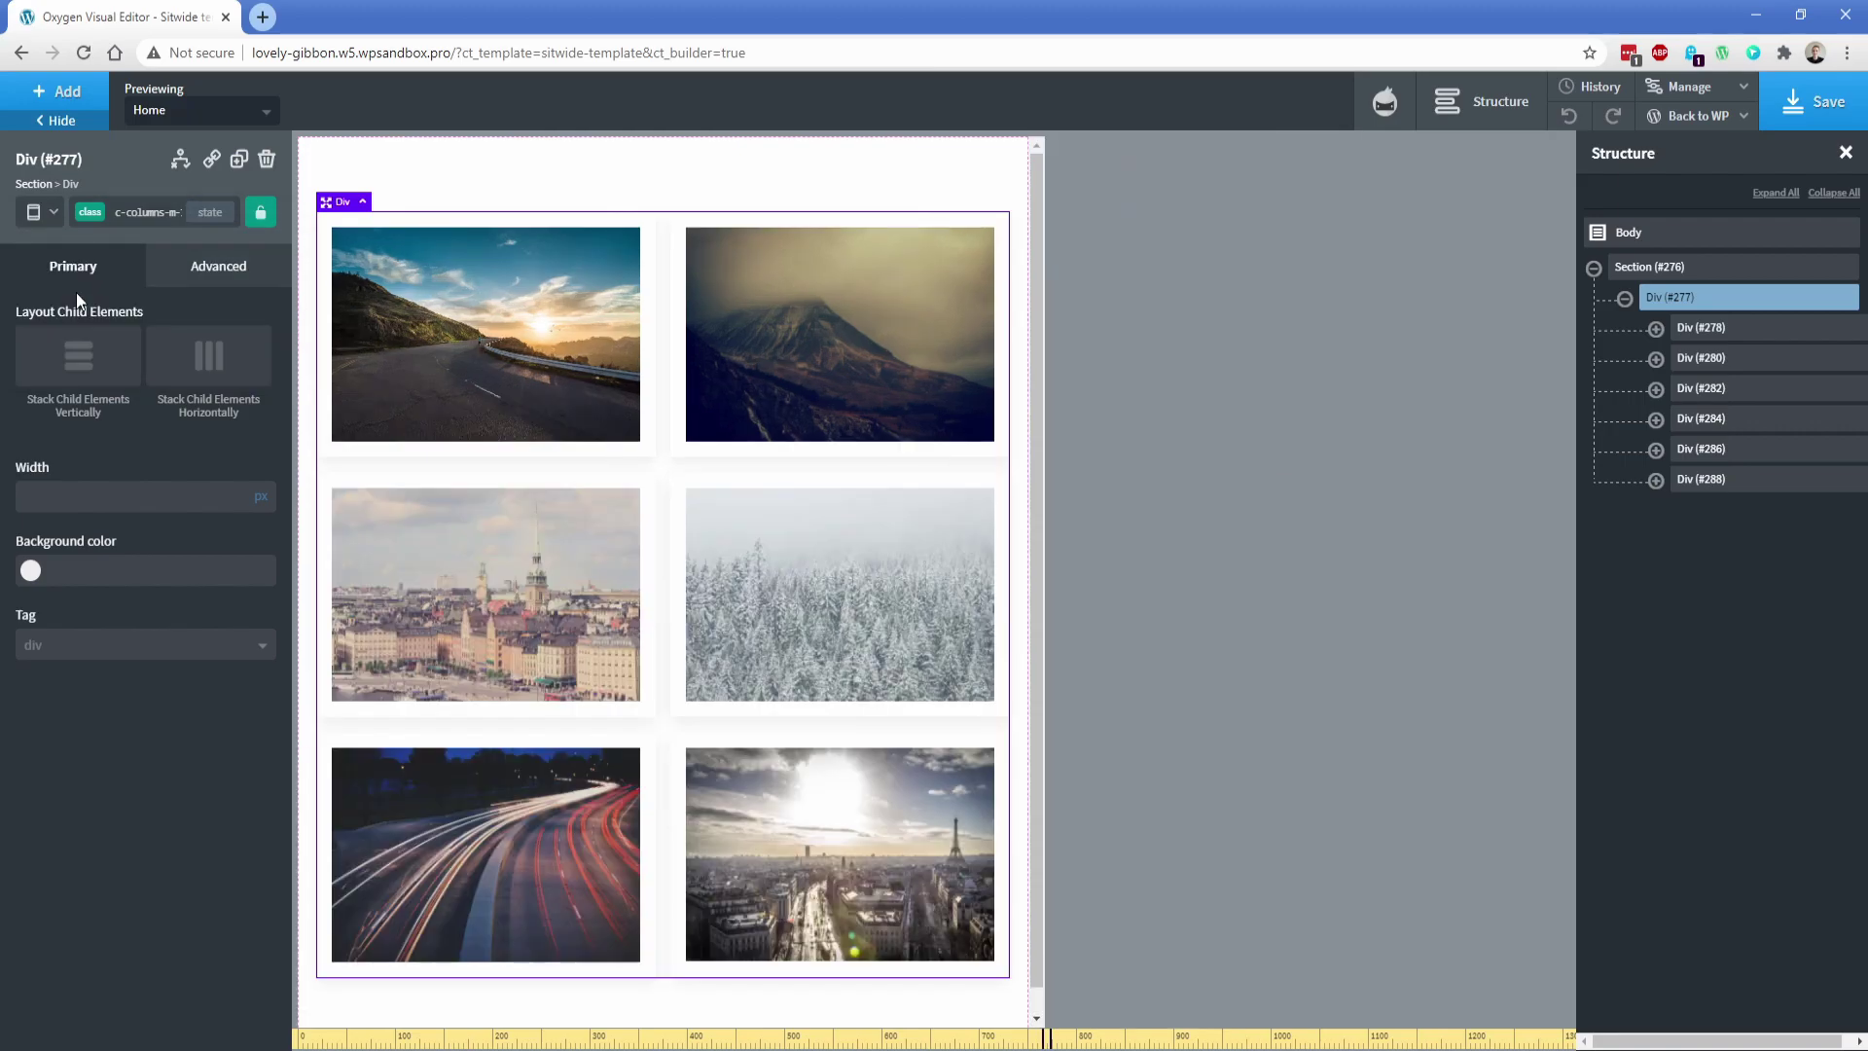
click(48, 218)
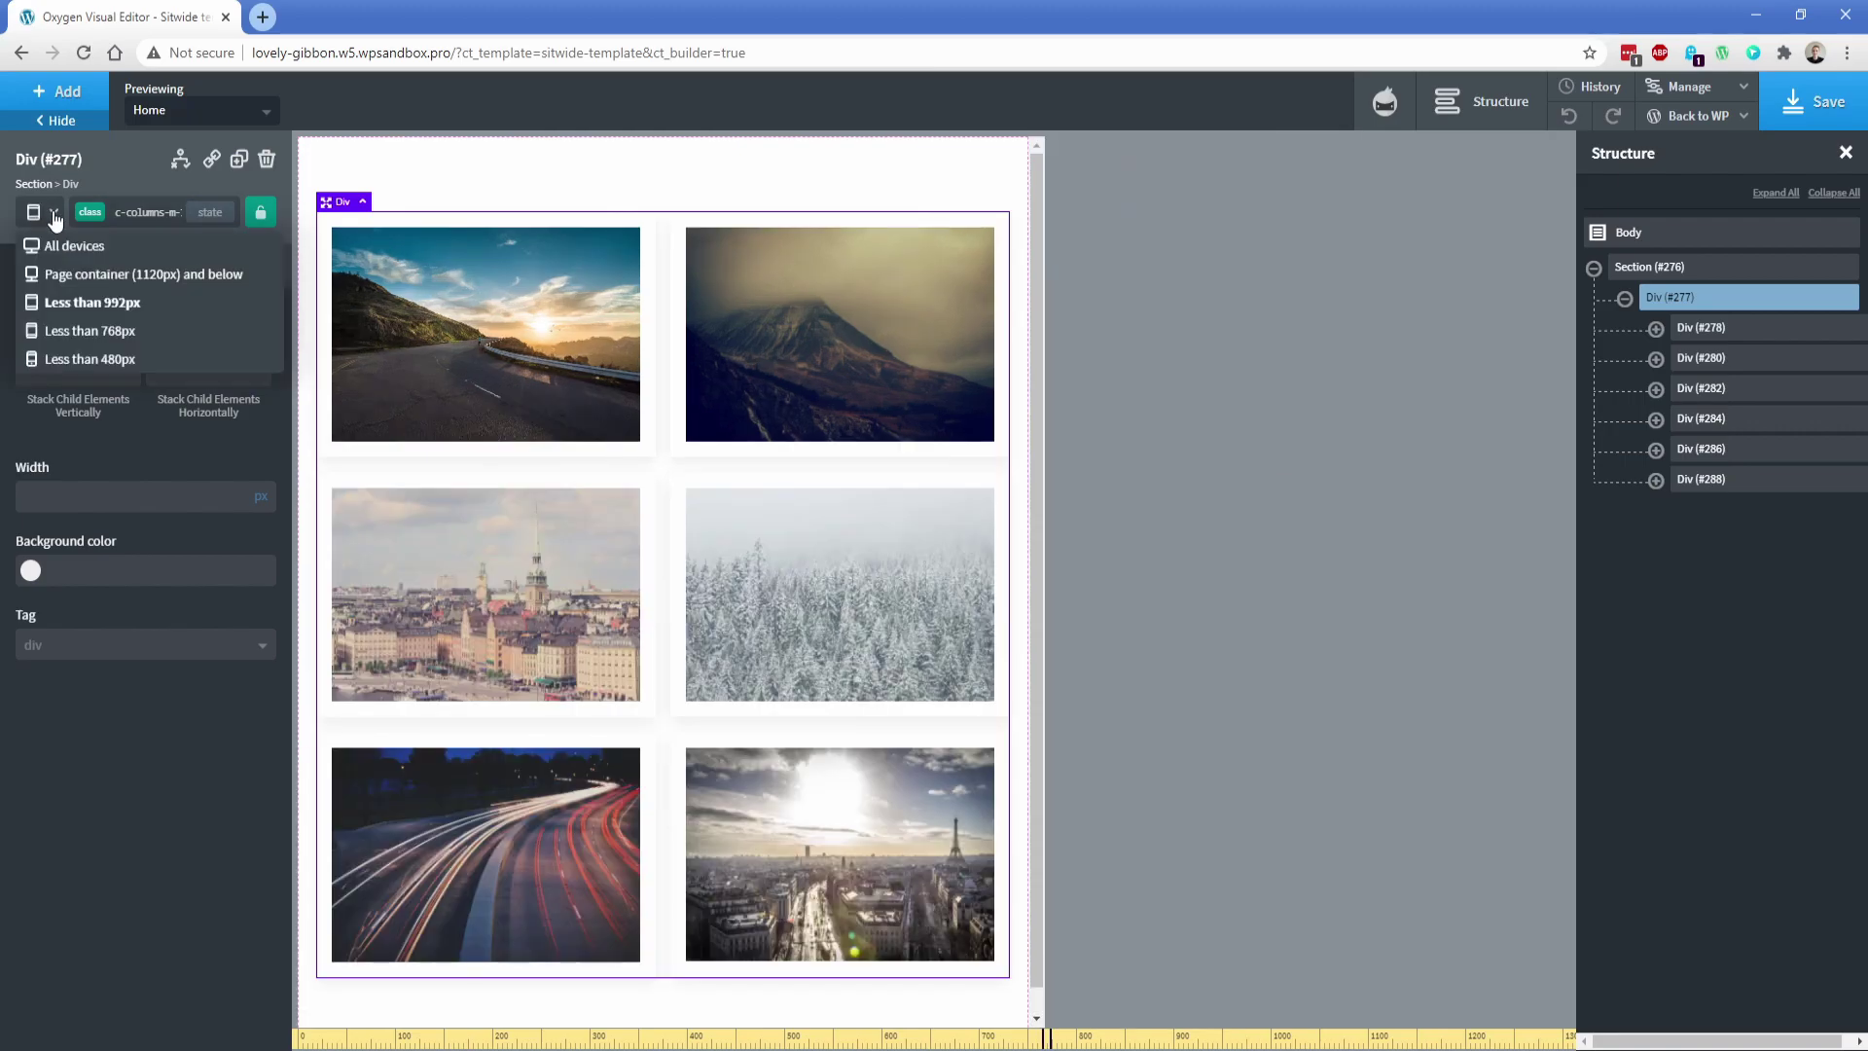
click(90, 332)
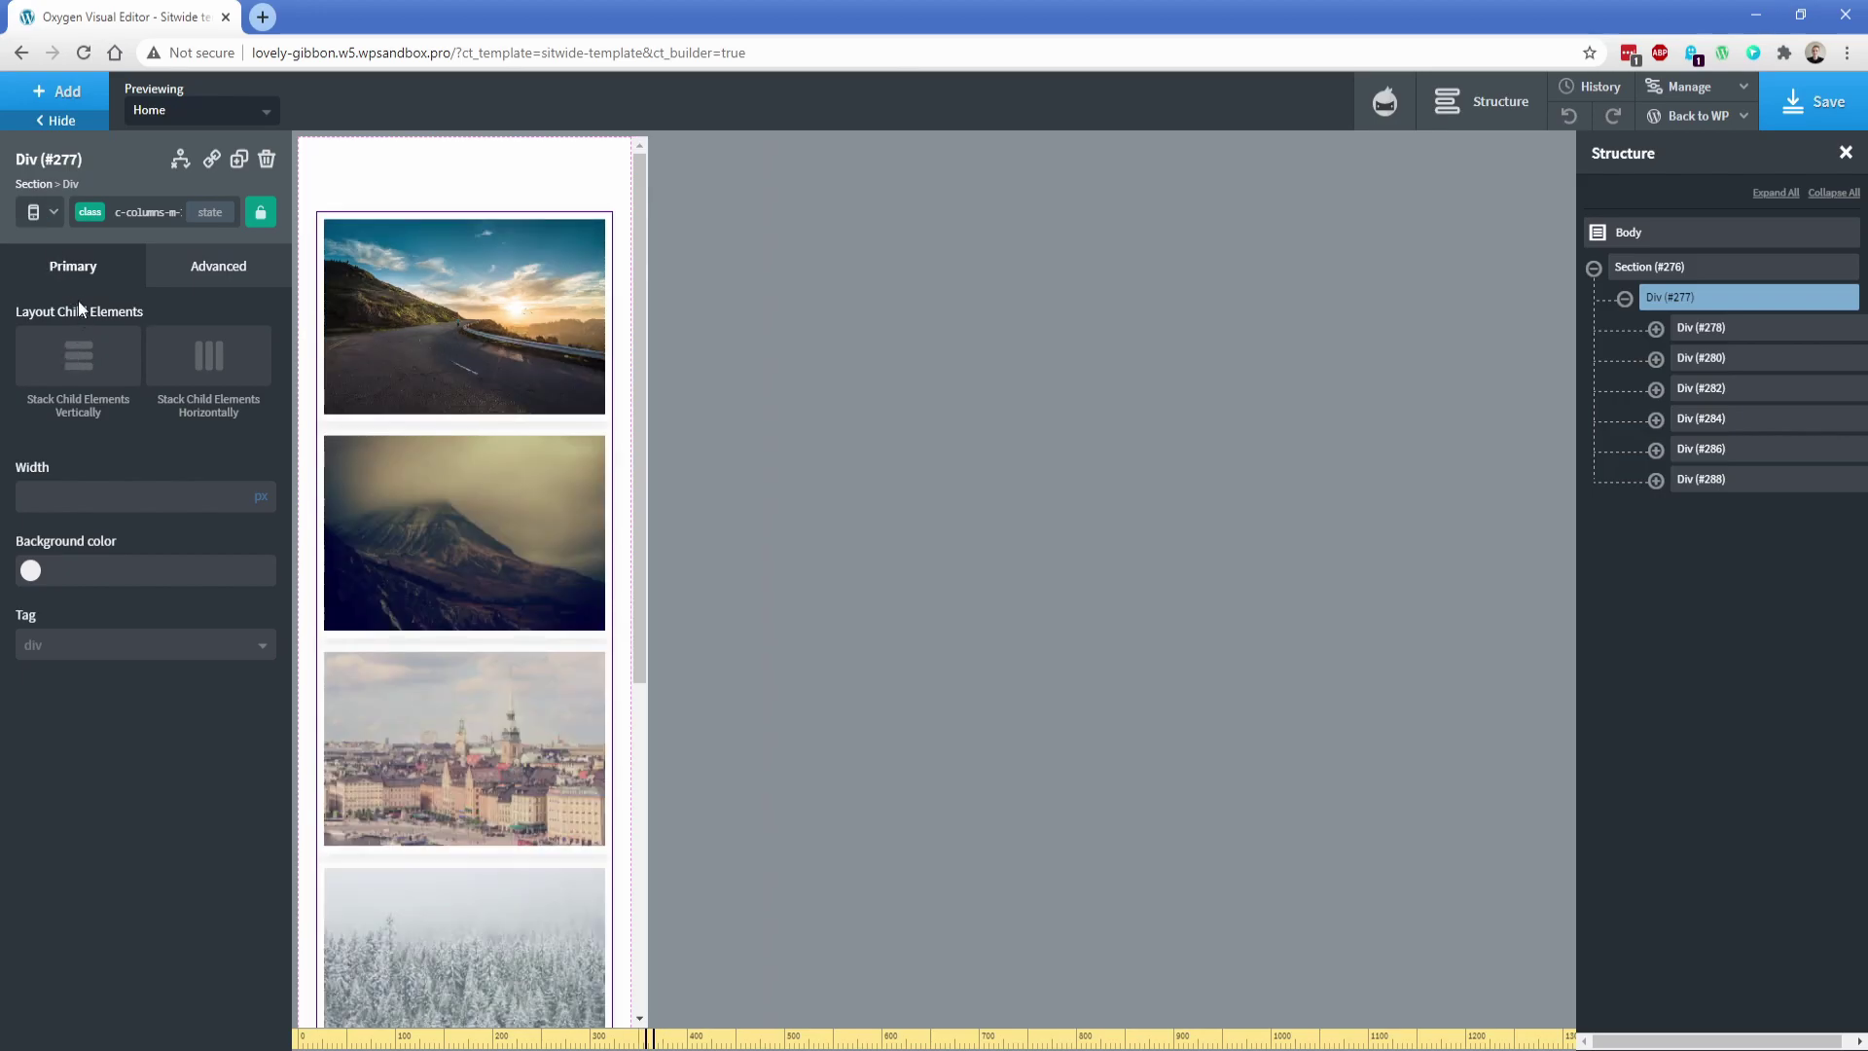
click(88, 218)
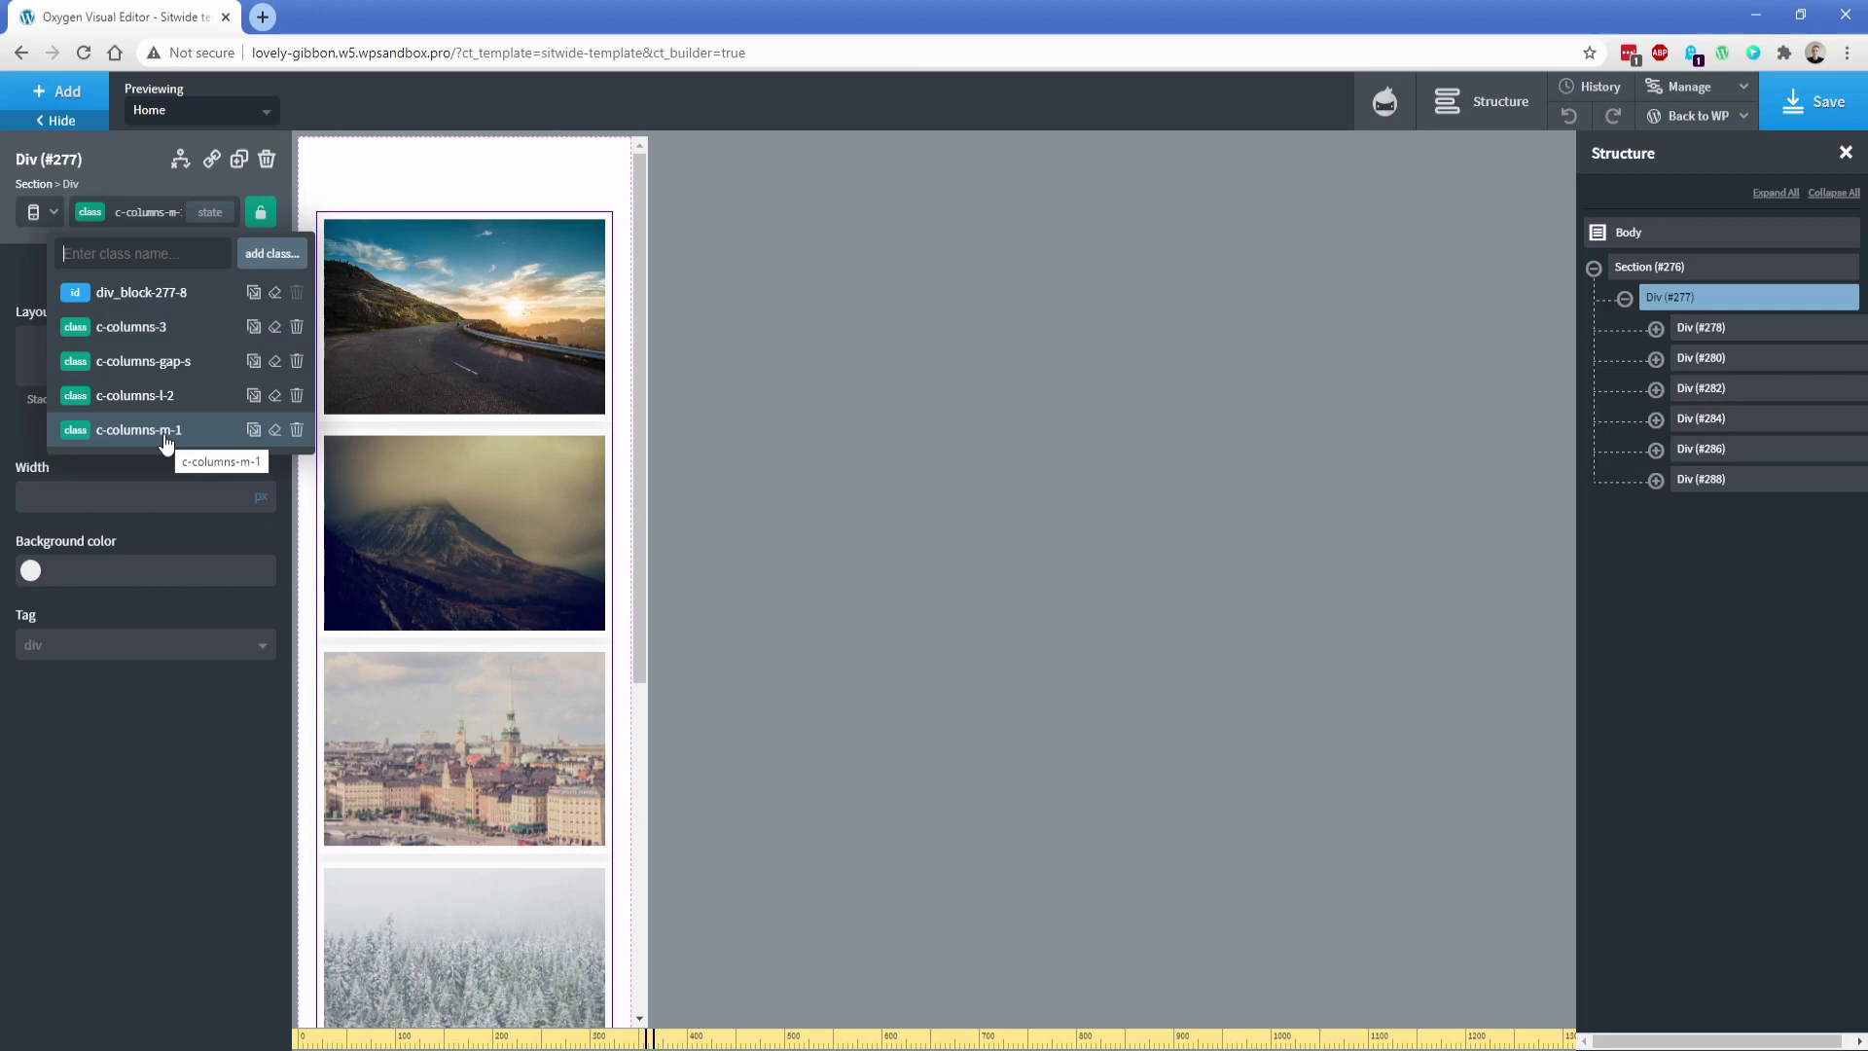
click(60, 256)
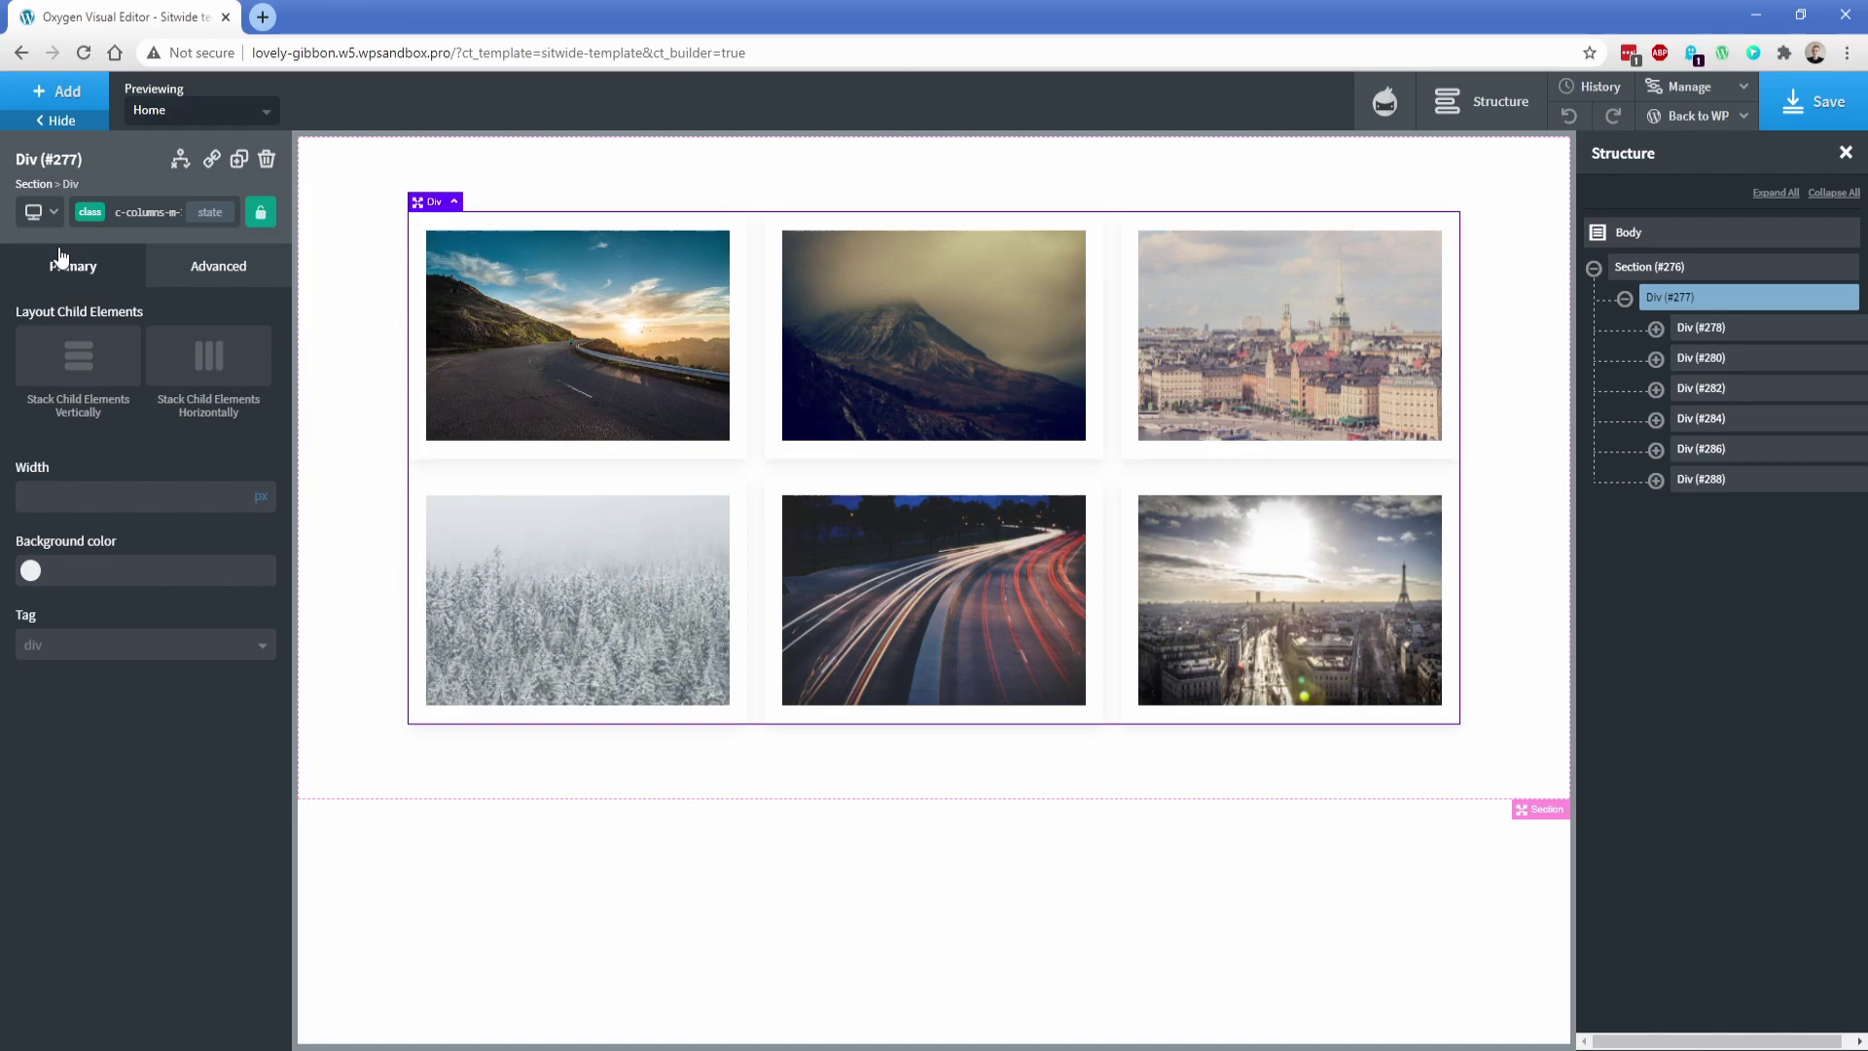
Step: Duplicate the section that holds the image grid
click(348, 472)
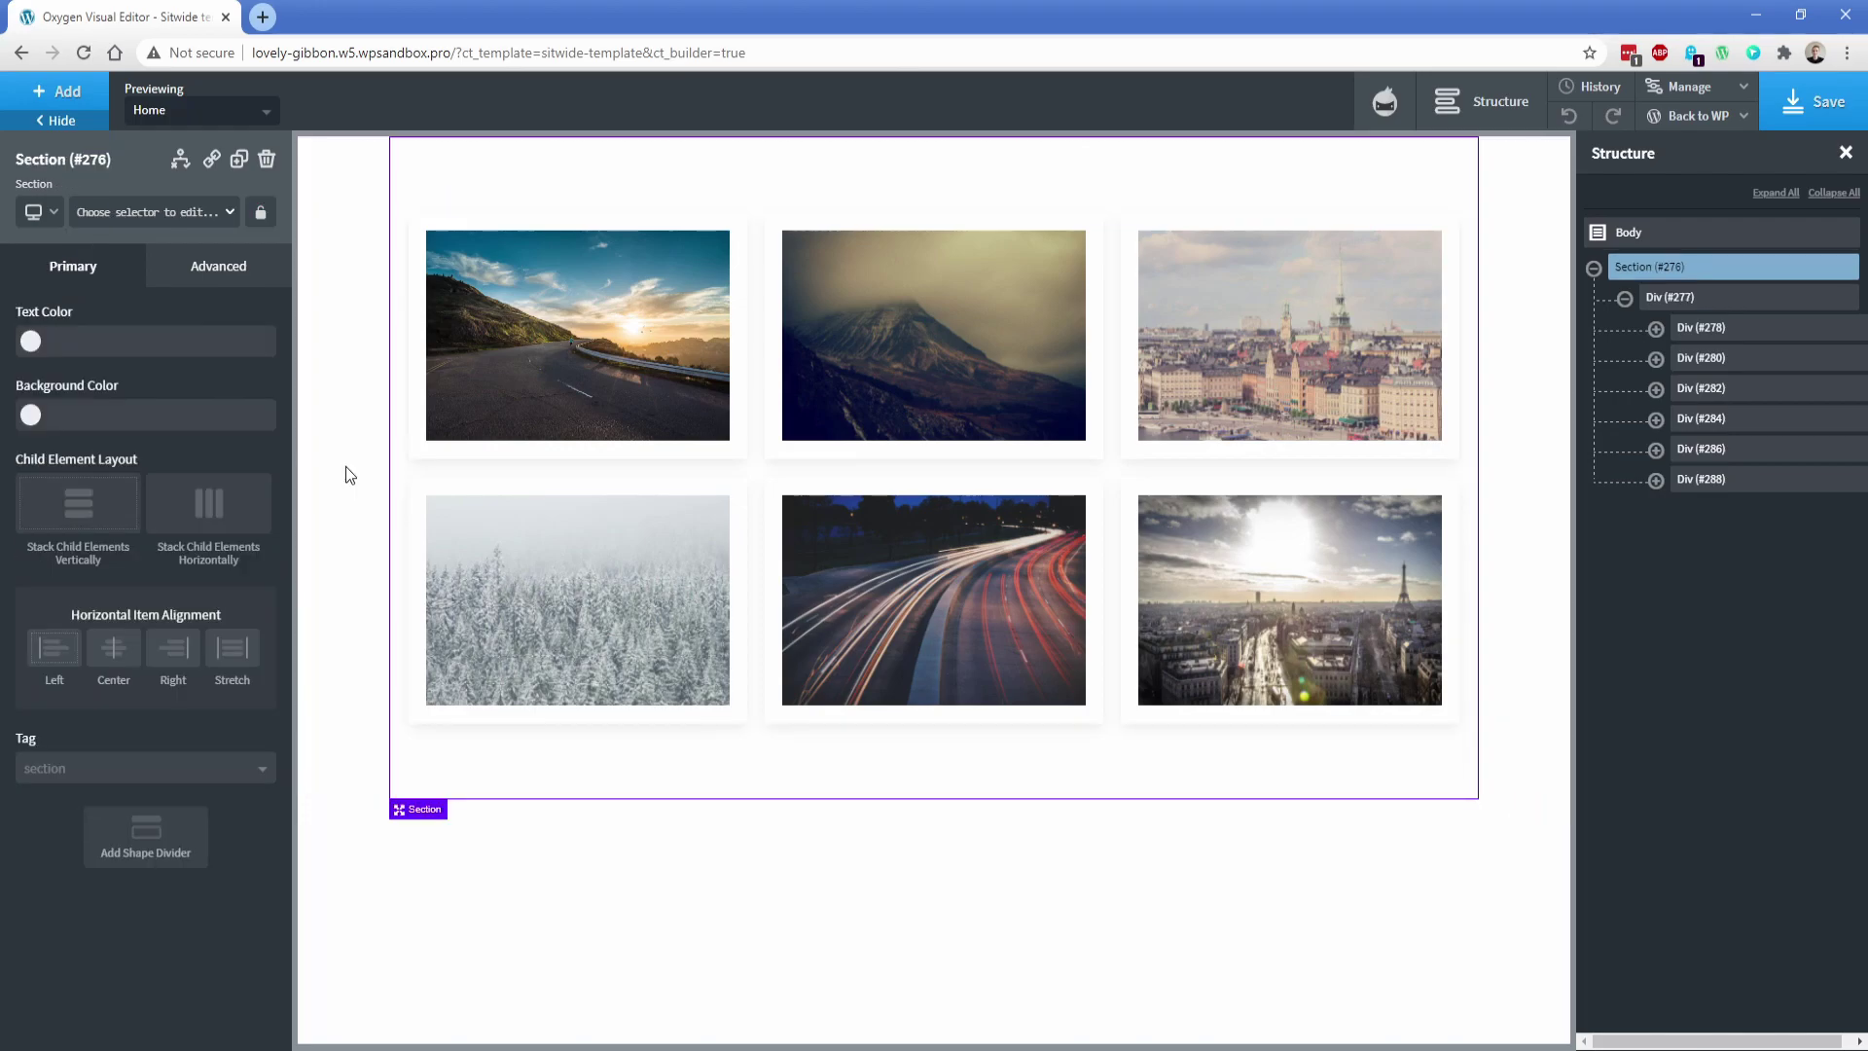
click(239, 159)
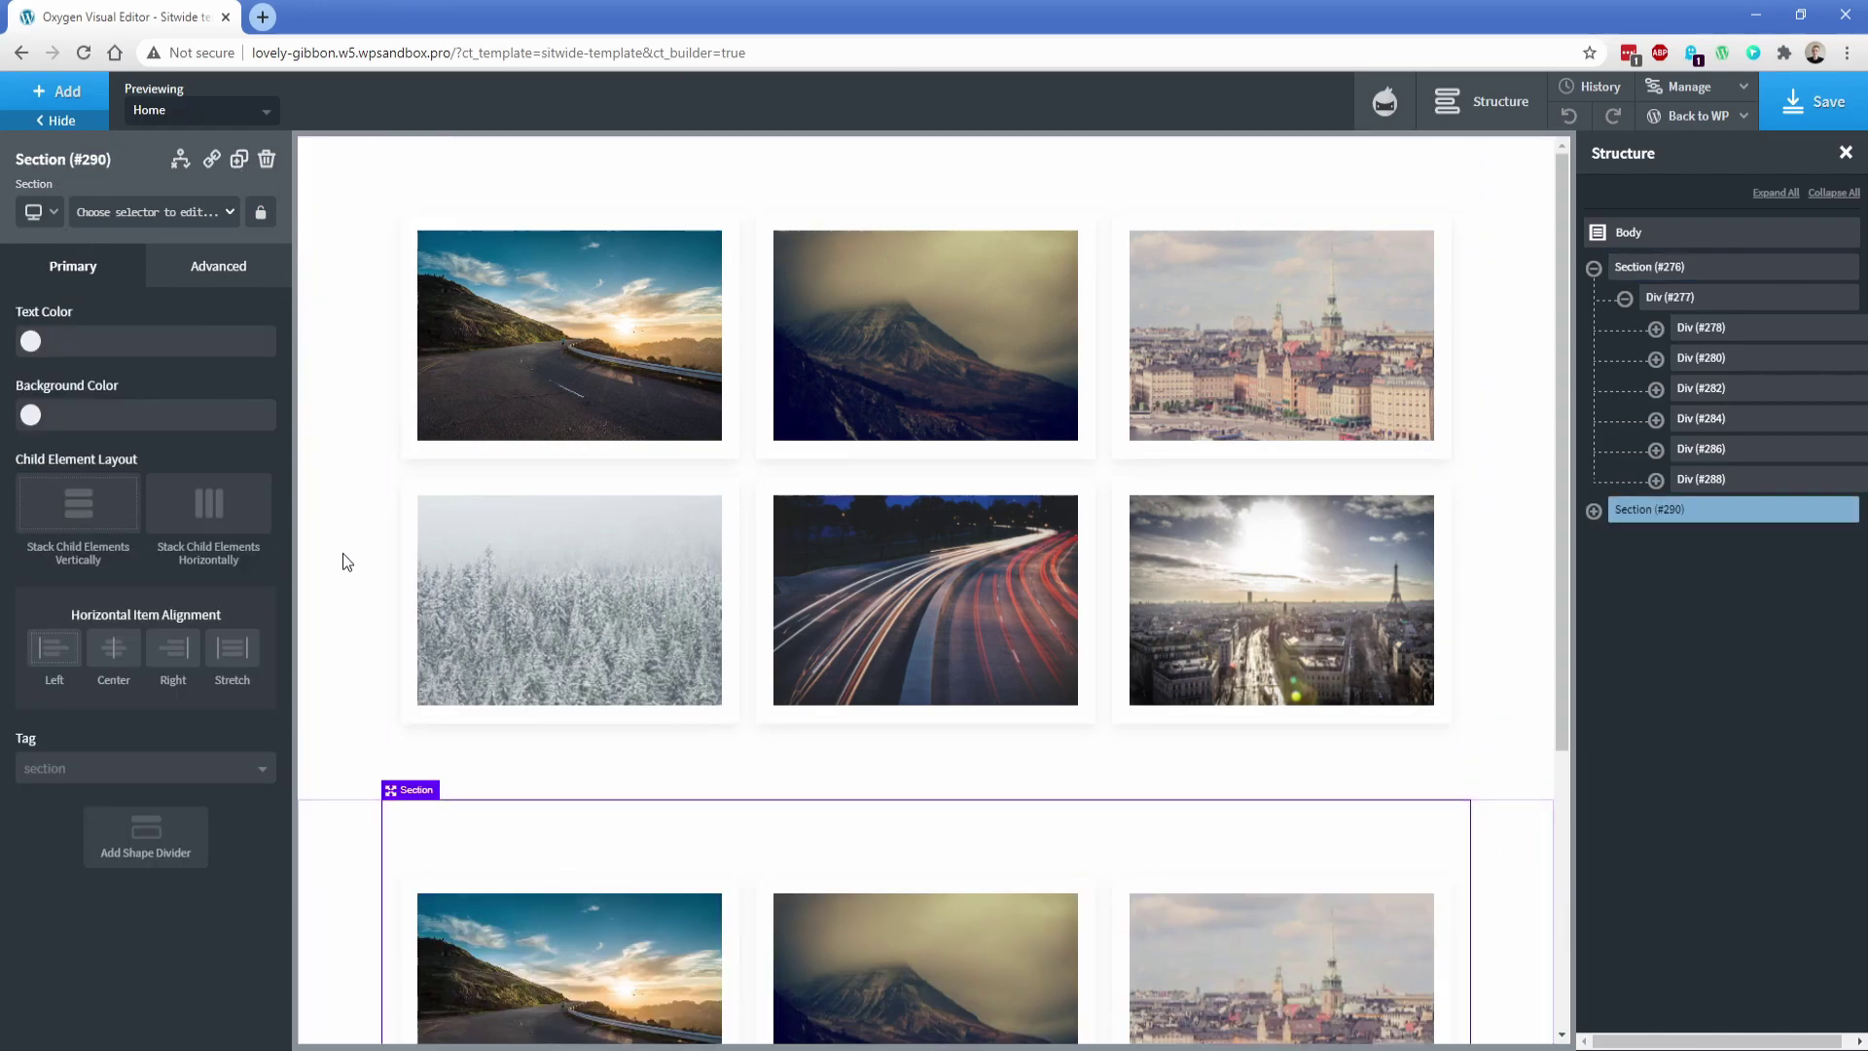
scroll(342, 553, down, 4)
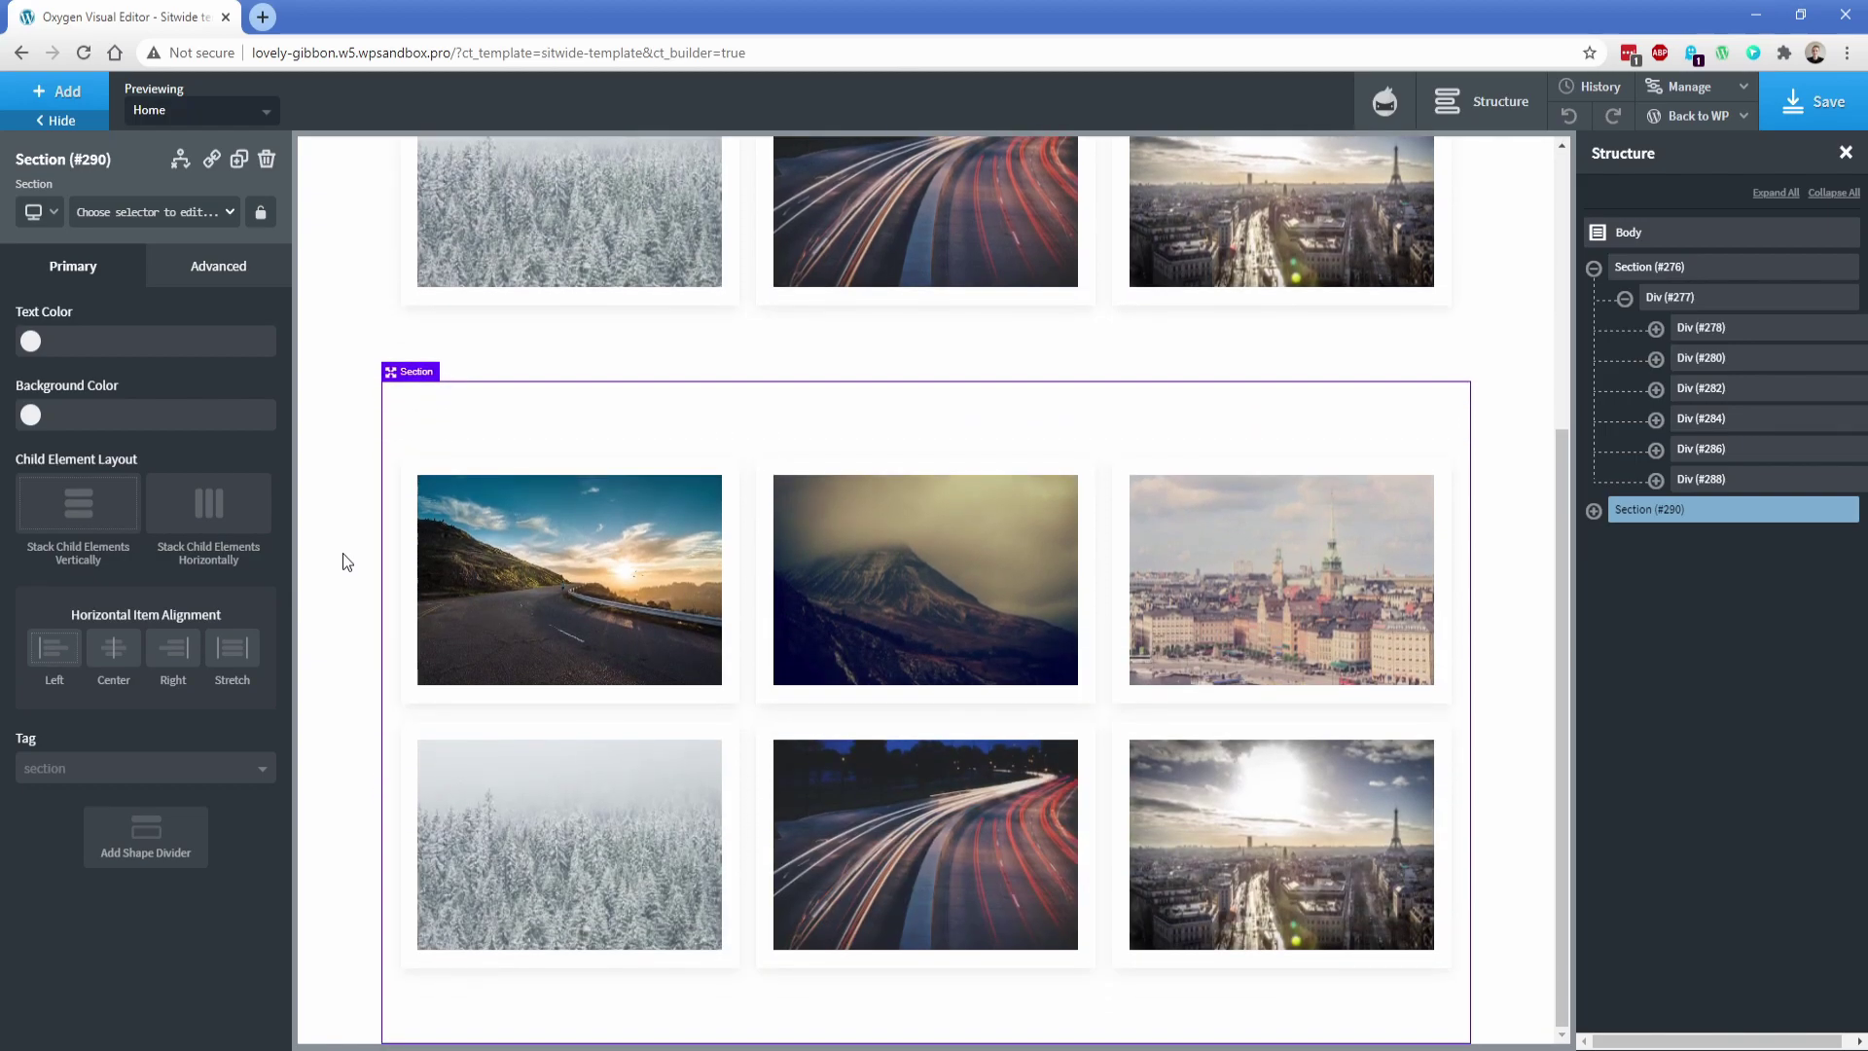
Step: Replace the c-columns-3 class with c-columns-2-3 on the duplicated grid's container div
click(756, 719)
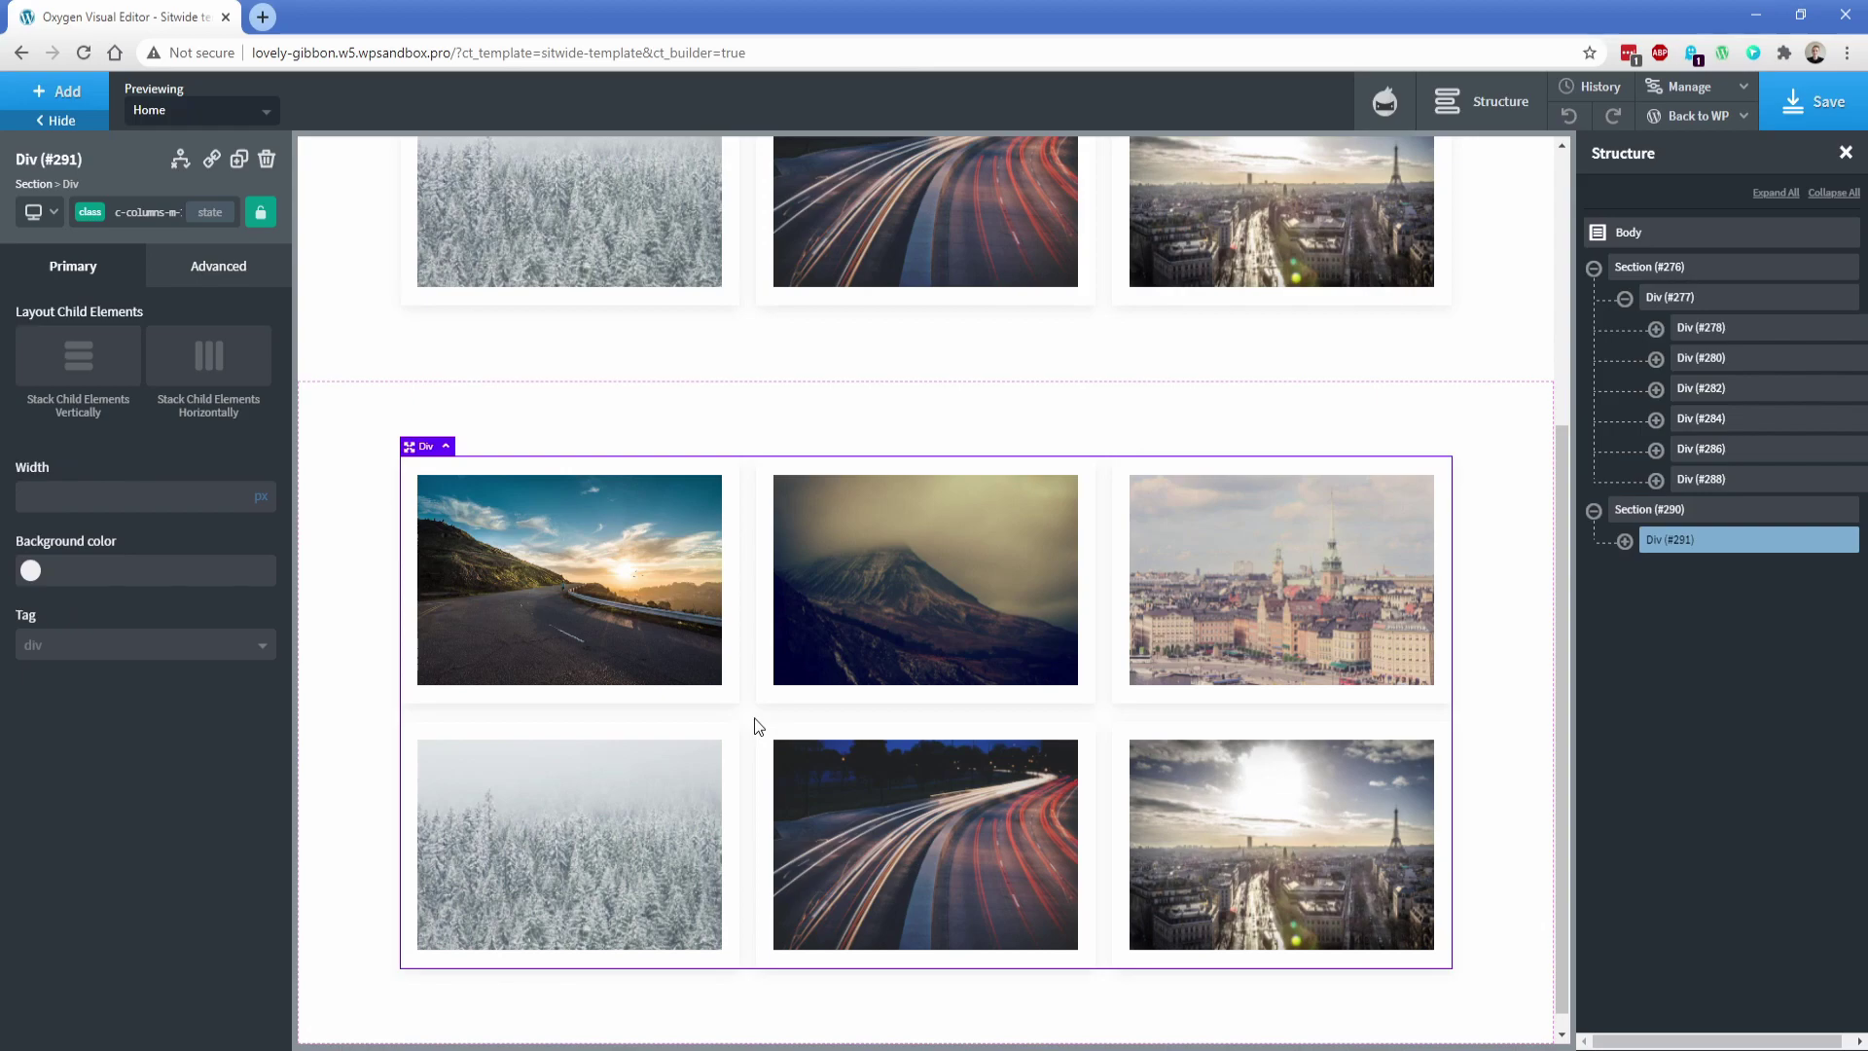
click(90, 213)
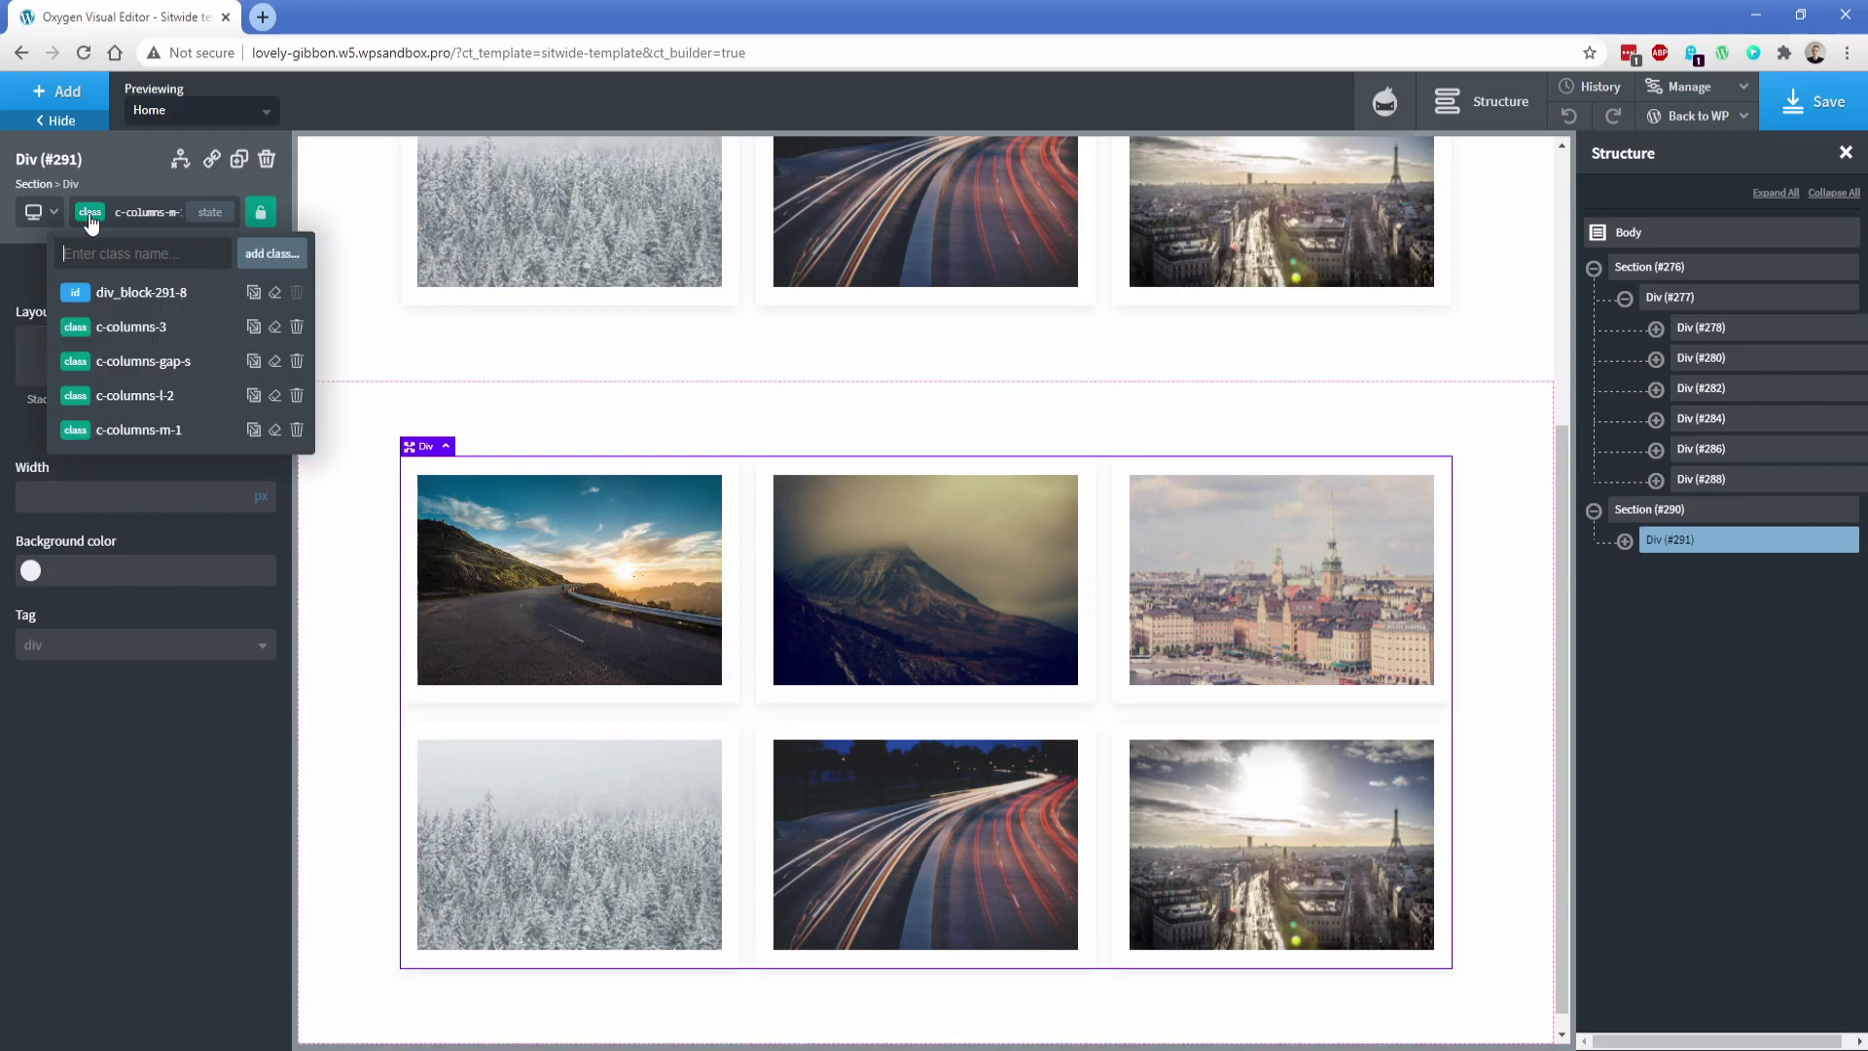
click(297, 327)
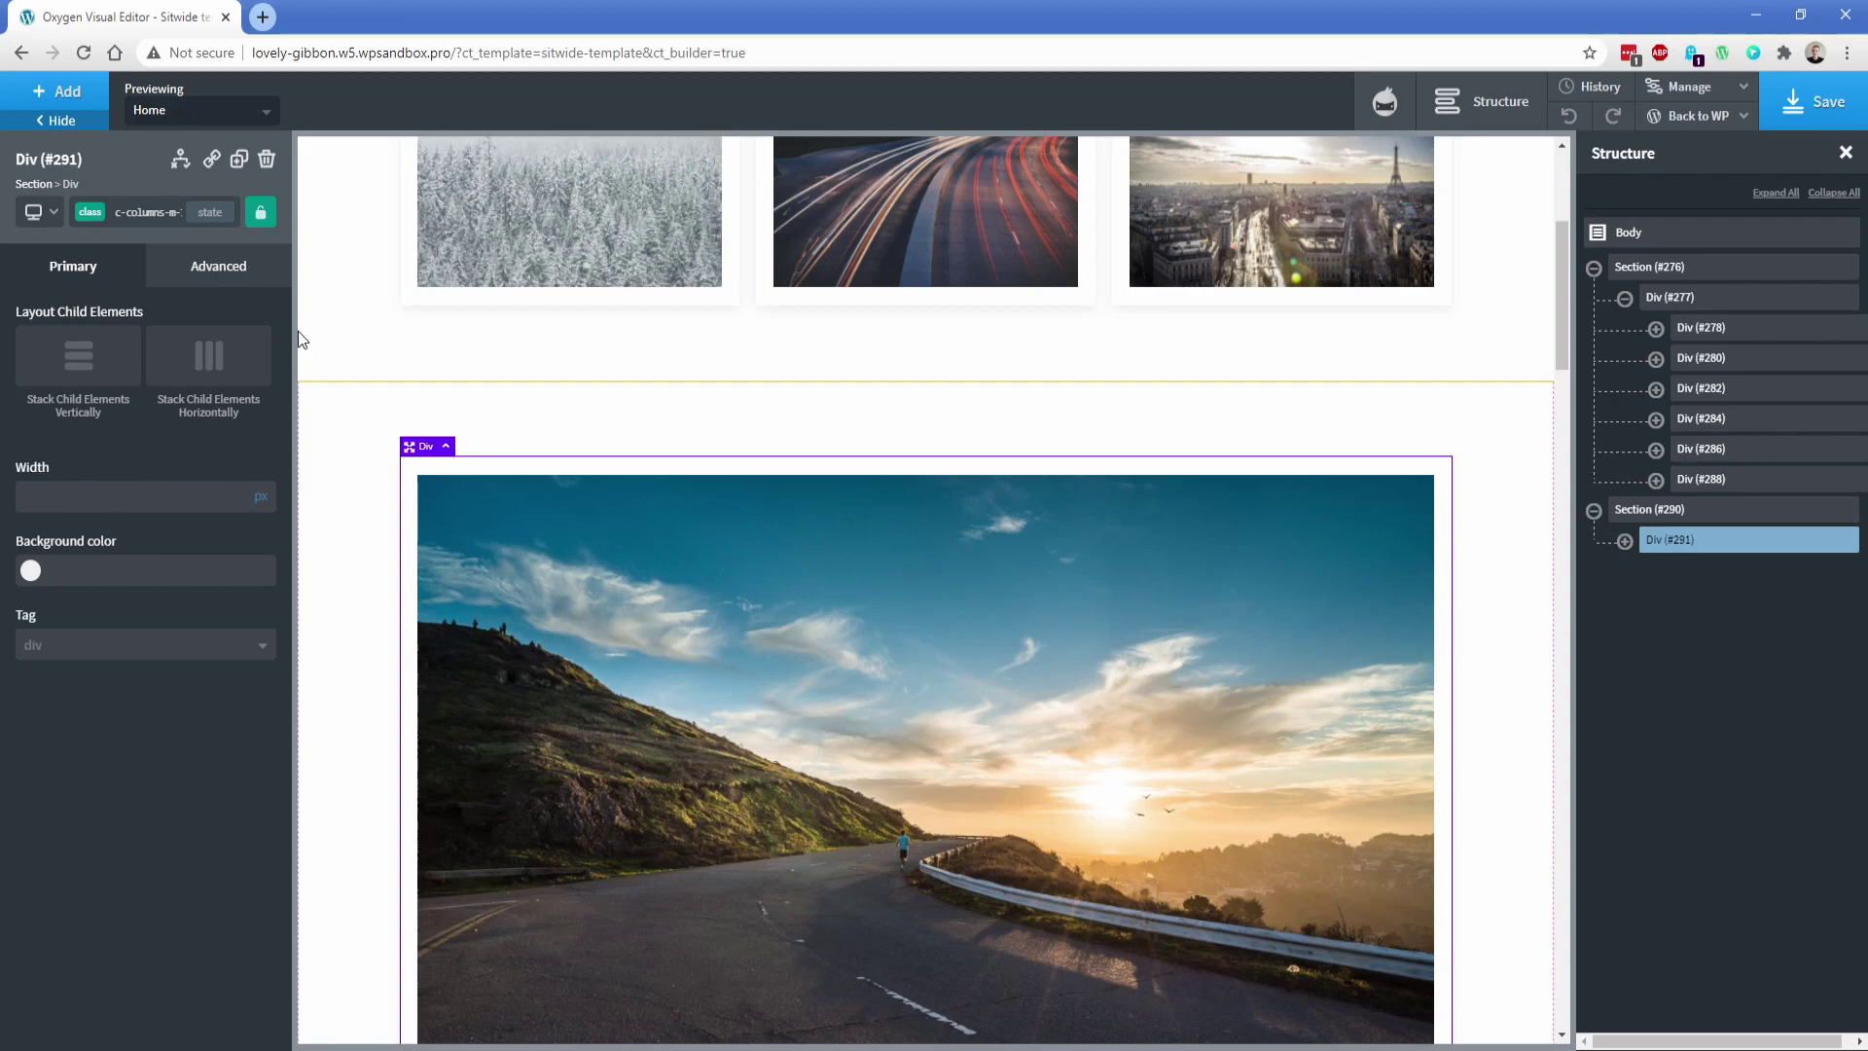
click(89, 213)
text(c-co)
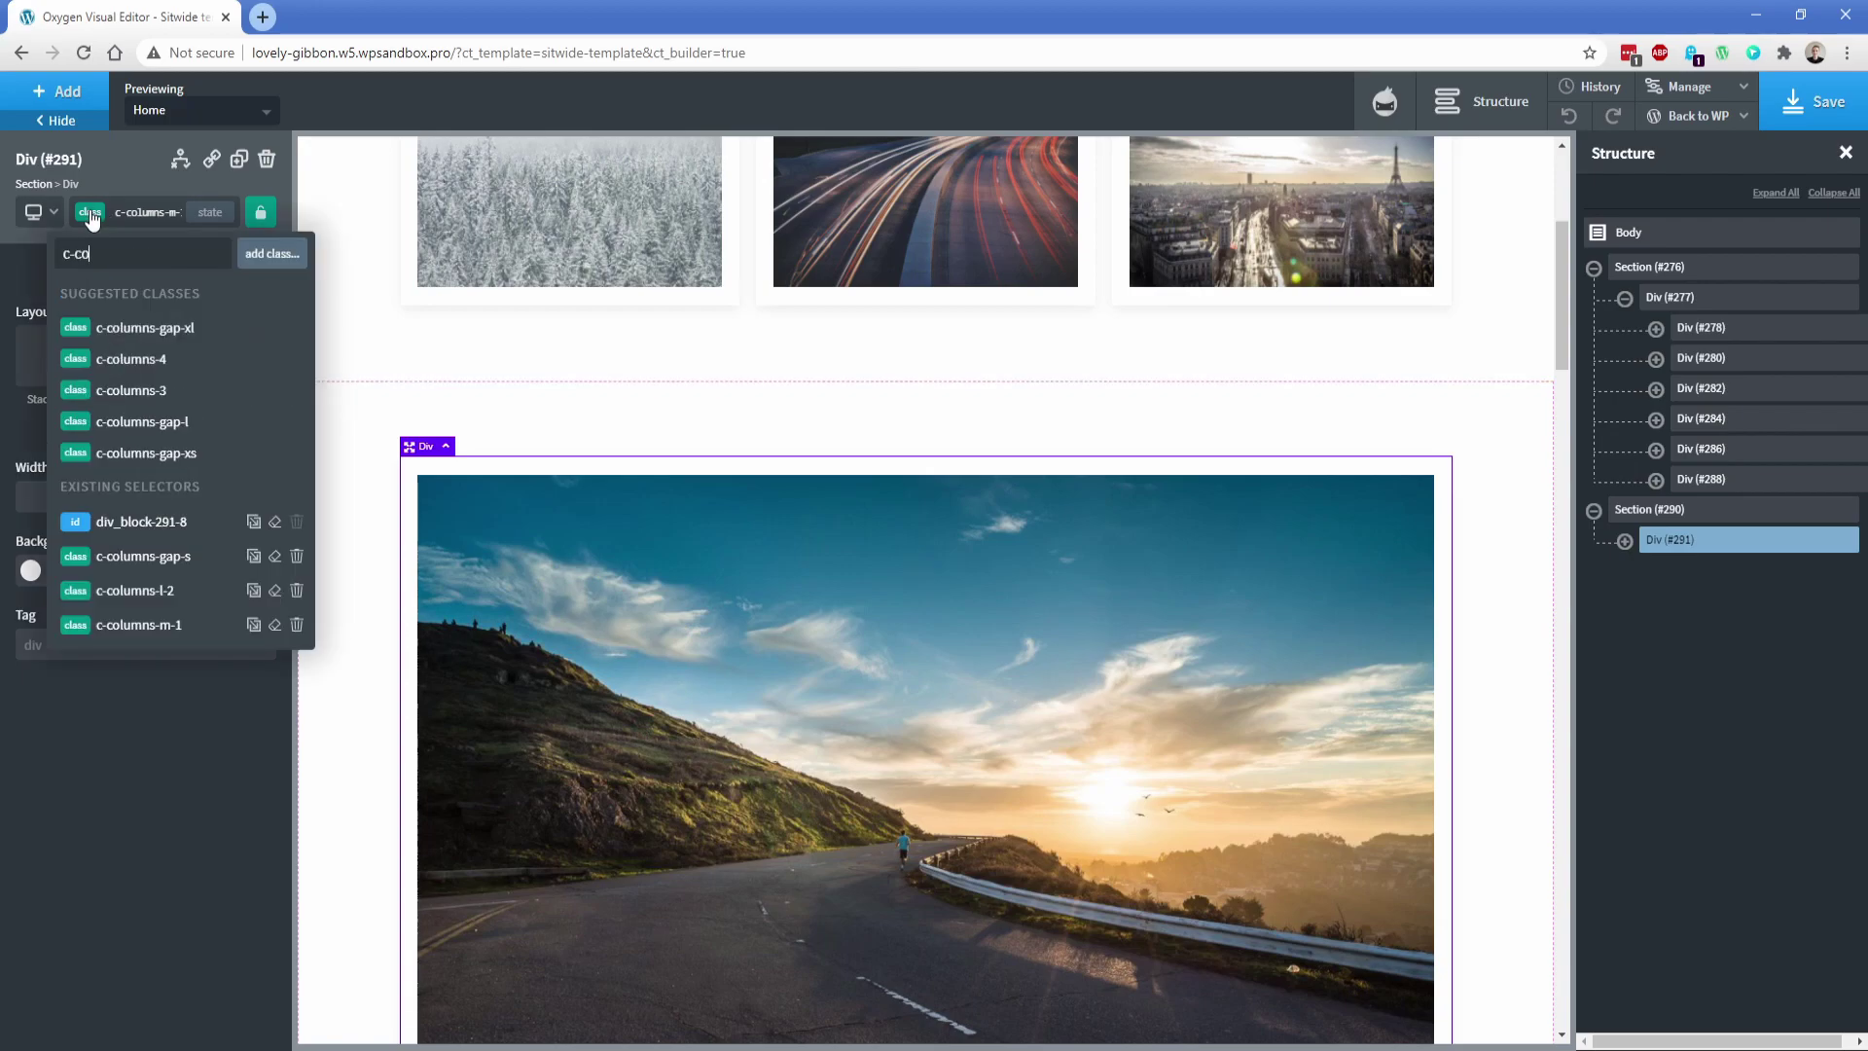
text(lumns-2)
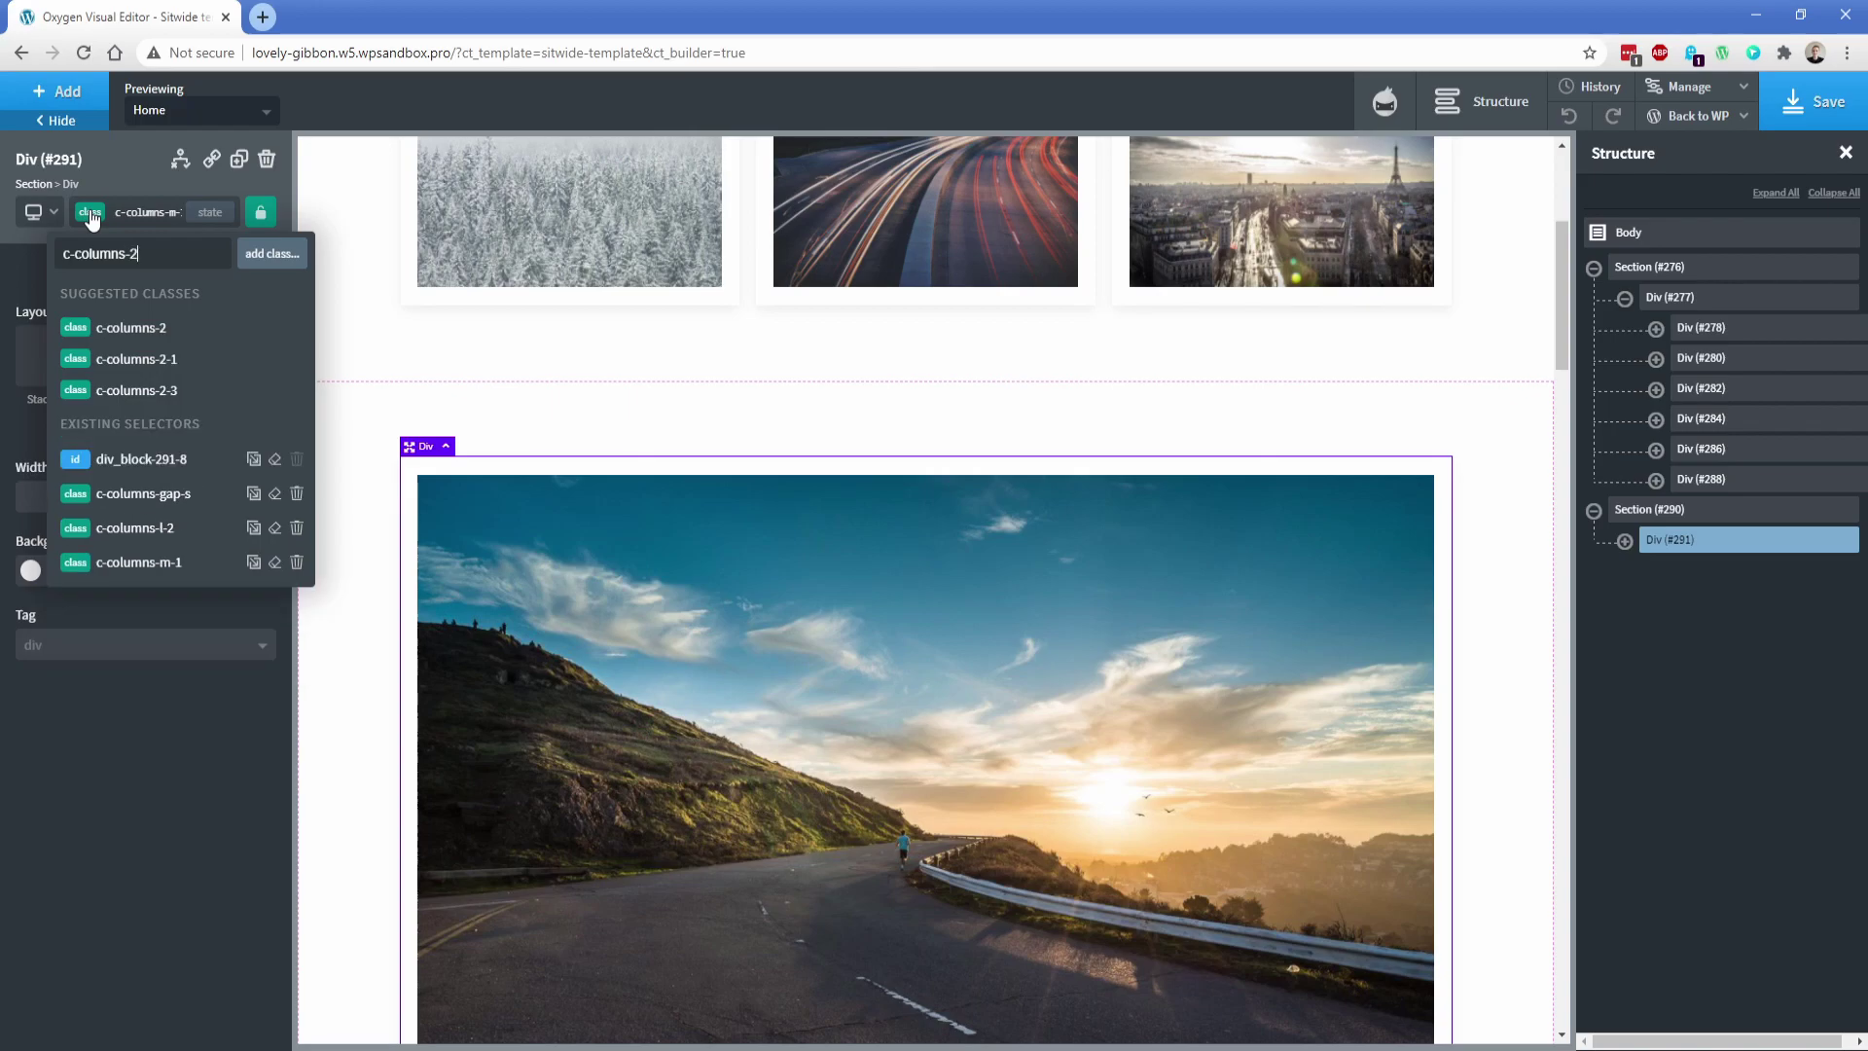
text(-3)
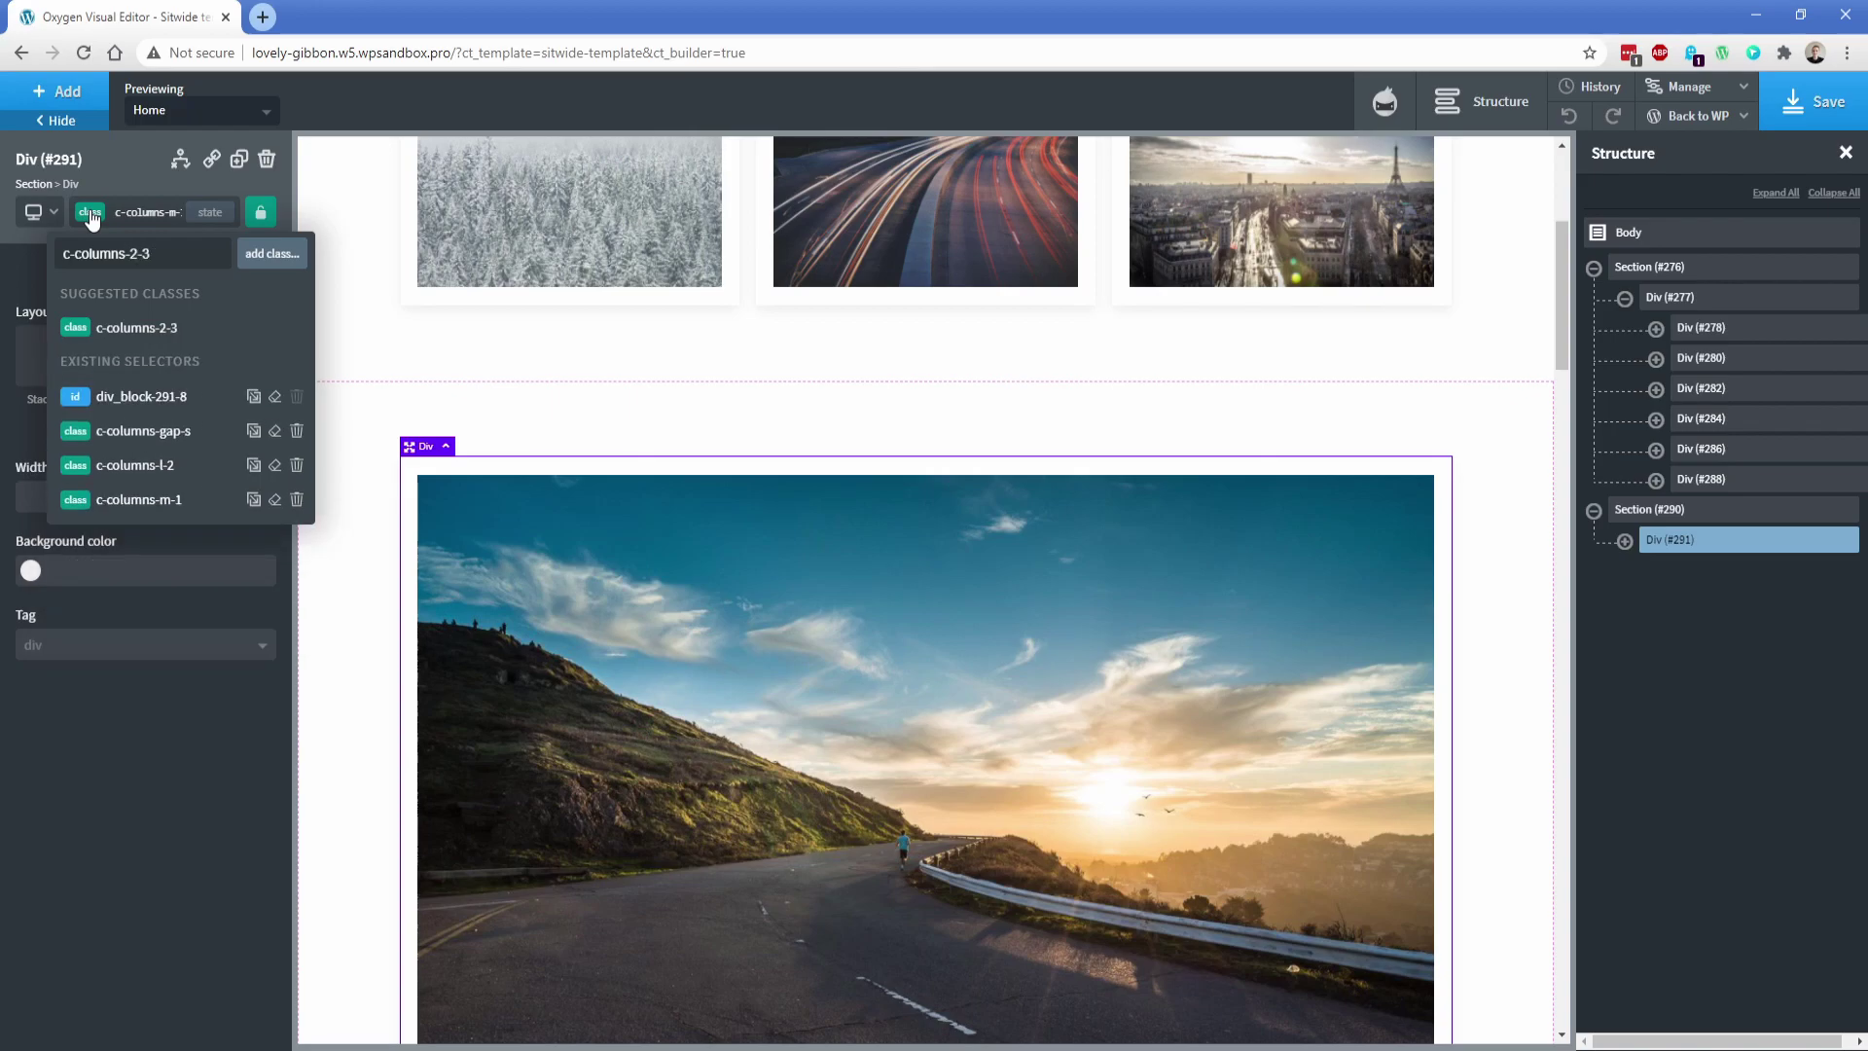
click(161, 329)
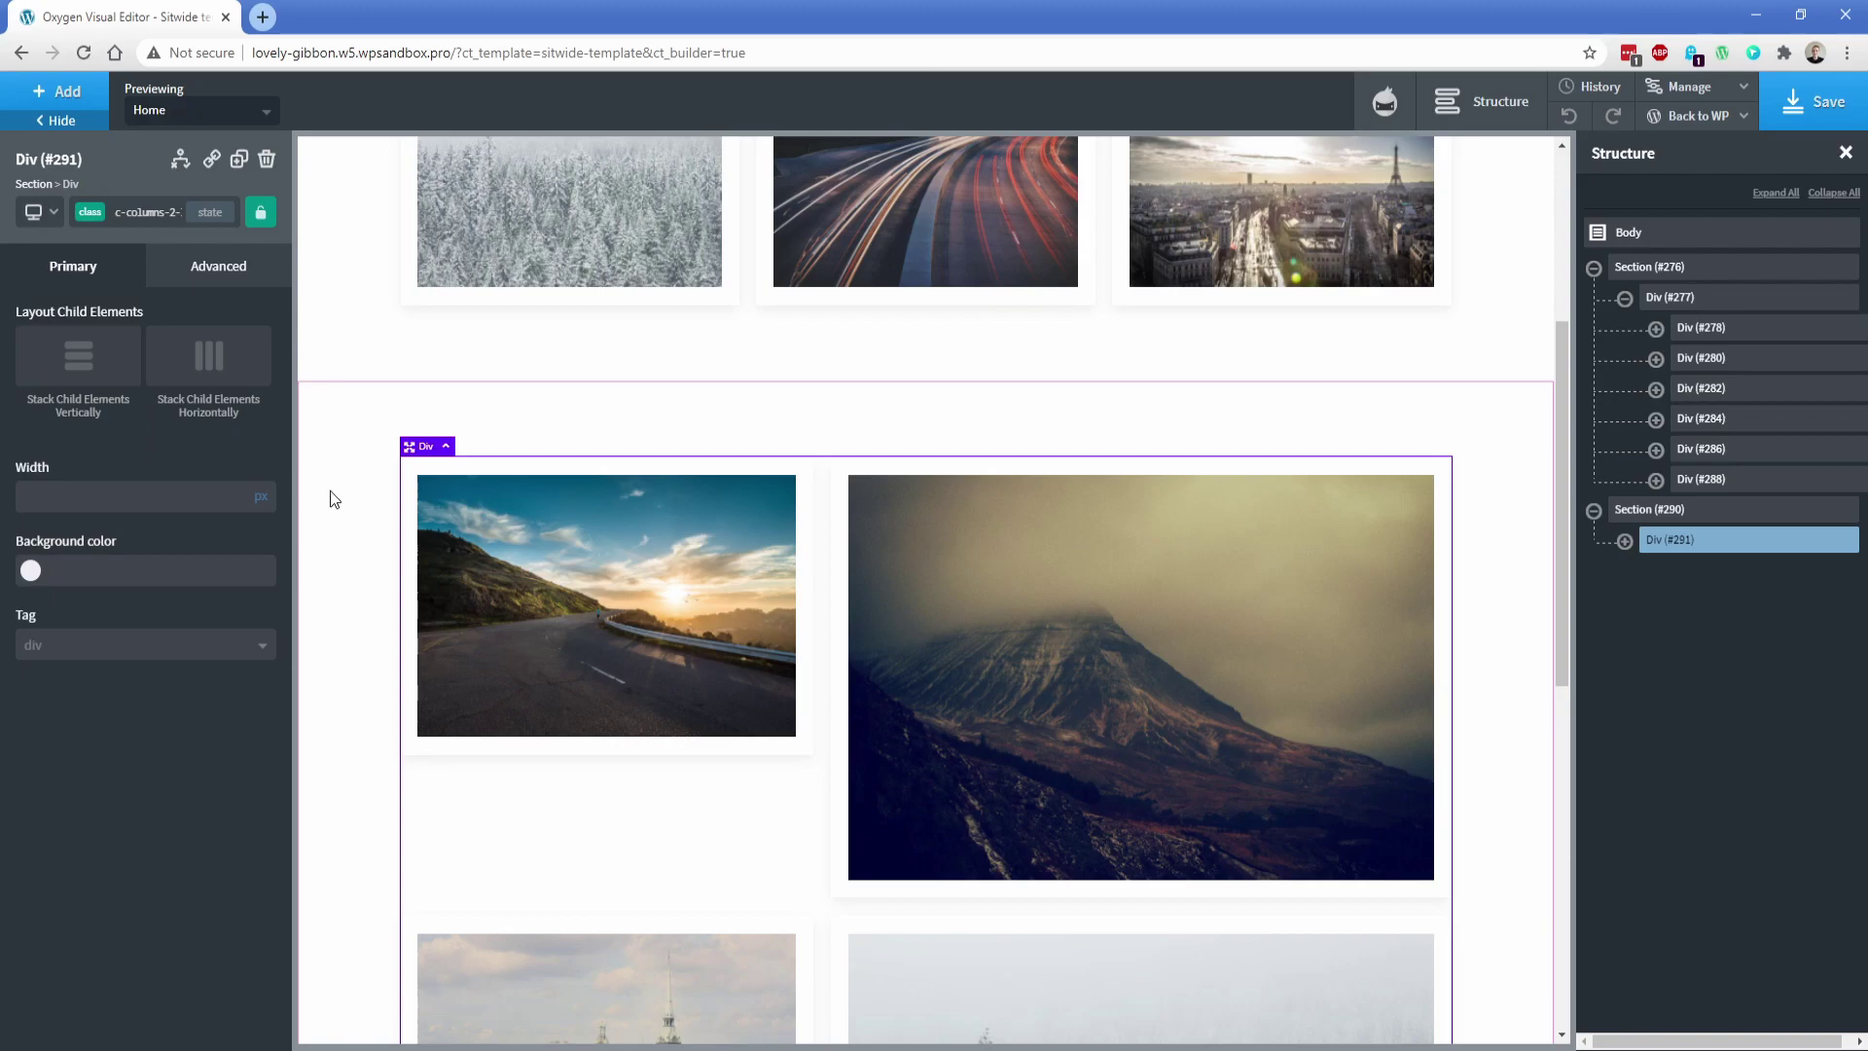
scroll(330, 492, down, 3)
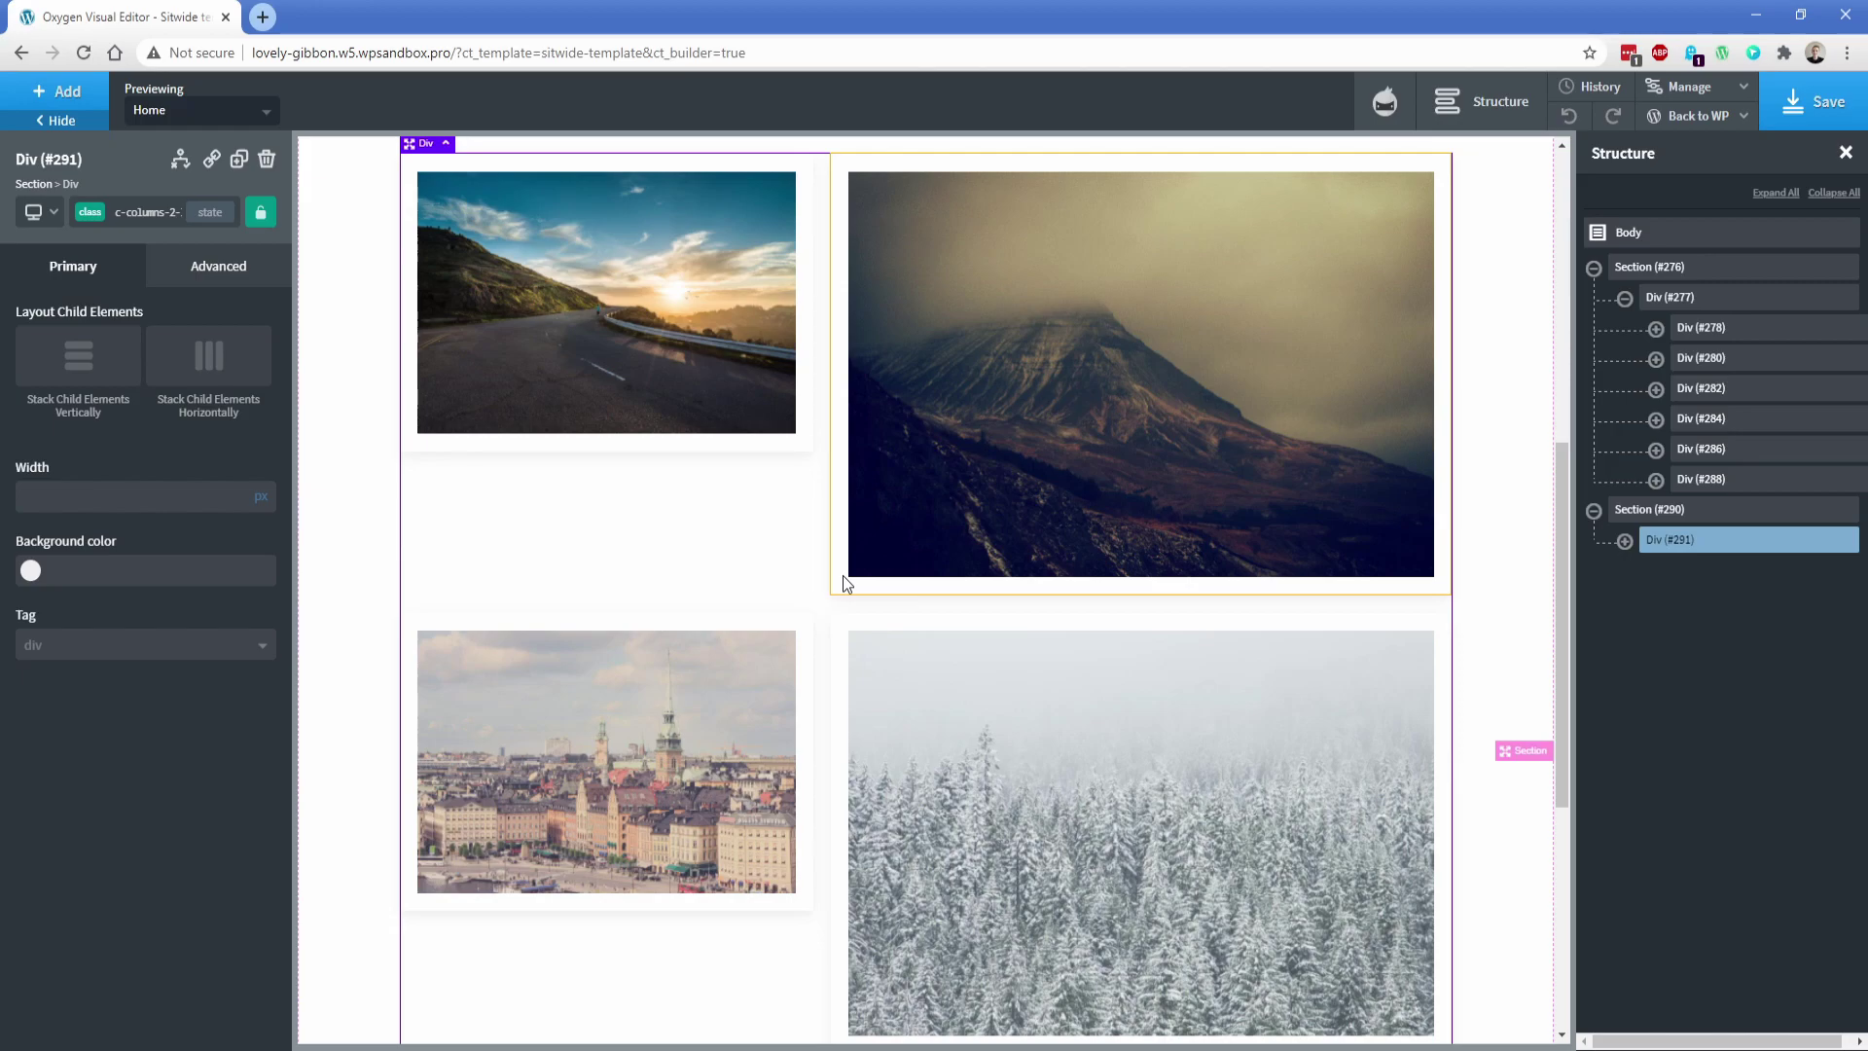
Step: Replace the c-columns-2-3 class with c-columns-3-2 on the duplicated grid's container div
click(146, 212)
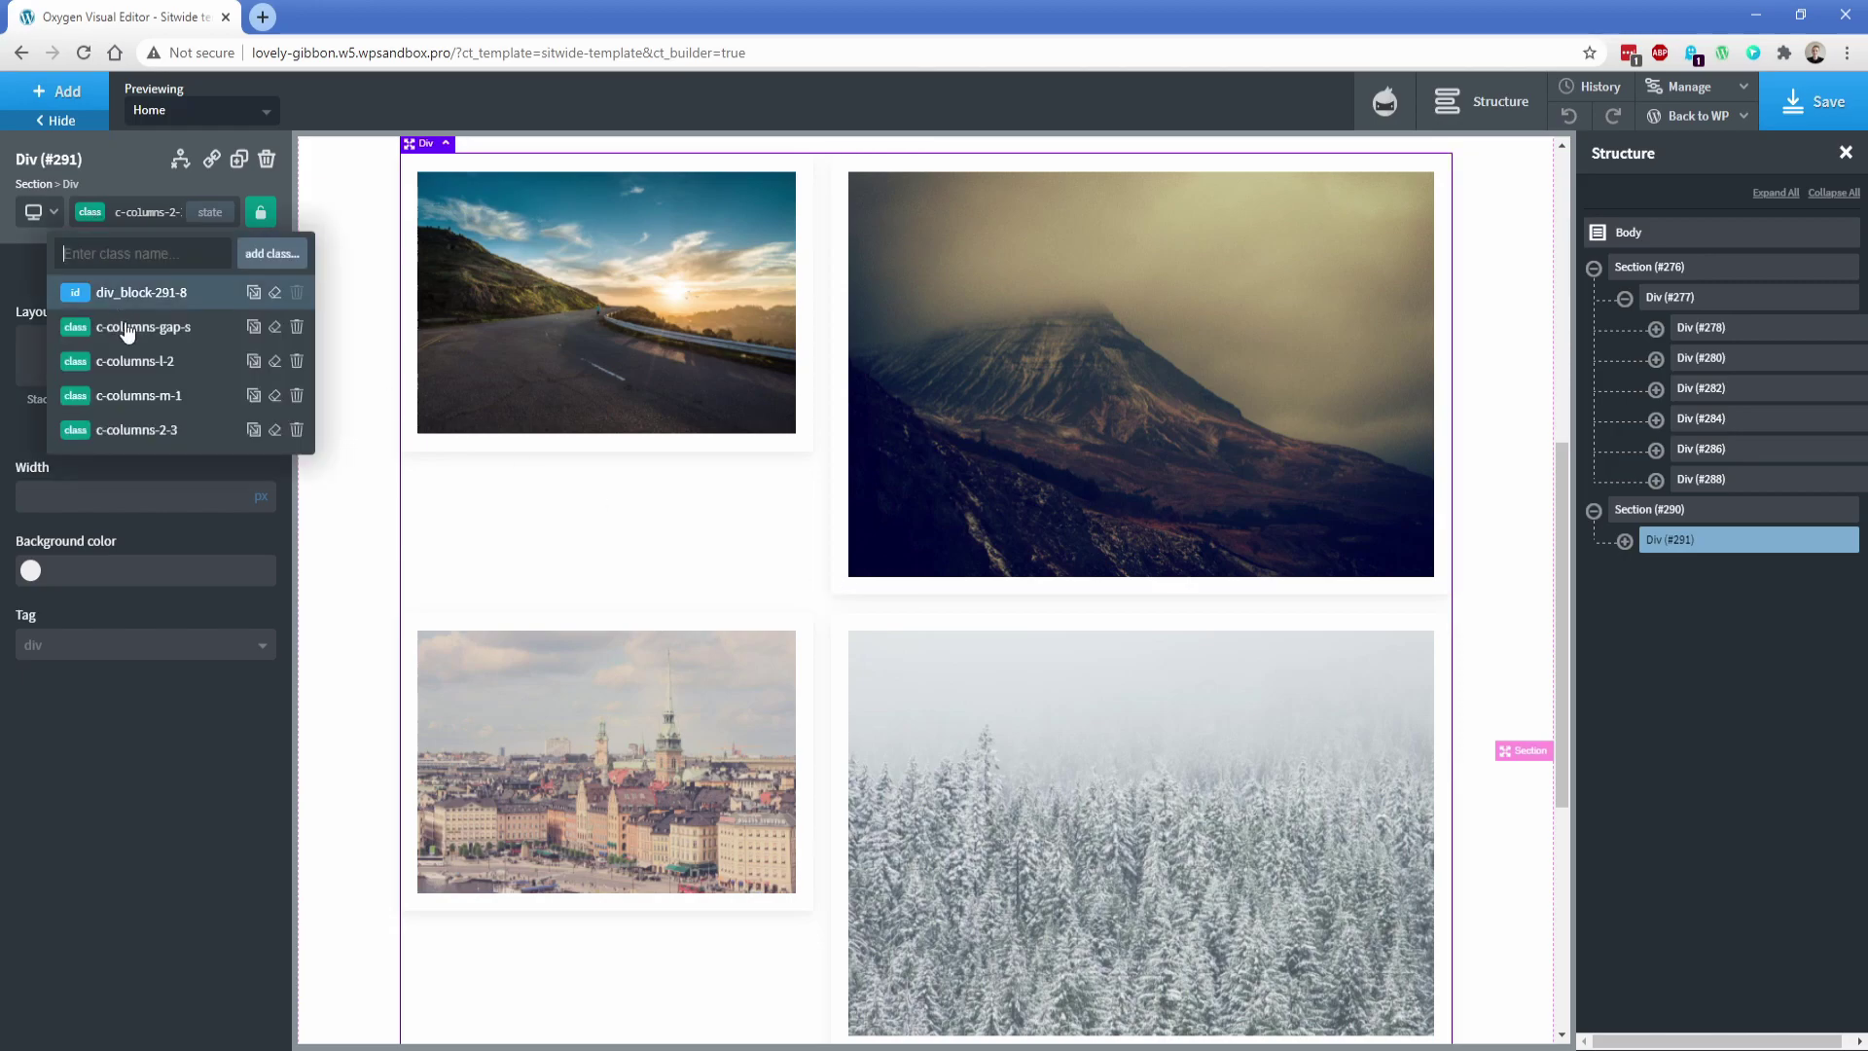
click(297, 429)
click(95, 216)
text(3-2)
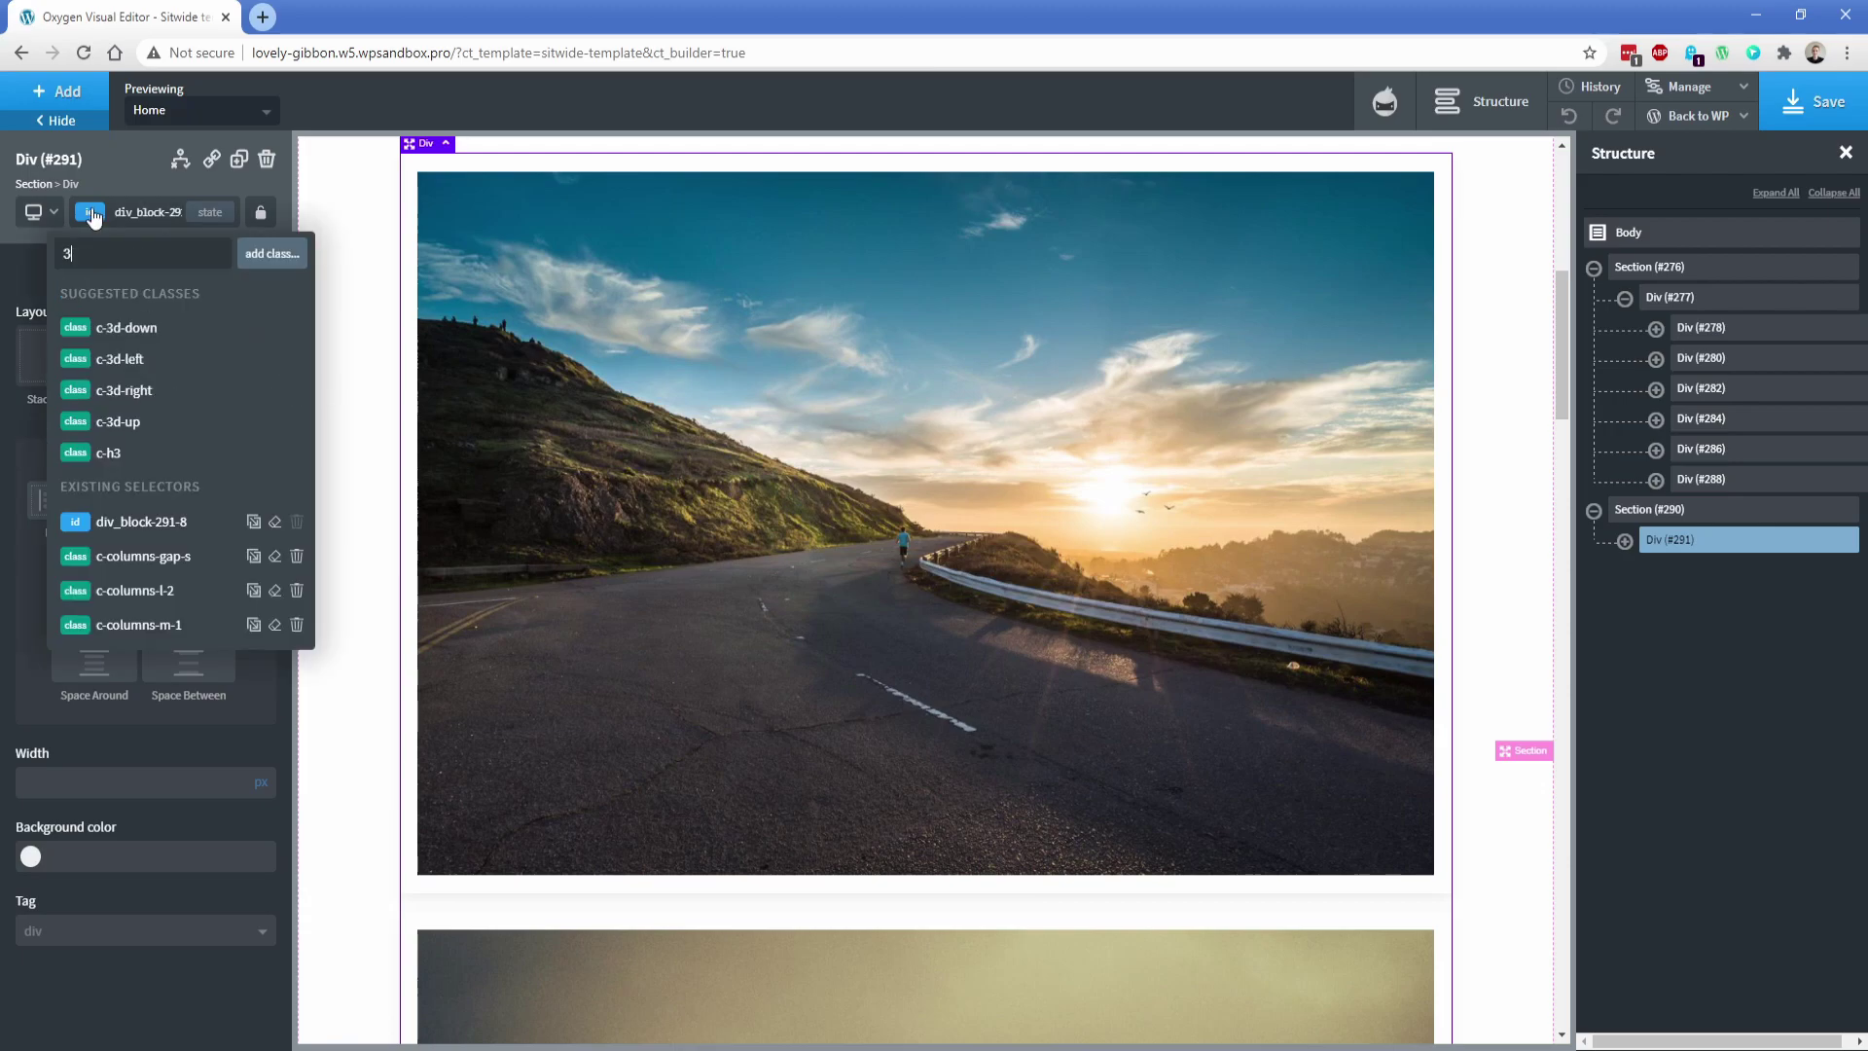
click(146, 331)
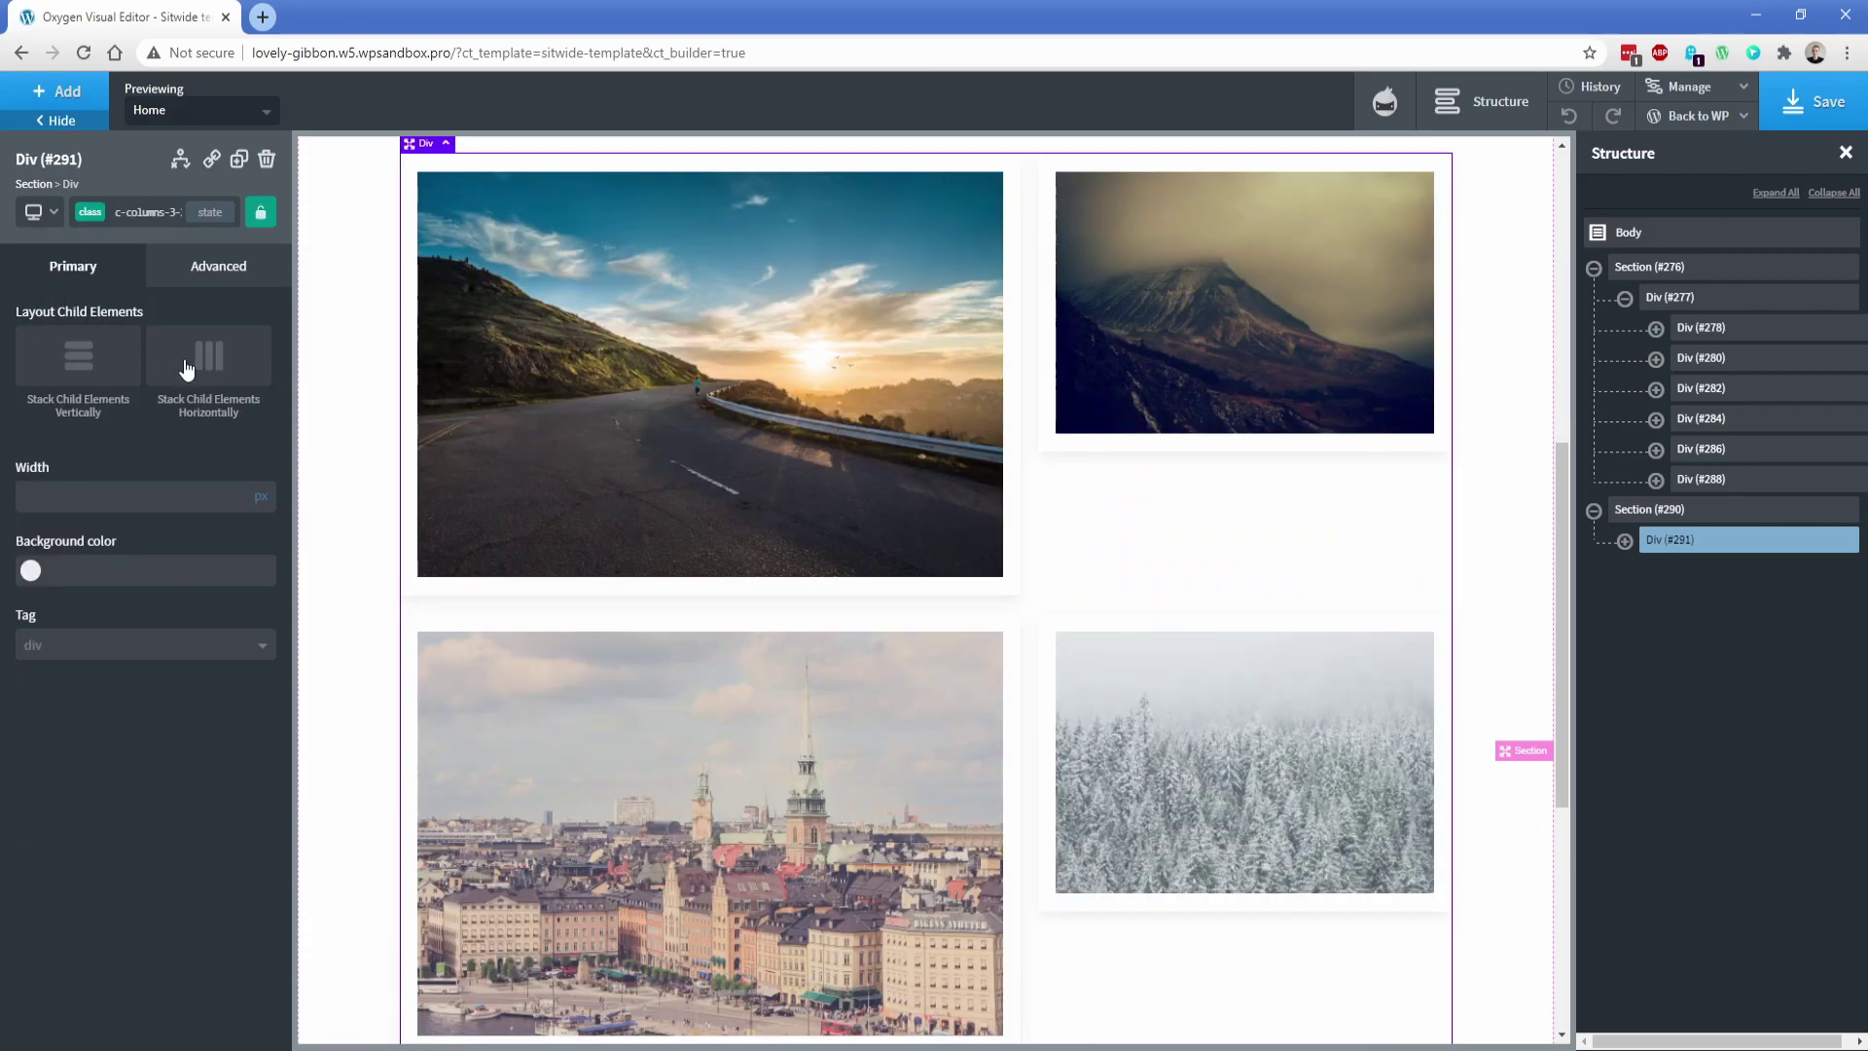
Step: Replace the c-columns-3-2 class with c-columns-3-1 on the duplicated grid's container div
click(93, 216)
click(297, 429)
click(107, 214)
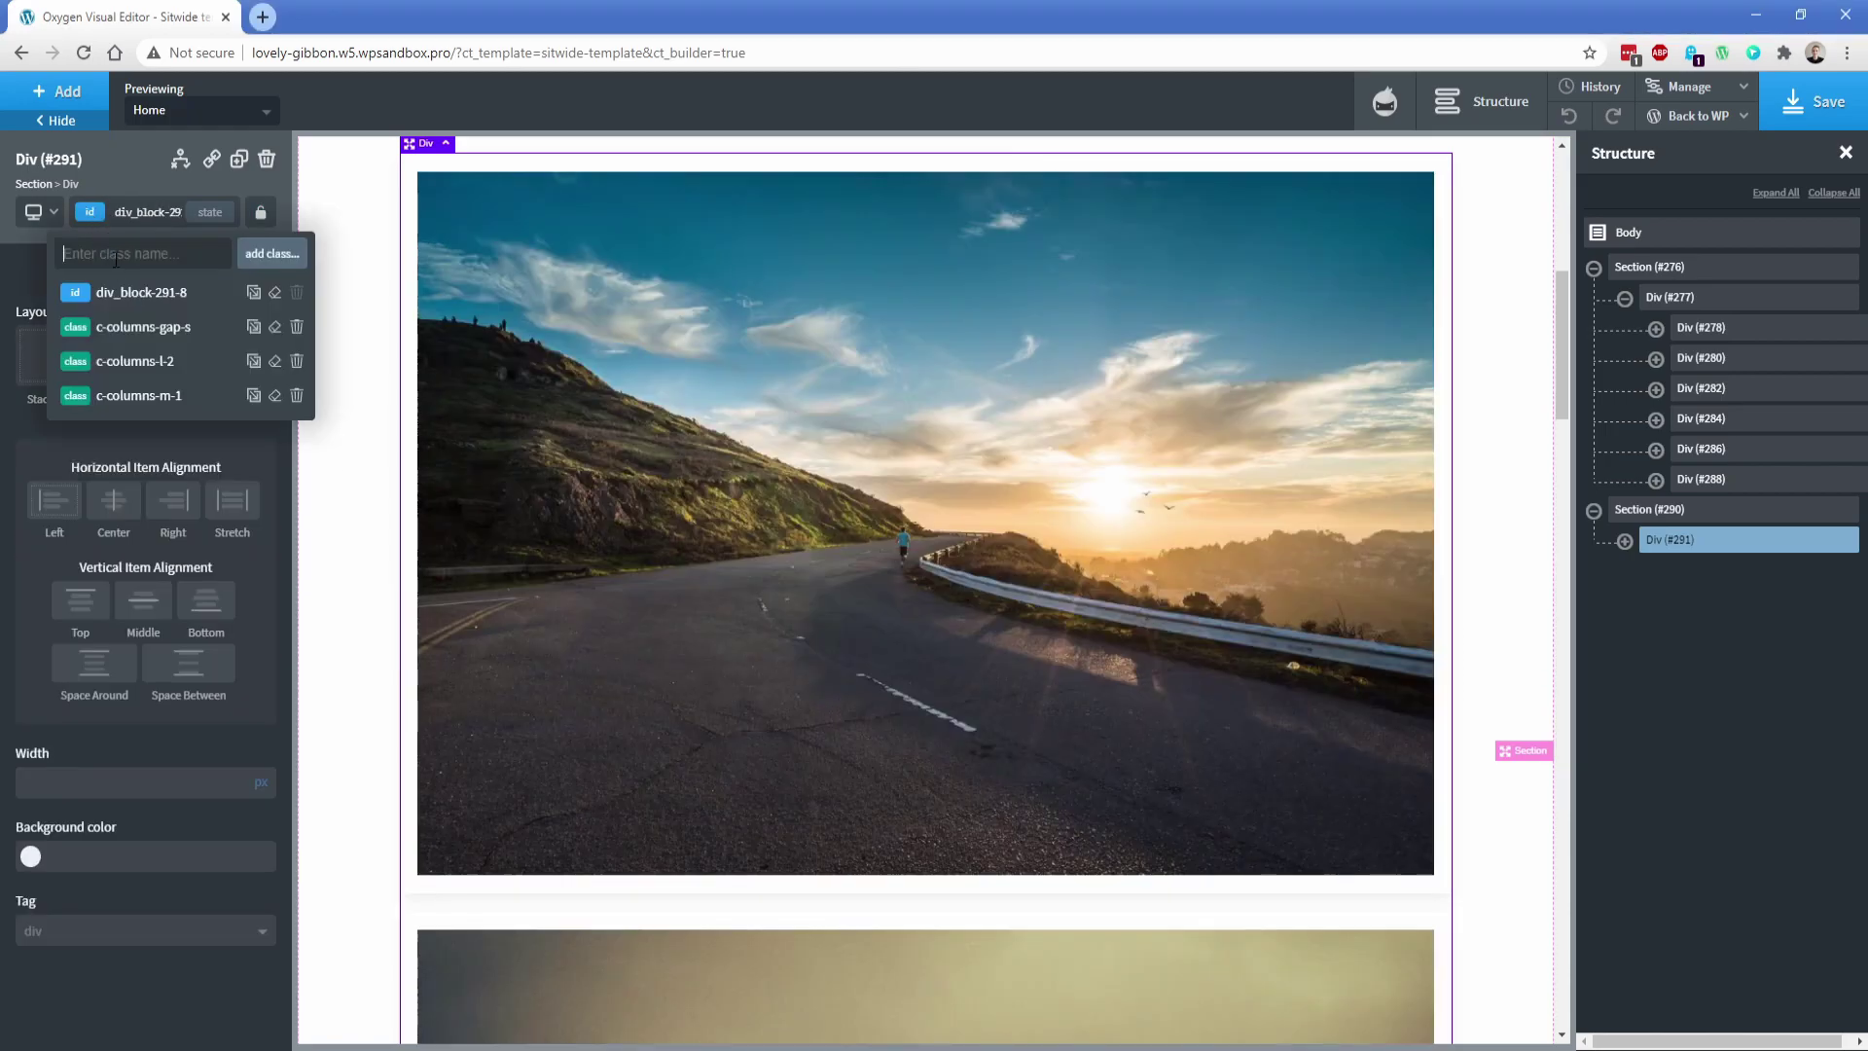
text(3-2)
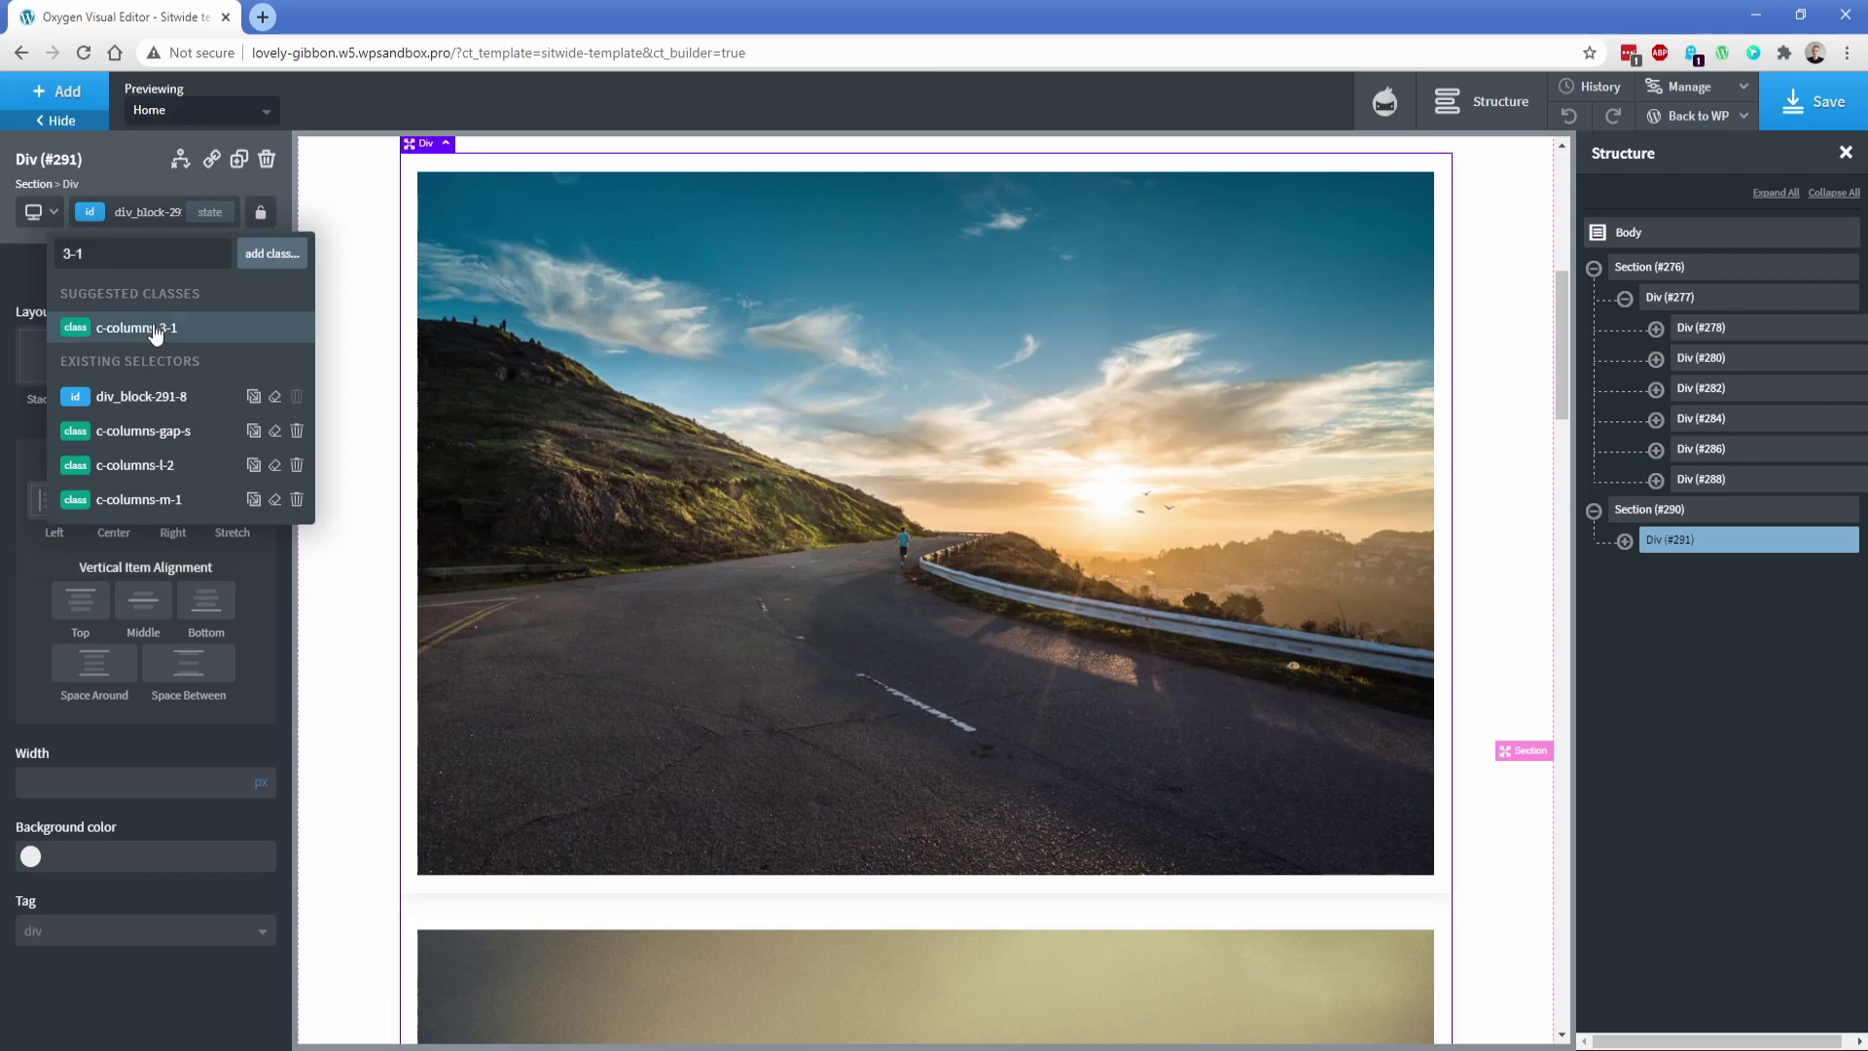
click(141, 315)
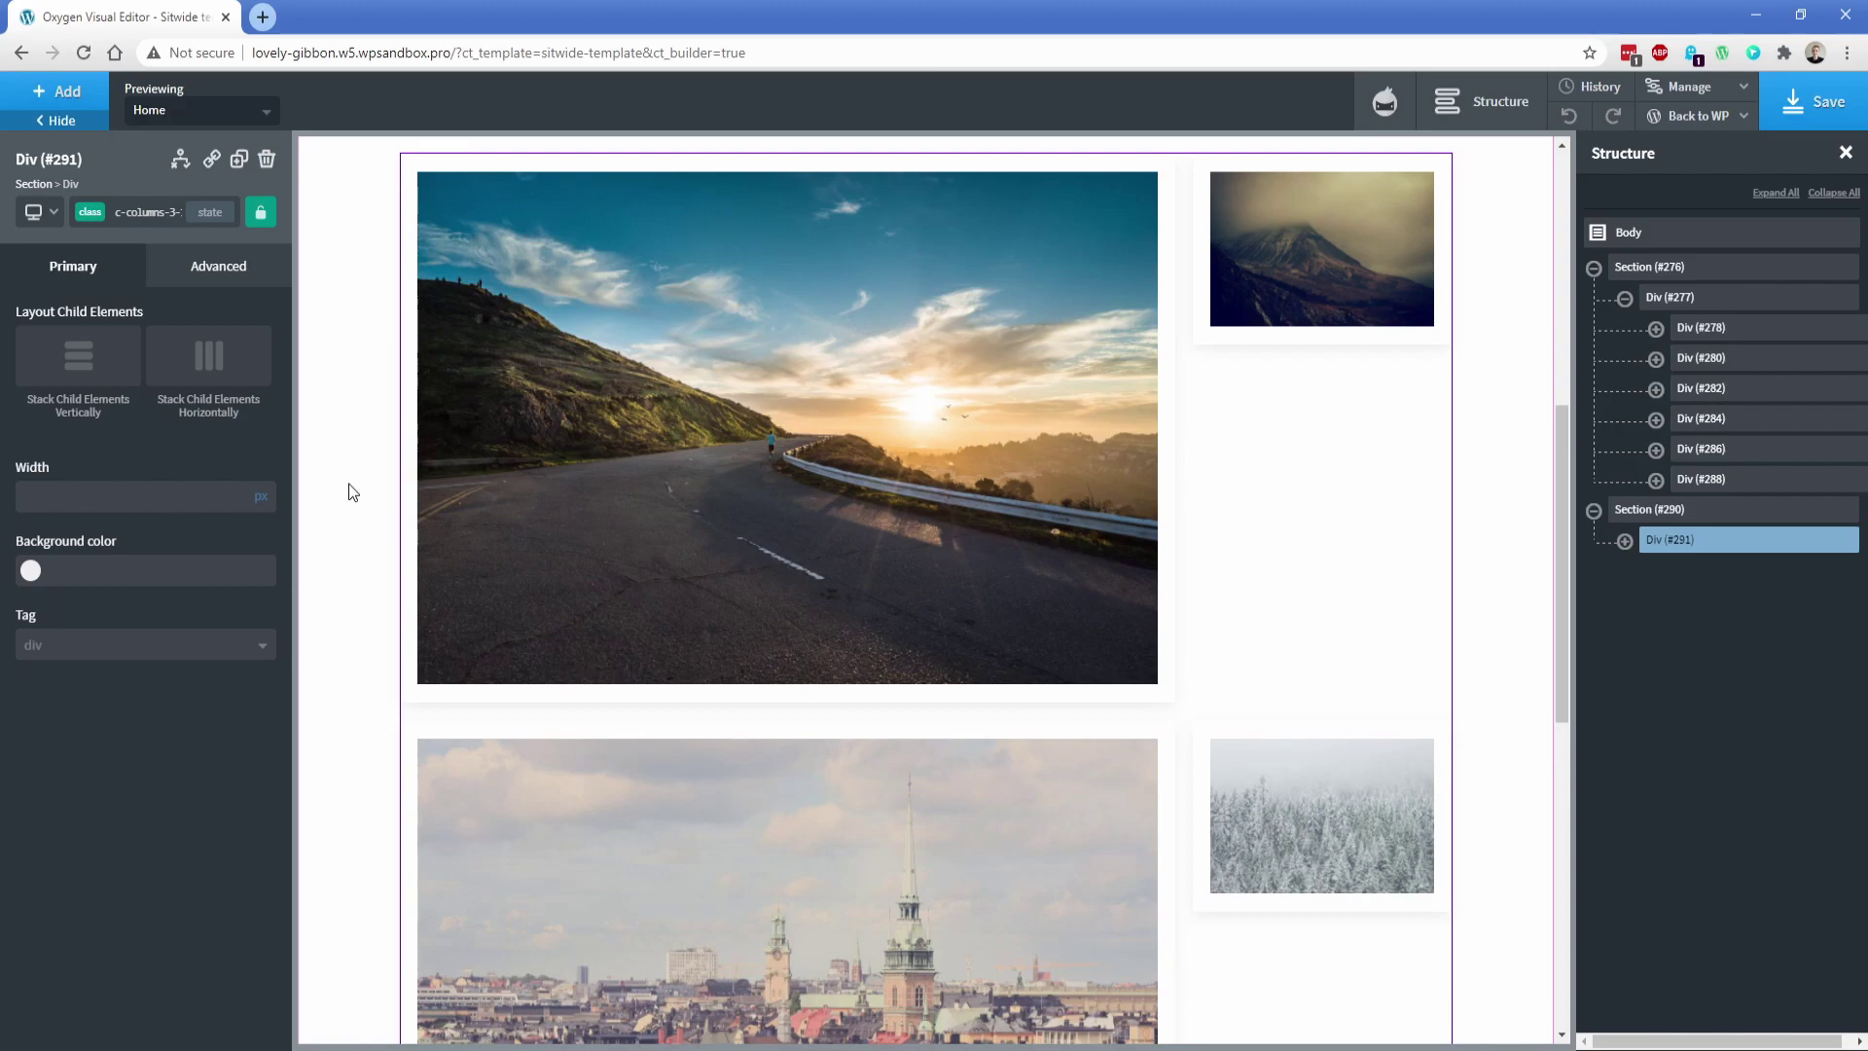
Step: Delete the modified duplicate section and make a fresh copy of the original image grid section
click(1844, 509)
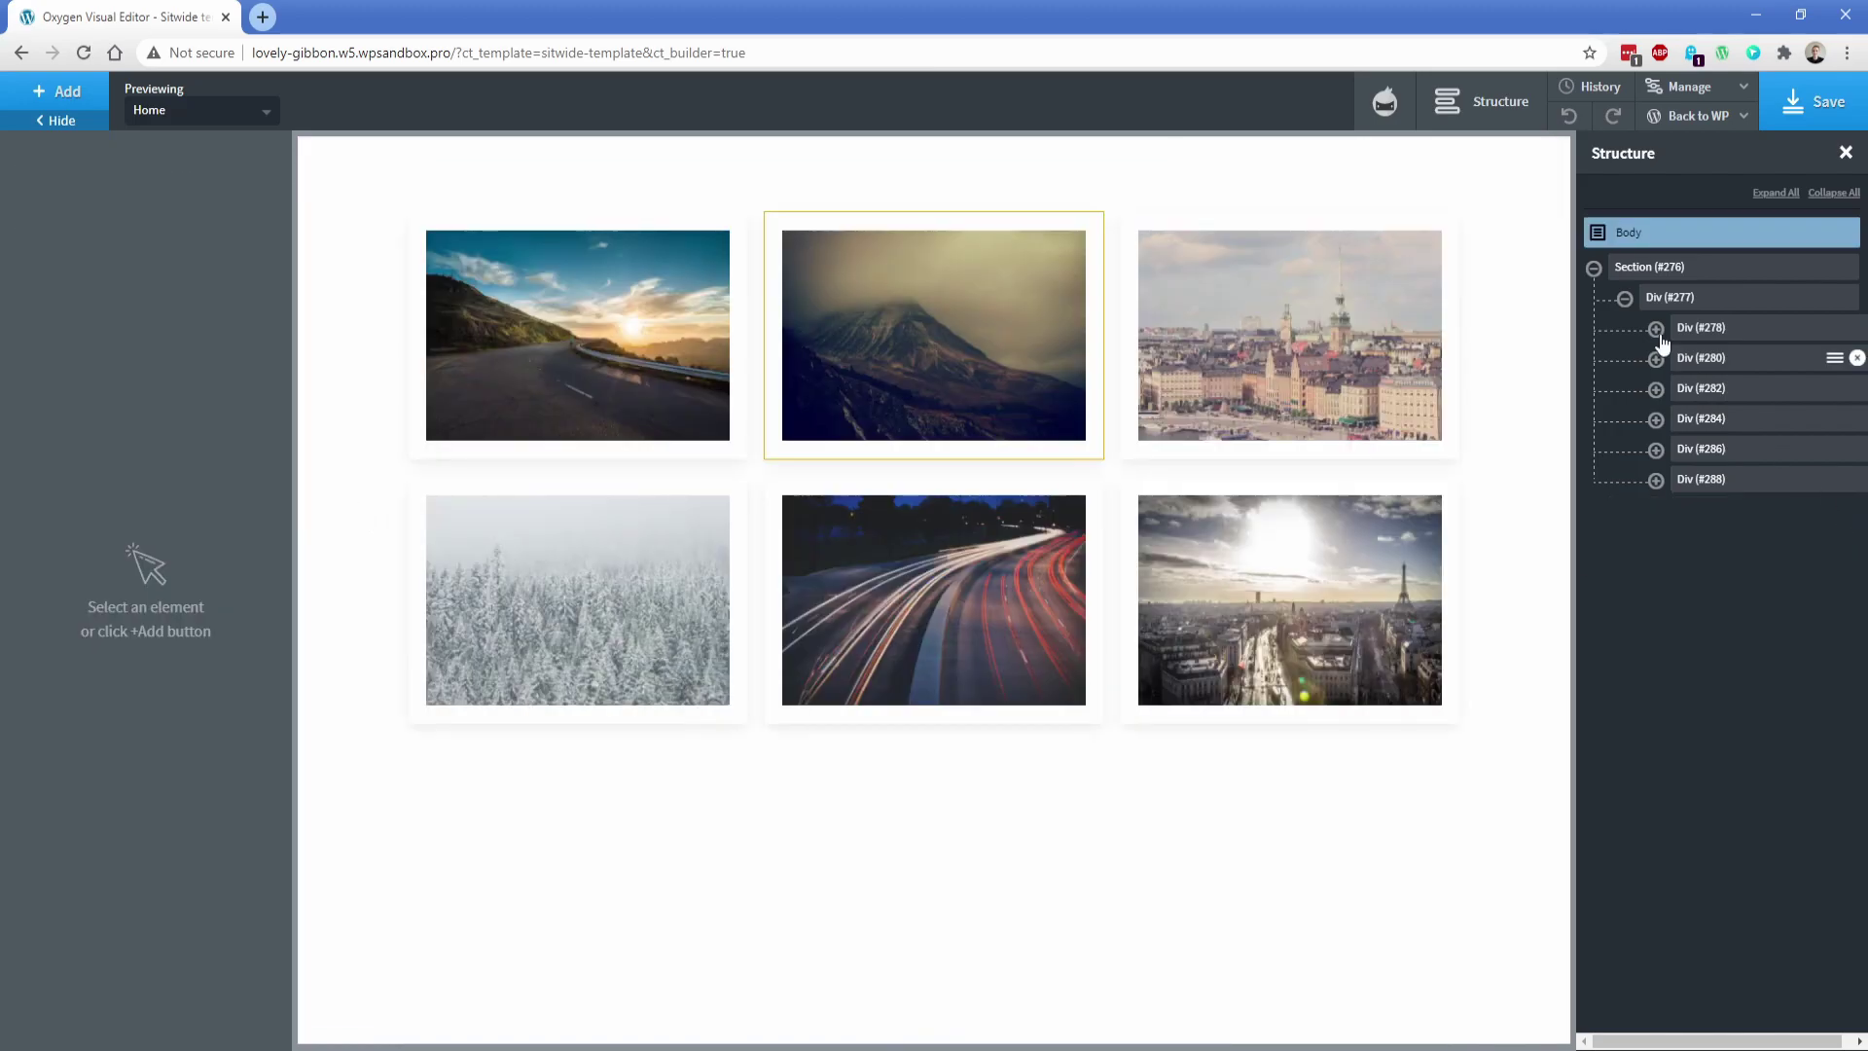
click(1661, 280)
click(239, 159)
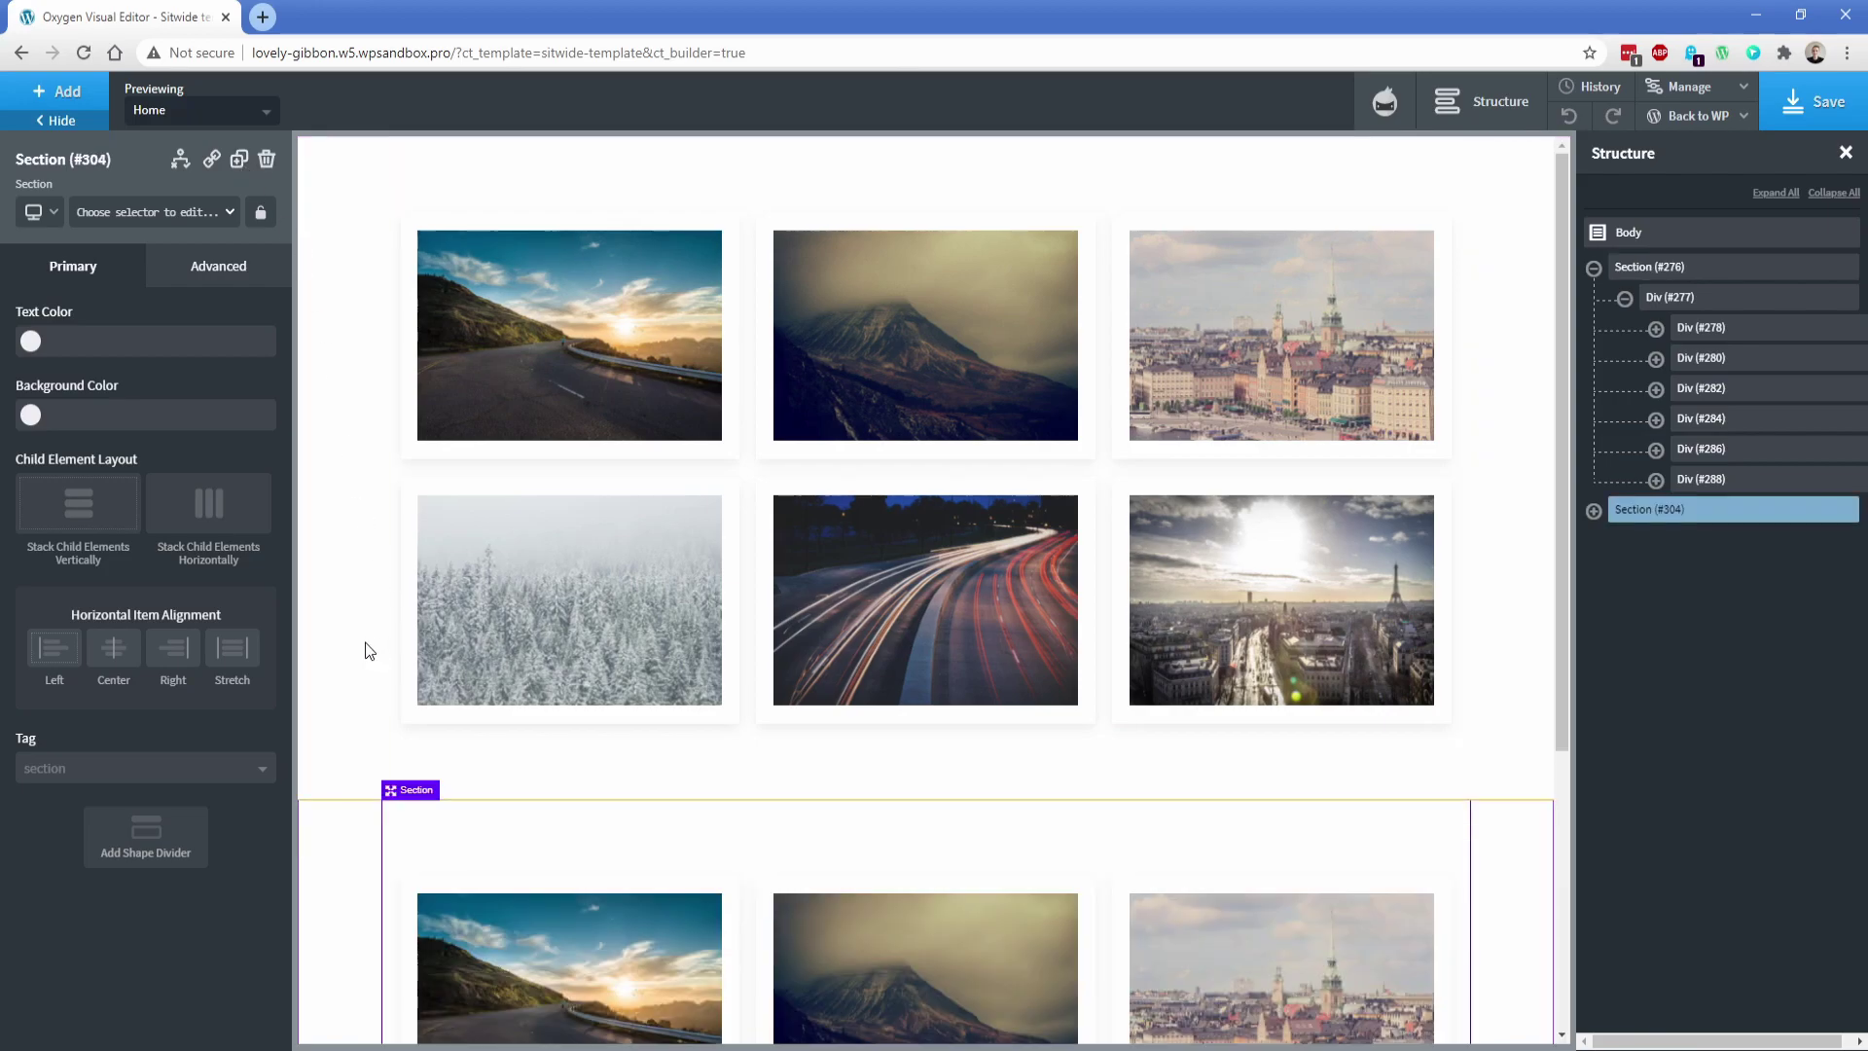
scroll(369, 651, down, 4)
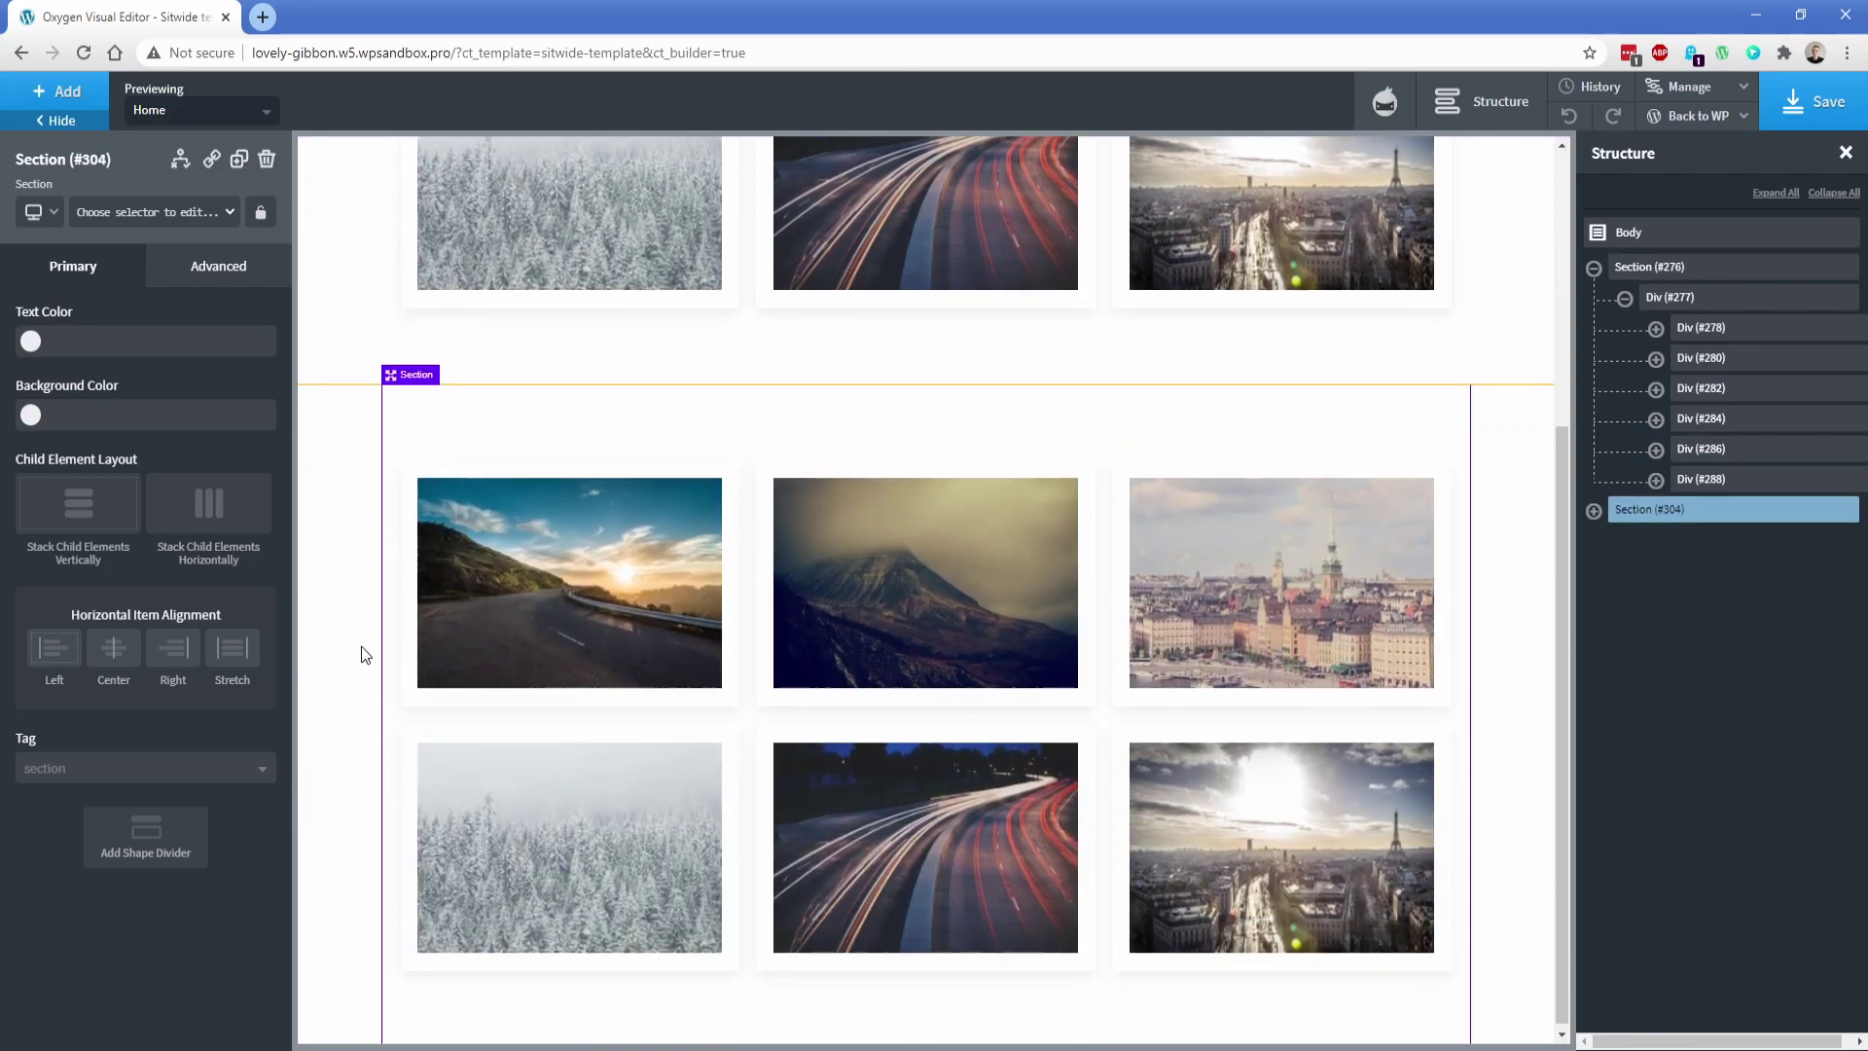
Step: Add the c-col-span-2 class to the mountain image card's div in the duplicated grid
click(982, 465)
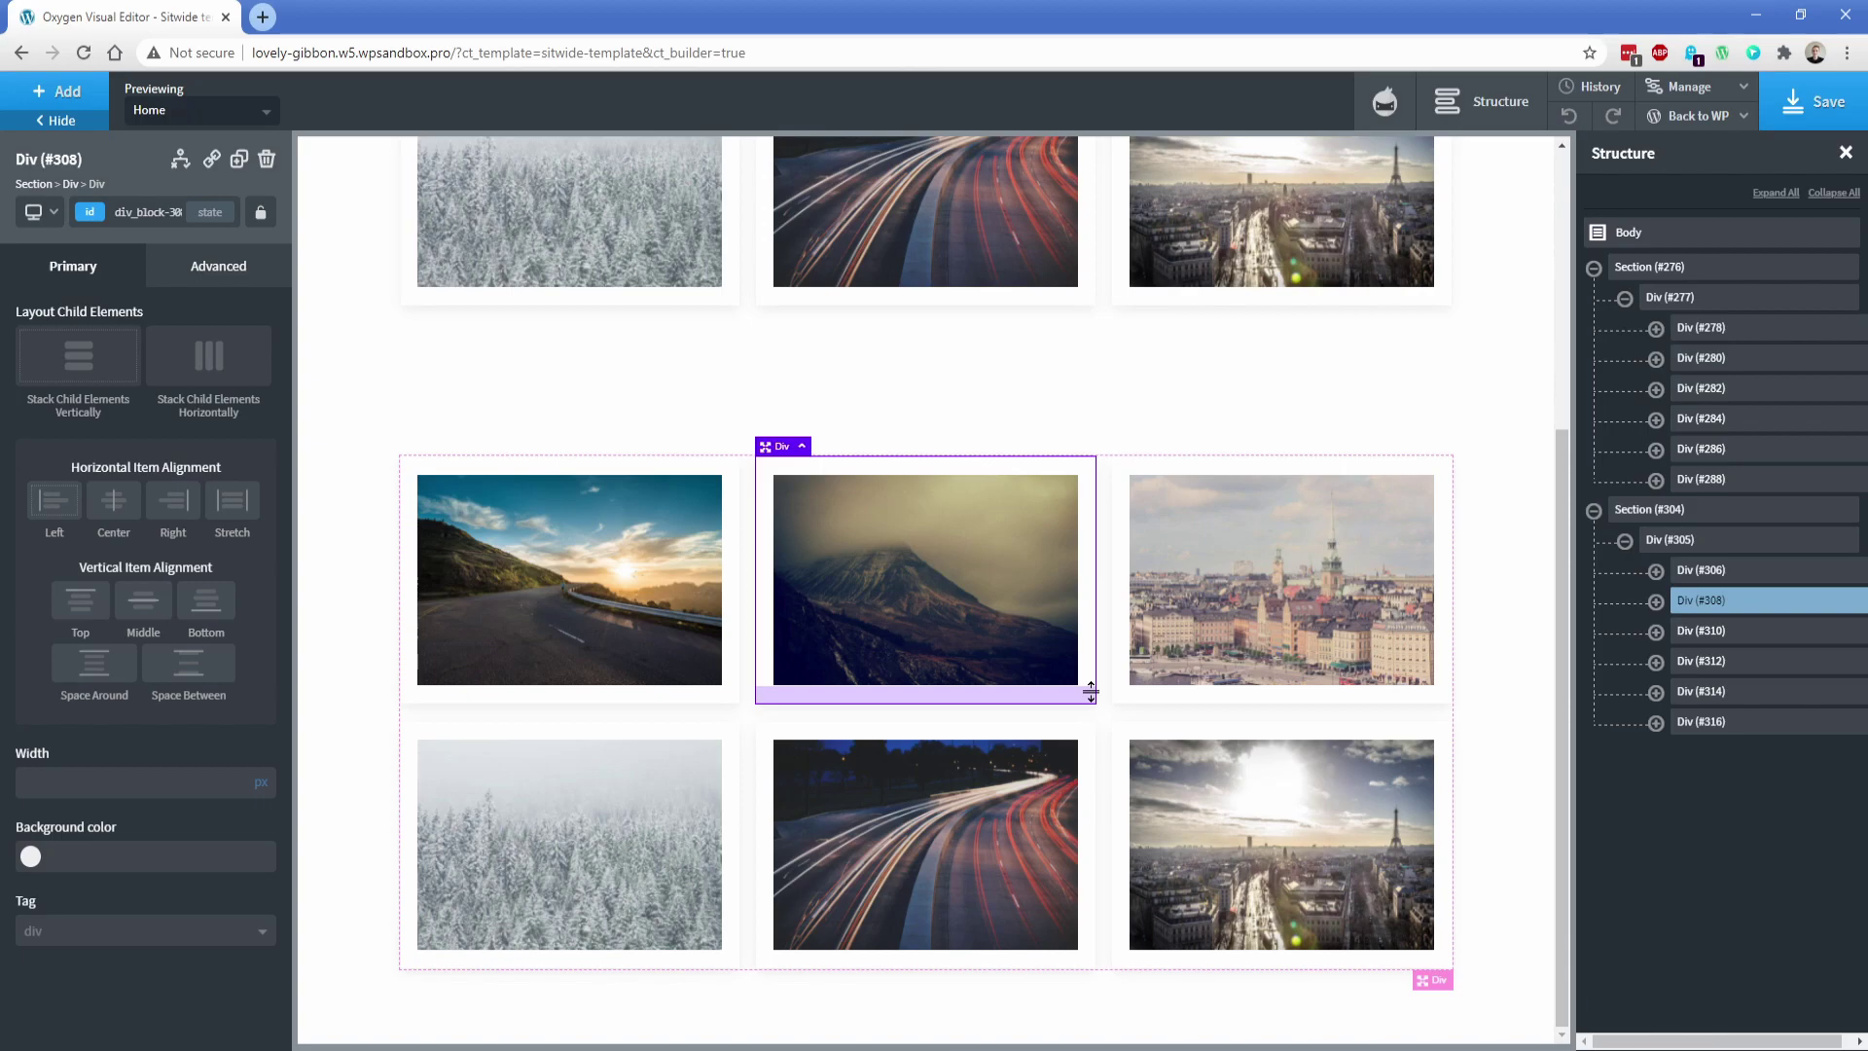
click(90, 213)
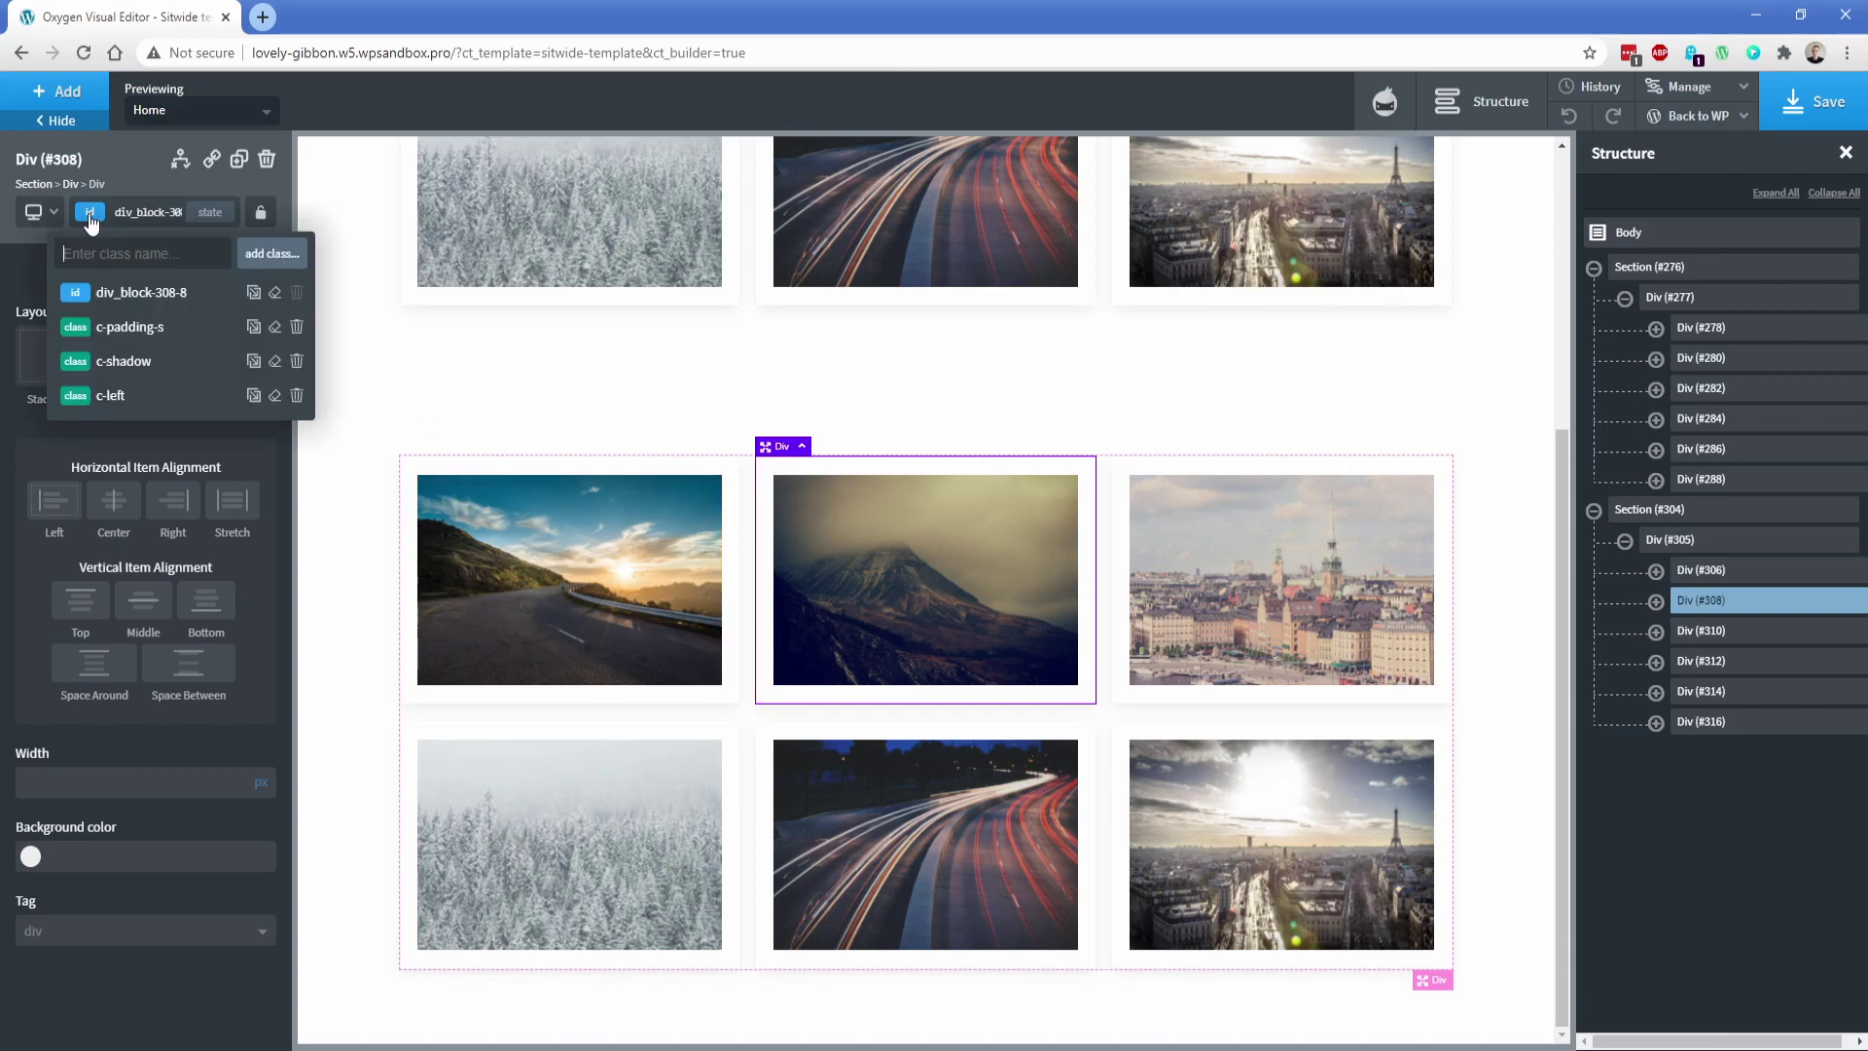
text(col-span)
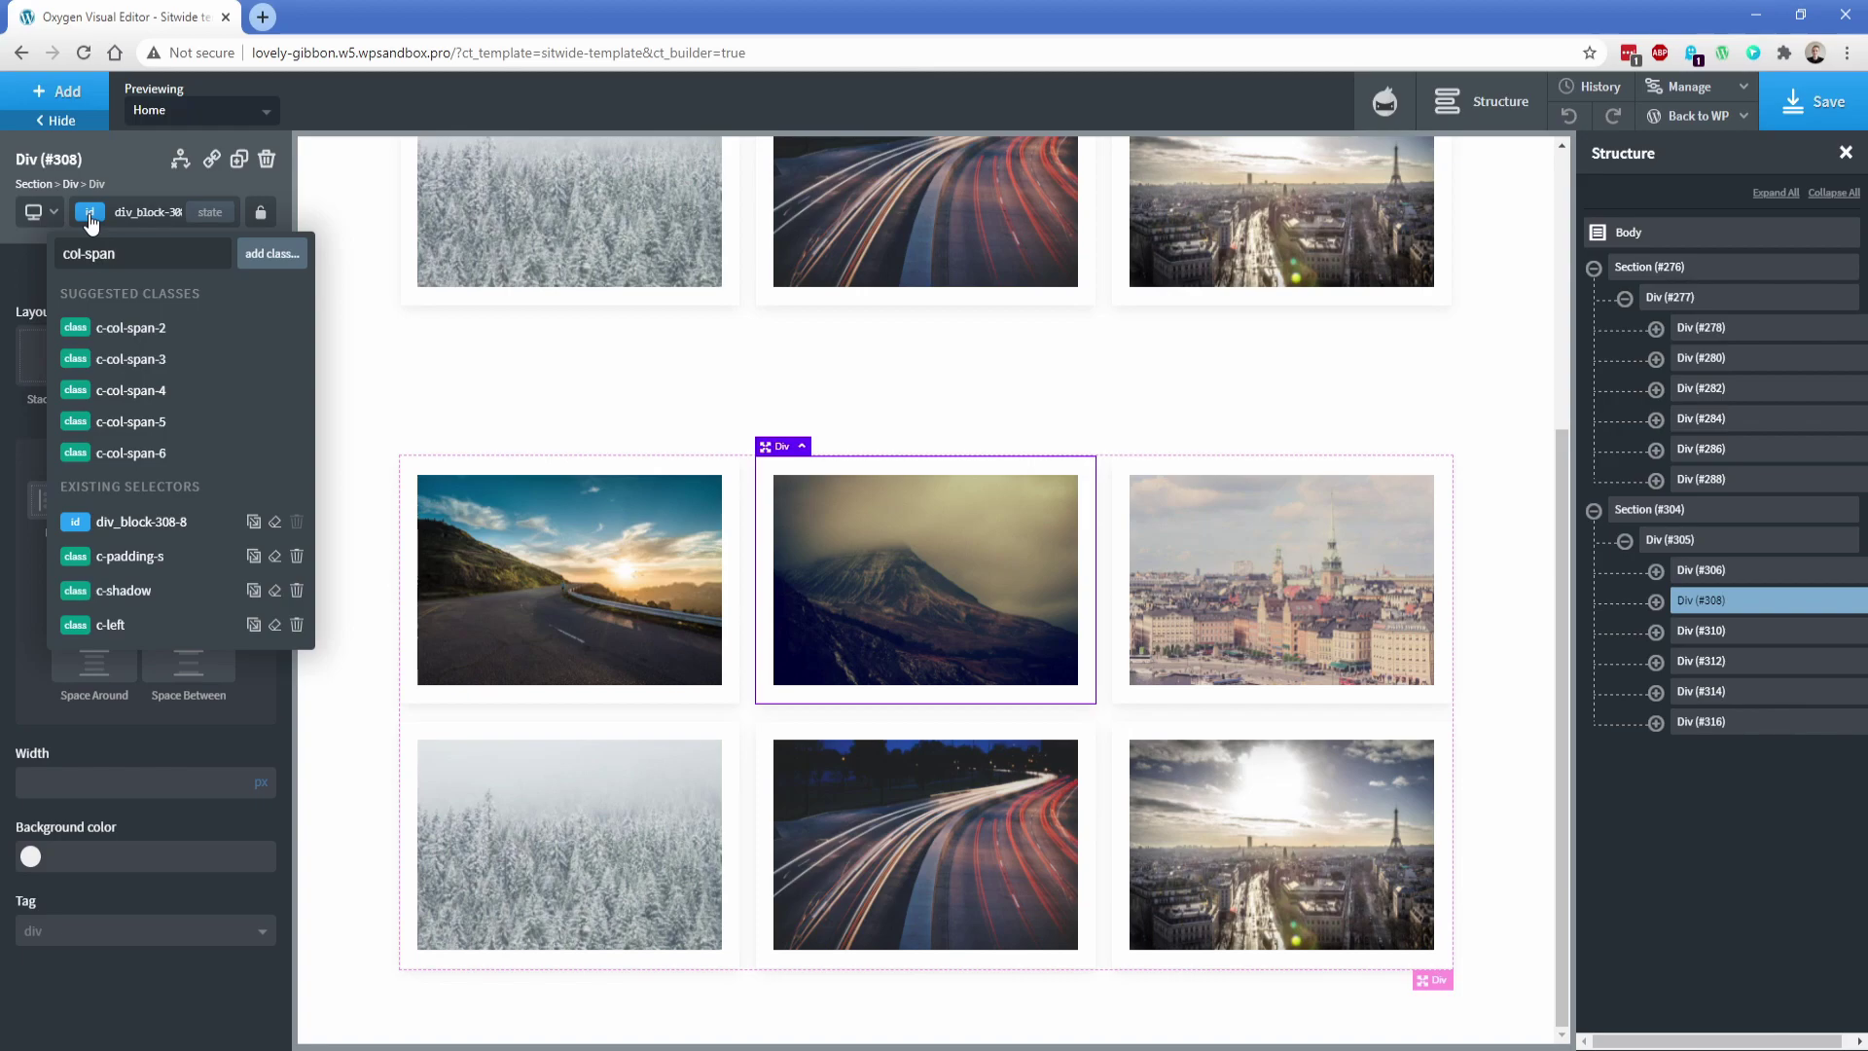
click(134, 328)
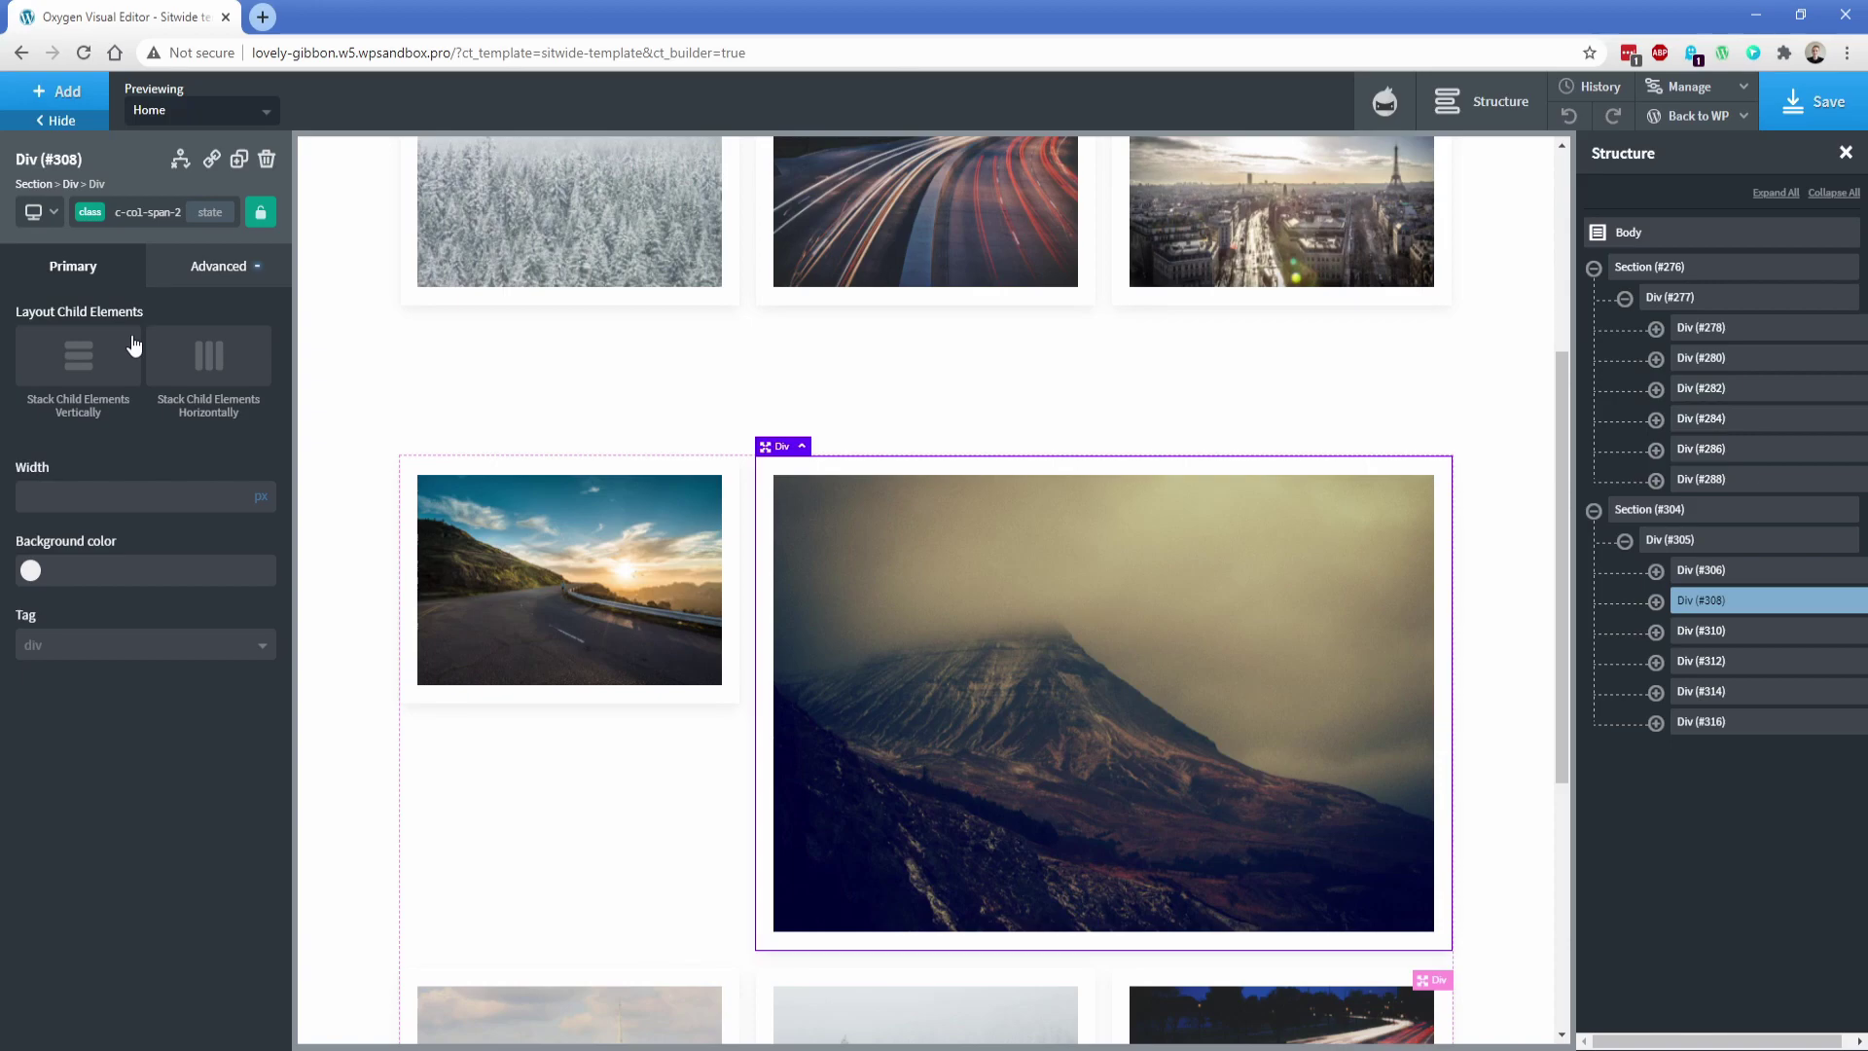
Step: Add the c-row-span-2 class to the mountain image card's div in the duplicated grid
click(84, 225)
text(row)
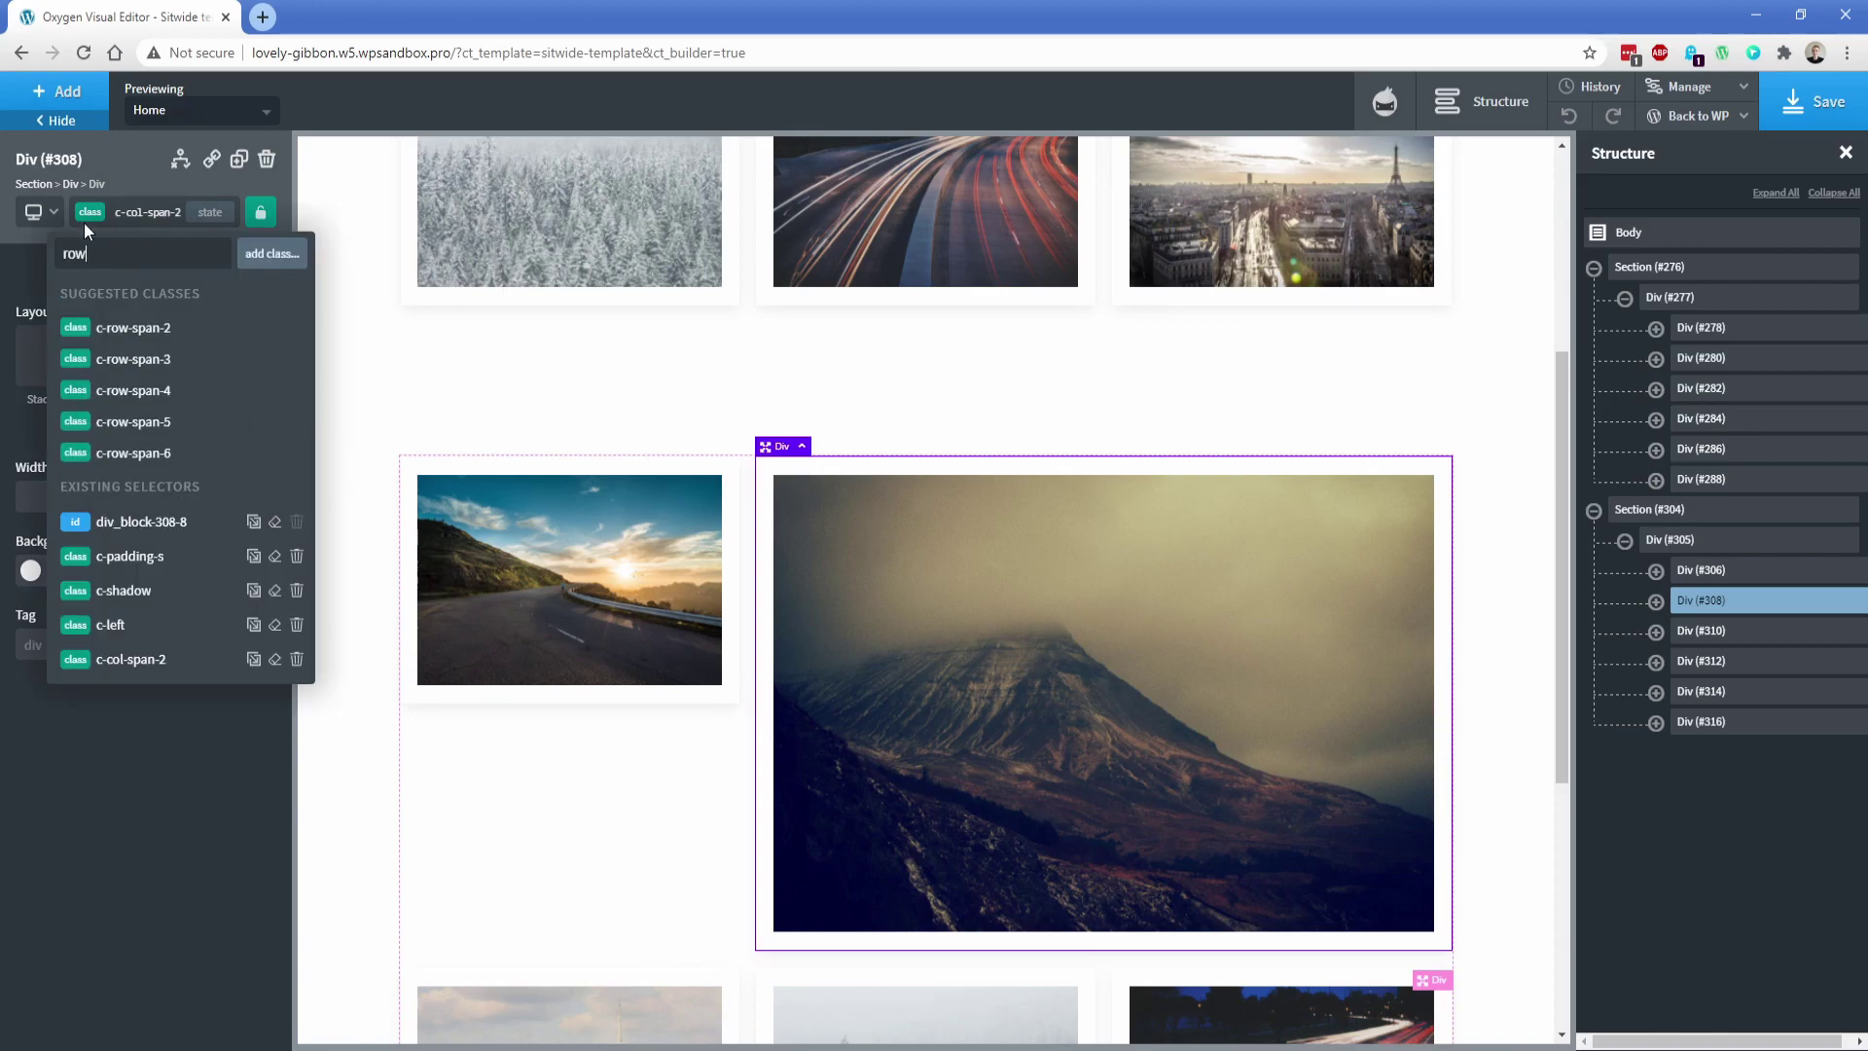
text(-span-2)
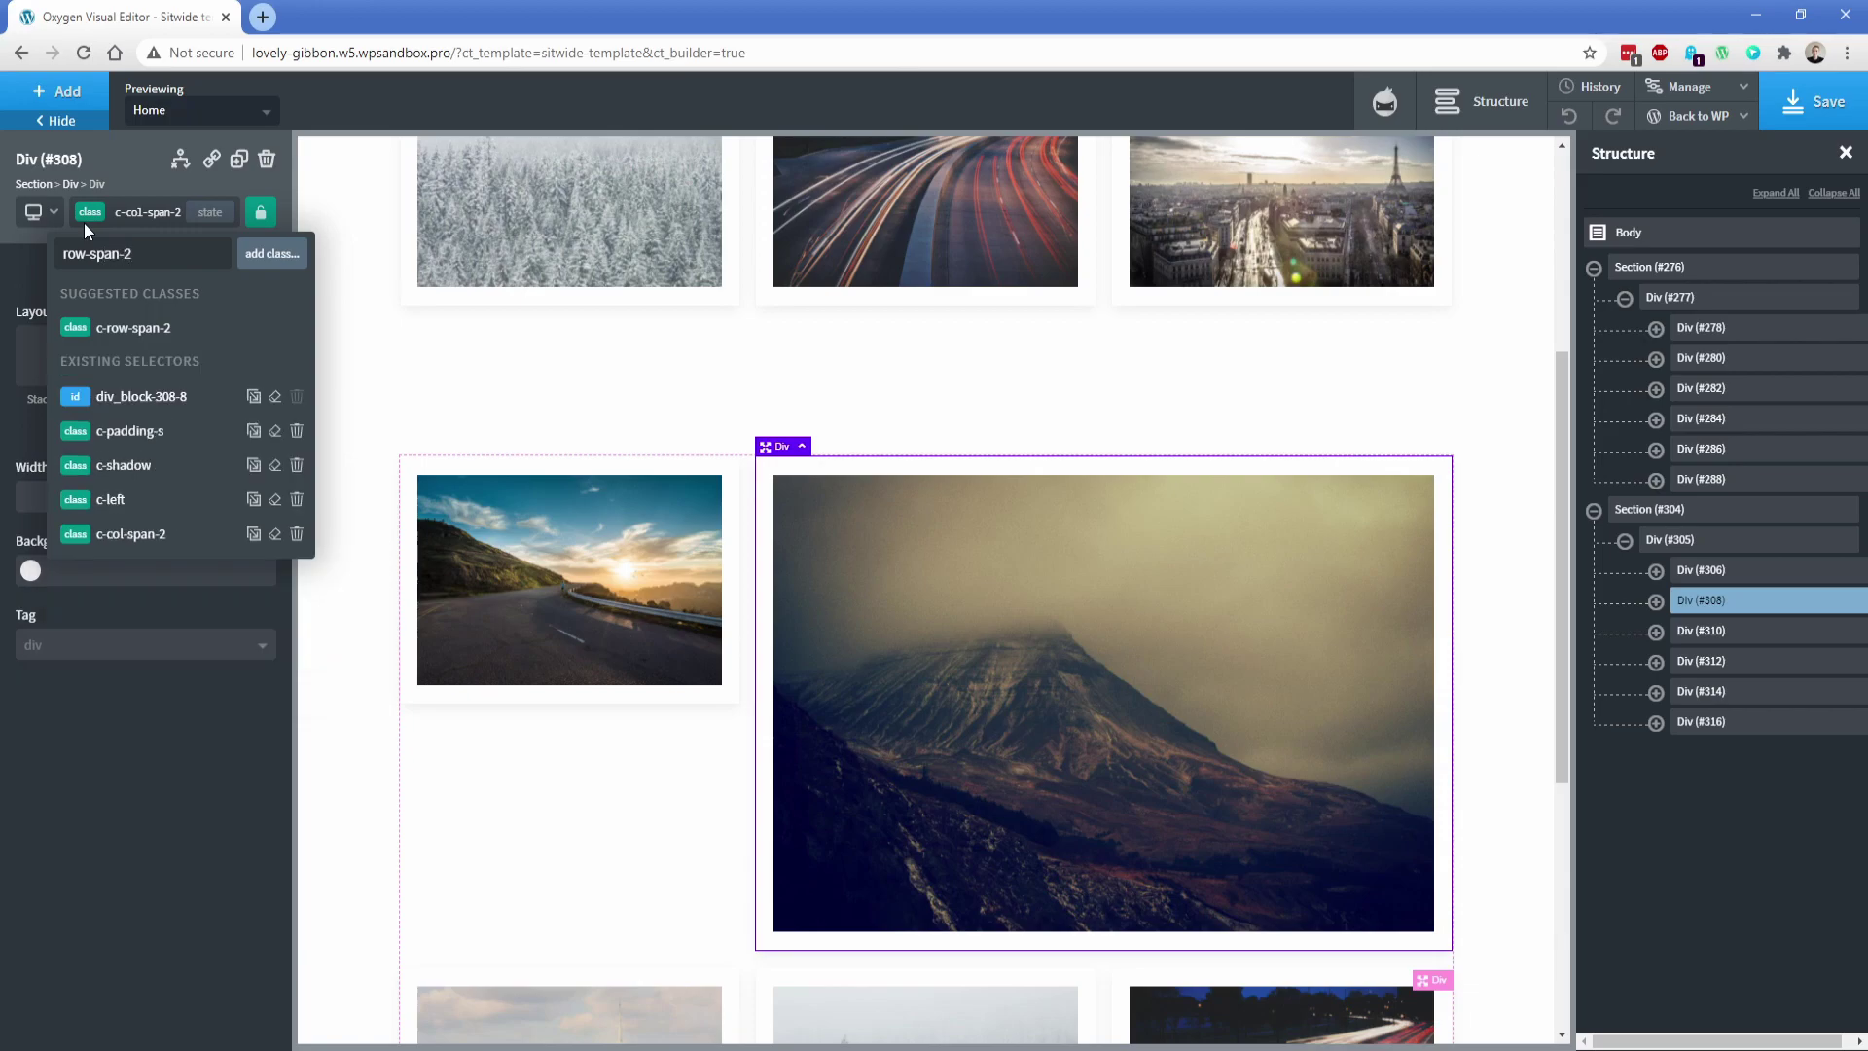
click(136, 331)
scroll(354, 597, down, 3)
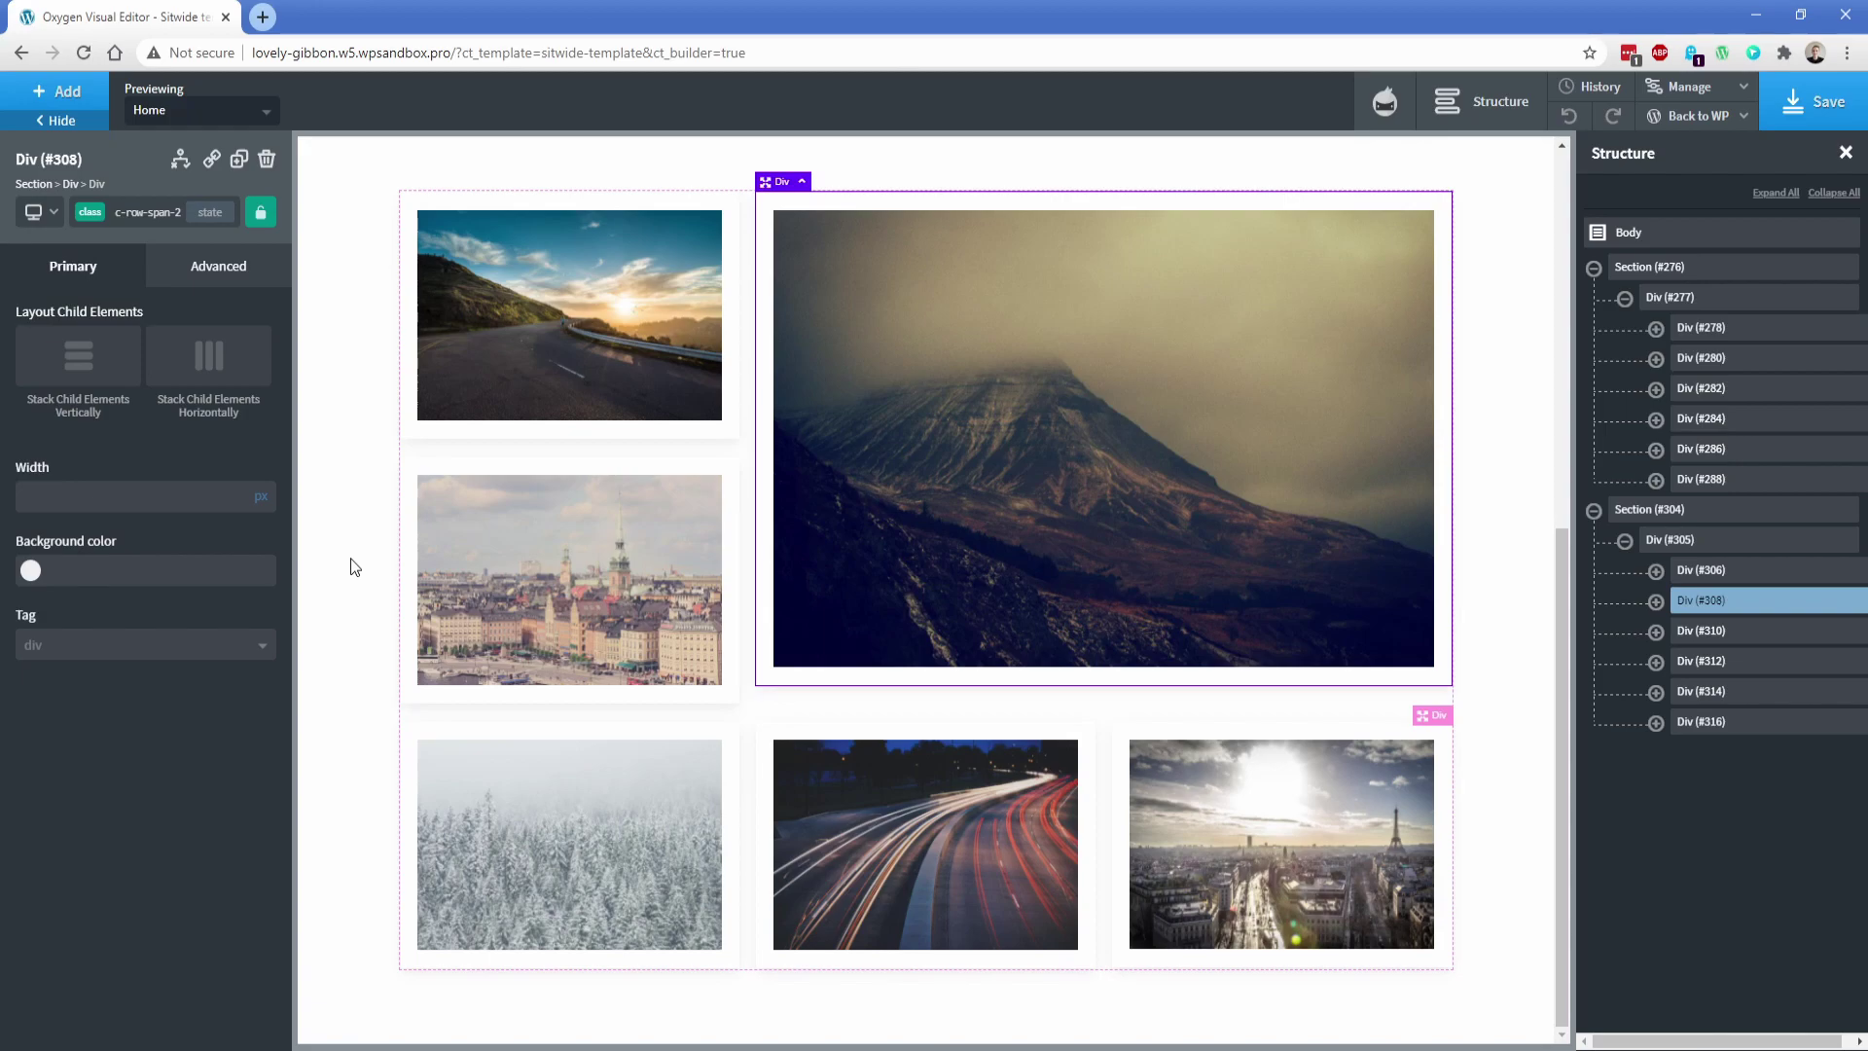
Step: Preview the duplicated grid section at the less than 992px breakpoint
click(370, 547)
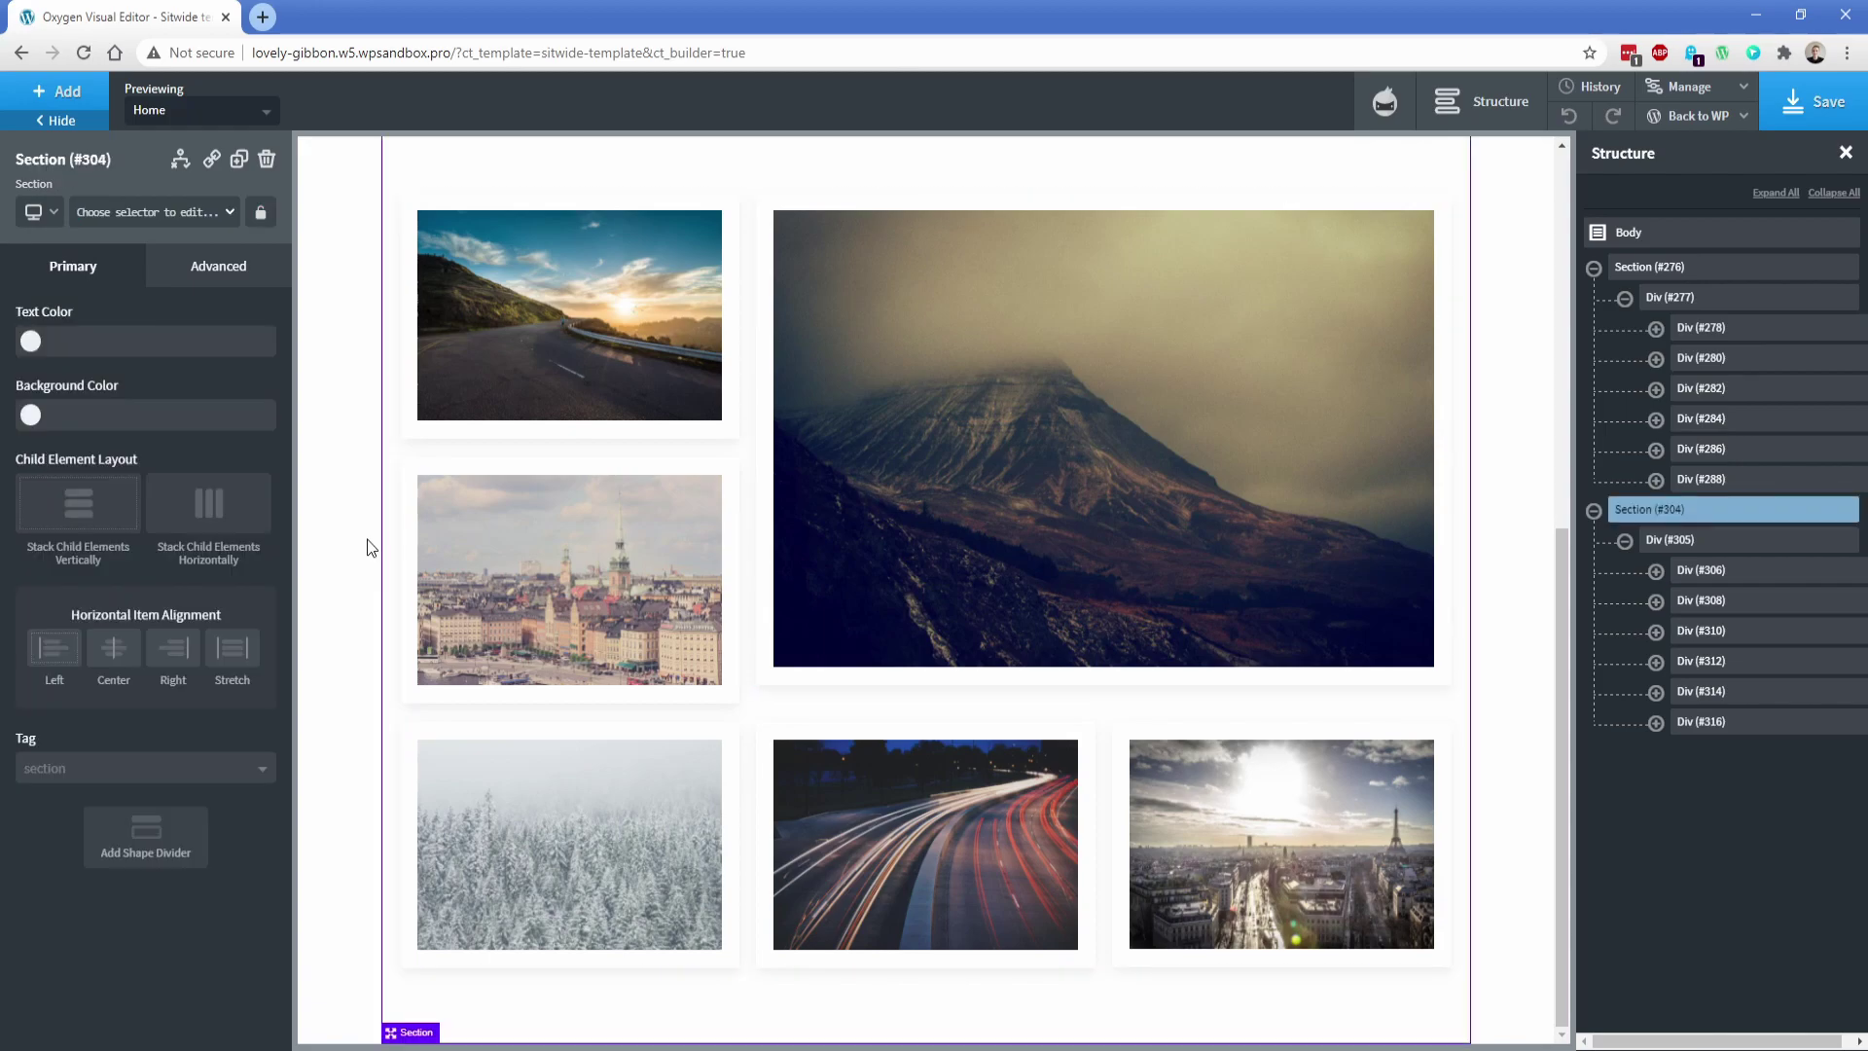
click(39, 212)
click(78, 301)
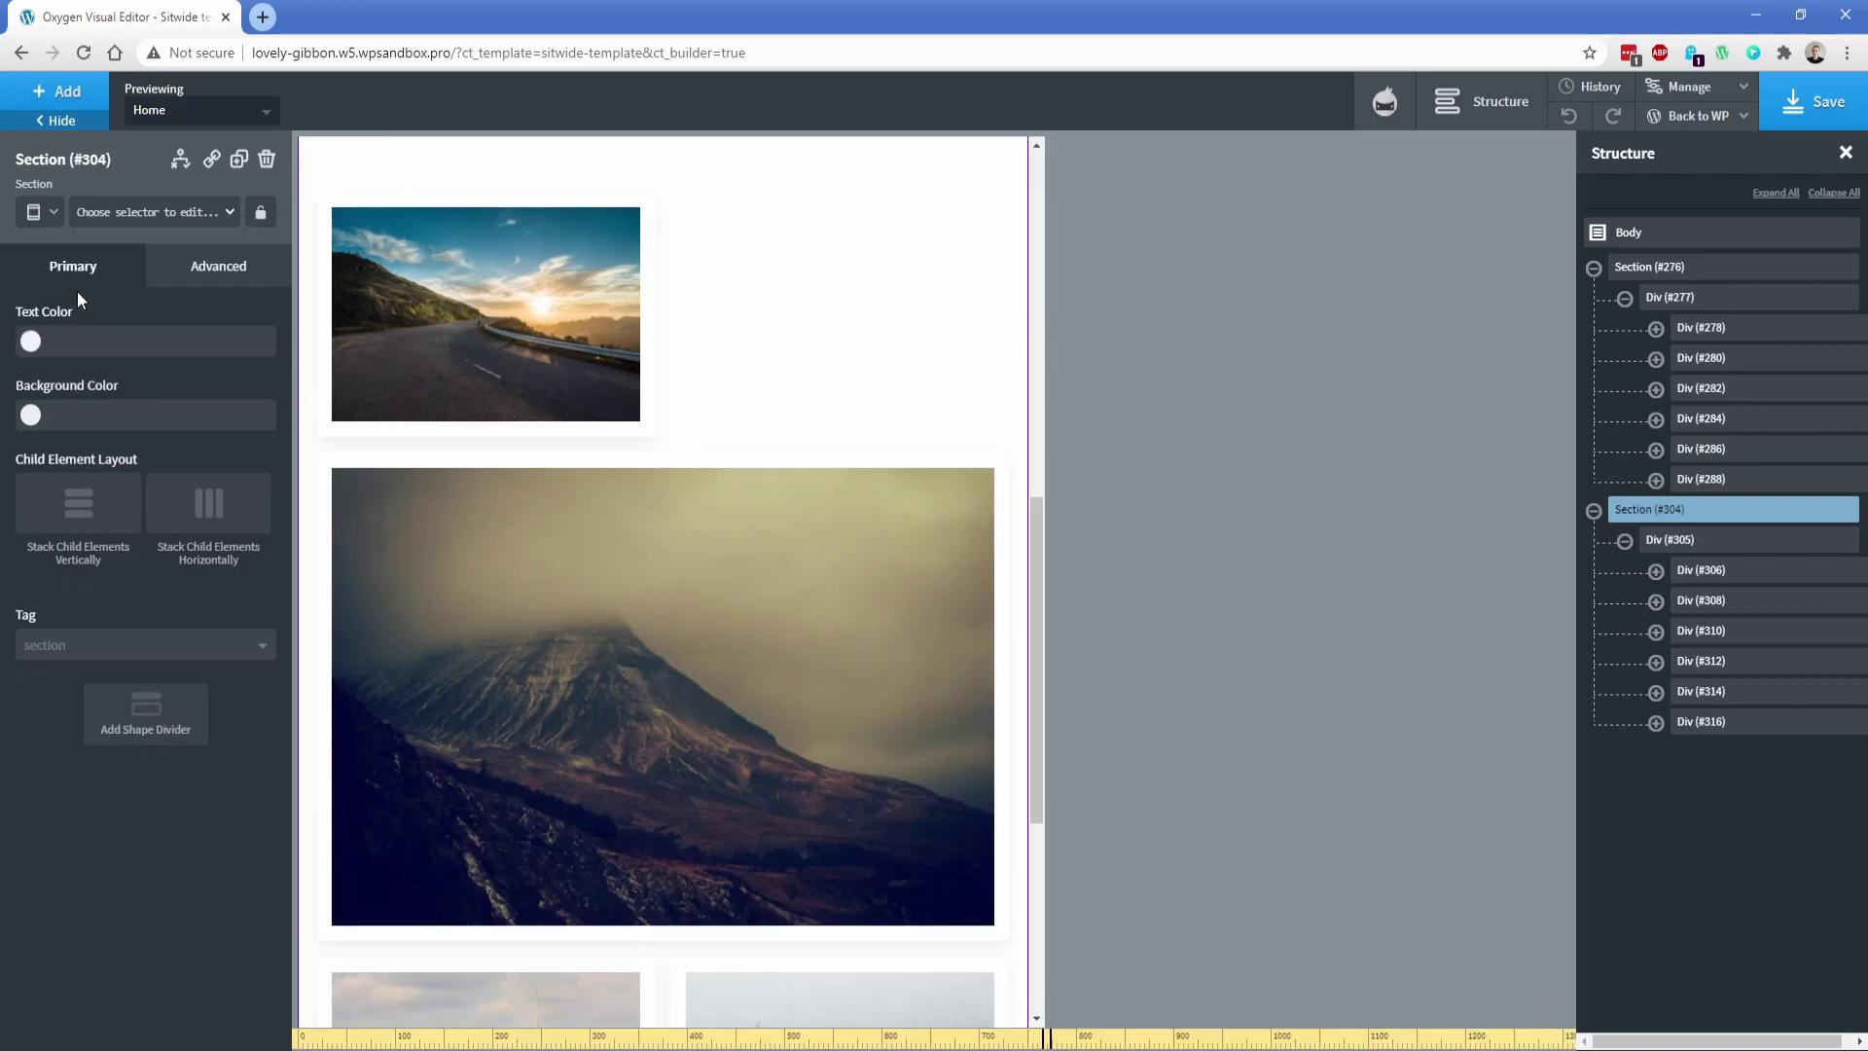
Step: Add the c-row-span-l-1 and c-col-span-l-1 classes to the mountain image card's div
click(390, 459)
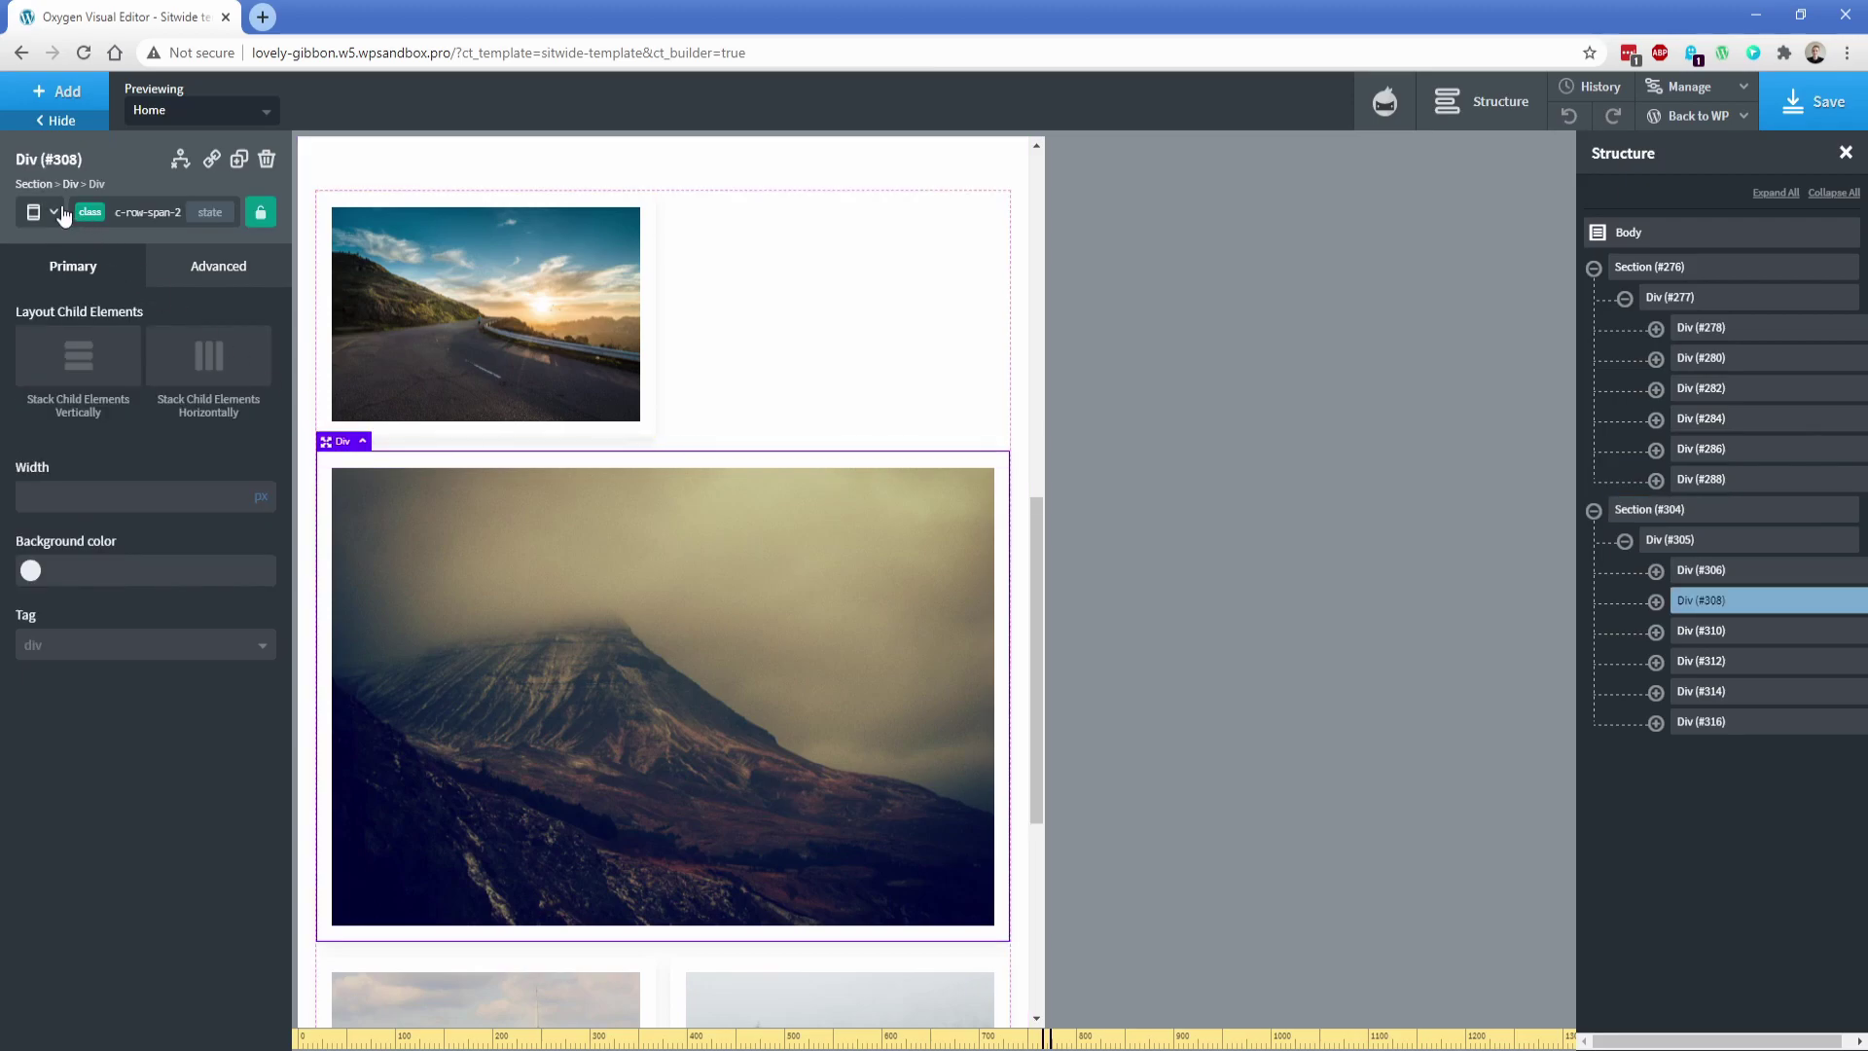
click(51, 212)
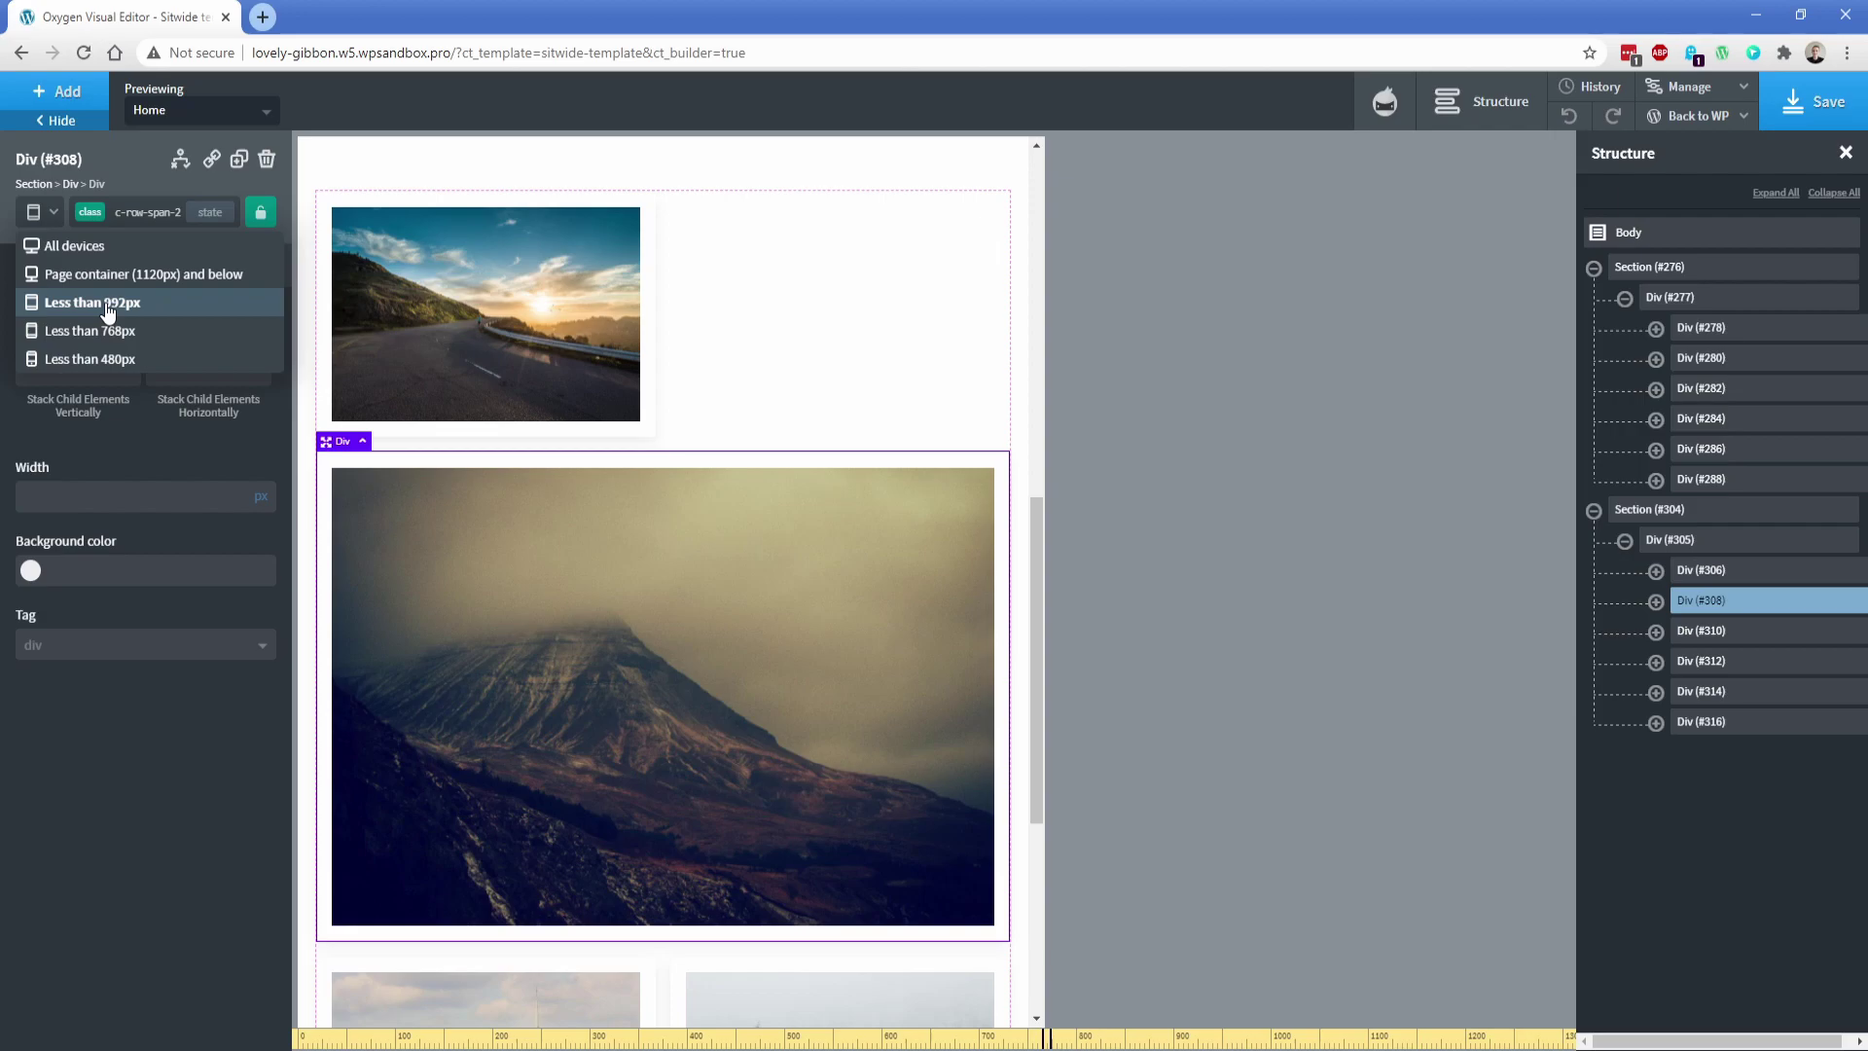
click(89, 214)
text(row-span)
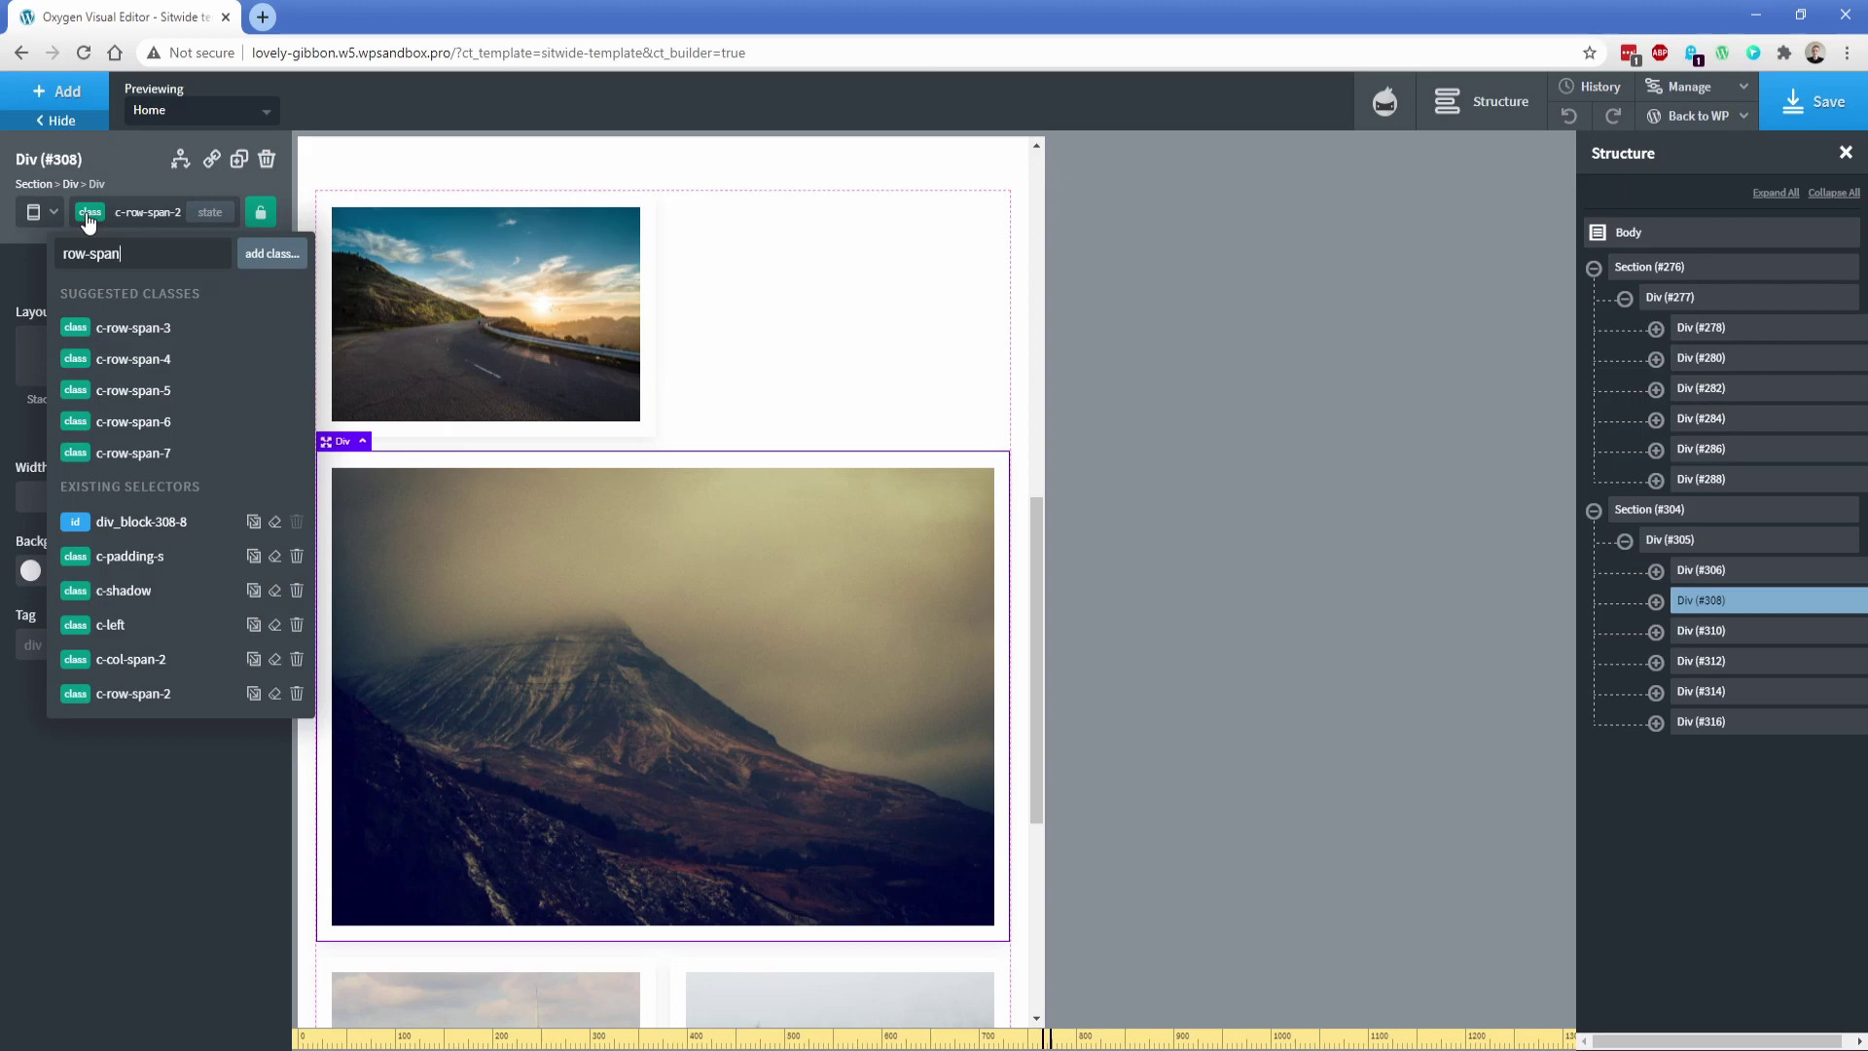
text(-l-1)
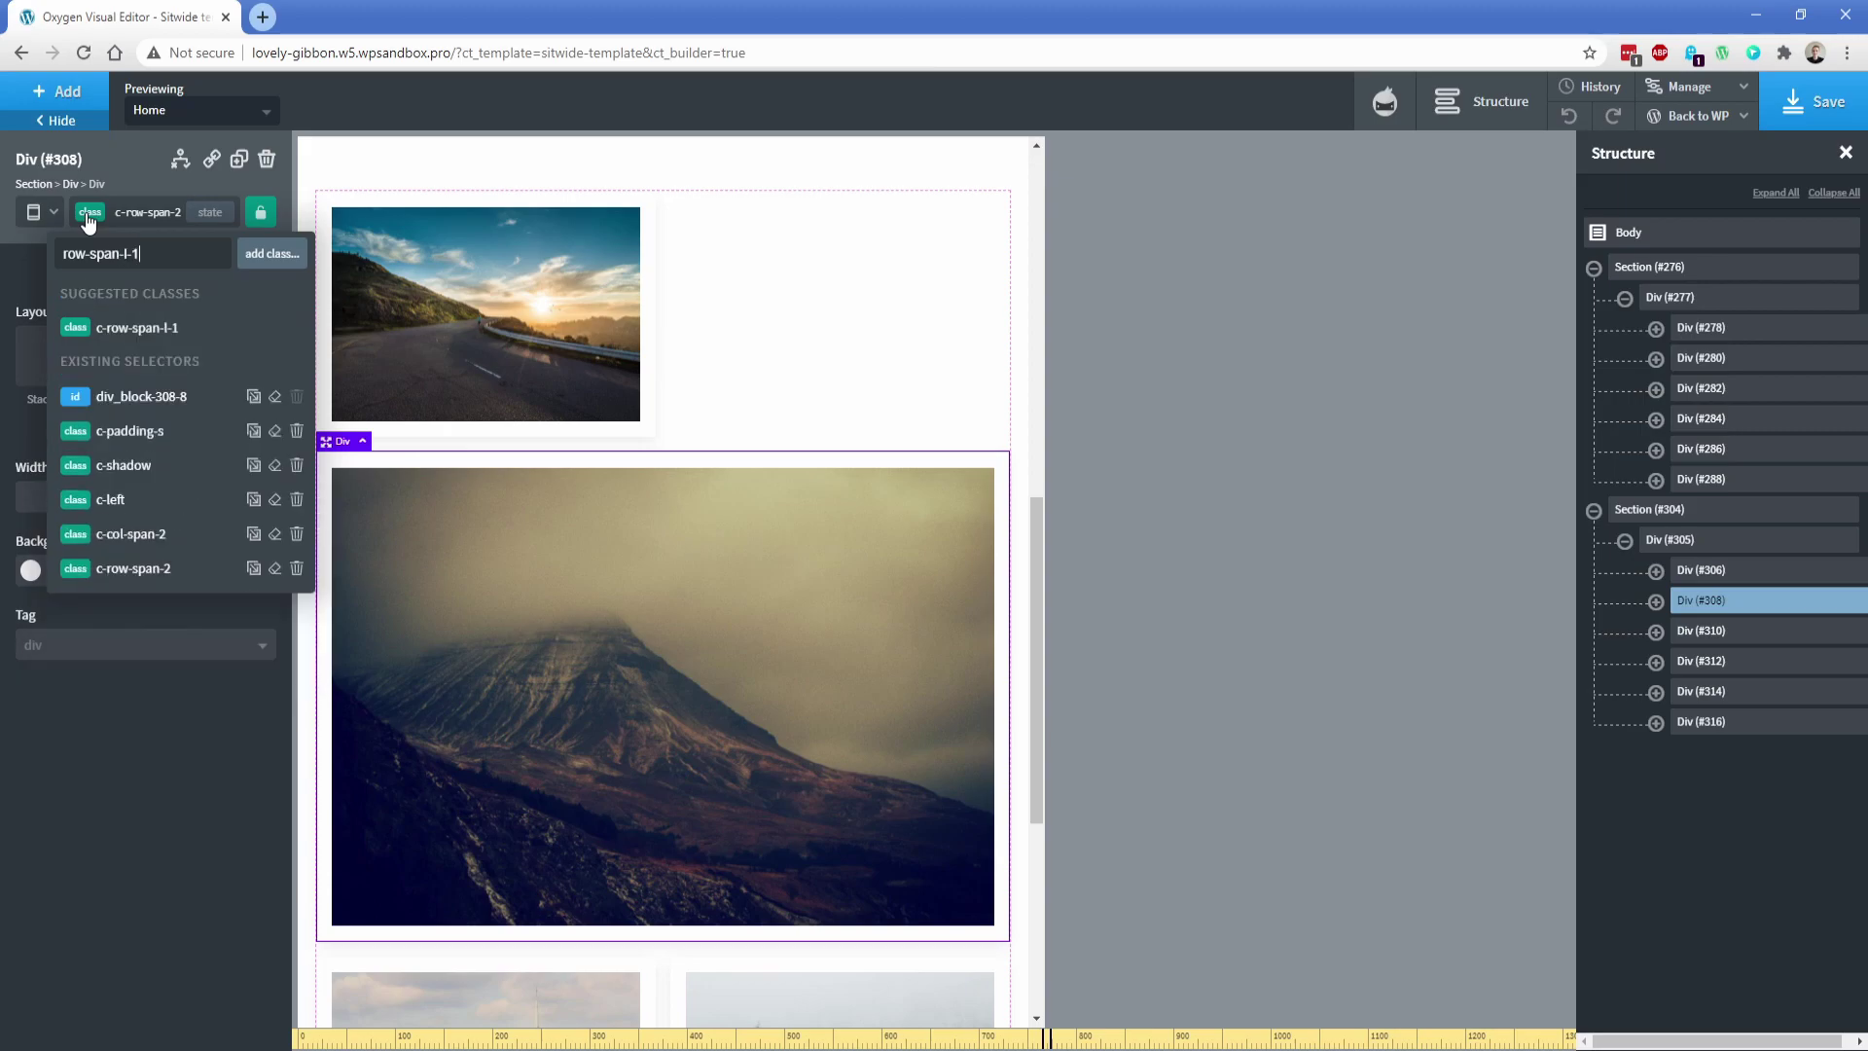
key(Return)
text(col-span)
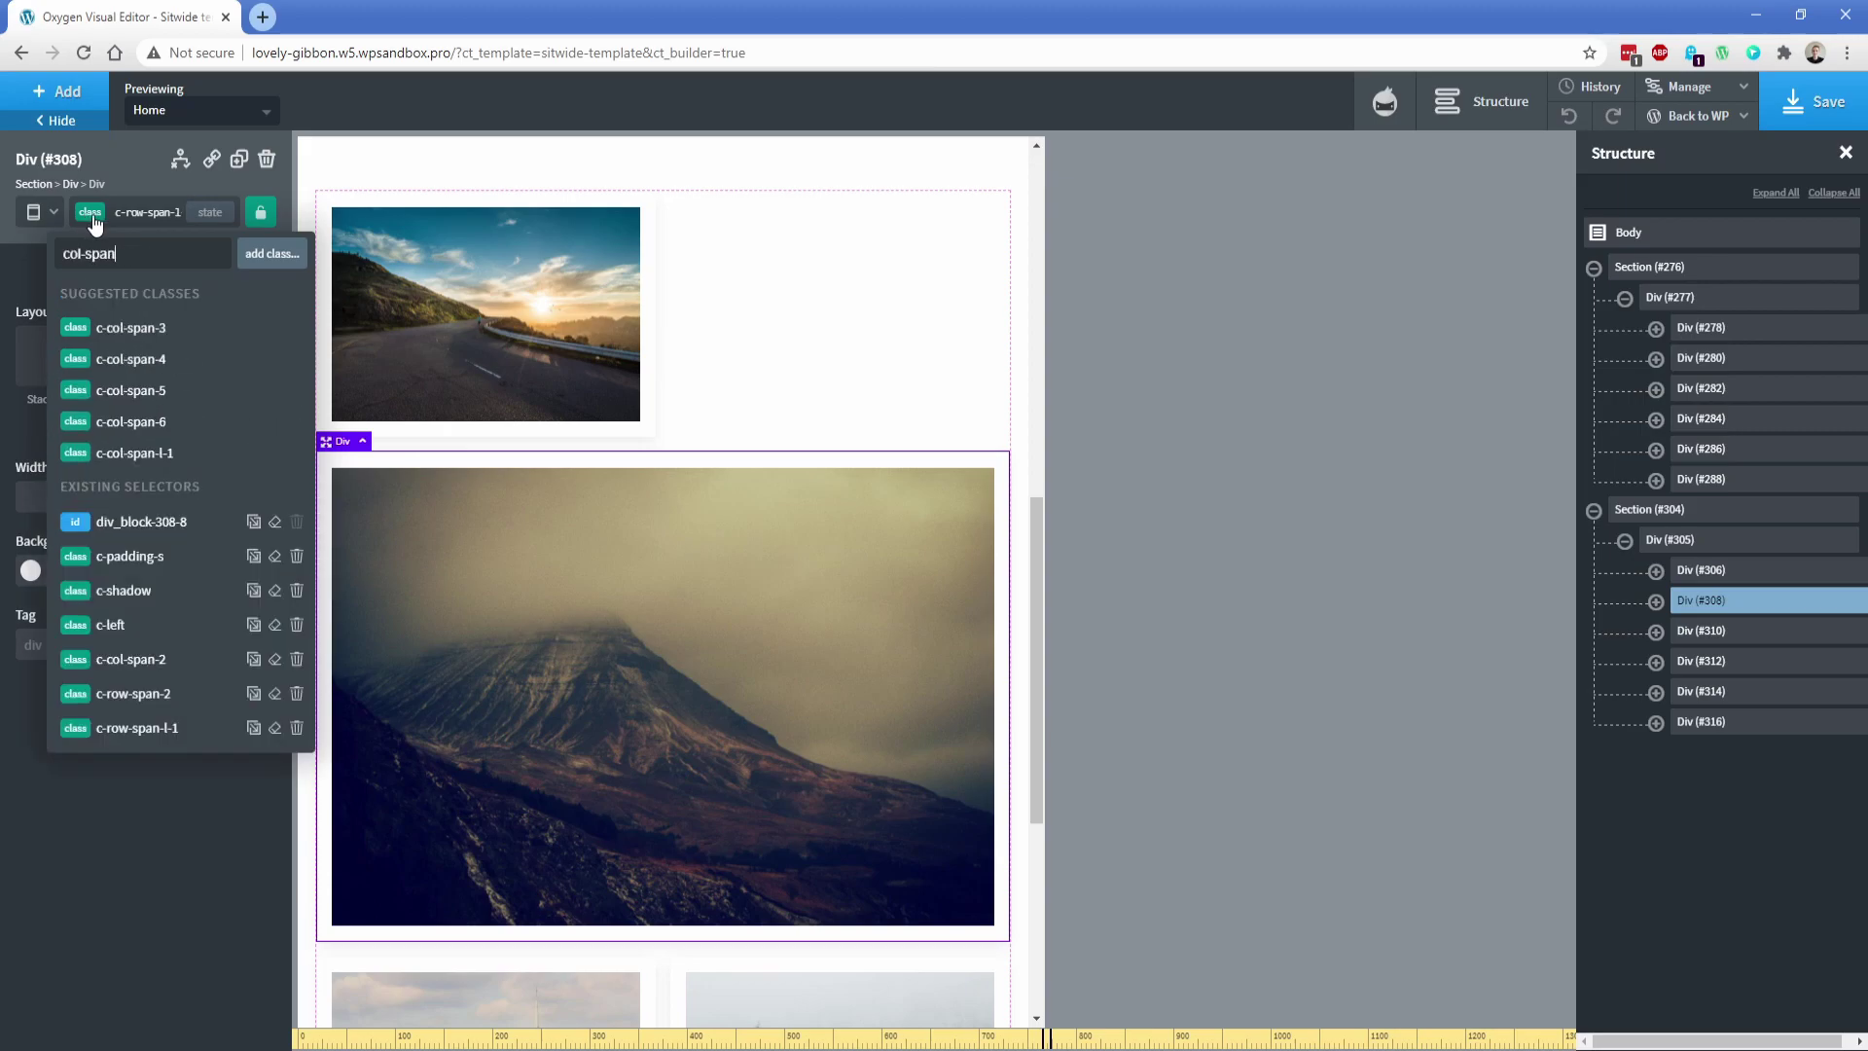
text(-l-1)
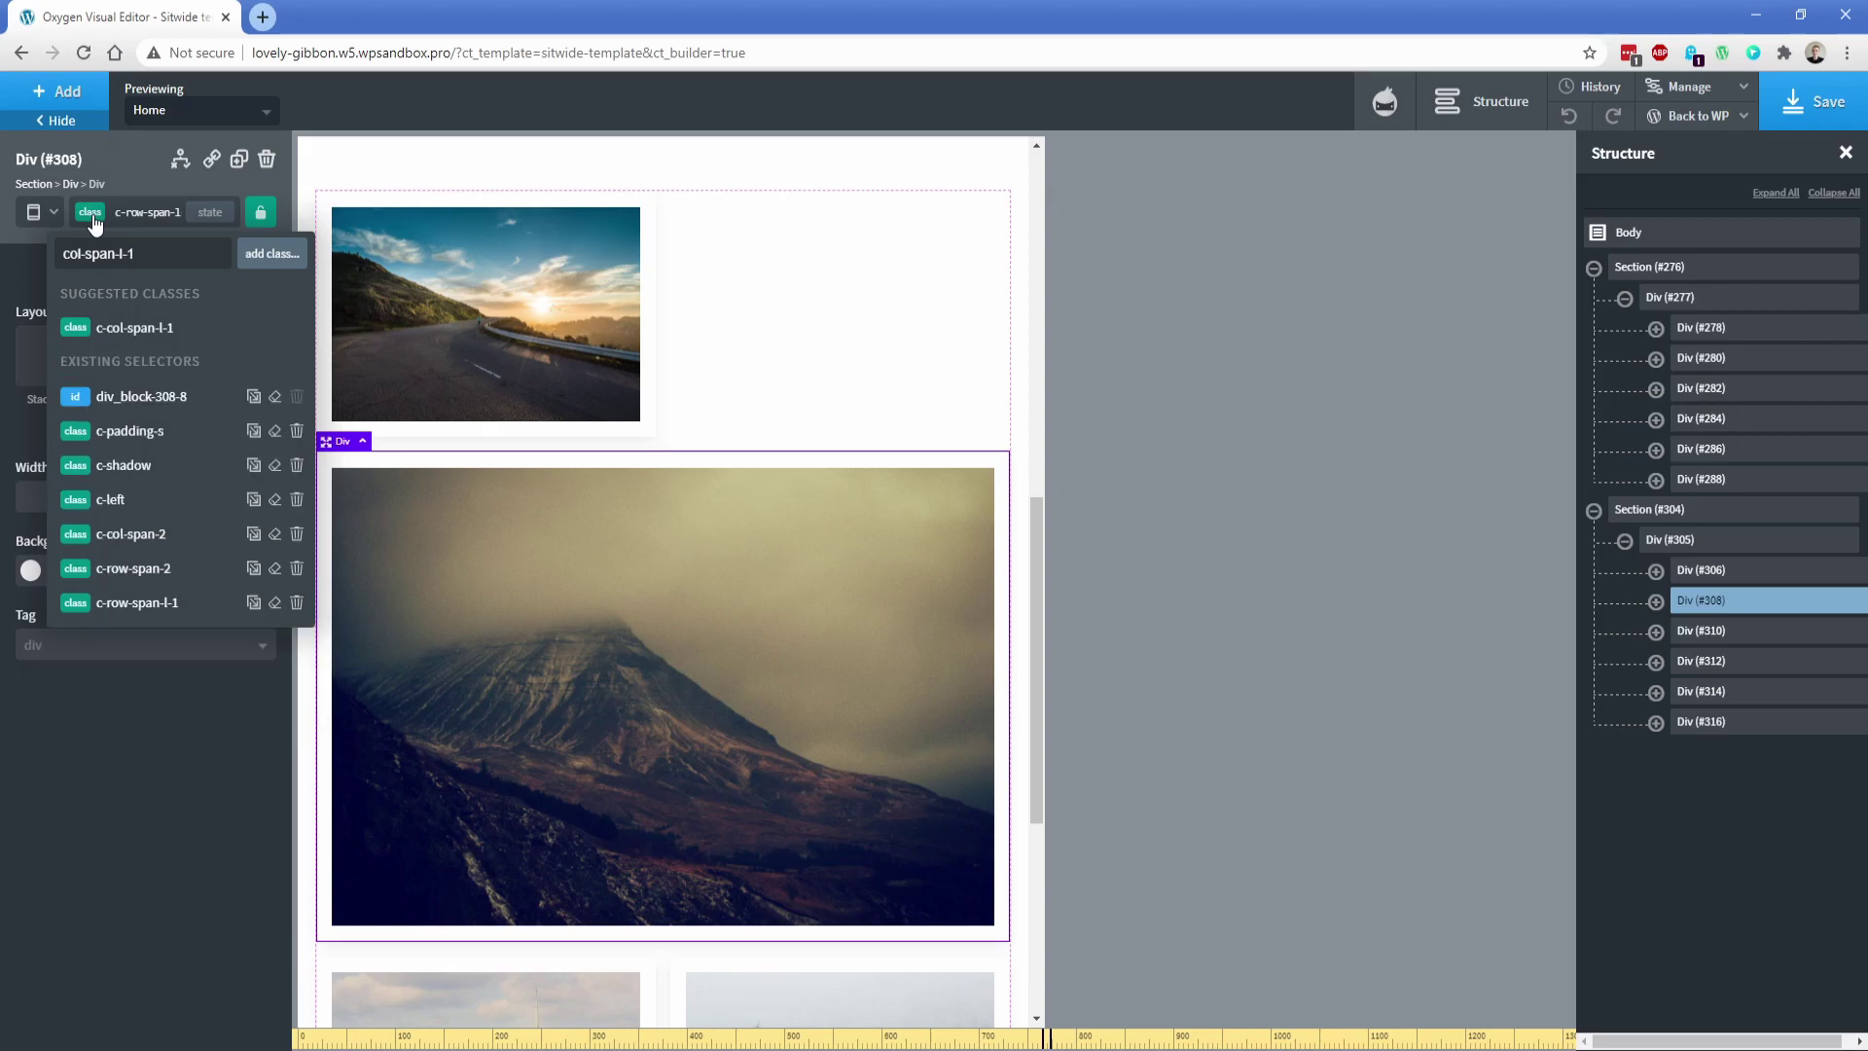
click(135, 328)
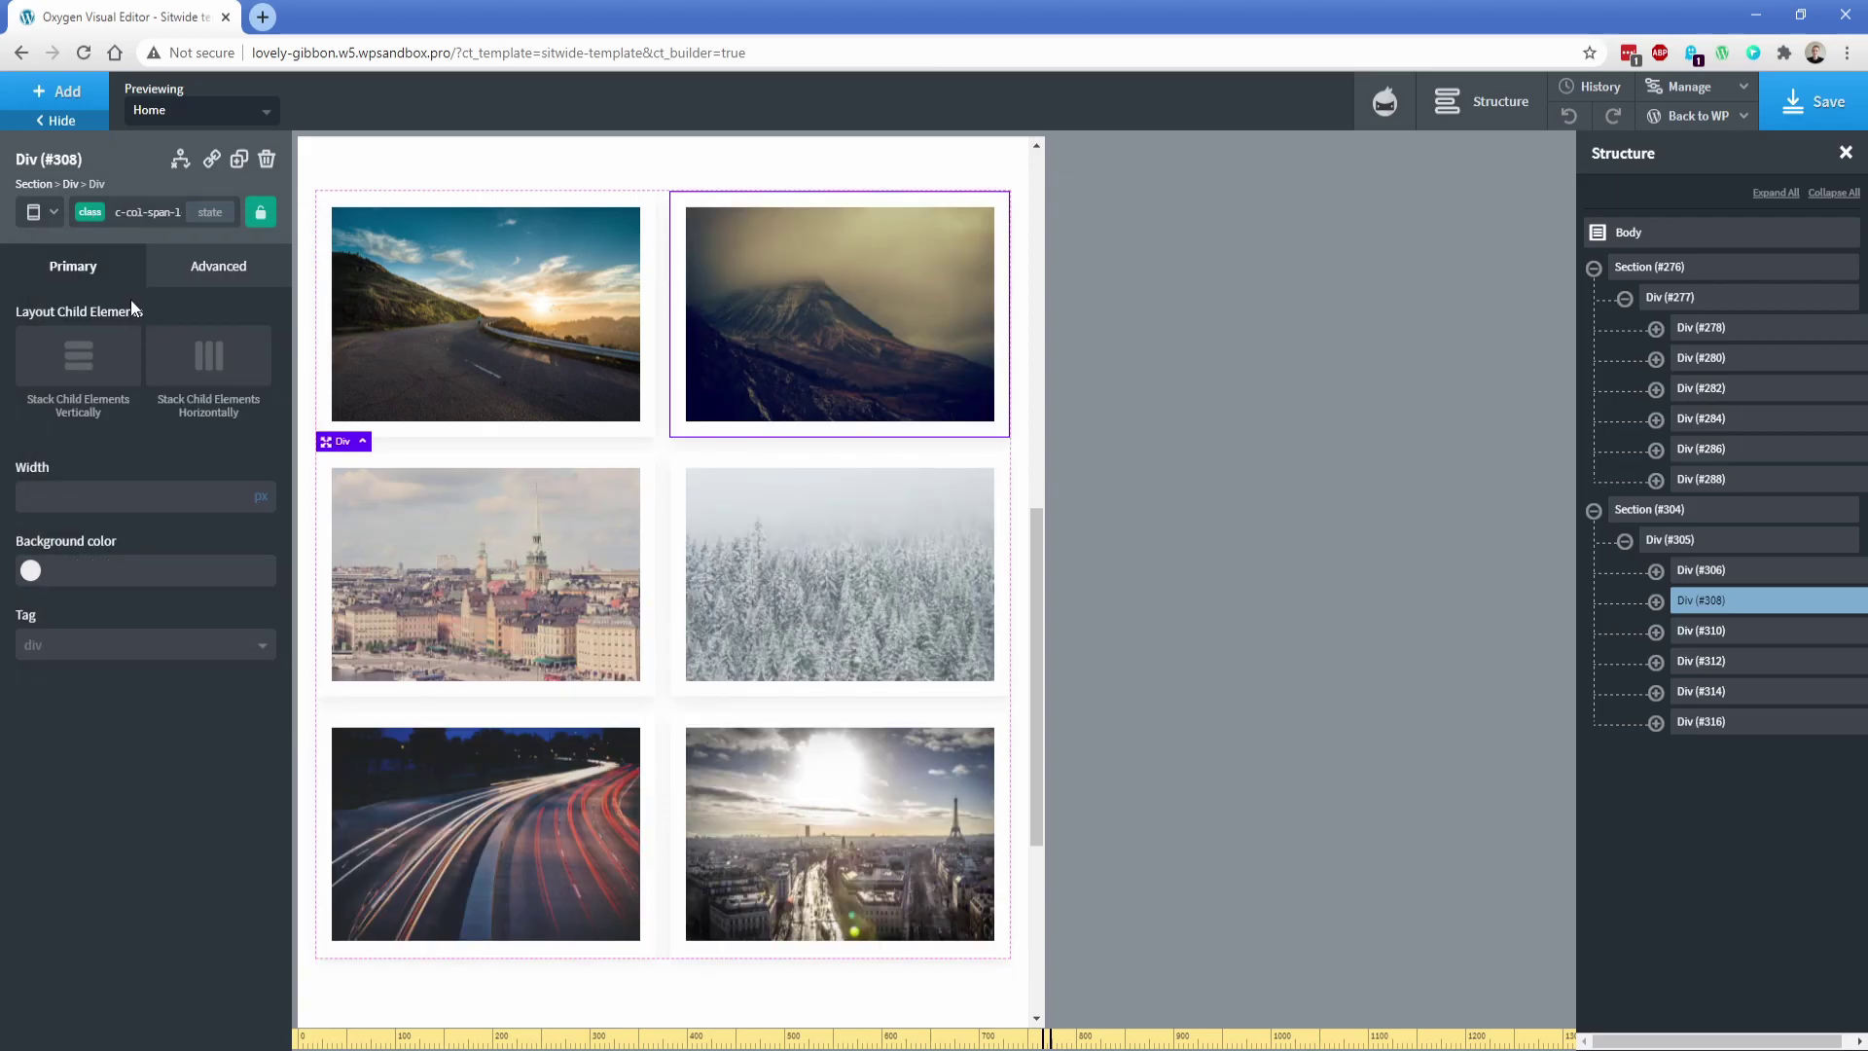
Step: Review the classes assigned to the mountain card and its grid container, and return the preview to all devices
click(94, 213)
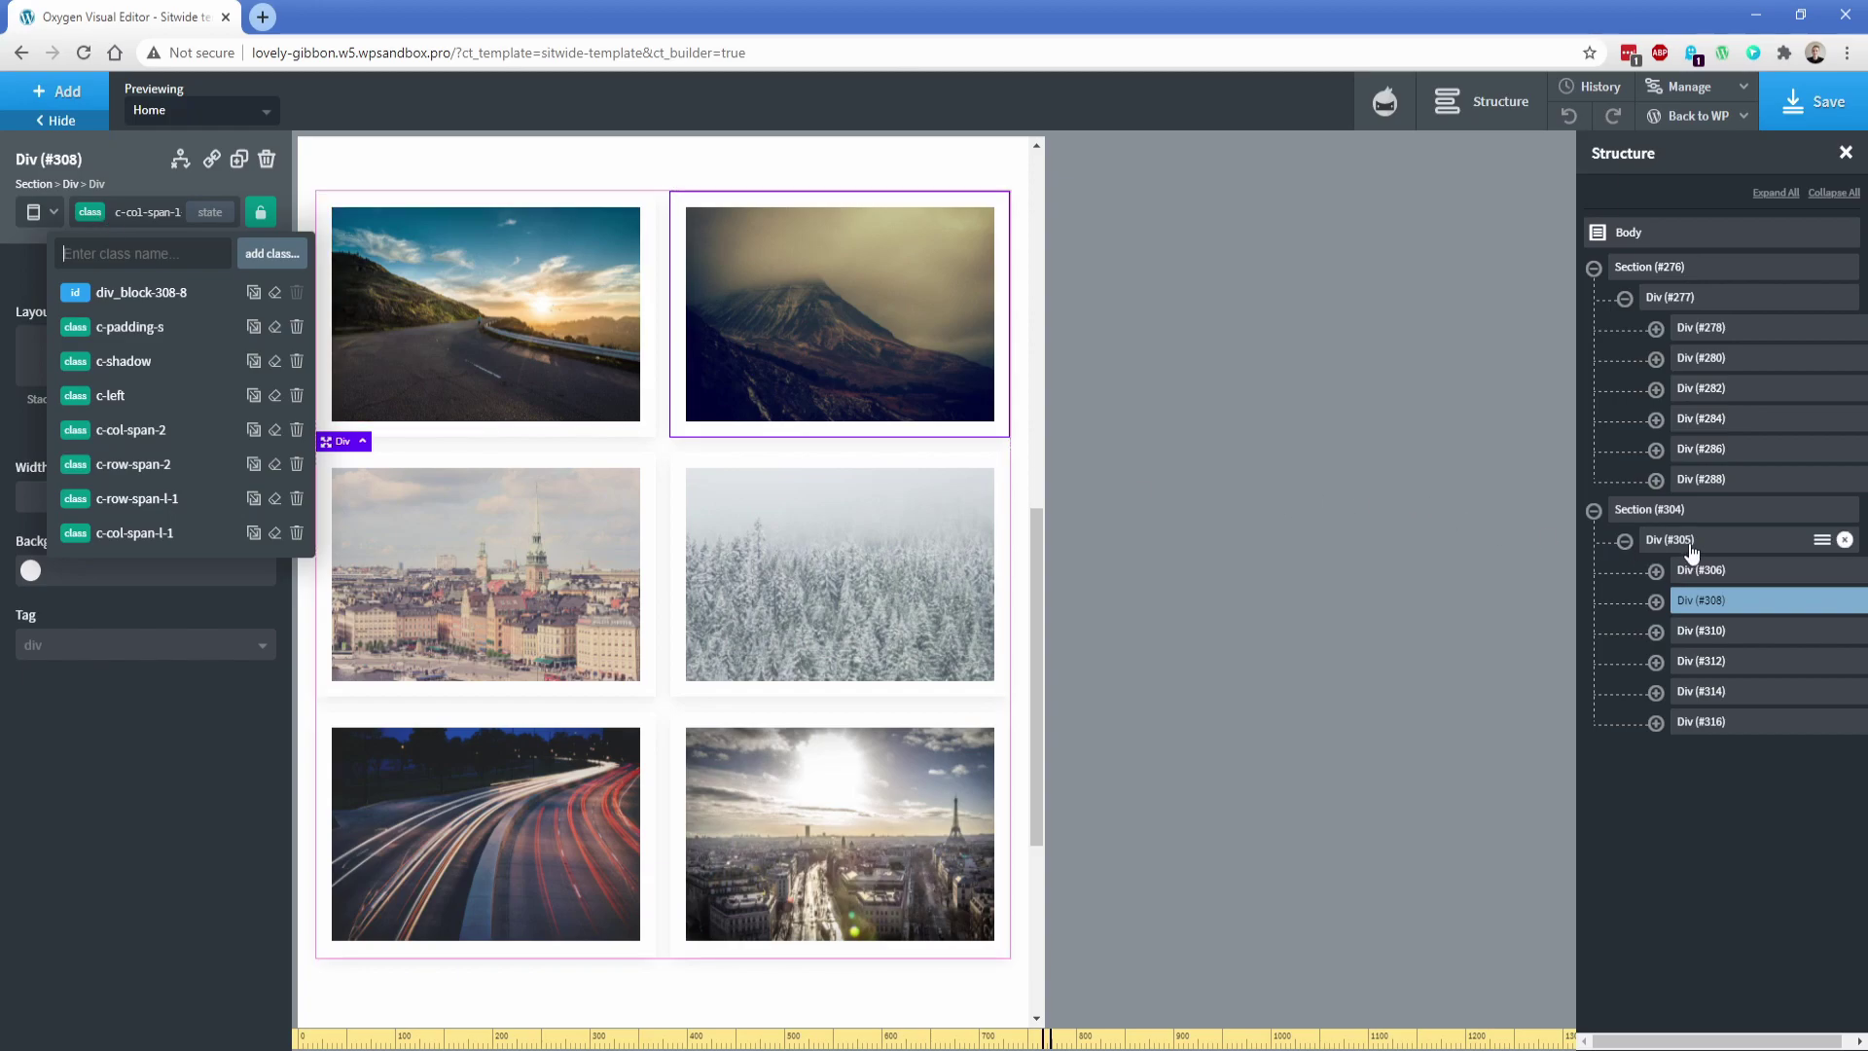
click(1693, 541)
click(89, 213)
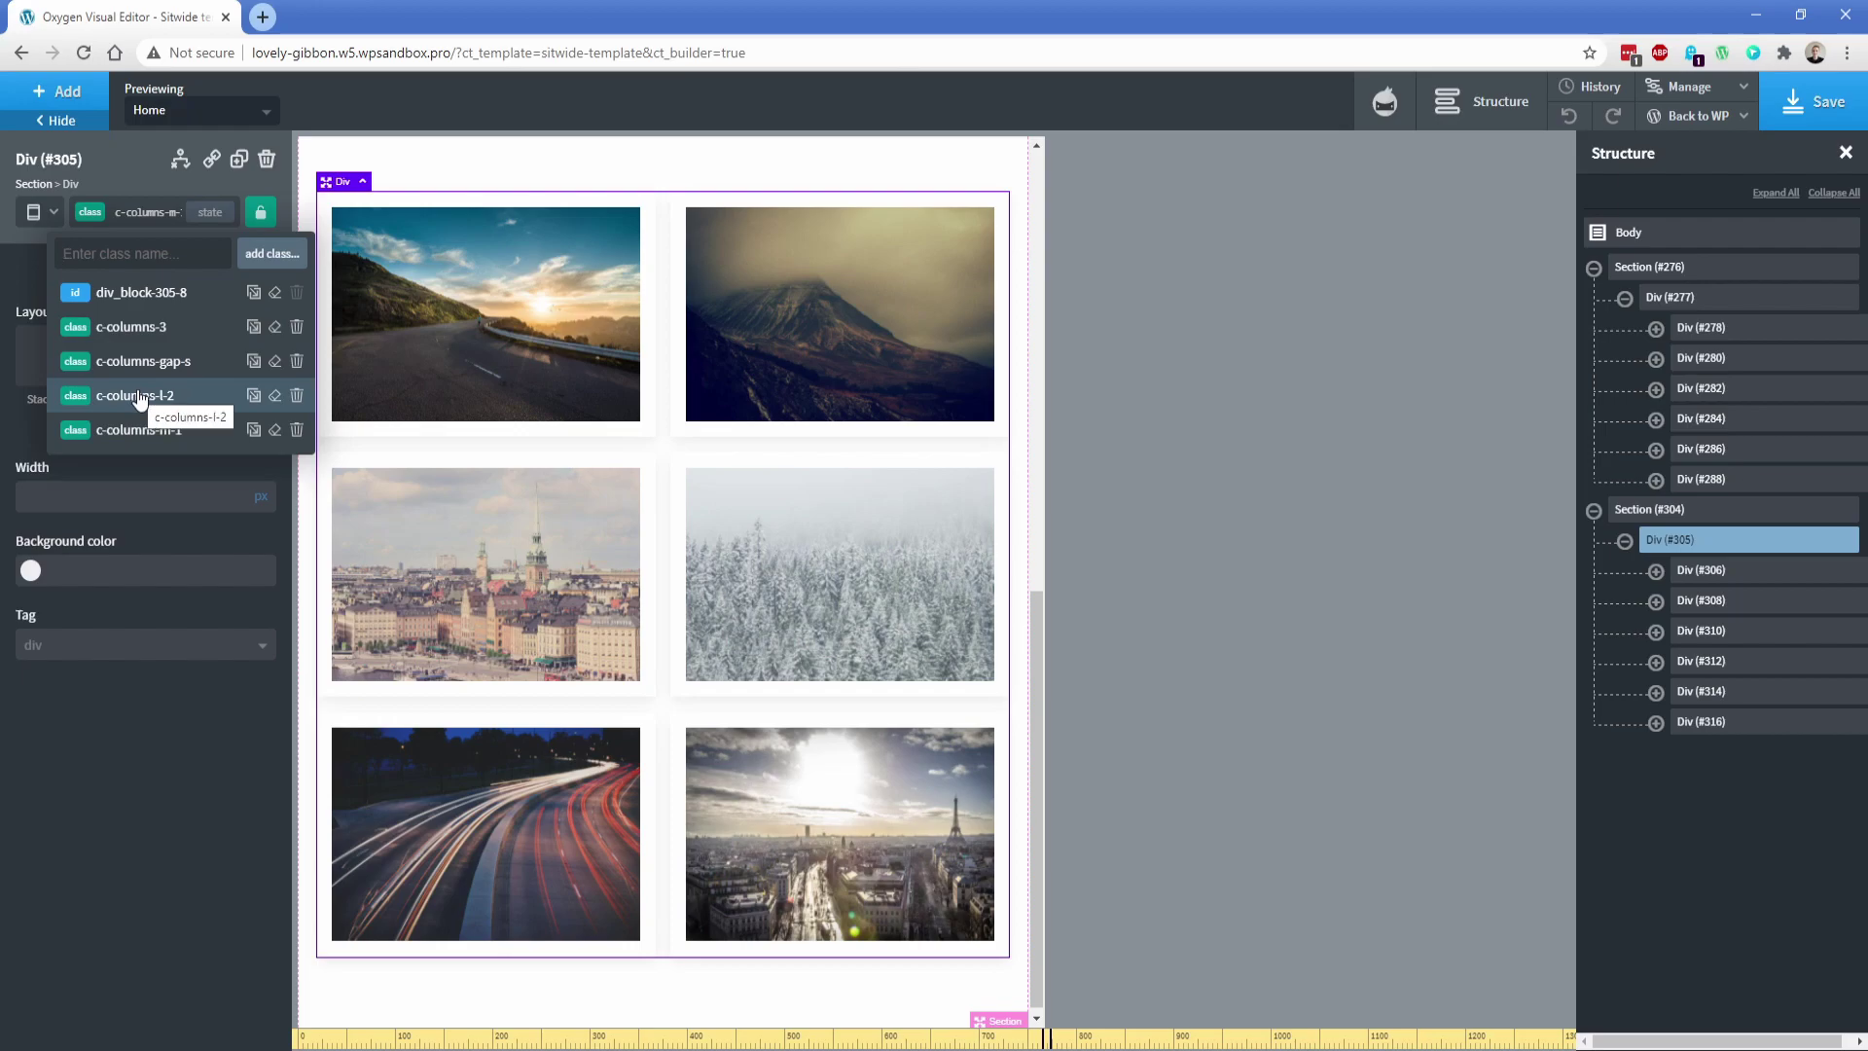
click(46, 214)
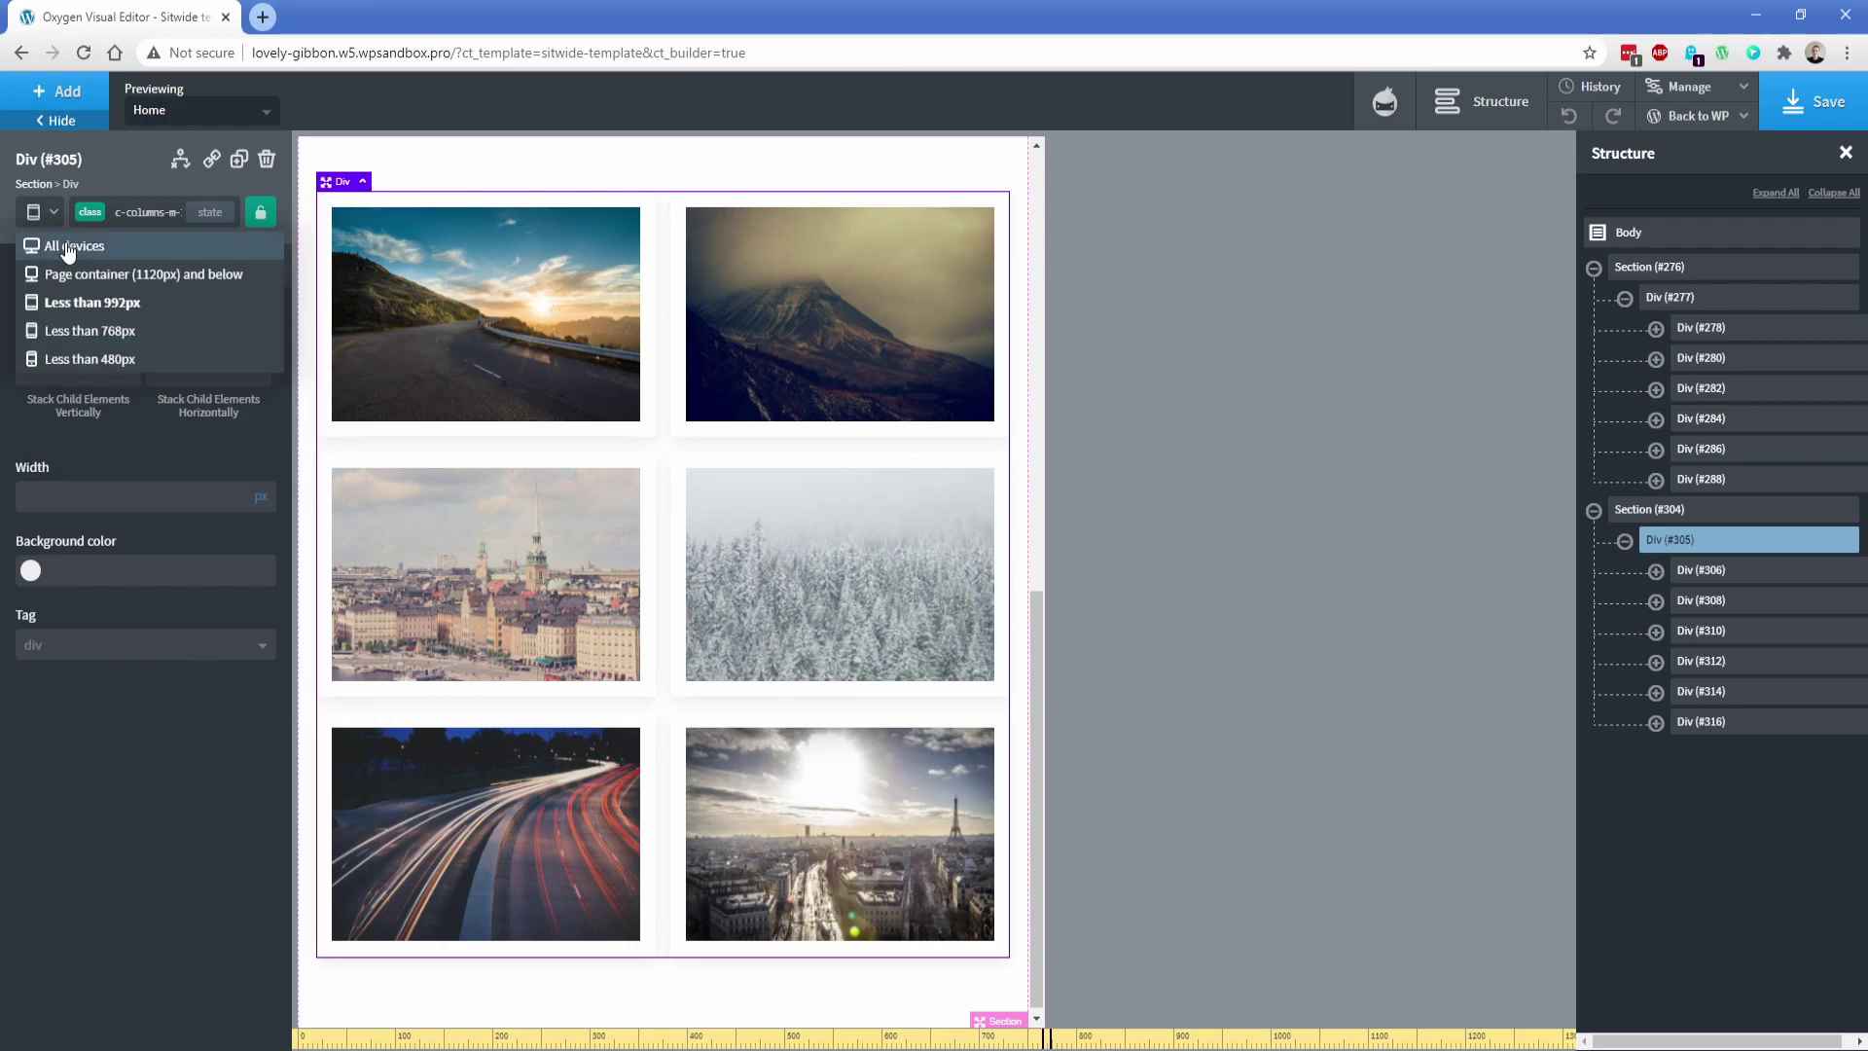
click(66, 241)
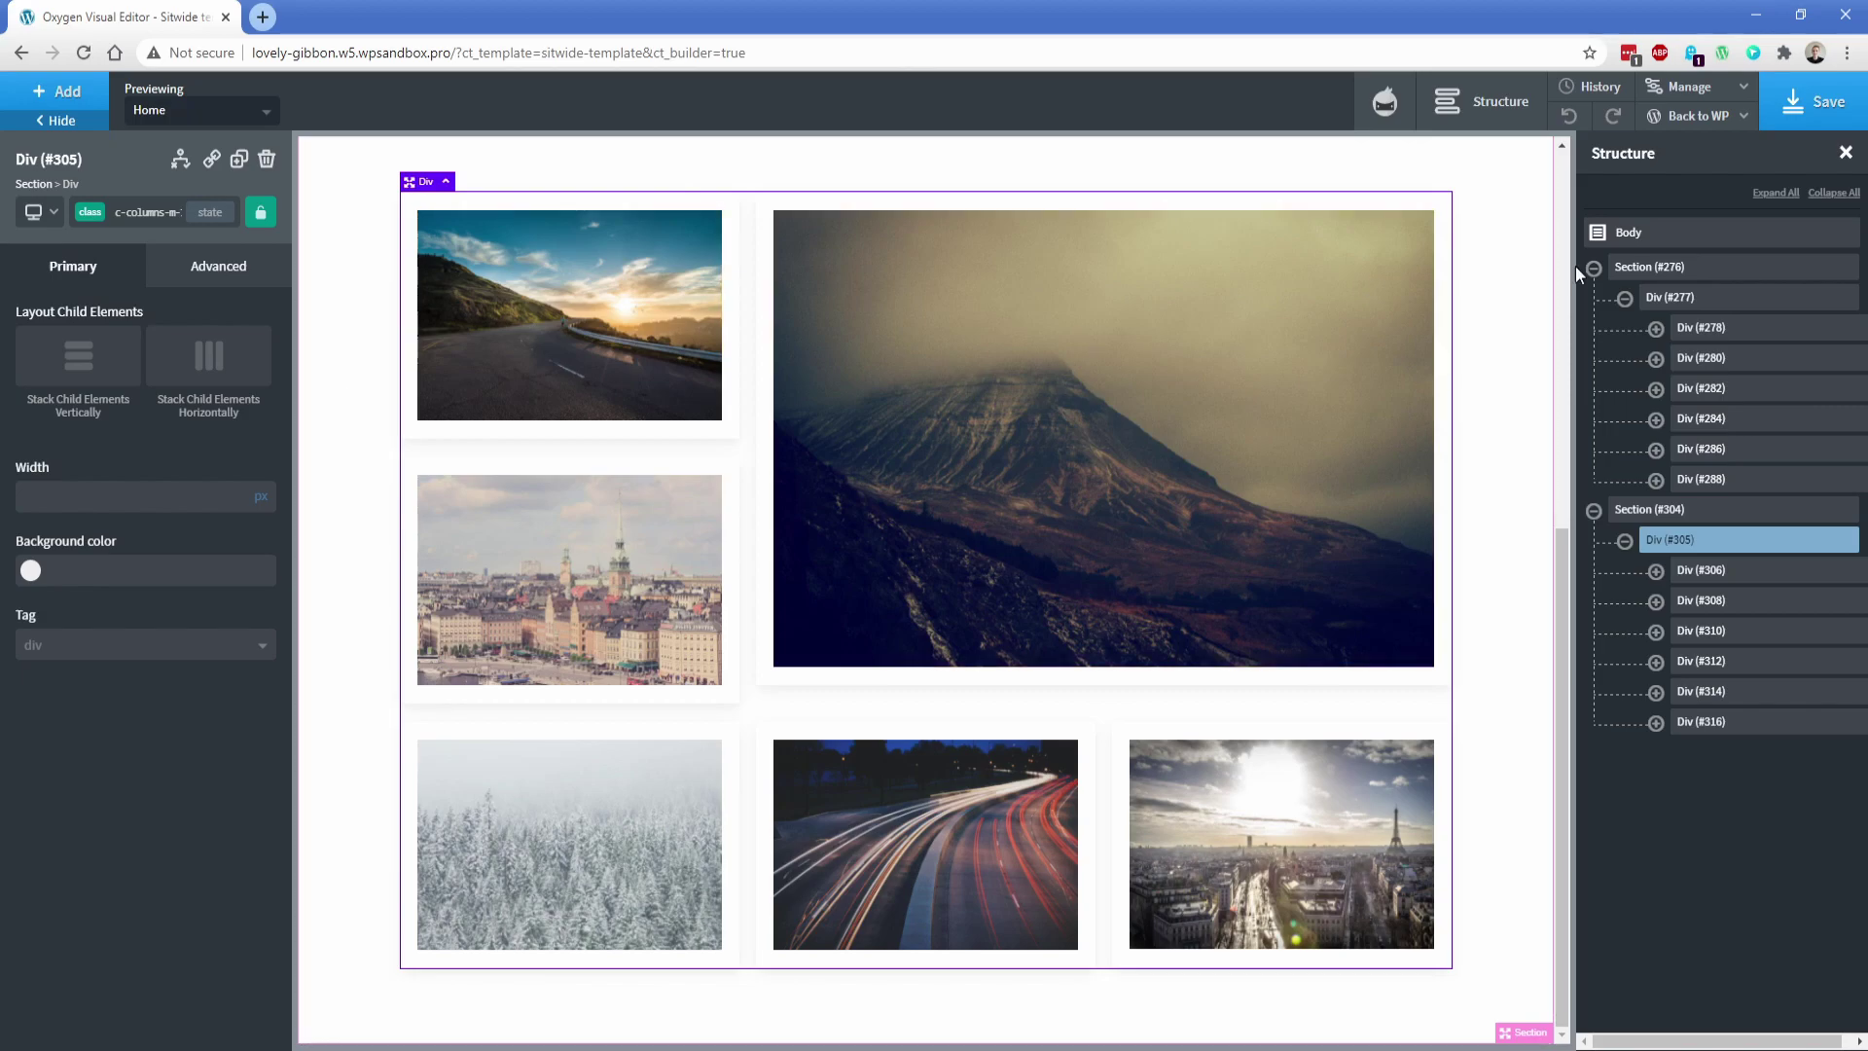
Step: Duplicate the original three-column image grid section
click(1642, 275)
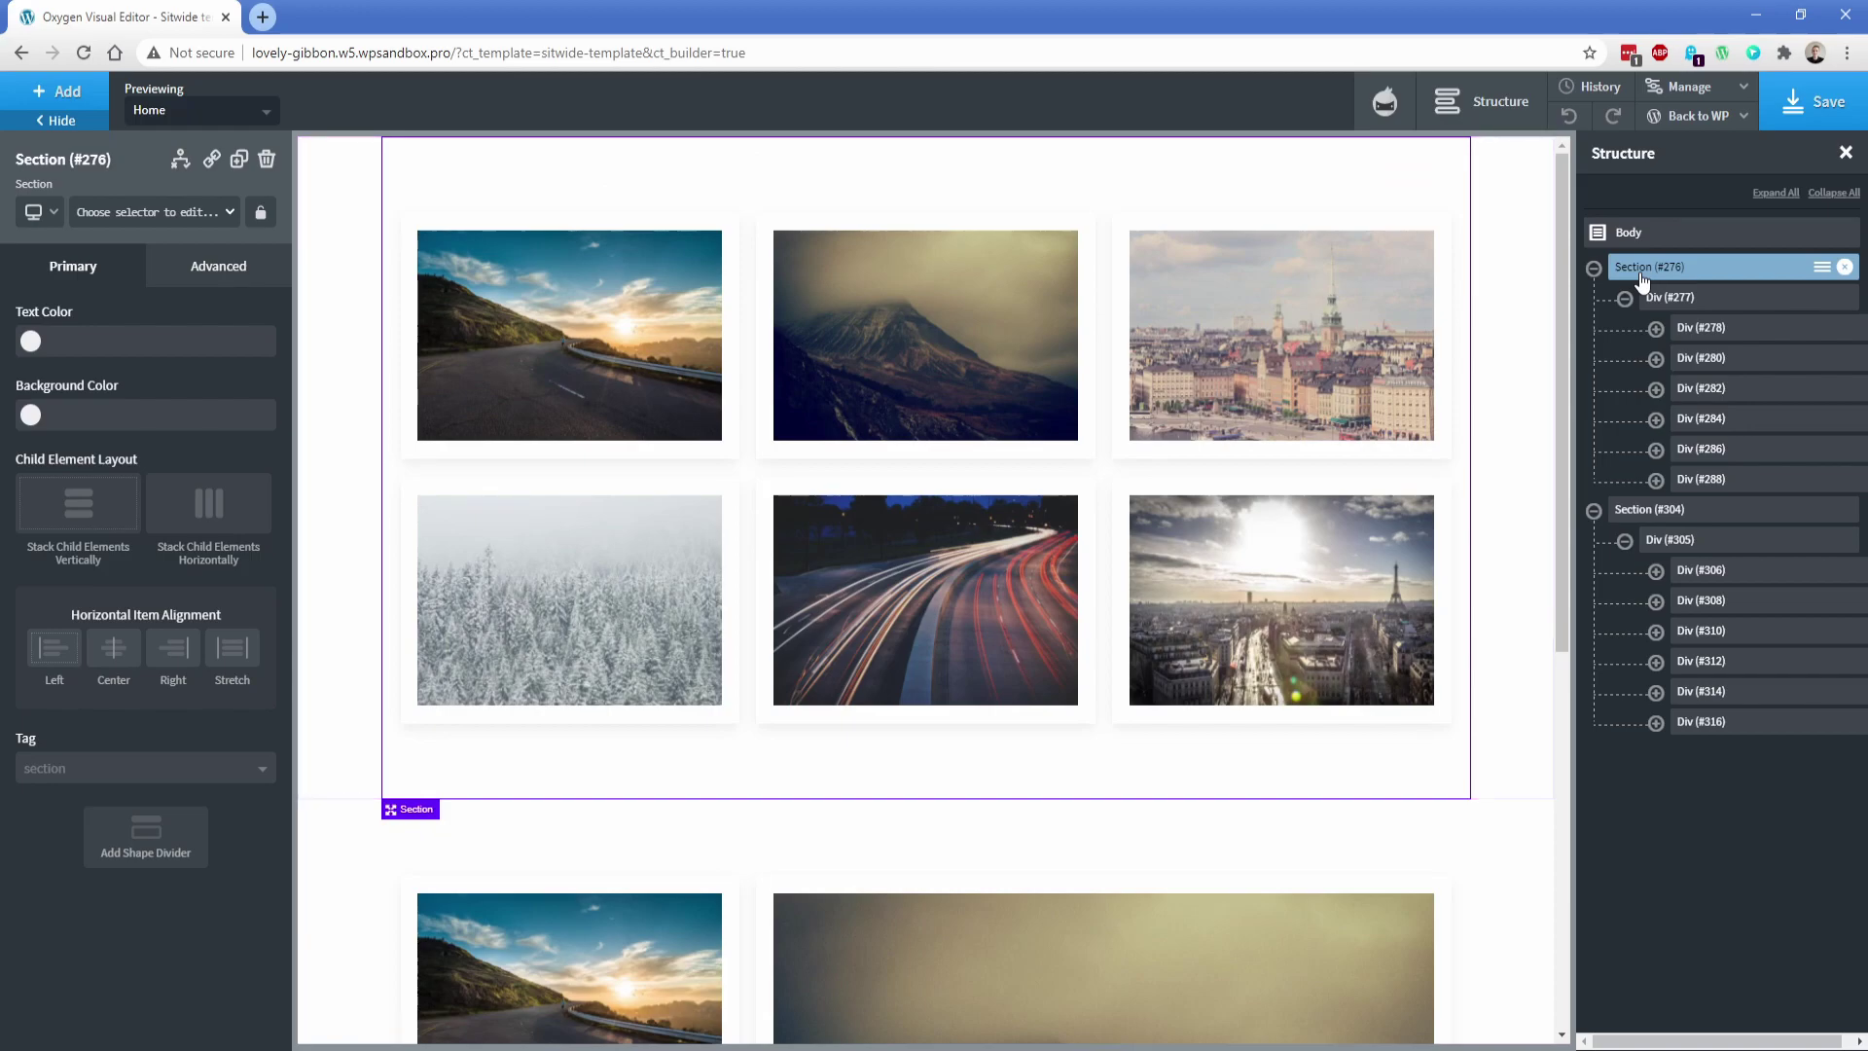
key(ctrl+d)
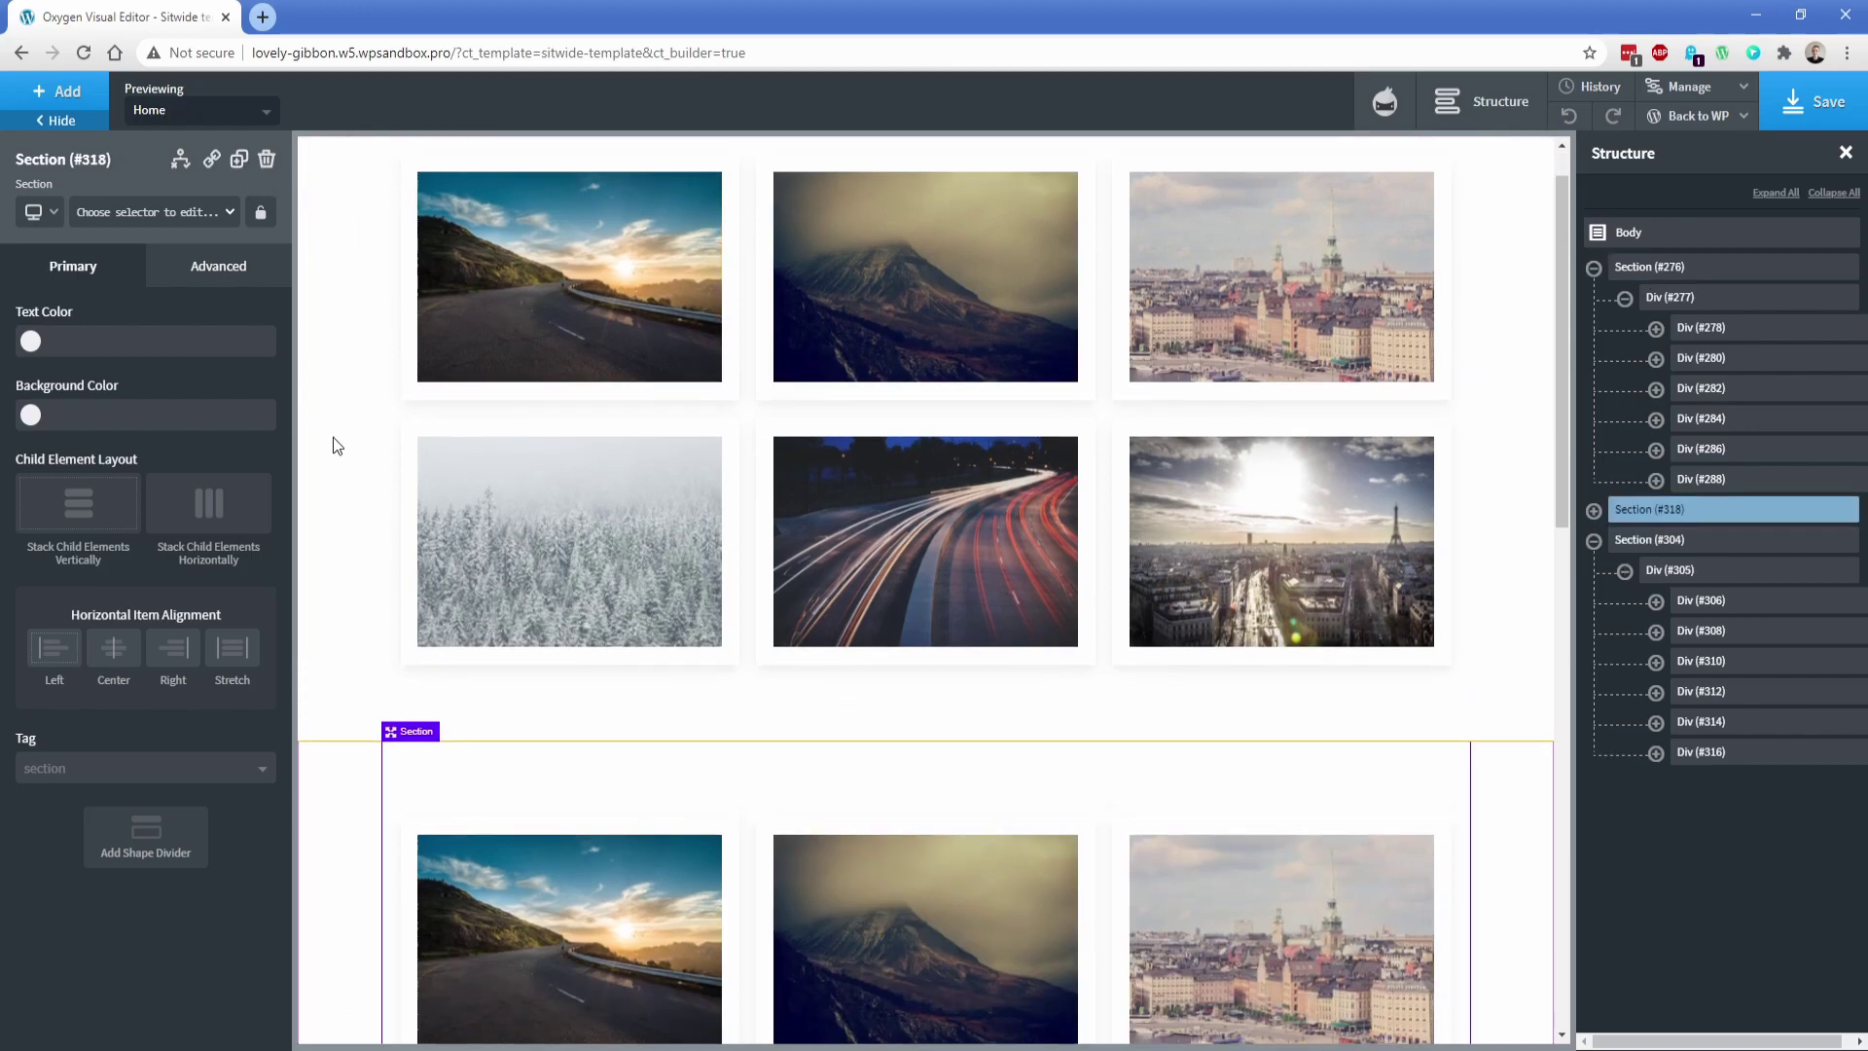
scroll(333, 436, down, 5)
Step: Replace the c-columns-3 class with c-columns-2 on the new duplicate's container div
click(747, 630)
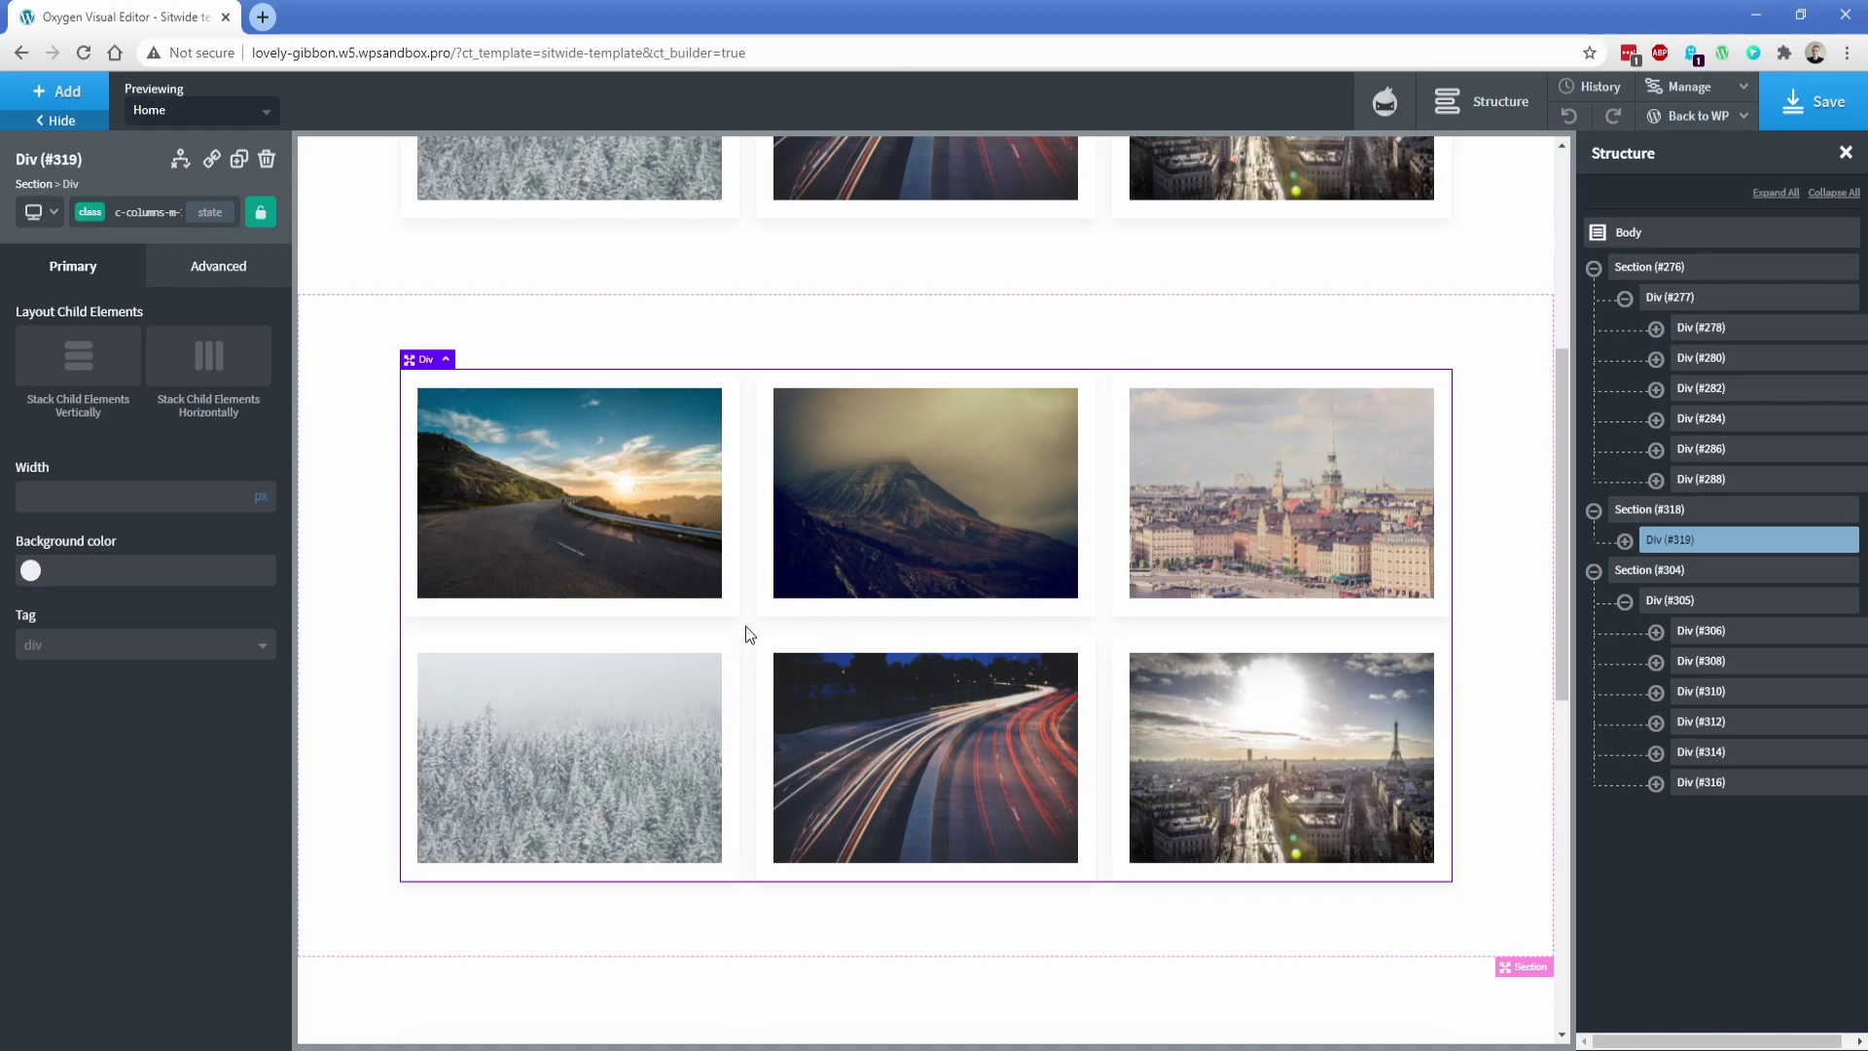
click(146, 212)
click(296, 328)
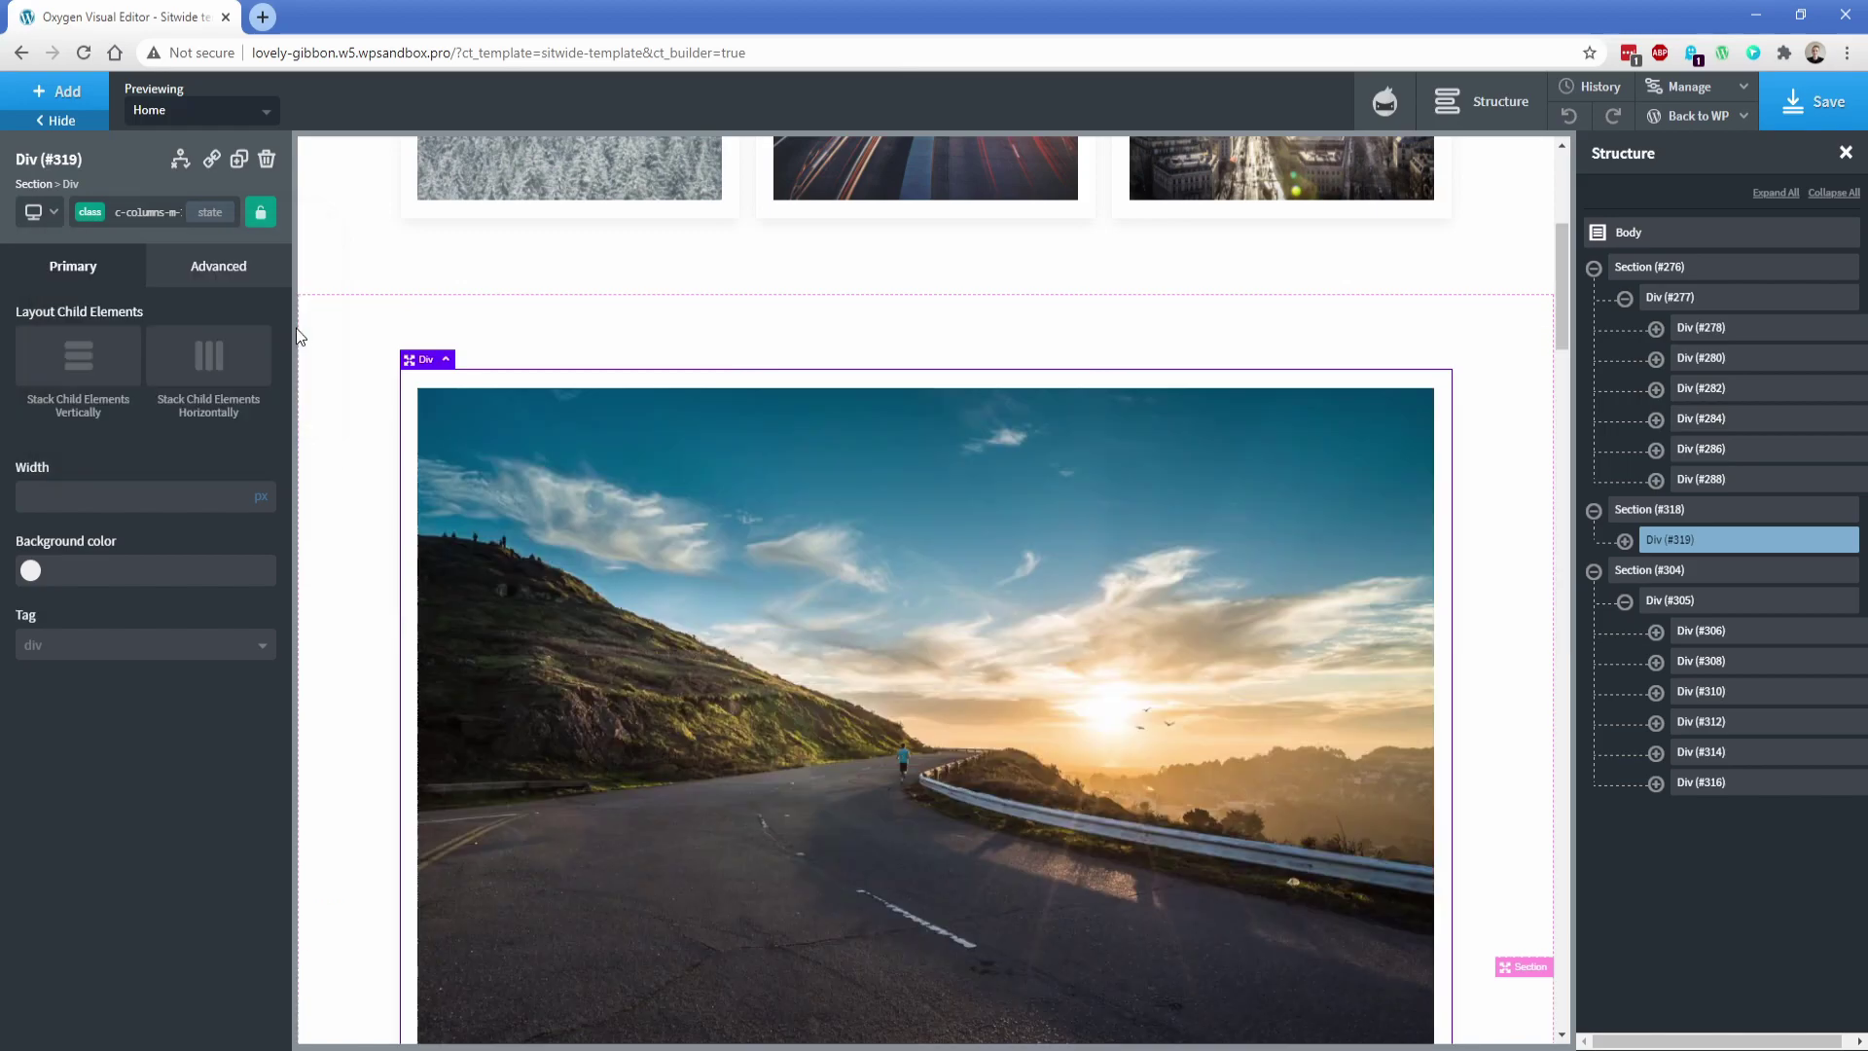
click(92, 213)
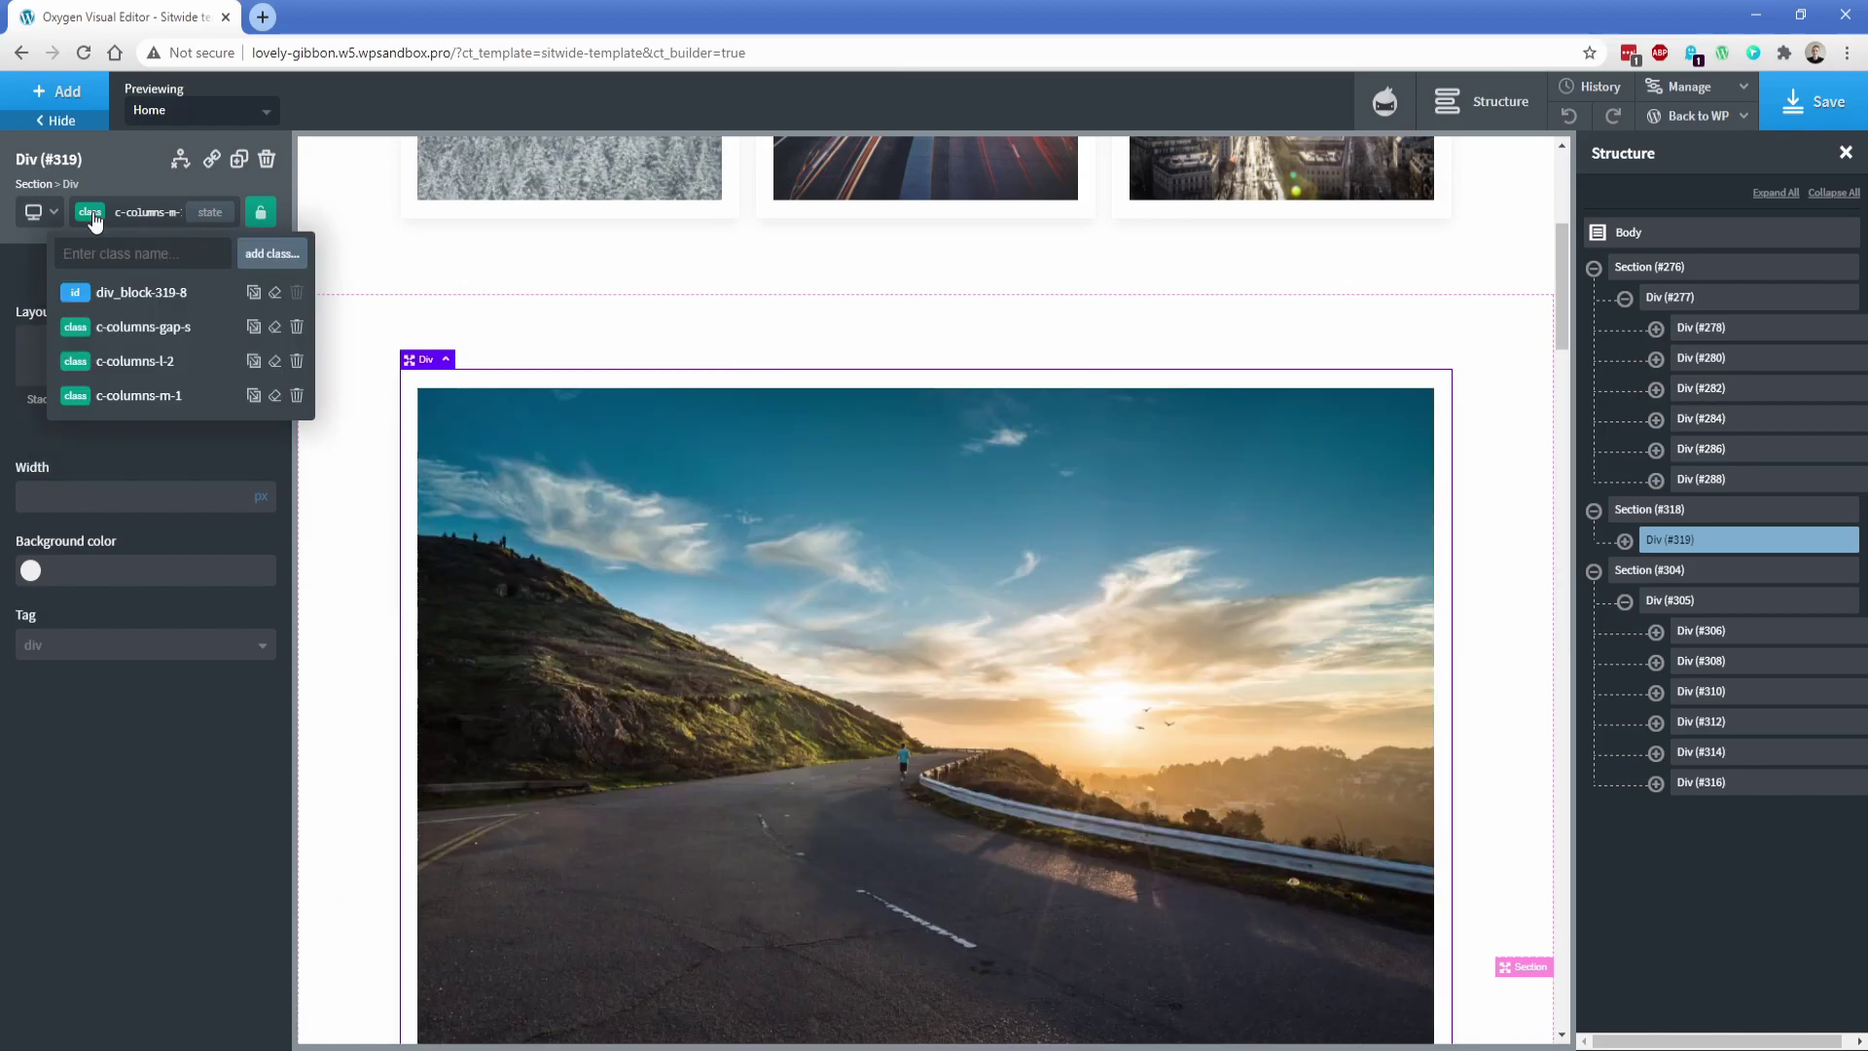
text(columns-2)
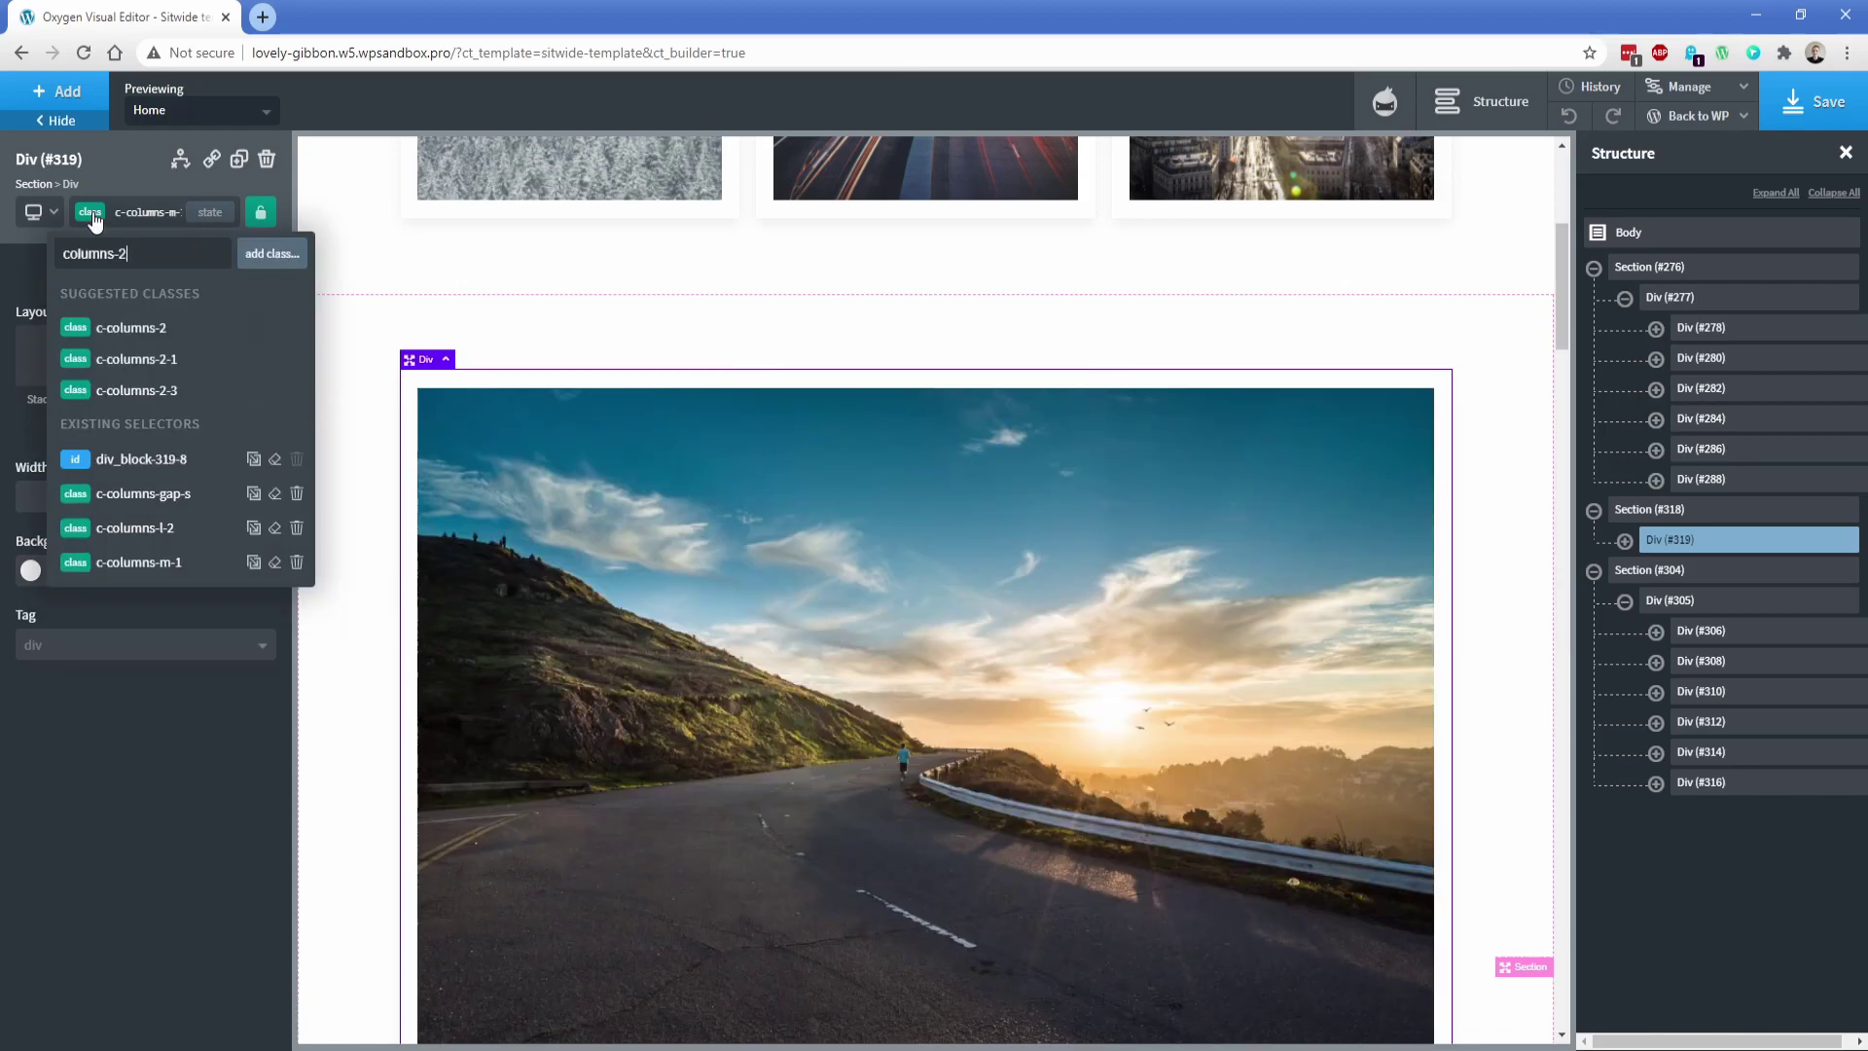
click(126, 328)
Step: Replace the mountain image in the two-column grid's second card with a heading element
click(1135, 597)
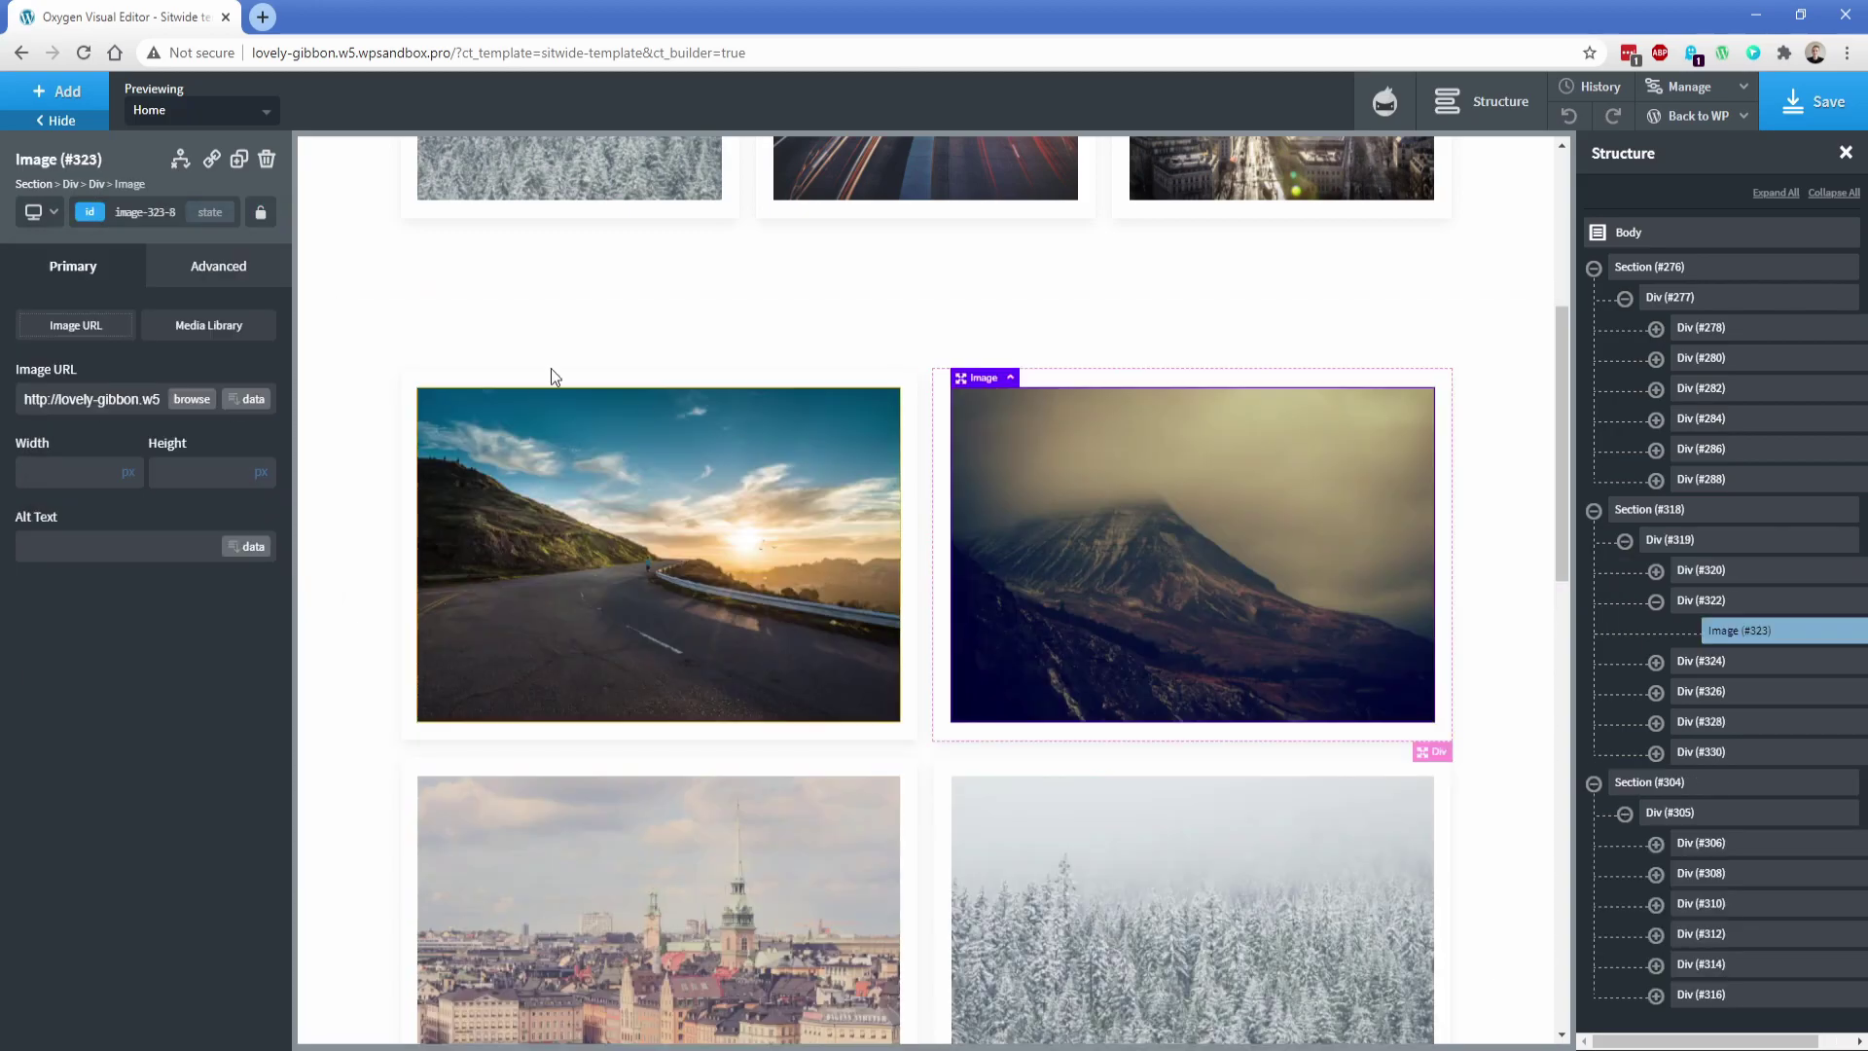
click(266, 160)
click(57, 90)
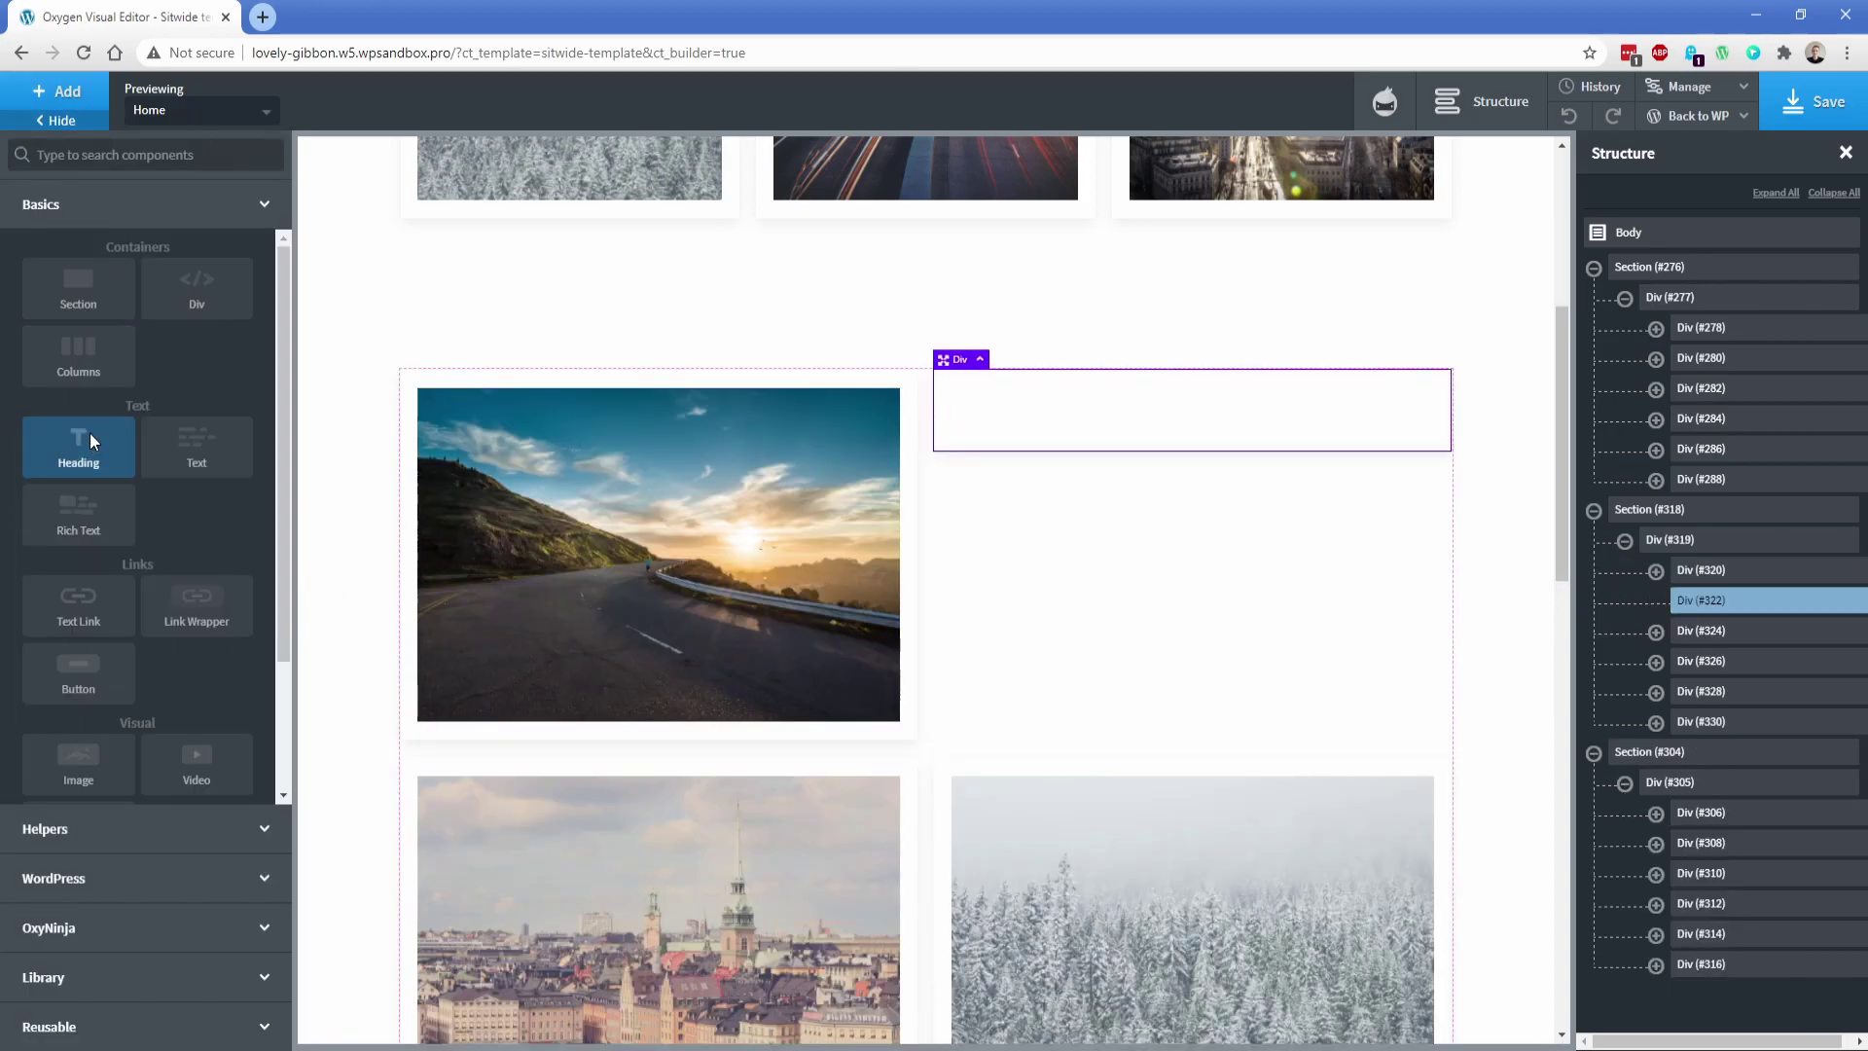
click(89, 432)
Step: Add the c-h2 and c-margin-bottom-m classes to the heading in the second card
click(120, 213)
text(c)
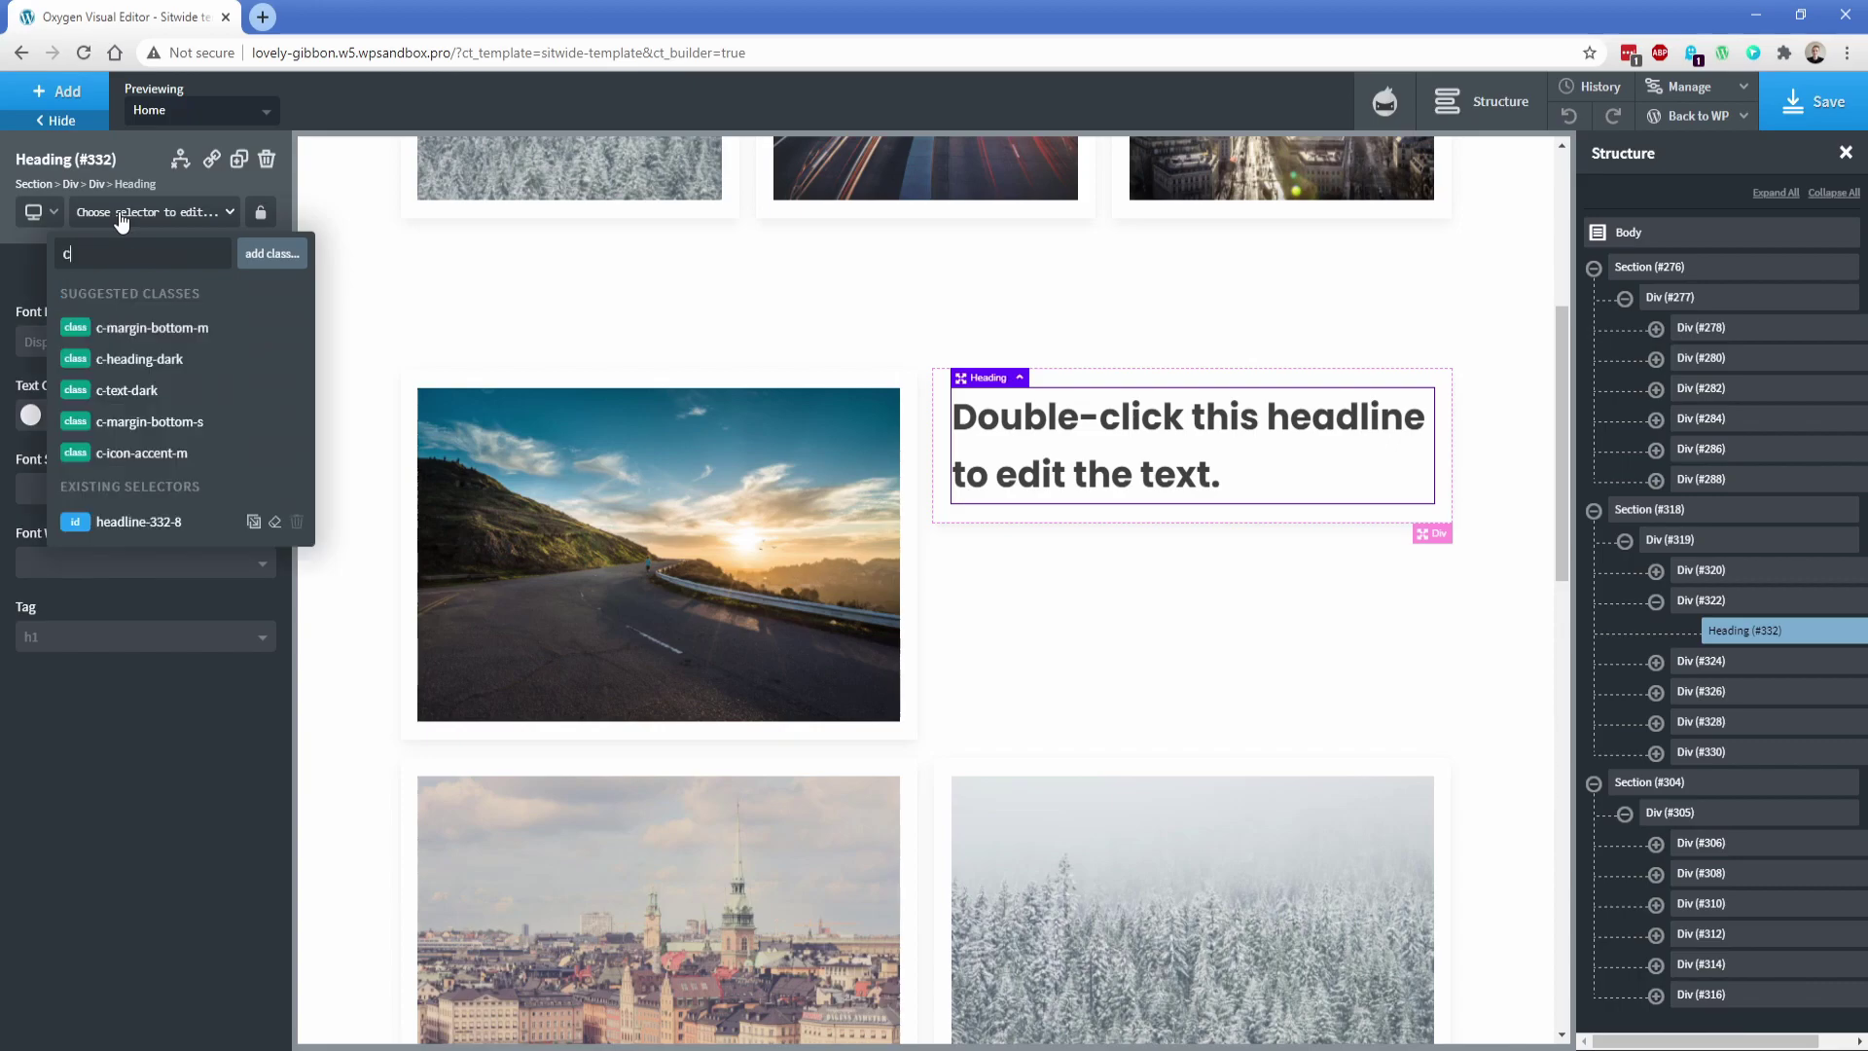
text(-h2)
click(115, 321)
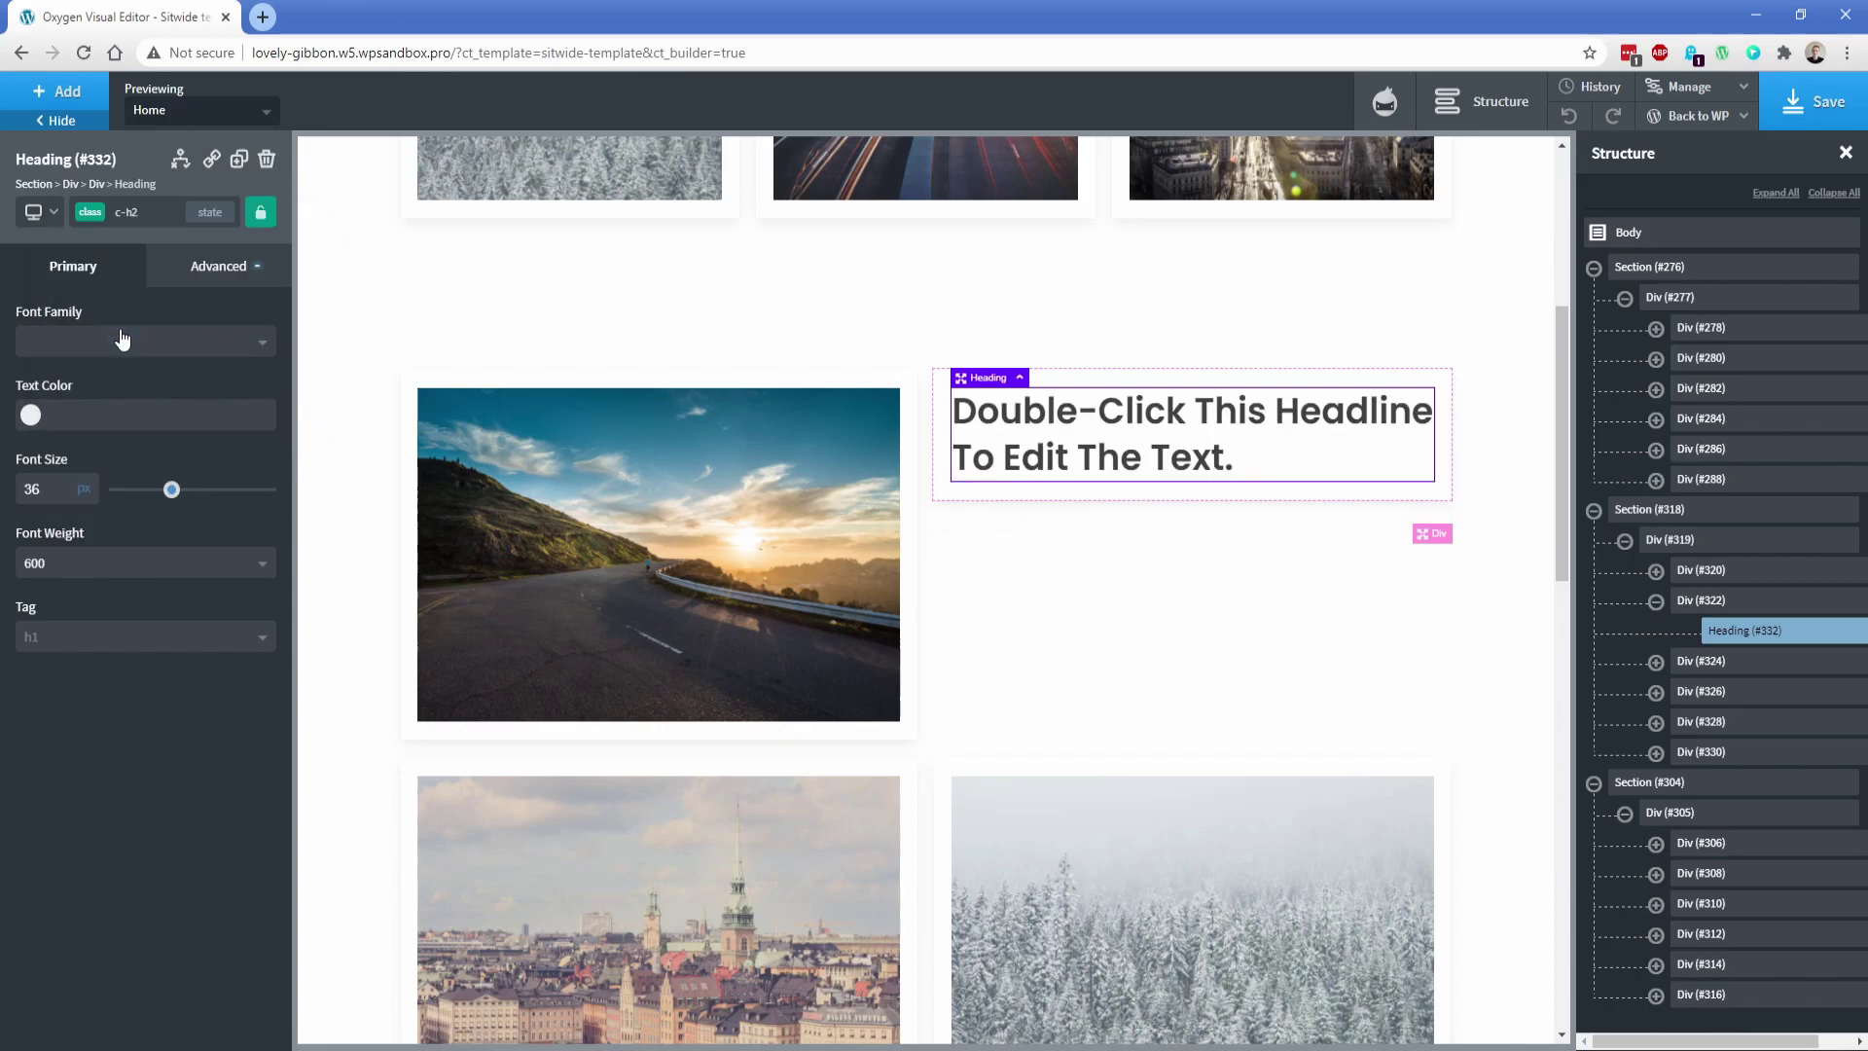
click(90, 213)
text(margin-b)
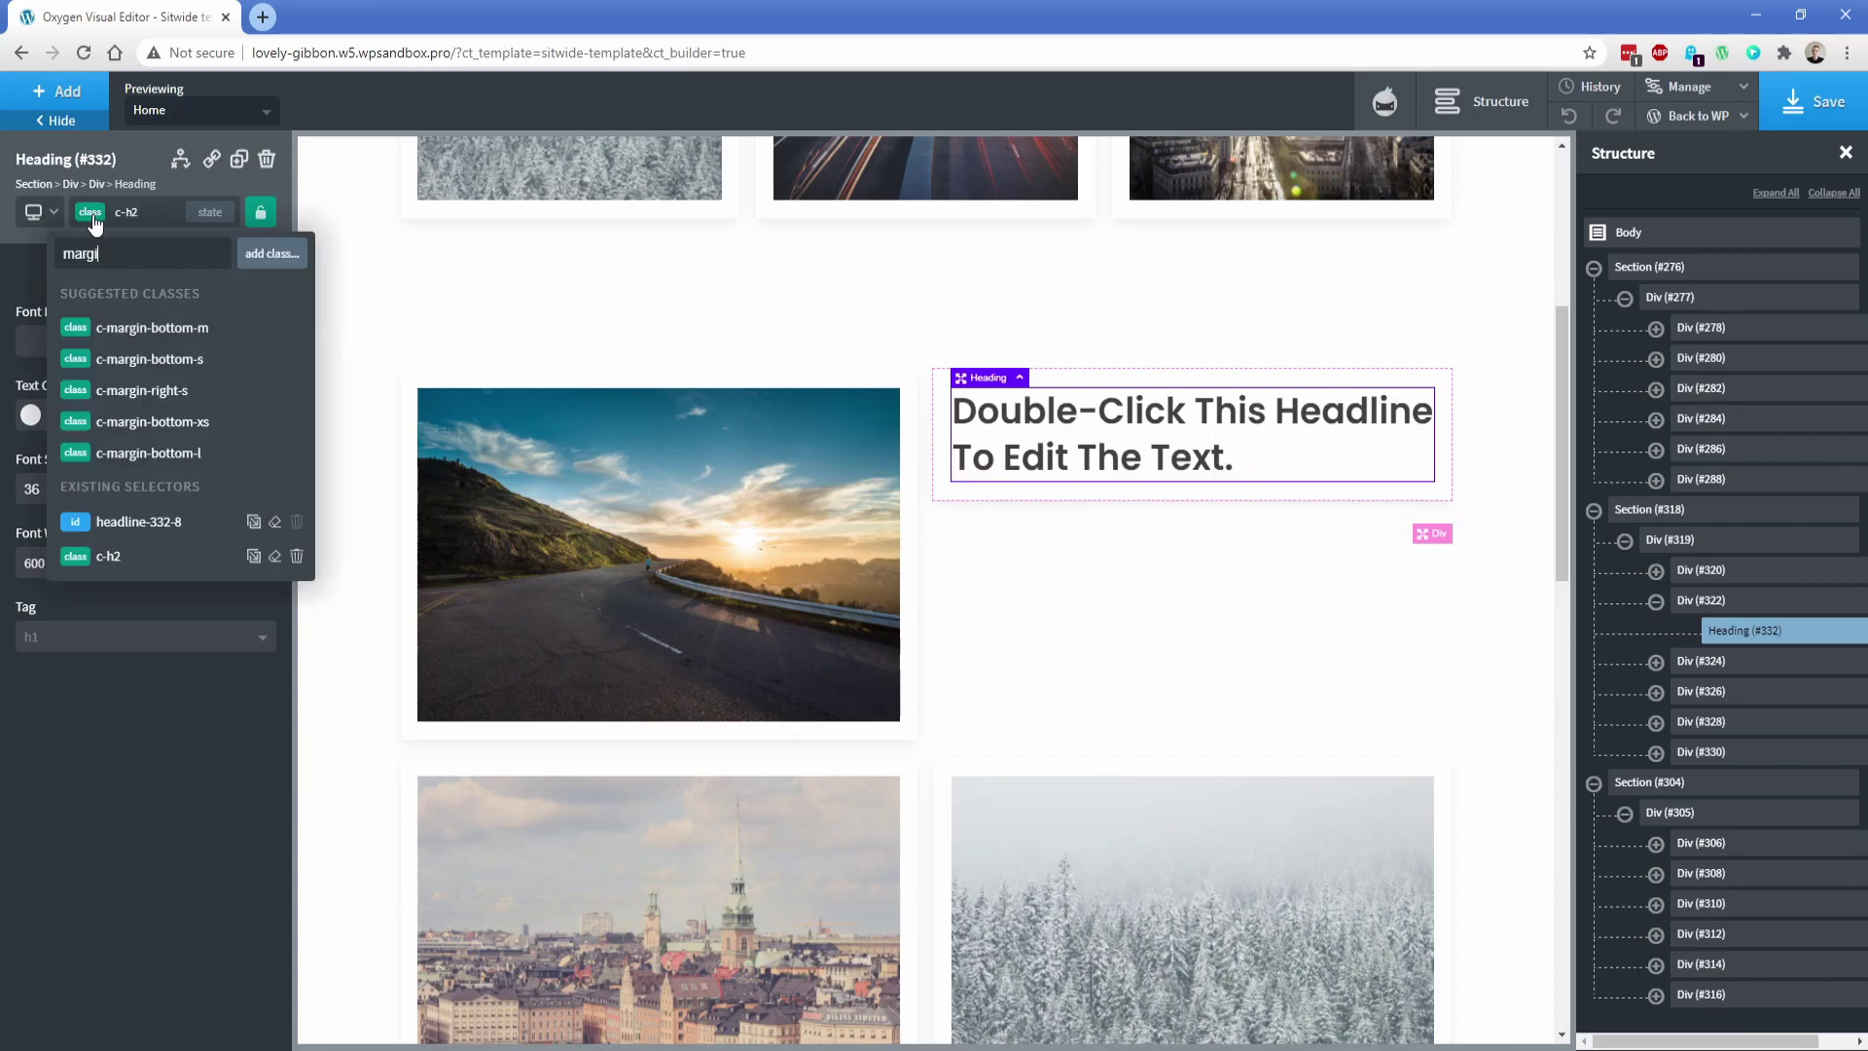
click(132, 324)
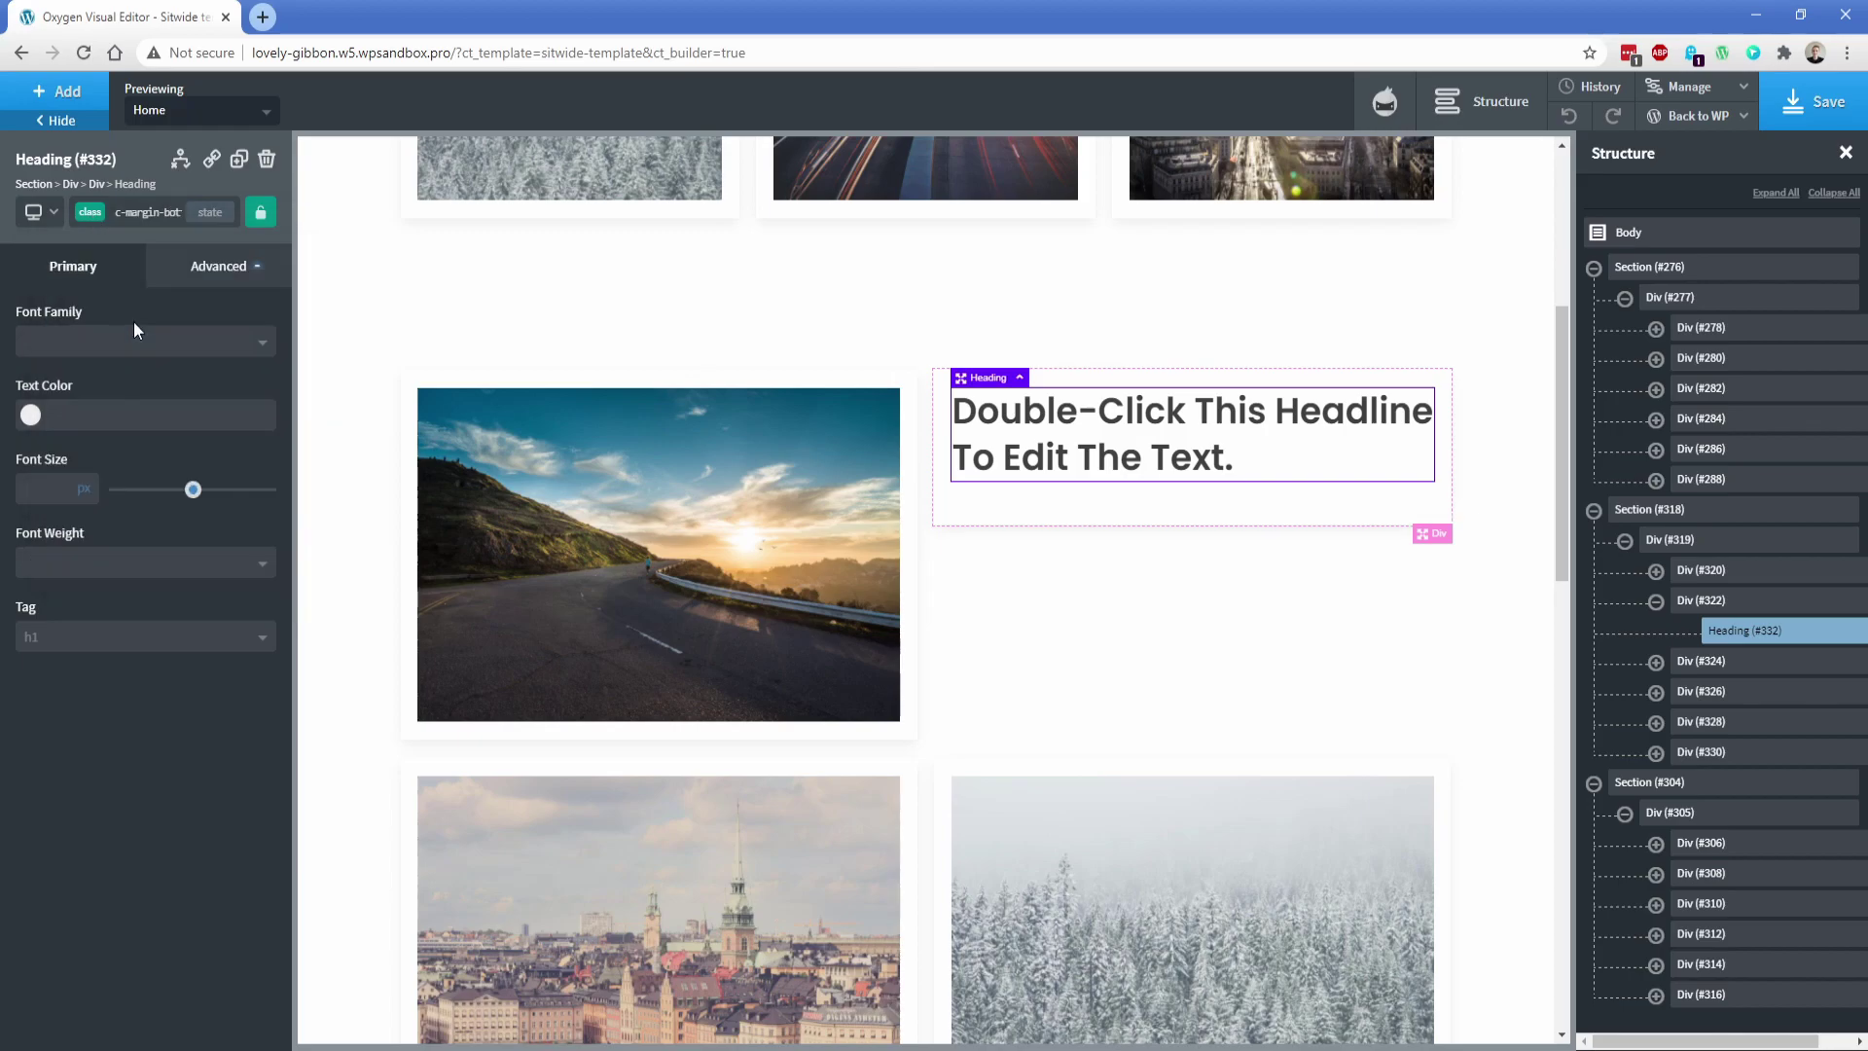
Step: Add a text element below the heading in the second card
click(88, 117)
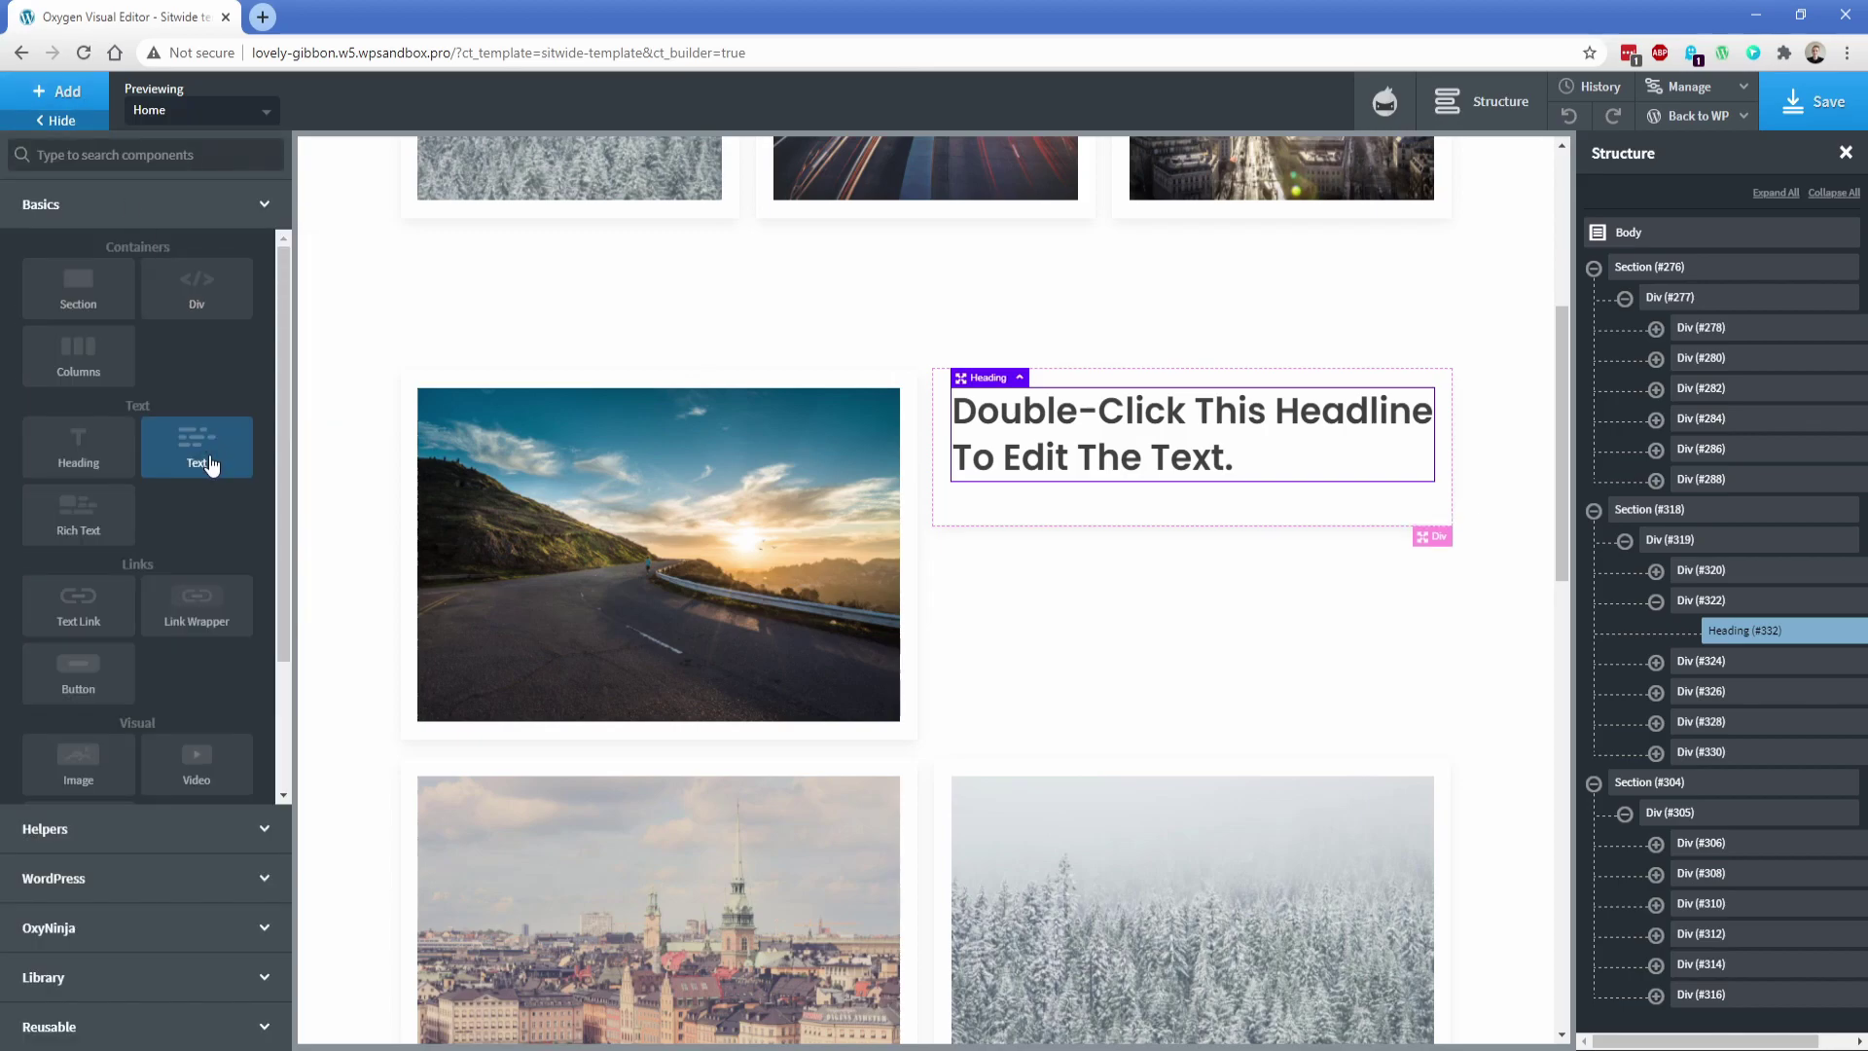
click(206, 455)
Step: Replace the city image in the third card with copies of the second card's heading and text
click(652, 829)
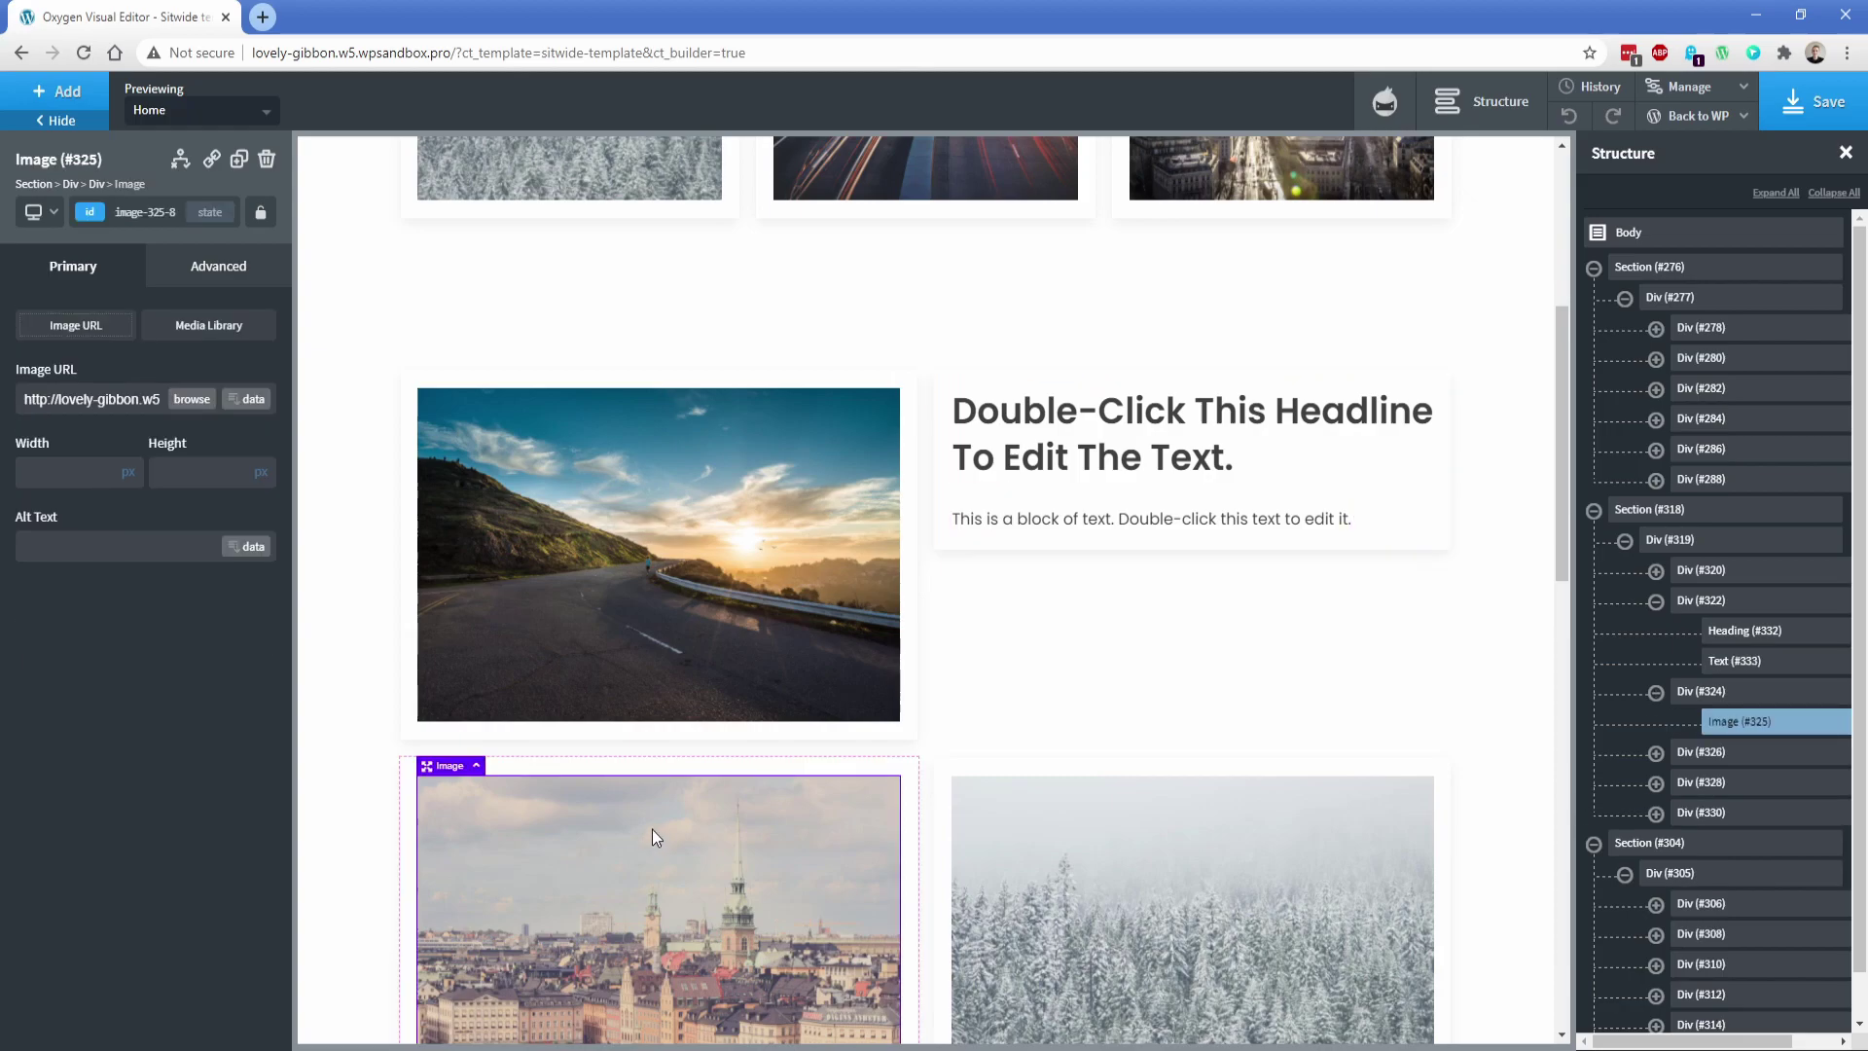
scroll(647, 817, down, 1)
click(266, 161)
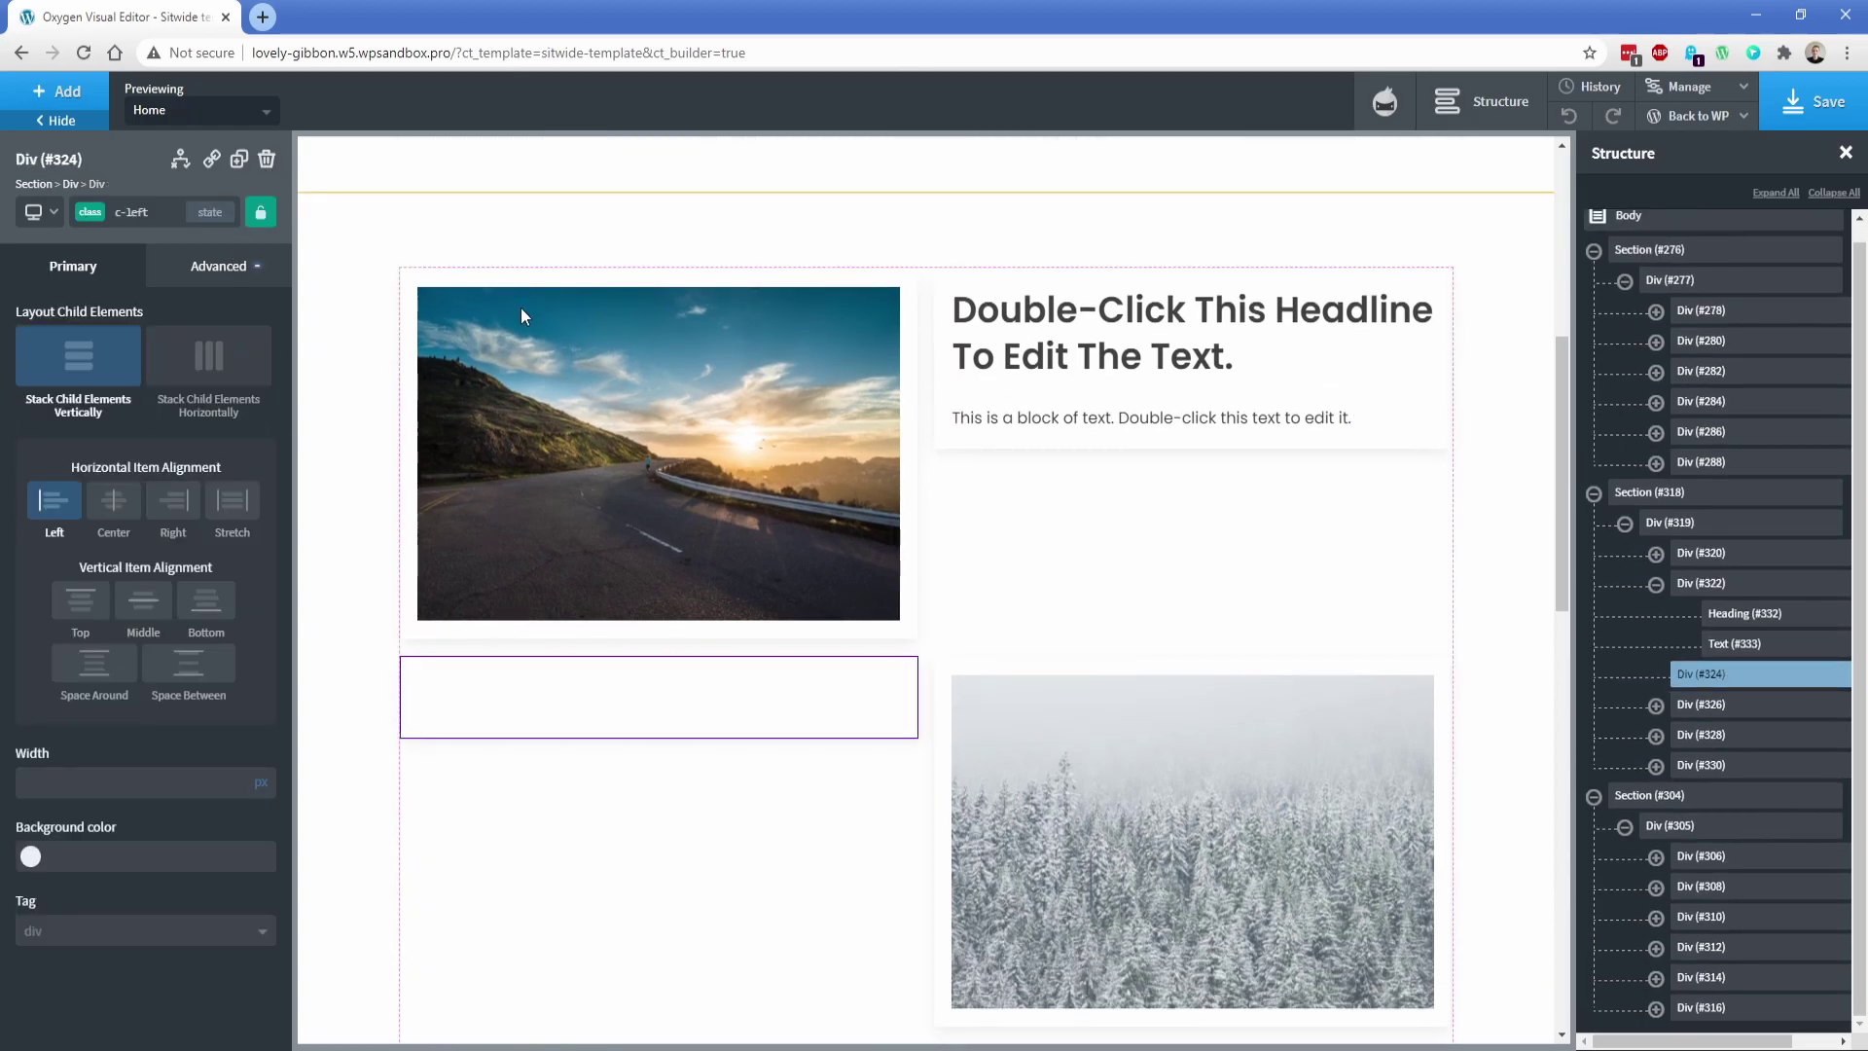
click(1036, 334)
click(239, 160)
drag(1033, 465, 654, 742)
Step: Add the c-stretch class to the two-column grid's container div
click(1062, 580)
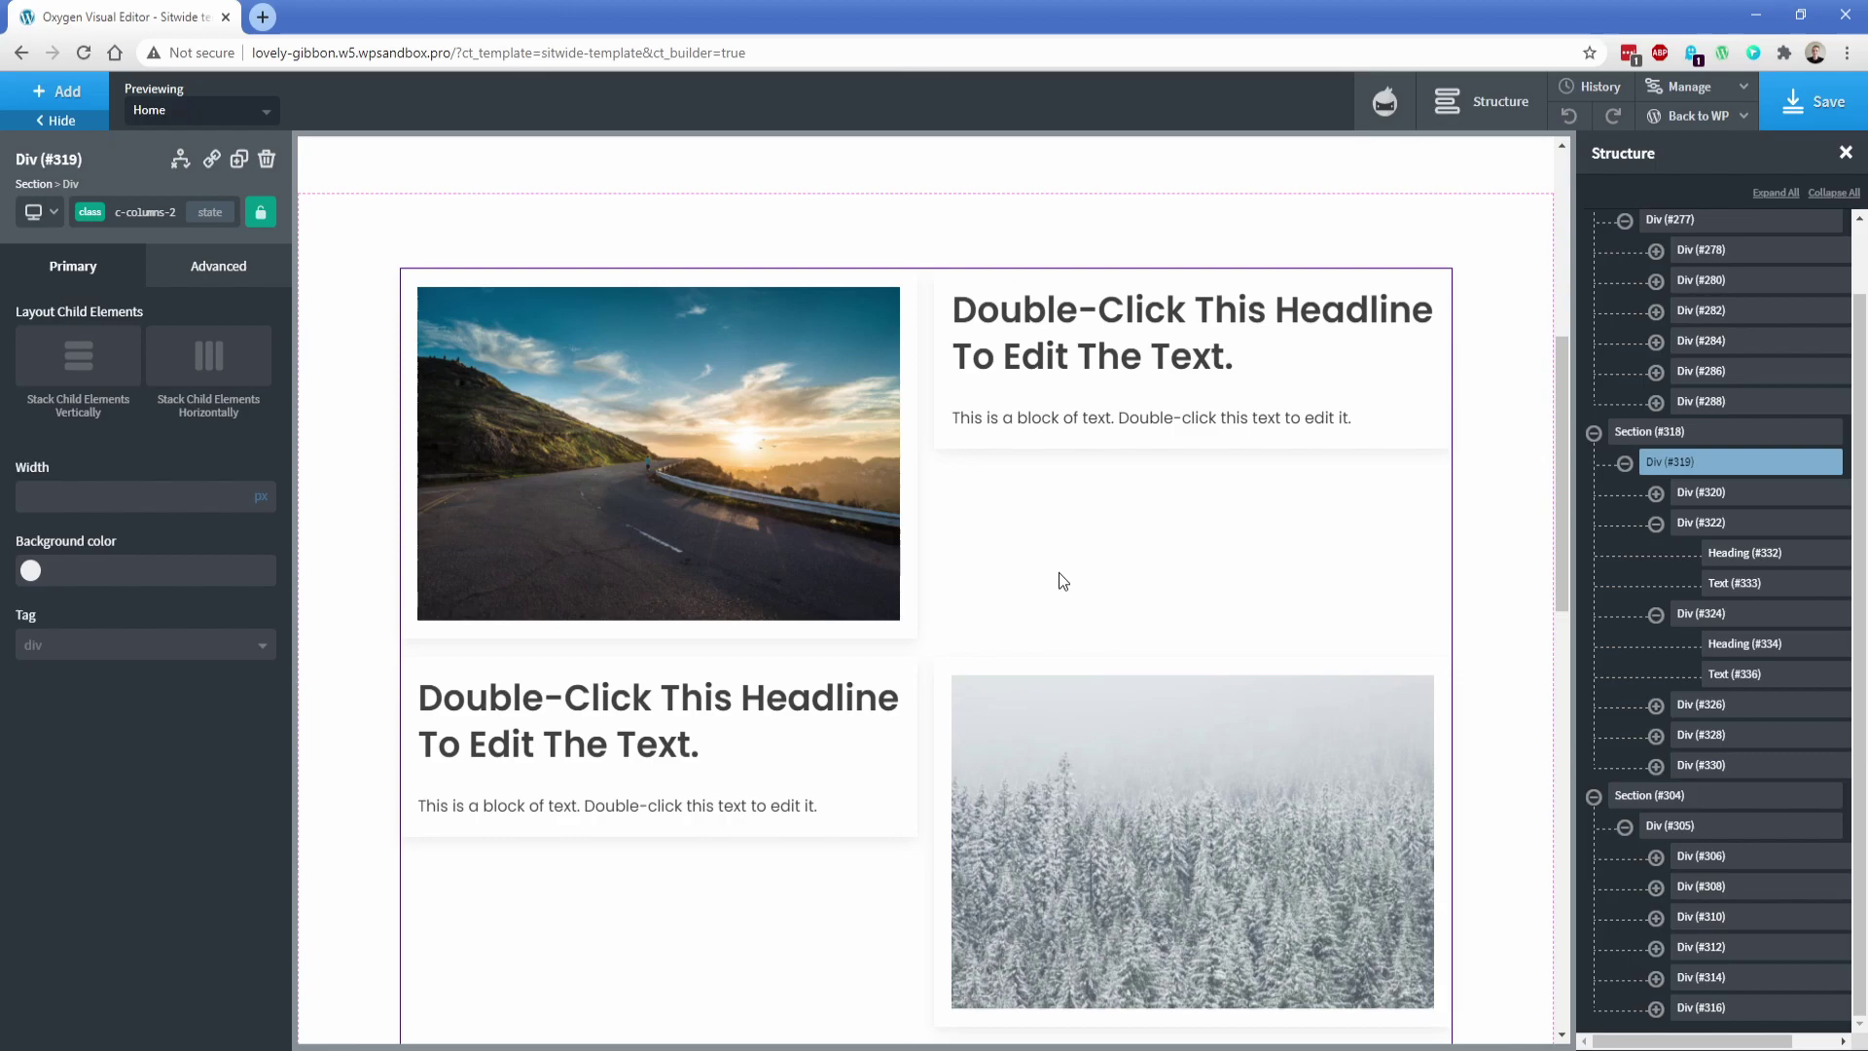
click(94, 220)
text(stre)
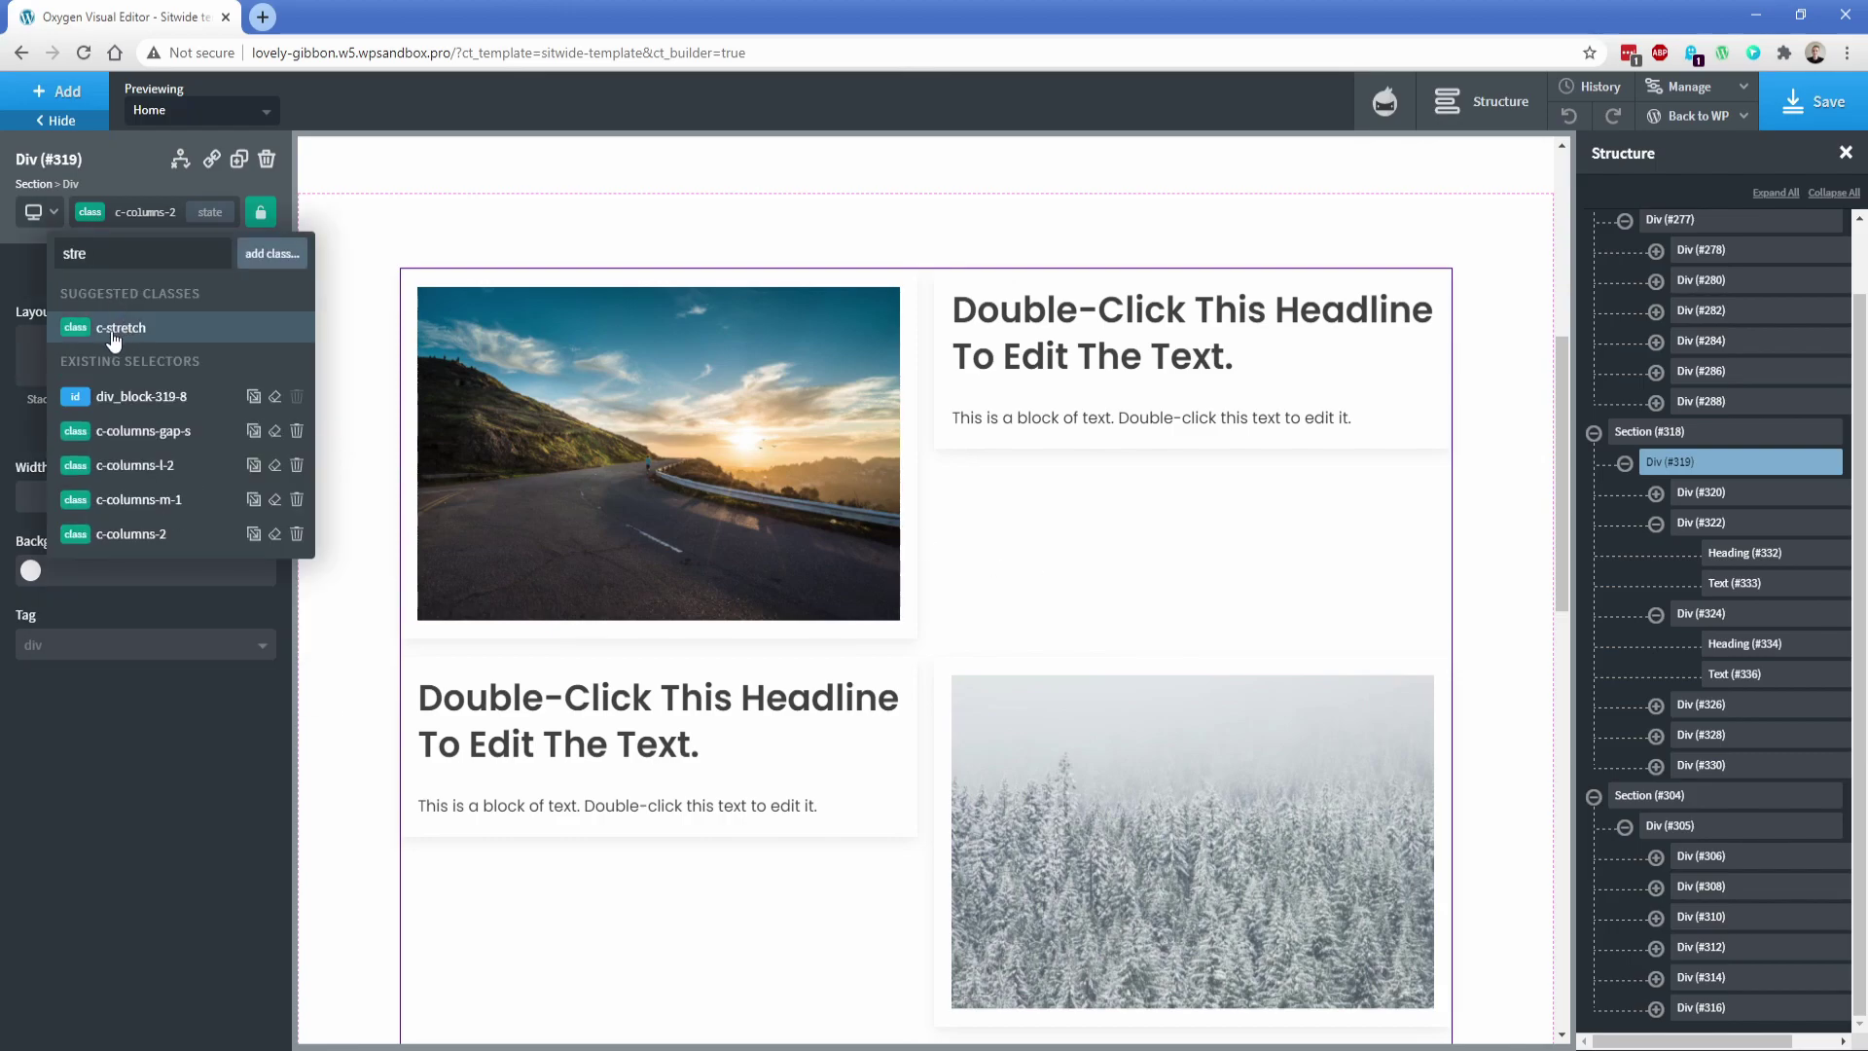
click(113, 332)
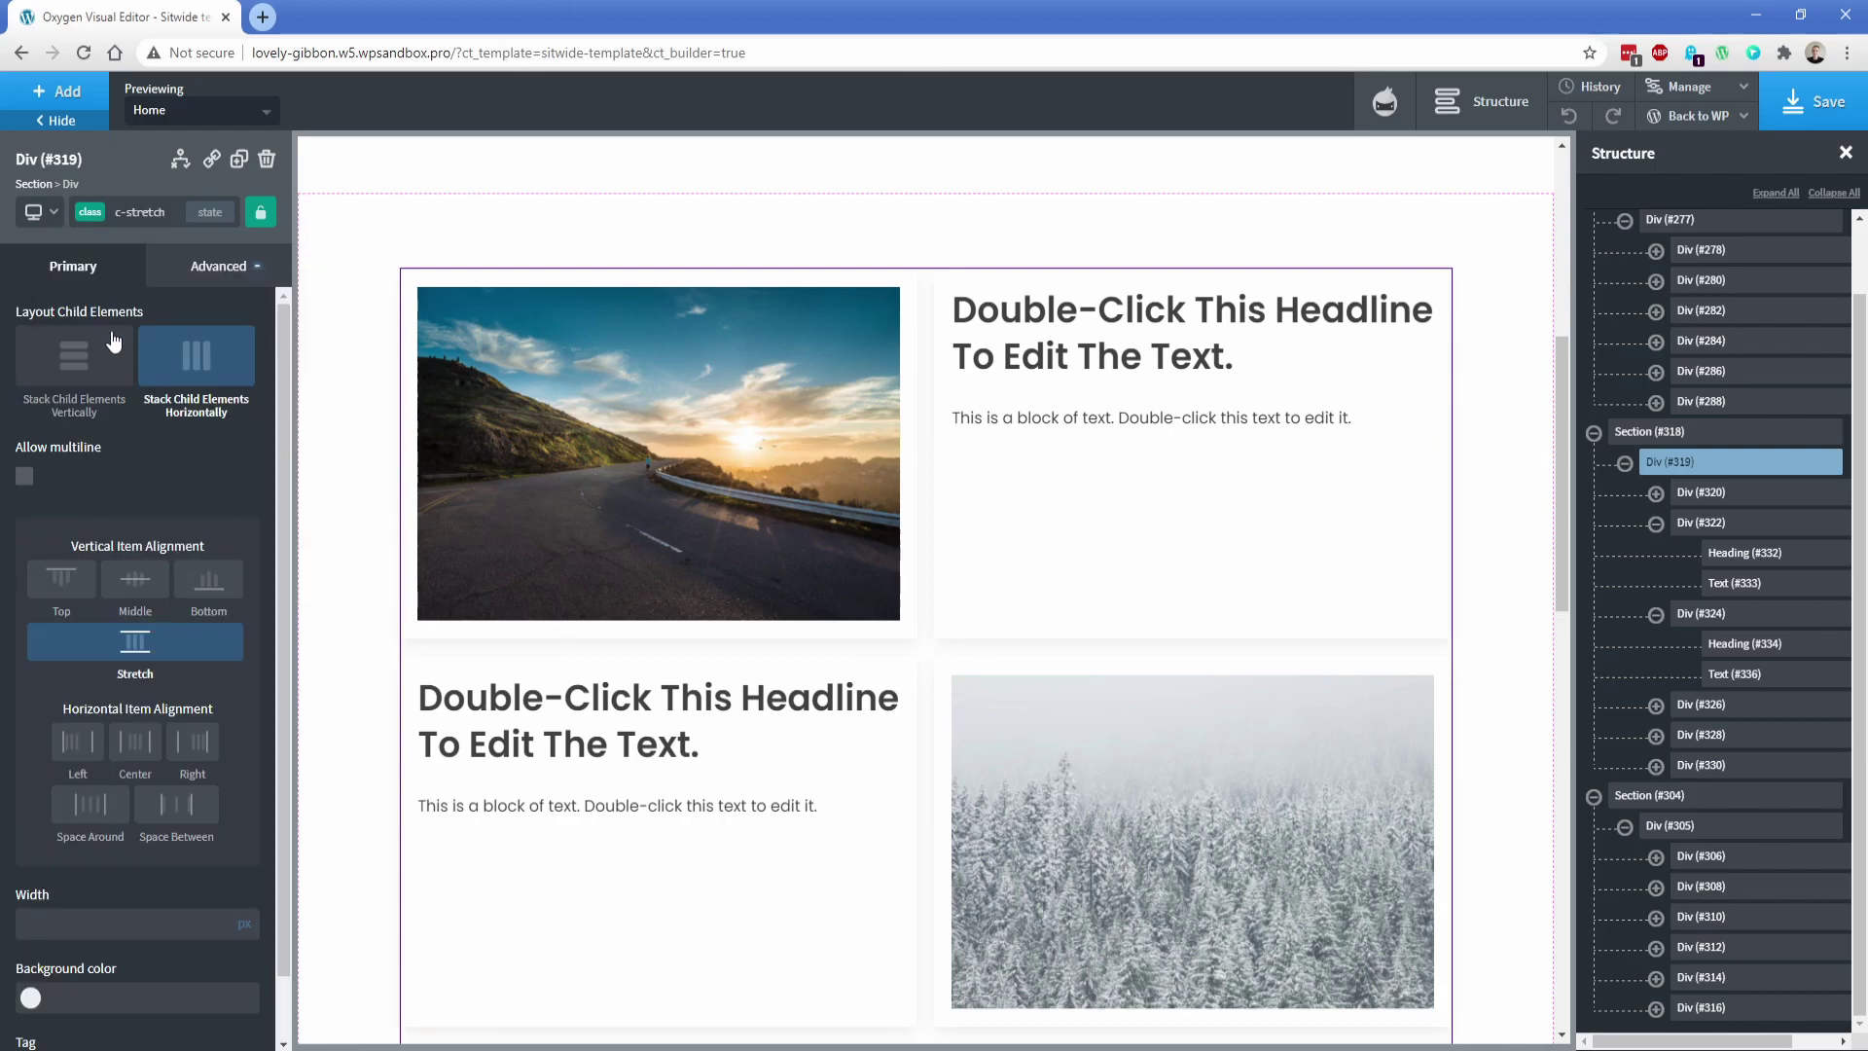
scroll(370, 529, down, 1)
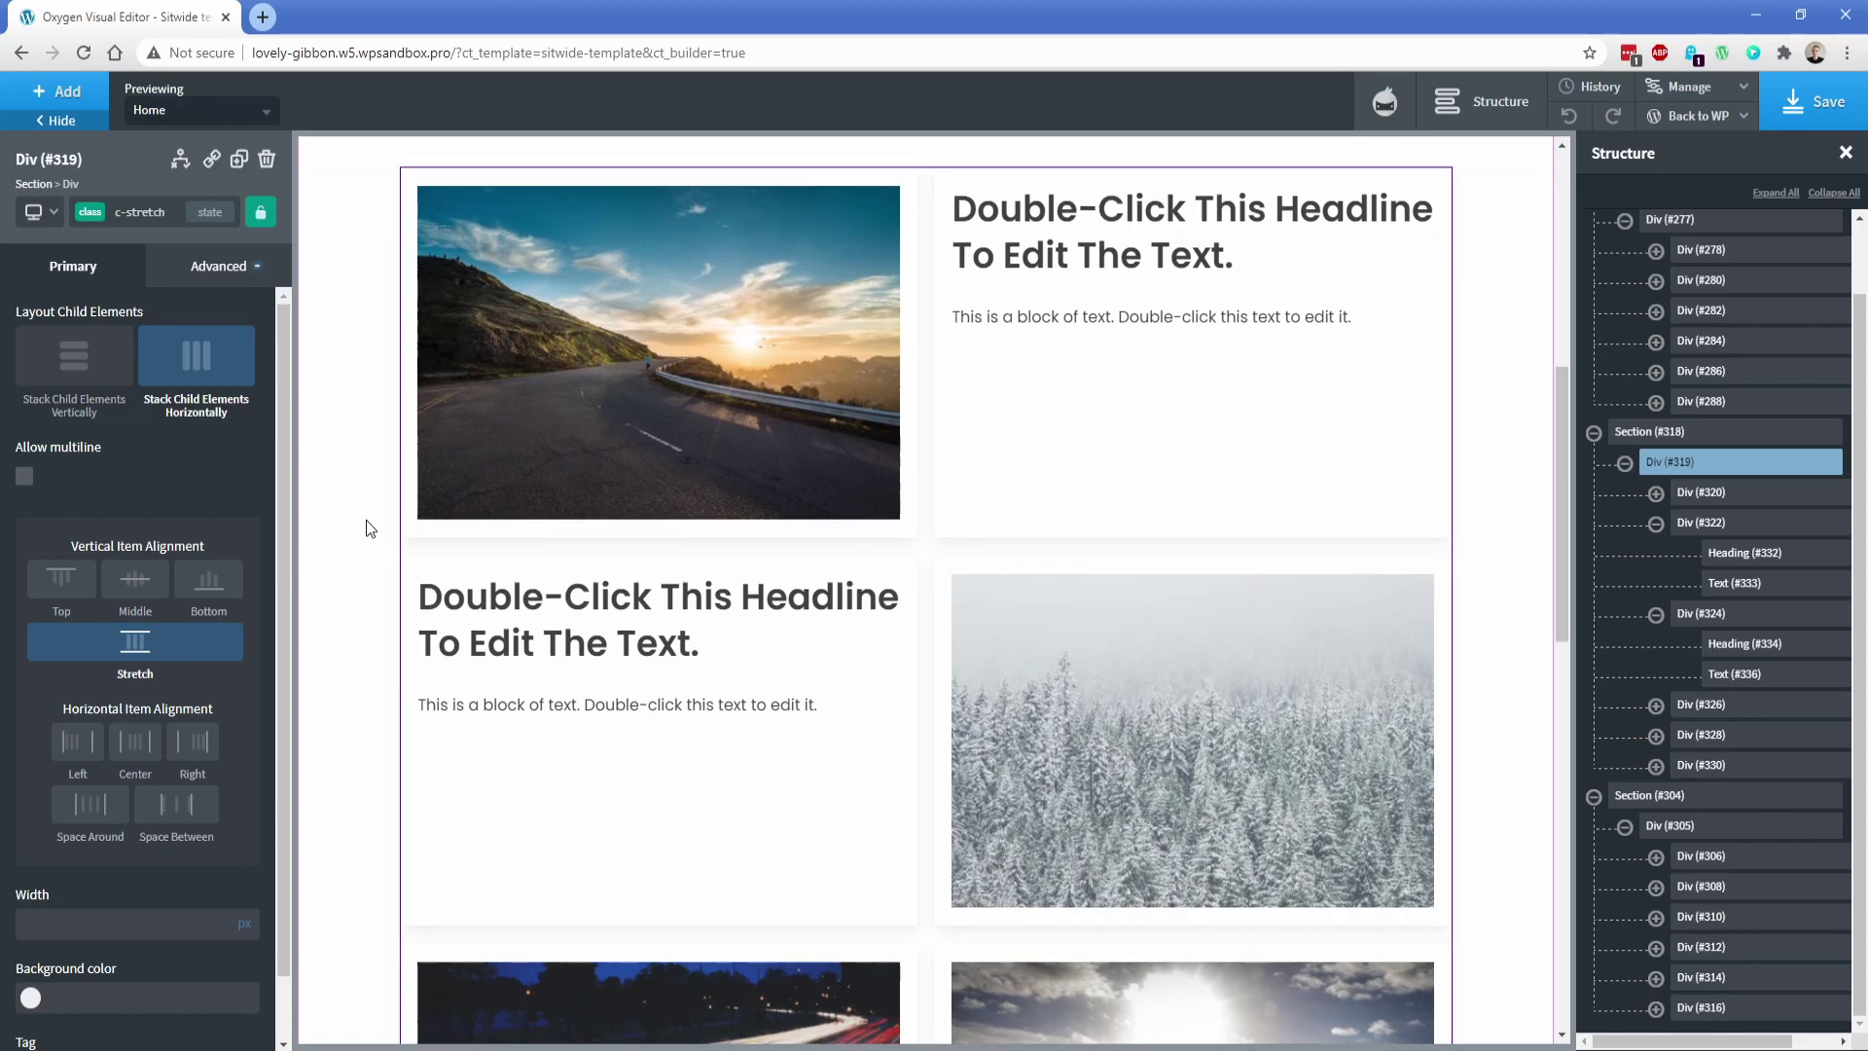
Step: Switch the preview to the phone breakpoint and examine how the image and text cards of the two-column grid stack
scroll(366, 519, up, 1)
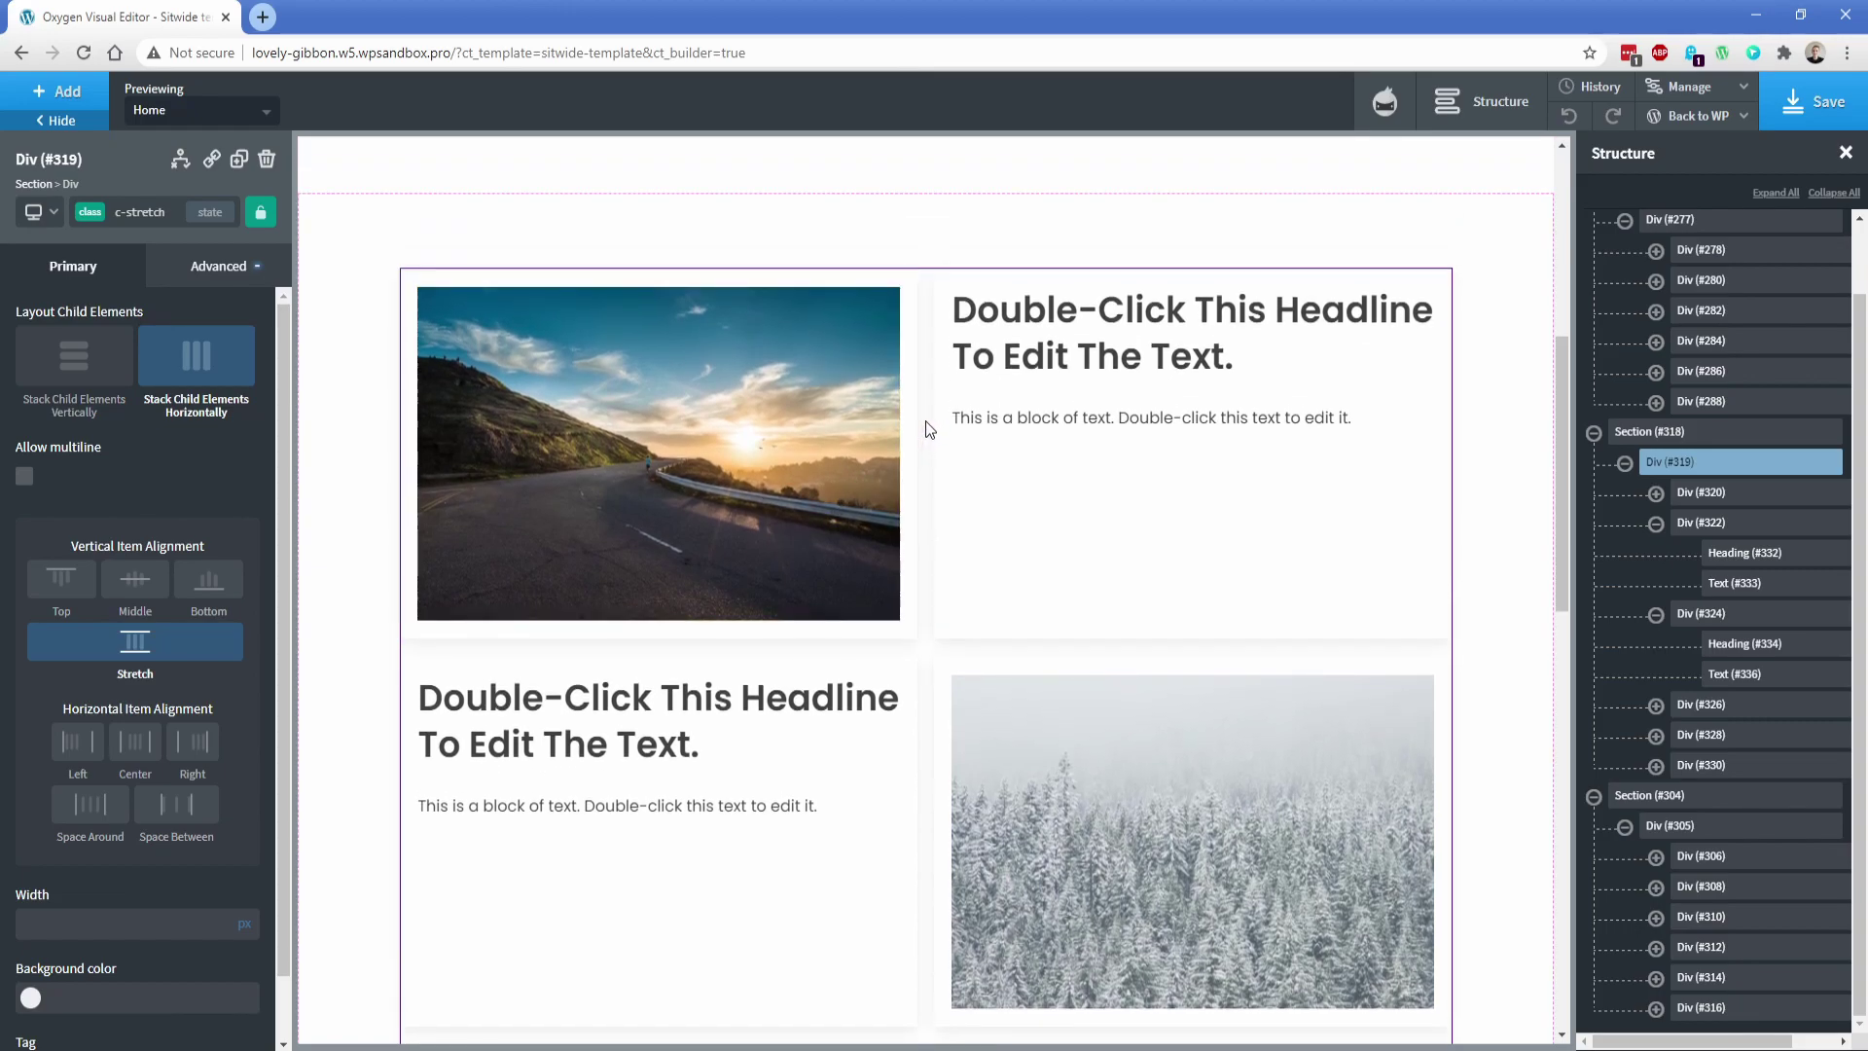
click(44, 214)
click(78, 358)
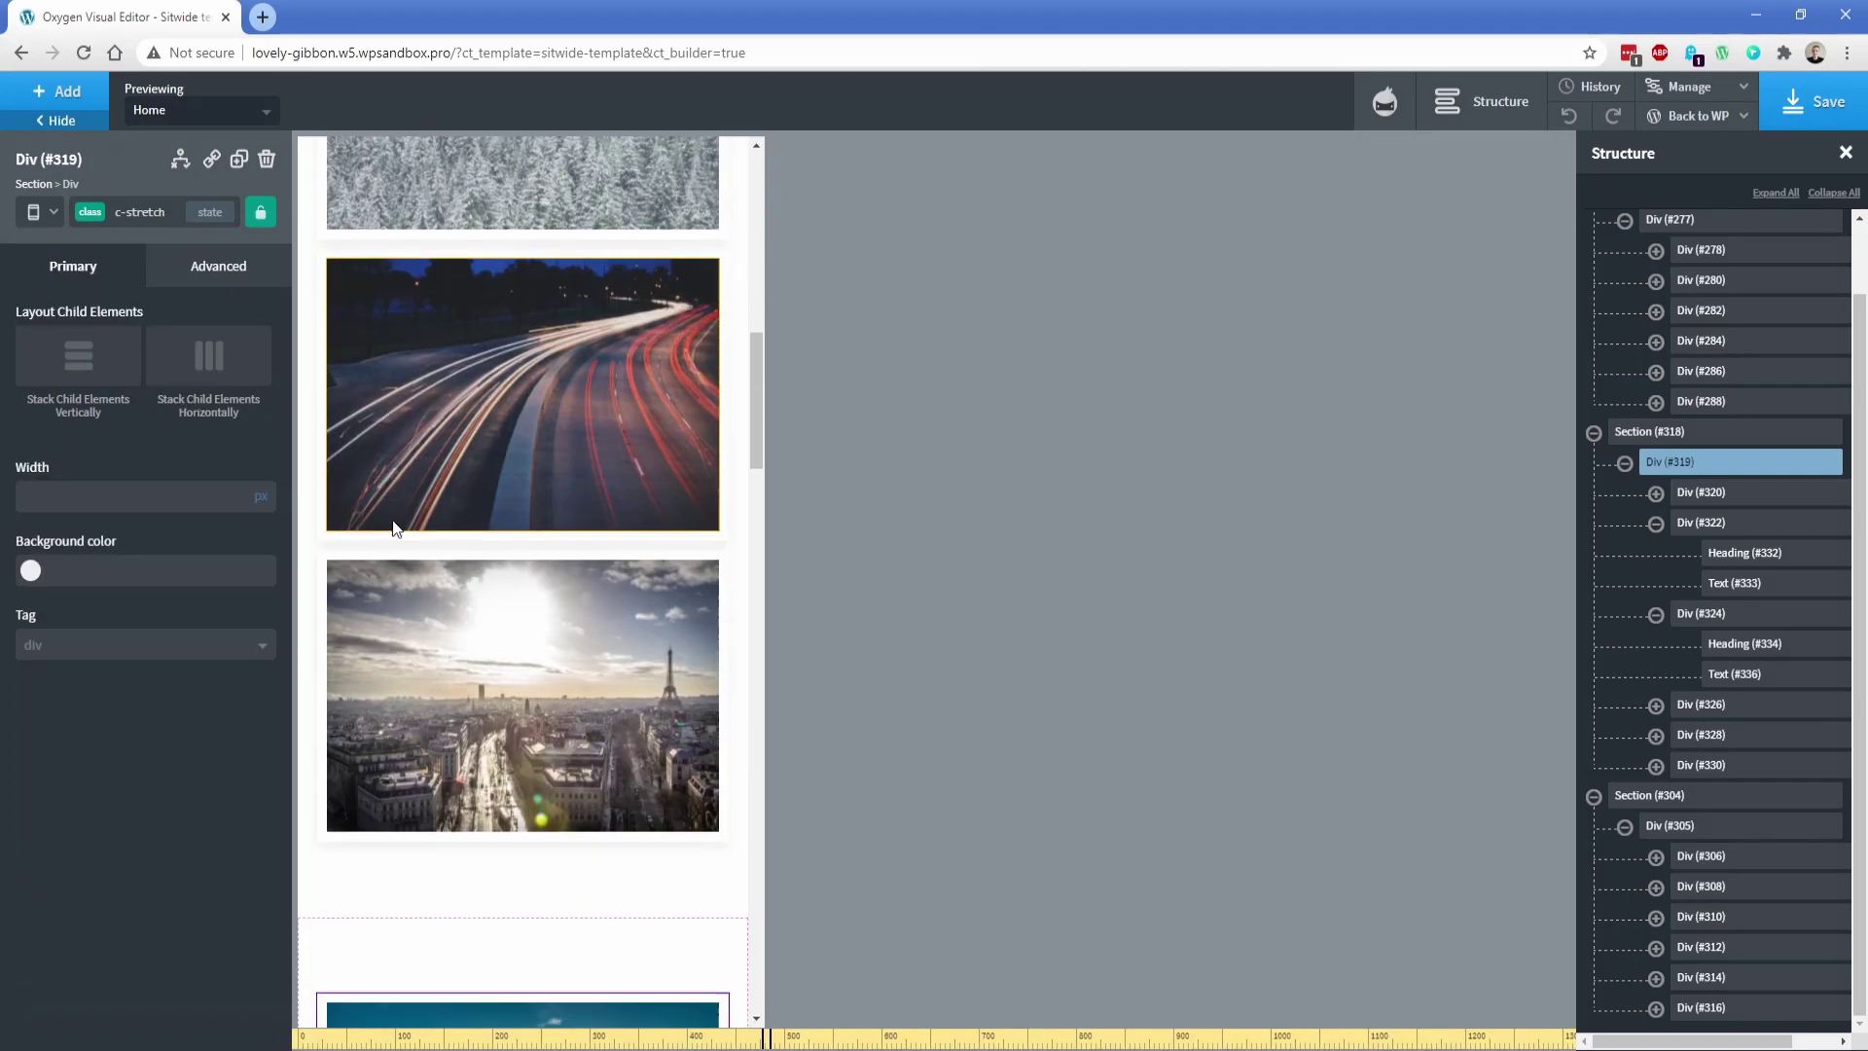
drag(751, 615, 768, 506)
click(662, 434)
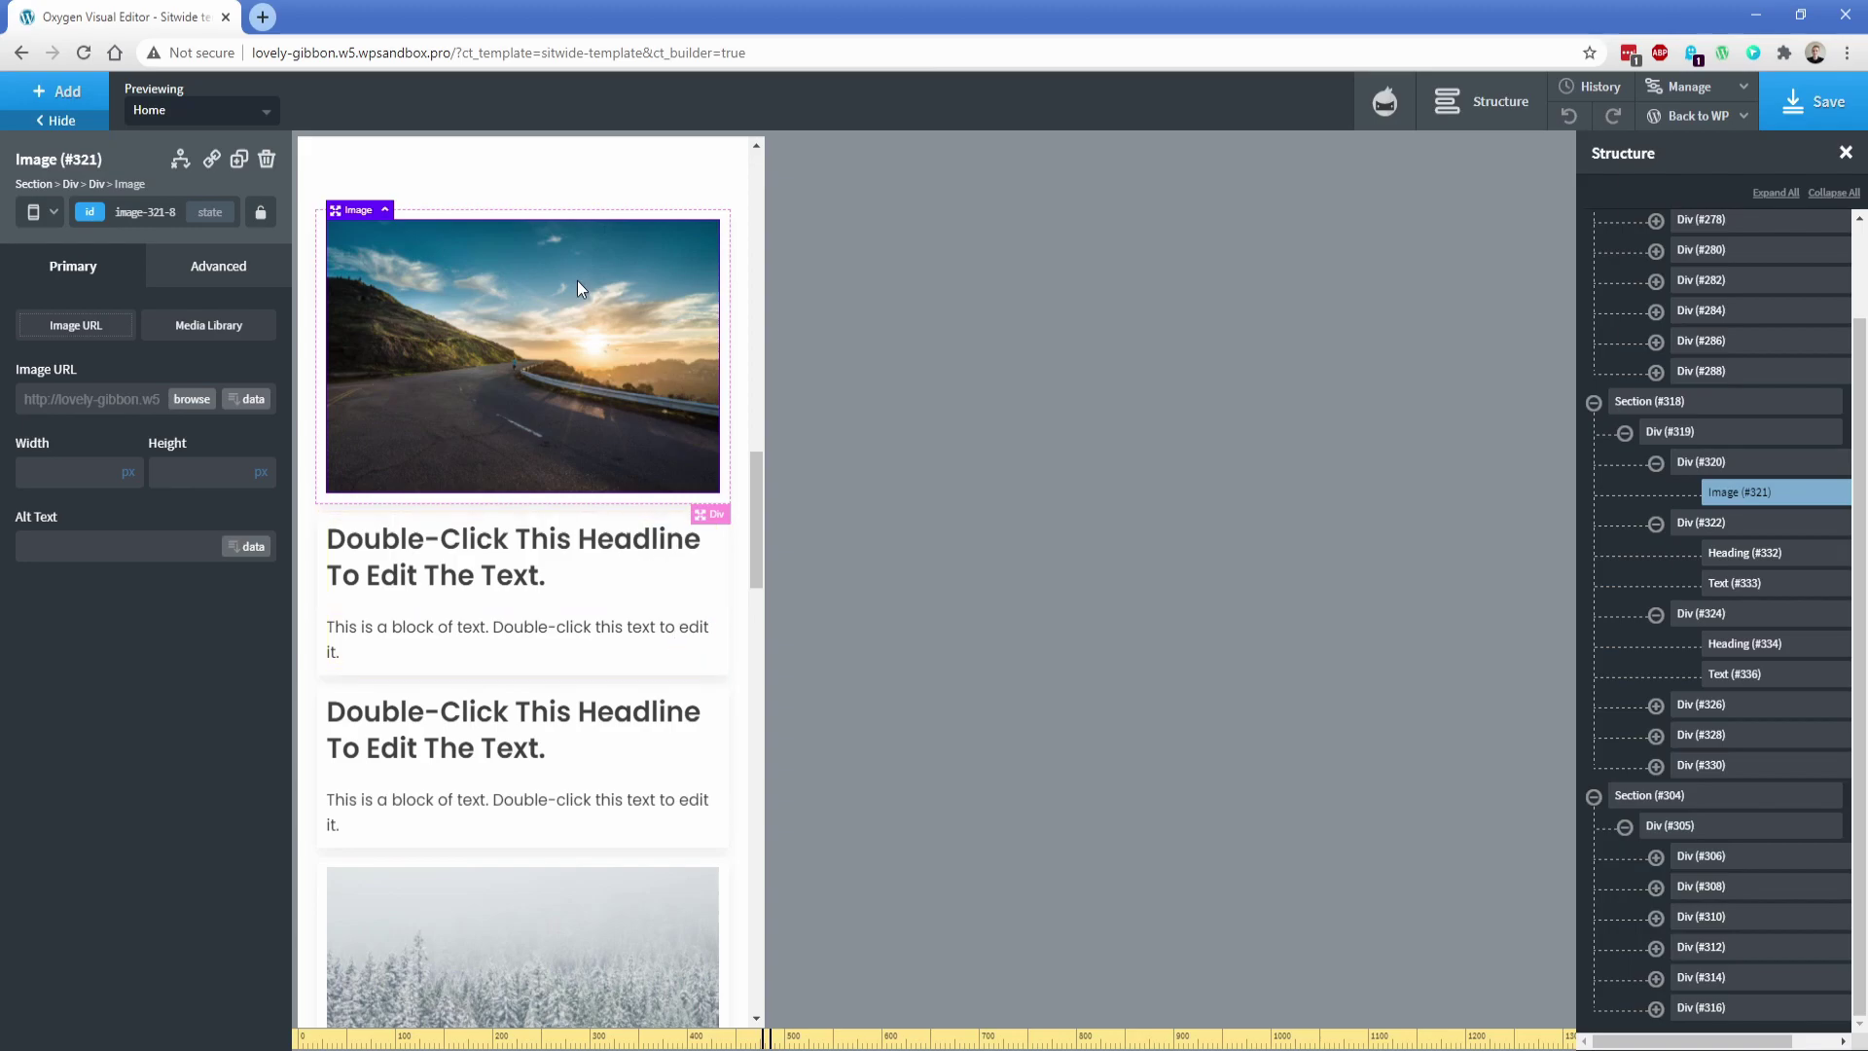
Step: Add the c-row-start-m-1 class to the second card's div so it comes first in the stacked phone layout
click(684, 608)
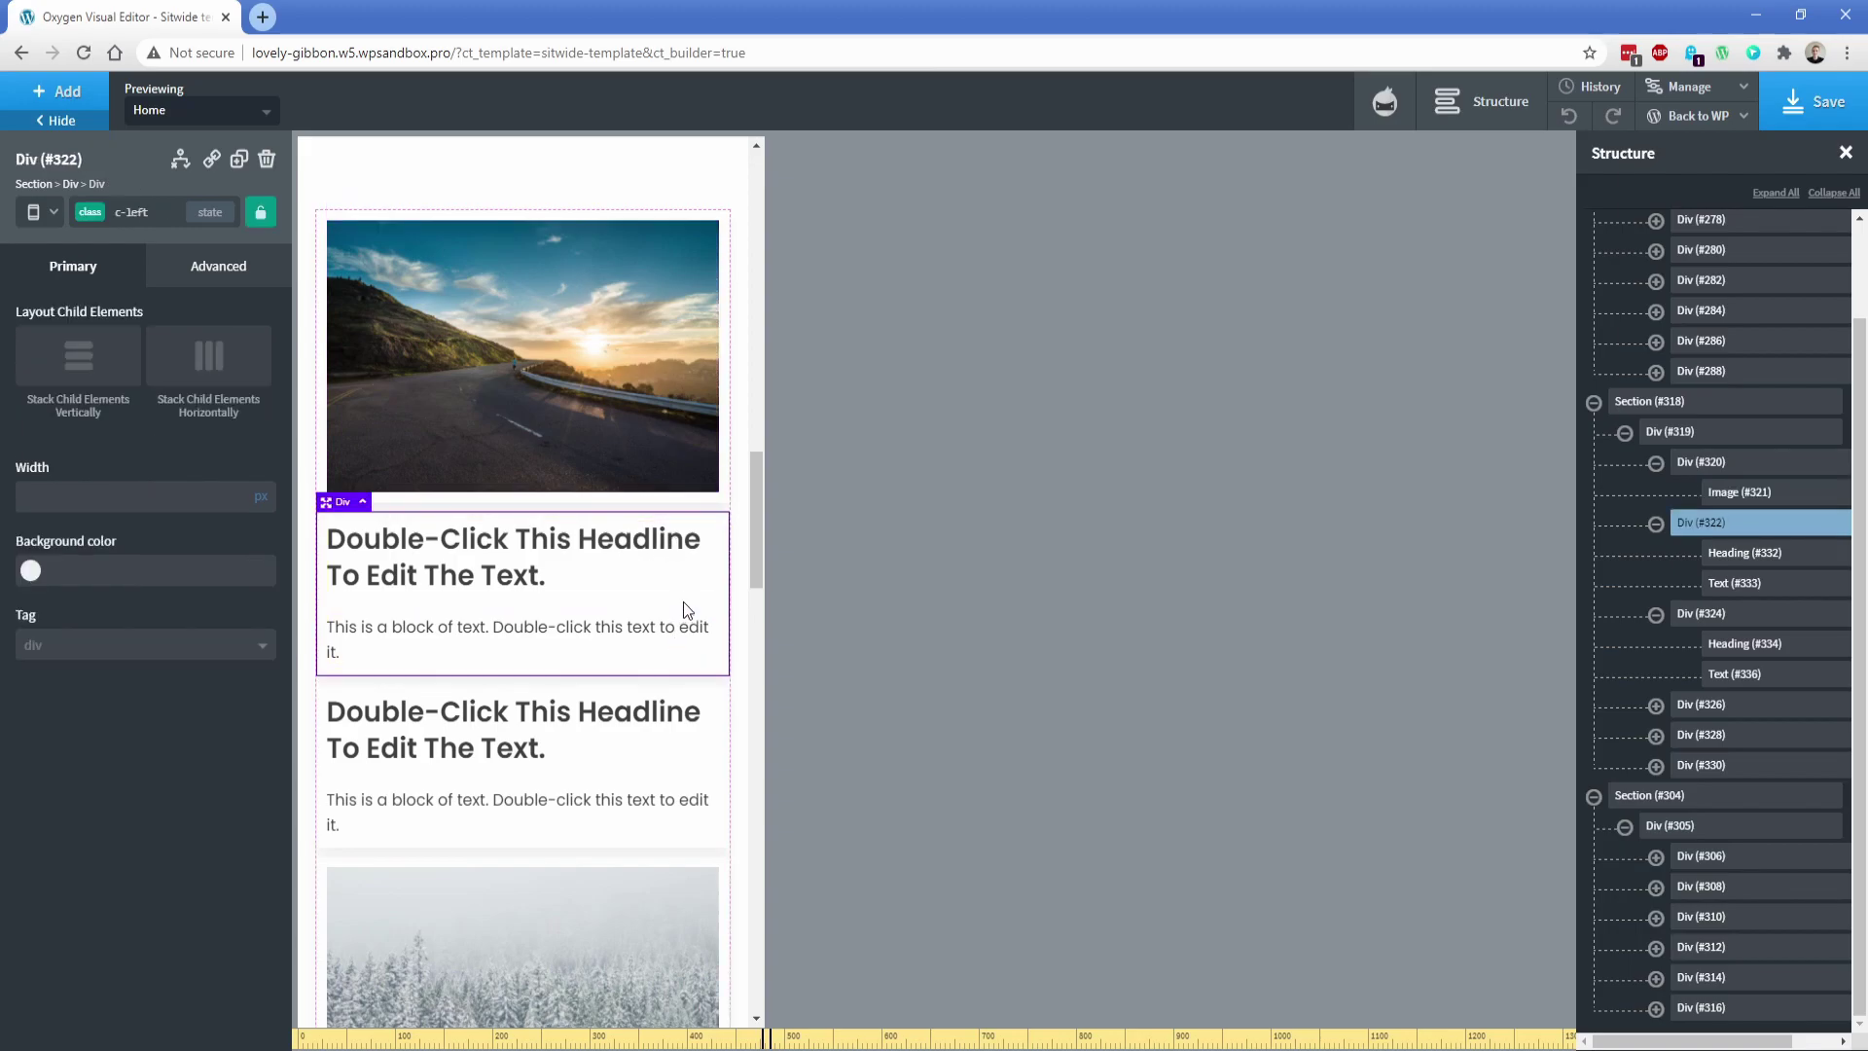
click(107, 212)
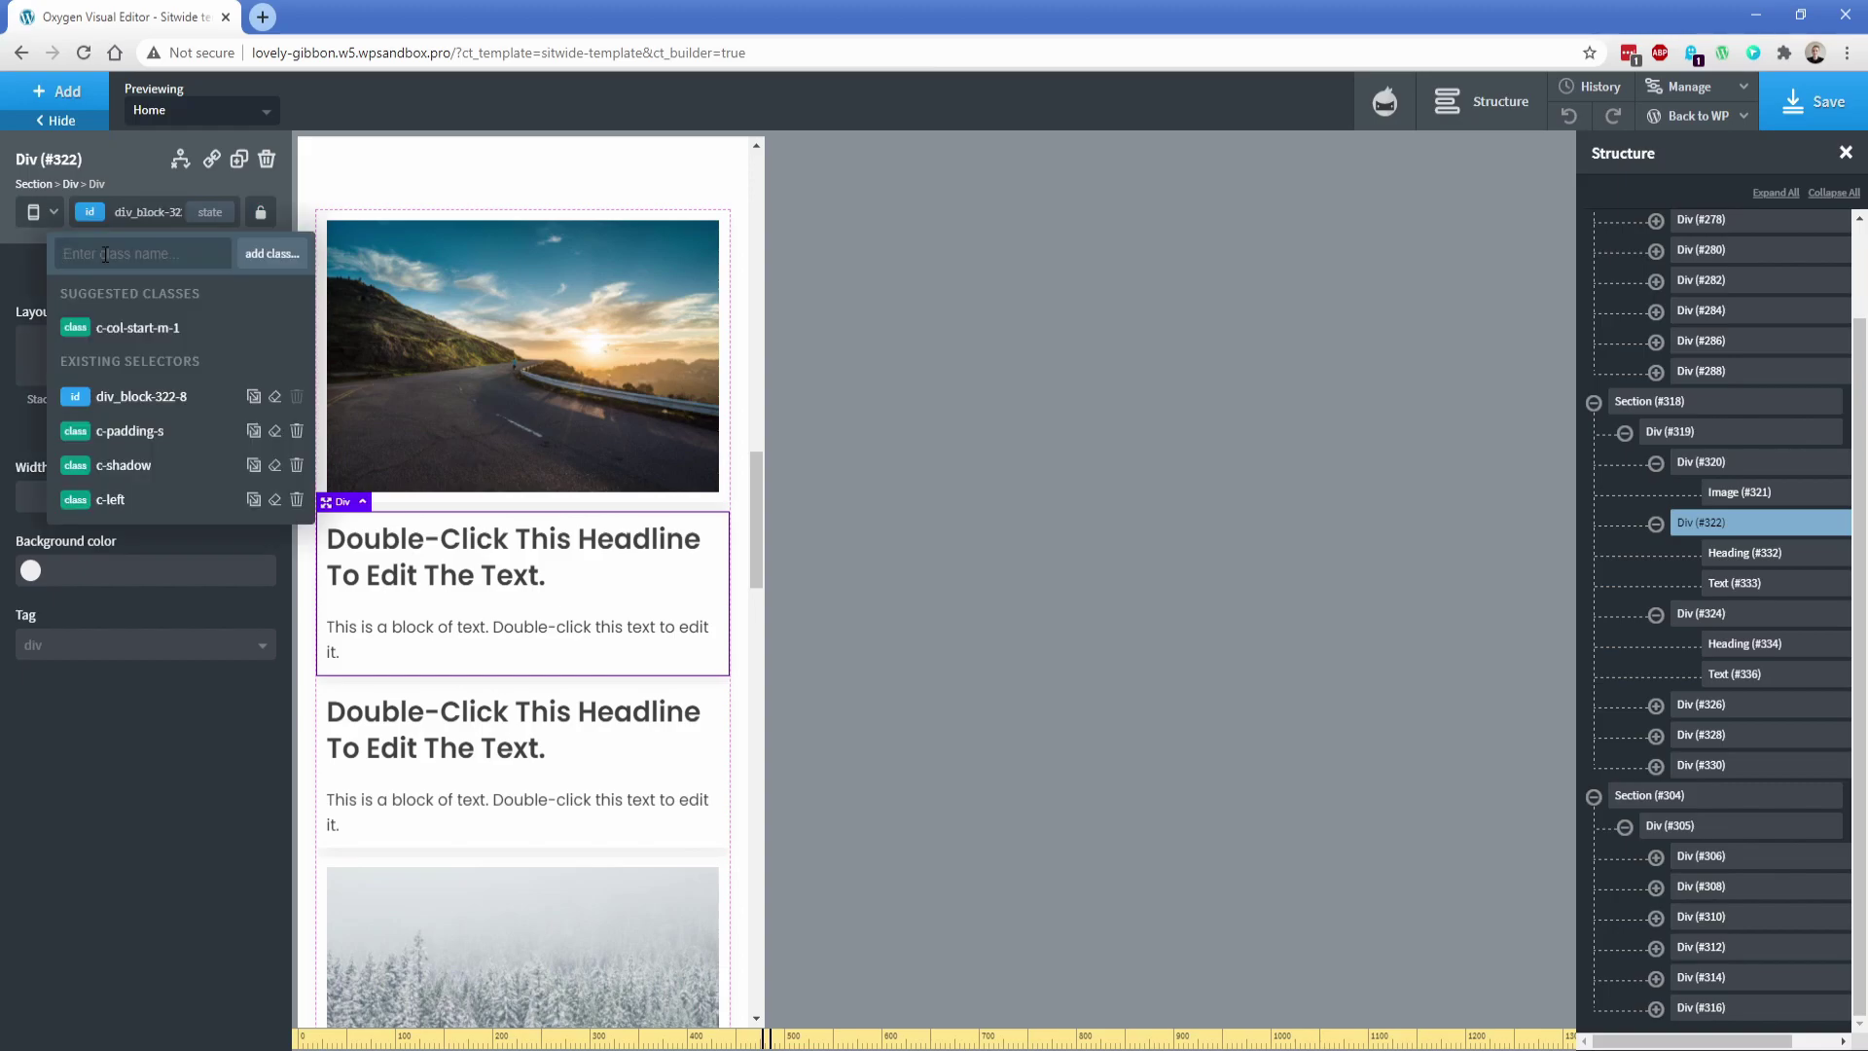
text(c-row-sta)
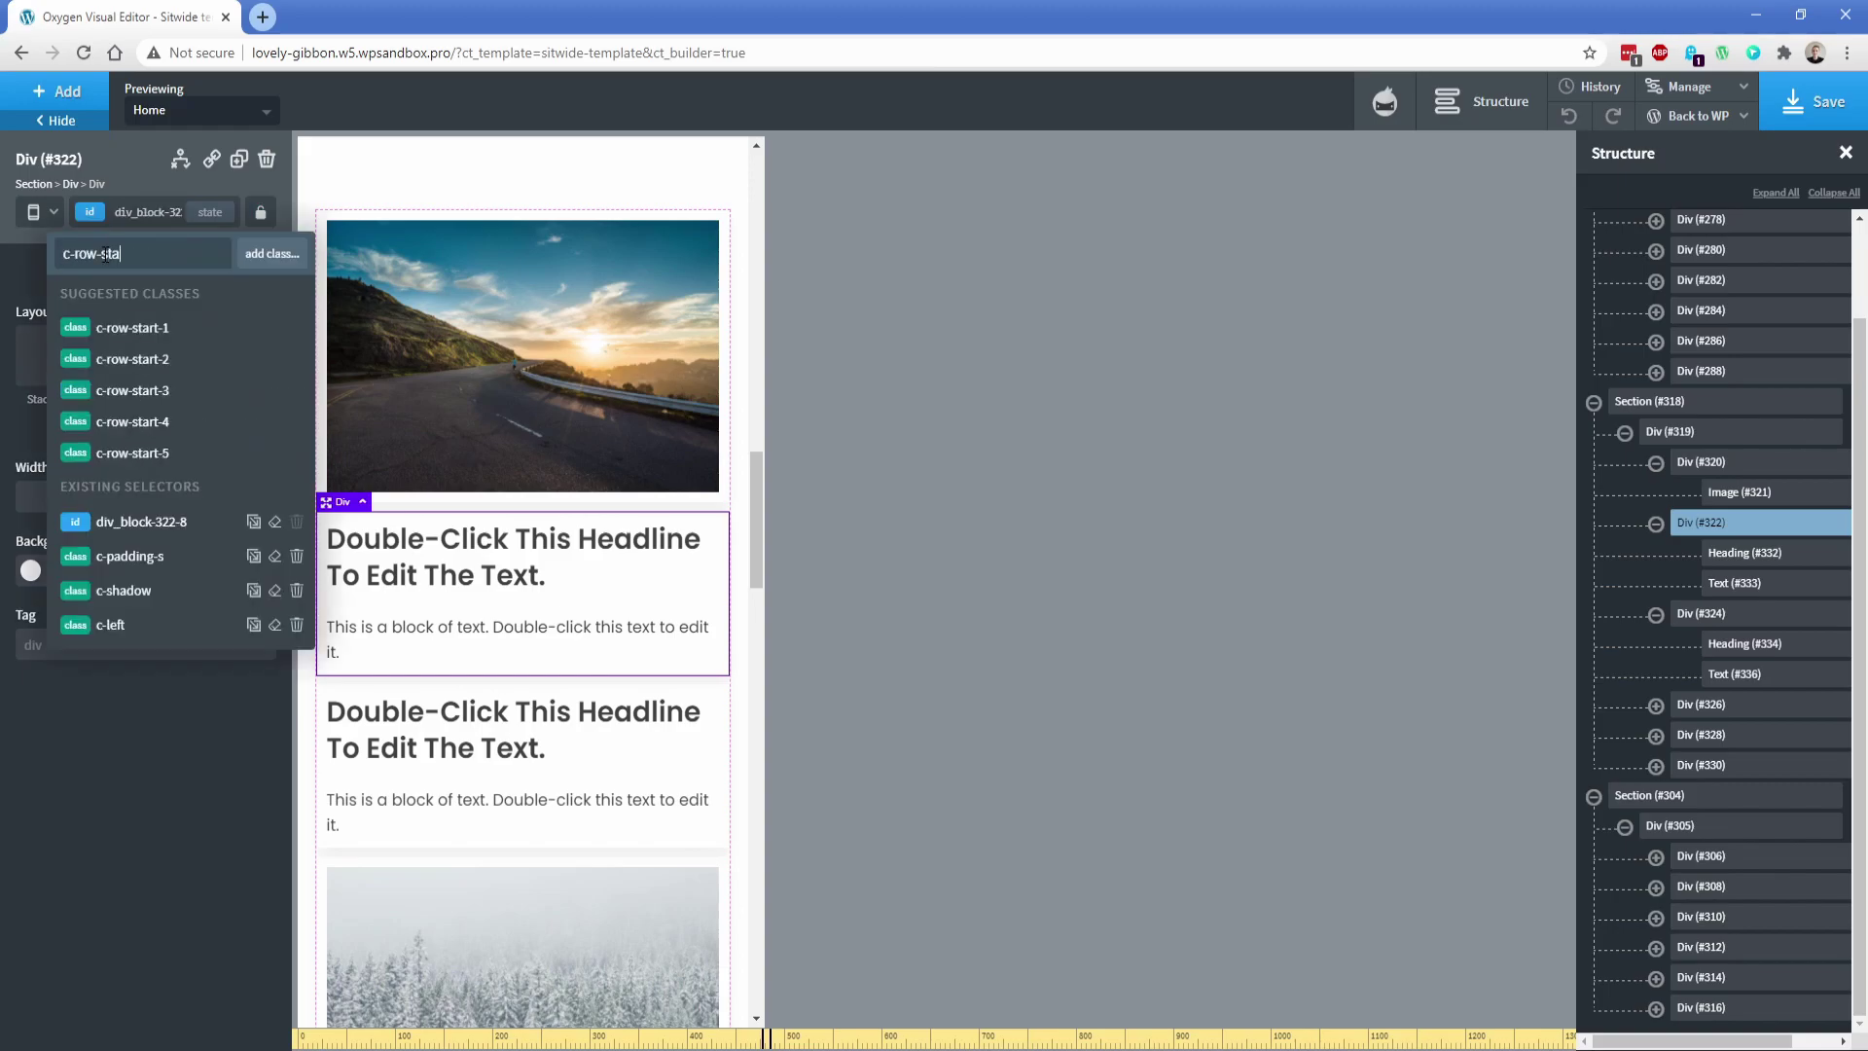
text(rt-m-1)
key(Return)
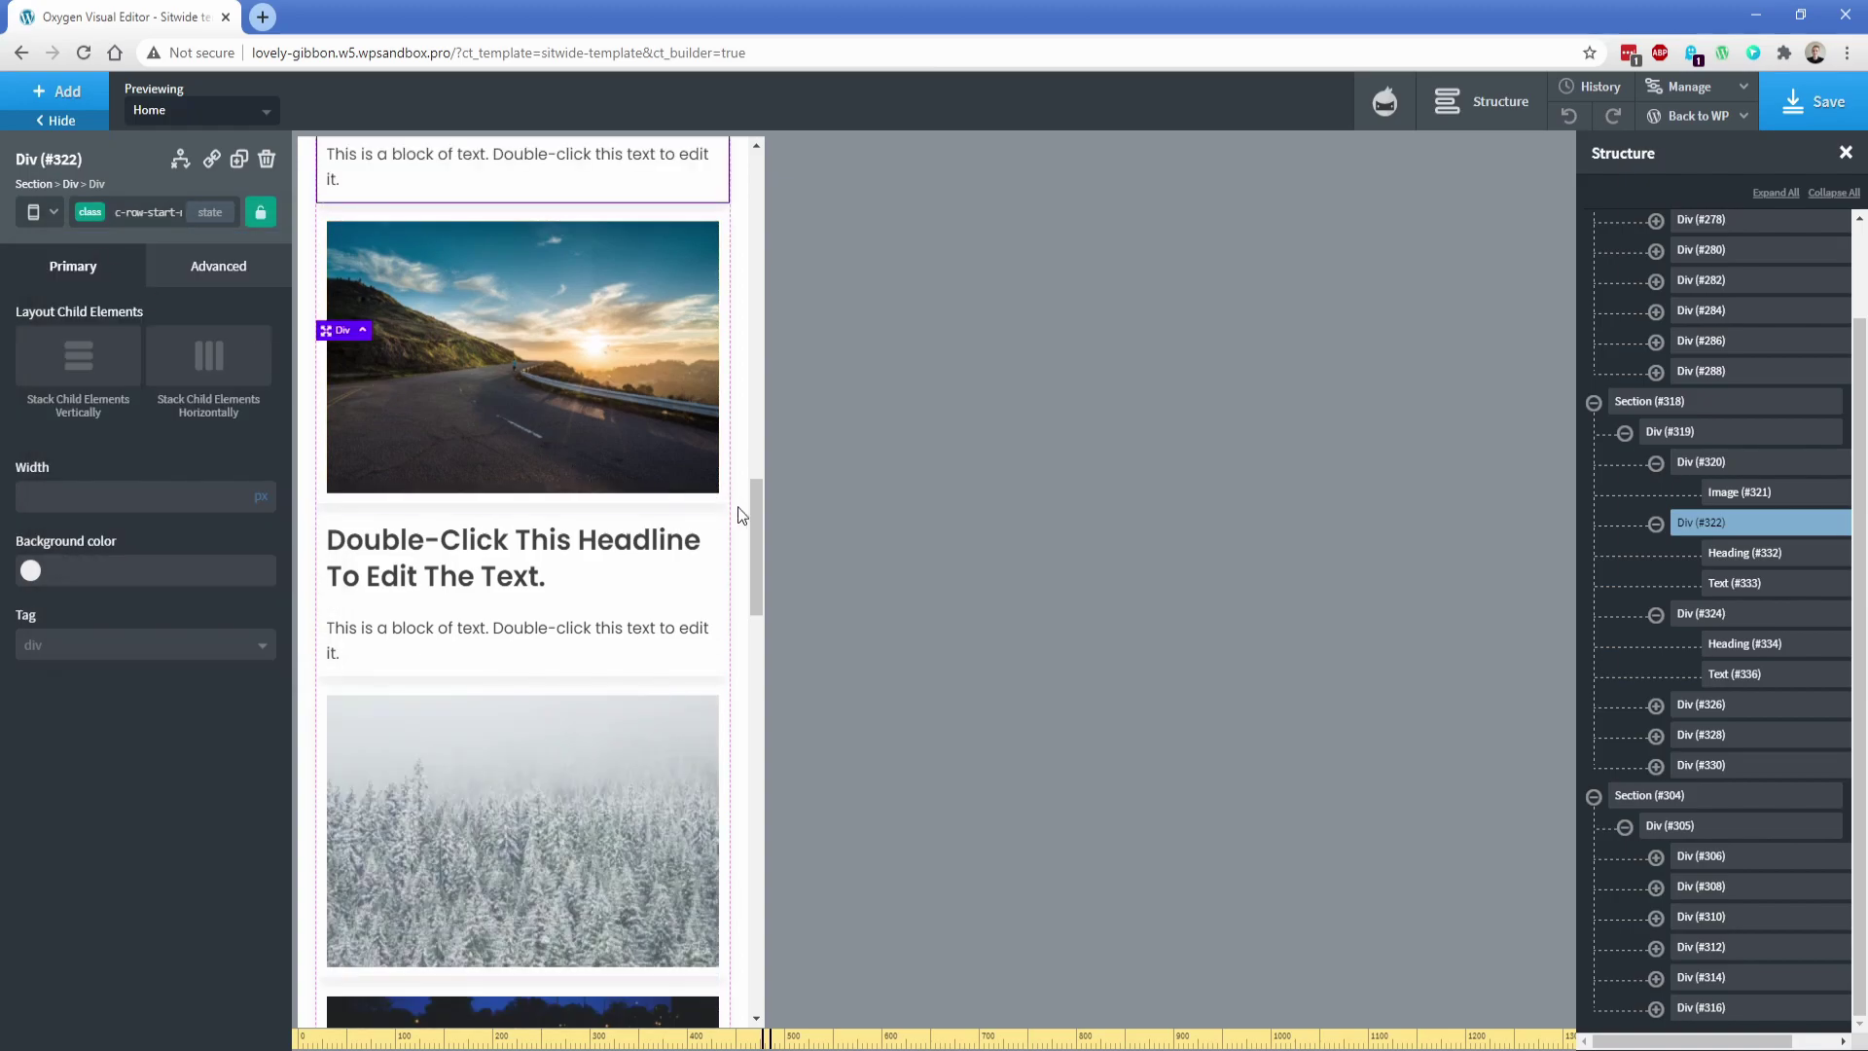
scroll(754, 471, up, 3)
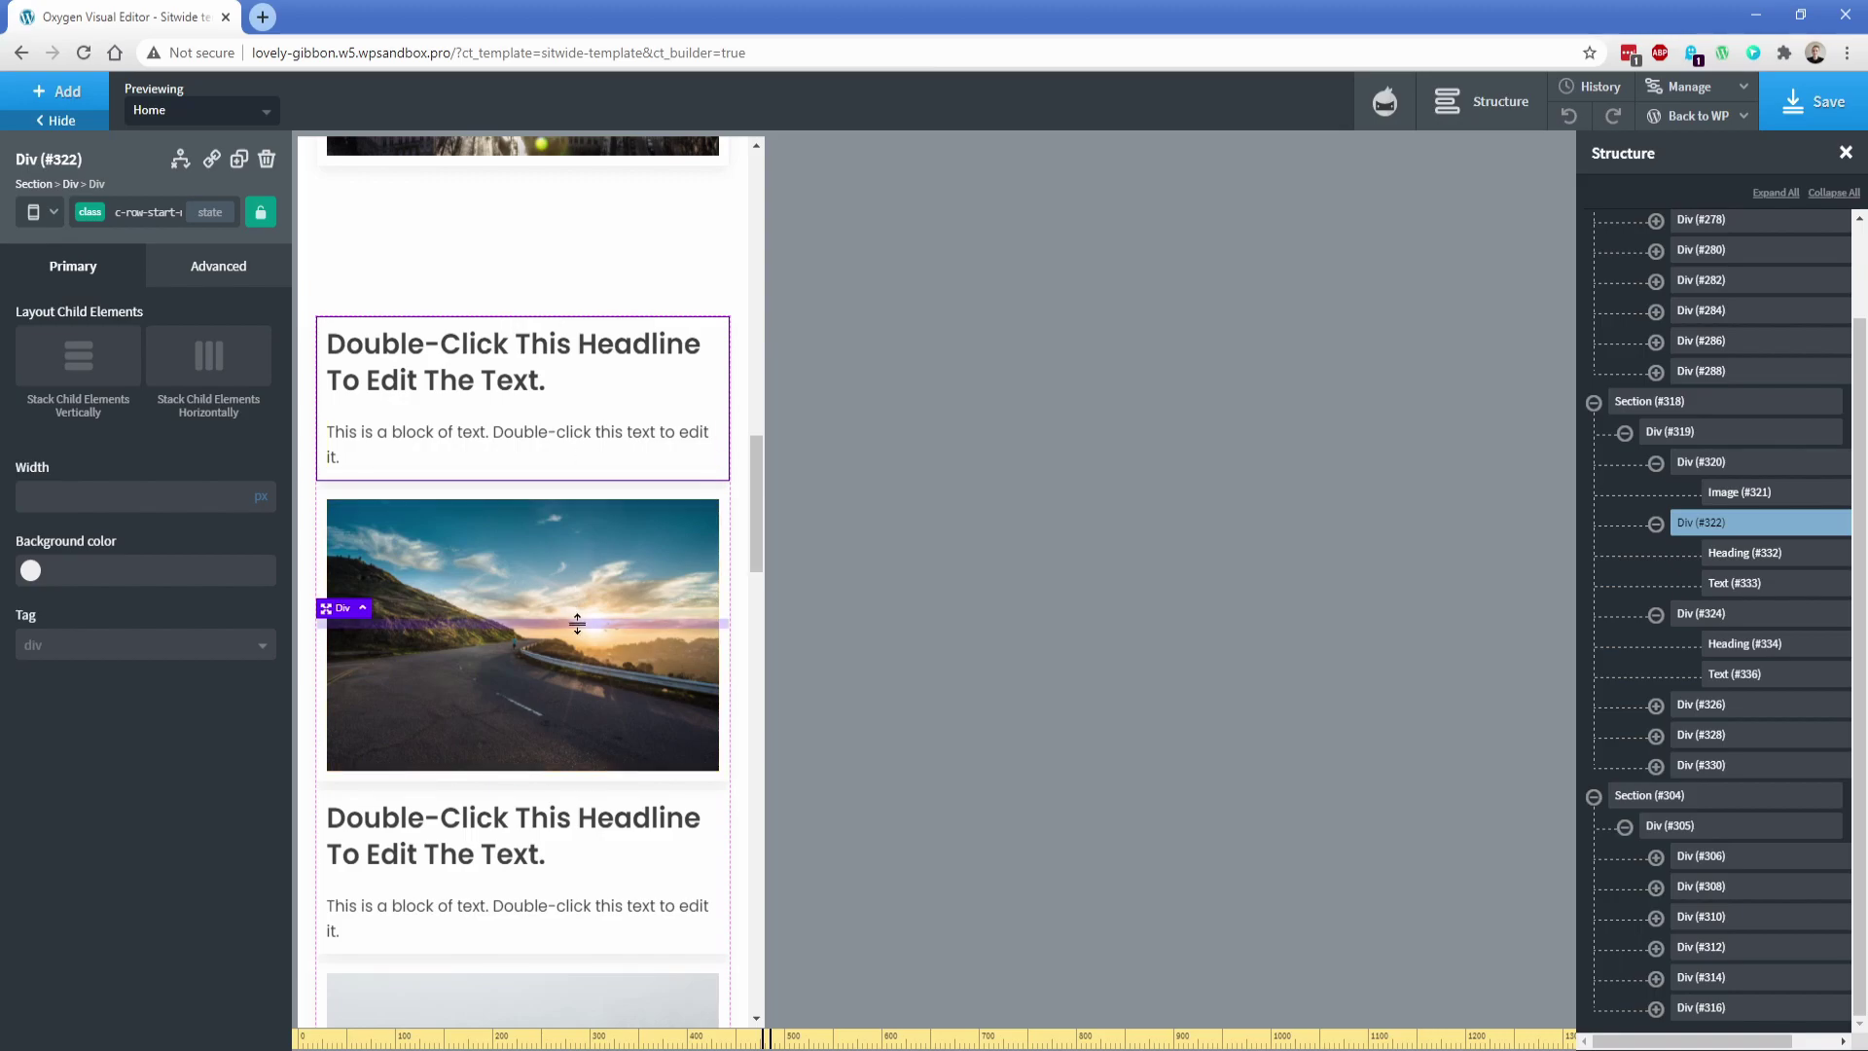
scroll(574, 623, down, 3)
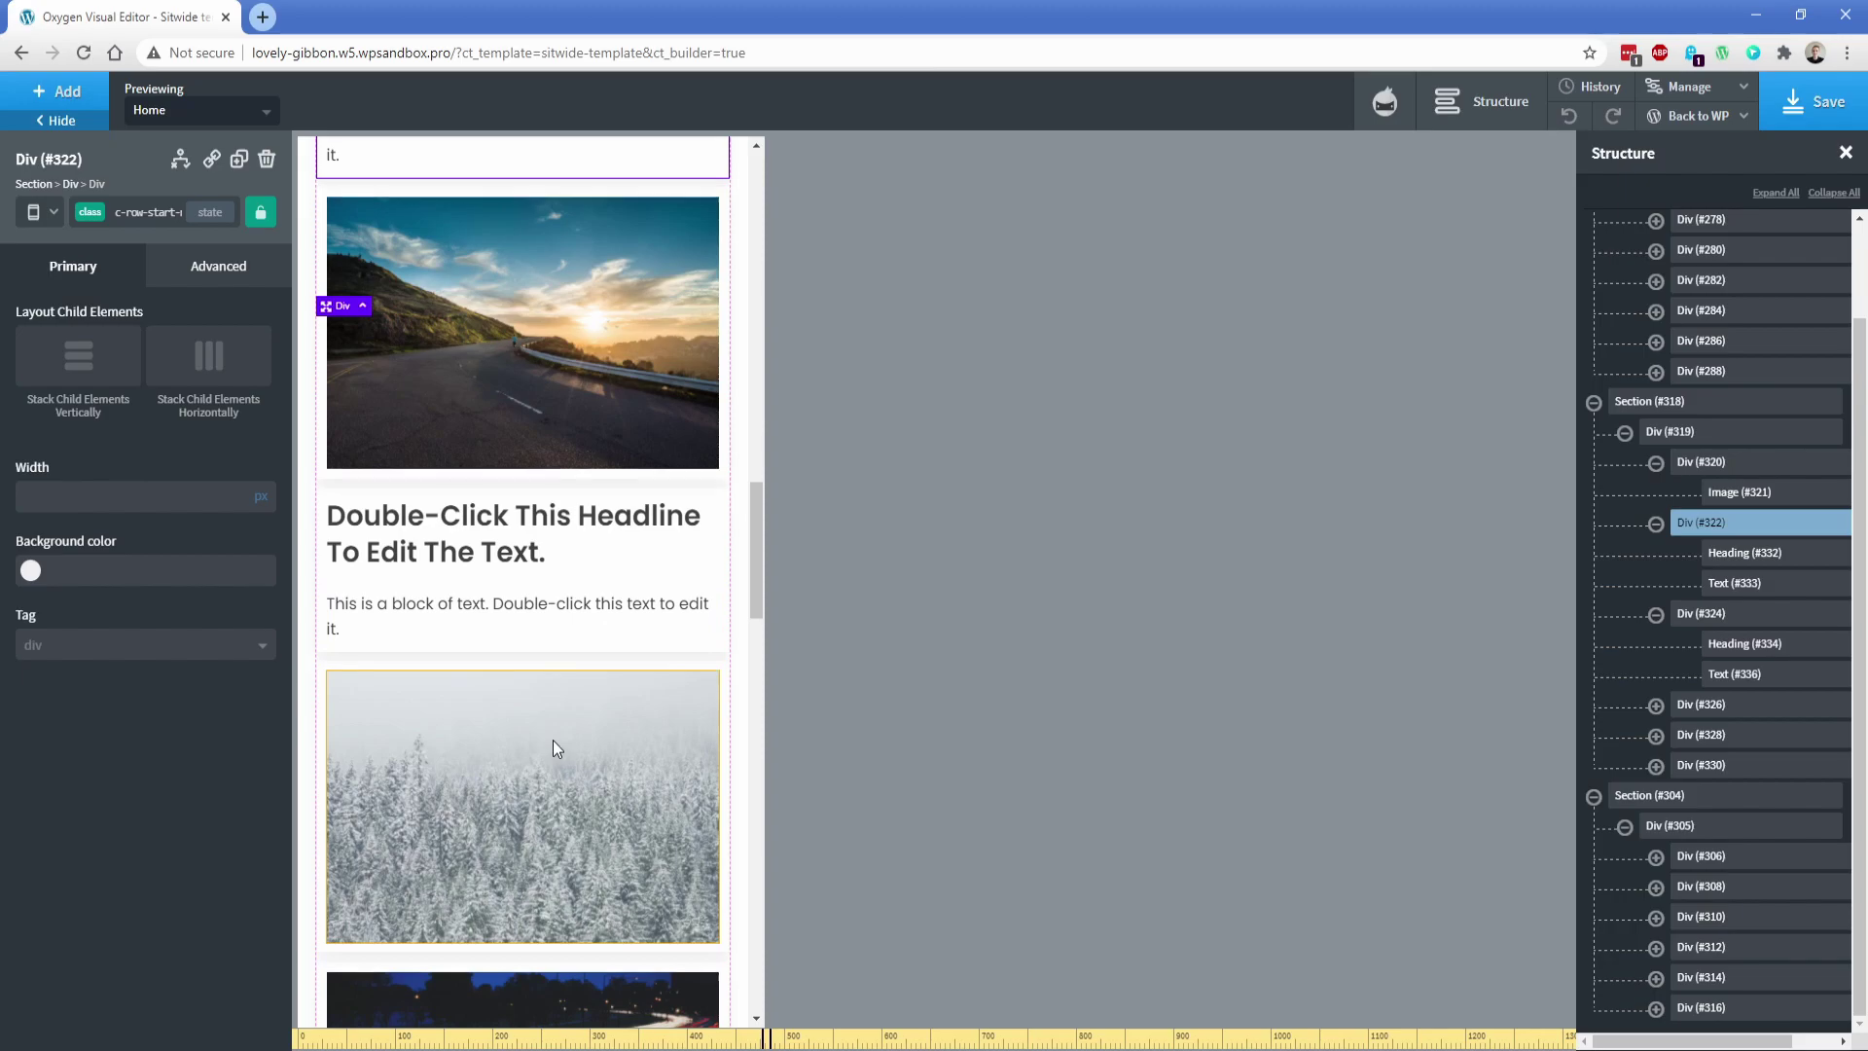
scroll(553, 739, up, 3)
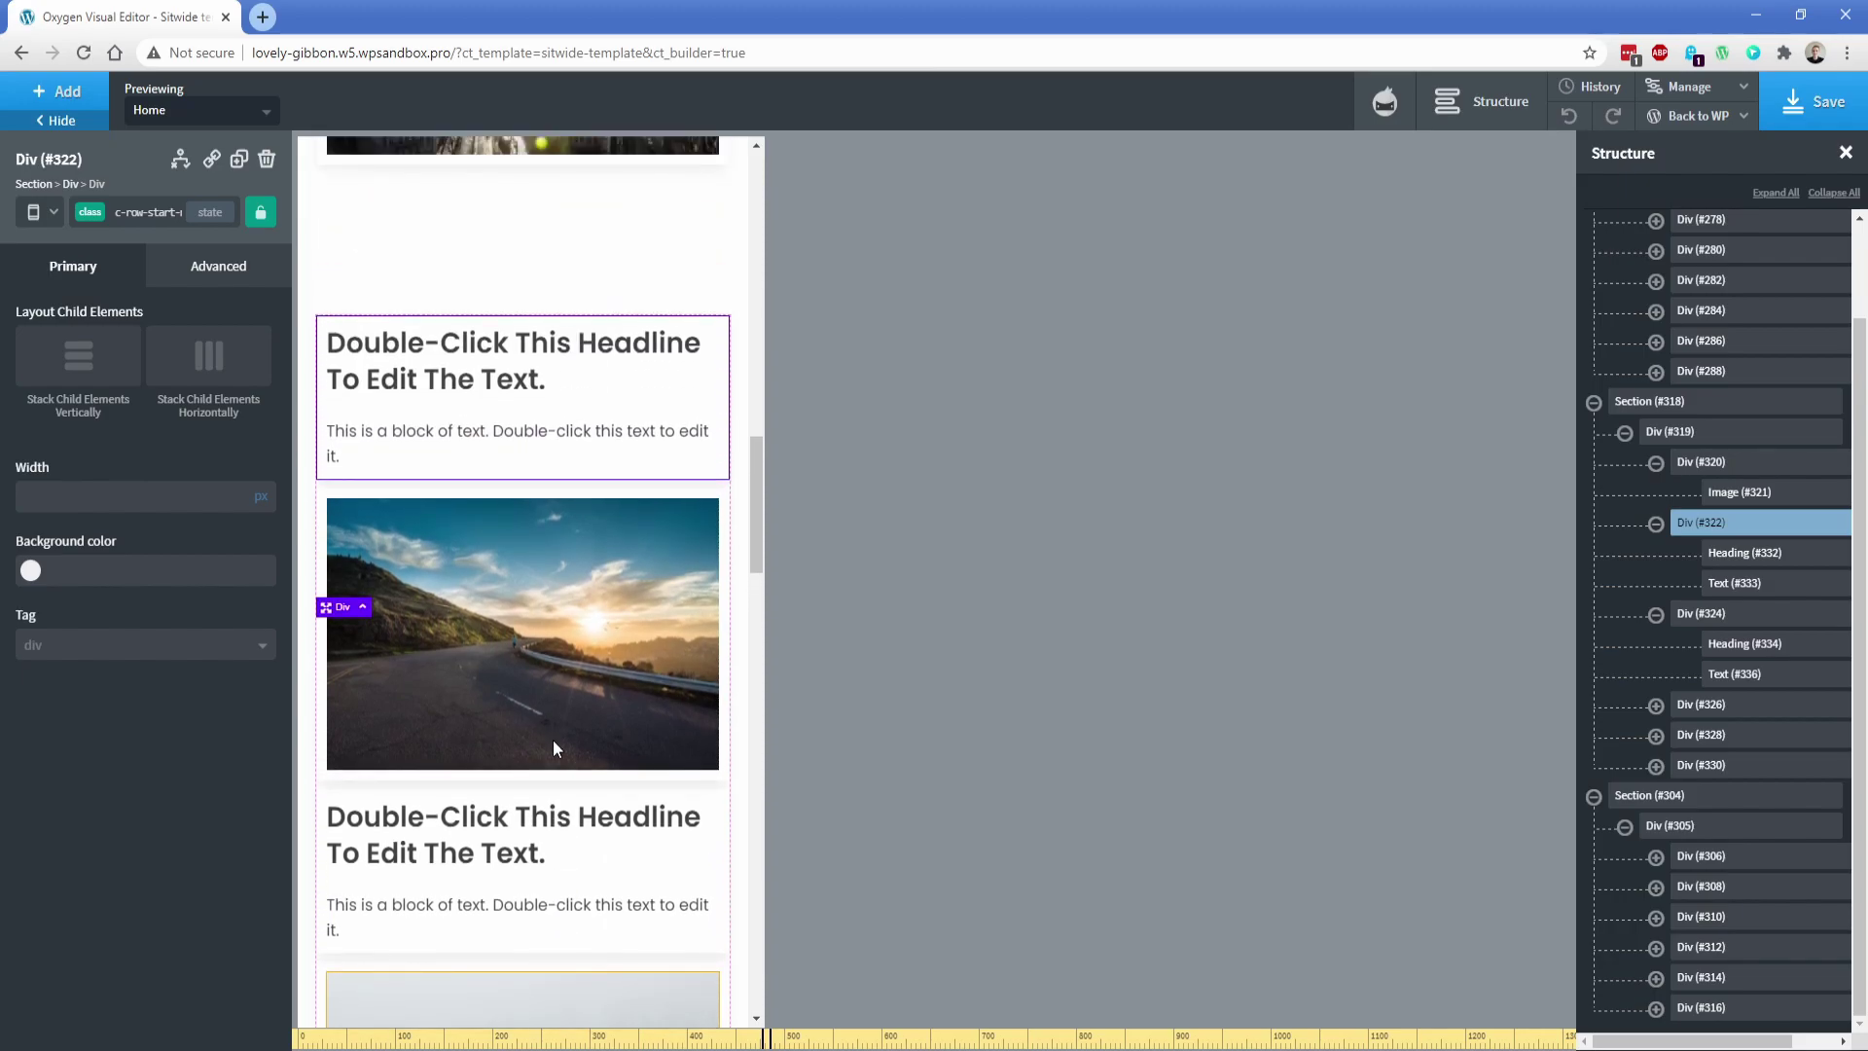
Step: Return the preview to the full desktop width and search the available classes for col-start
click(46, 212)
click(64, 244)
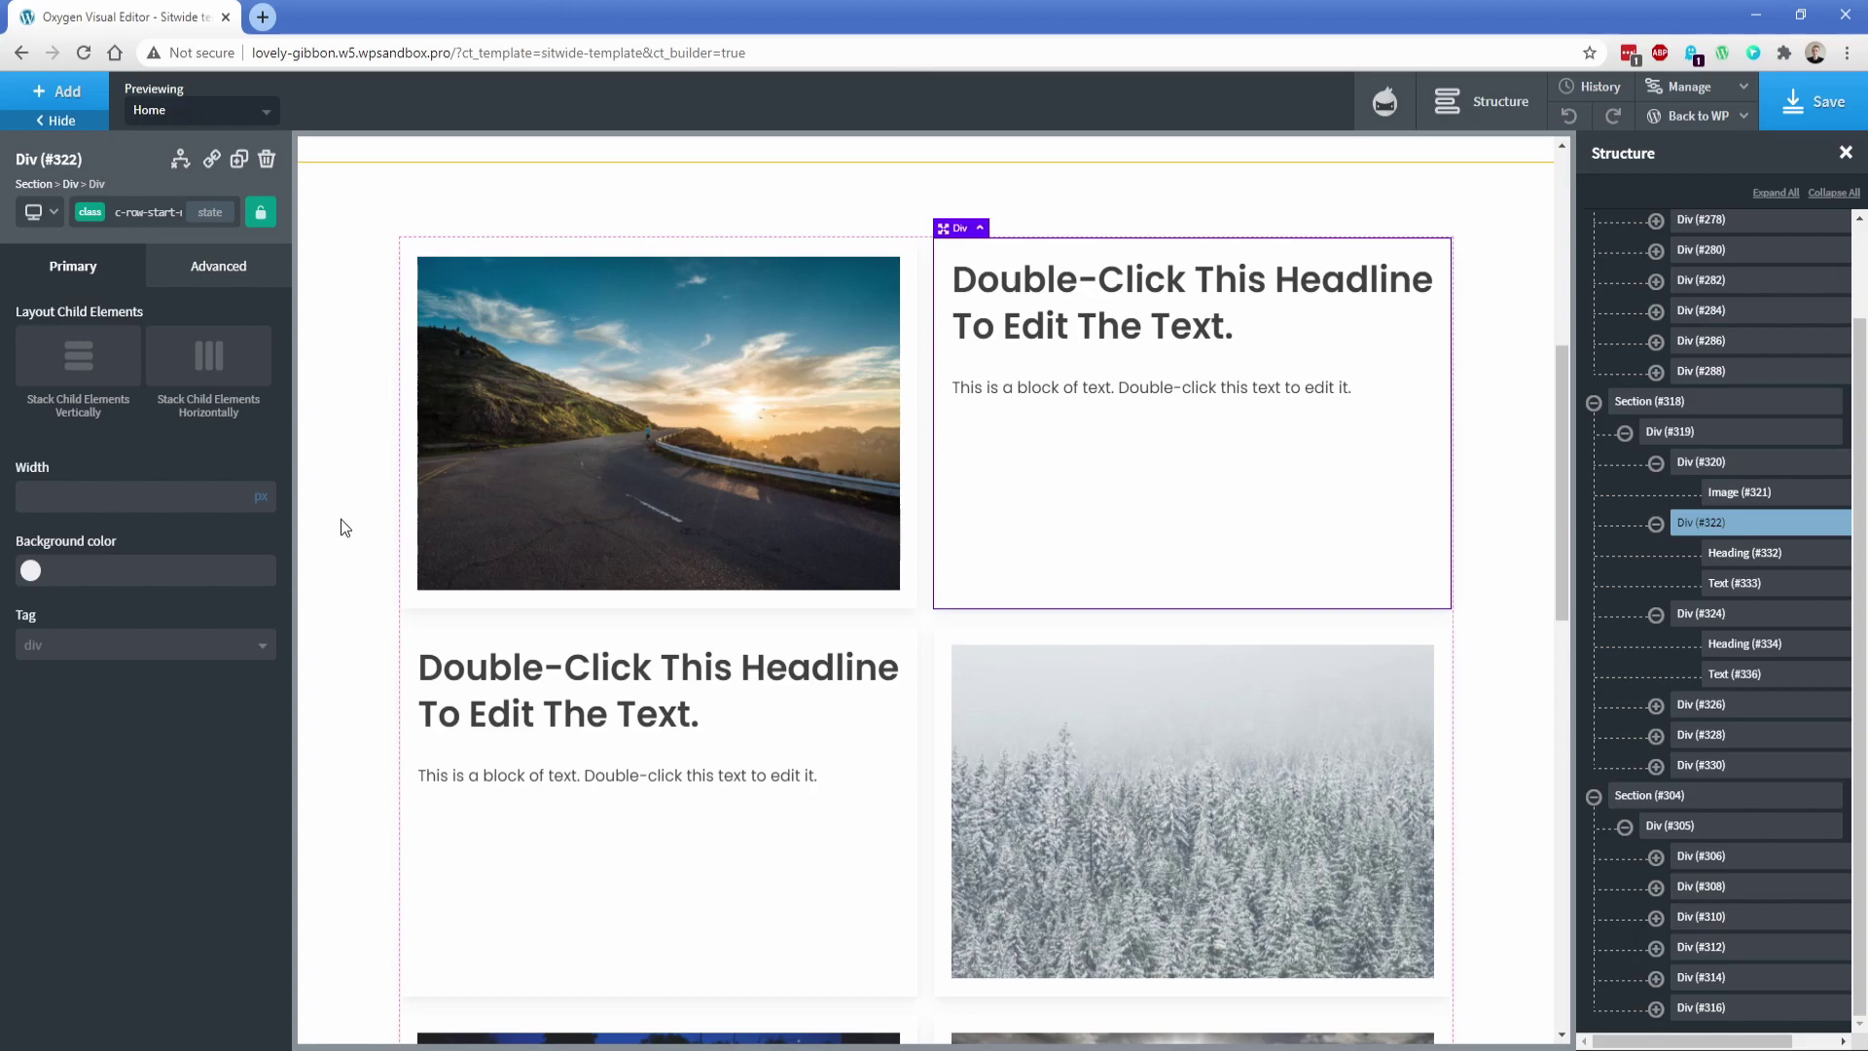
click(78, 222)
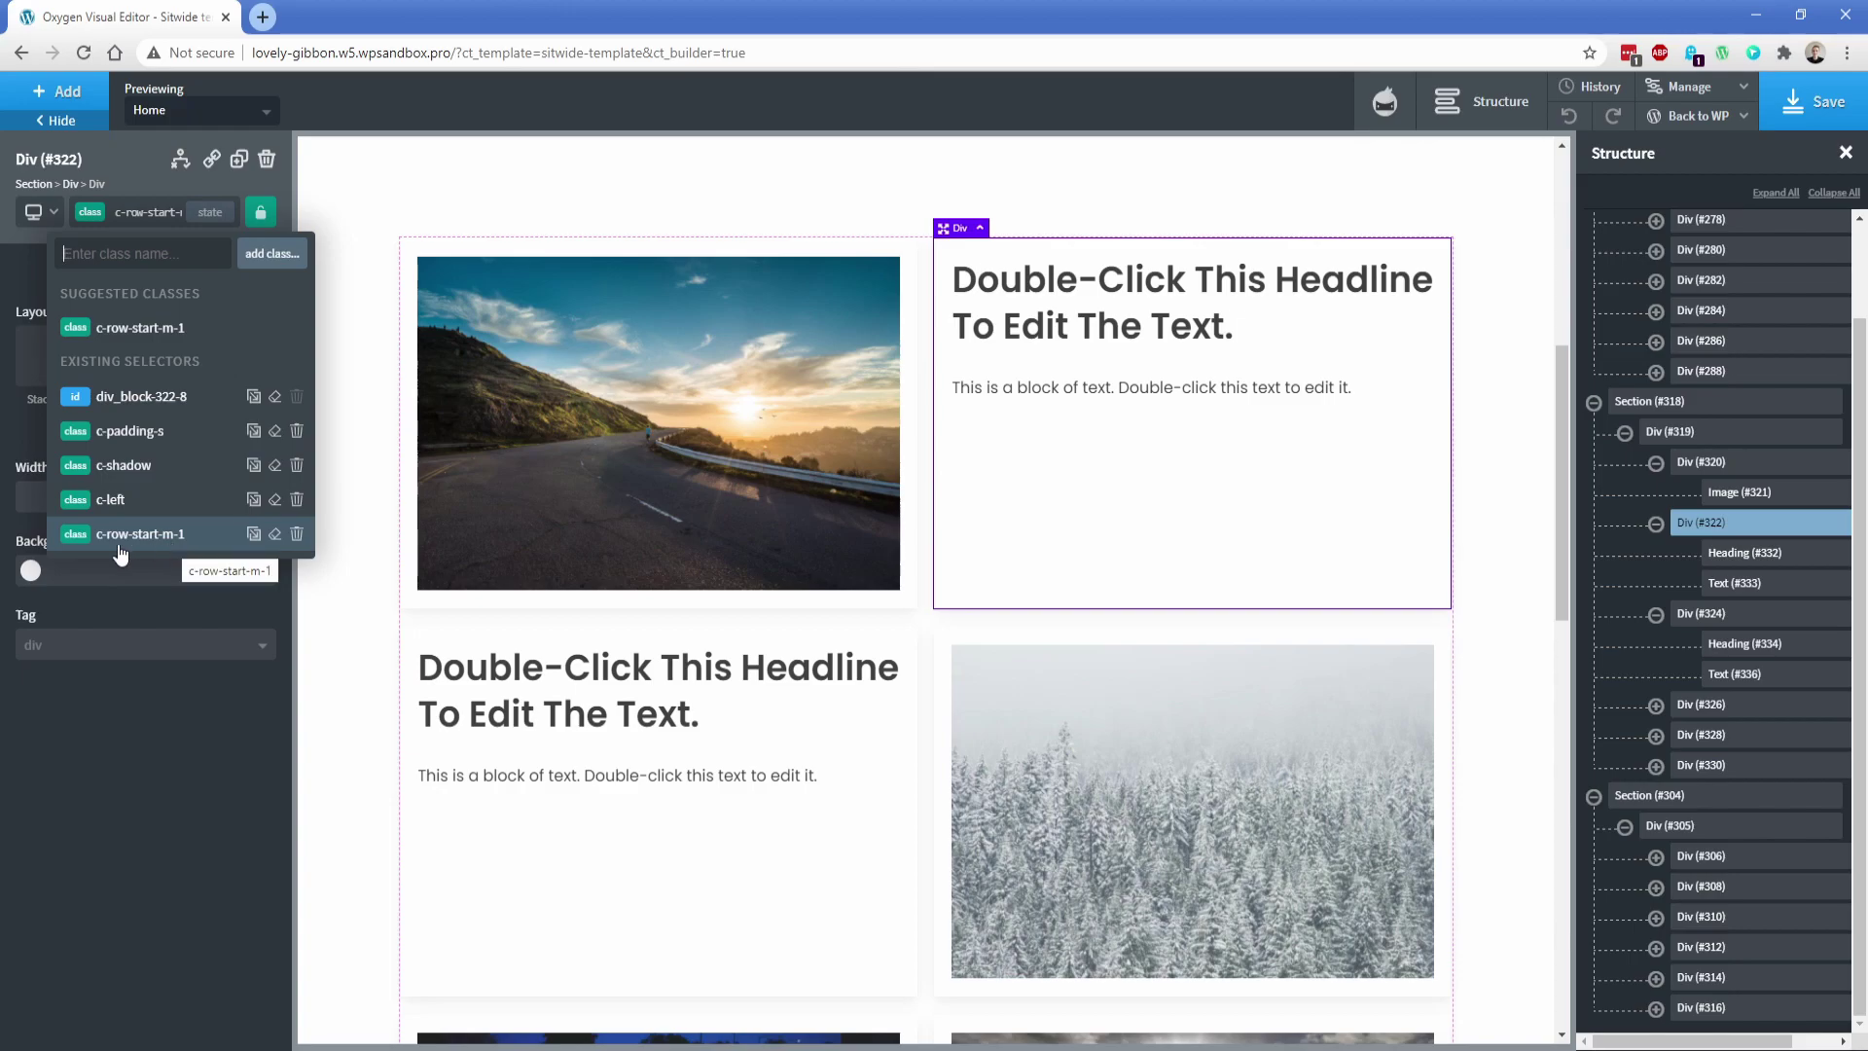
text(start)
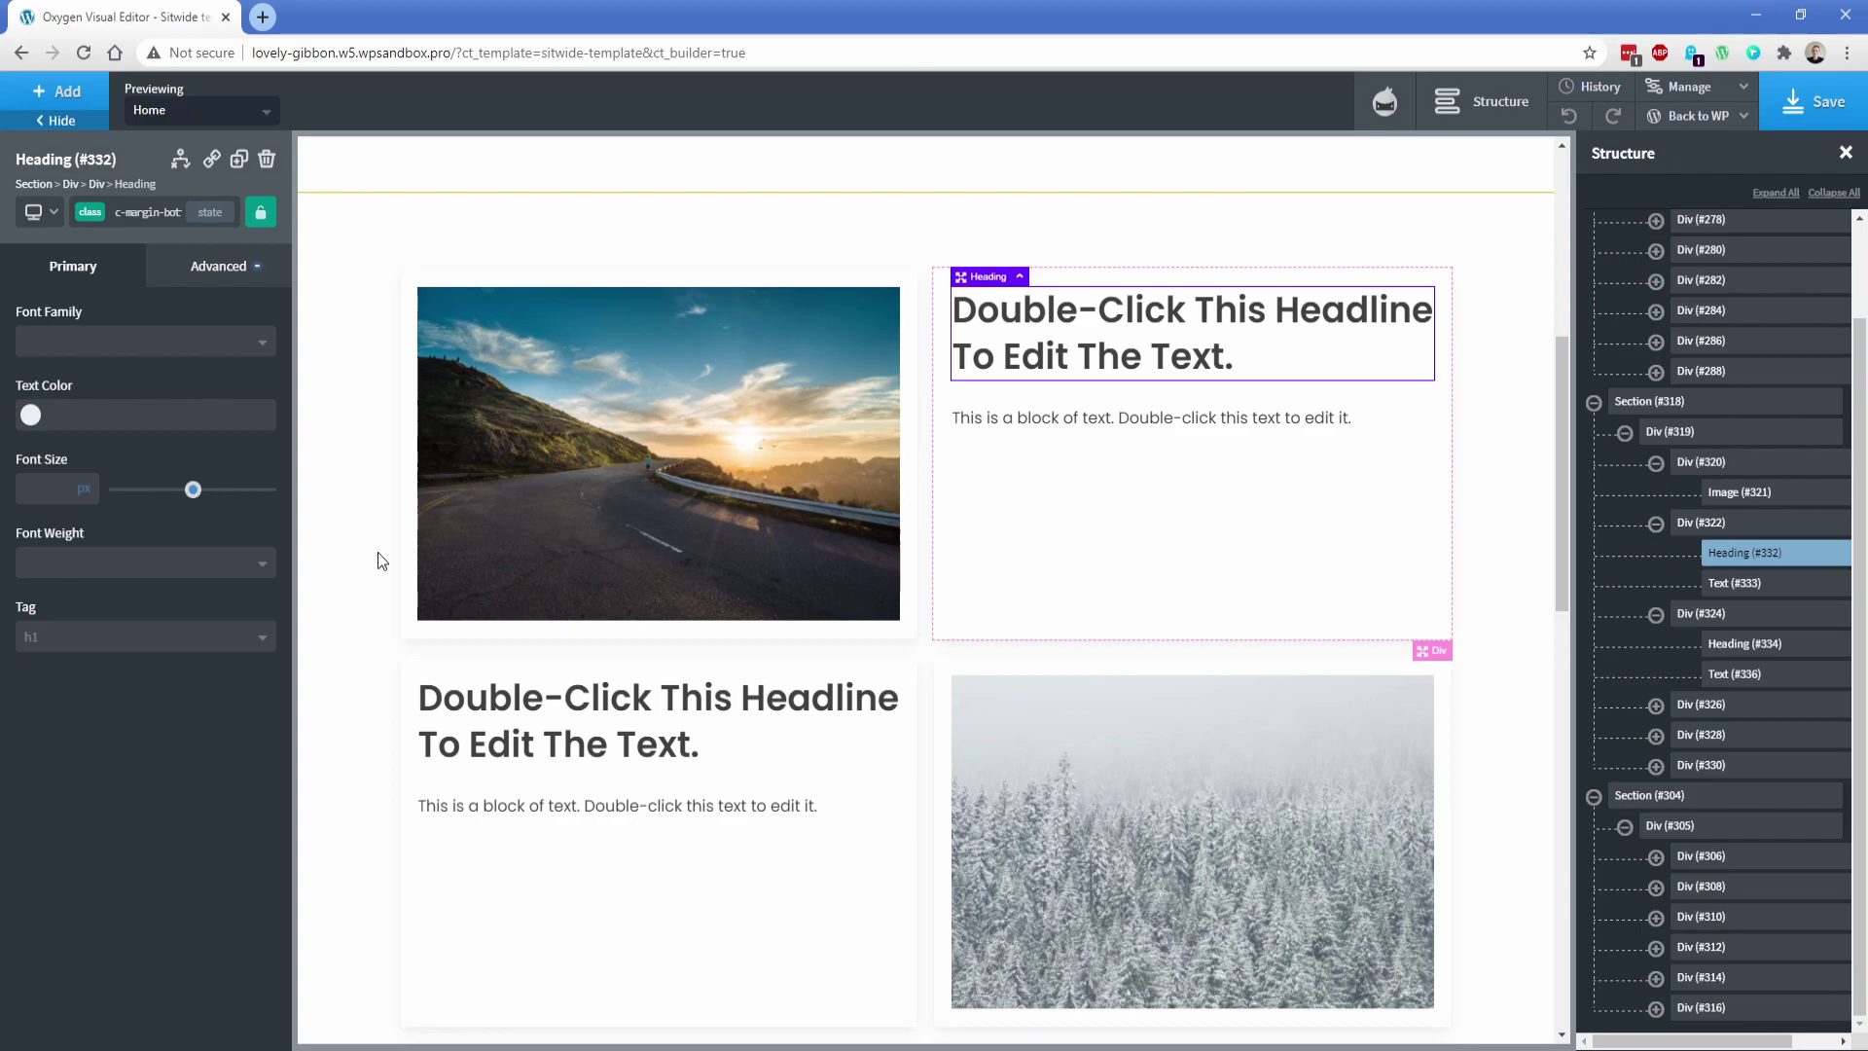
Step: Add the c-heading-accent class to the heading in the second card
click(95, 218)
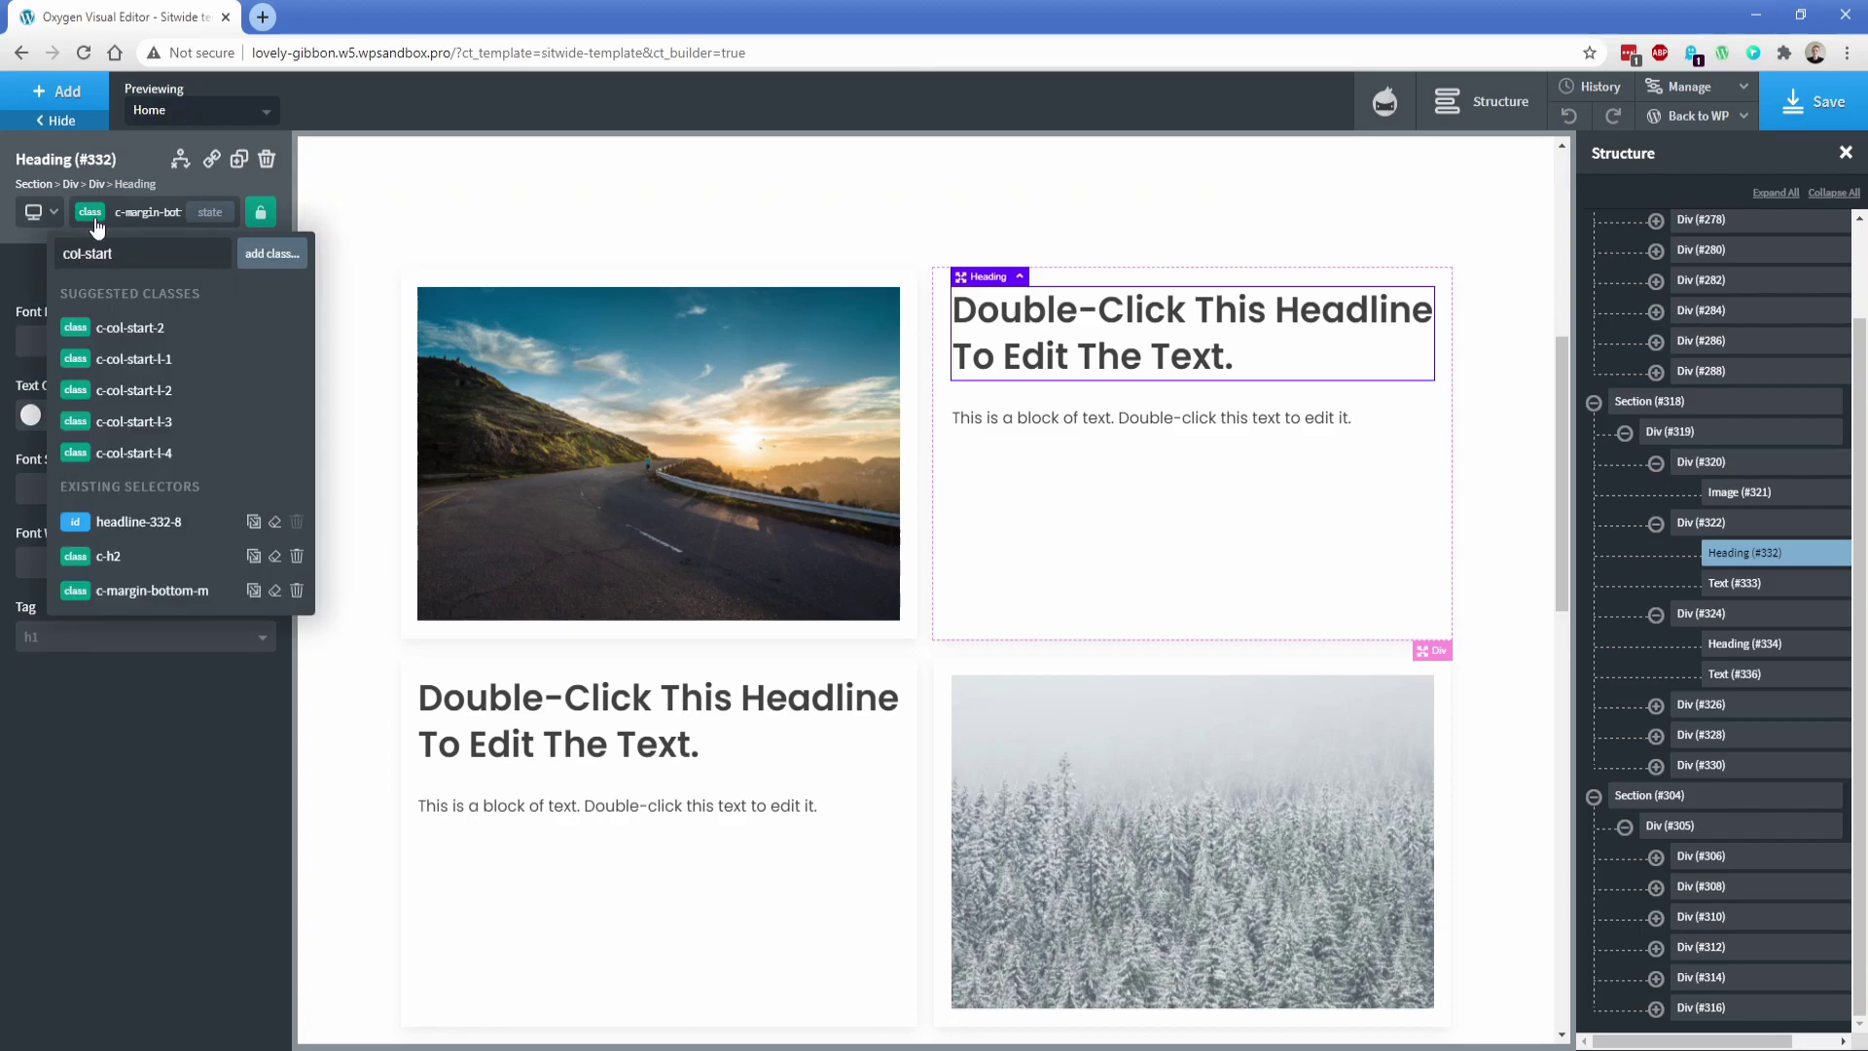
key(ctrl+a)
key(BackSpace)
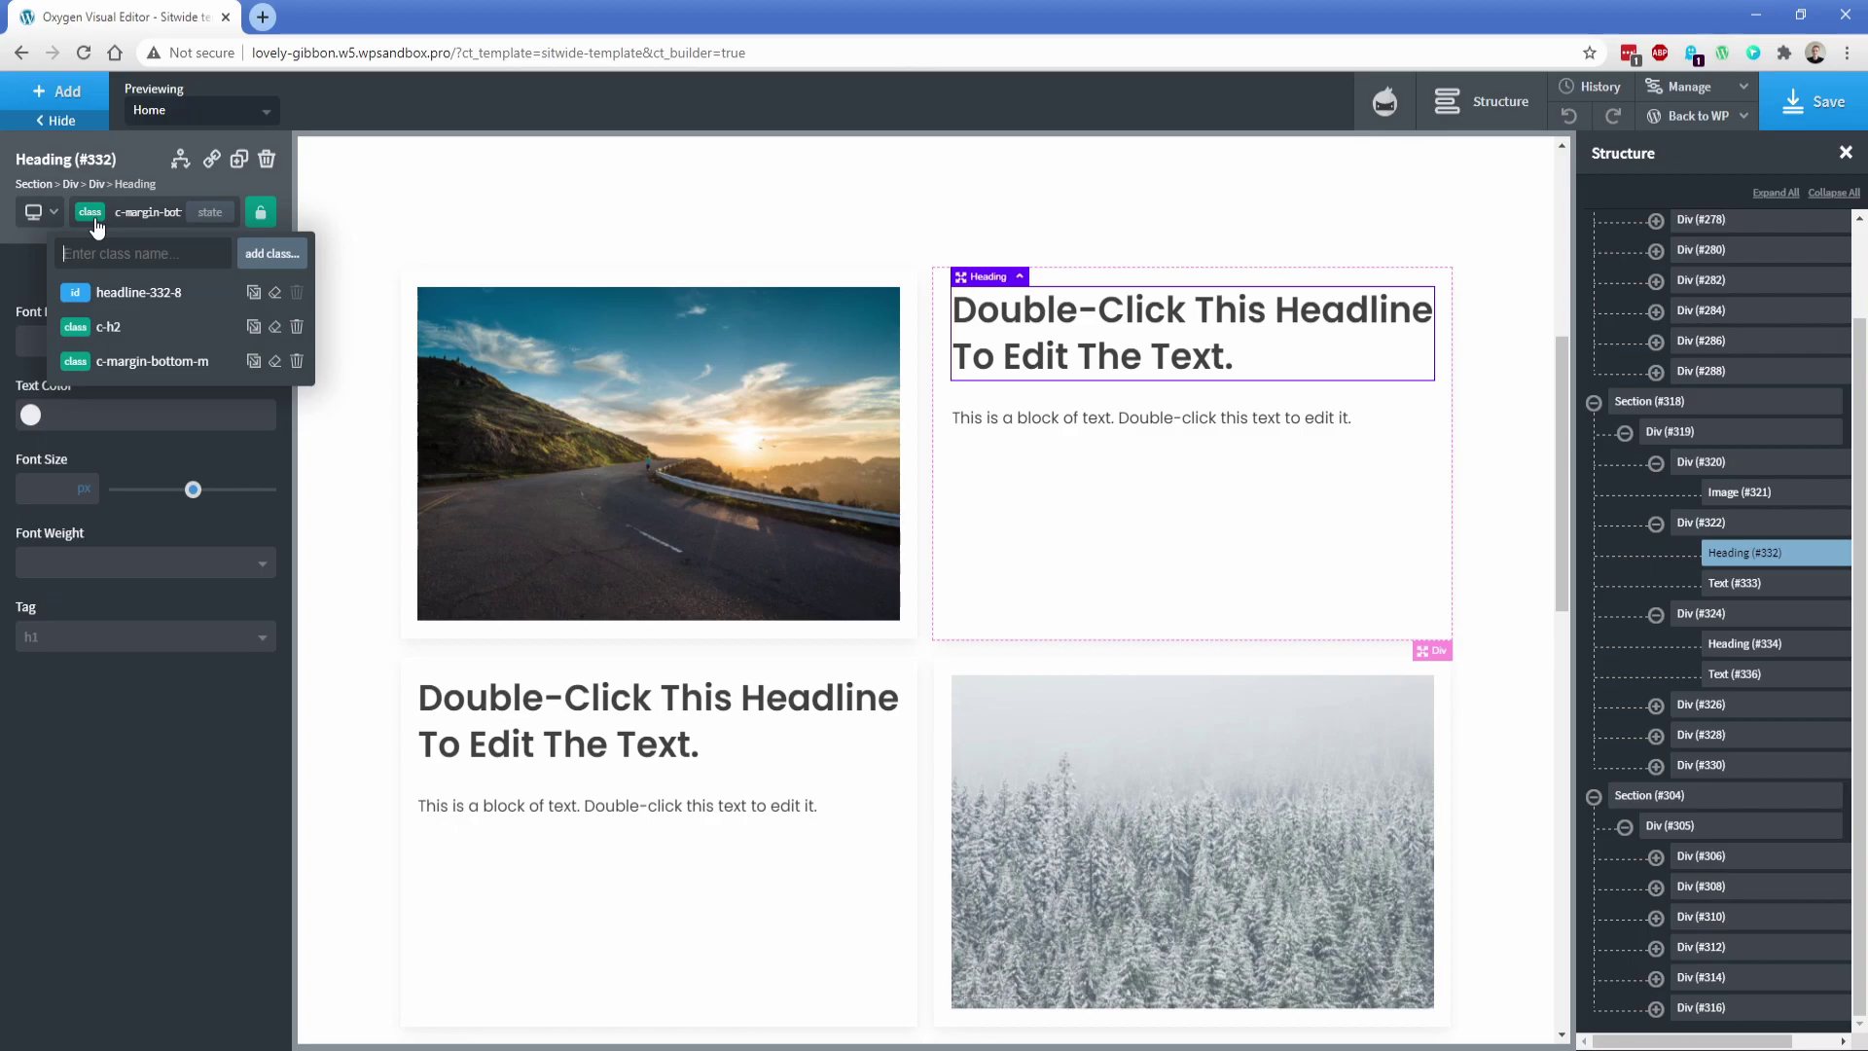
text(c-heading-)
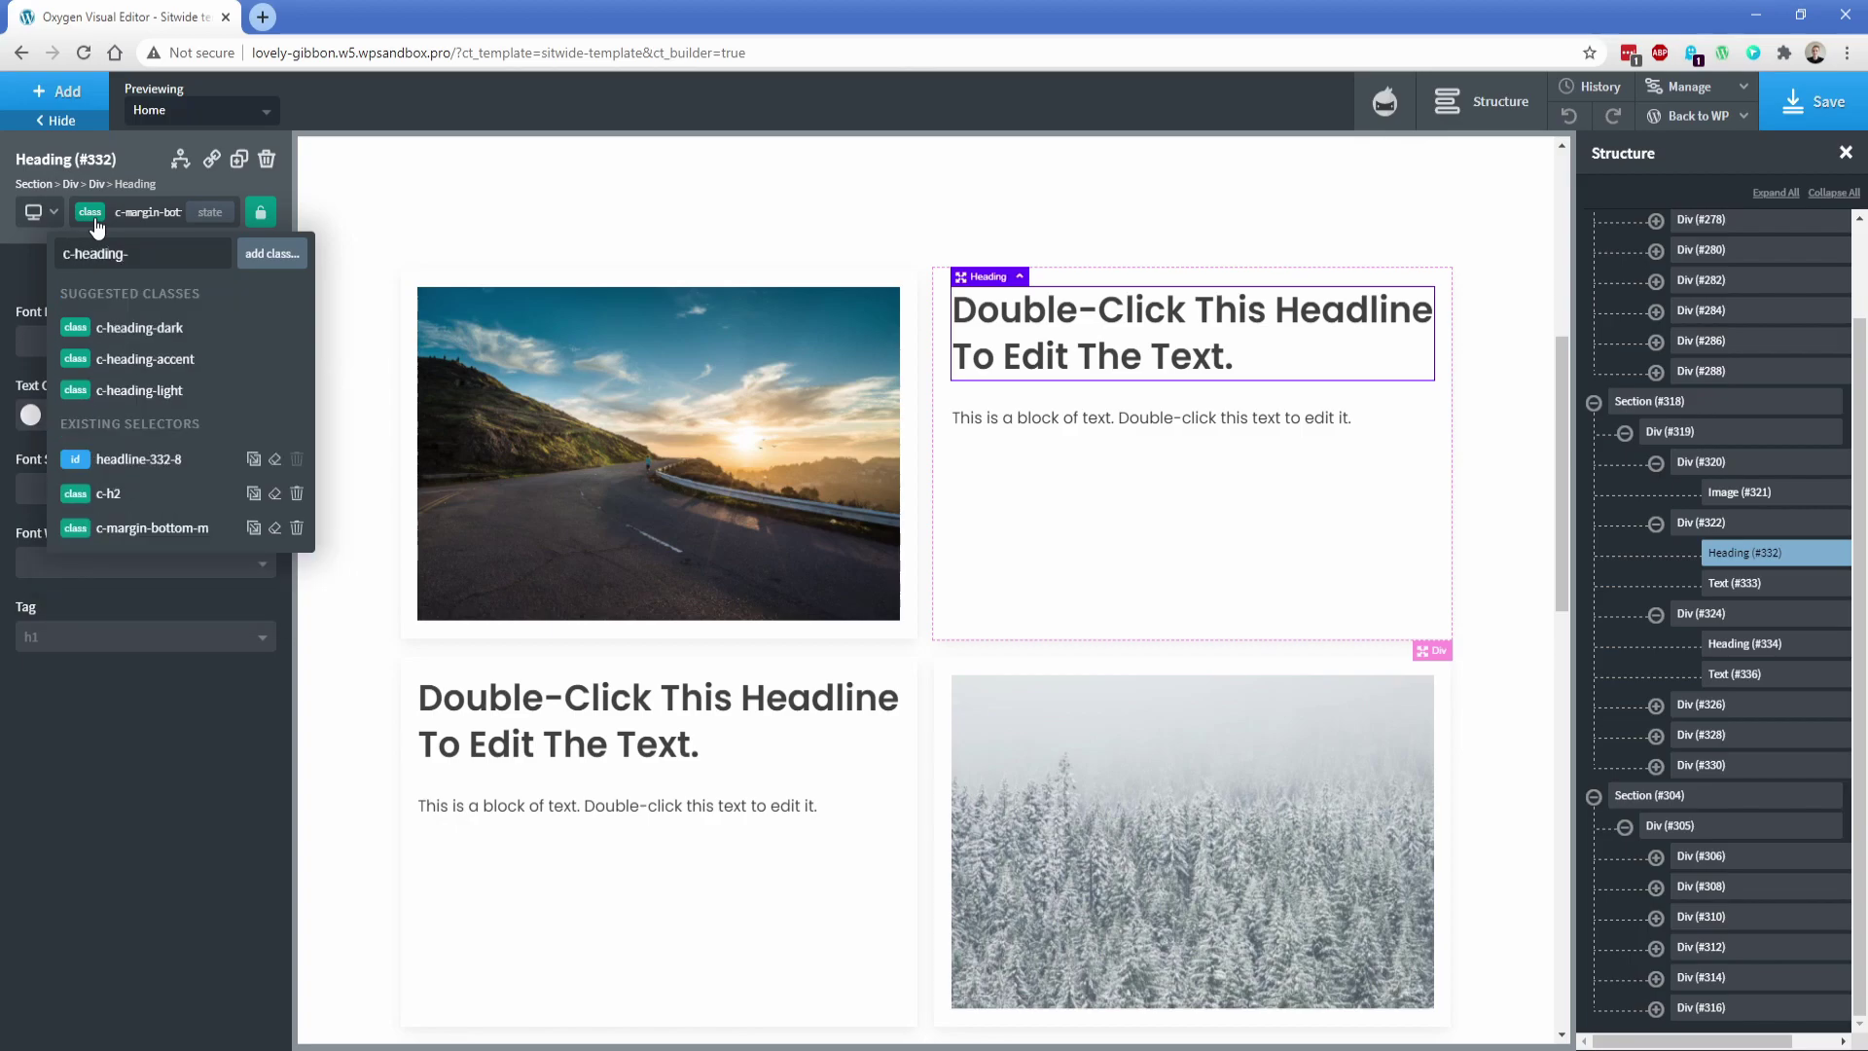
click(179, 364)
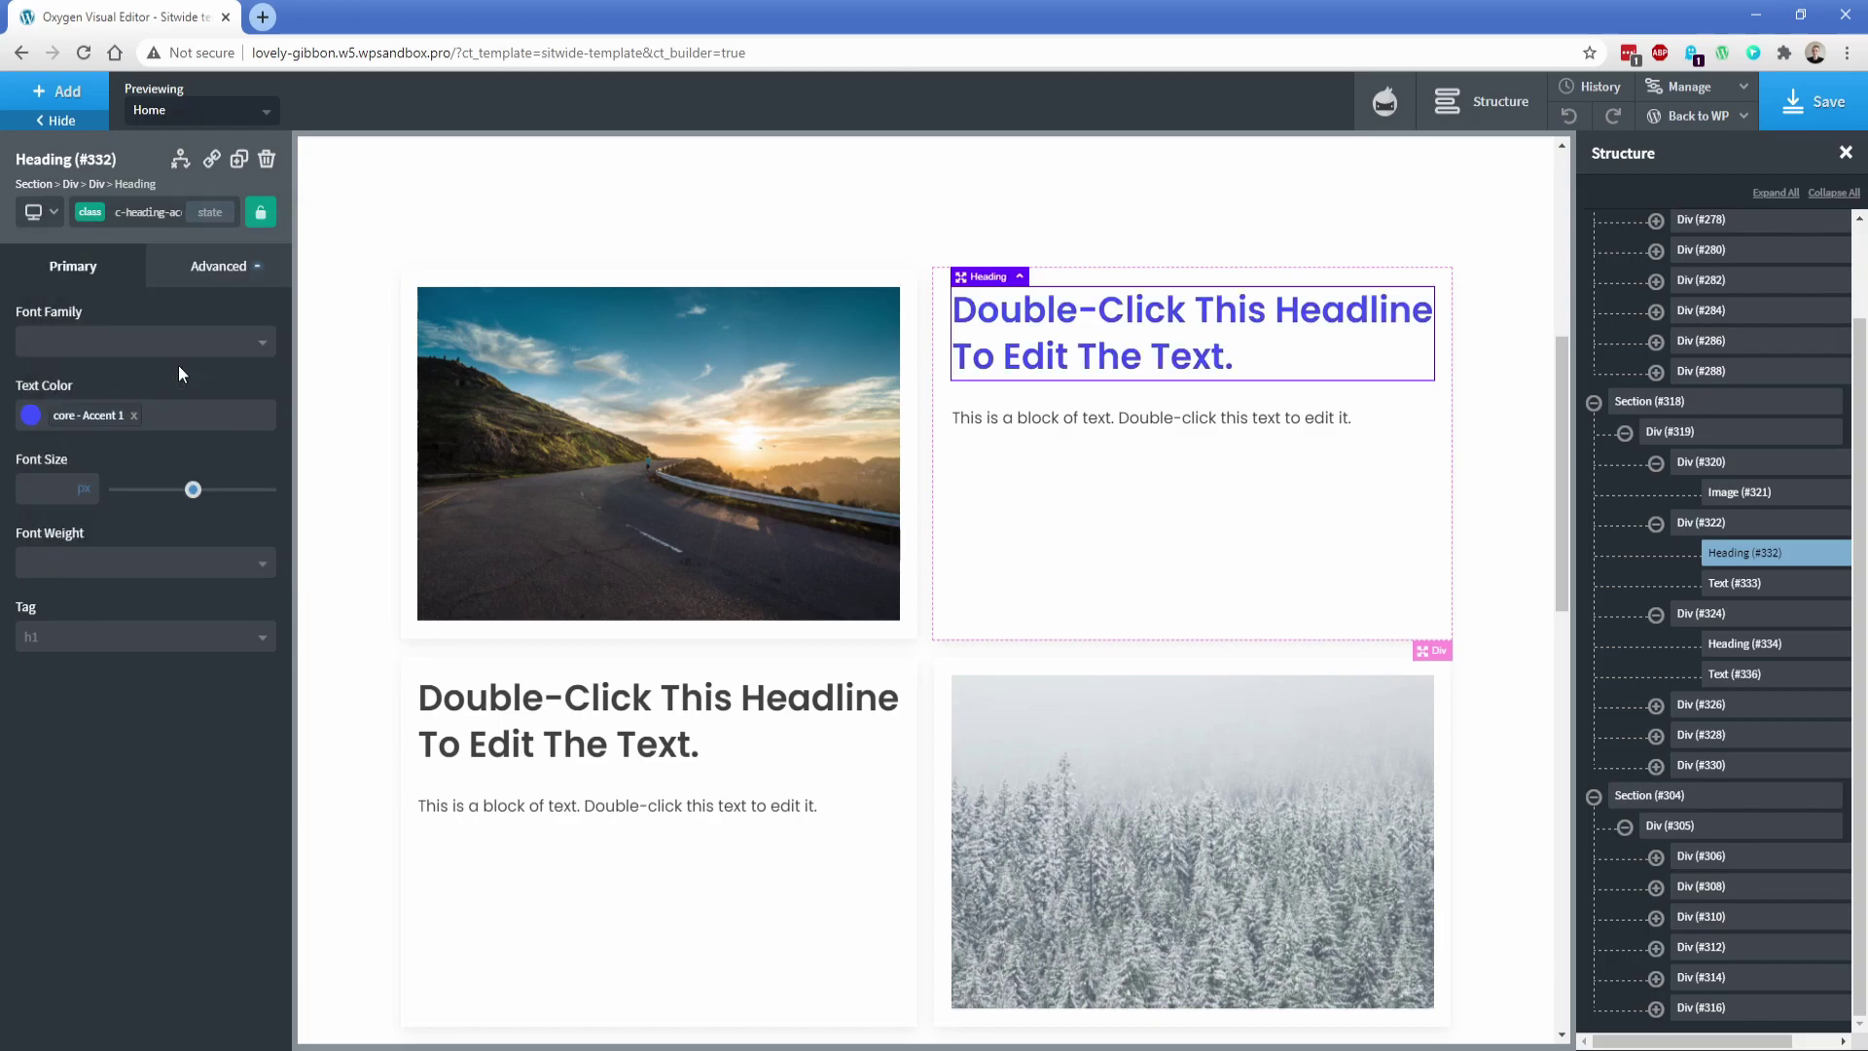
Step: Add the c-heading-dark class to the heading in the third card
click(545, 720)
click(136, 212)
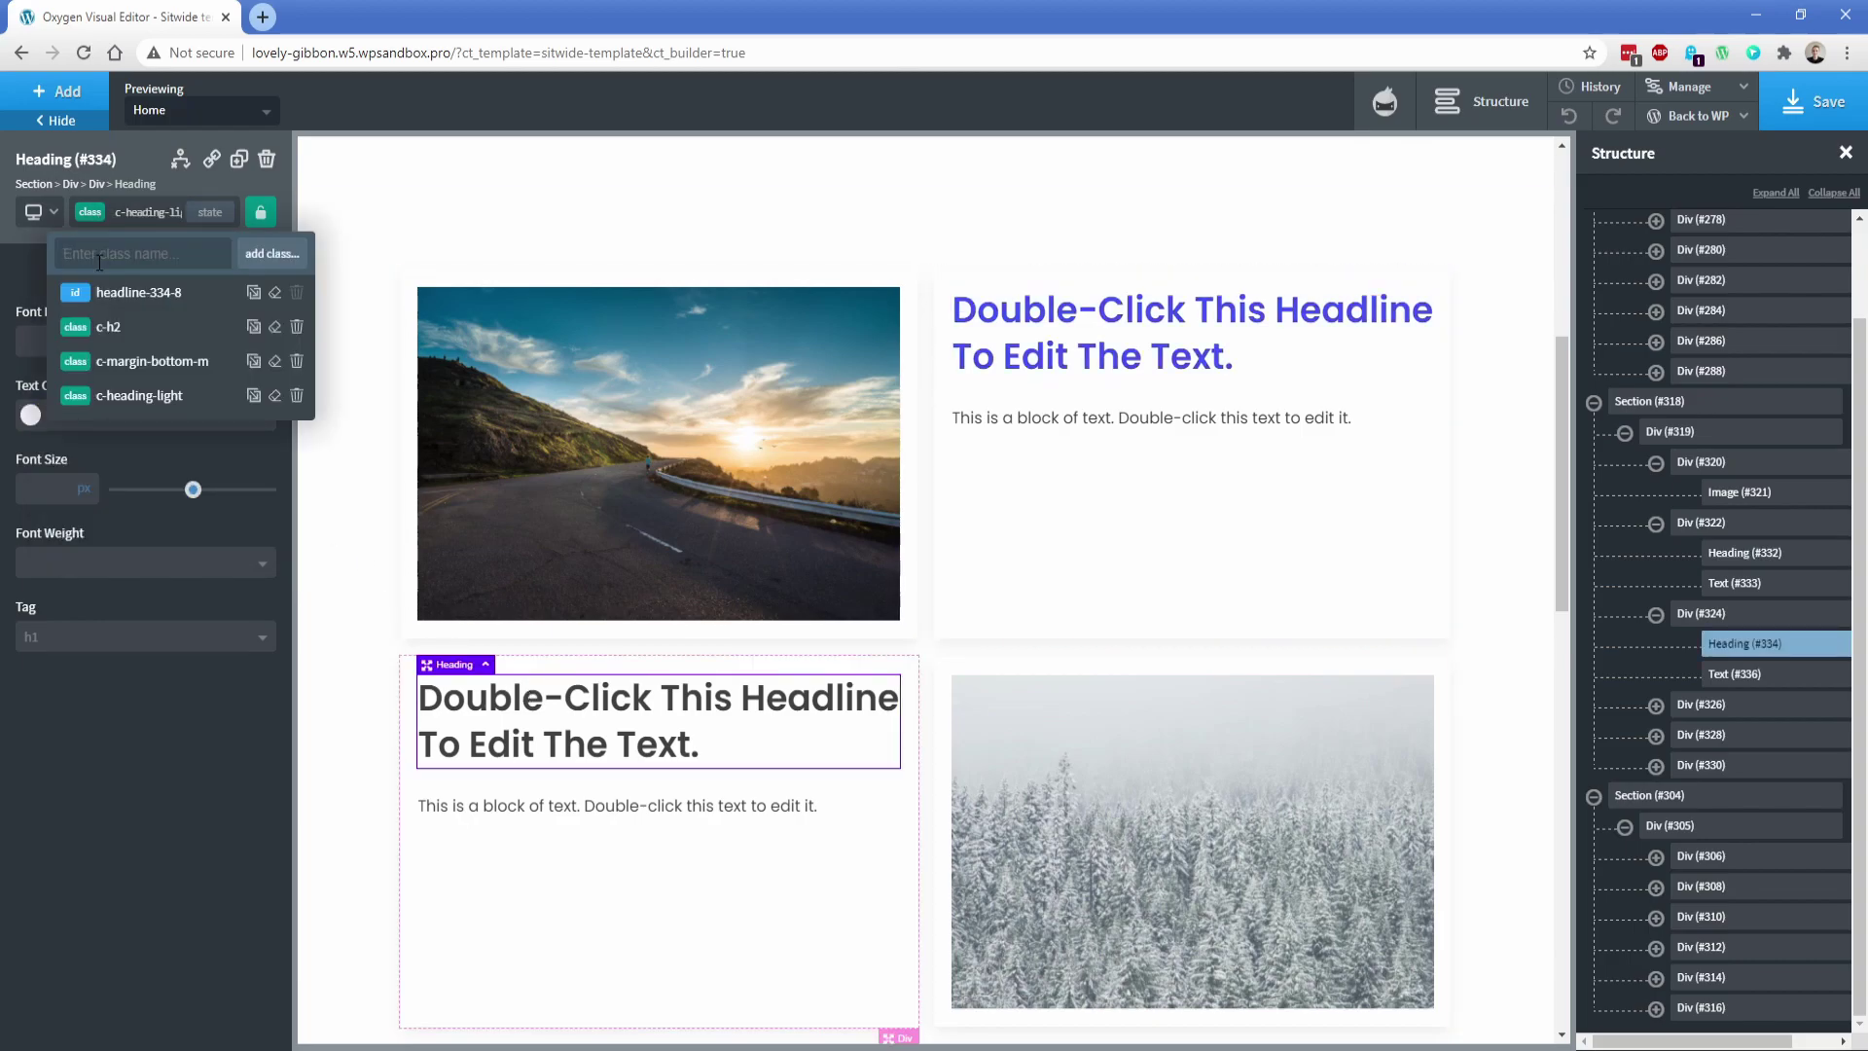
text(c-head)
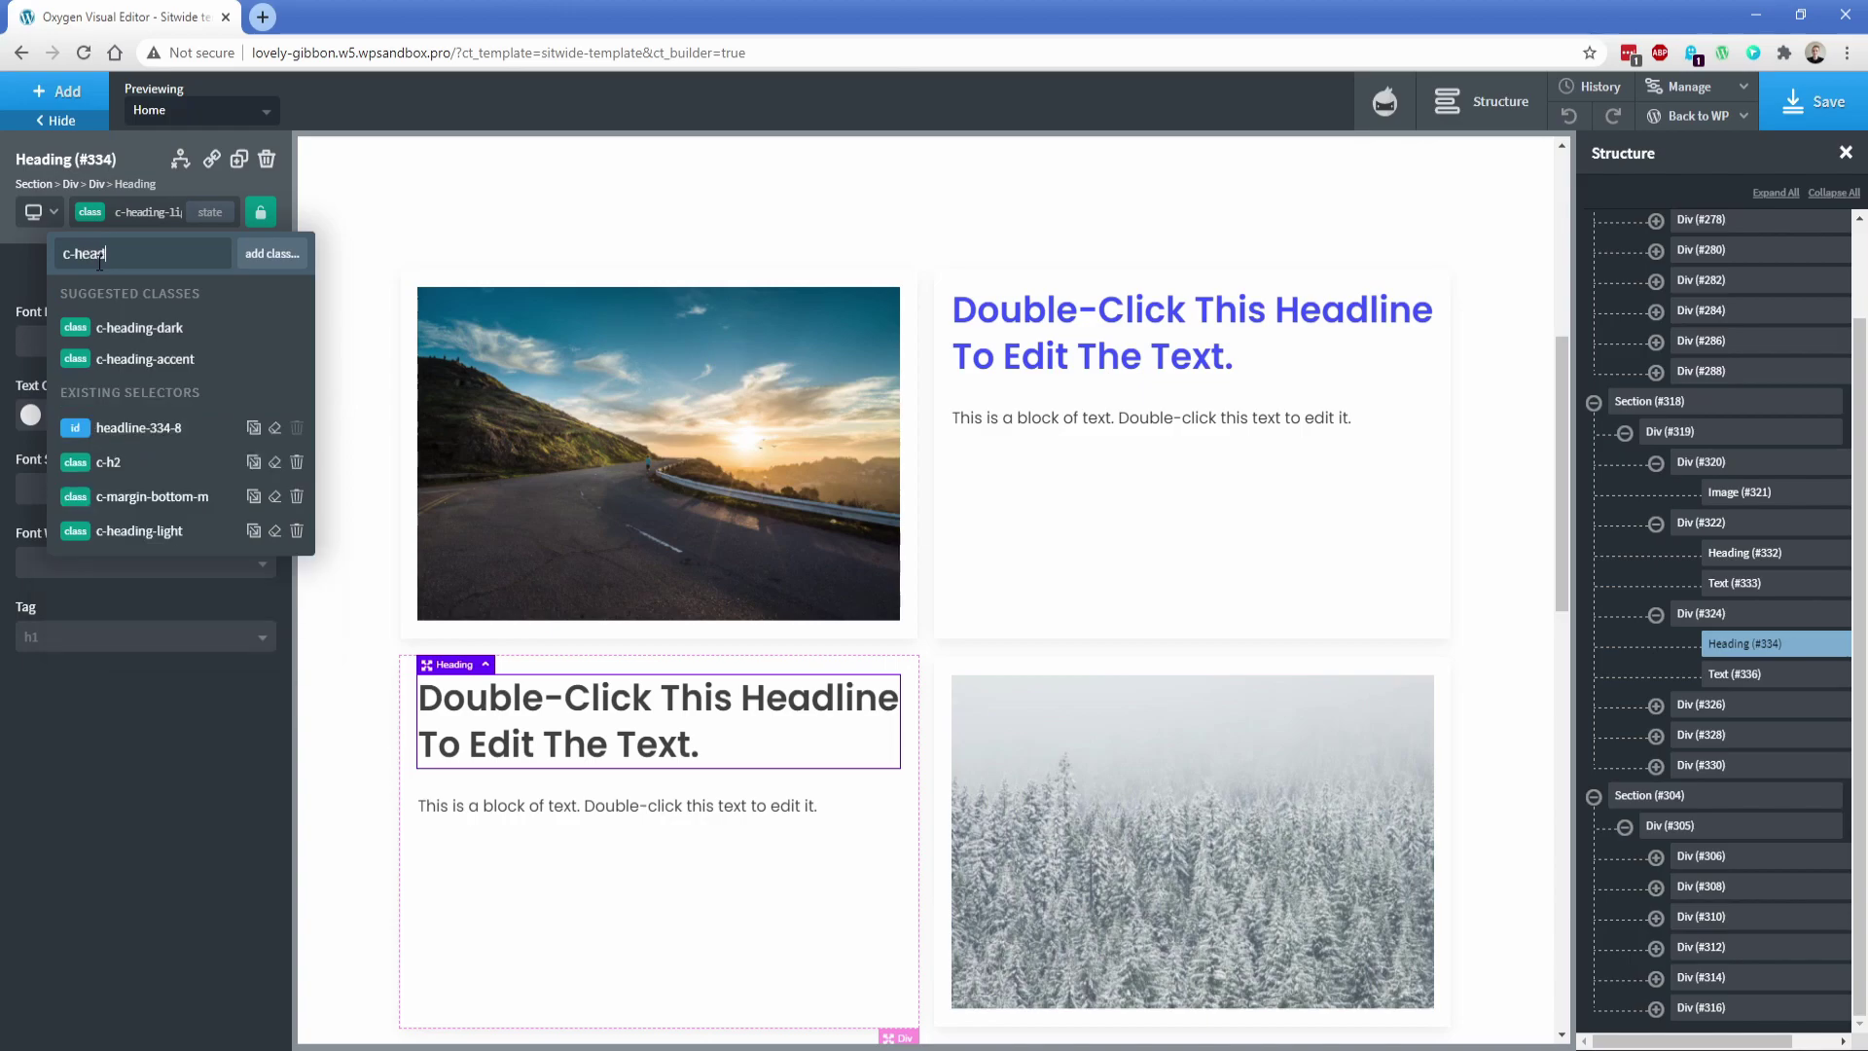
click(139, 329)
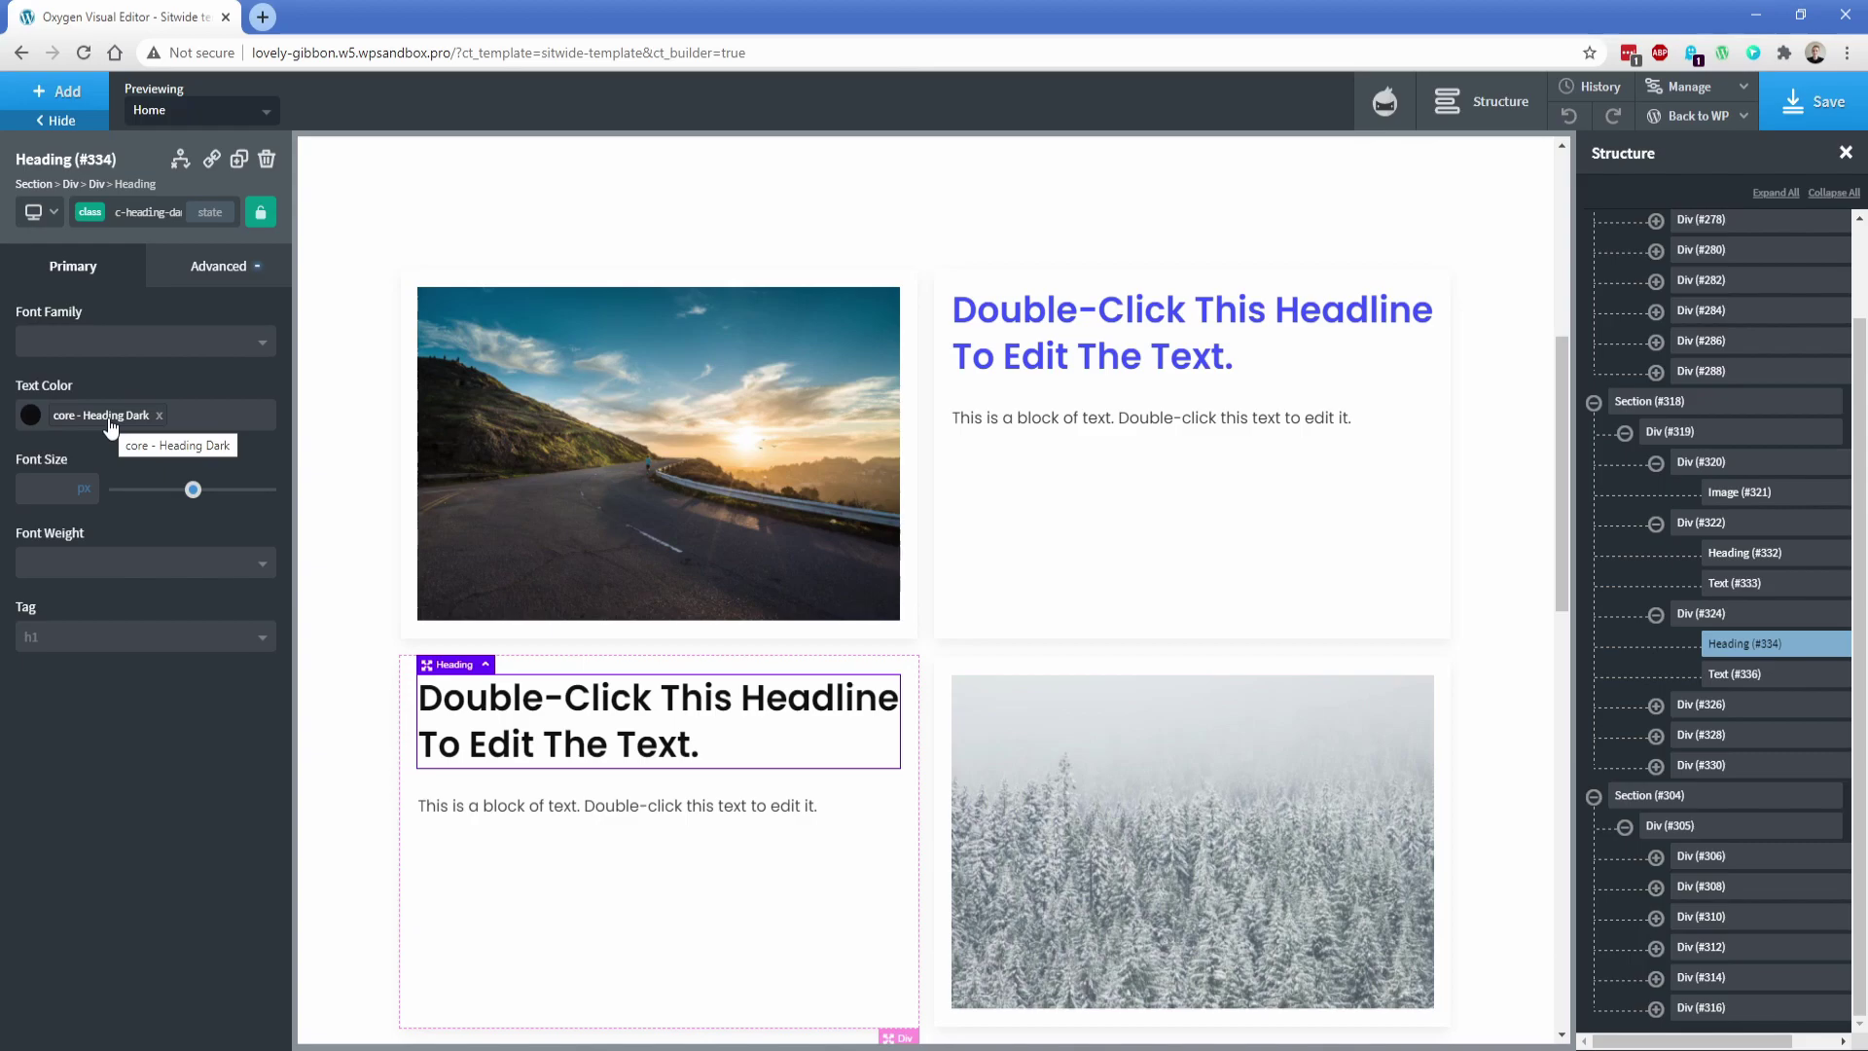
Step: Add the c-text-m class to the text element in the third card
scroll(371, 599, down, 3)
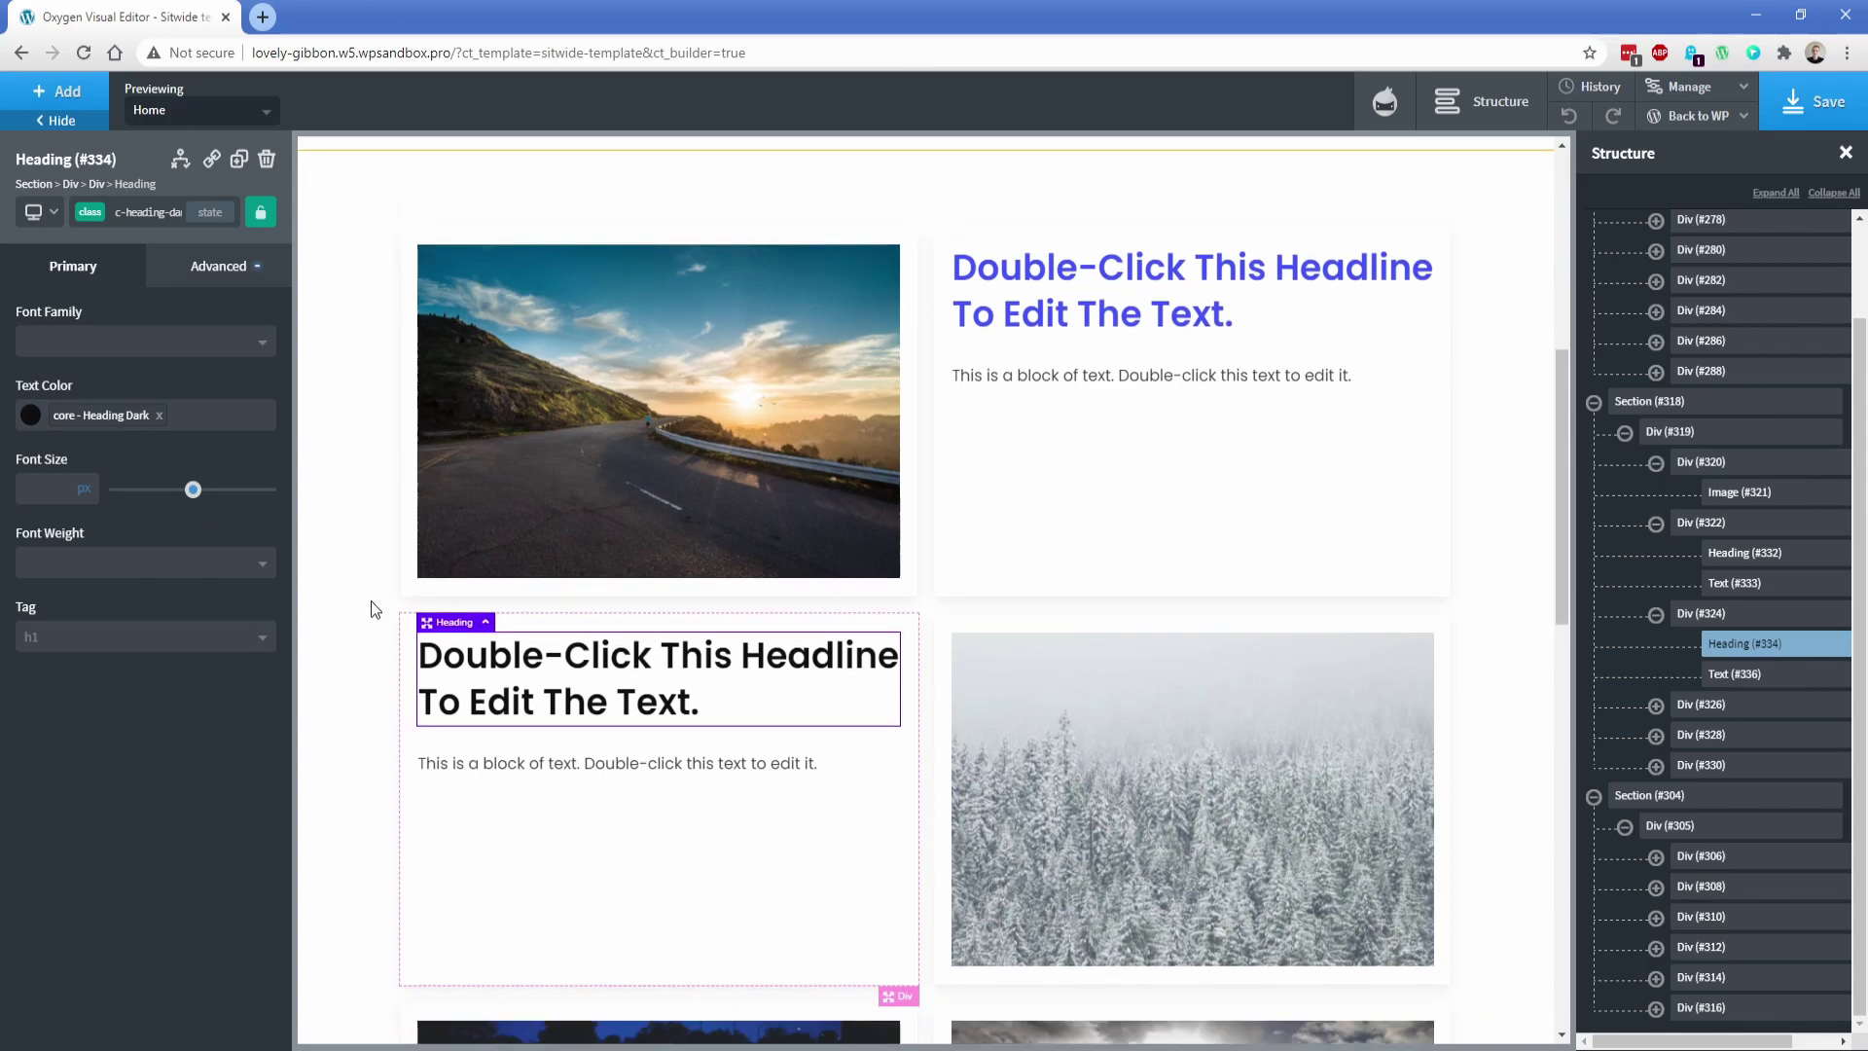
click(508, 516)
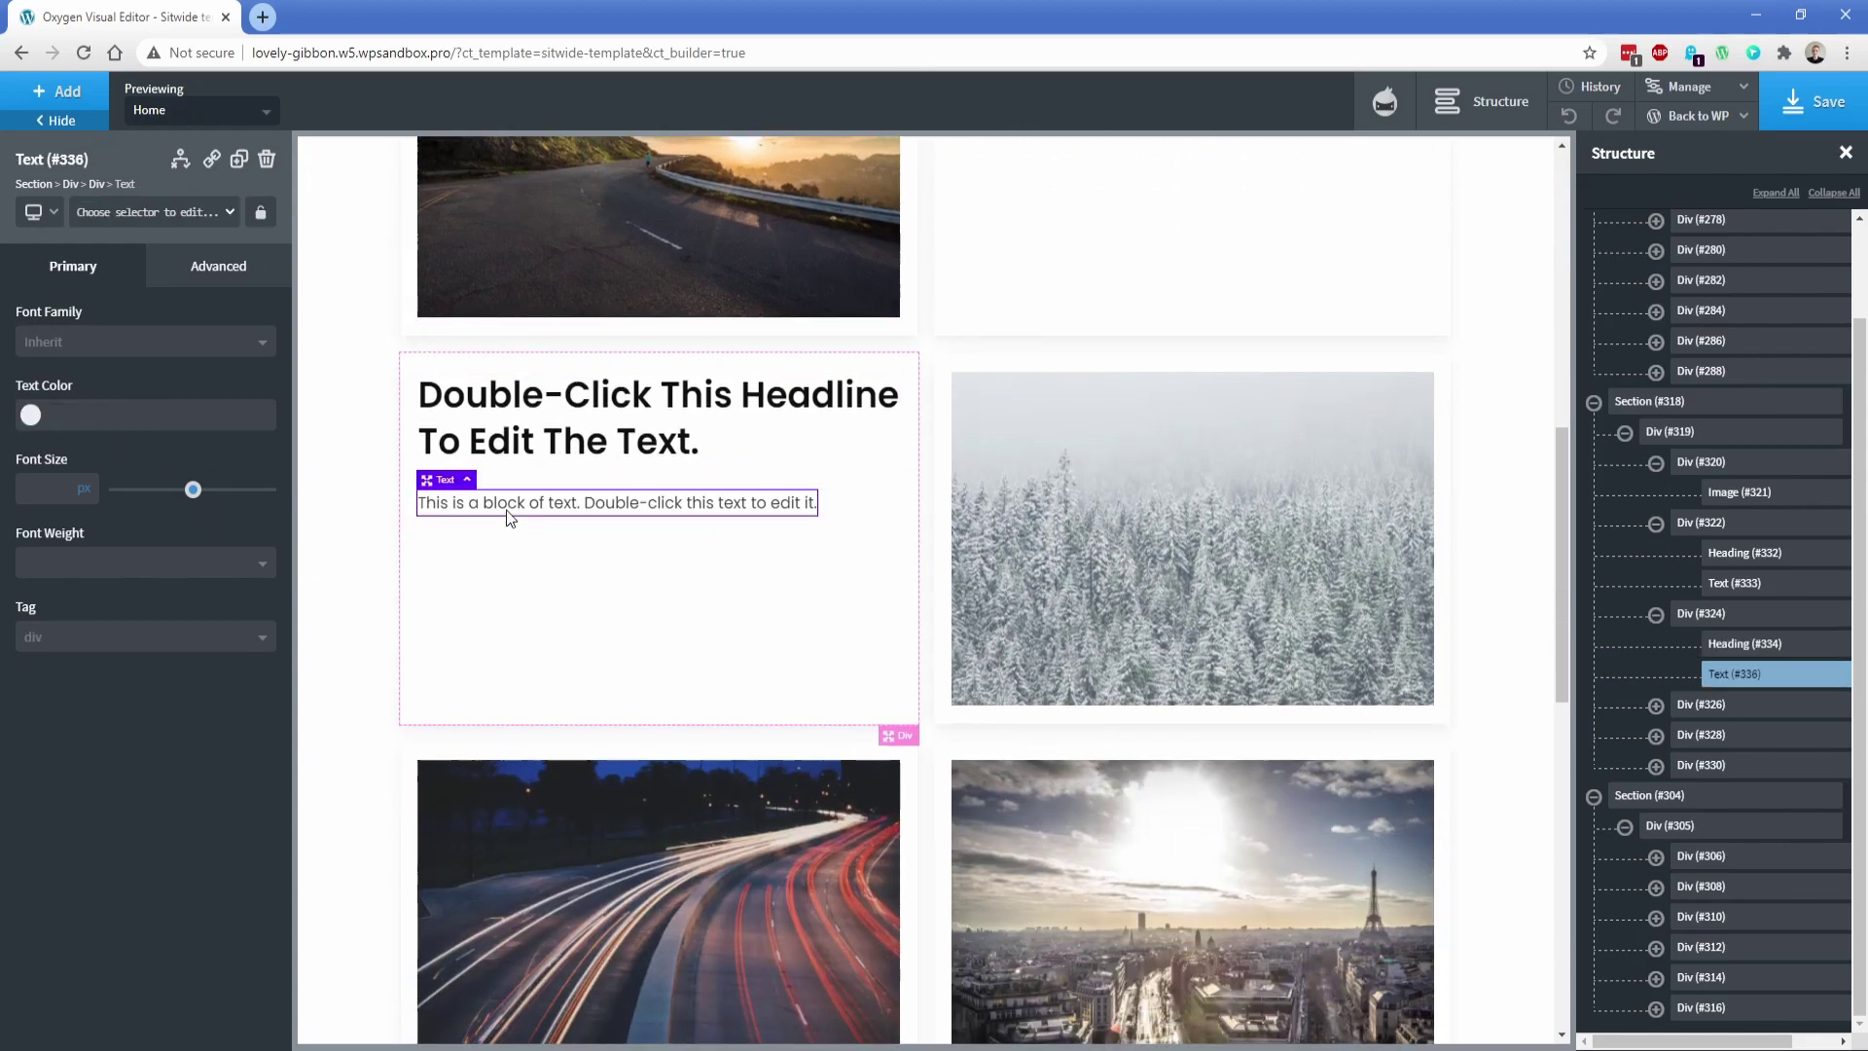
click(128, 214)
text(c-text-)
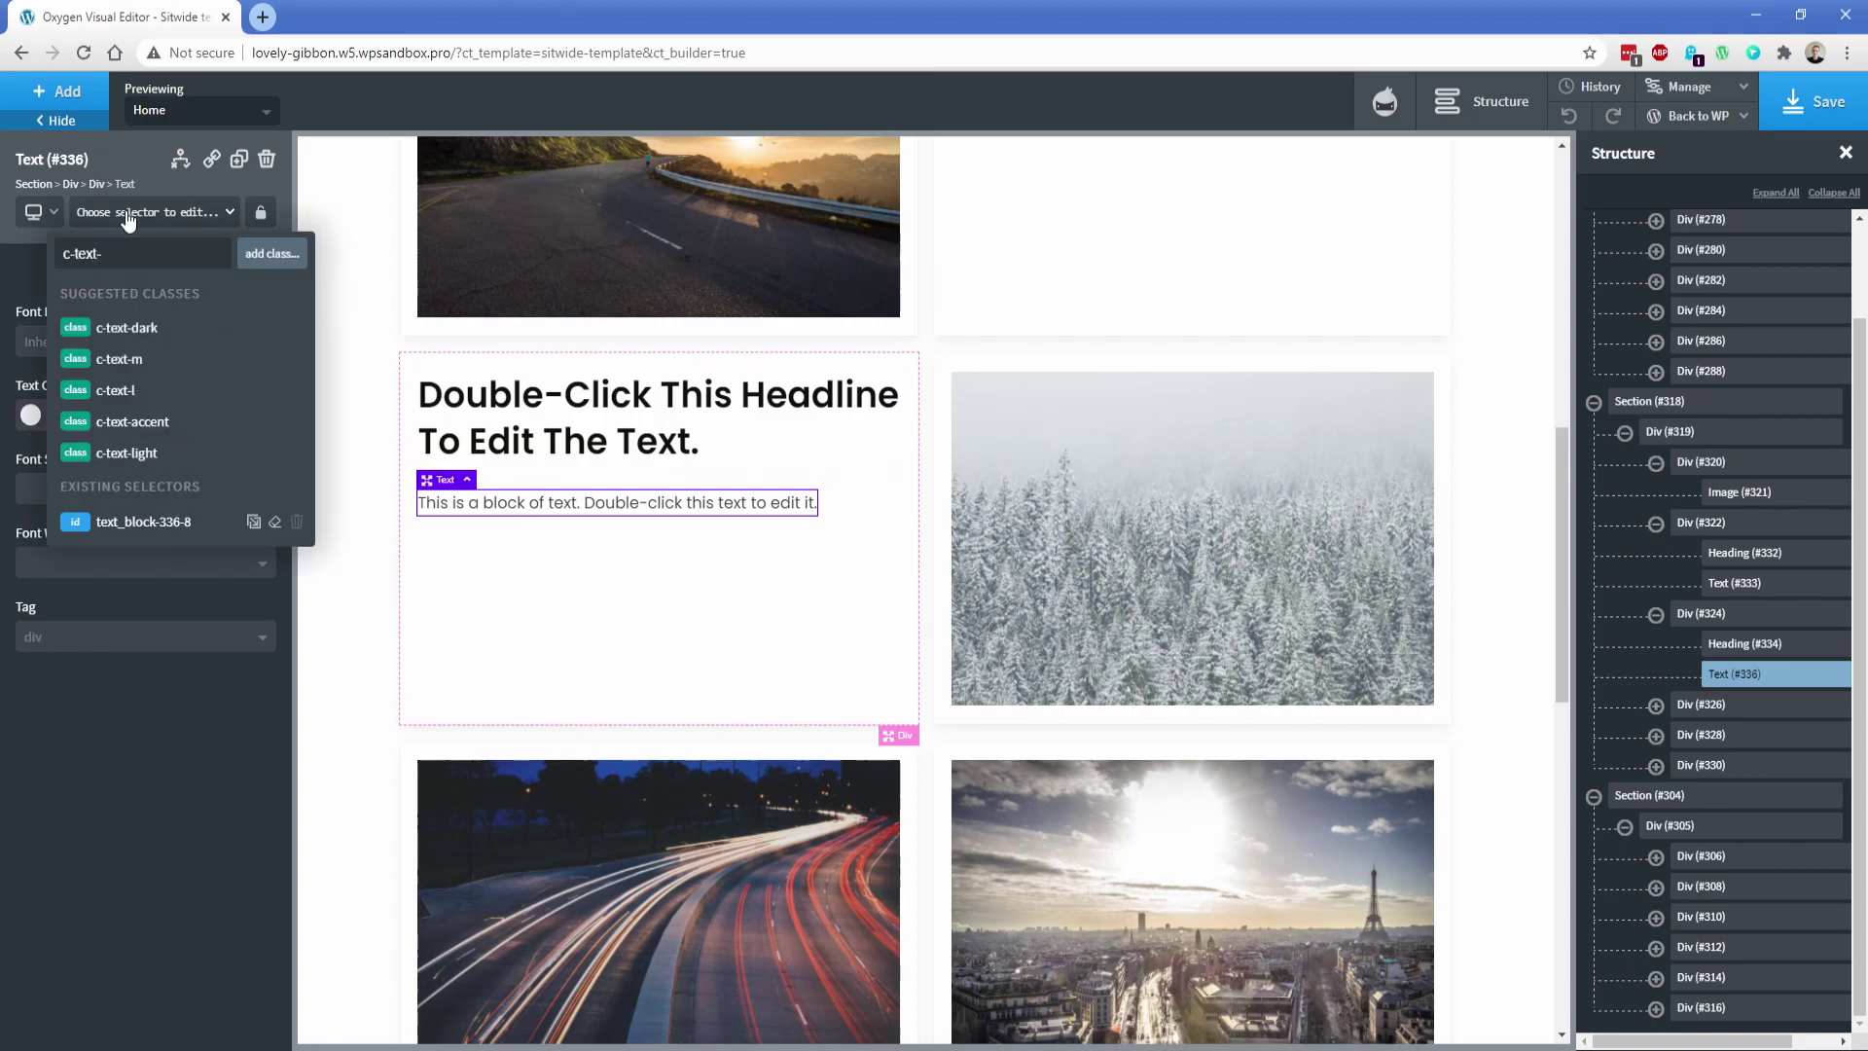
text(m)
key(Return)
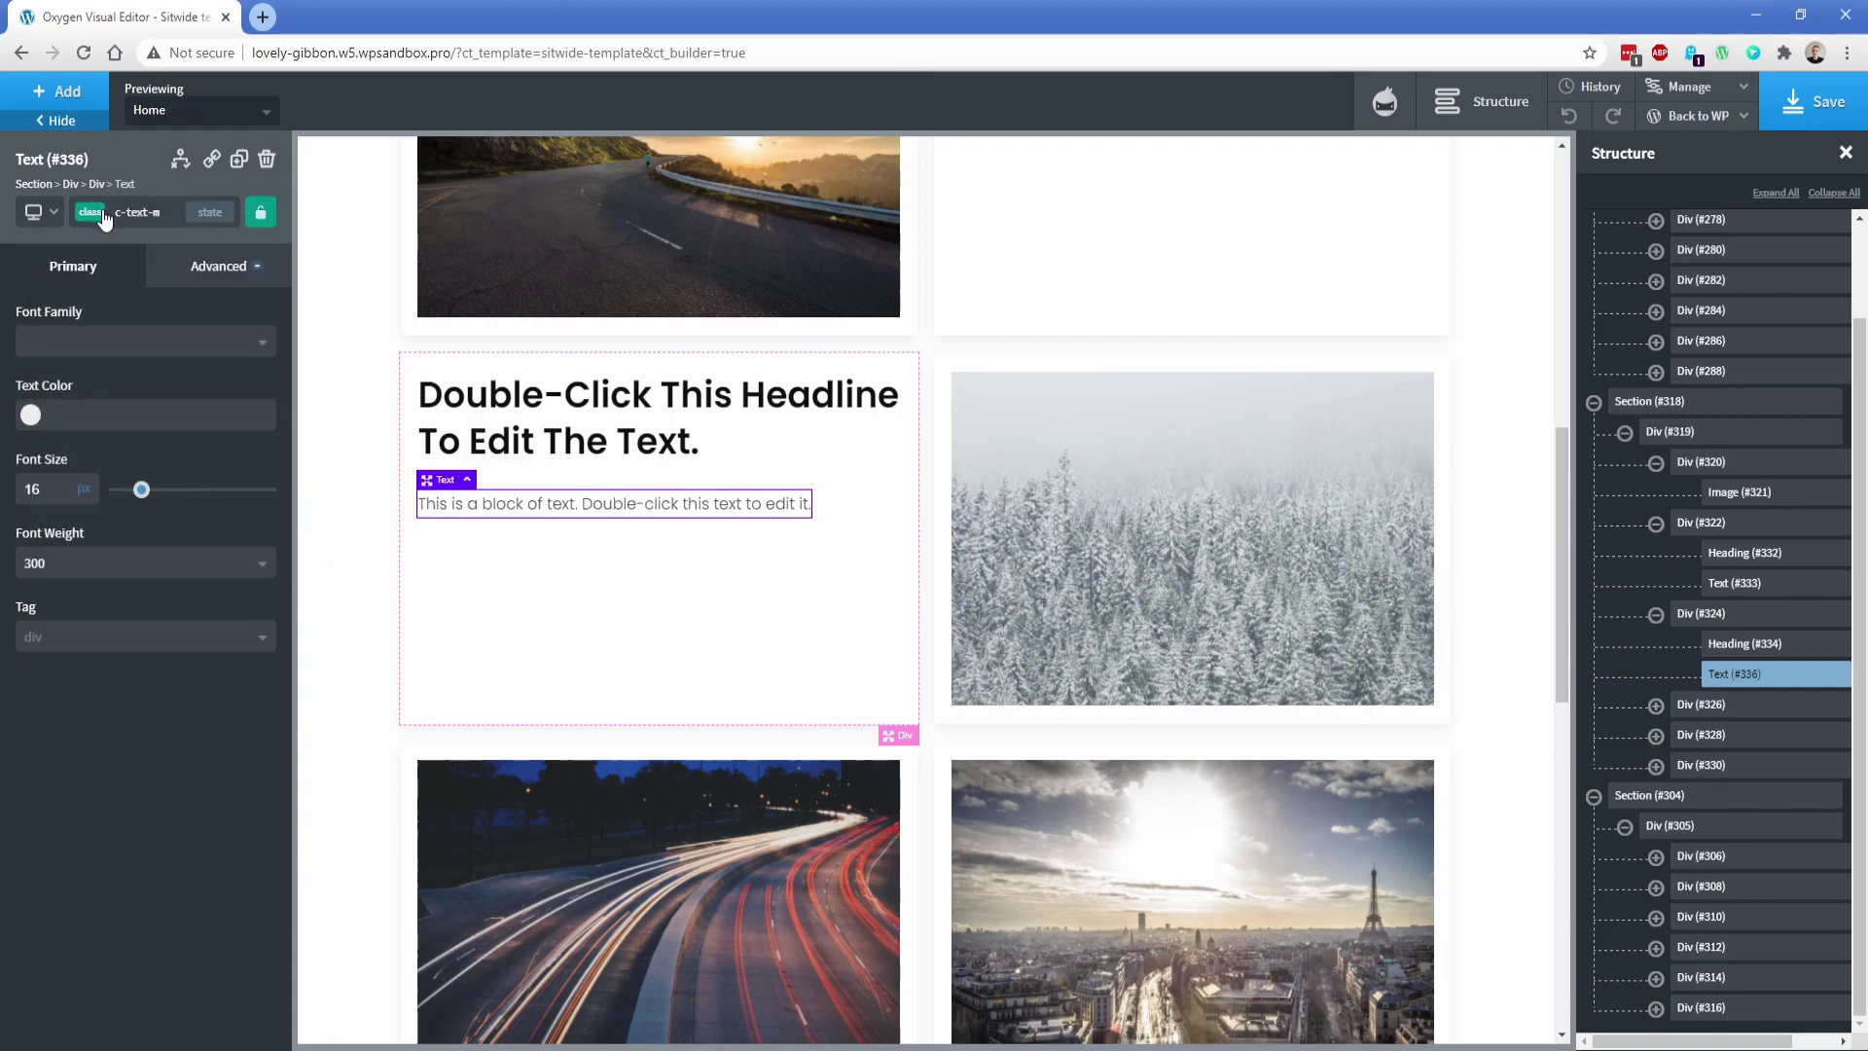
Step: Replace the c-text-m class on the third card's text with c-text-l
click(109, 214)
click(121, 386)
click(108, 222)
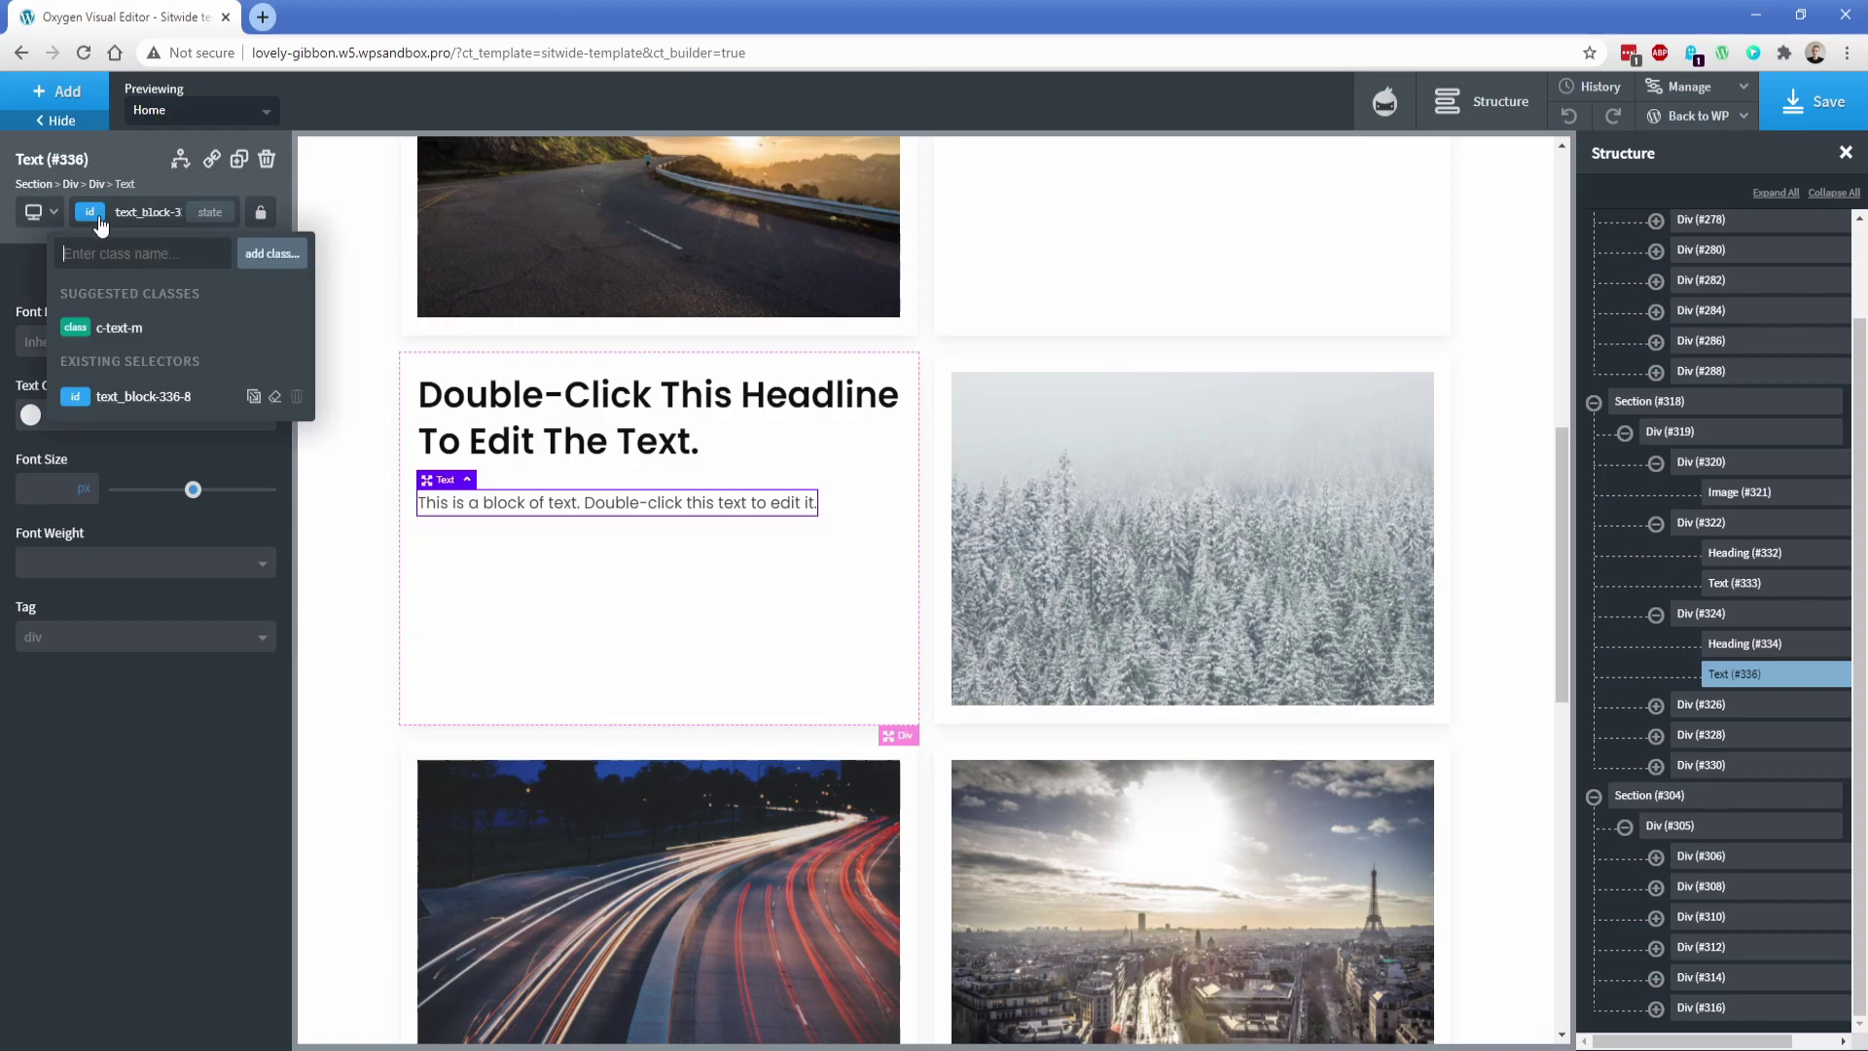
text(c-text-l)
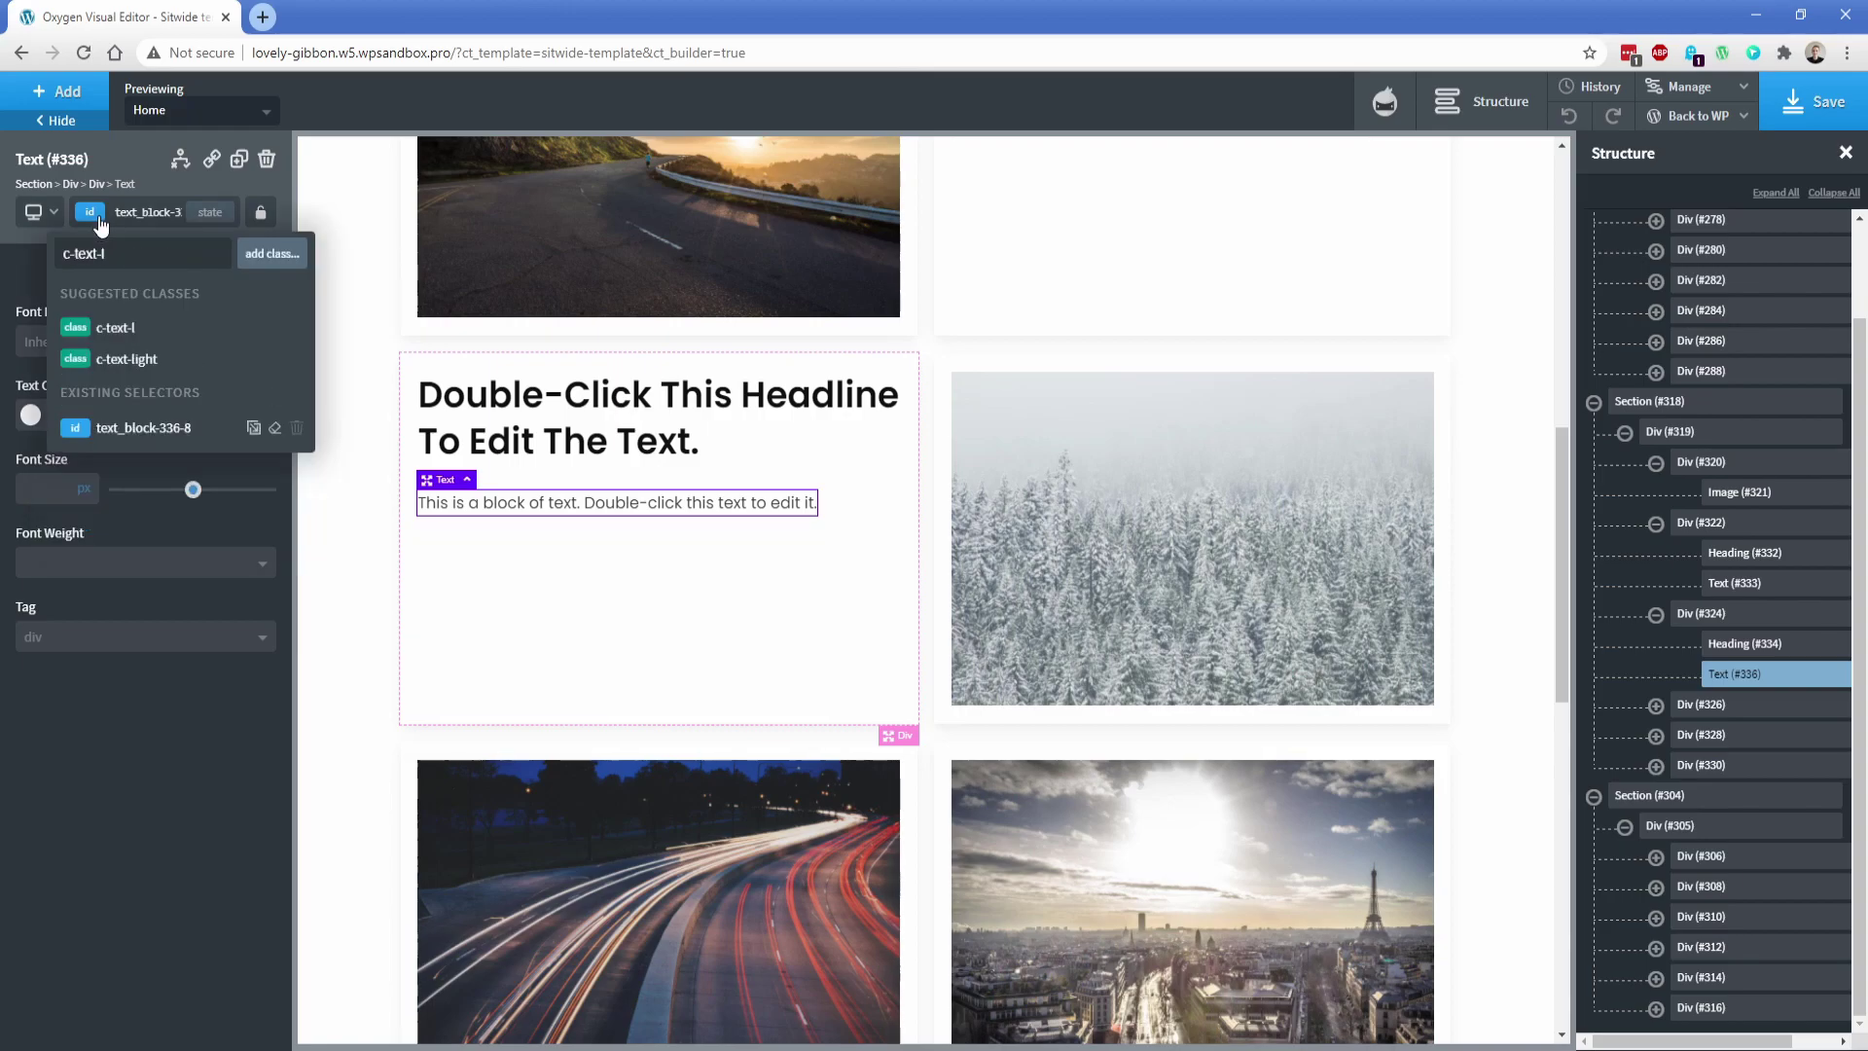
click(126, 328)
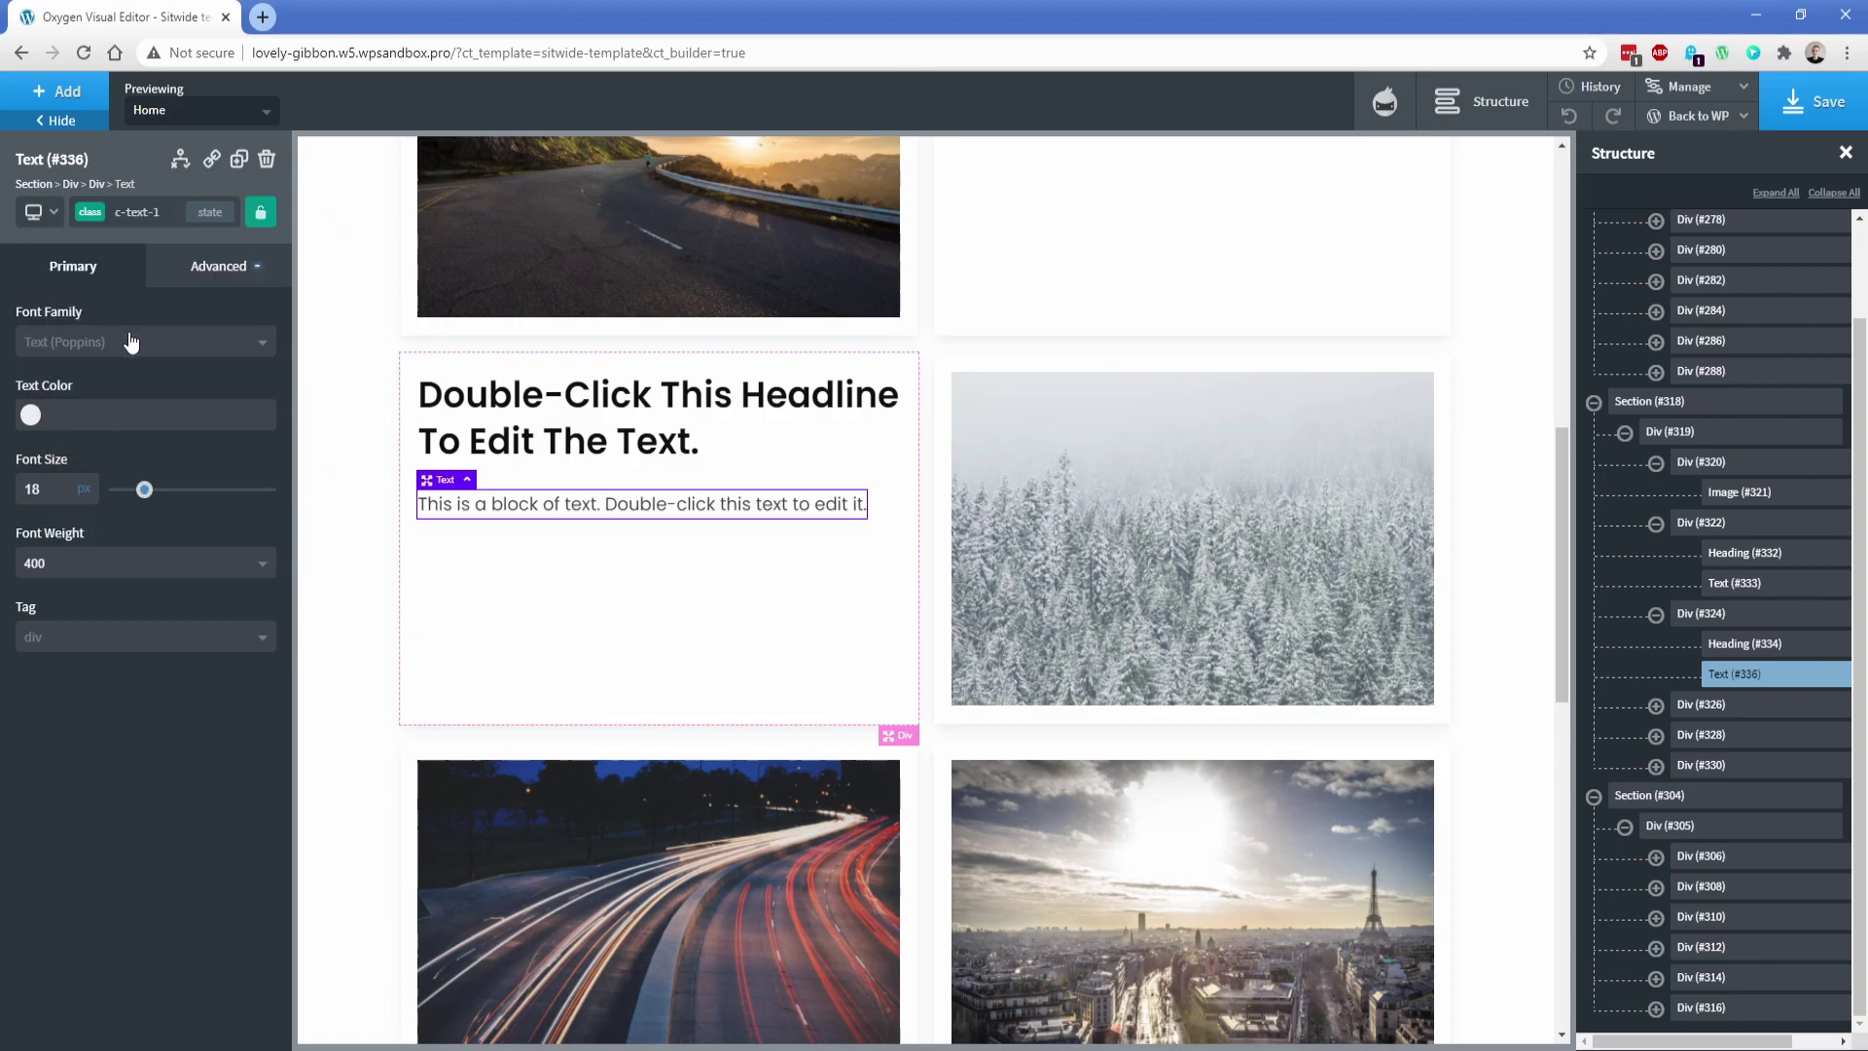
Step: Replace the c-text-l class on the third card's text with c-text-xl
click(86, 216)
click(127, 292)
click(86, 216)
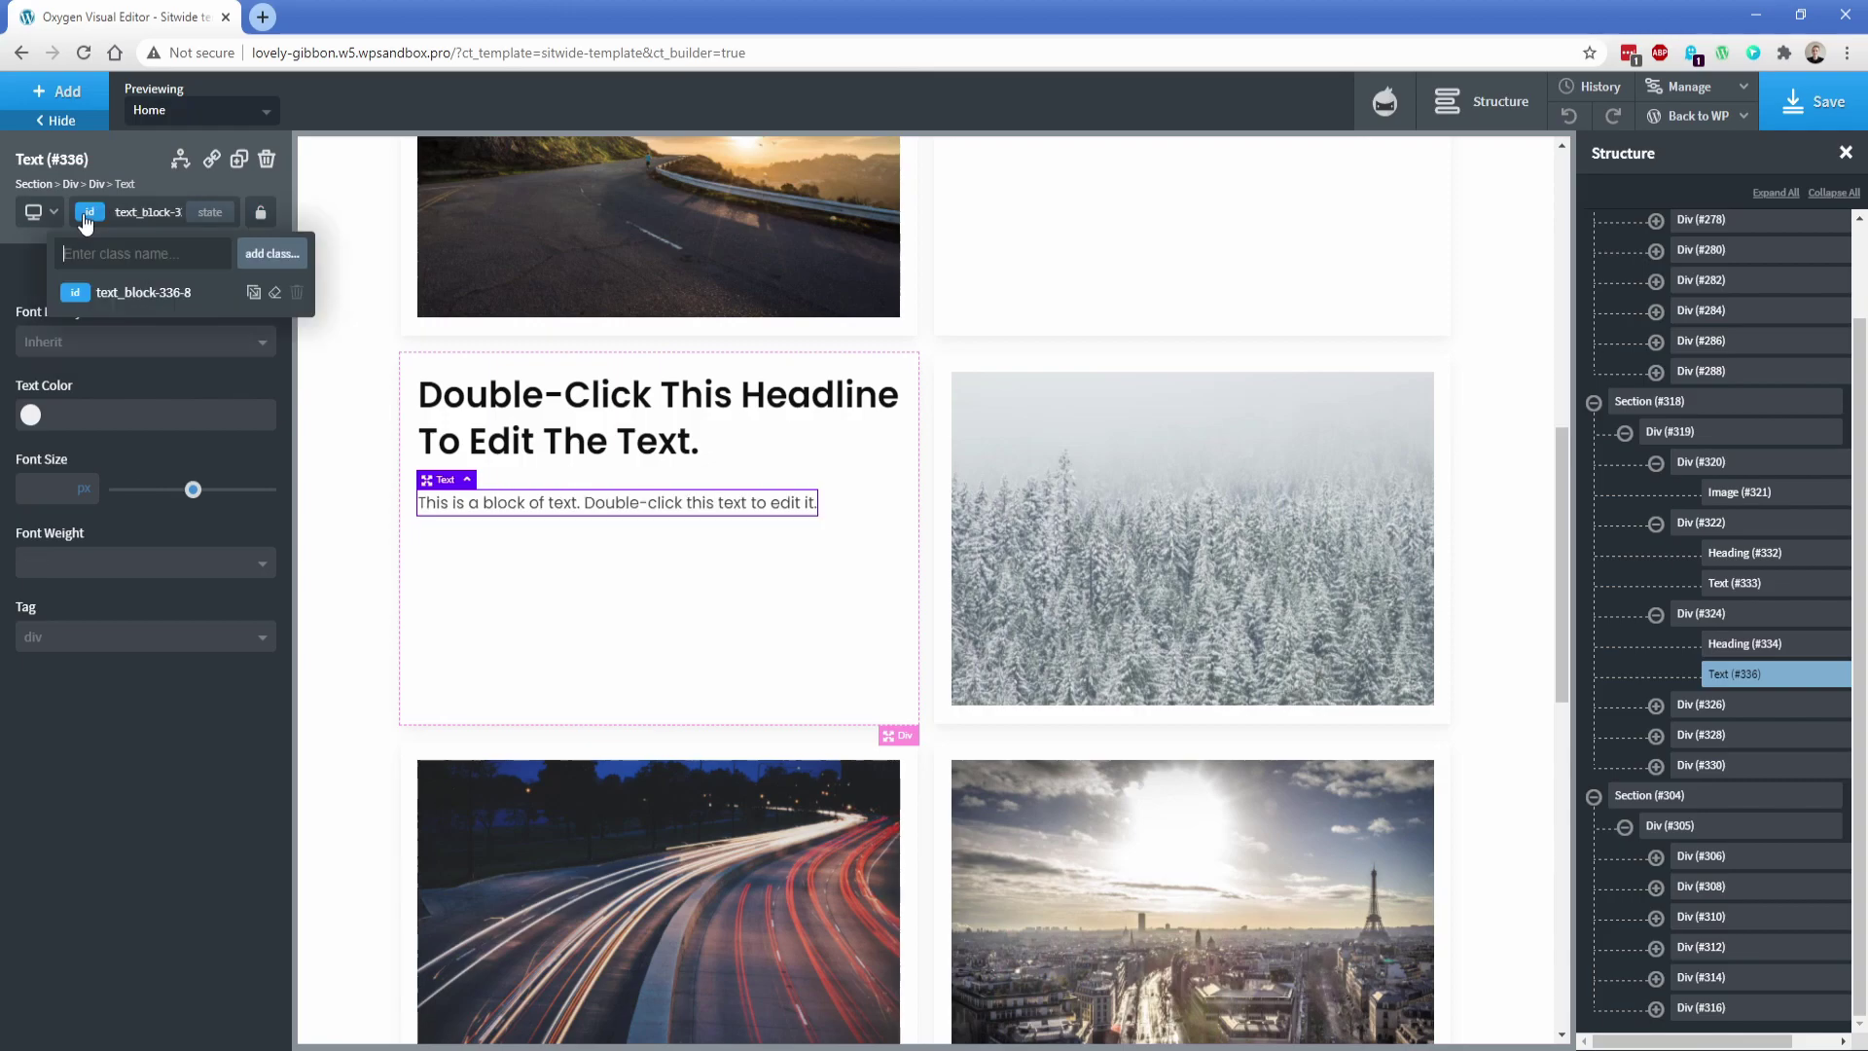
text(text-xl)
click(115, 326)
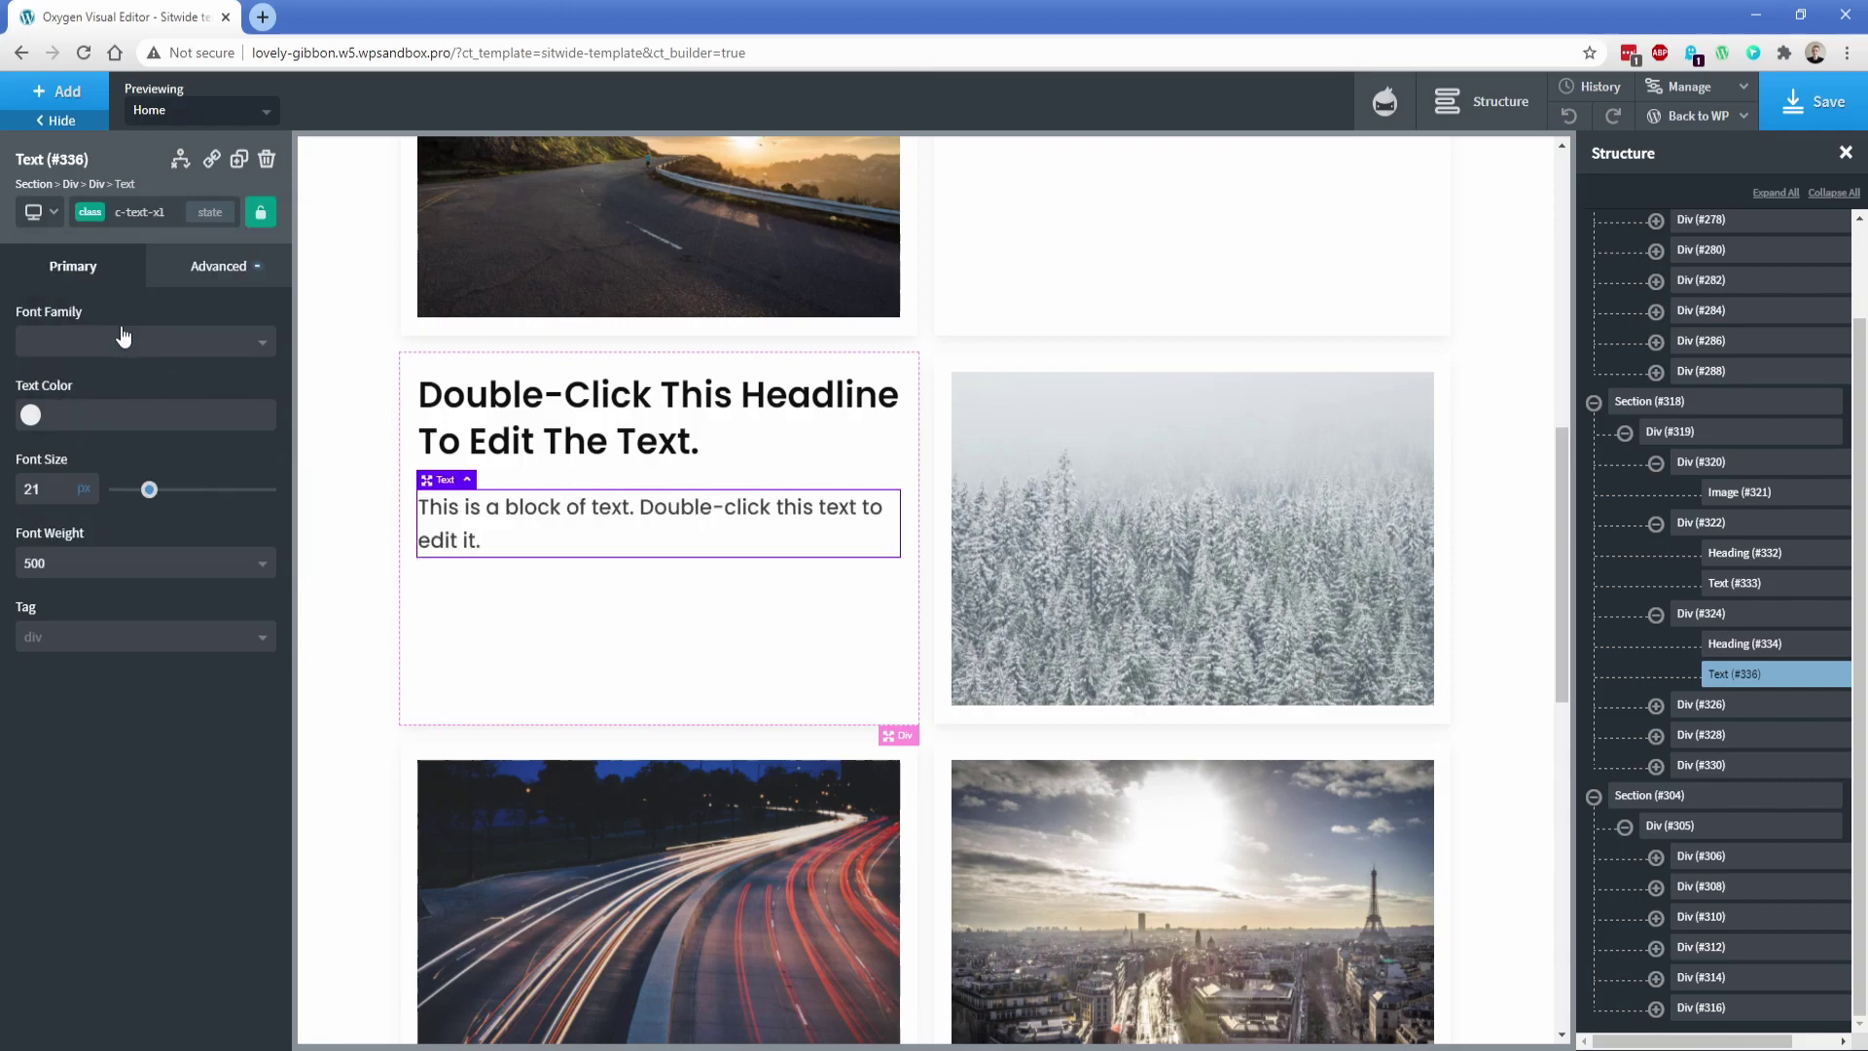
Step: Review the classes applied to the third card's text and heading
click(87, 214)
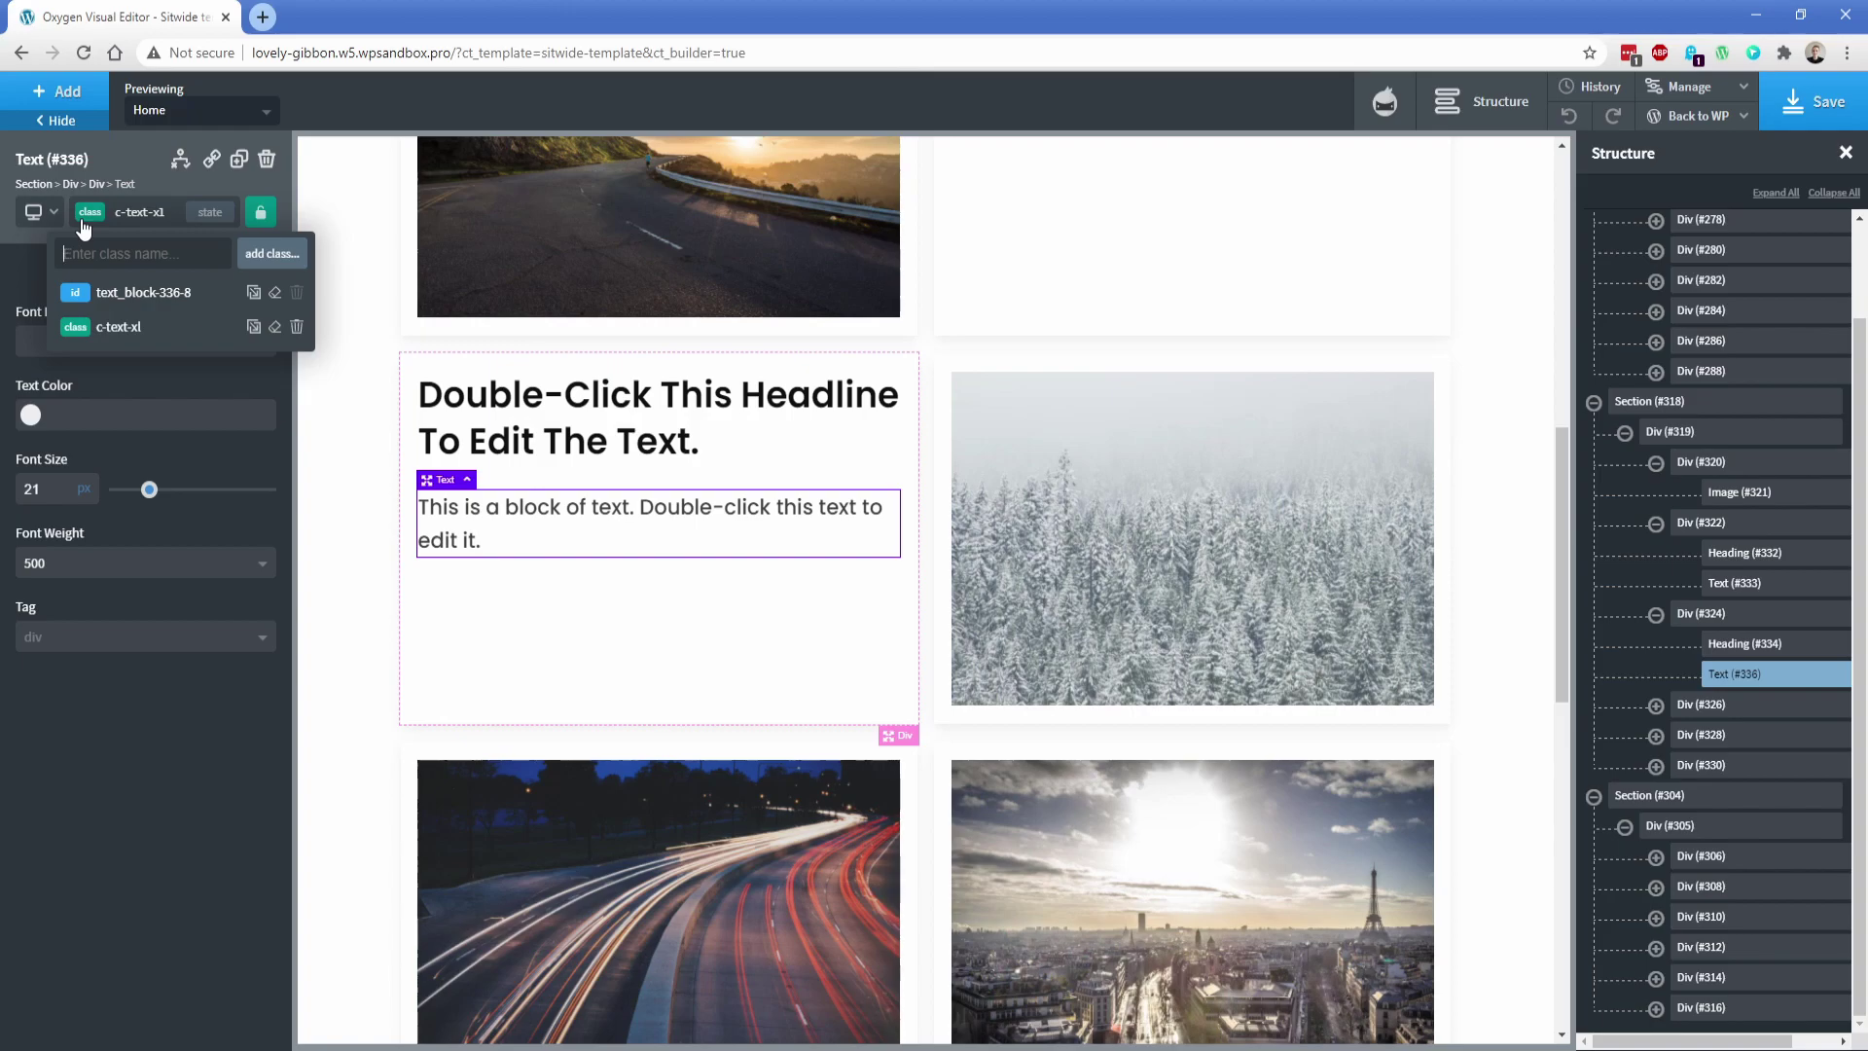
click(543, 395)
click(97, 217)
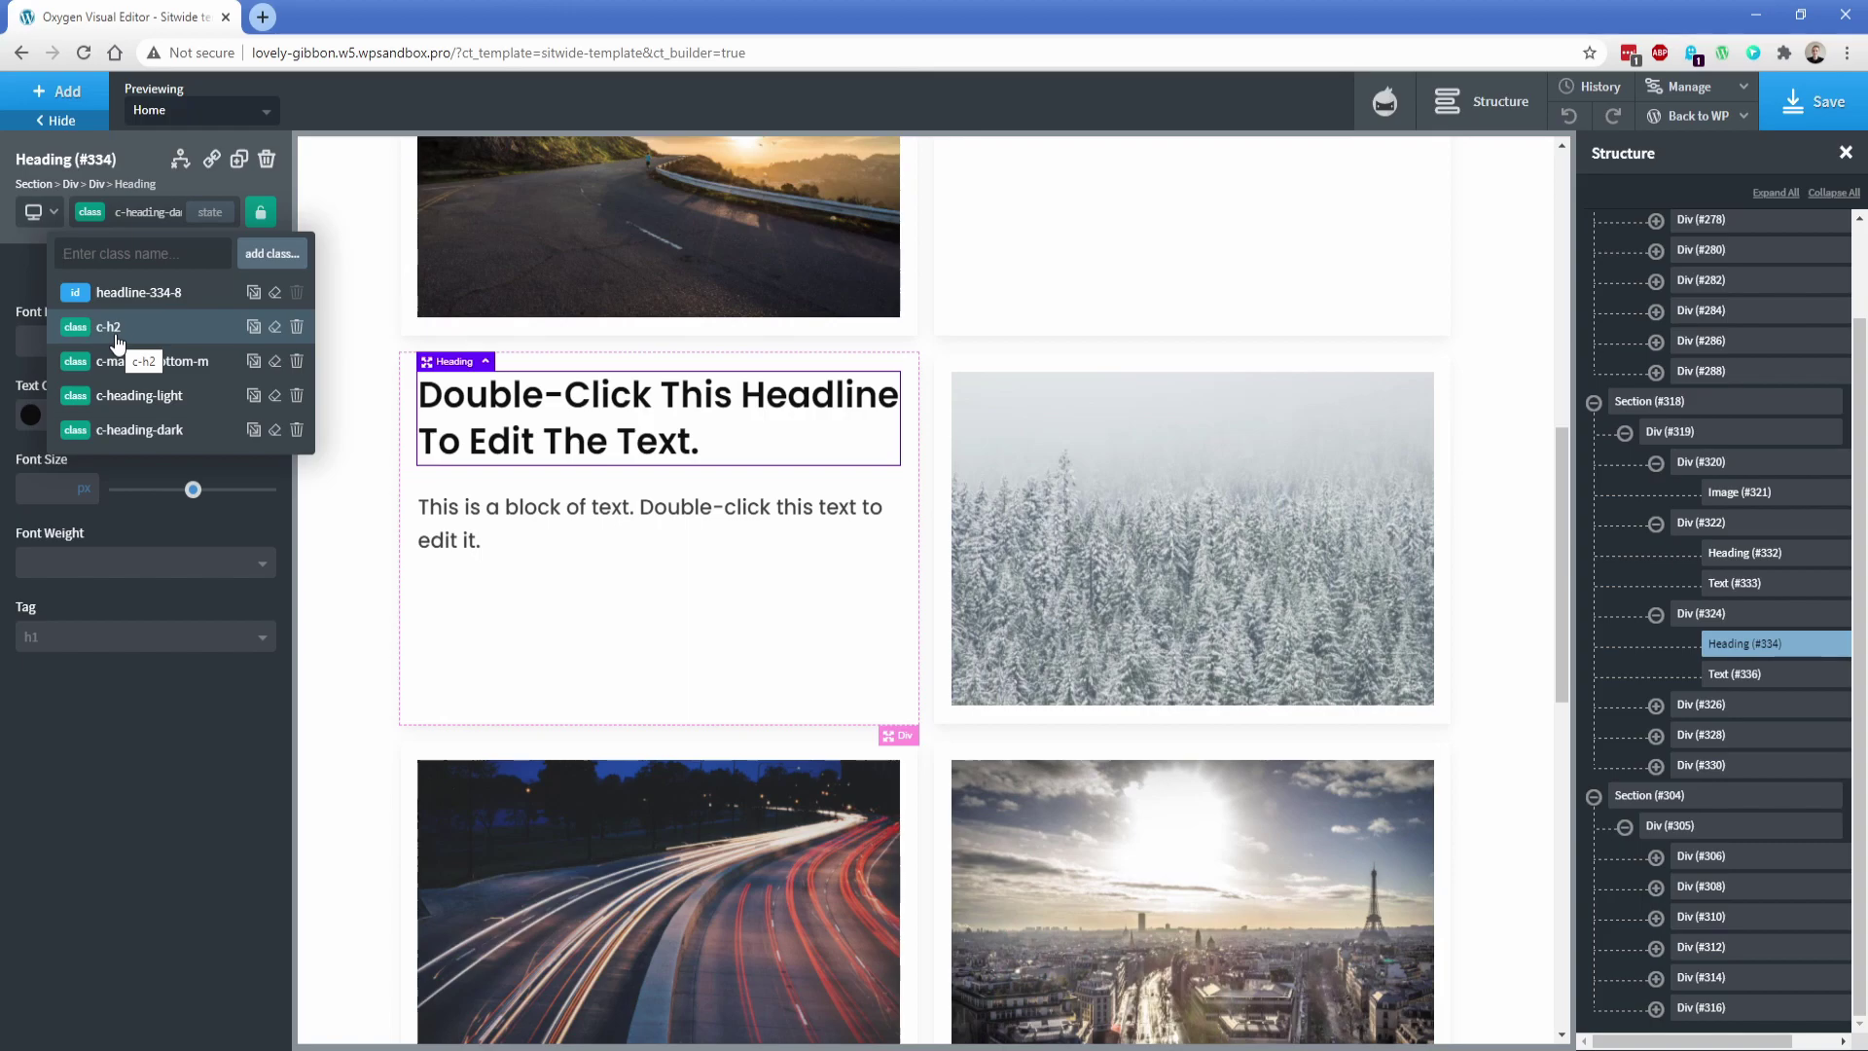
click(359, 494)
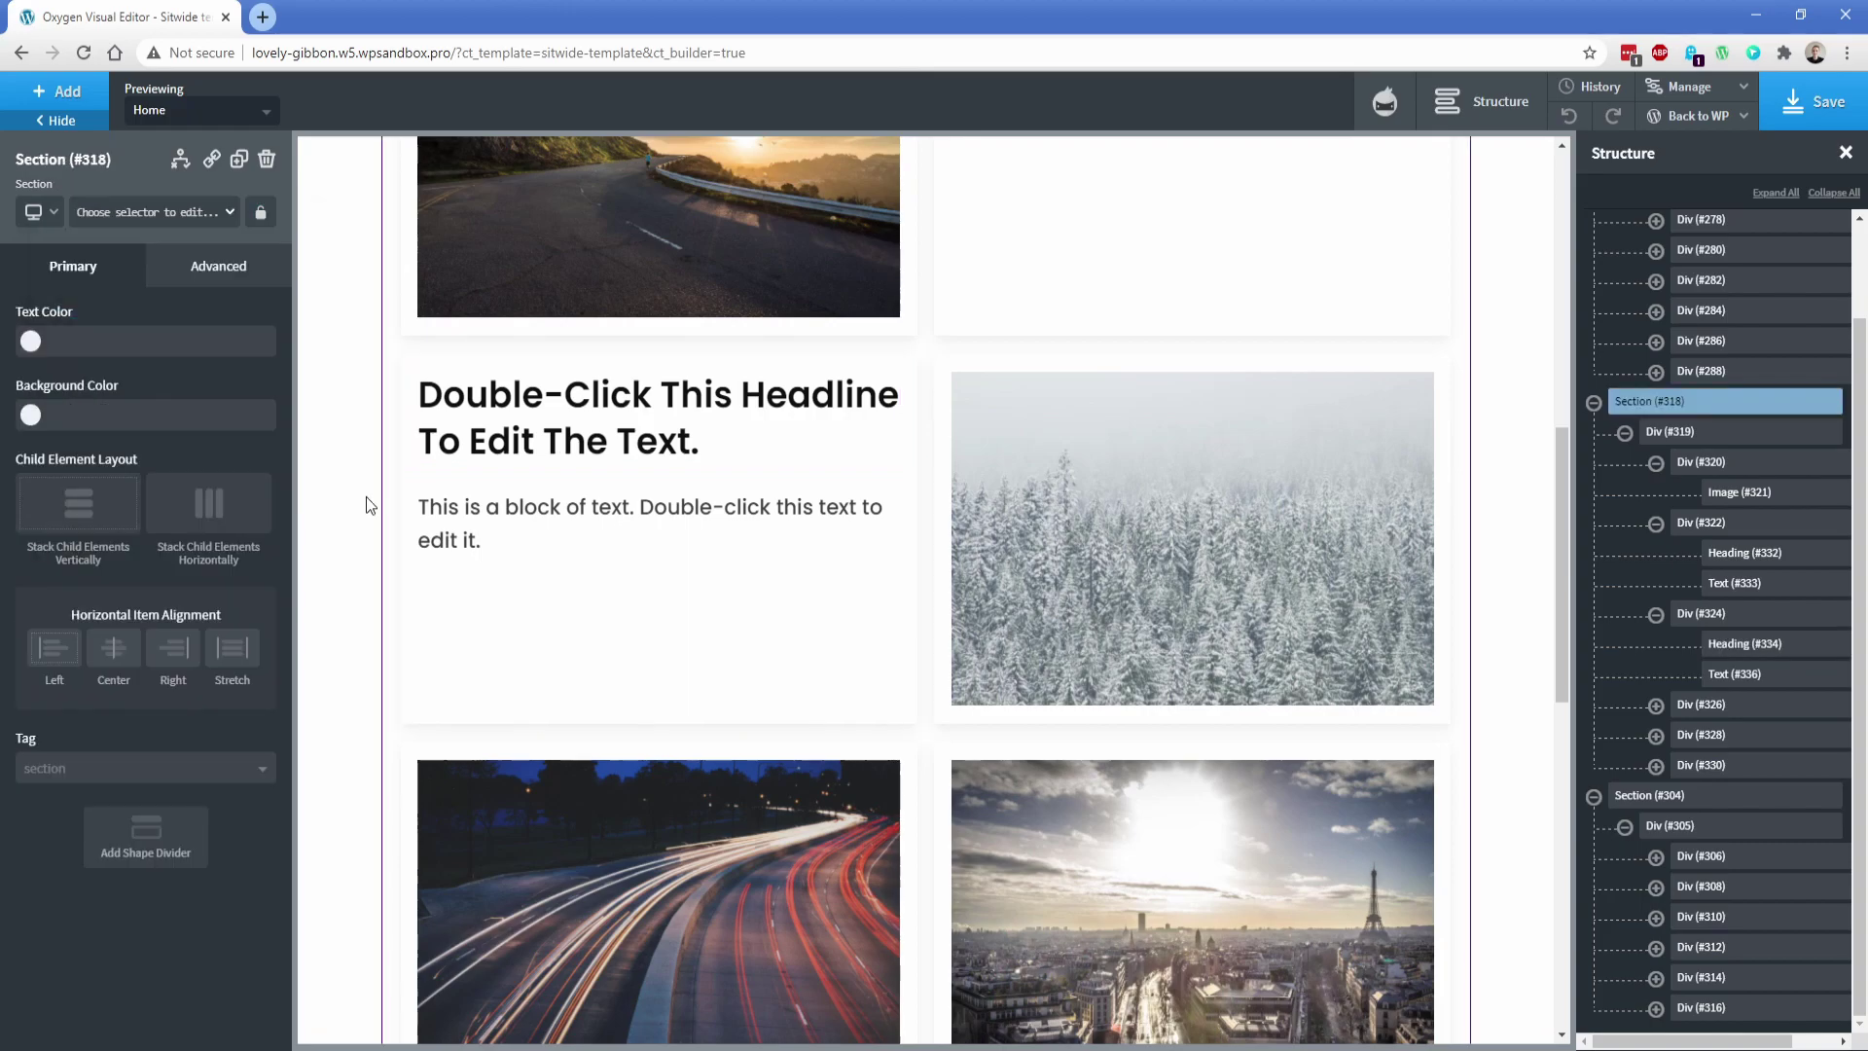
Step: Add a button element below the text in the third card
click(486, 528)
click(59, 91)
text(button)
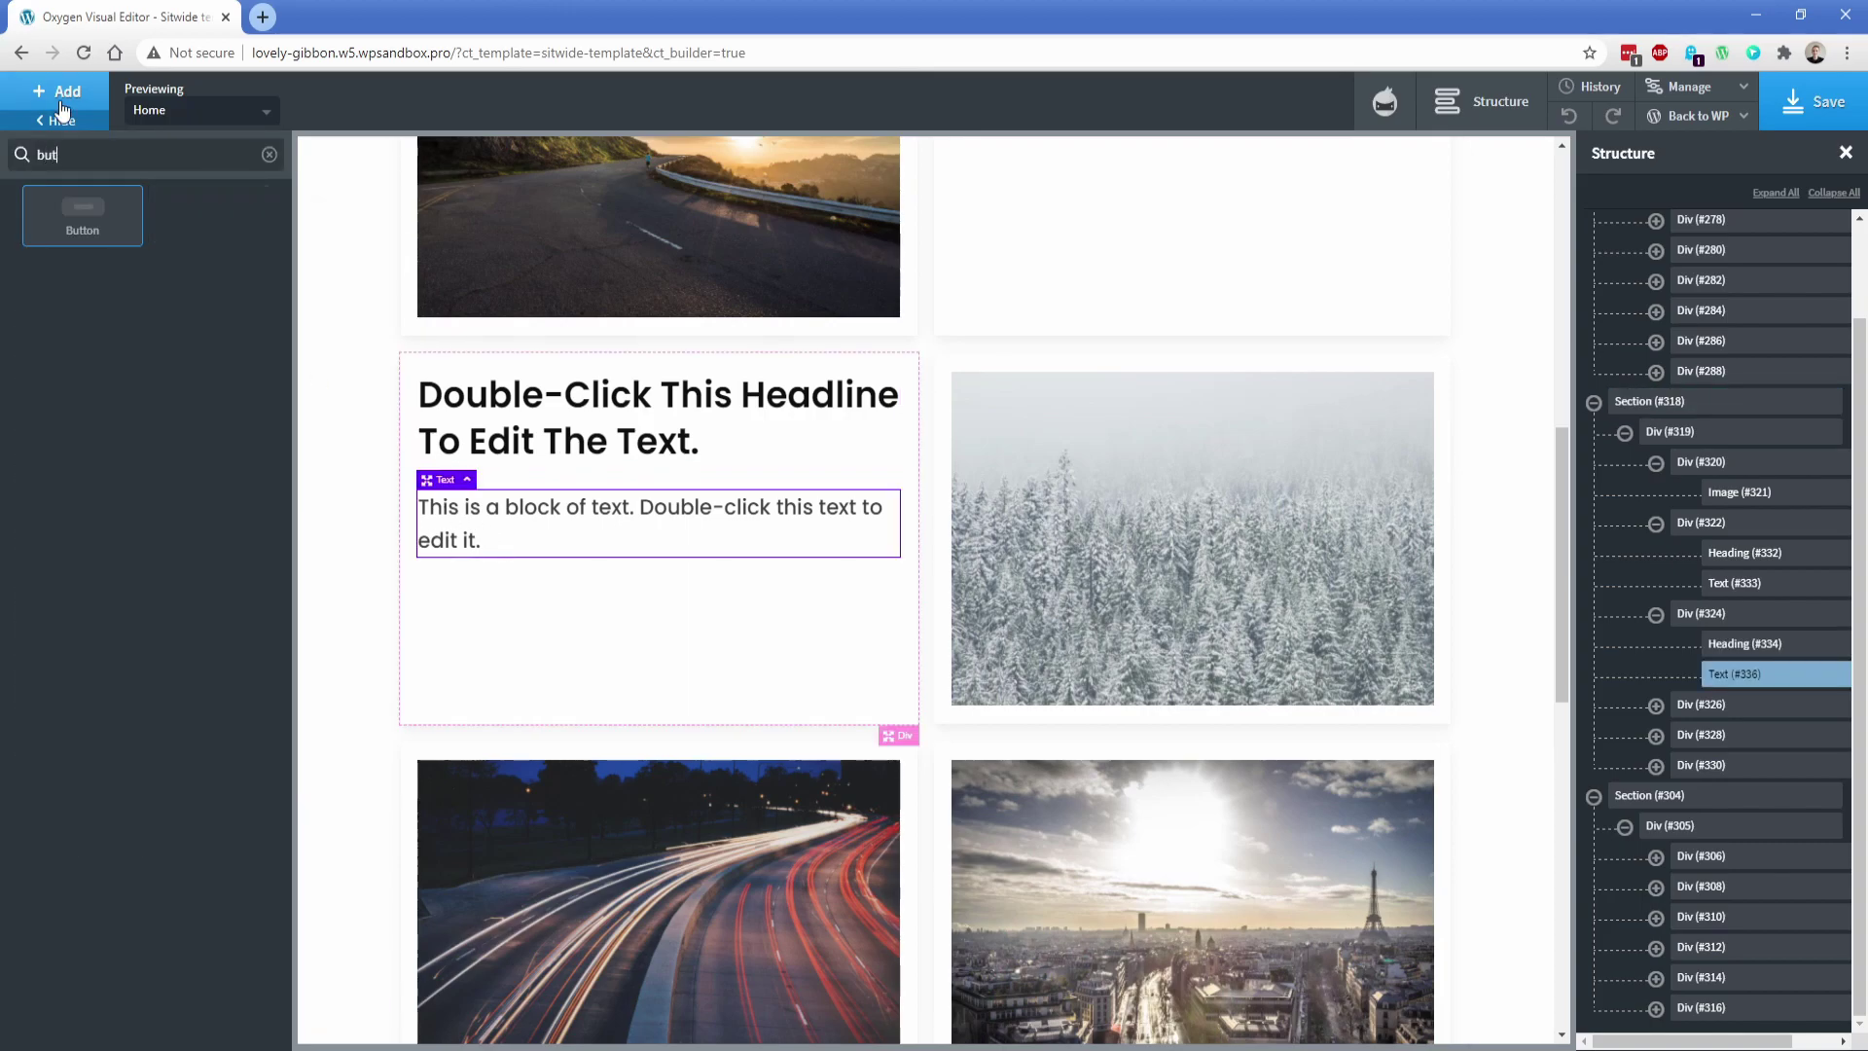
click(82, 216)
Step: Apply the c-btn-main class to the new button in the third card
click(117, 212)
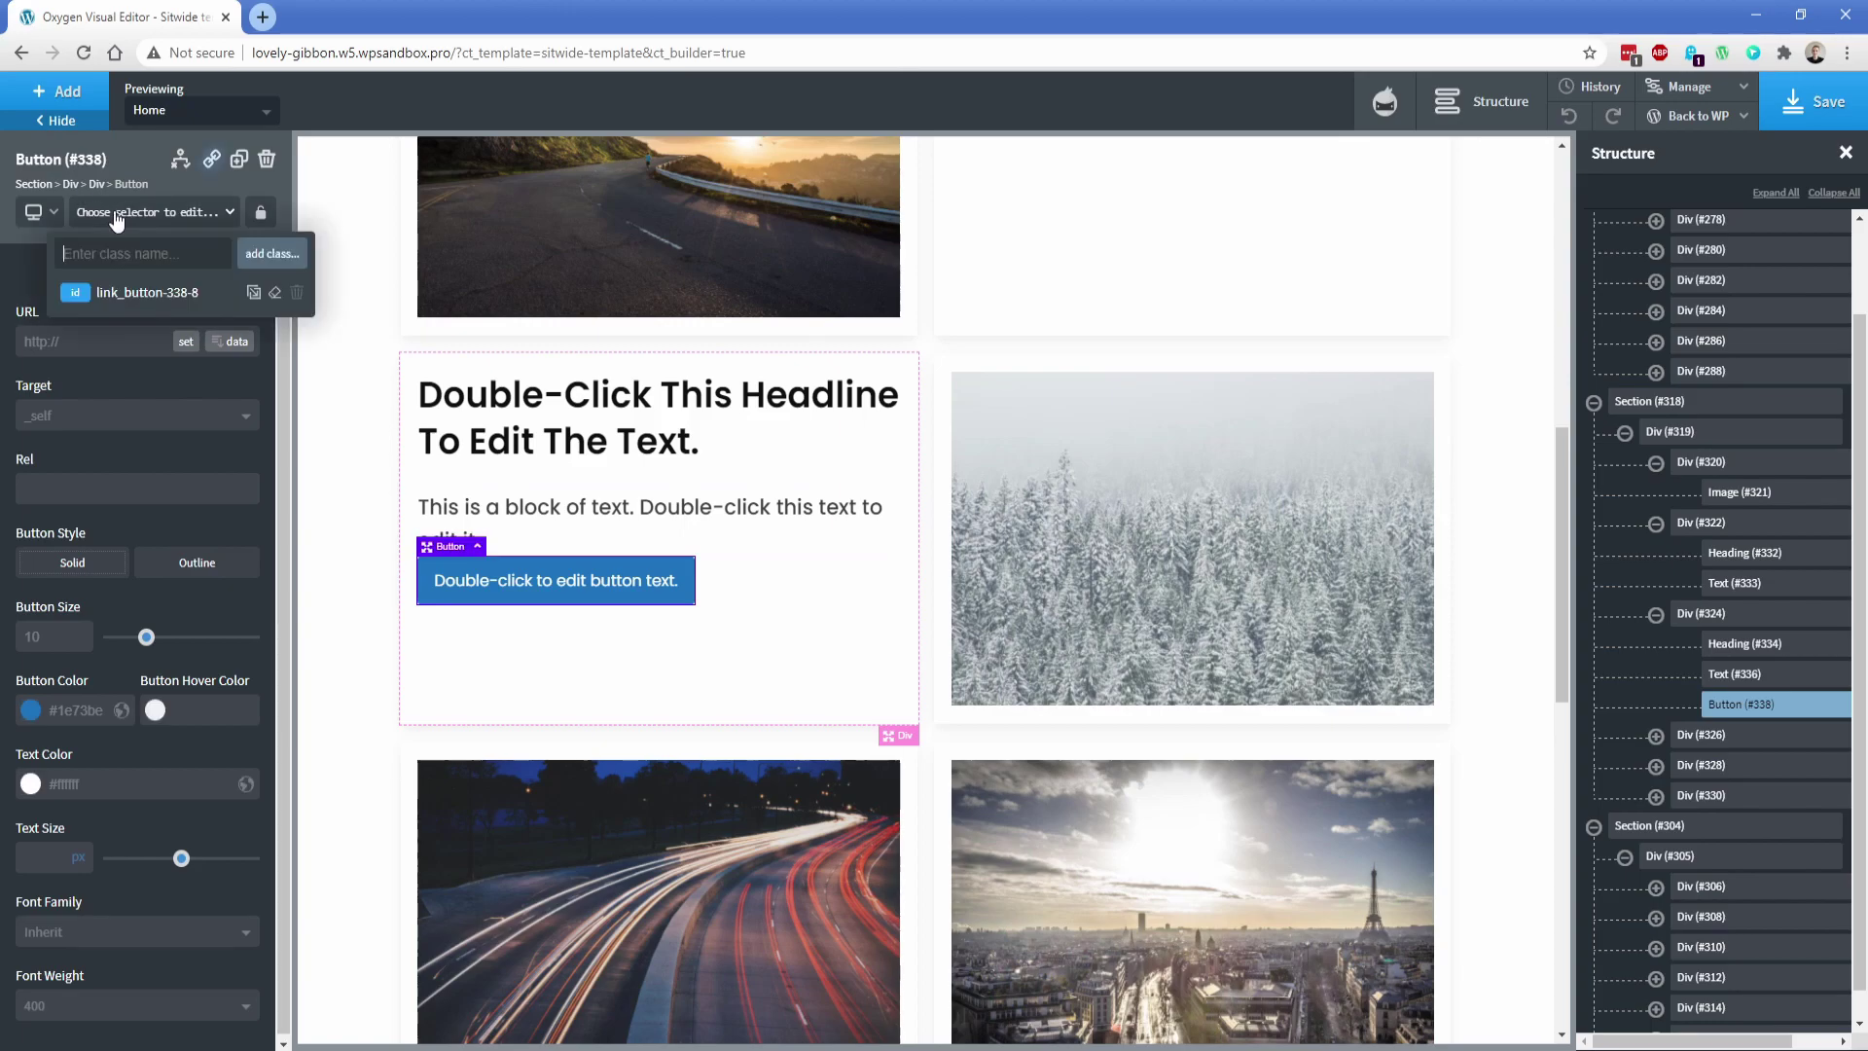
text(c-btn)
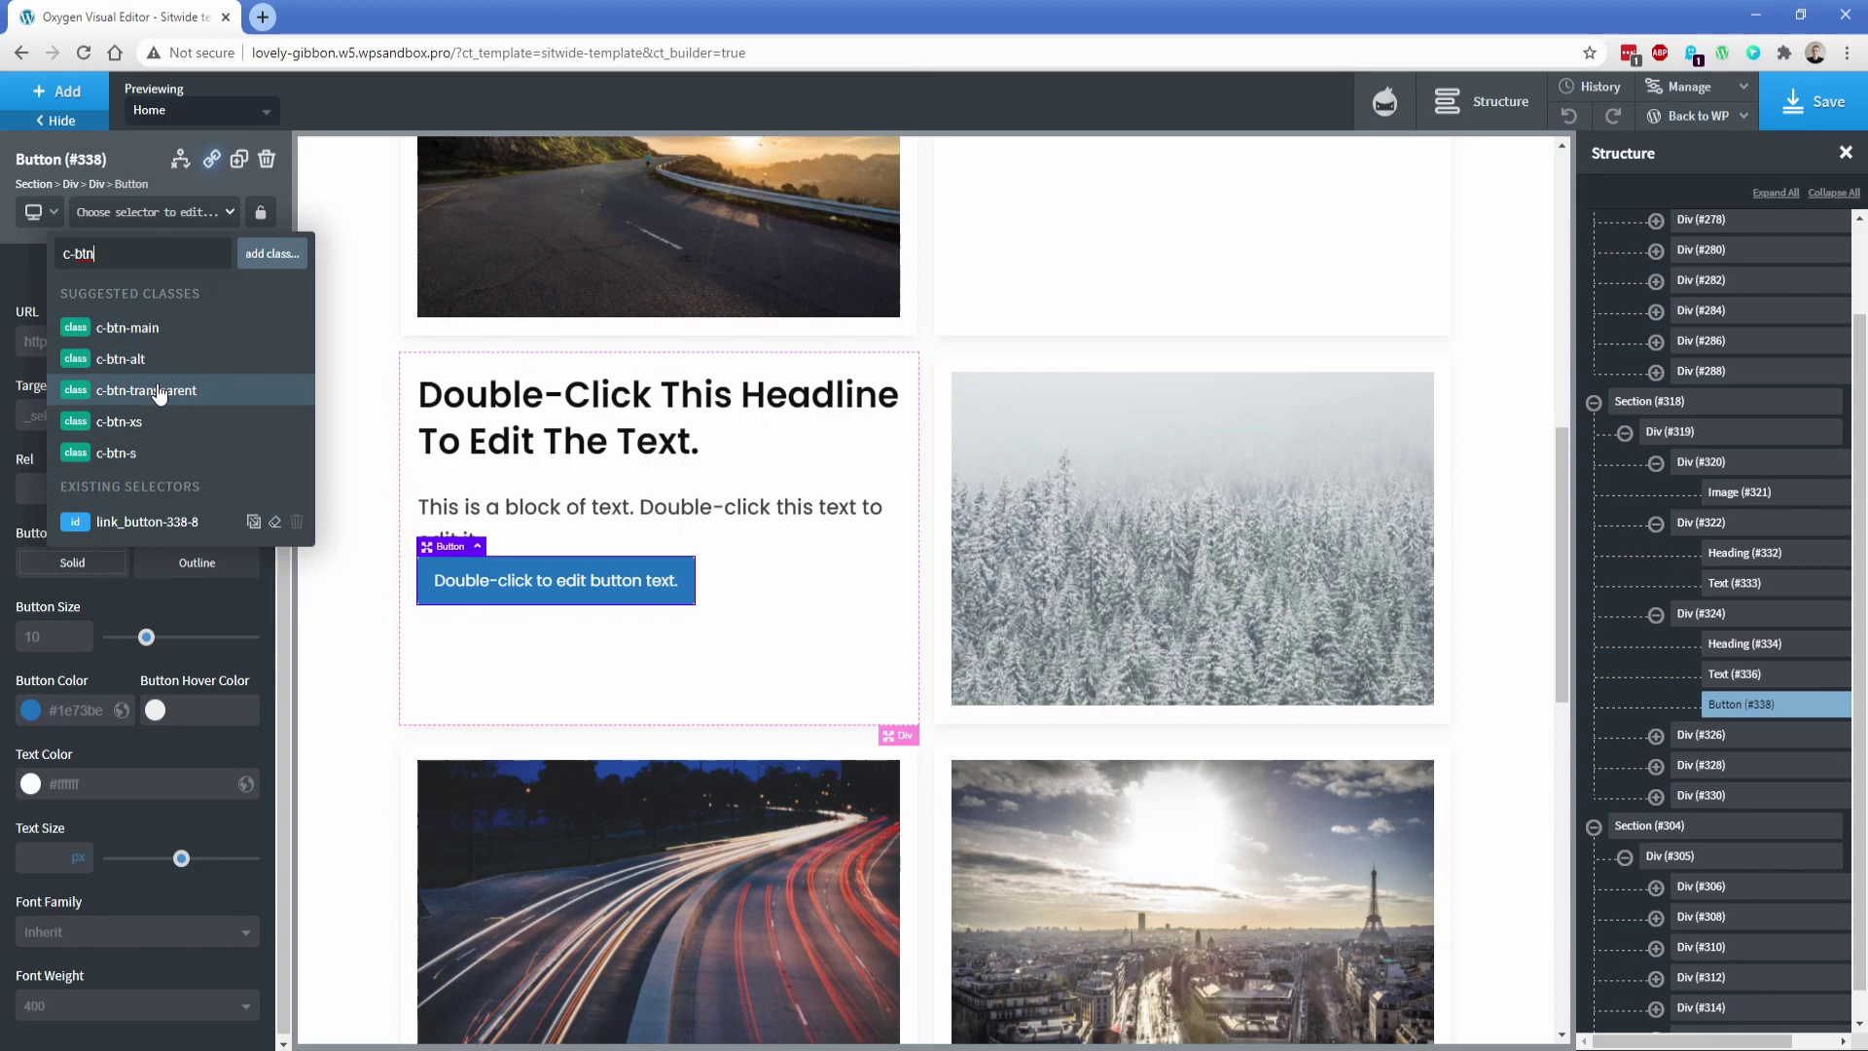
click(145, 329)
Step: Add the c-btn-m size class to the third card's button
click(95, 215)
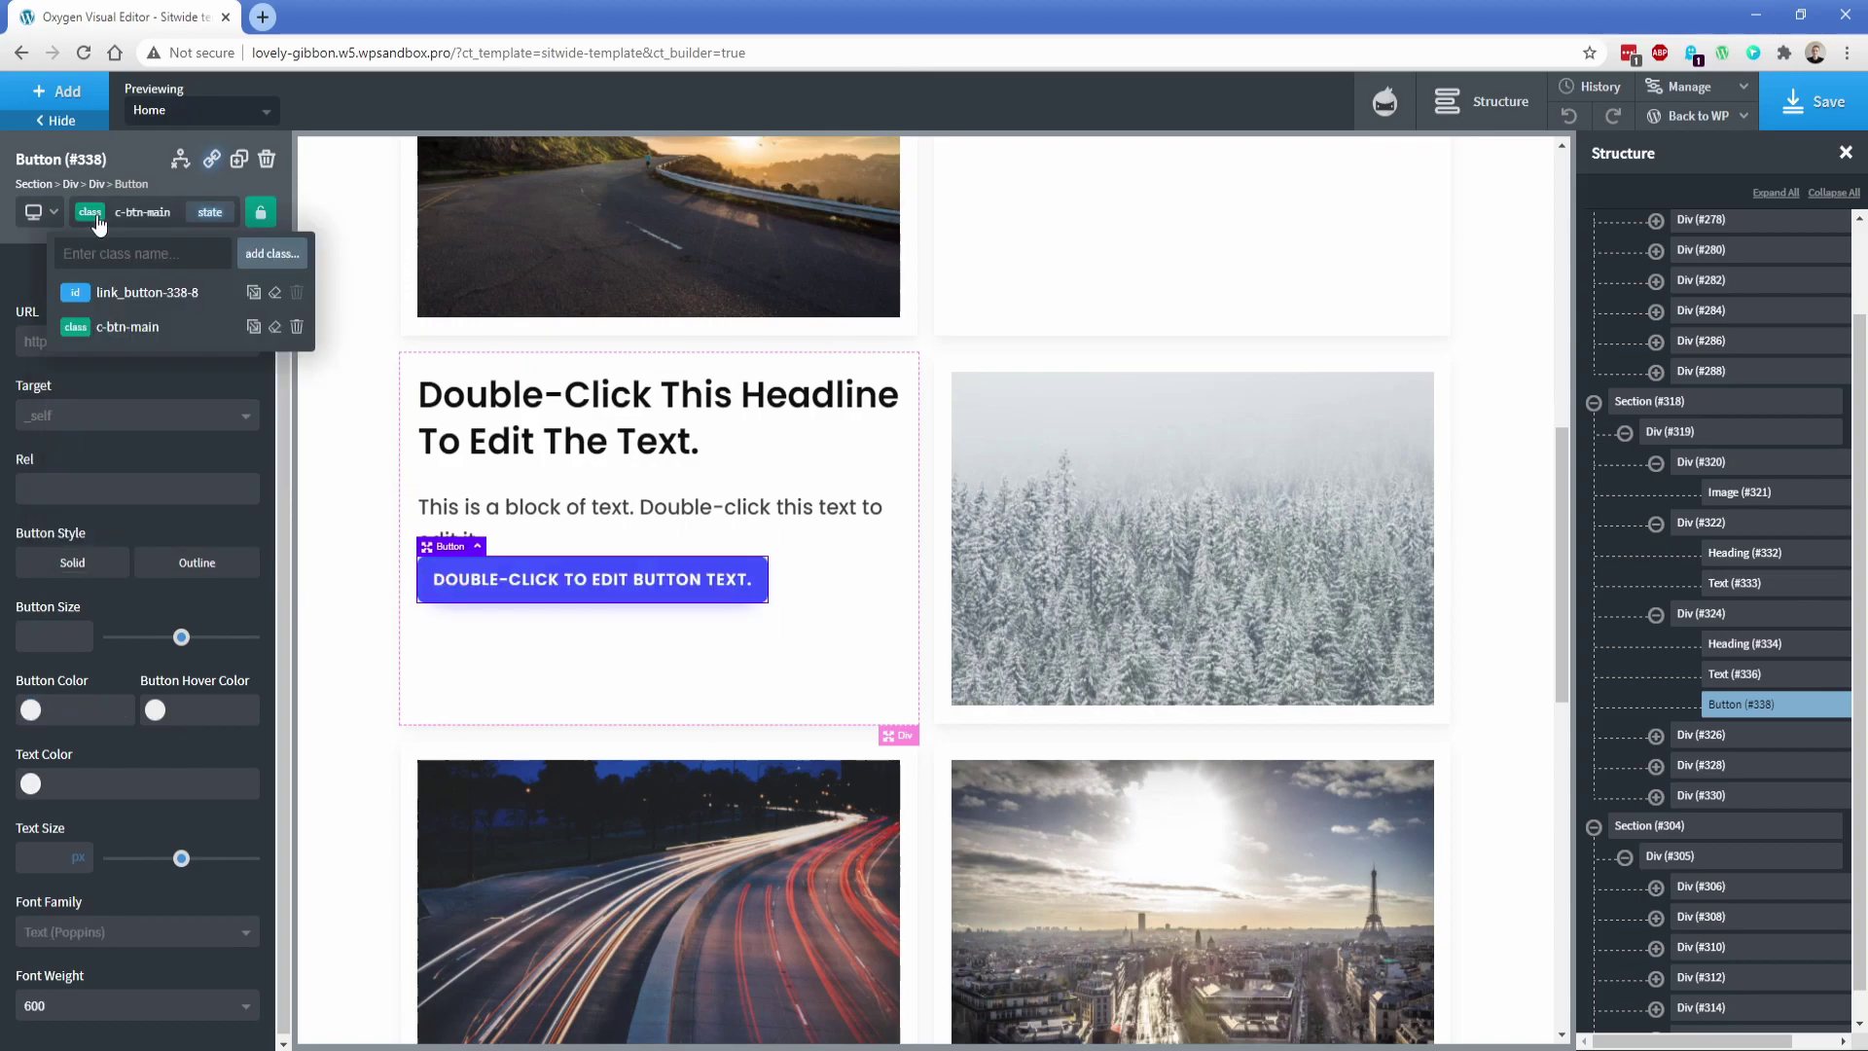
text(c-btn)
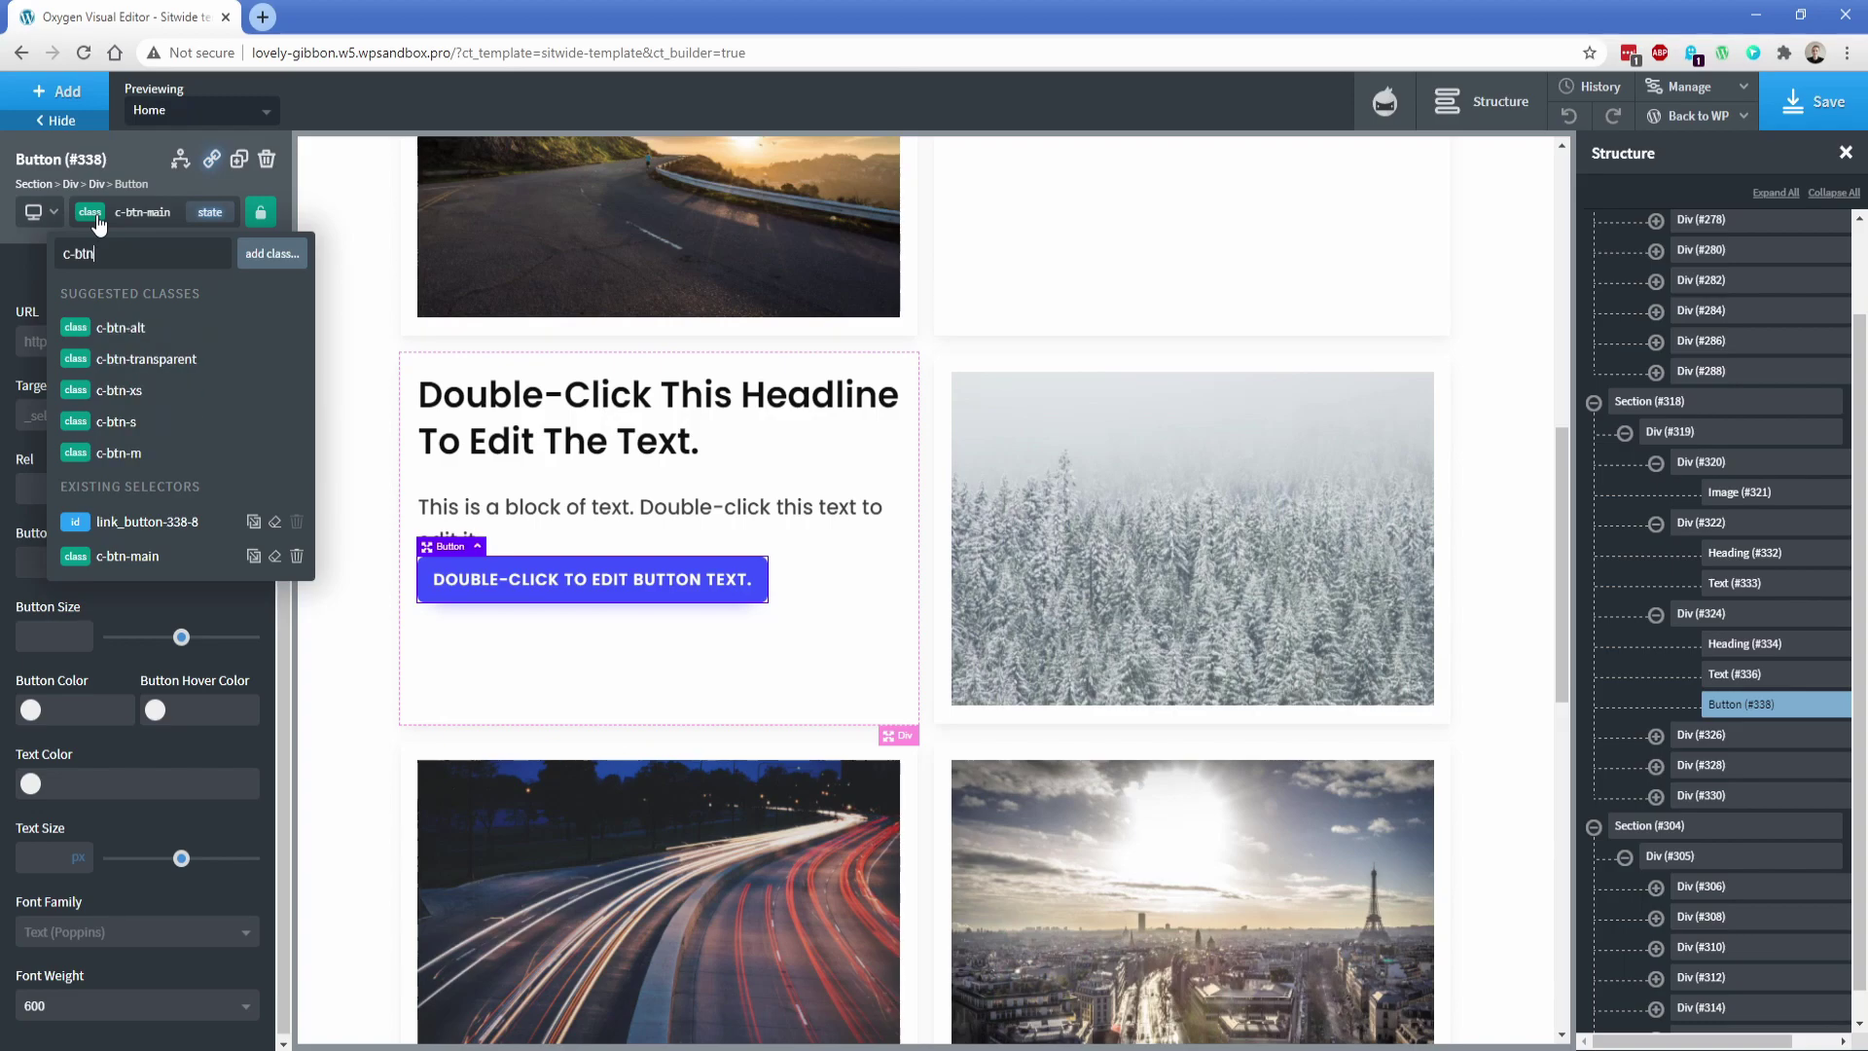
click(139, 454)
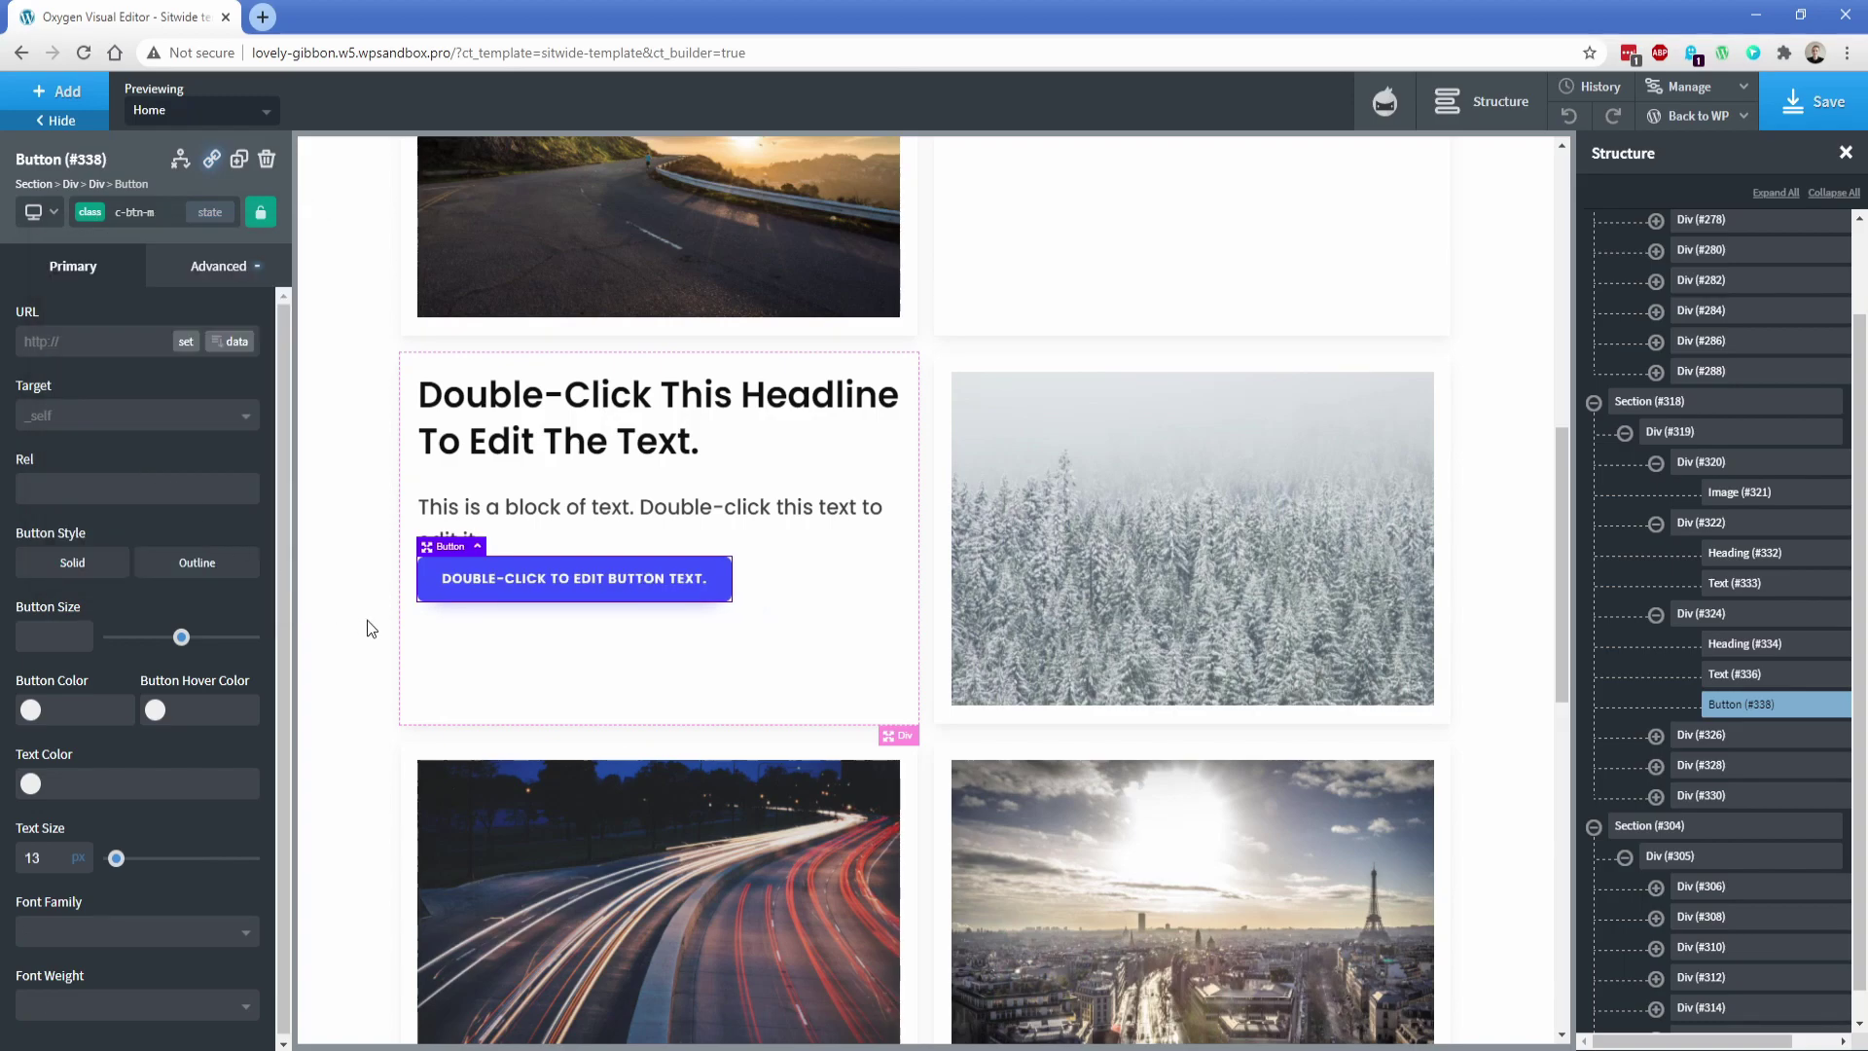
Step: Replace the c-btn-m class on the third card's button with c-btn-xl
click(87, 216)
click(146, 261)
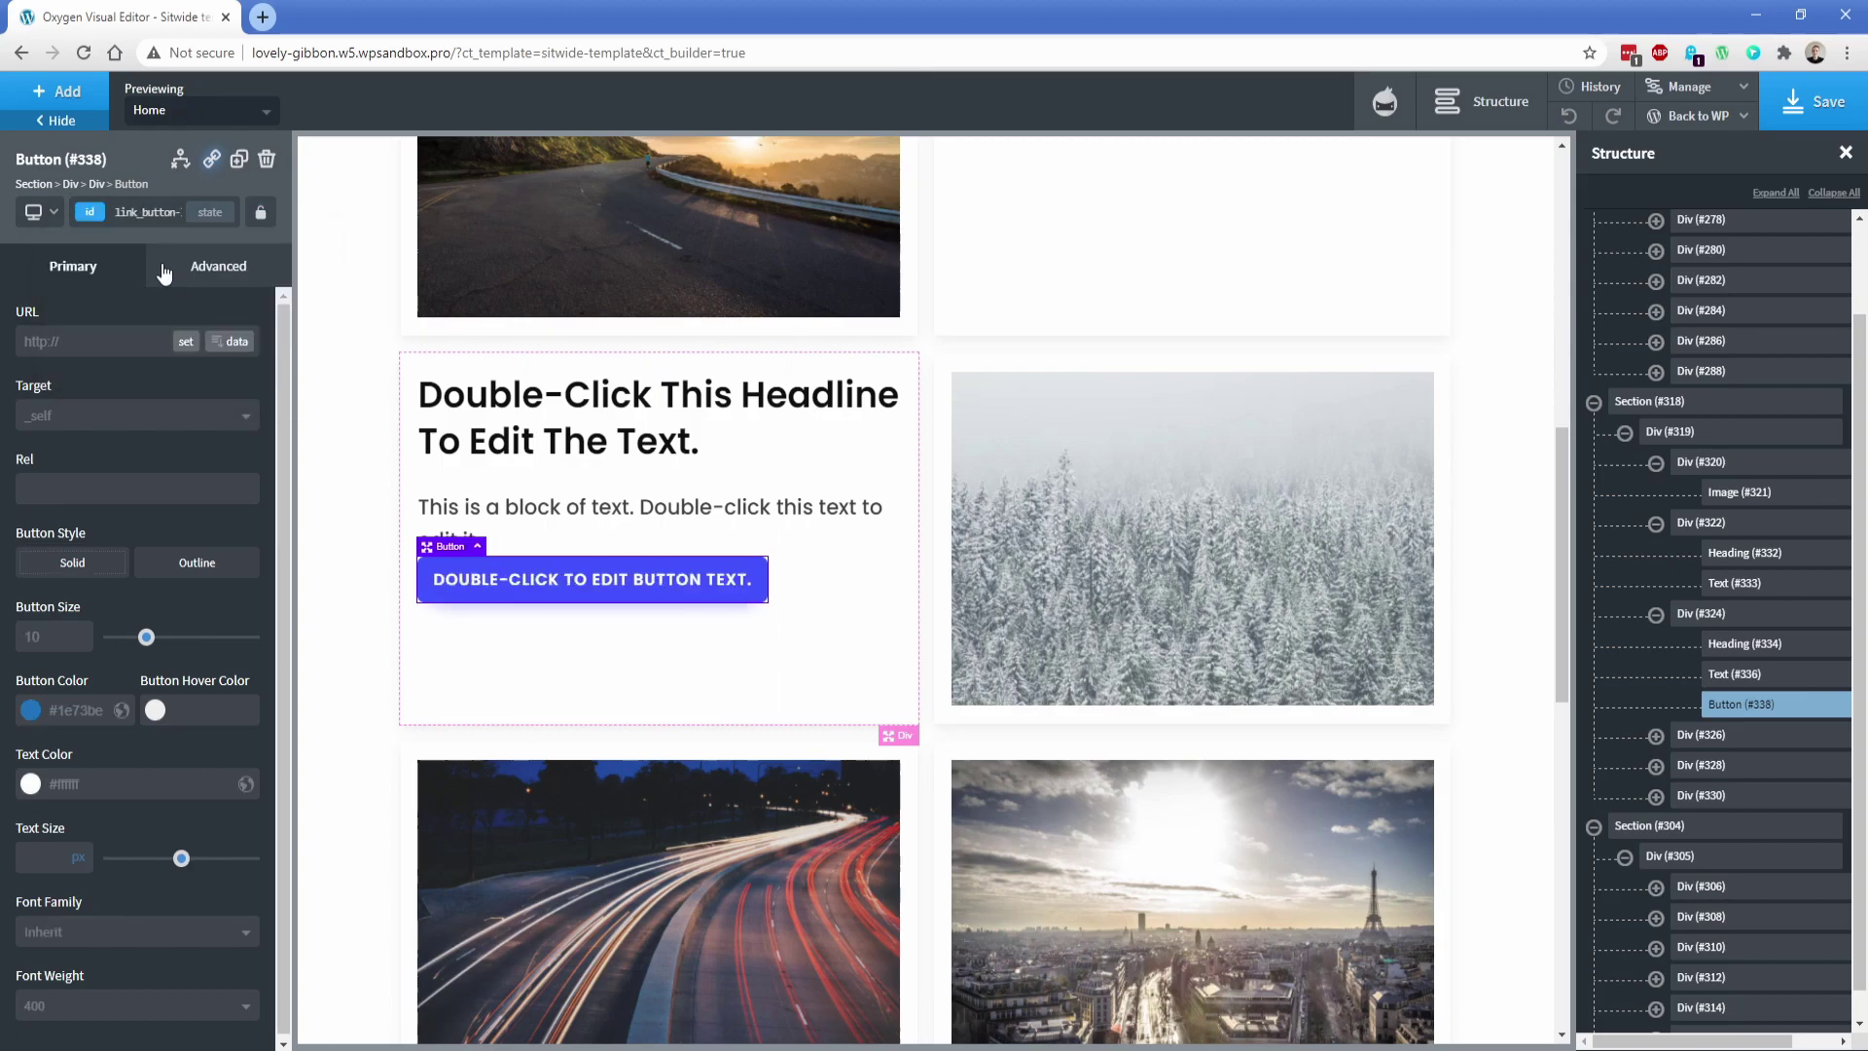
click(95, 216)
text(btn-xl)
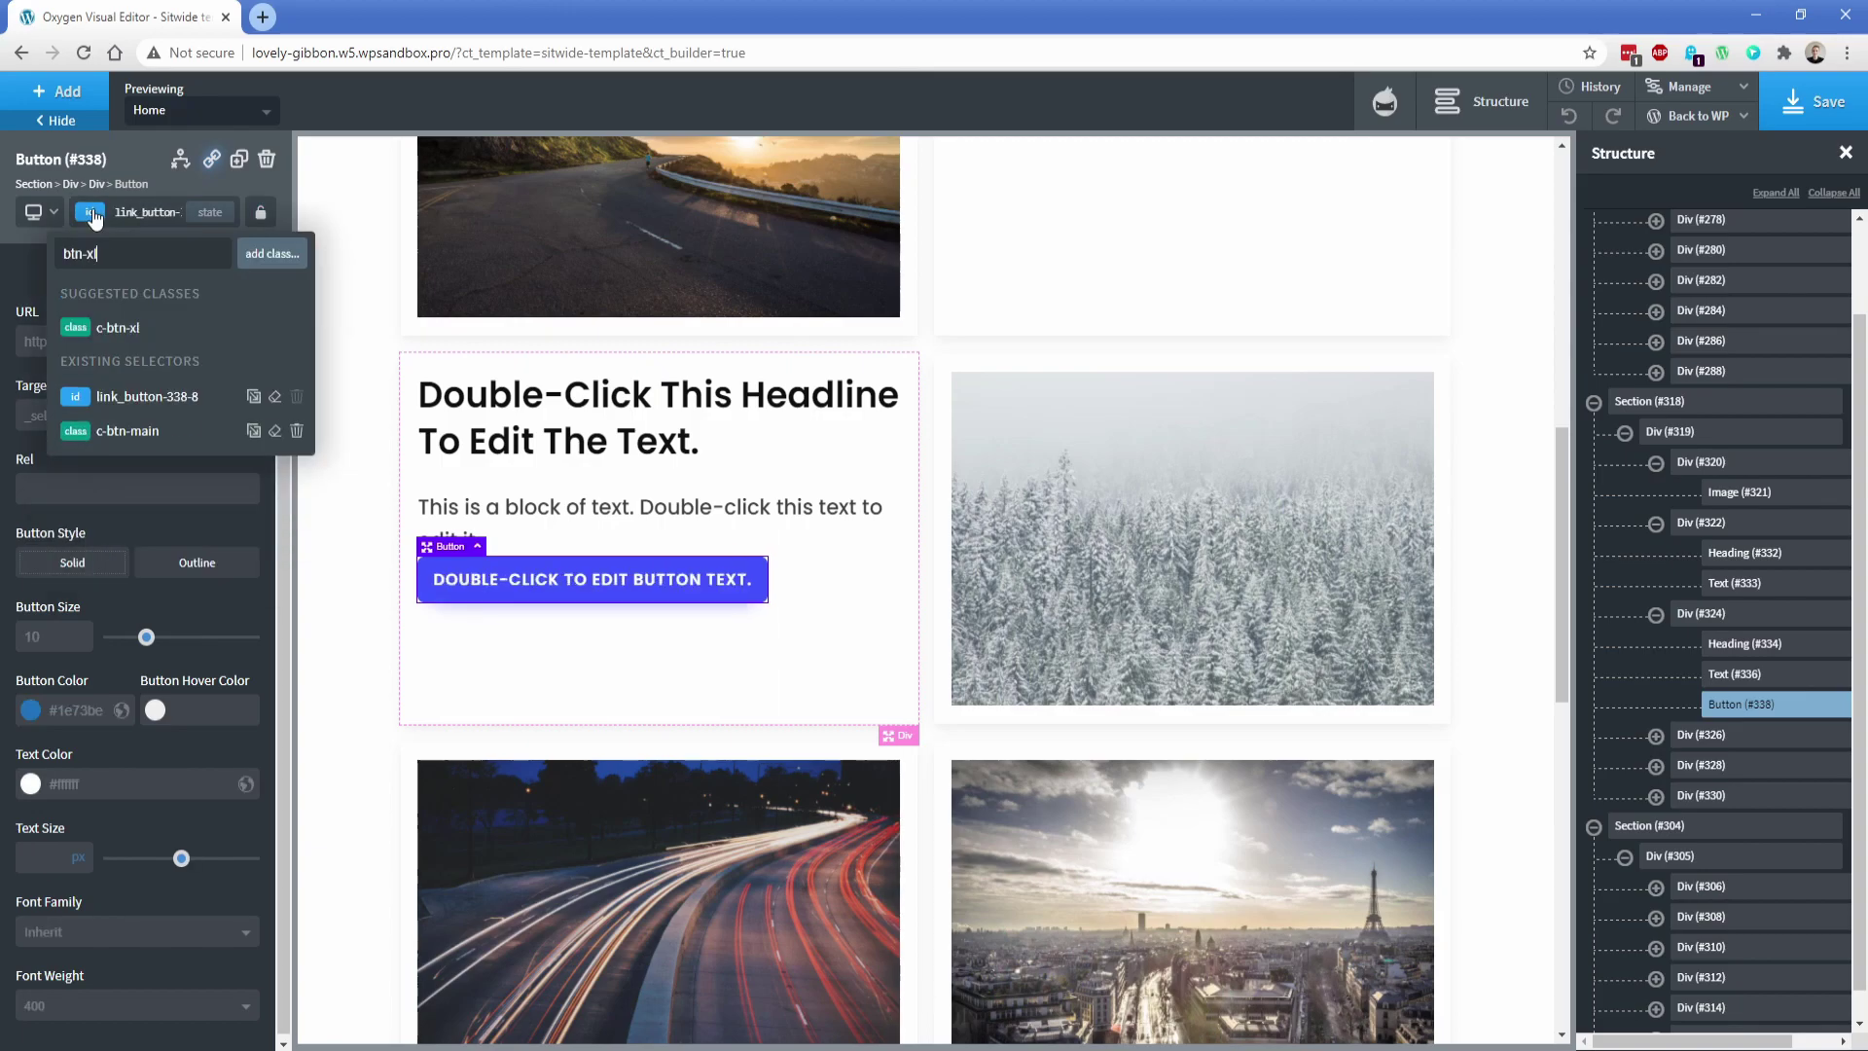
click(152, 325)
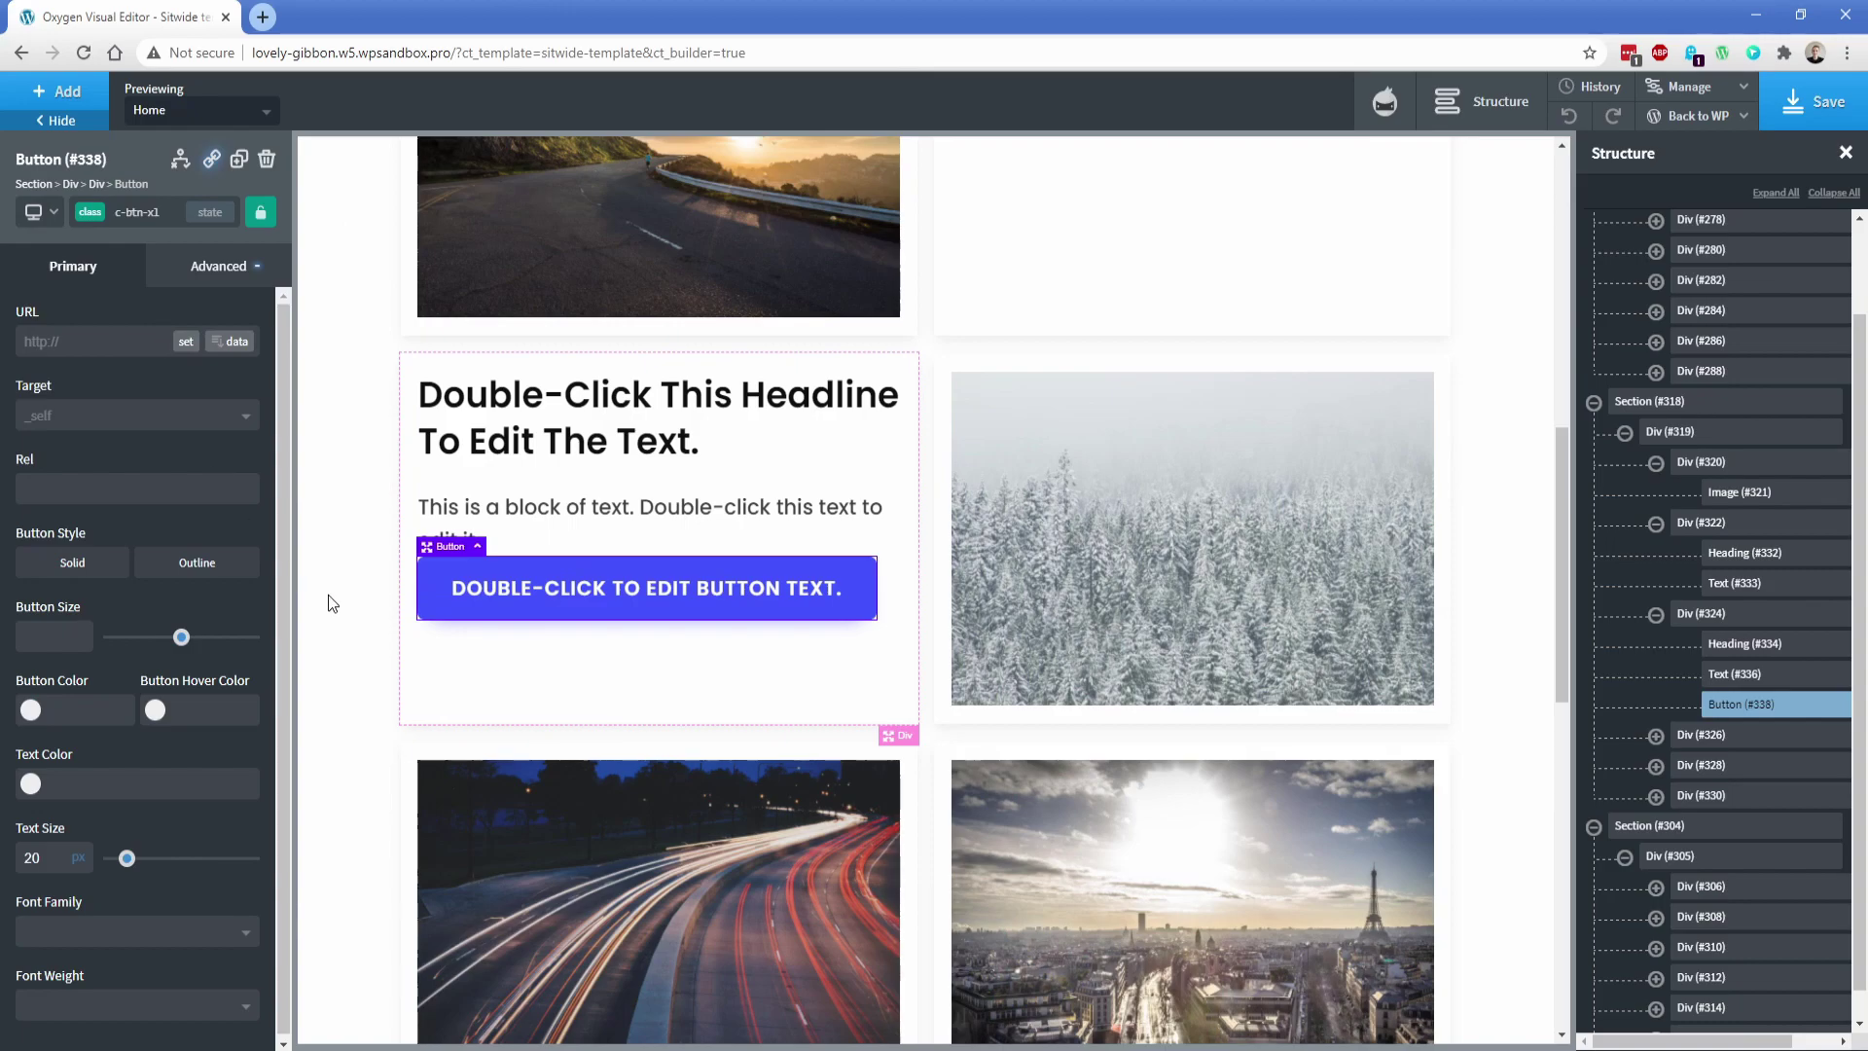
Step: Add the c-transition class to the third card's button
click(546, 623)
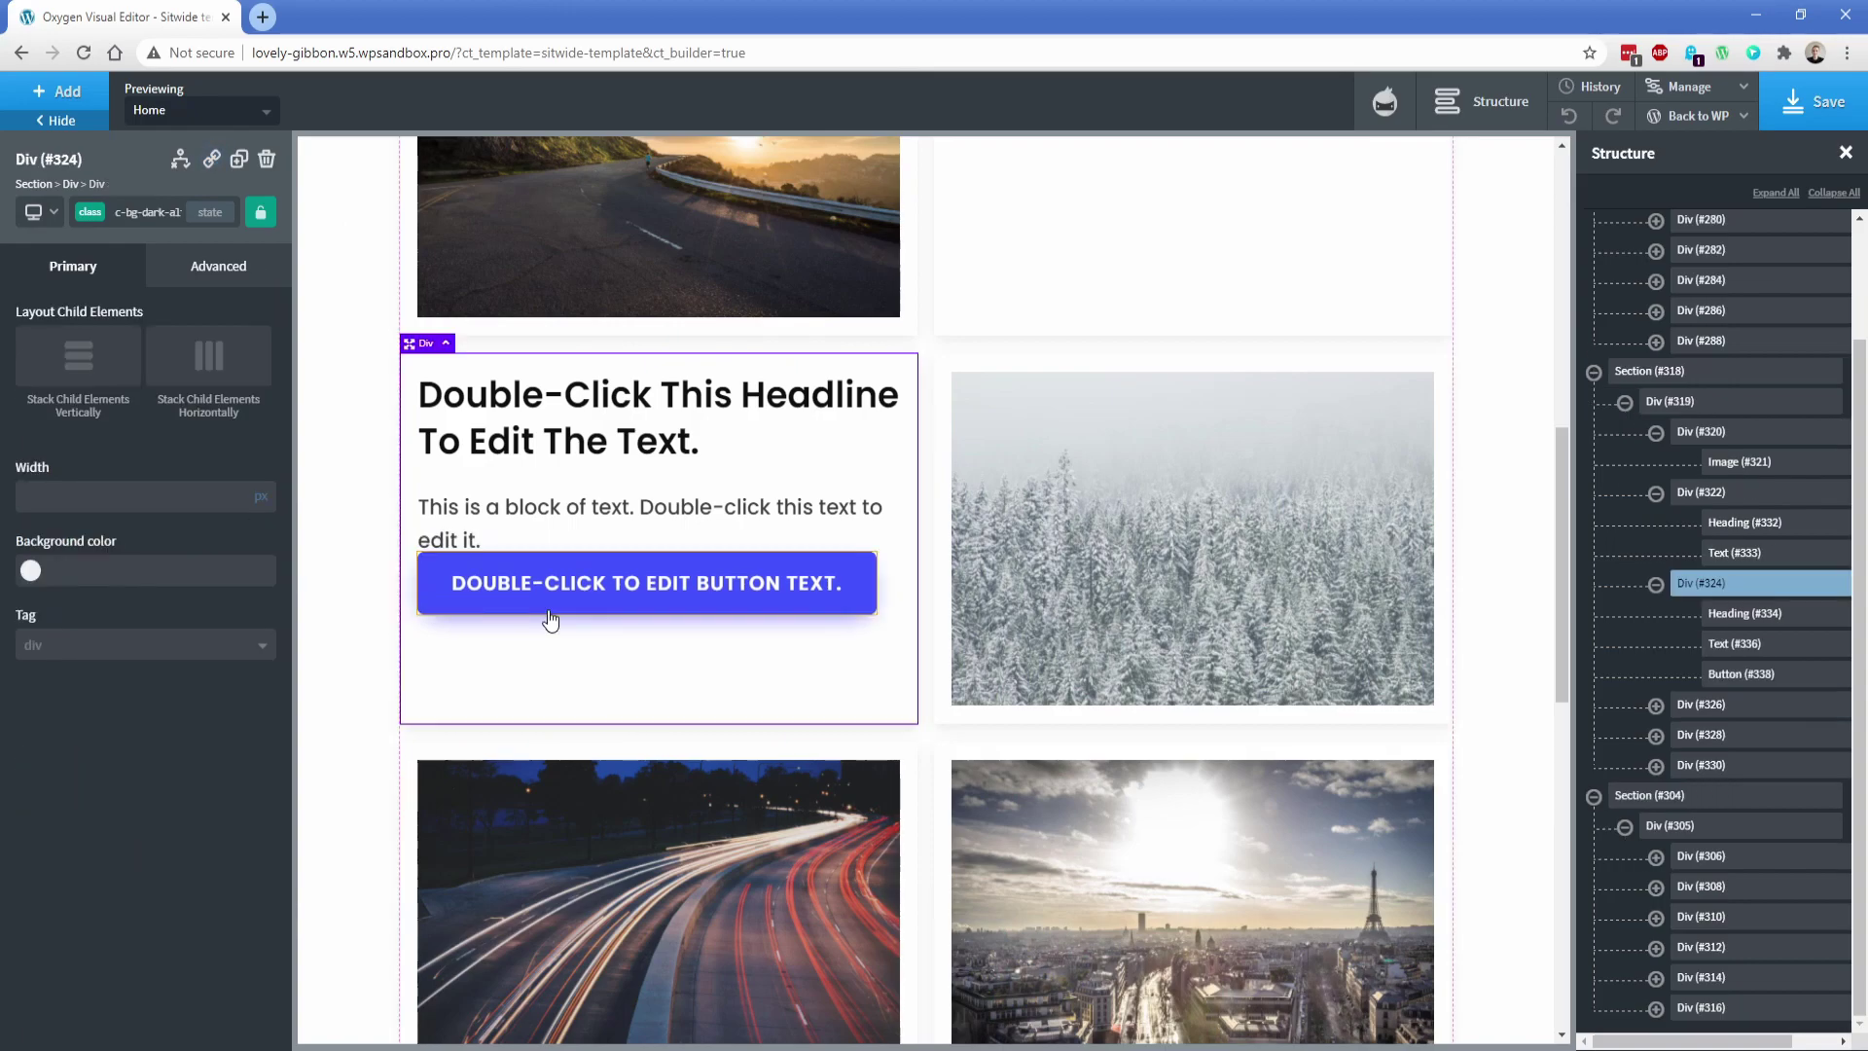
click(546, 599)
click(89, 214)
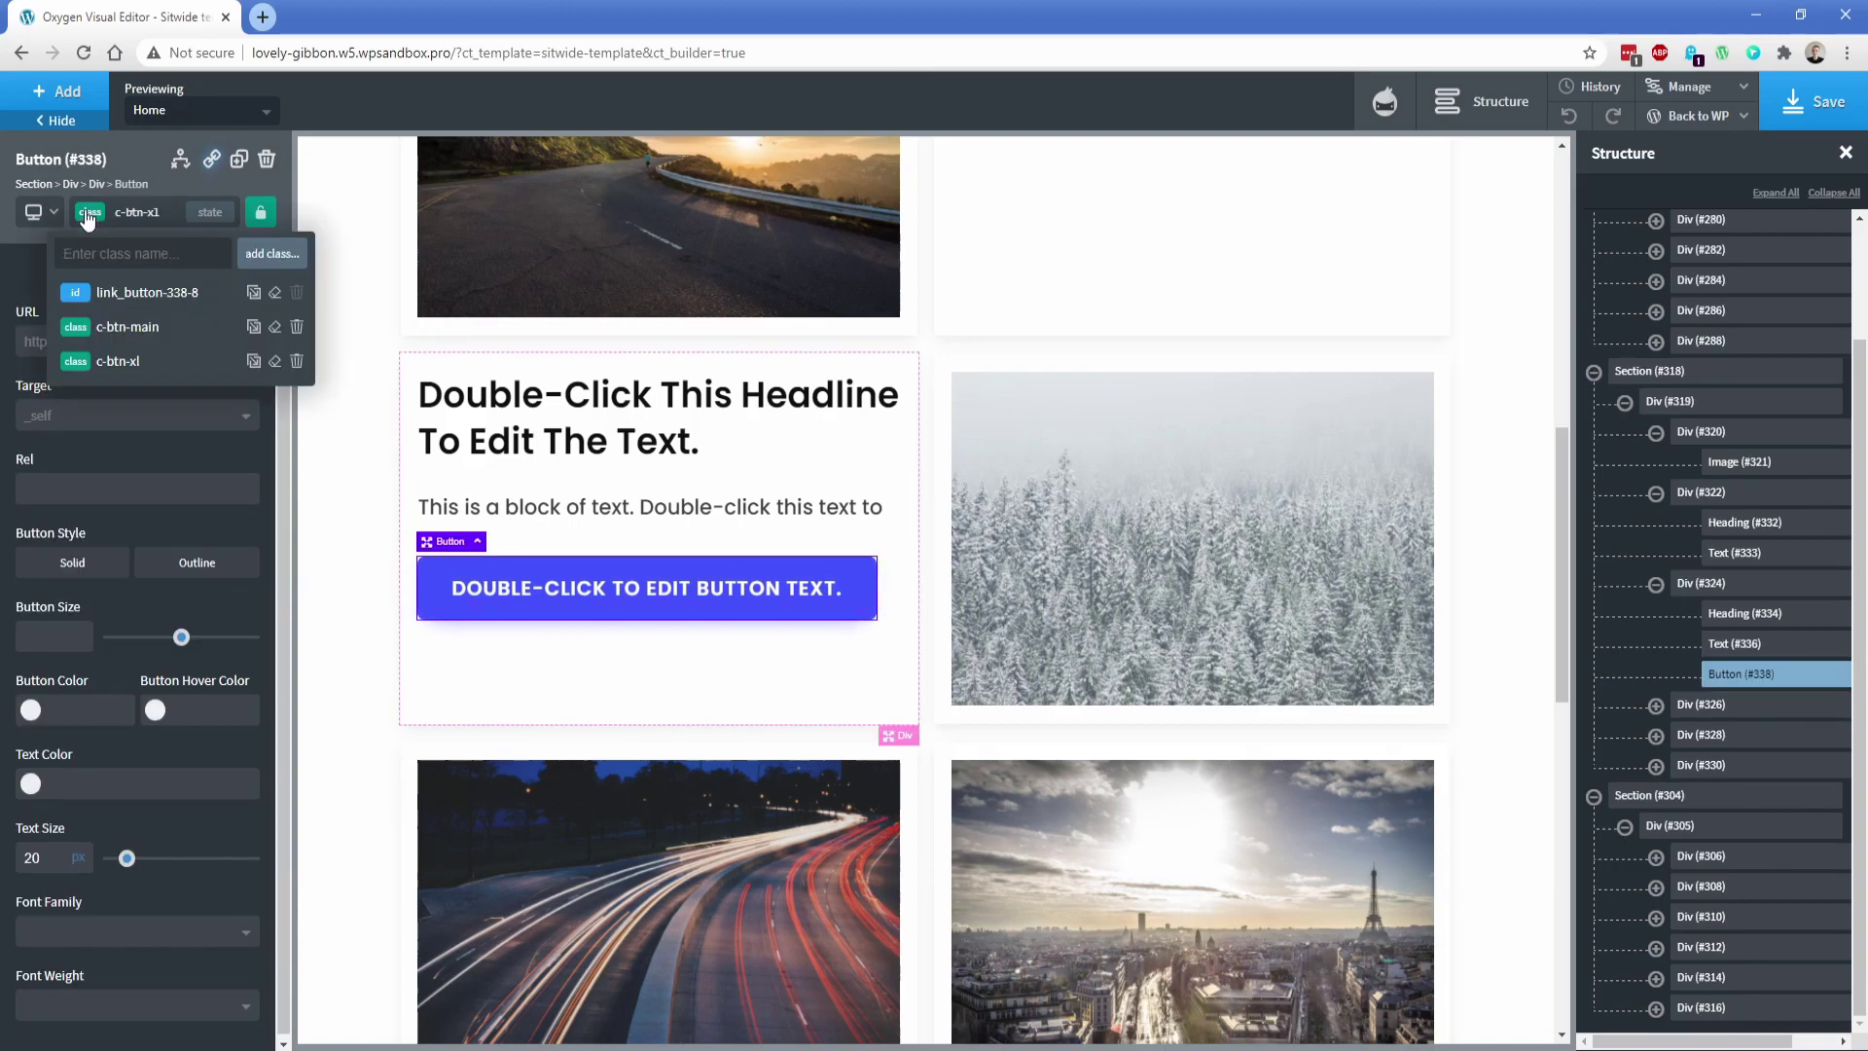
text(transition)
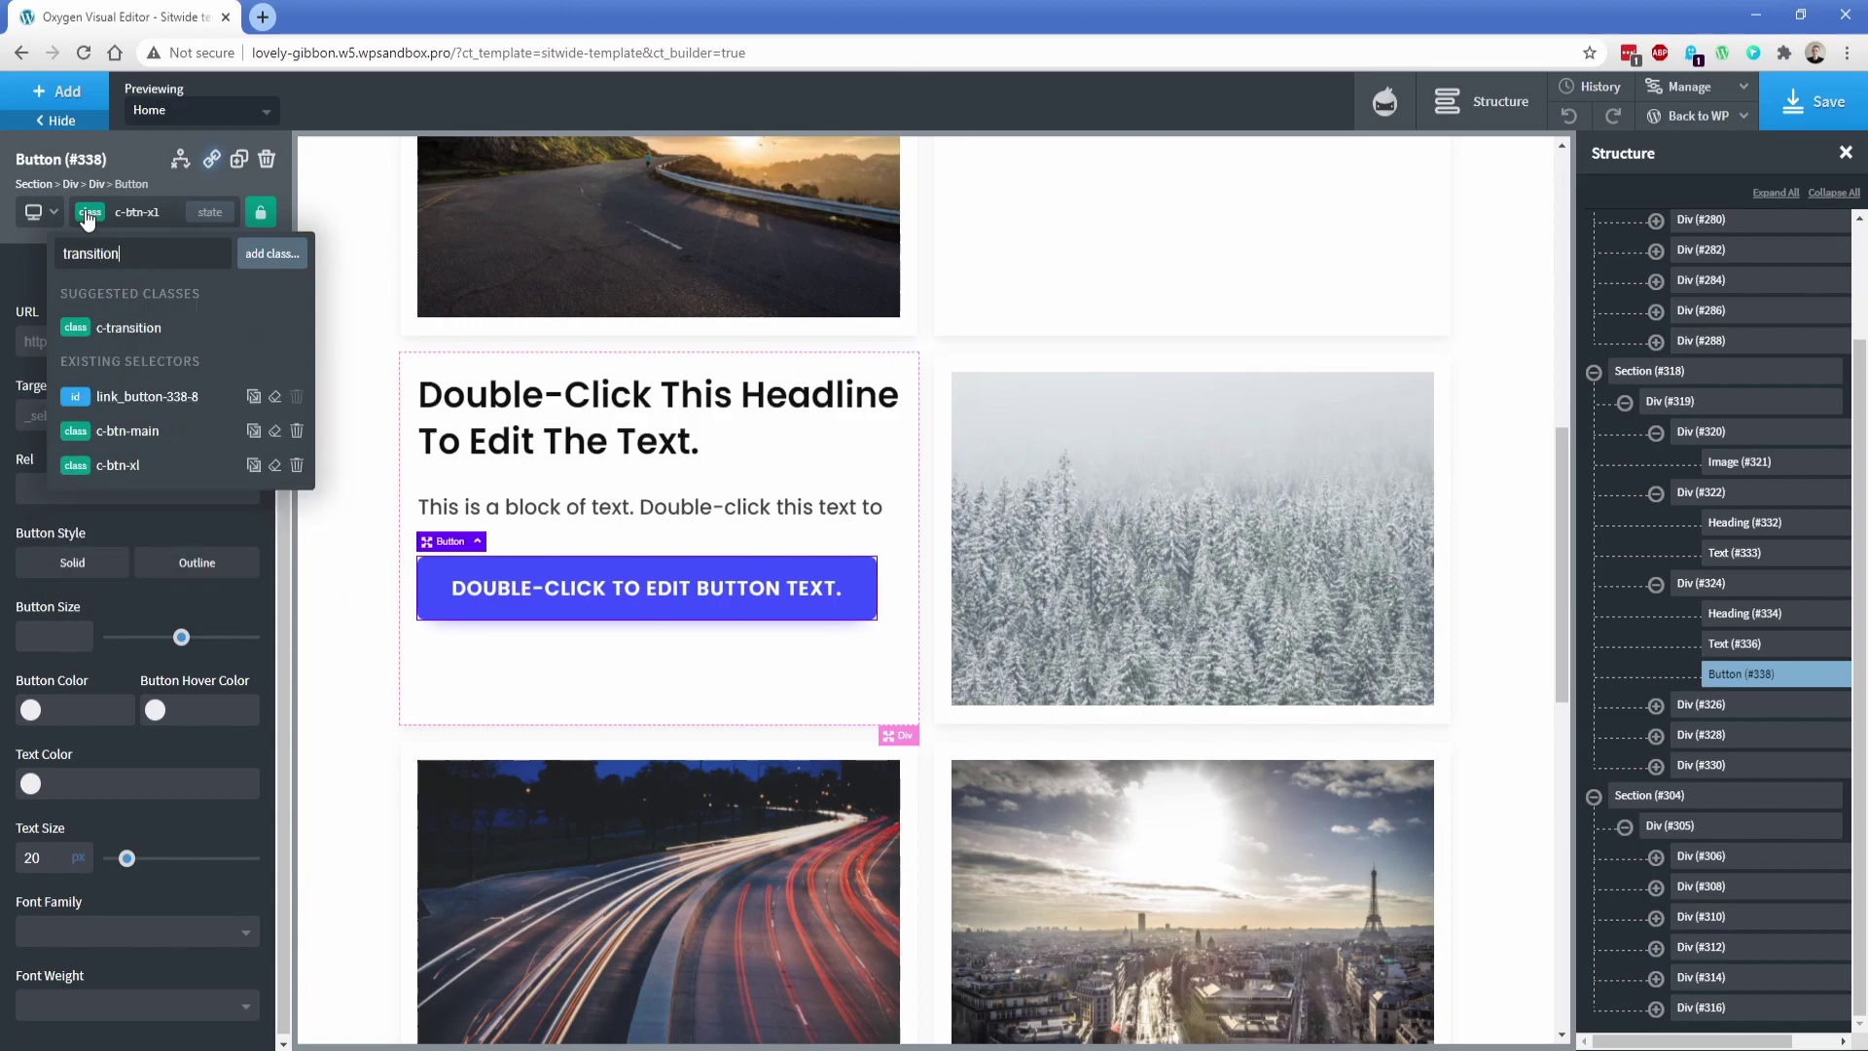
click(127, 327)
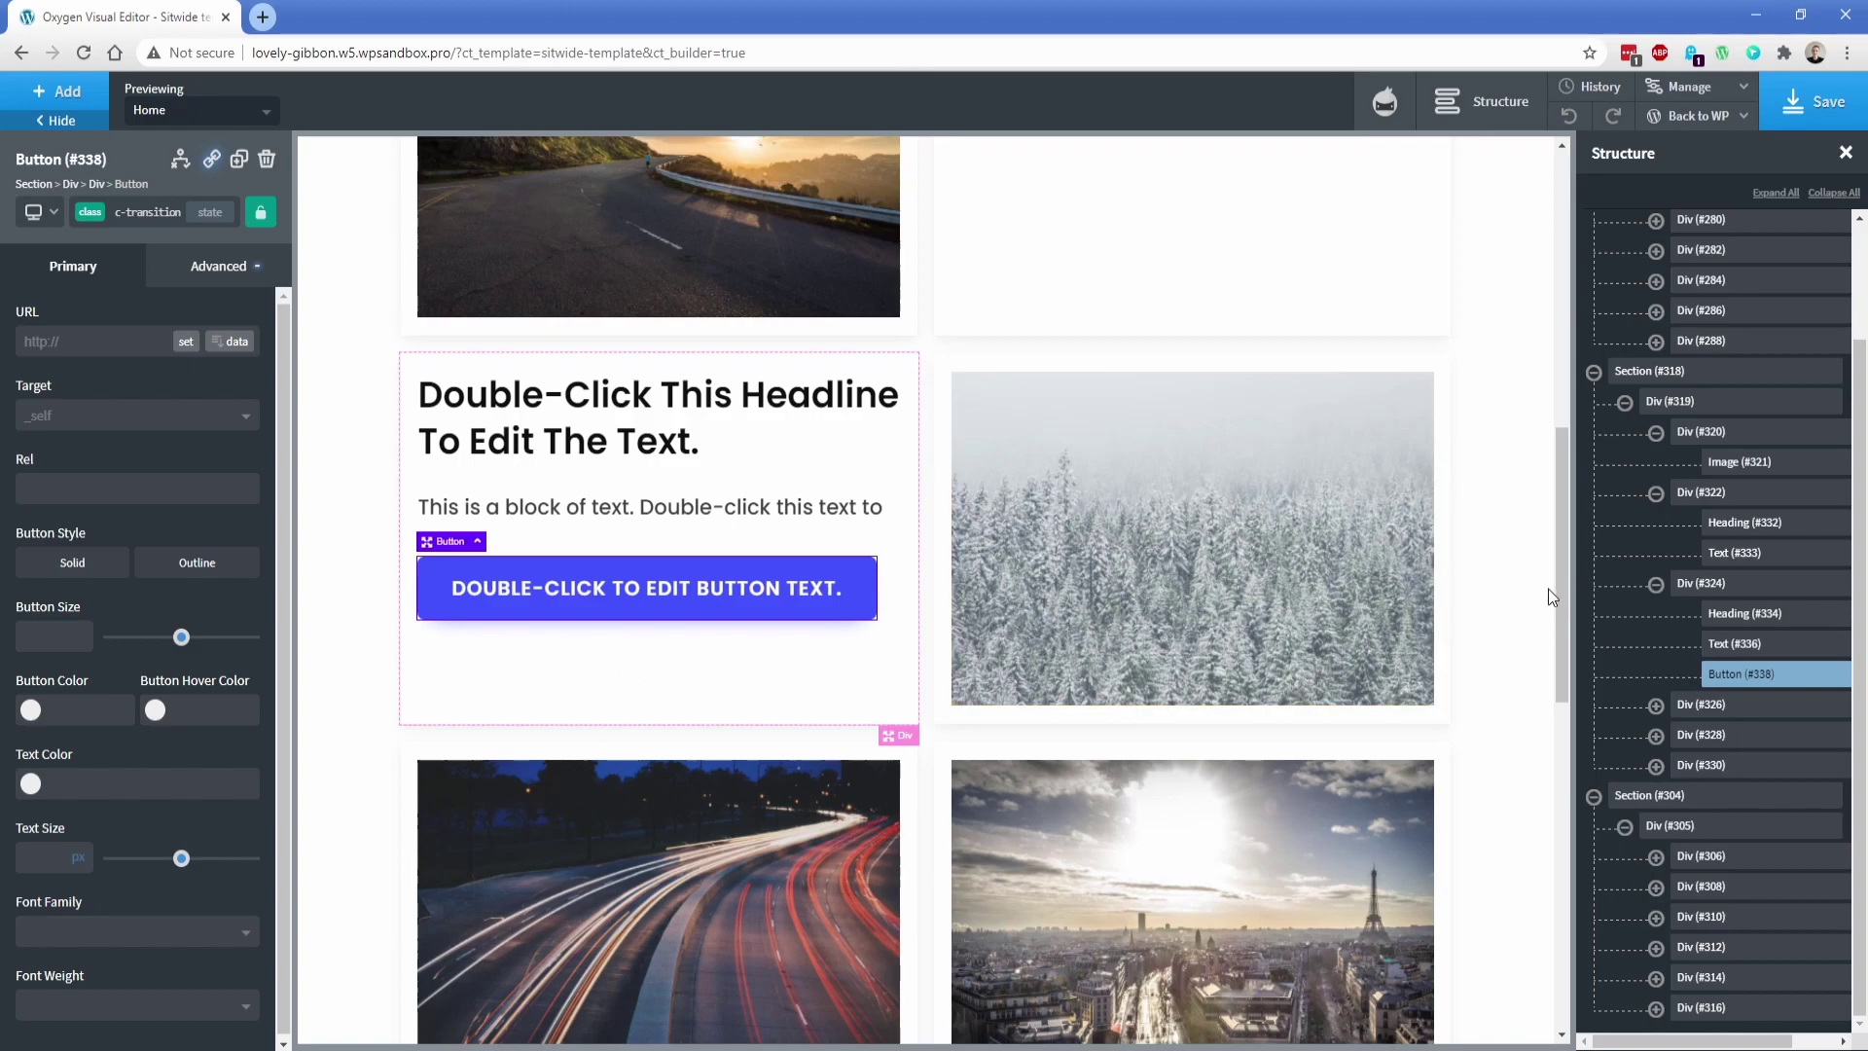
drag(1559, 583, 1561, 289)
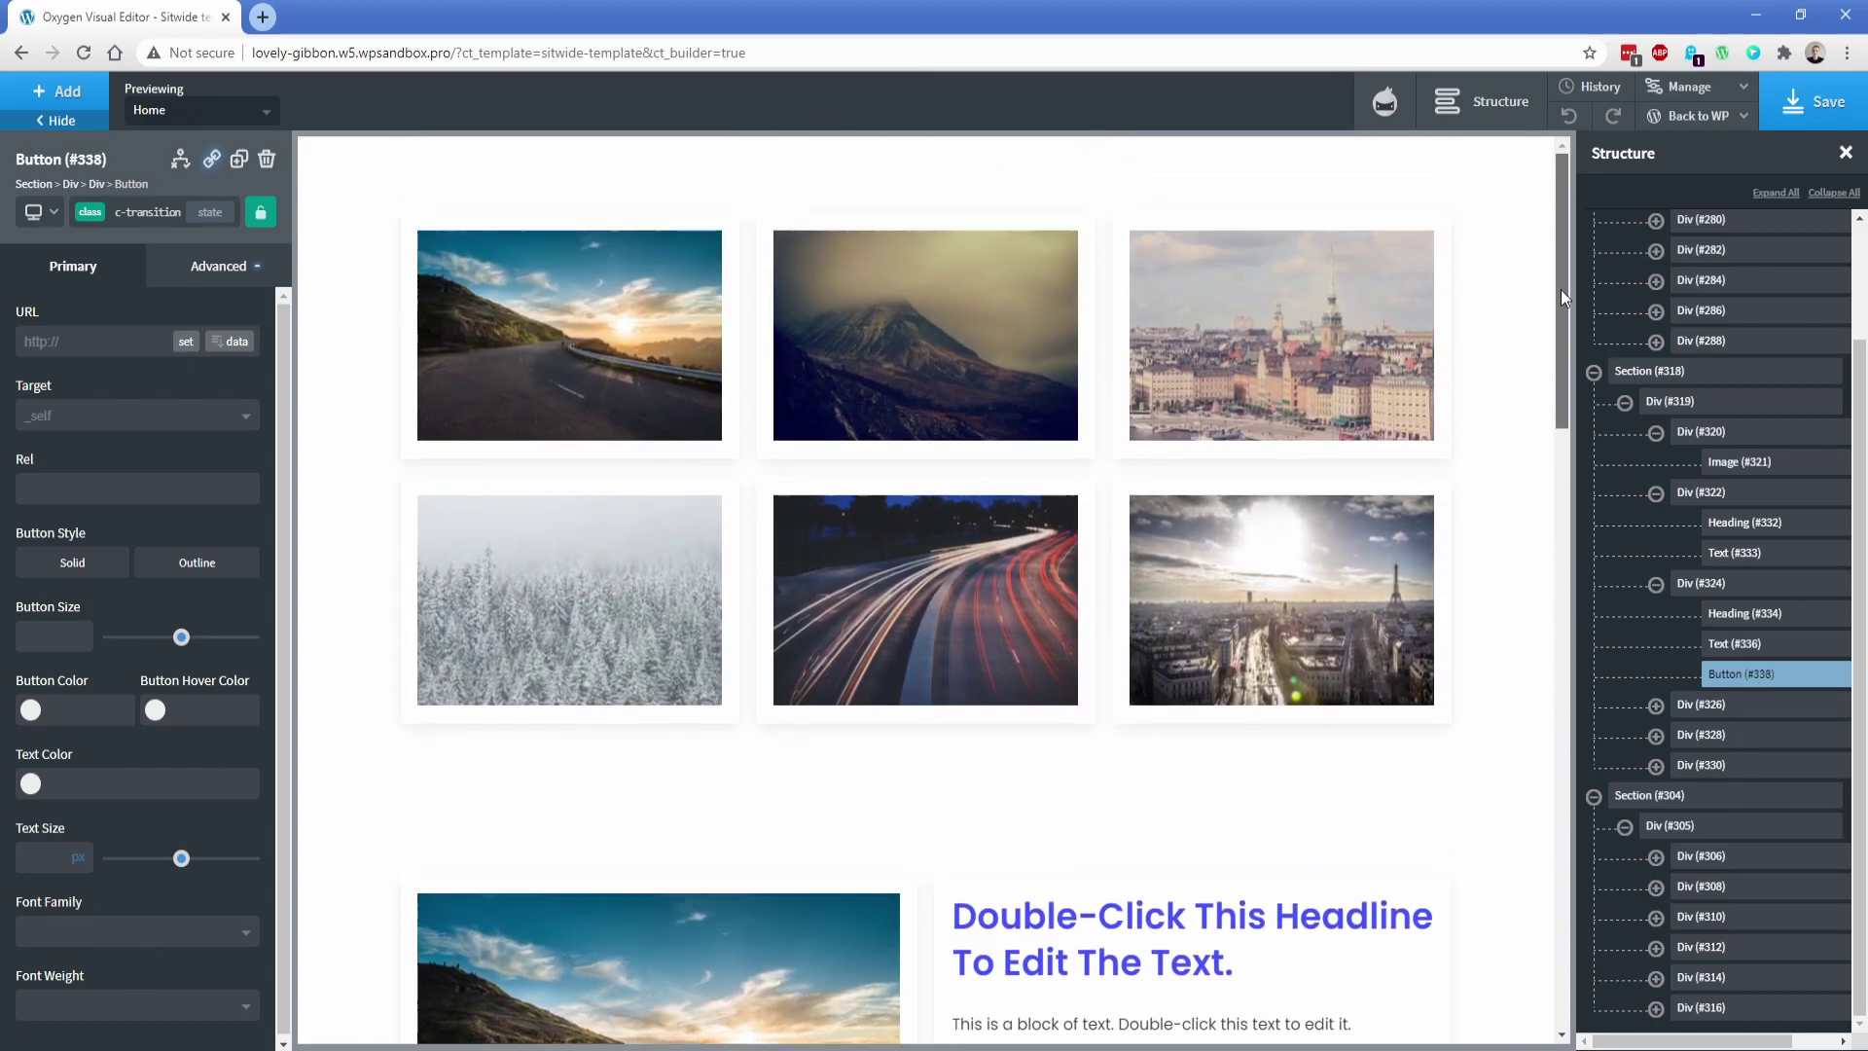